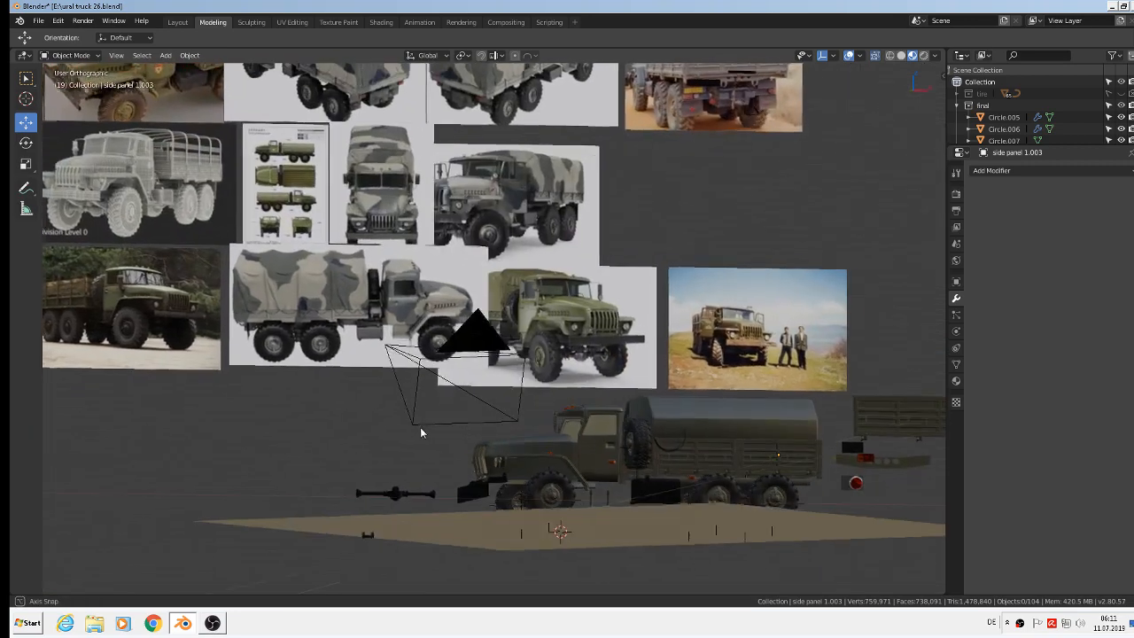
Add a cube in front of the truck at the relocated 3D cursor and scale it uniformly to about 0.24
{"action": "left_click", "coordinate": [364, 449]}
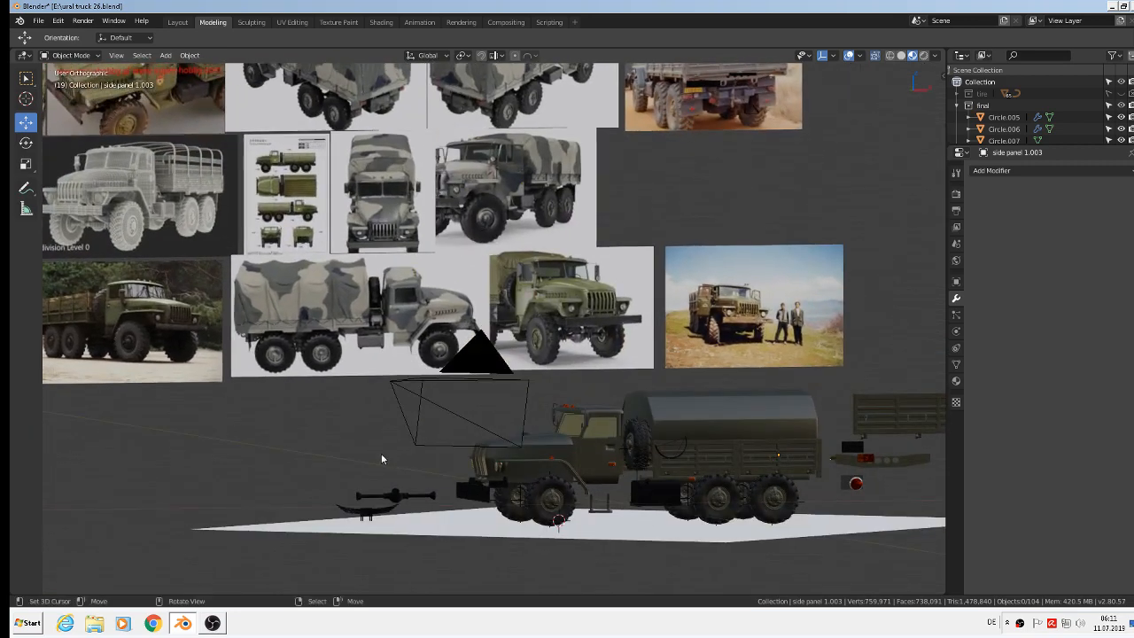
{"action": "left_click", "coordinate": [166, 55]}
{"action": "mouse_move", "coordinate": [204, 69]}
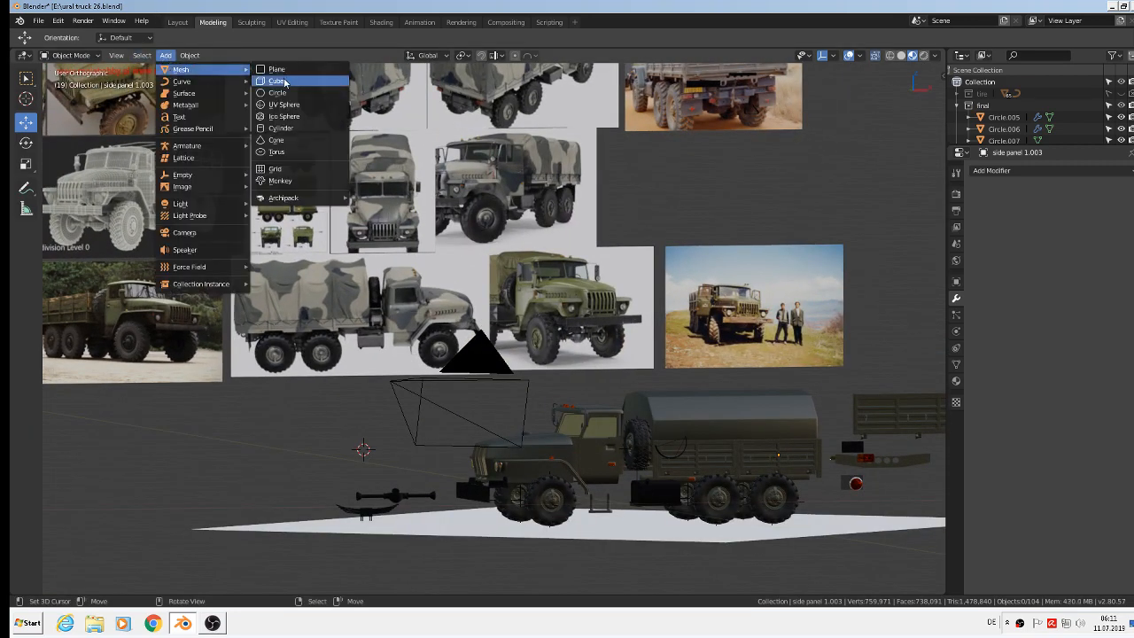
{"action": "left_click", "coordinate": [285, 83]}
{"action": "key", "text": "s"}
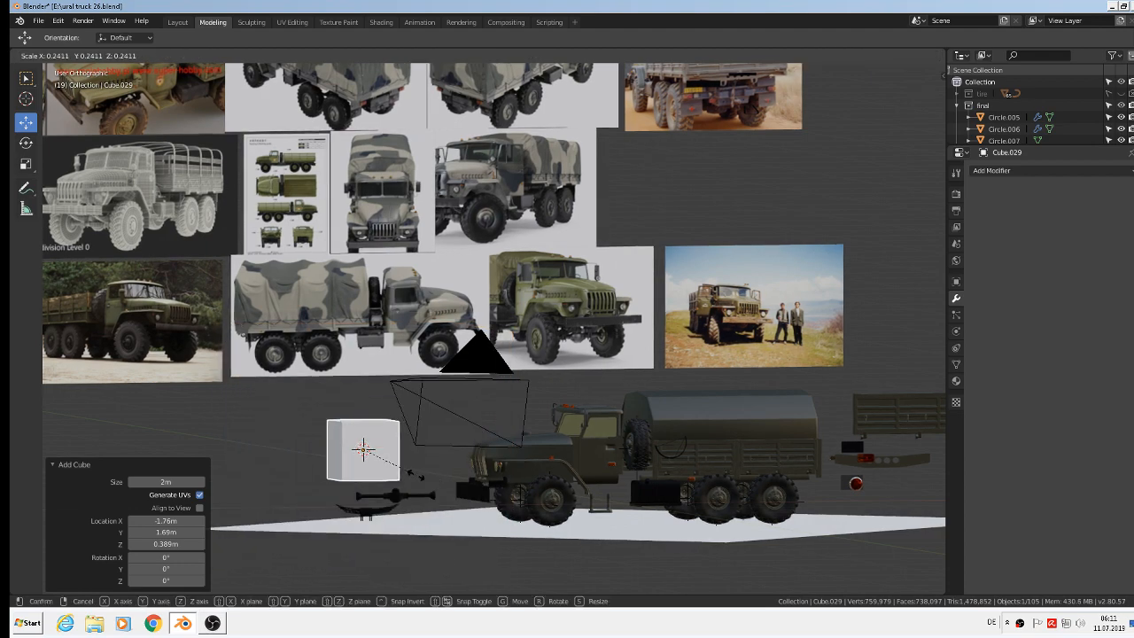
{"action": "left_click", "coordinate": [417, 478]}
Move the cube about -1.28 m along Y so it lines up with the truck's front grille
{"action": "key", "text": "KP_1"}
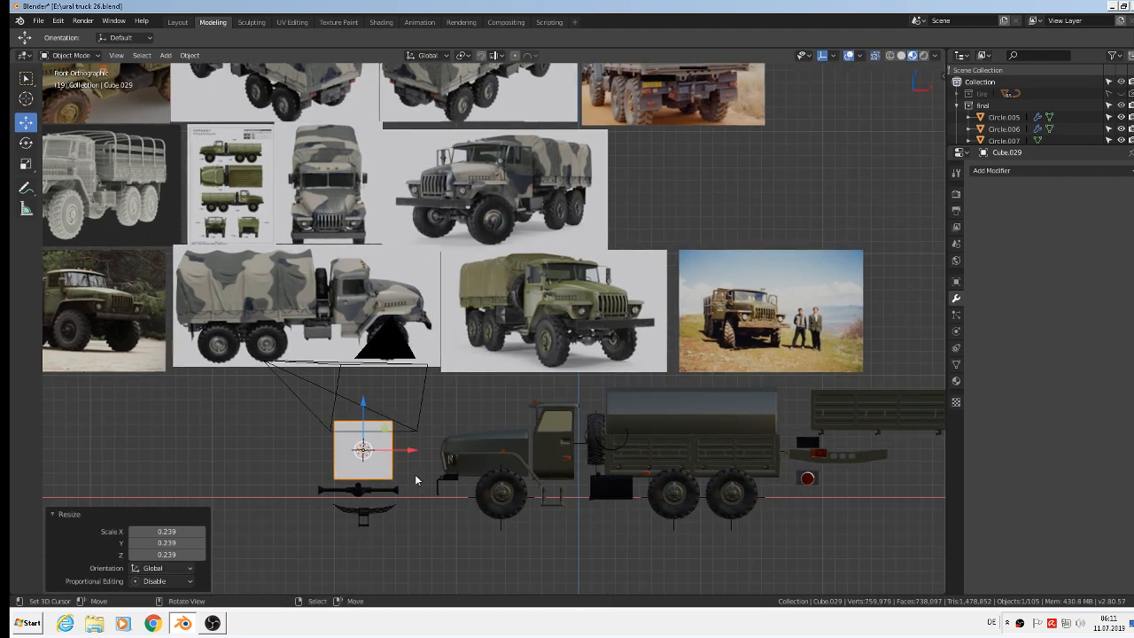
{"action": "key", "text": "KP_3"}
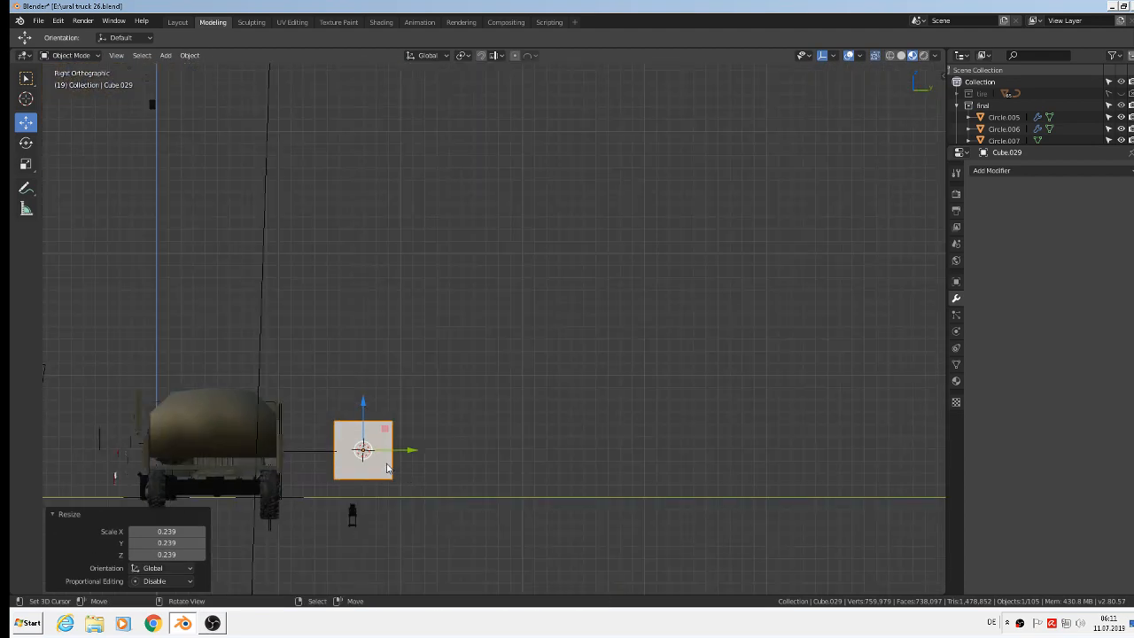
{"action": "middle_click_drag", "start_coordinate": [410, 410], "coordinate": [741, 299], "text": "shift"}
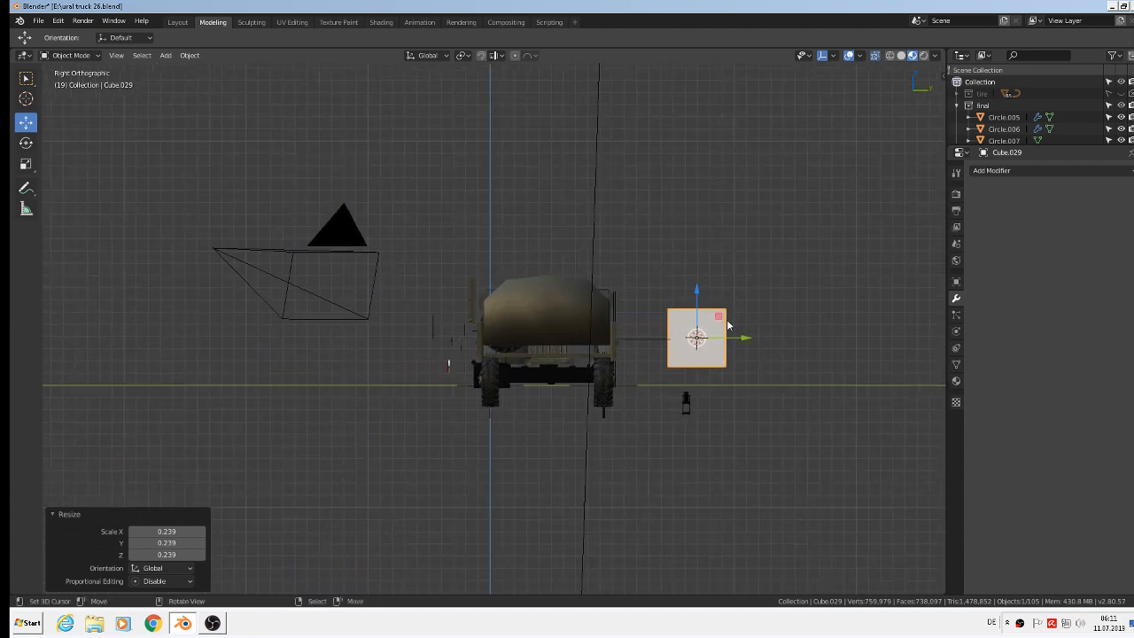
{"action": "key", "text": "ctrl+KP_3"}
{"action": "scroll", "coordinate": [743, 361], "scroll_direction": "up", "scroll_amount": 3}
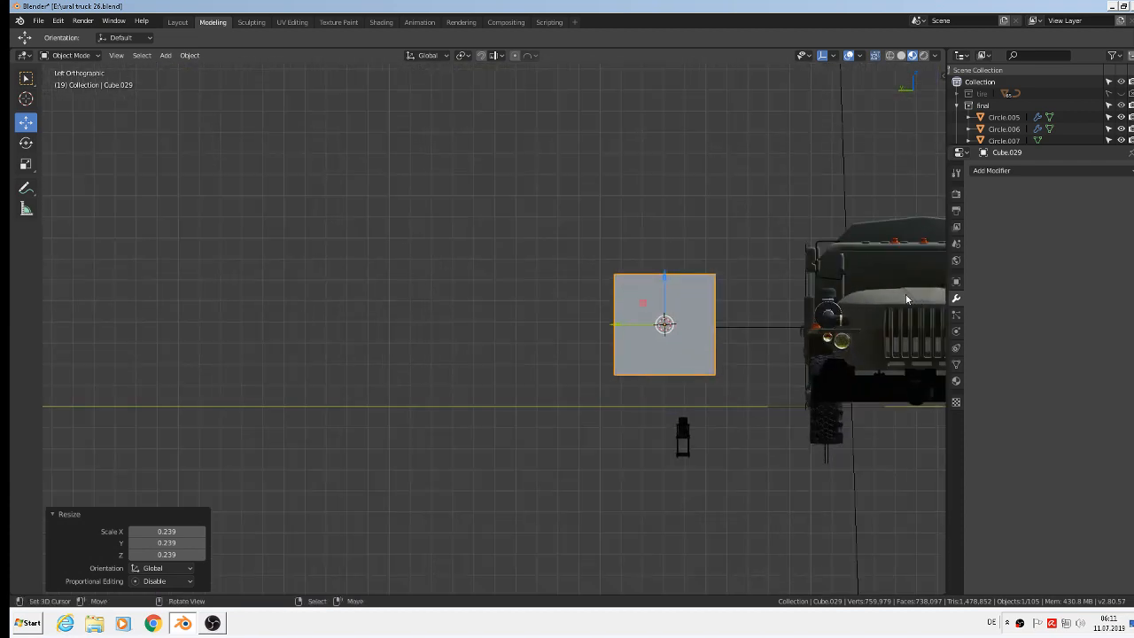
{"action": "middle_click_drag", "start_coordinate": [837, 333], "coordinate": [800, 342], "text": "shift"}
{"action": "middle_click_drag", "start_coordinate": [655, 366], "coordinate": [533, 375], "text": "shift"}
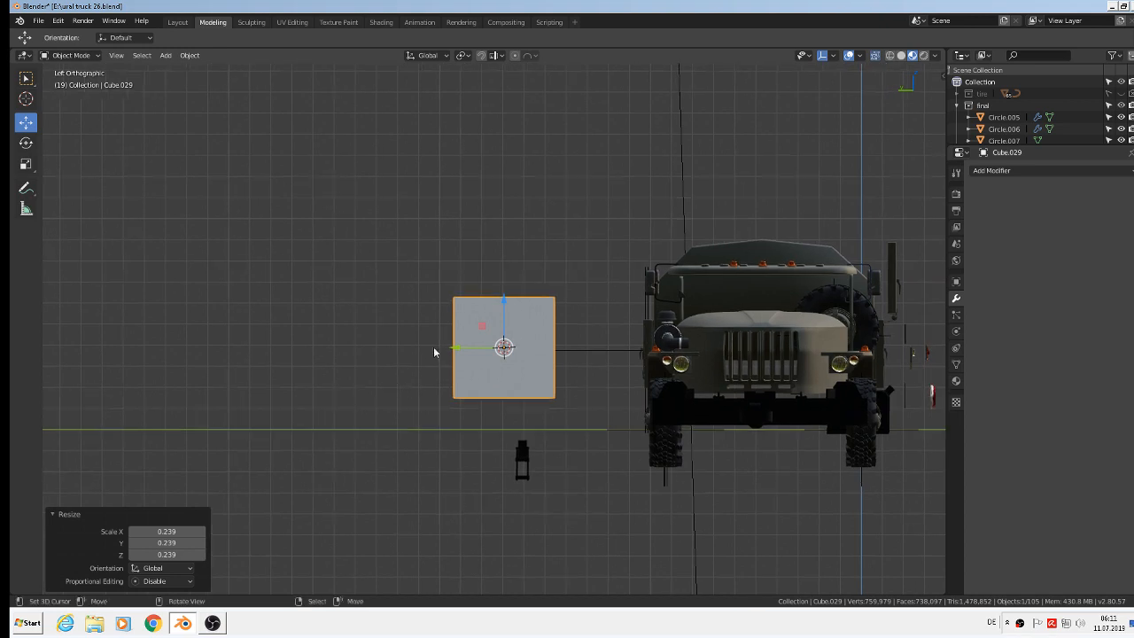
{"action": "key", "text": "g"}
{"action": "key", "text": "y"}
{"action": "left_click", "coordinate": [726, 352]}
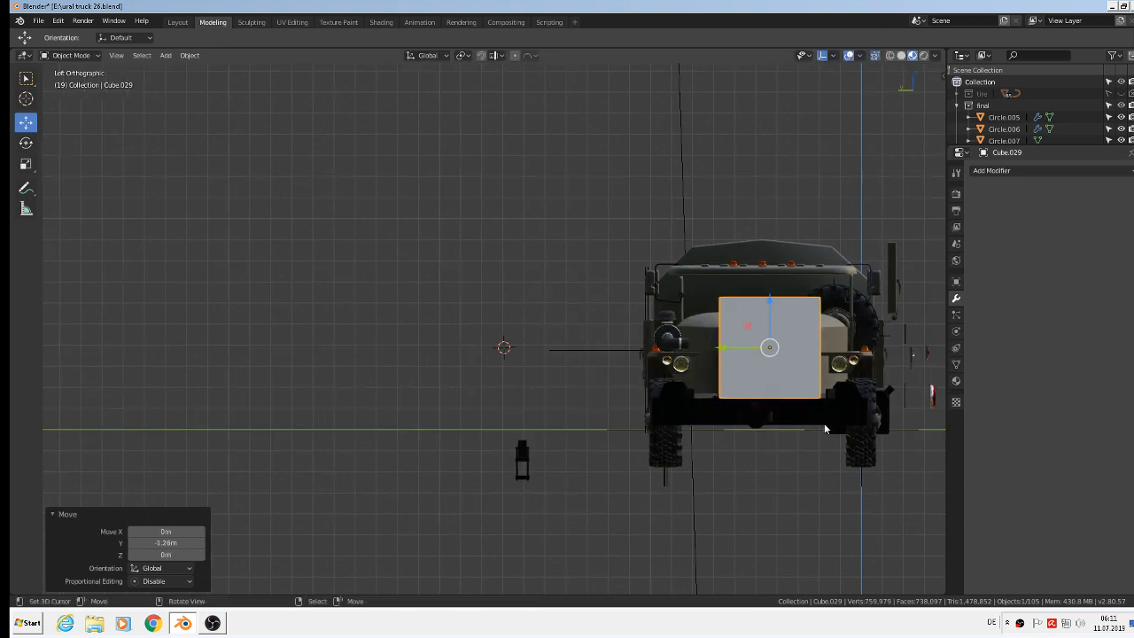
Scale the cube to about 0.6 along Z, lower it slightly and shift it about 0.042 m along Y to fit the grille
{"action": "type", "text": "sz.6"}
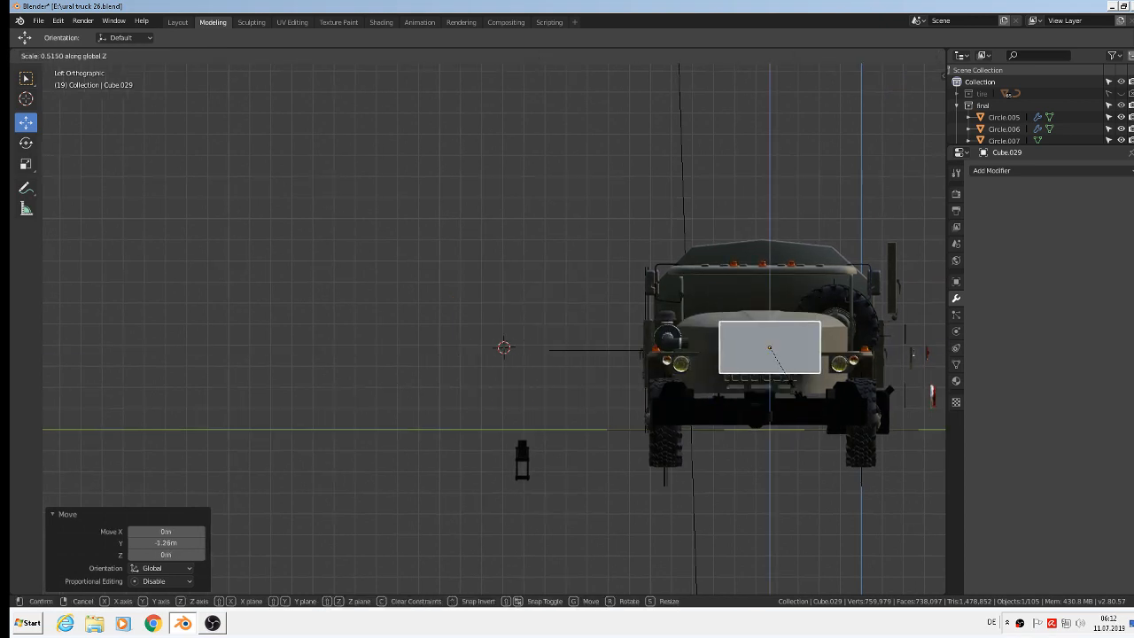
{"action": "key", "text": "Return"}
{"action": "left_click_drag", "start_coordinate": [768, 303], "coordinate": [768, 315]}
{"action": "key", "text": "g"}
{"action": "key", "text": "y"}
{"action": "left_click", "coordinate": [736, 356]}
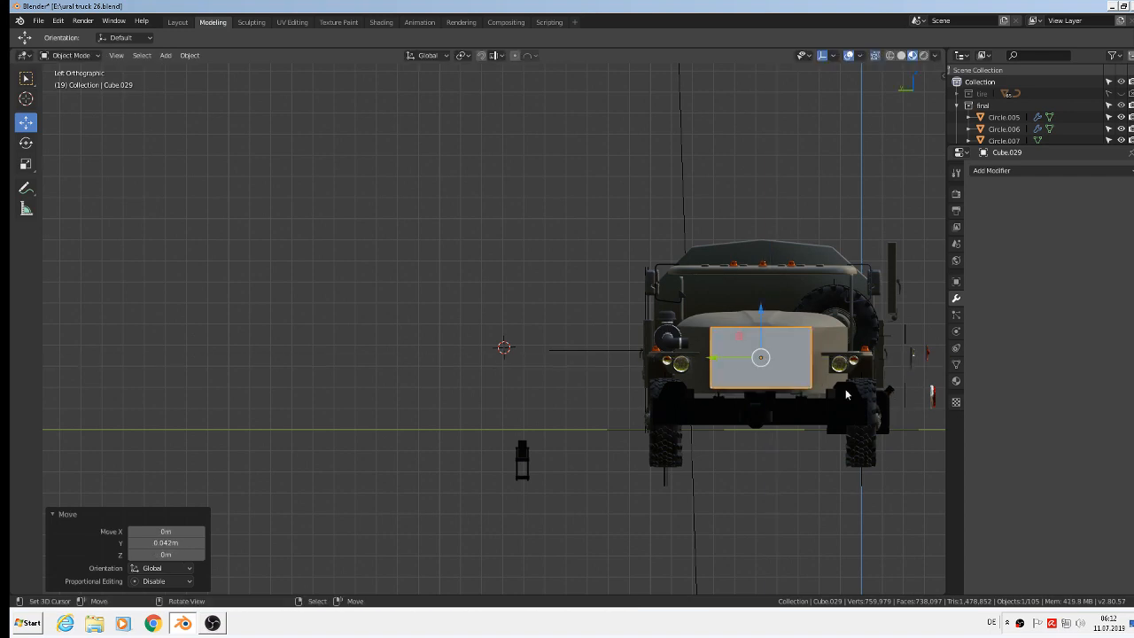
Flatten the cube into a thin slab by scaling it to about 0.087 along X
{"action": "middle_click_drag", "start_coordinate": [846, 394], "coordinate": [783, 410]}
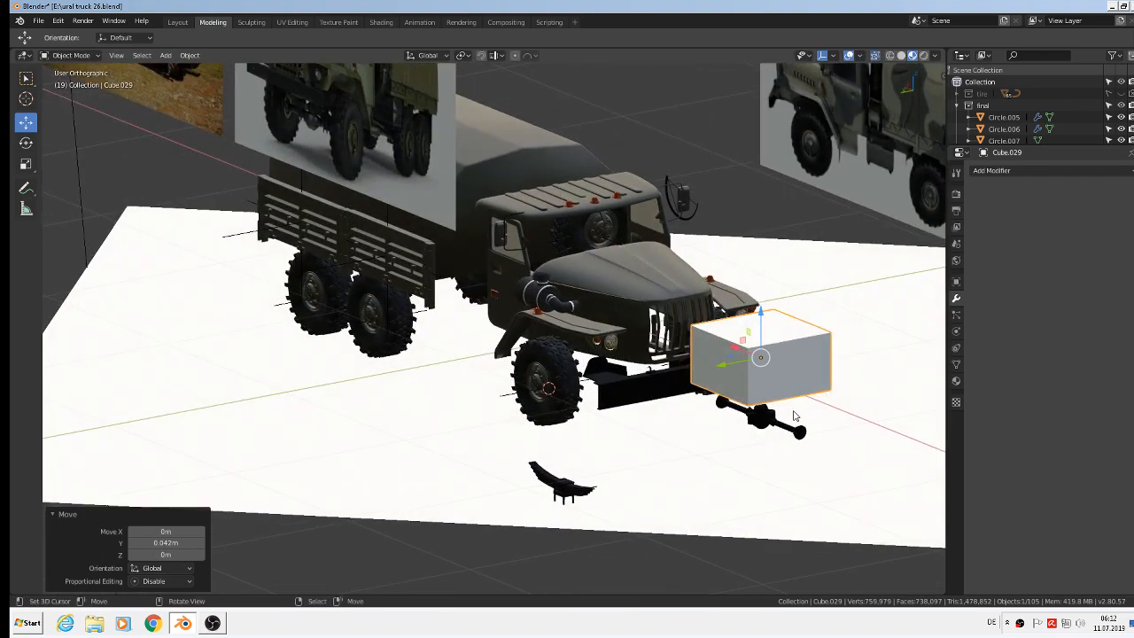
{"action": "key", "text": "s"}
{"action": "key", "text": "x"}
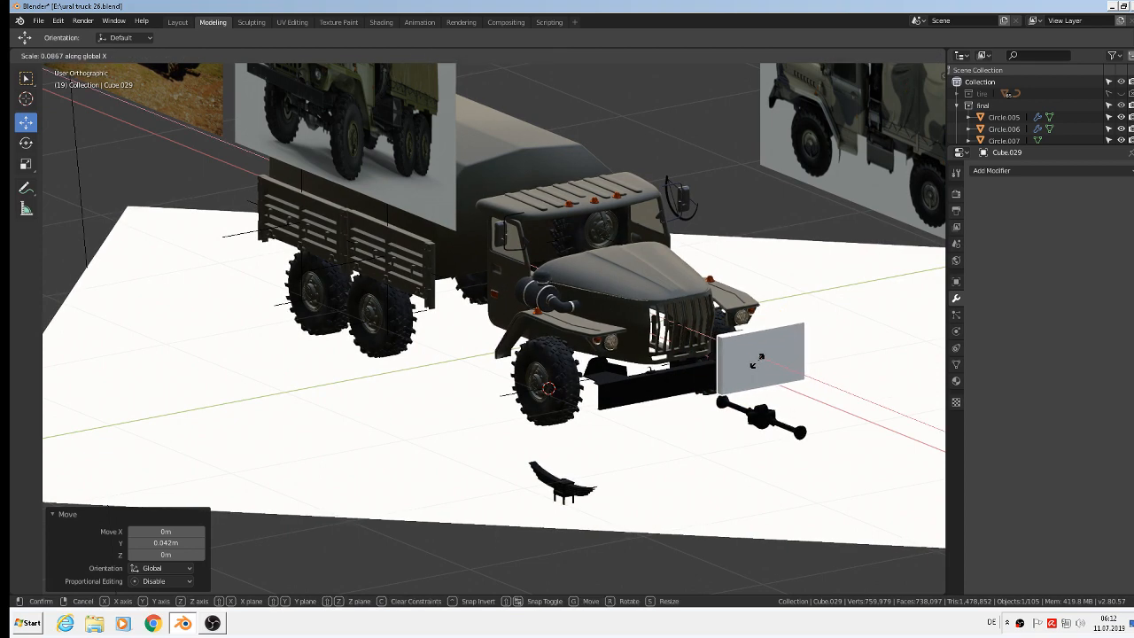
{"action": "left_click", "coordinate": [754, 363]}
Enter Edit Mode on the slab and mark all its edges as UV seams
{"action": "scroll", "coordinate": [783, 354], "scroll_direction": "up", "scroll_amount": 4}
{"action": "scroll", "coordinate": [779, 357], "scroll_direction": "up", "scroll_amount": 2}
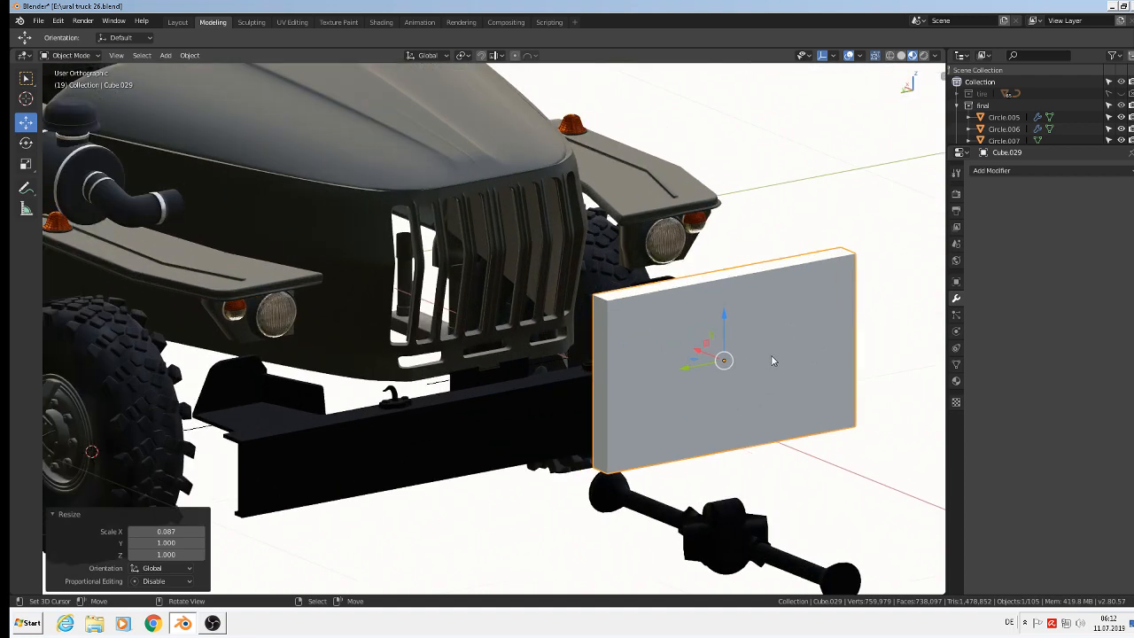
{"action": "key", "text": "Tab"}
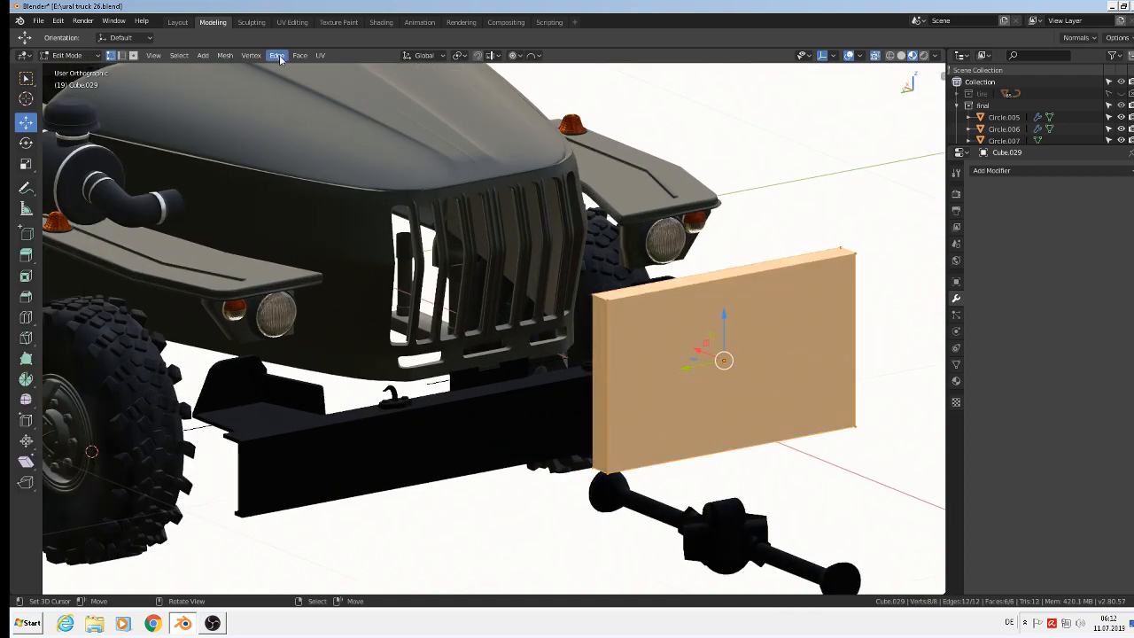
{"action": "left_click", "coordinate": [319, 55]}
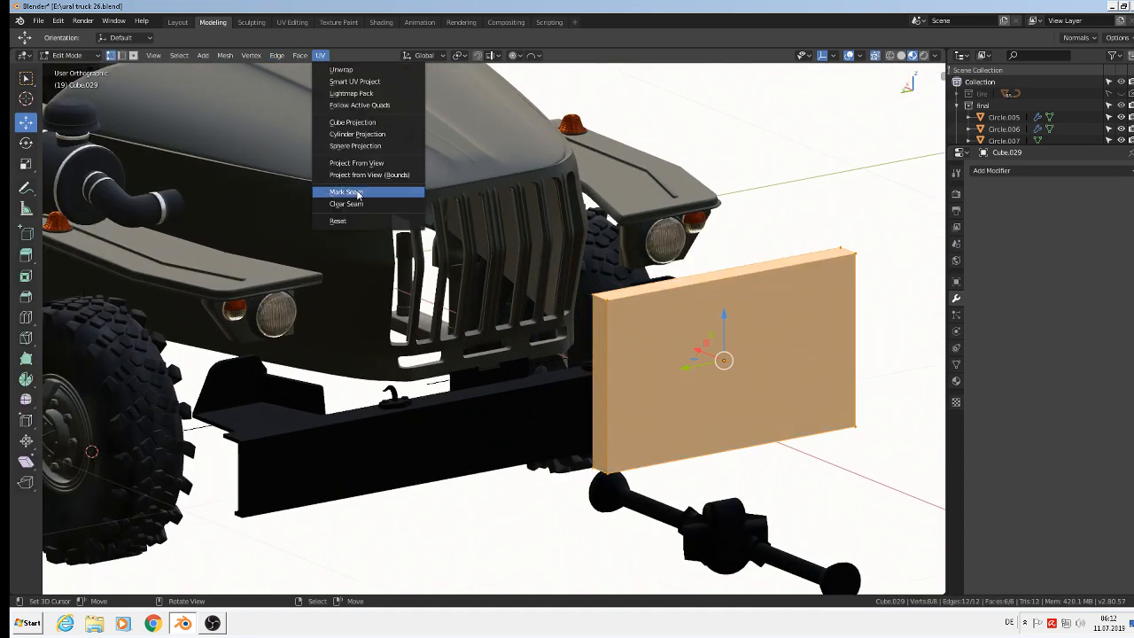
{"action": "left_click", "coordinate": [358, 192]}
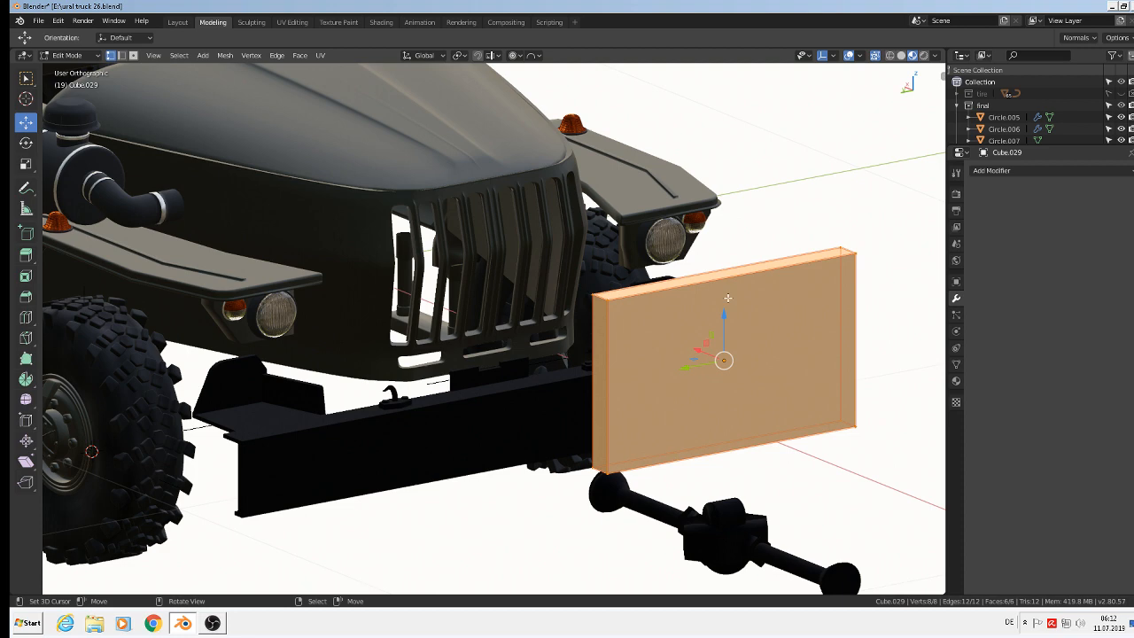
Unwrap the slab's UVs with Project From View from the left orthographic view facing the truck's front
{"action": "key", "text": "KP_1"}
{"action": "key", "text": "KP_3"}
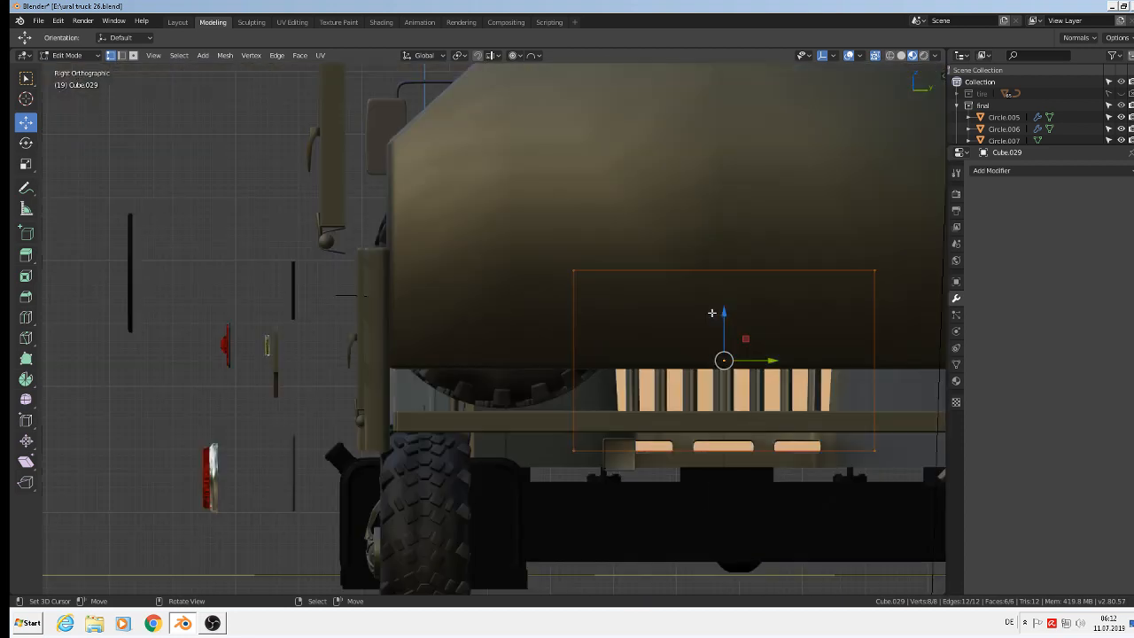
{"action": "key", "text": "ctrl+KP_3"}
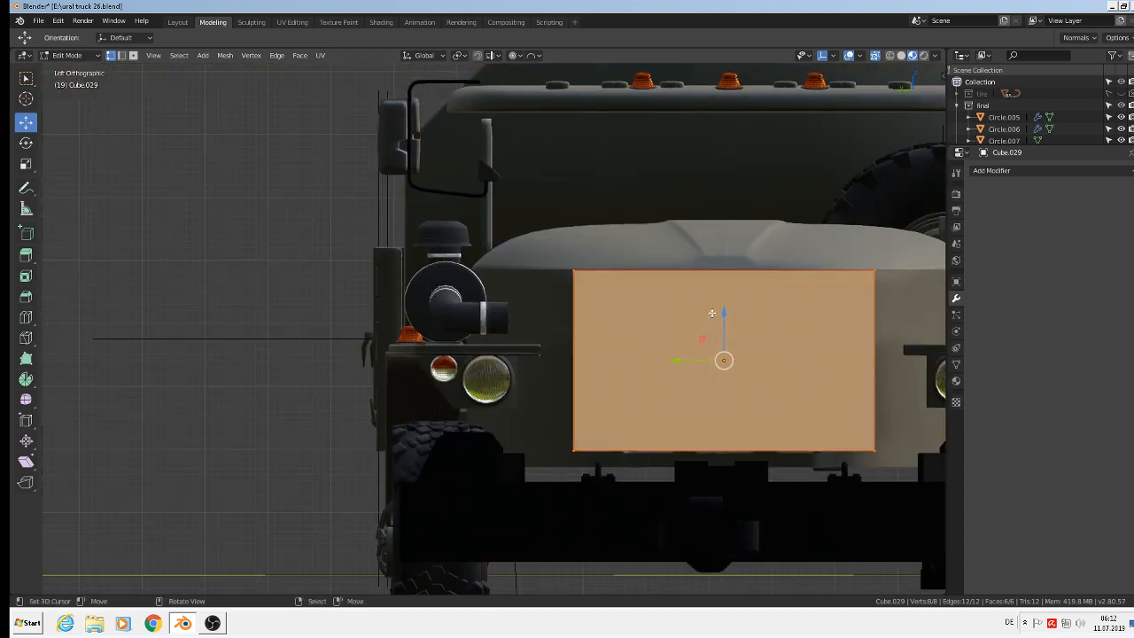
{"action": "key", "text": "u"}
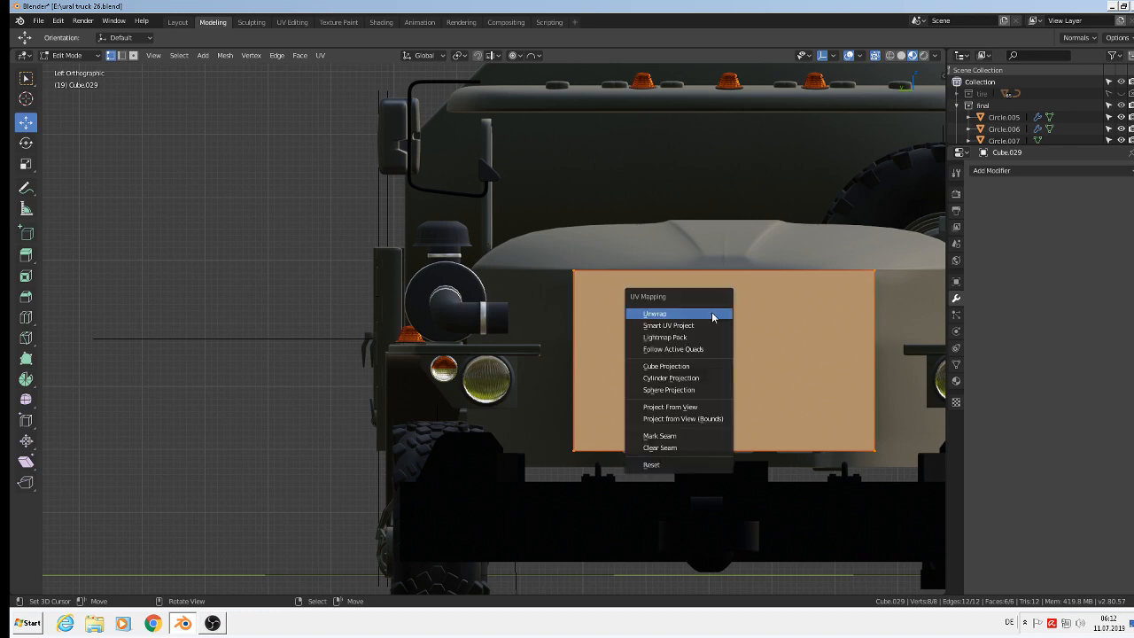
{"action": "left_click", "coordinate": [701, 408]}
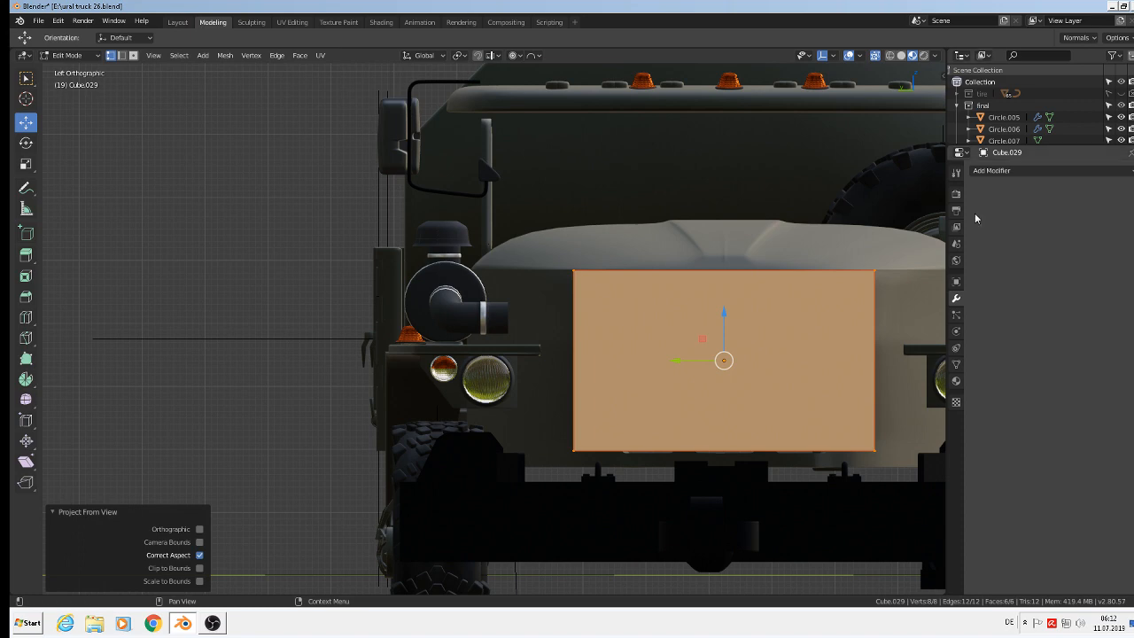
Create a new material on the slab and name it cooler
{"action": "left_click", "coordinate": [960, 382]}
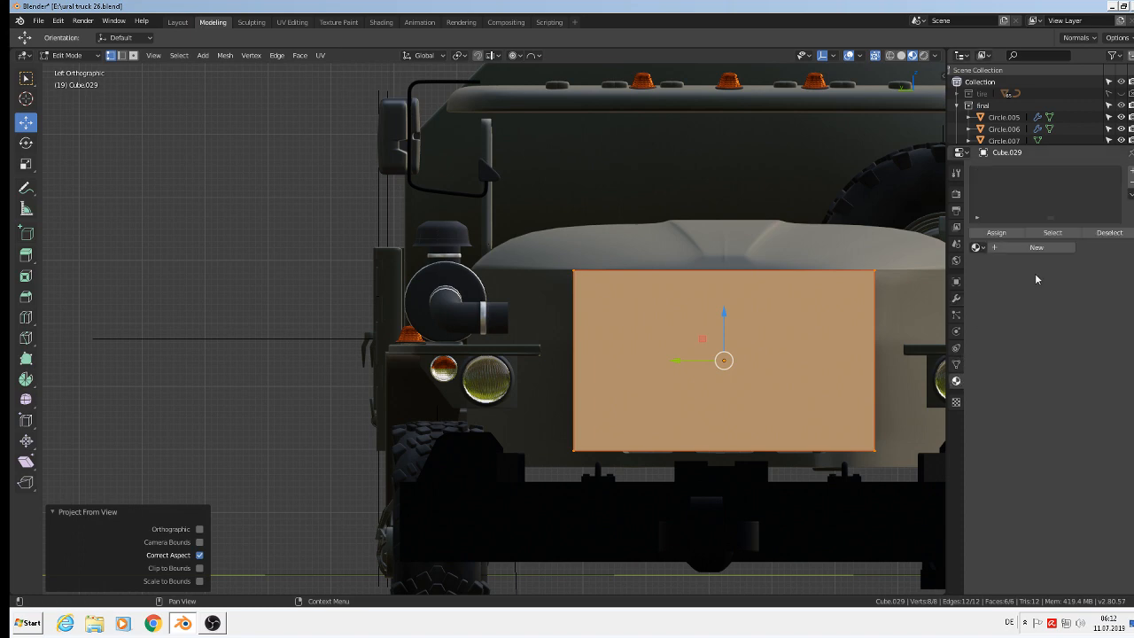
{"action": "left_click", "coordinate": [1030, 248]}
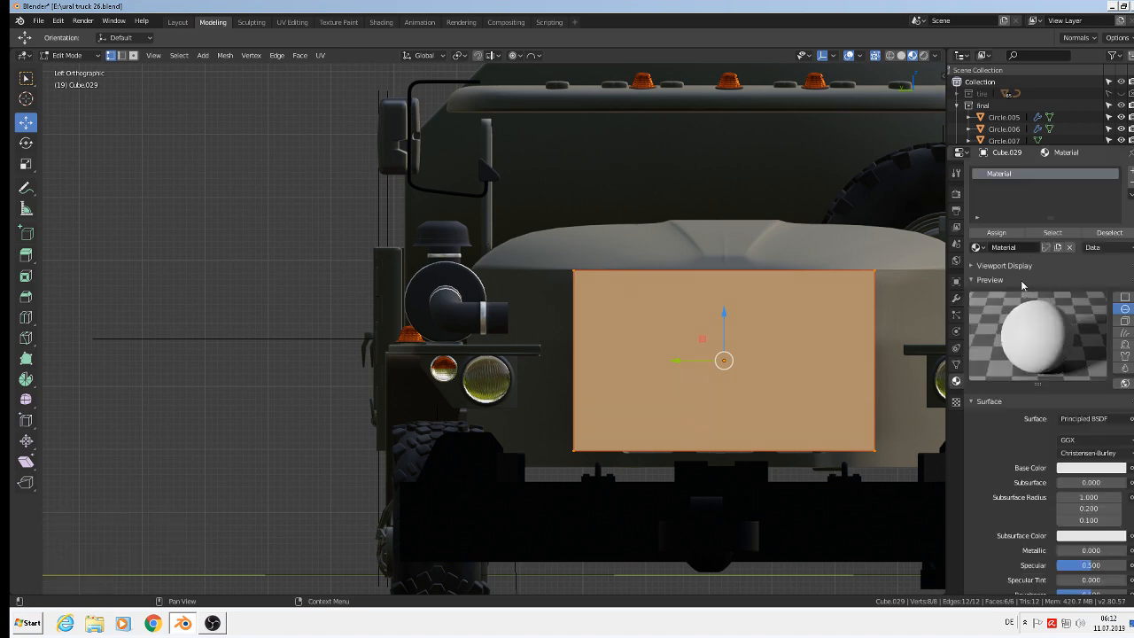
{"action": "left_click", "coordinate": [1007, 246]}
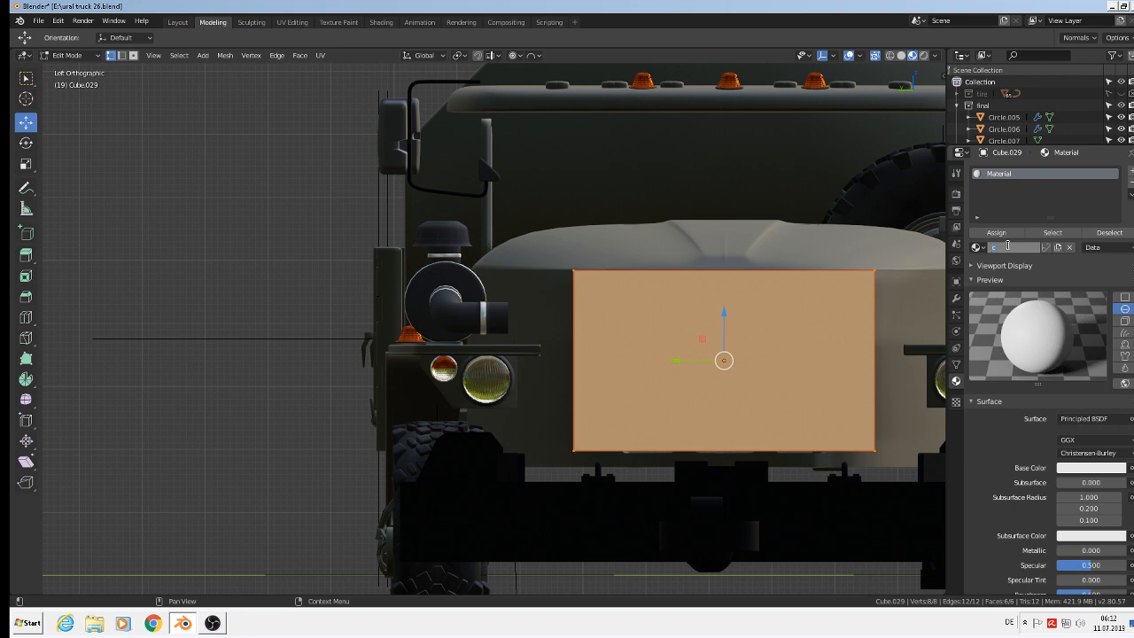
{"action": "type", "text": "cooler"}
{"action": "key", "text": "Return"}
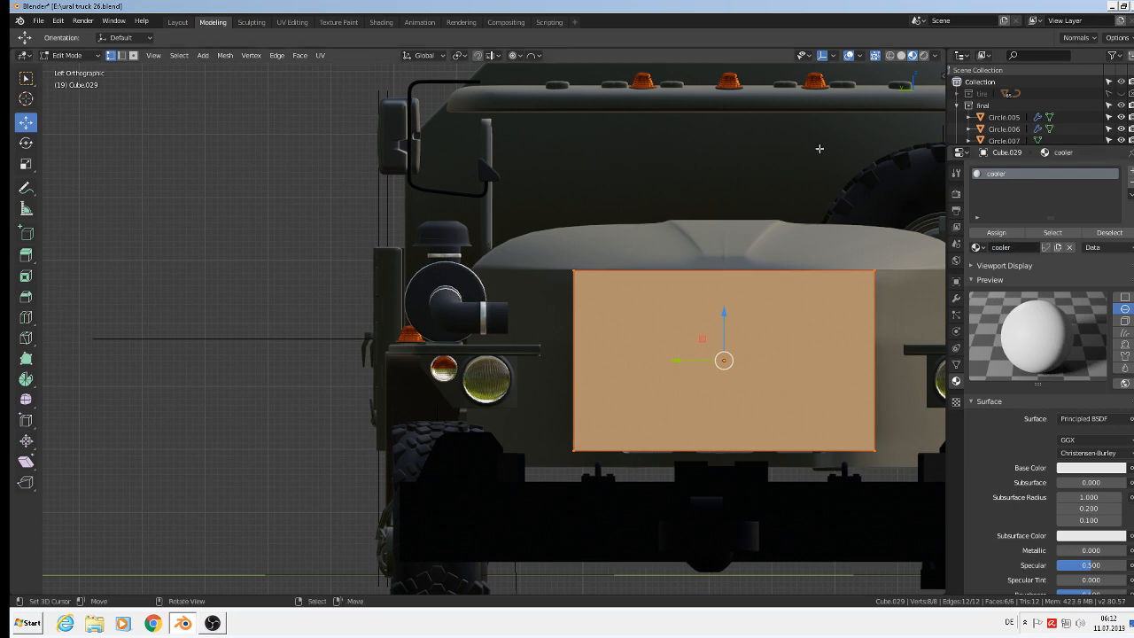
Switch to the ural truck texture folder in Windows Explorer and examine the box2 grille image in the photo viewer
{"action": "left_click", "coordinate": [1112, 7]}
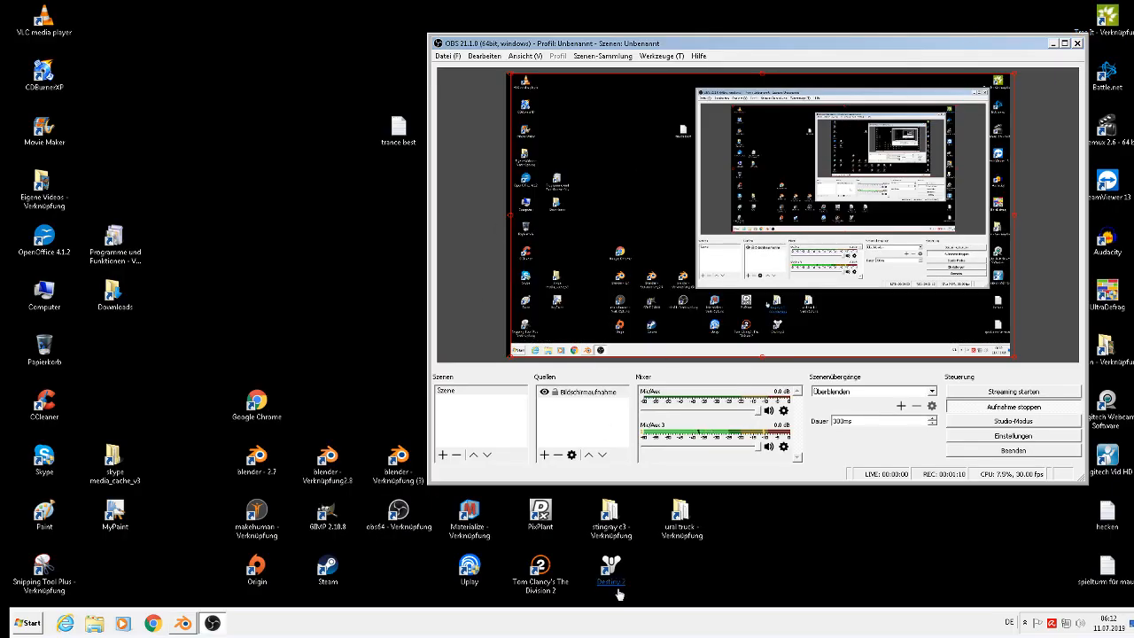
{"action": "double_click", "coordinate": [680, 523]}
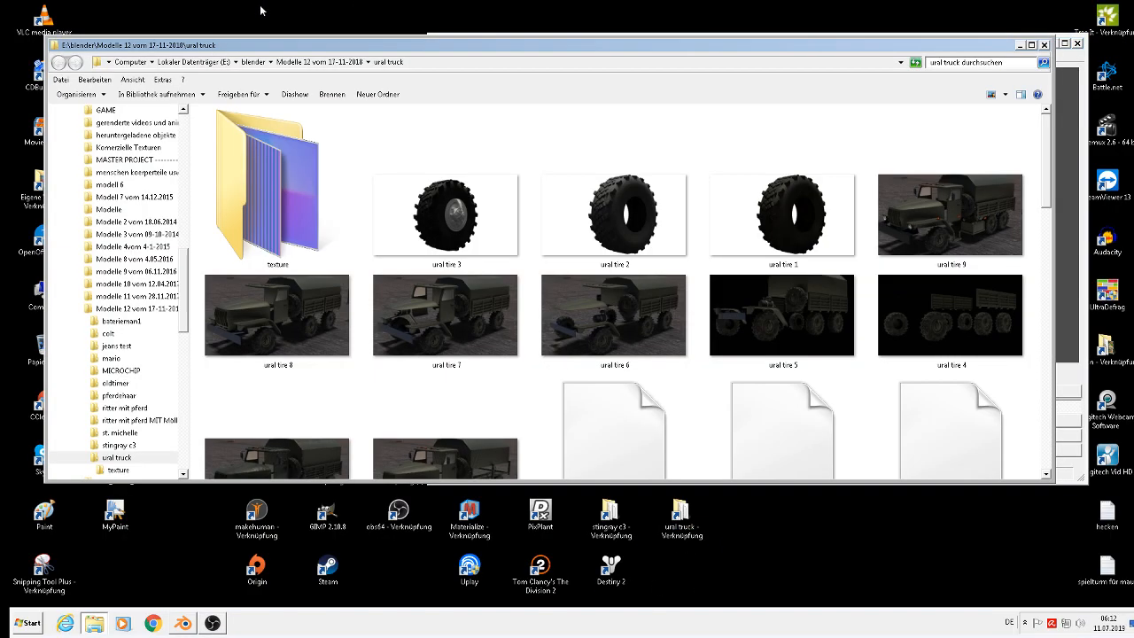
{"action": "left_click", "coordinate": [279, 190]}
{"action": "double_click", "coordinate": [279, 191]}
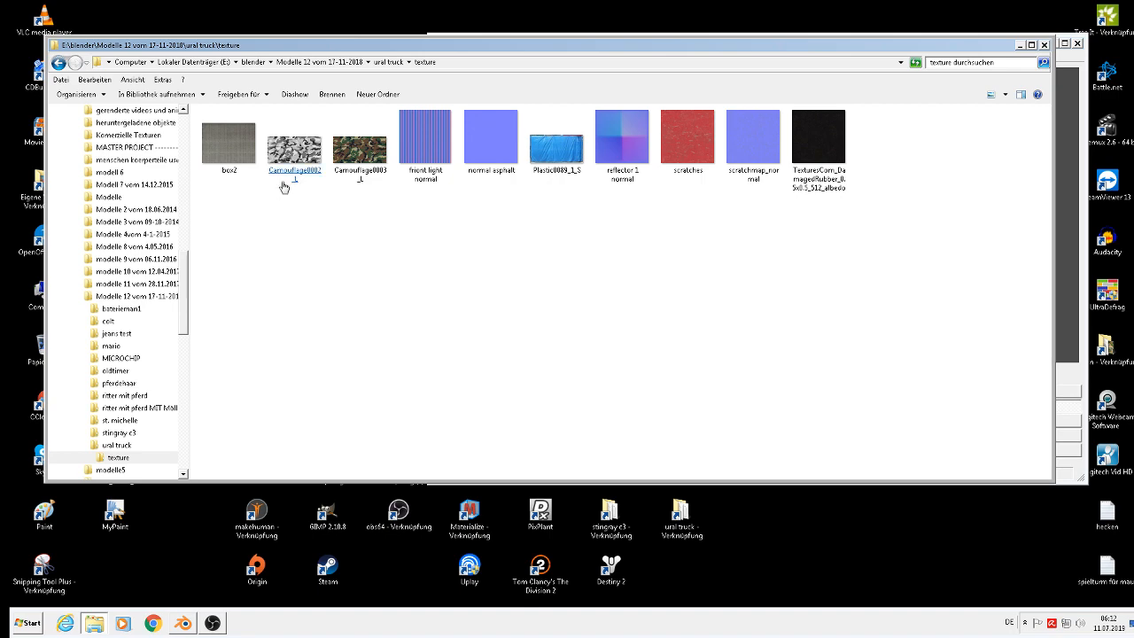
{"action": "left_click", "coordinate": [1032, 44]}
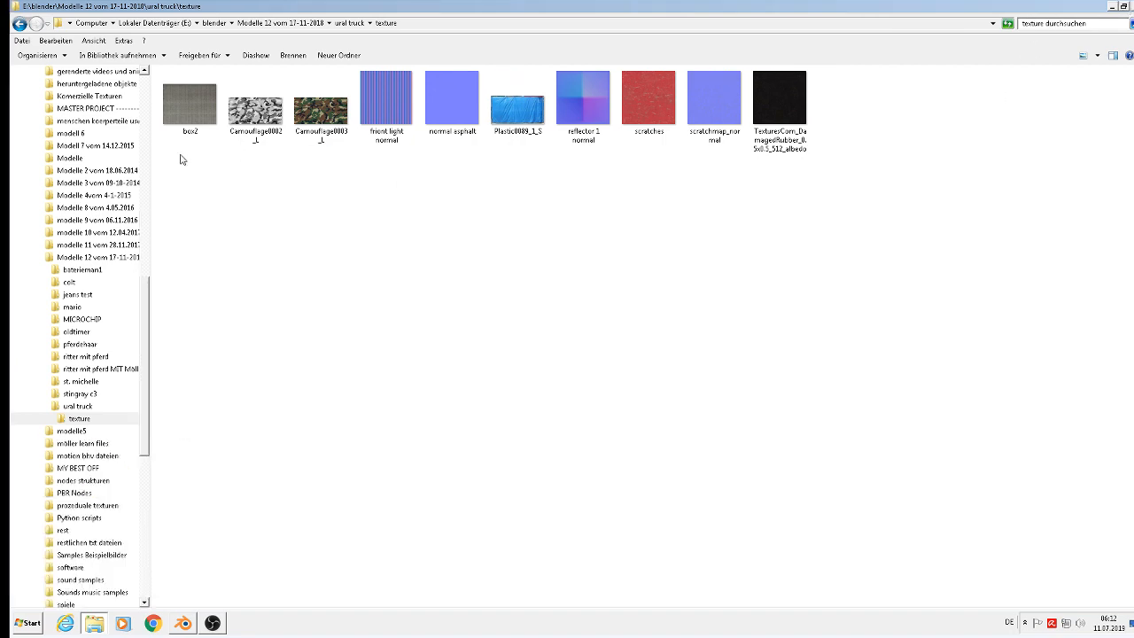
{"action": "double_click", "coordinate": [213, 121]}
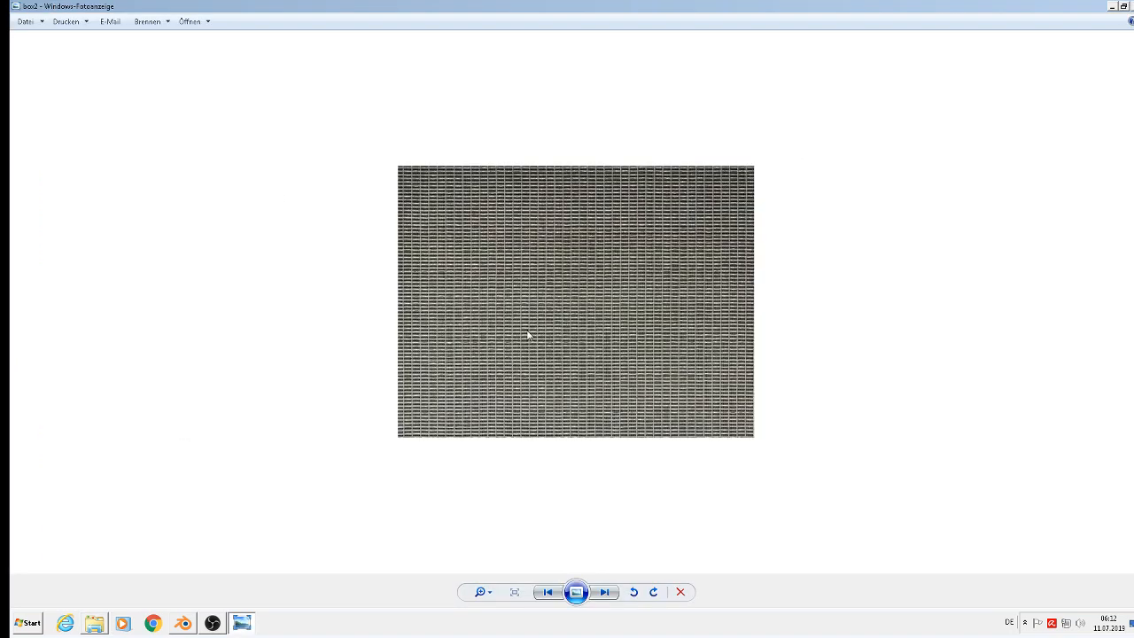
{"action": "scroll", "coordinate": [527, 334], "scroll_direction": "up", "scroll_amount": 2}
{"action": "scroll", "coordinate": [795, 204], "scroll_direction": "down", "scroll_amount": 1}
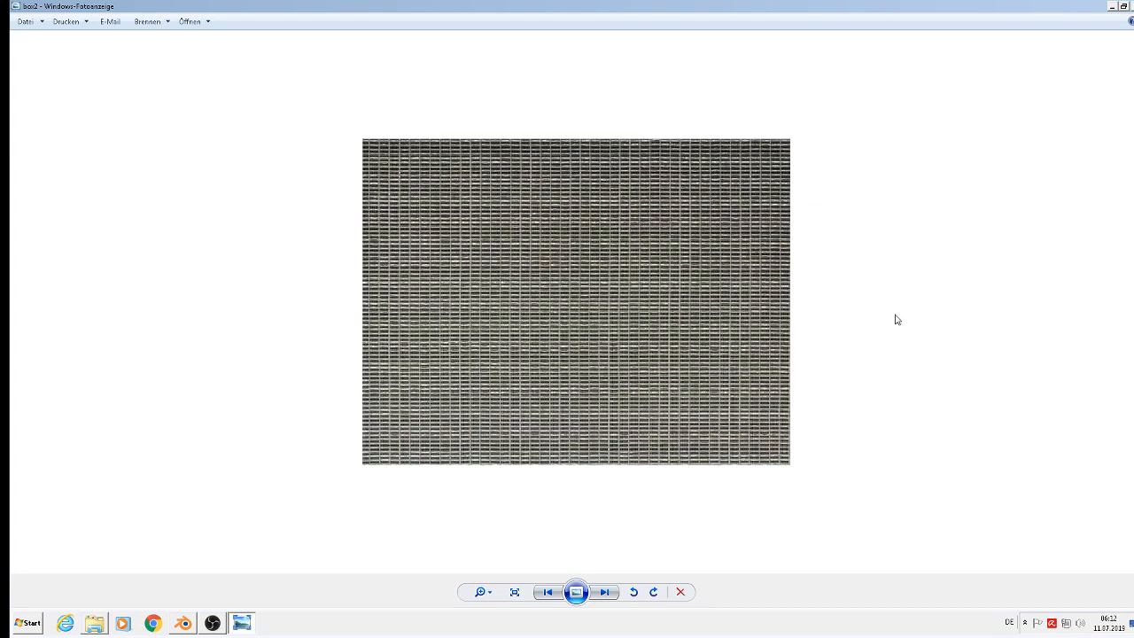
Switch back to Blender, open the Shading workspace and show the slab in the left orthographic view
{"action": "left_click", "coordinate": [183, 623]}
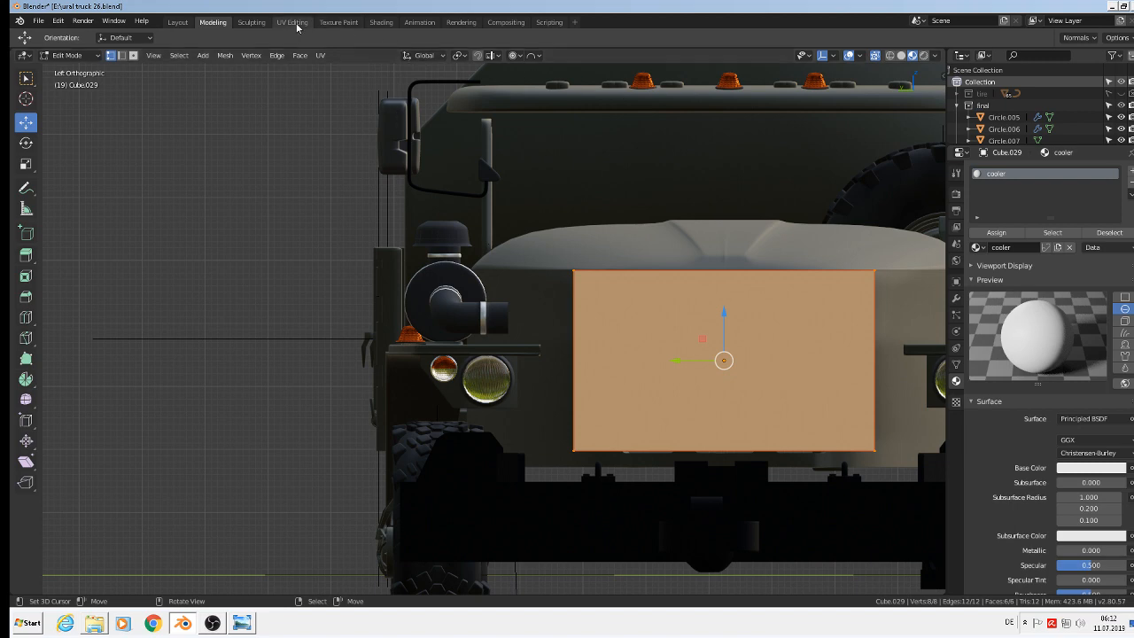
{"action": "left_click", "coordinate": [381, 22]}
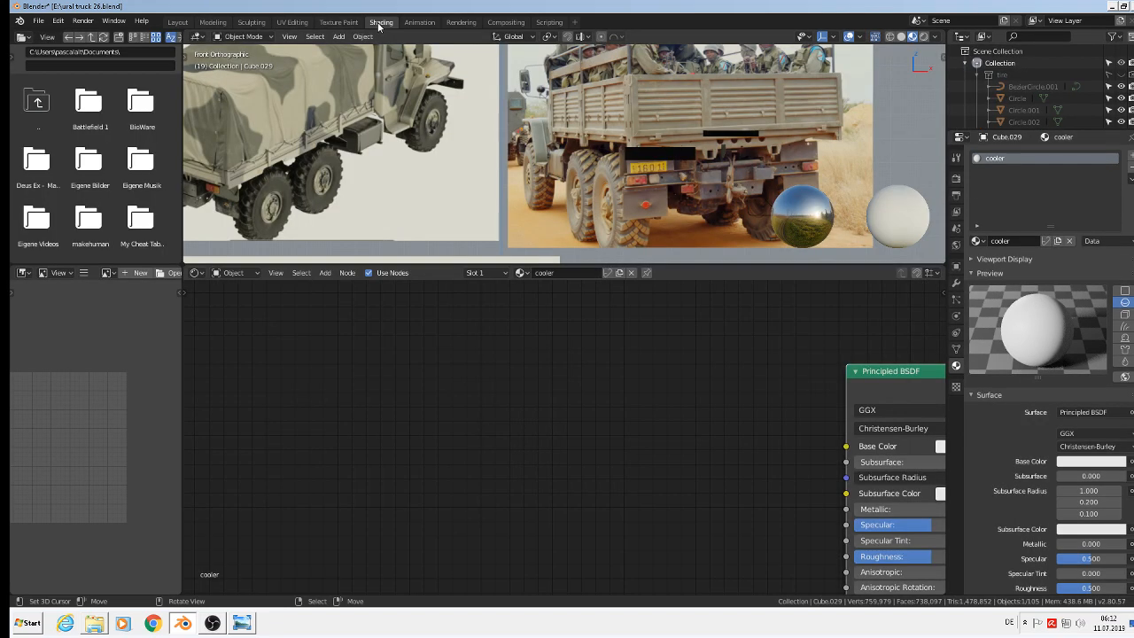
{"action": "scroll", "coordinate": [723, 389], "scroll_direction": "down", "scroll_amount": 8}
{"action": "middle_click_drag", "start_coordinate": [549, 389], "coordinate": [367, 372]}
{"action": "scroll", "coordinate": [549, 372], "scroll_direction": "up", "scroll_amount": 1}
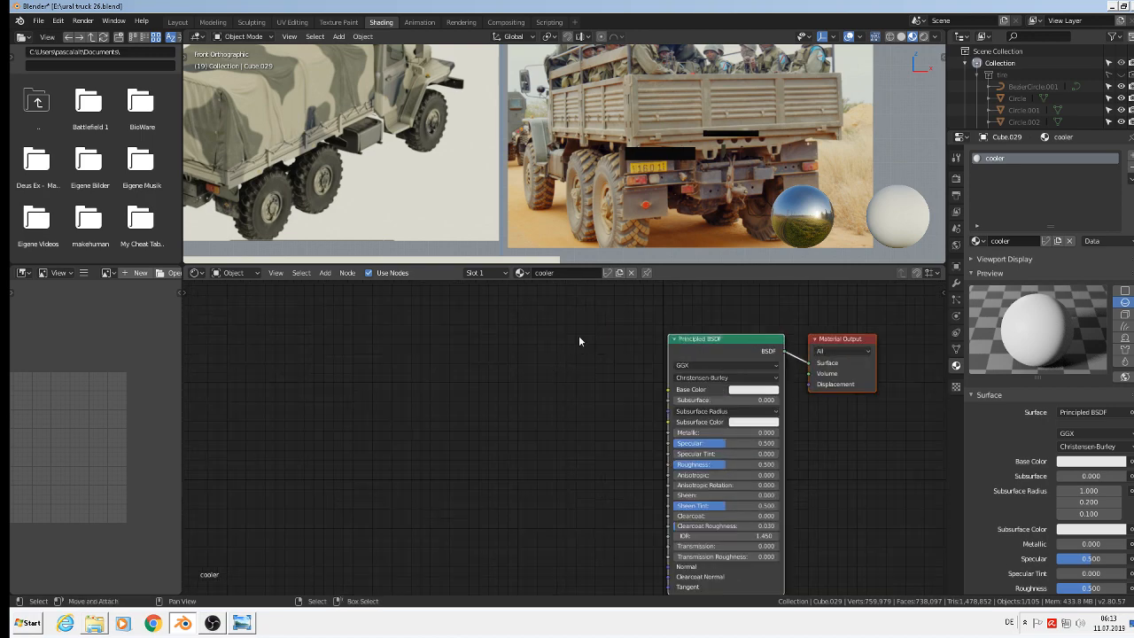
{"action": "scroll", "coordinate": [577, 231], "scroll_direction": "down", "scroll_amount": 4}
{"action": "scroll", "coordinate": [576, 232], "scroll_direction": "down", "scroll_amount": 6}
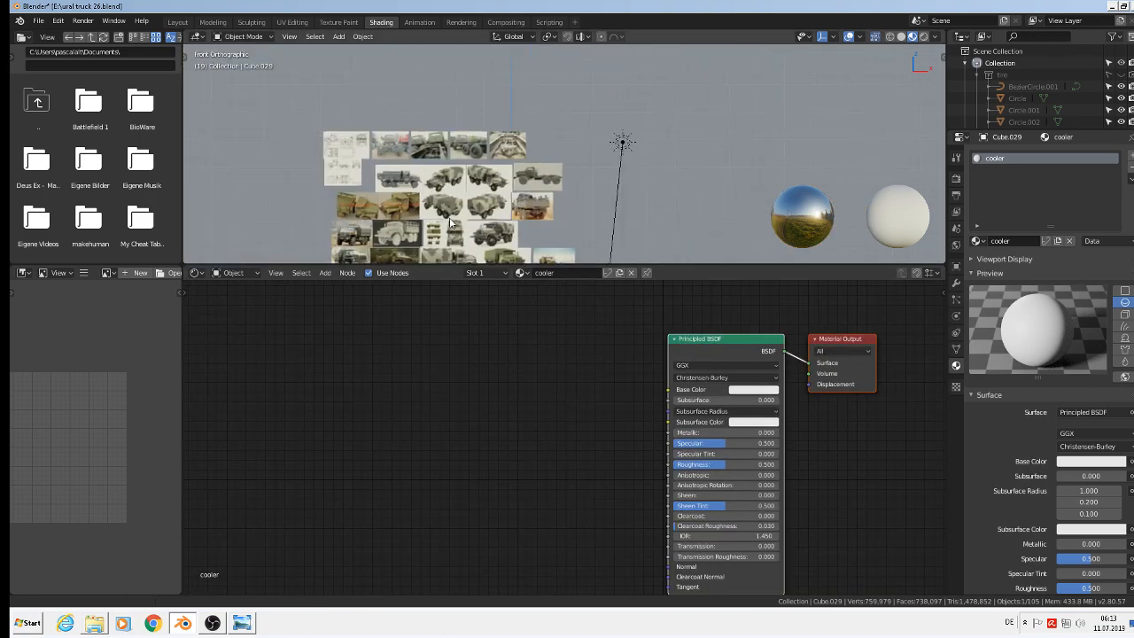
{"action": "middle_click_drag", "start_coordinate": [450, 223], "coordinate": [552, 92], "text": "shift"}
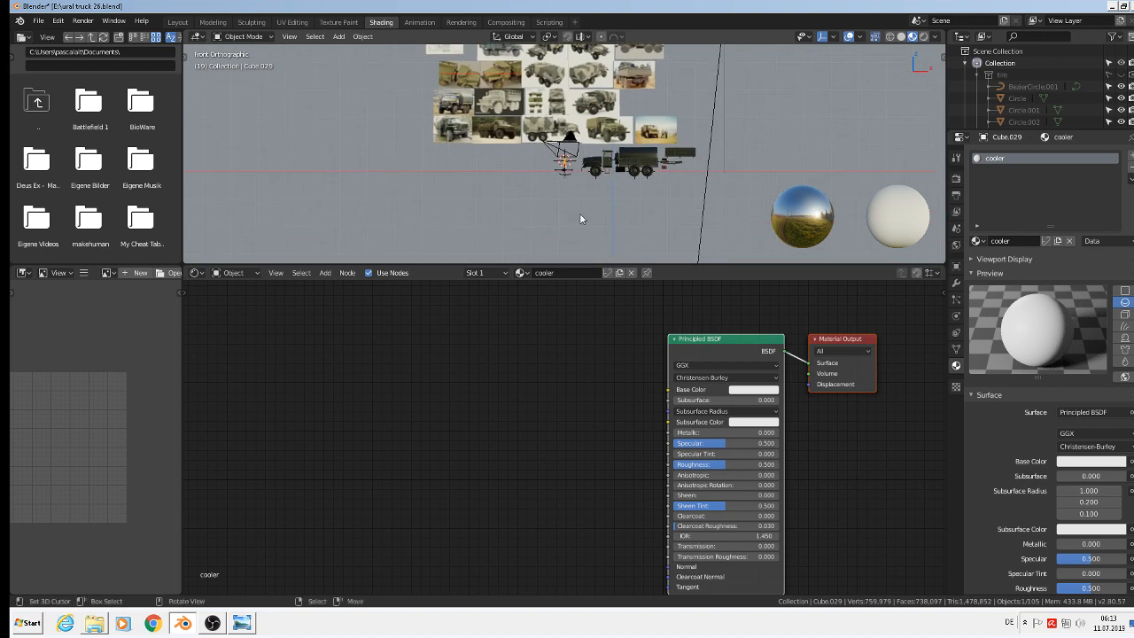
{"action": "scroll", "coordinate": [583, 141], "scroll_direction": "up", "scroll_amount": 8}
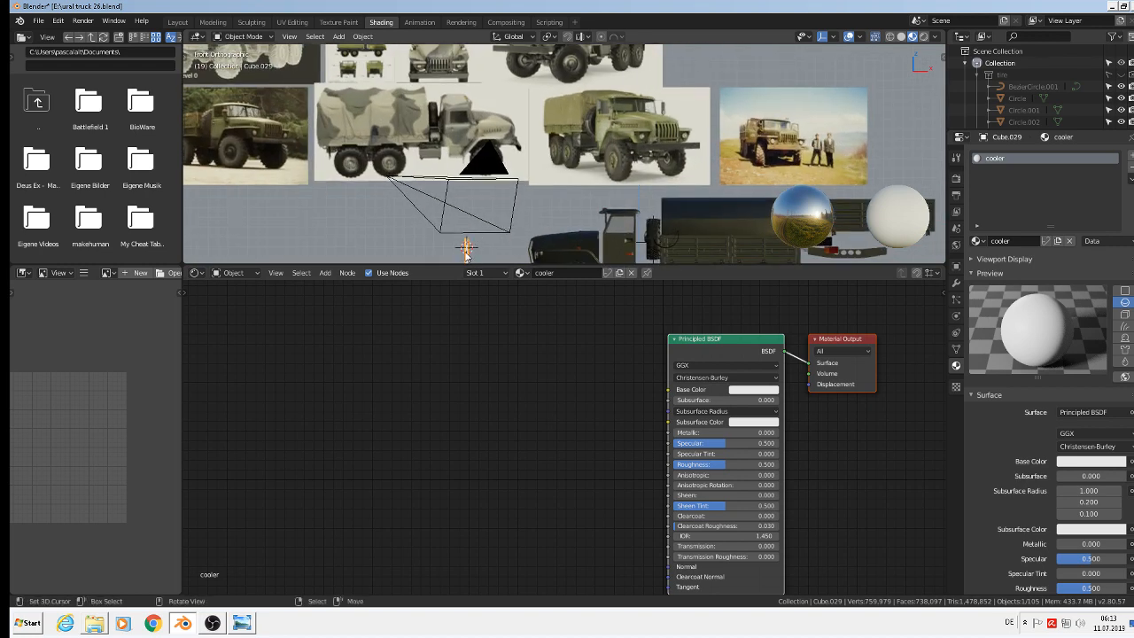
{"action": "key", "text": "KP_3"}
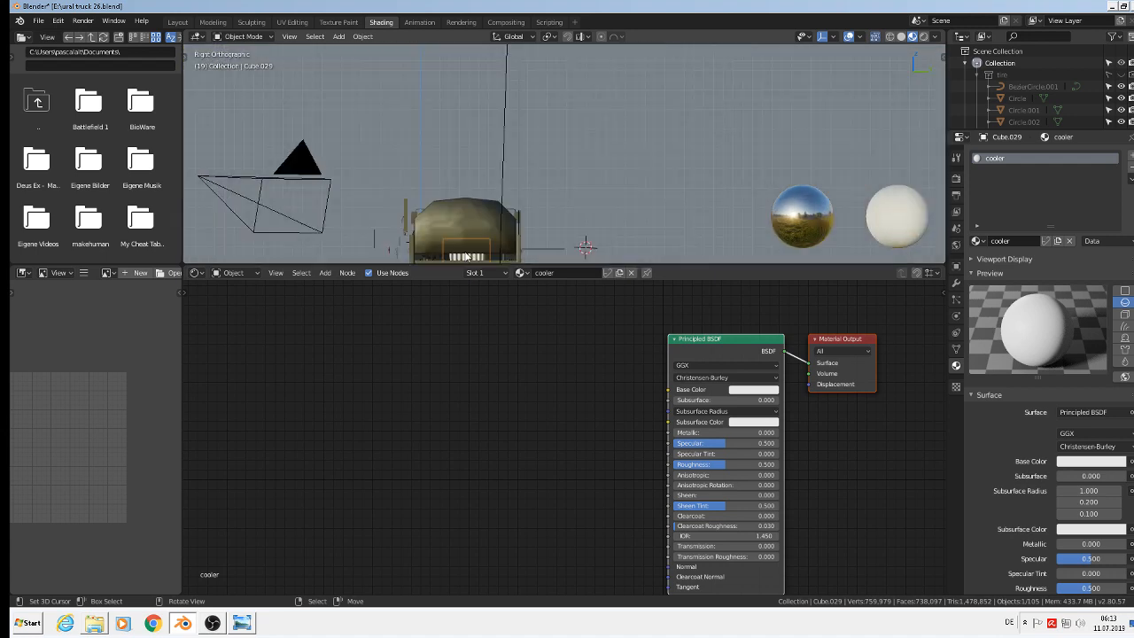
{"action": "scroll", "coordinate": [465, 256], "scroll_direction": "up", "scroll_amount": 5}
{"action": "key", "text": "ctrl+KP_3"}
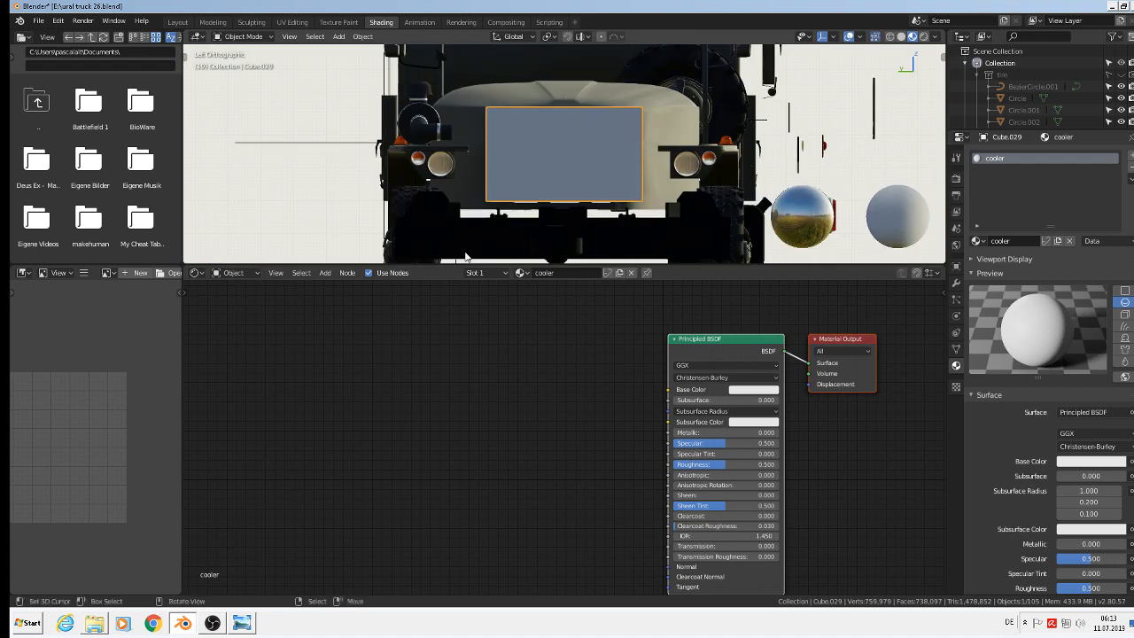
Add an Image Texture node with box2.png from the ural truck texture folder and connect its Color to the Principled BSDF's Base Color
{"action": "left_click", "coordinate": [325, 273]}
{"action": "mouse_move", "coordinate": [354, 340]}
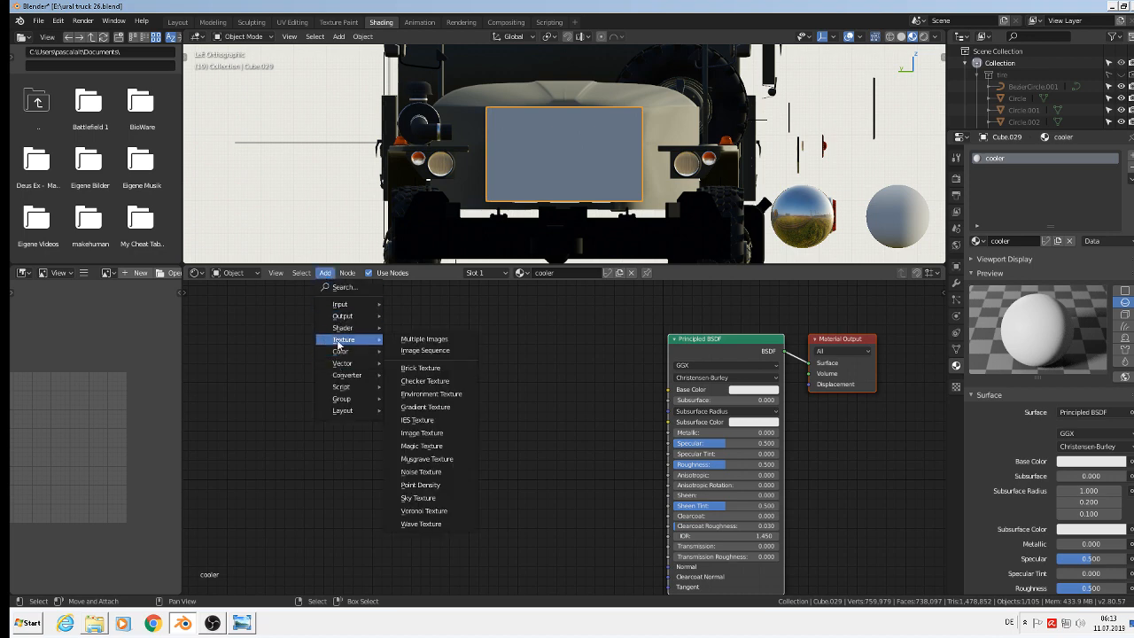
{"action": "left_click", "coordinate": [447, 439]}
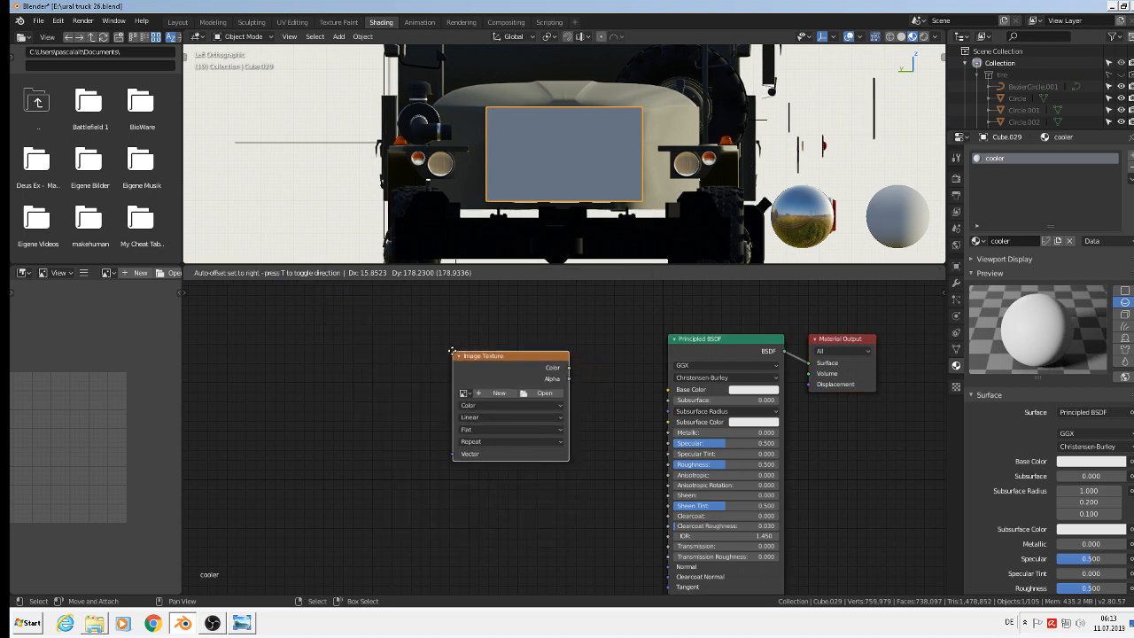
{"action": "left_click", "coordinate": [525, 402]}
{"action": "left_click", "coordinate": [525, 401]}
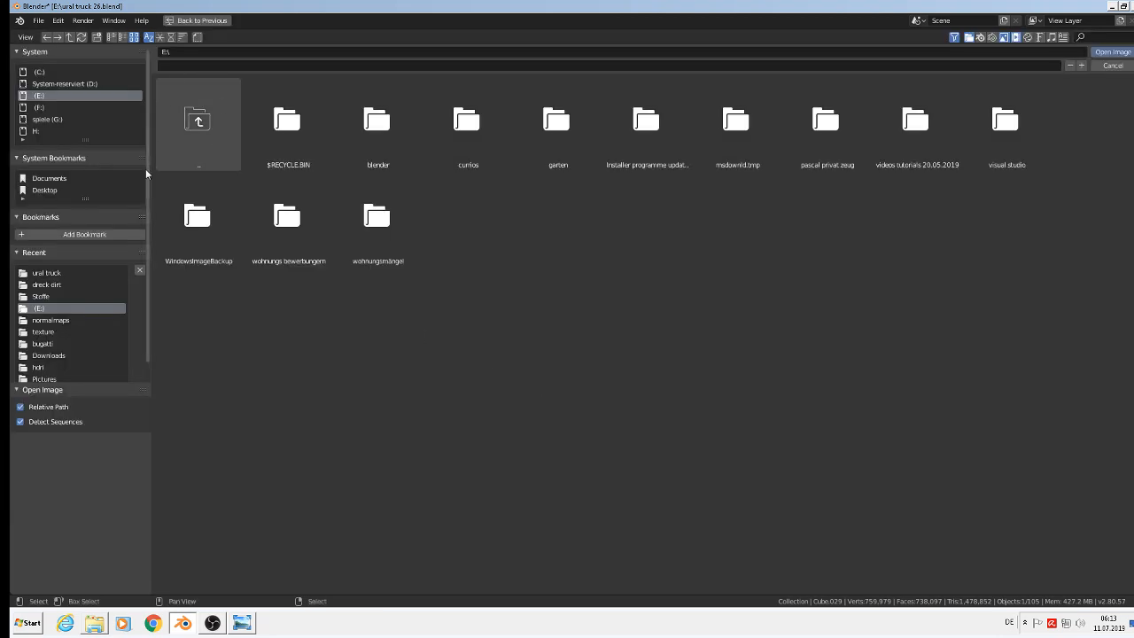
{"action": "left_click", "coordinate": [59, 272]}
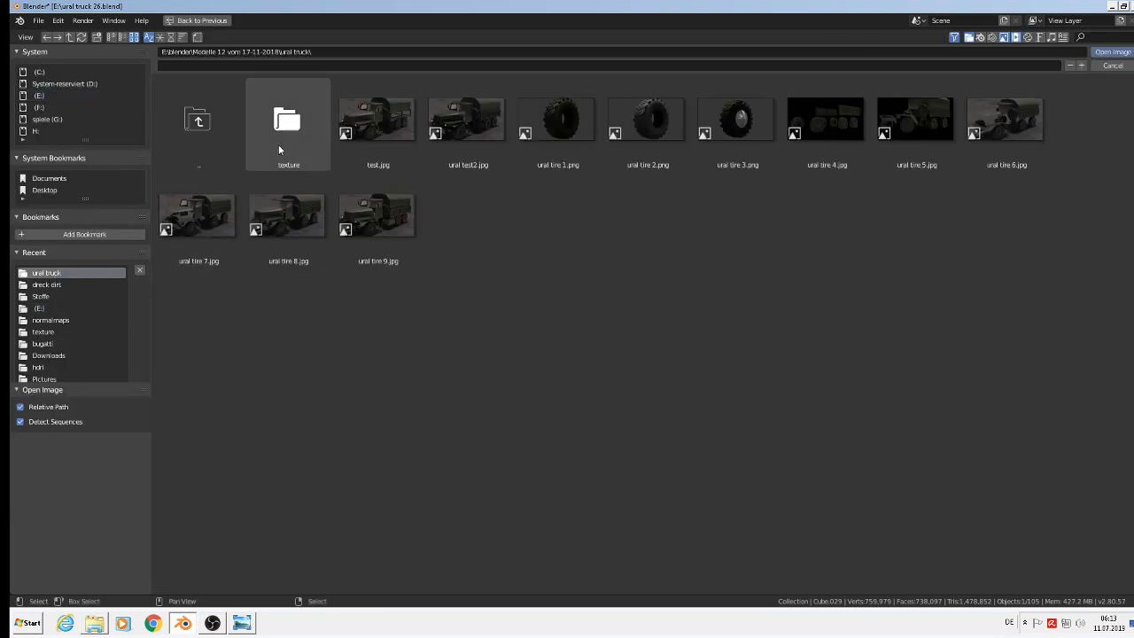
{"action": "double_click", "coordinate": [284, 132]}
{"action": "double_click", "coordinate": [273, 129]}
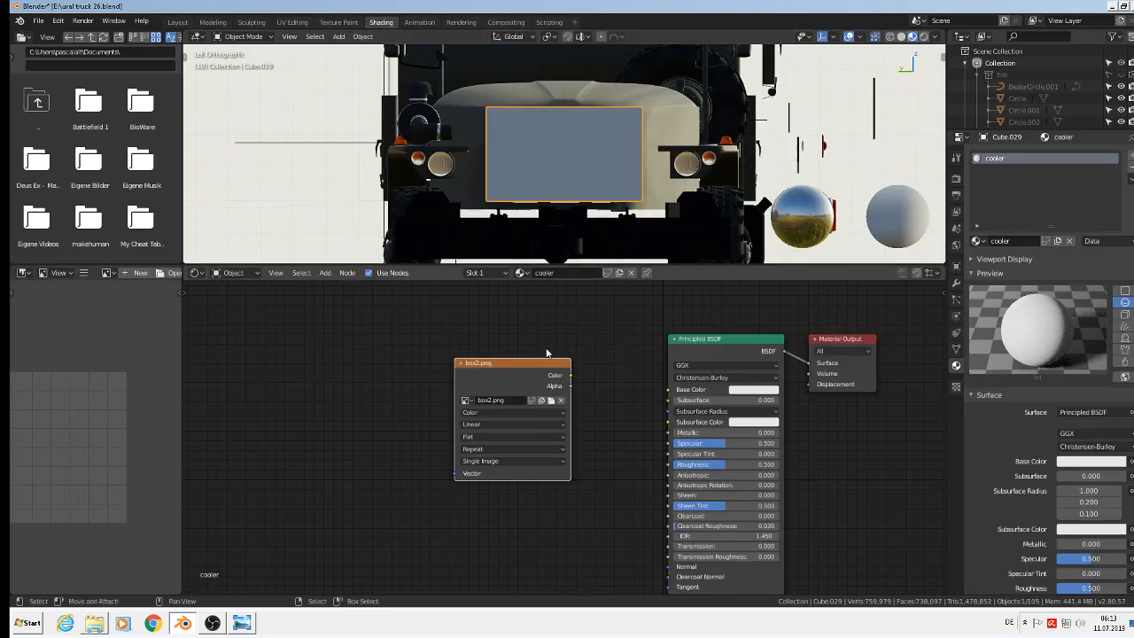
{"action": "left_click_drag", "start_coordinate": [570, 375], "coordinate": [669, 390]}
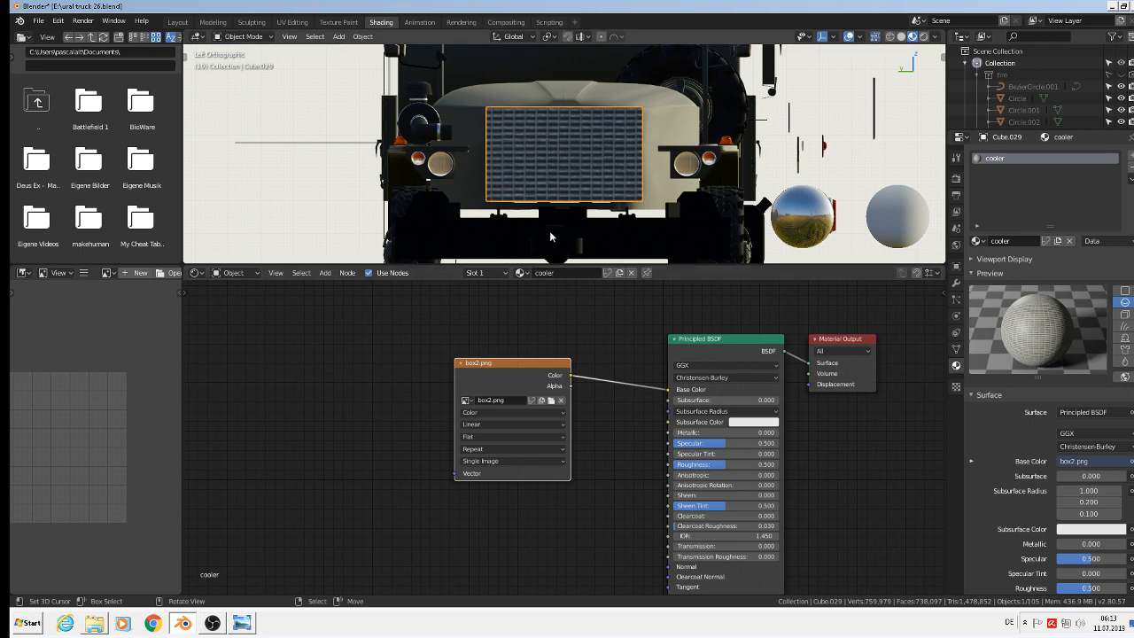
Add a Mapping node of type Texture and connect its Vector output to the box2.png node's Vector input
{"action": "middle_click_drag", "start_coordinate": [588, 345], "coordinate": [739, 349]}
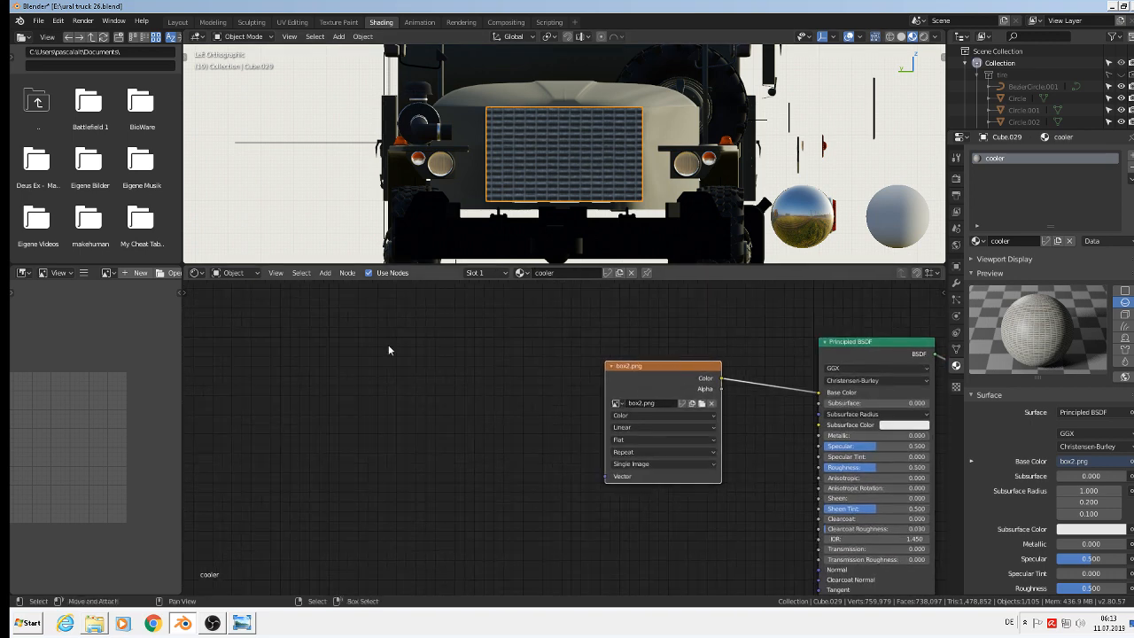
{"action": "left_click", "coordinate": [325, 272]}
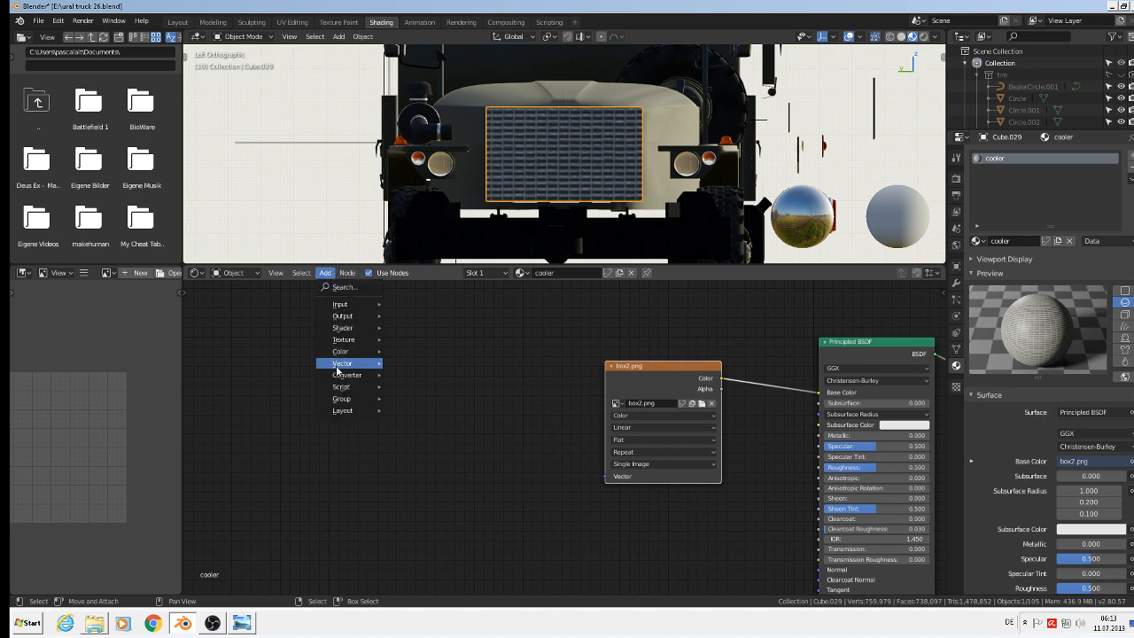
{"action": "mouse_move", "coordinate": [337, 370]}
{"action": "left_click", "coordinate": [438, 391]}
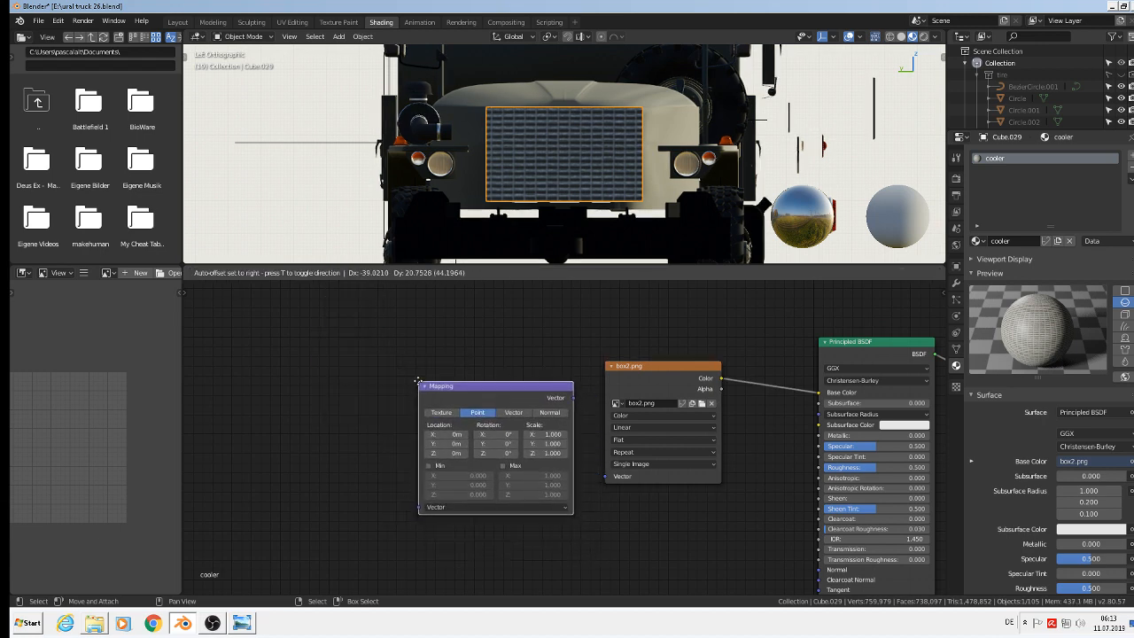
{"action": "left_click", "coordinate": [434, 399]}
{"action": "left_click_drag", "start_coordinate": [573, 398], "coordinate": [606, 477]}
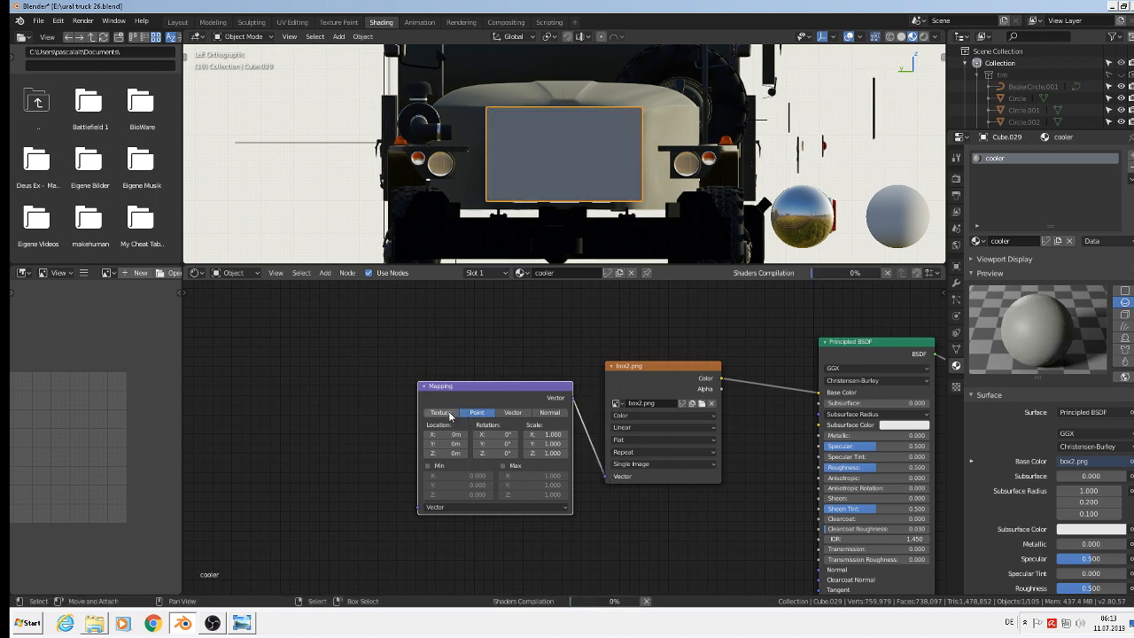
{"action": "left_click", "coordinate": [440, 412]}
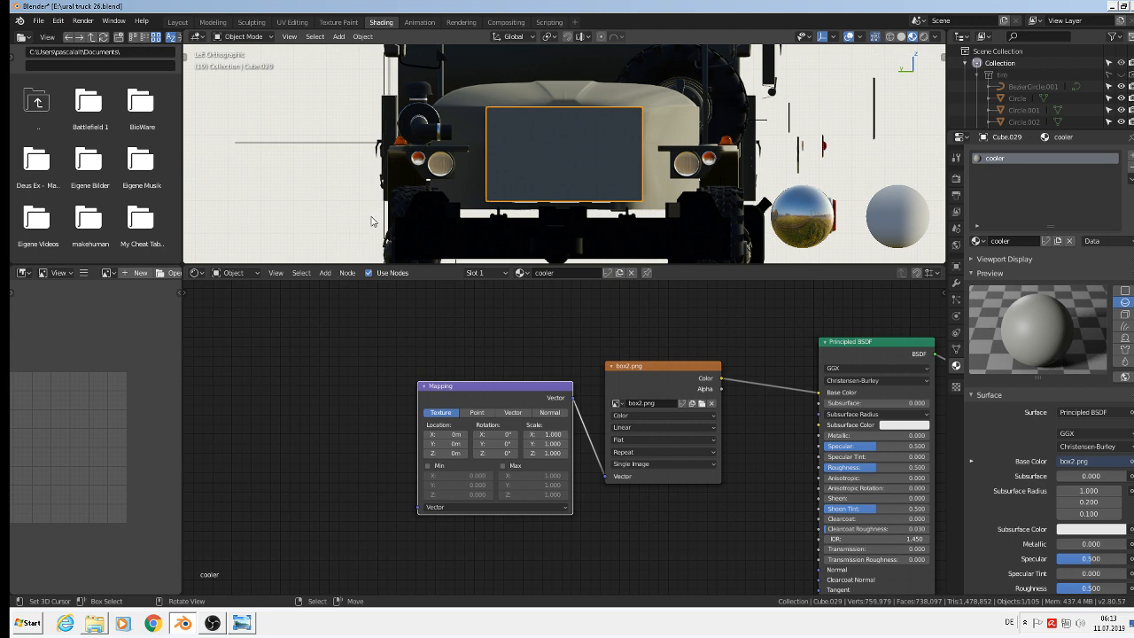
Add a Texture Coordinate node and connect its UV output to the Mapping node's Vector input
{"action": "left_click", "coordinate": [325, 273]}
{"action": "mouse_move", "coordinate": [347, 304]}
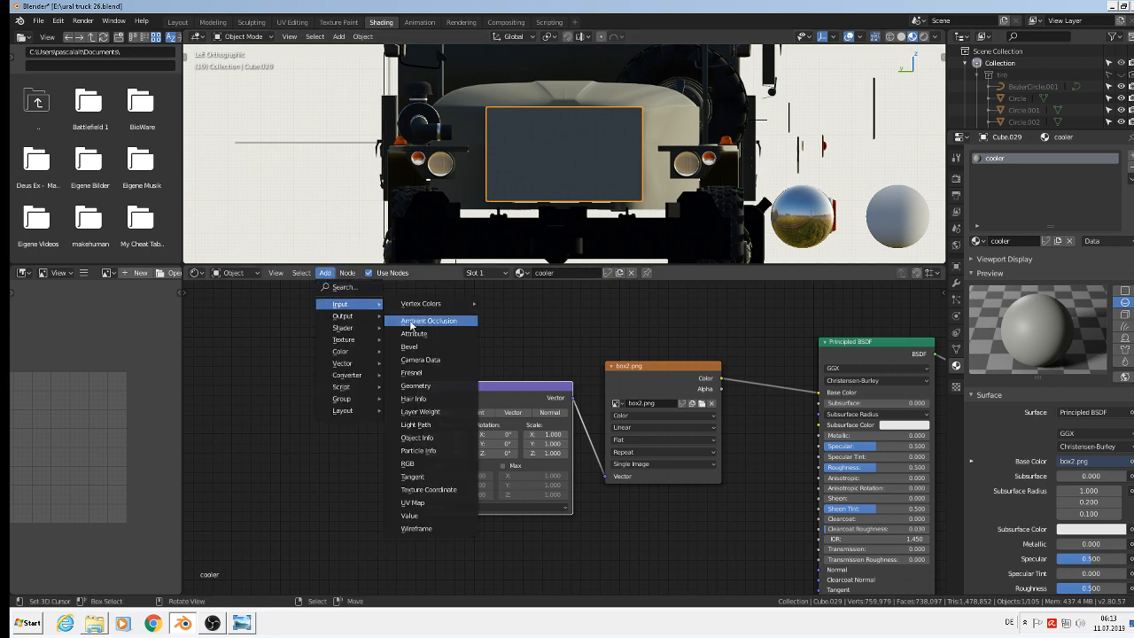
{"action": "left_click", "coordinate": [428, 489]}
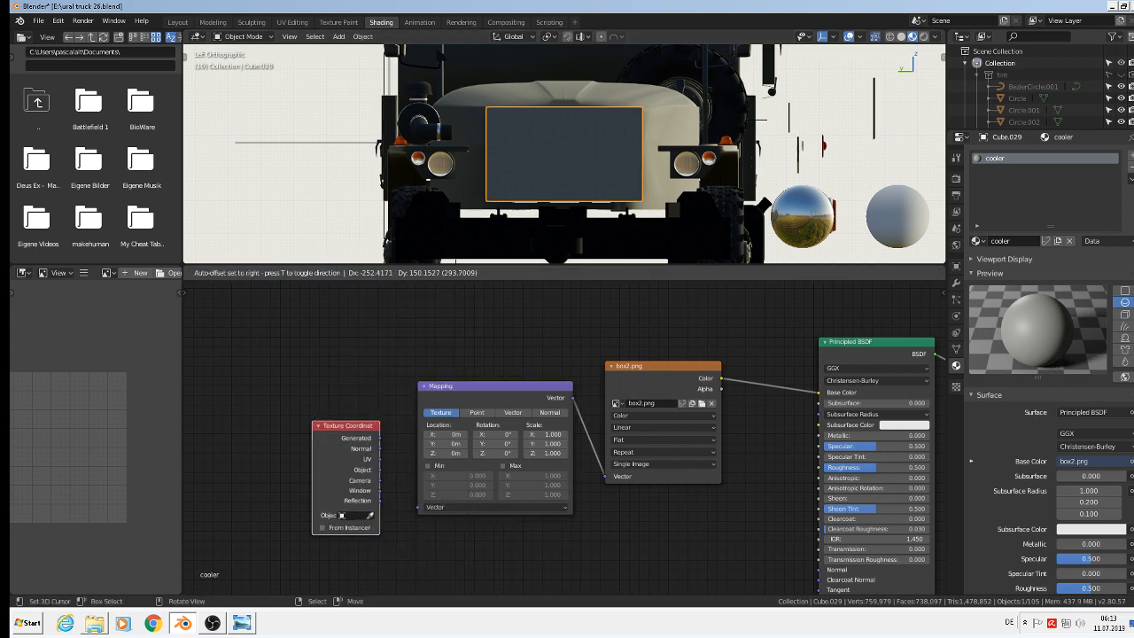
{"action": "left_click", "coordinate": [403, 458]}
{"action": "left_click_drag", "start_coordinate": [380, 458], "coordinate": [422, 506]}
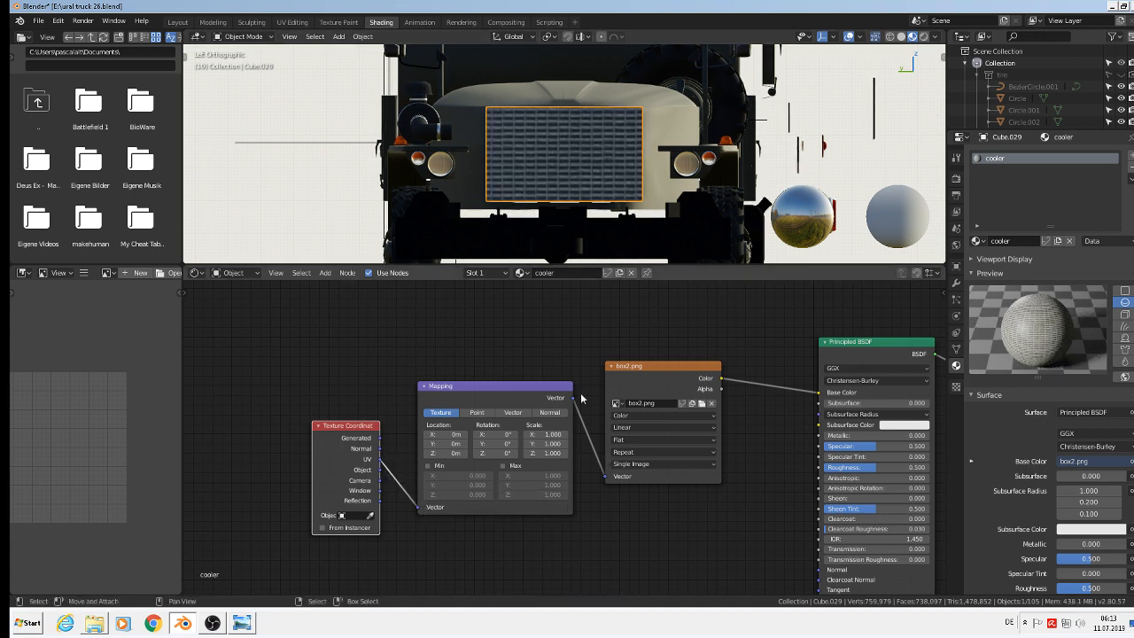
Set the Mapping node's X and Y scale to 2
{"action": "scroll", "coordinate": [563, 443], "scroll_direction": "up", "scroll_amount": 4}
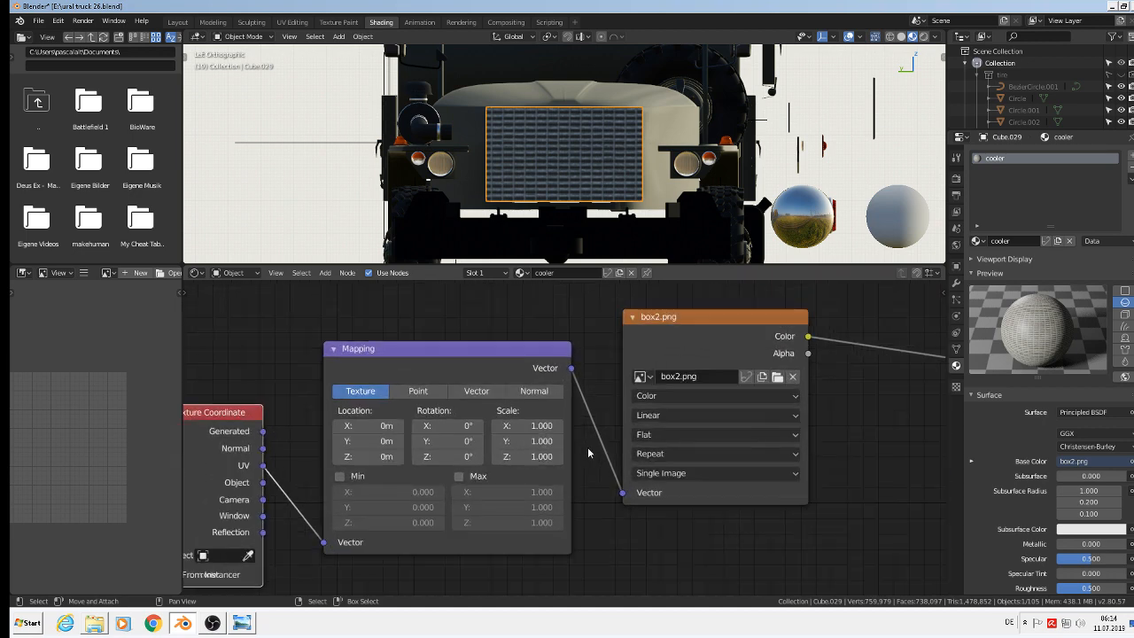
{"action": "left_click", "coordinate": [526, 424]}
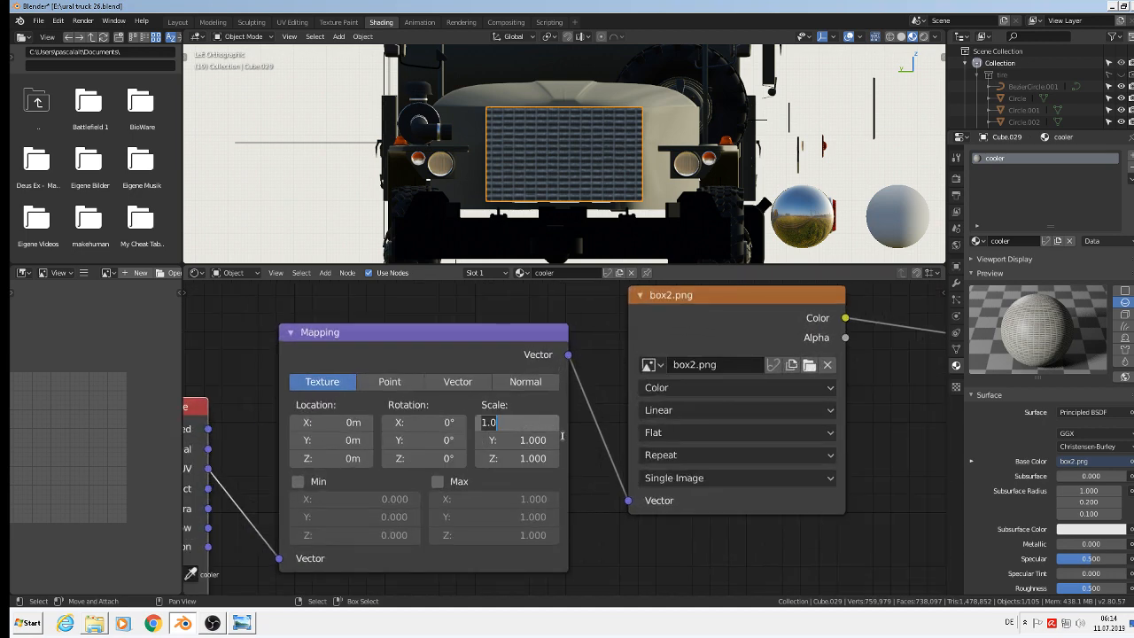
{"action": "type", "text": "2"}
{"action": "key", "text": "Tab"}
{"action": "type", "text": "2"}
{"action": "key", "text": "Return"}
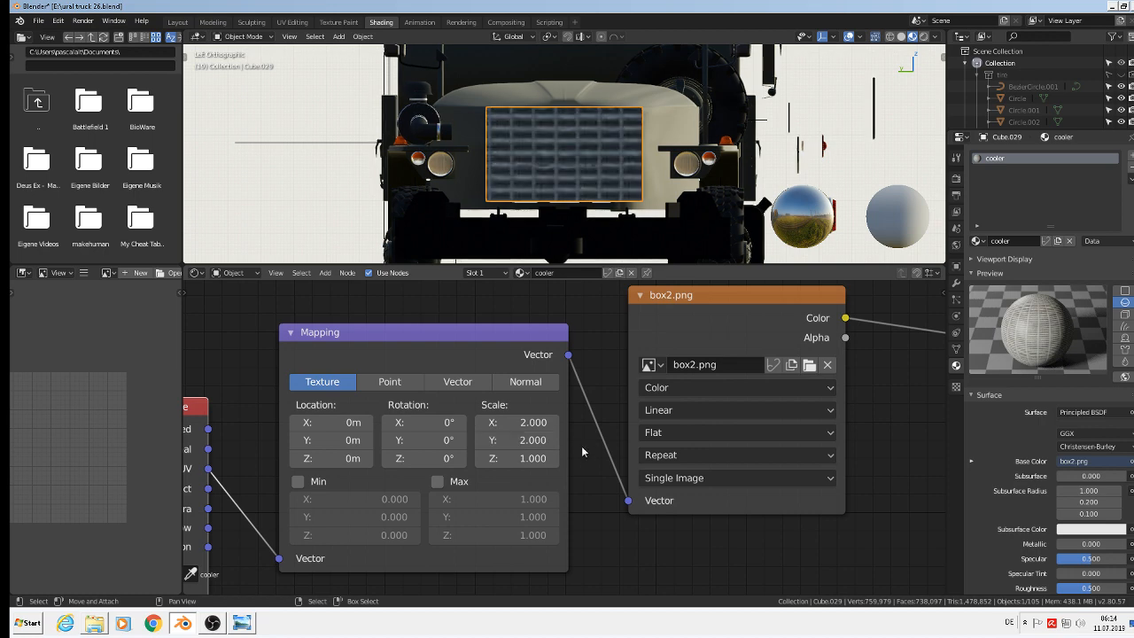
Set the Mapping node's X and Y scale to 0.2
{"action": "left_click", "coordinate": [523, 422]}
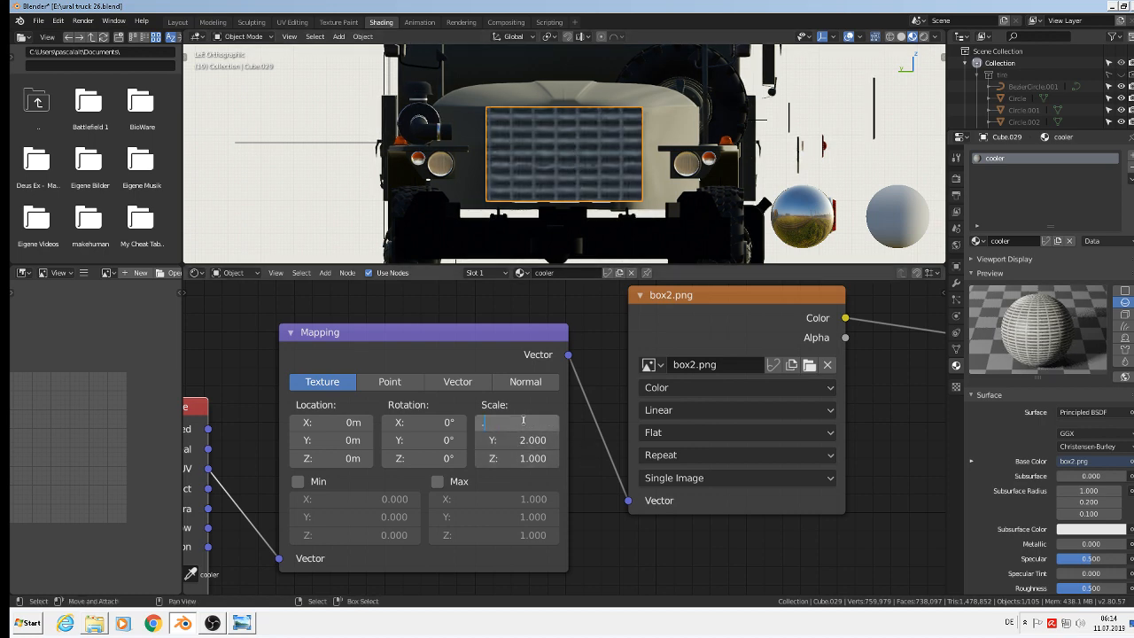
{"action": "type", "text": ".2"}
{"action": "key", "text": "Return"}
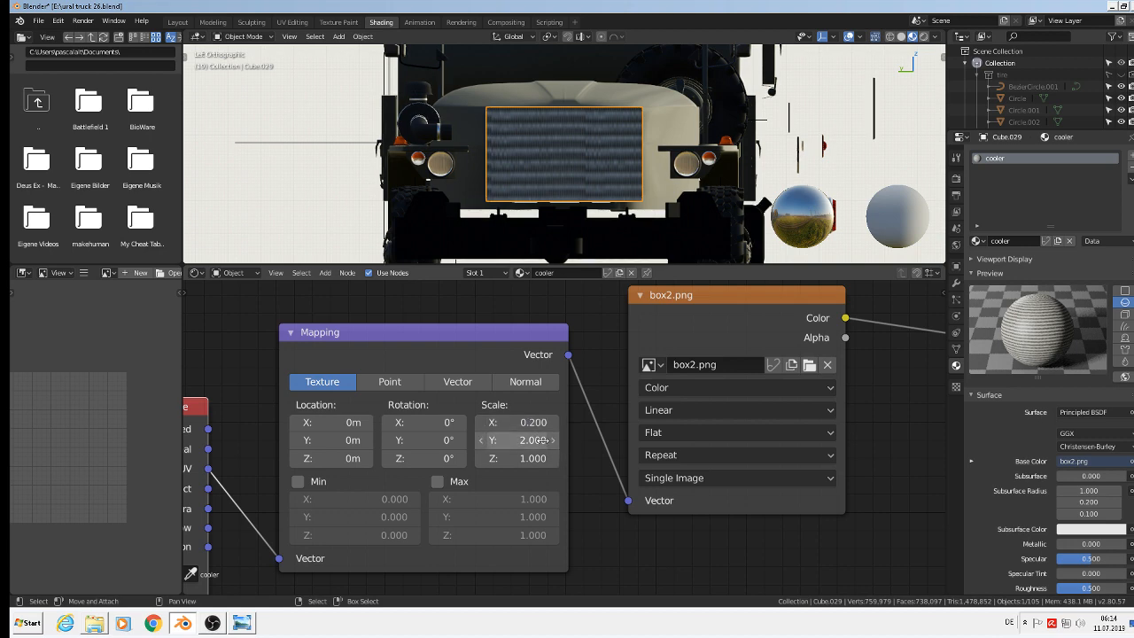
{"action": "left_click", "coordinate": [541, 440]}
{"action": "key", "text": "Return"}
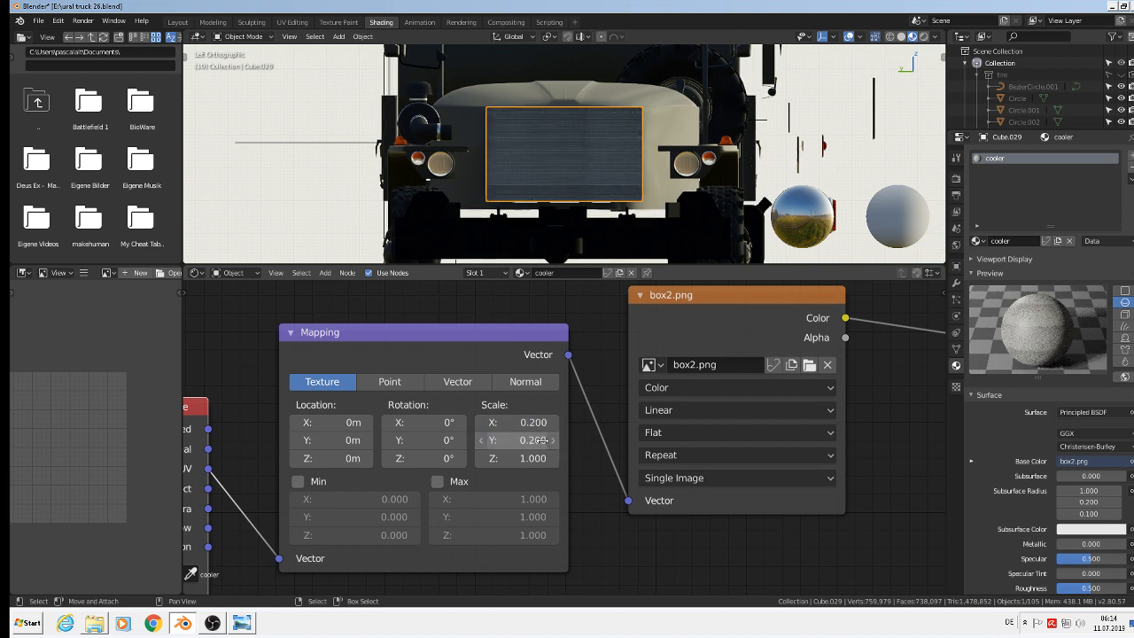
Raise the Mapping node's X and Y scale to 0.4 each
{"action": "scroll", "coordinate": [576, 418], "scroll_direction": "up", "scroll_amount": 1}
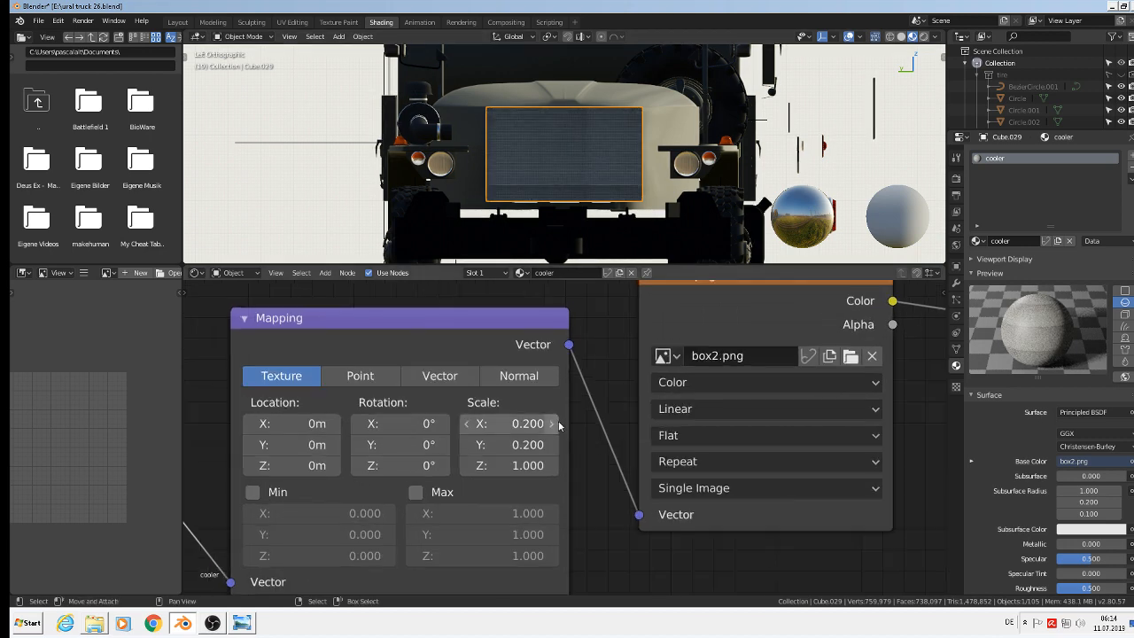
{"action": "left_click", "coordinate": [552, 425]}
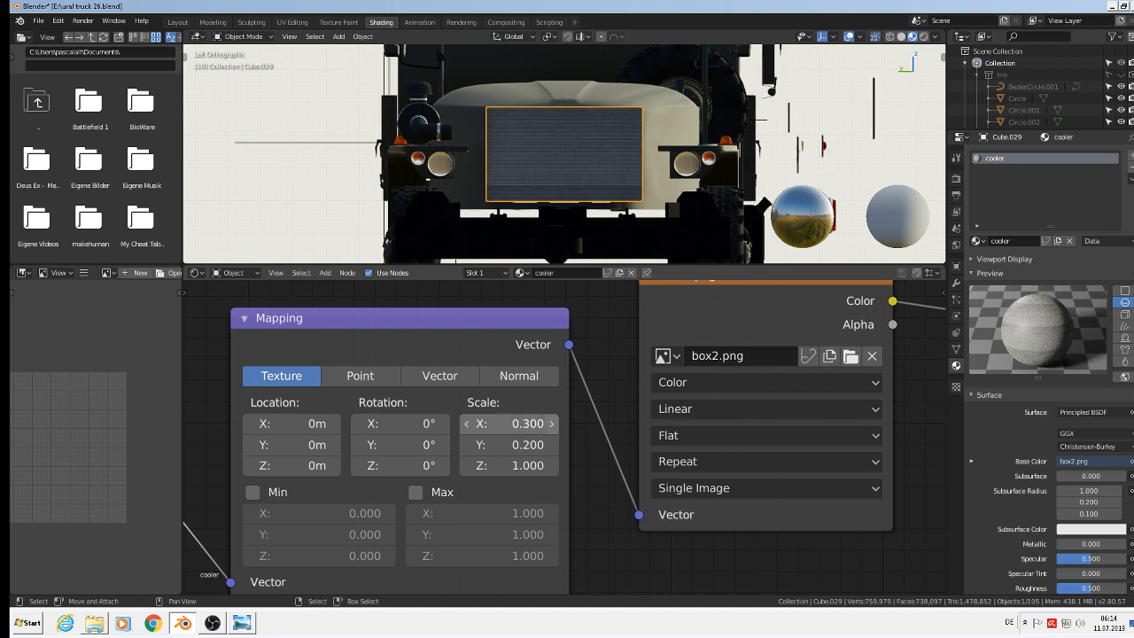
{"action": "left_click", "coordinate": [552, 425]}
{"action": "left_click", "coordinate": [551, 445]}
{"action": "left_click", "coordinate": [552, 444]}
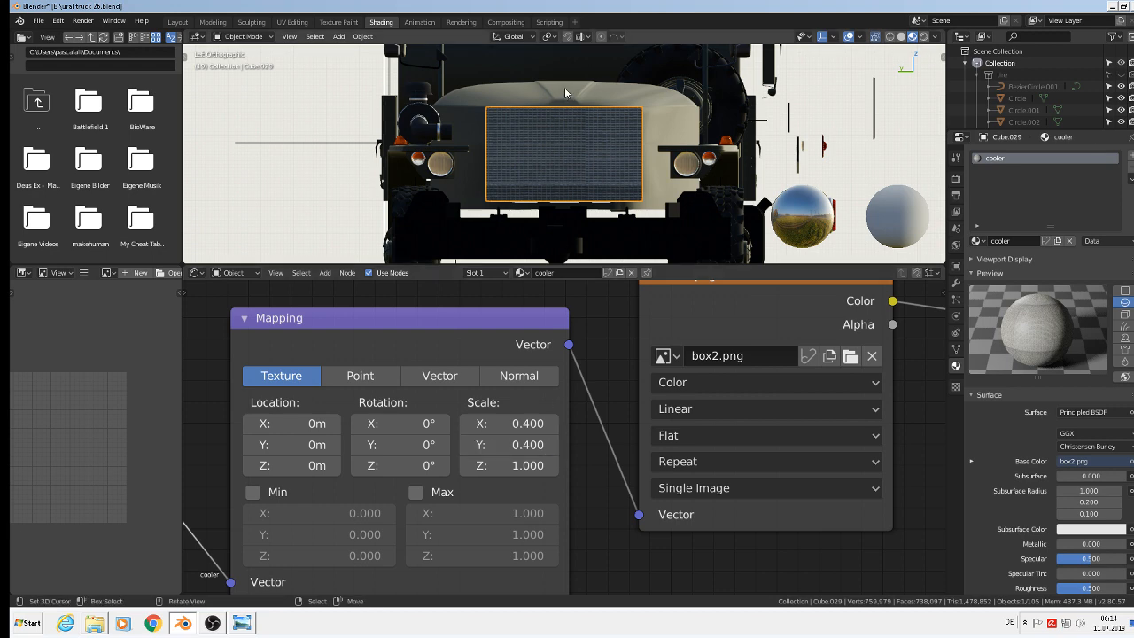
Enter Edit Mode on the slab and unwrap its UVs with Project from View (Bounds)
{"action": "key", "text": "Tab"}
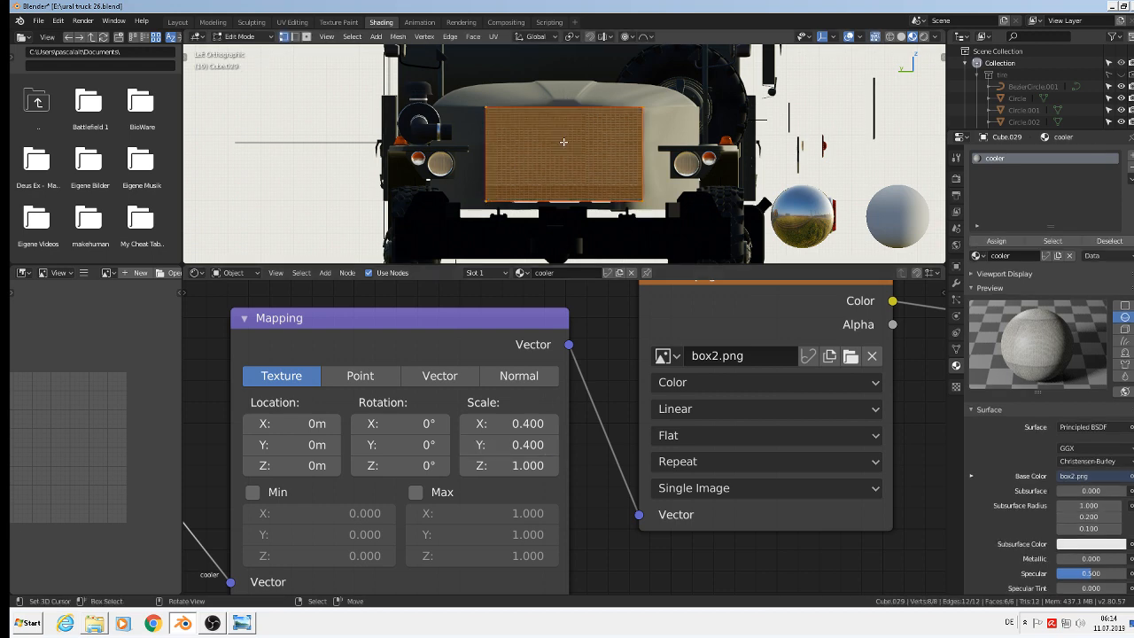
{"action": "key", "text": "u"}
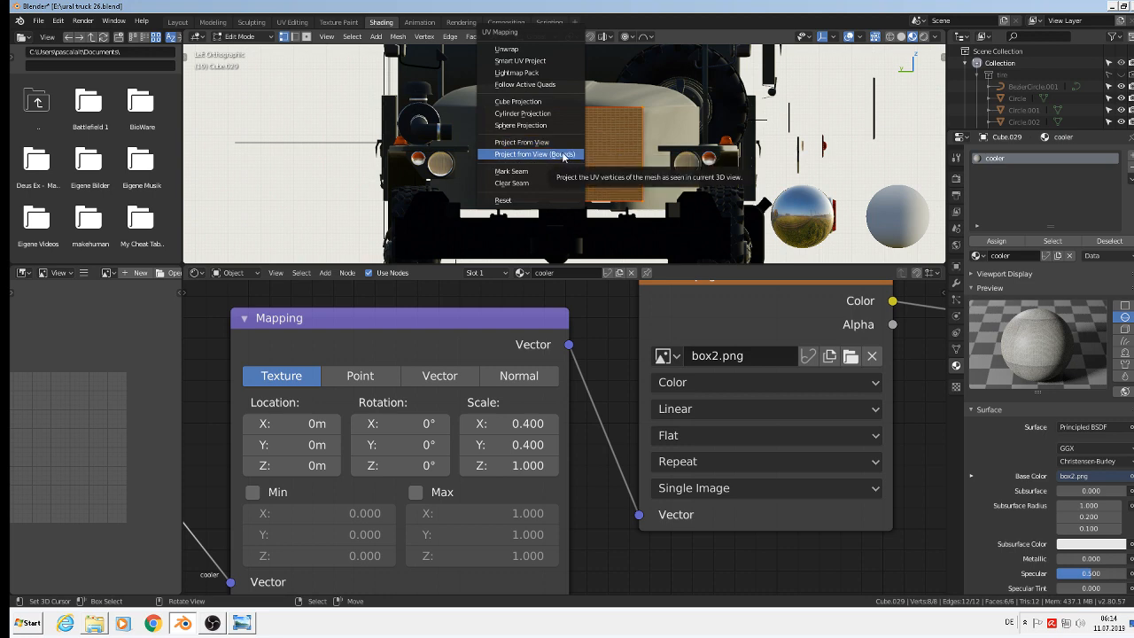
{"action": "left_click", "coordinate": [561, 155]}
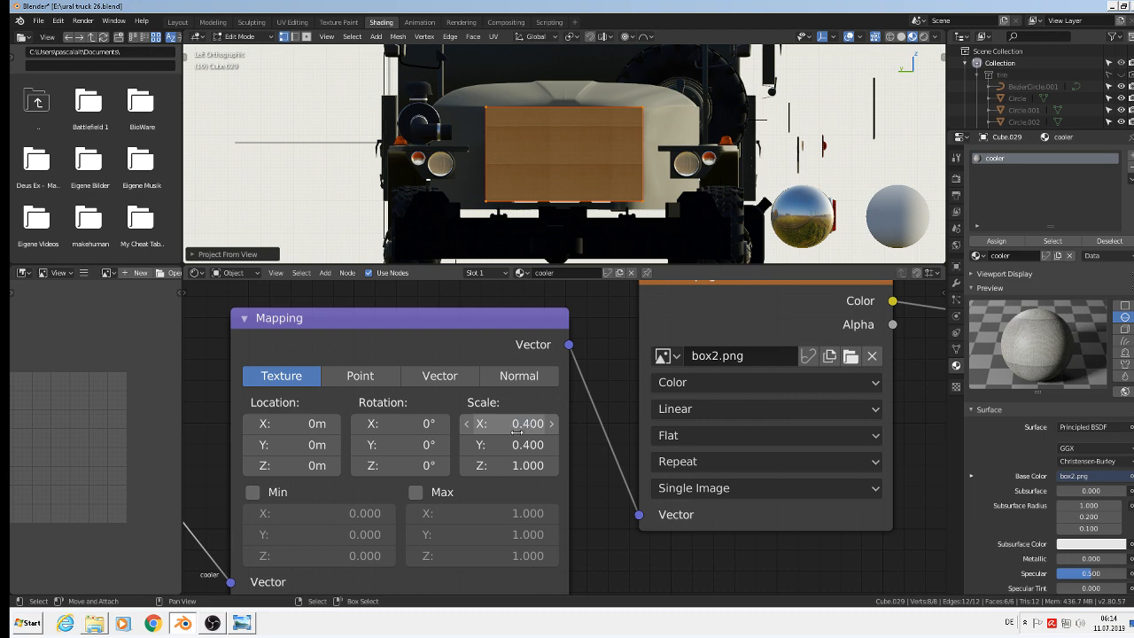
Raise the Mapping node's X scale to 0.7 and its Y scale to 0.6
{"action": "left_click", "coordinate": [549, 426]}
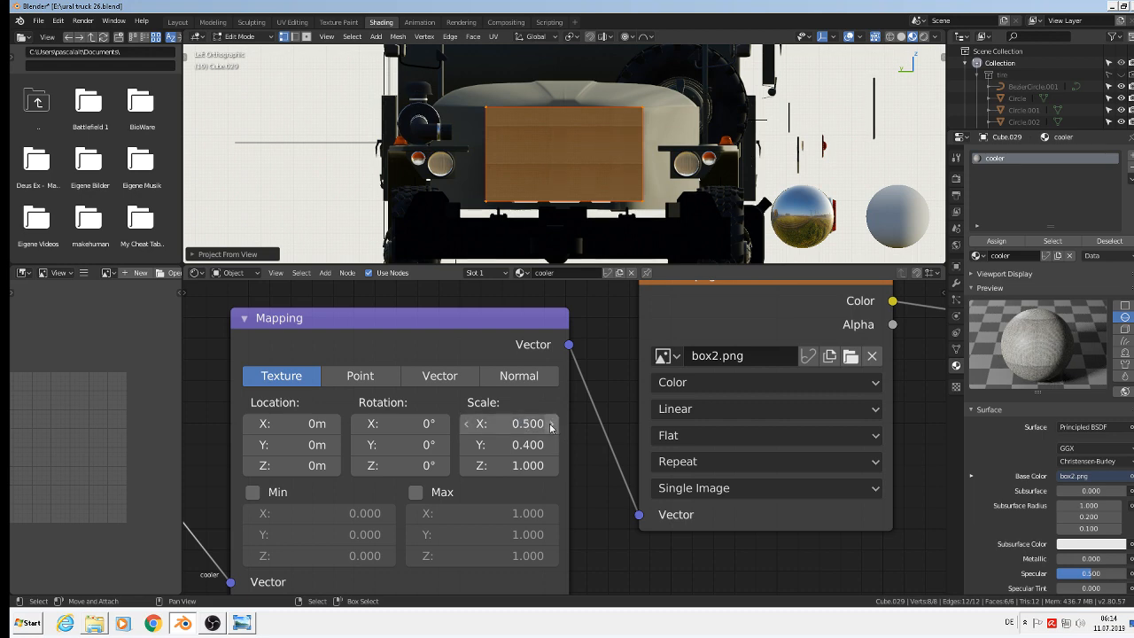
{"action": "left_click", "coordinate": [551, 445]}
{"action": "left_click", "coordinate": [551, 445]}
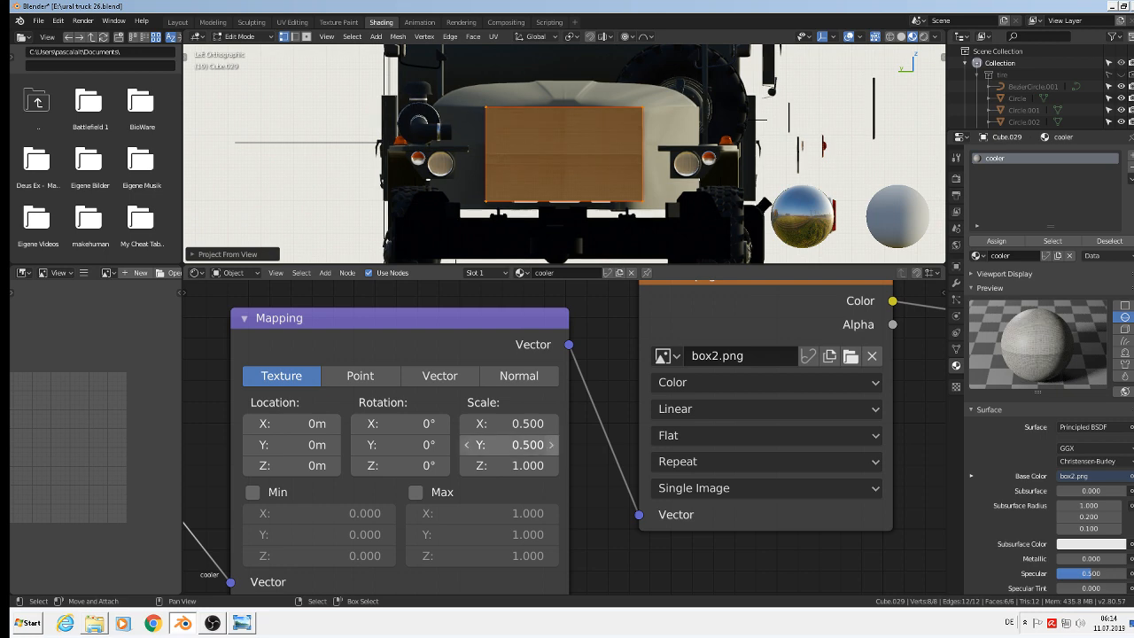
{"action": "left_click", "coordinate": [548, 426]}
{"action": "left_click", "coordinate": [548, 426]}
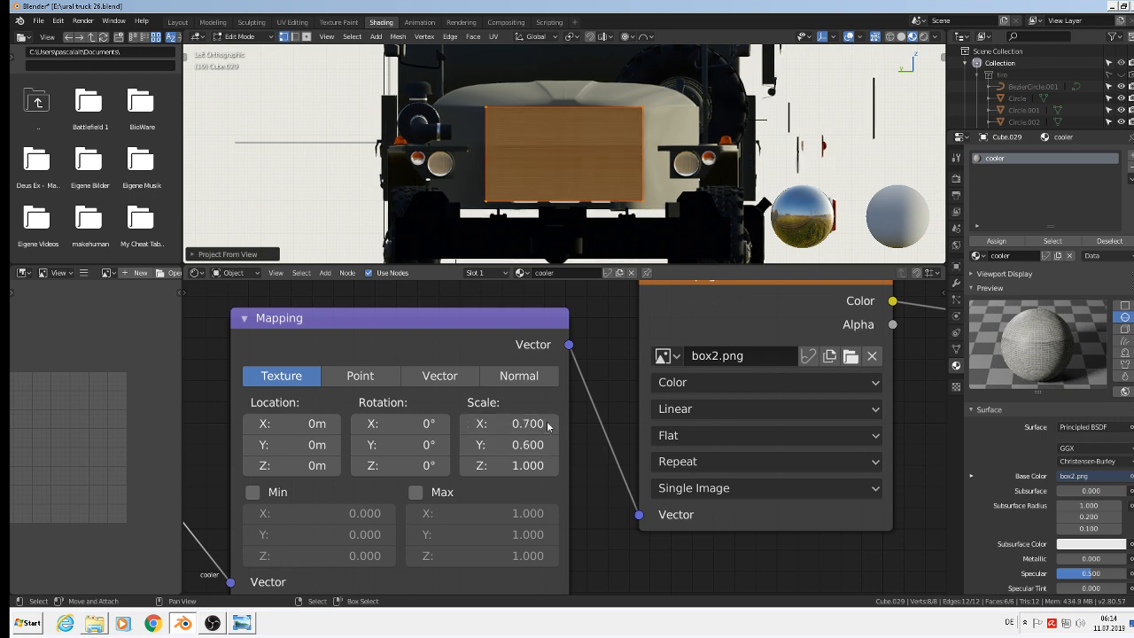
Raise the Mapping node's Y scale to 1.3
{"action": "left_click", "coordinate": [550, 445]}
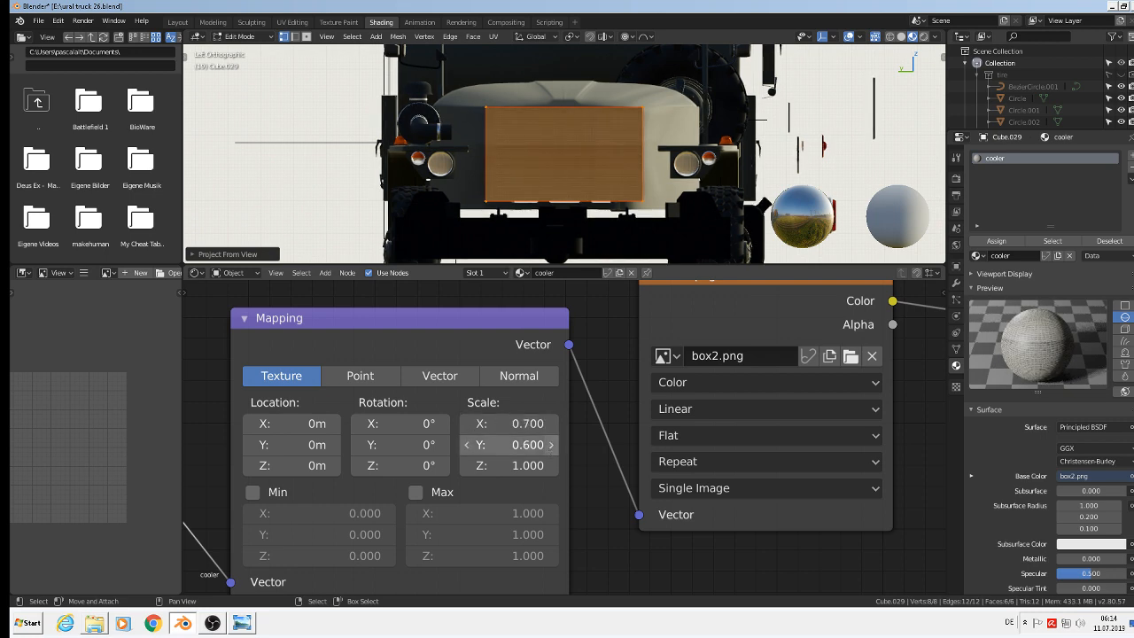
{"action": "left_click", "coordinate": [549, 445]}
{"action": "left_click", "coordinate": [550, 446]}
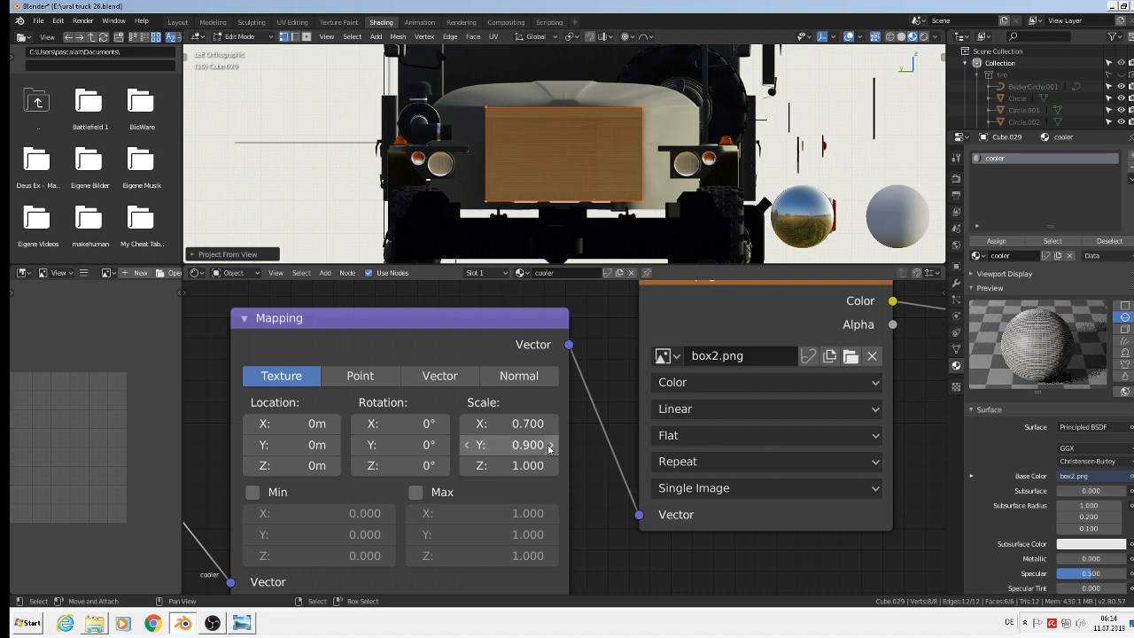
{"action": "left_click", "coordinate": [550, 445]}
{"action": "left_click", "coordinate": [550, 445]}
{"action": "left_click", "coordinate": [550, 445]}
{"action": "left_click", "coordinate": [550, 445]}
Raise the Mapping node's X scale to 2.2
{"action": "left_click", "coordinate": [549, 425]}
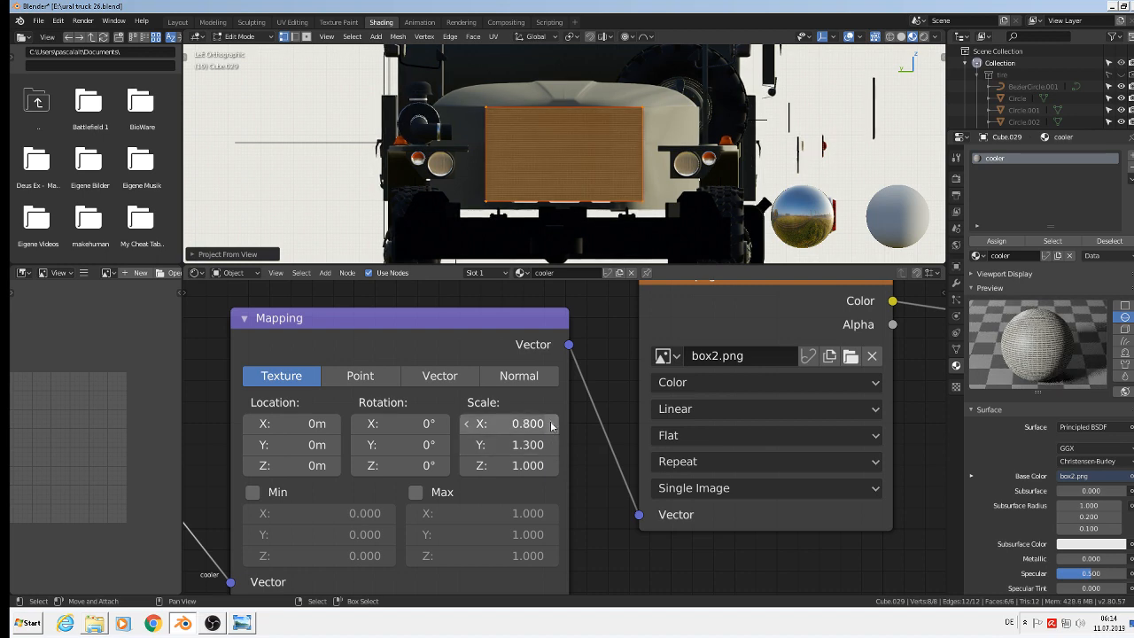
{"action": "left_click", "coordinate": [550, 424]}
{"action": "left_click", "coordinate": [550, 424]}
{"action": "left_click", "coordinate": [550, 424]}
{"action": "left_click", "coordinate": [550, 424]}
{"action": "left_click", "coordinate": [550, 424]}
{"action": "left_click", "coordinate": [550, 424]}
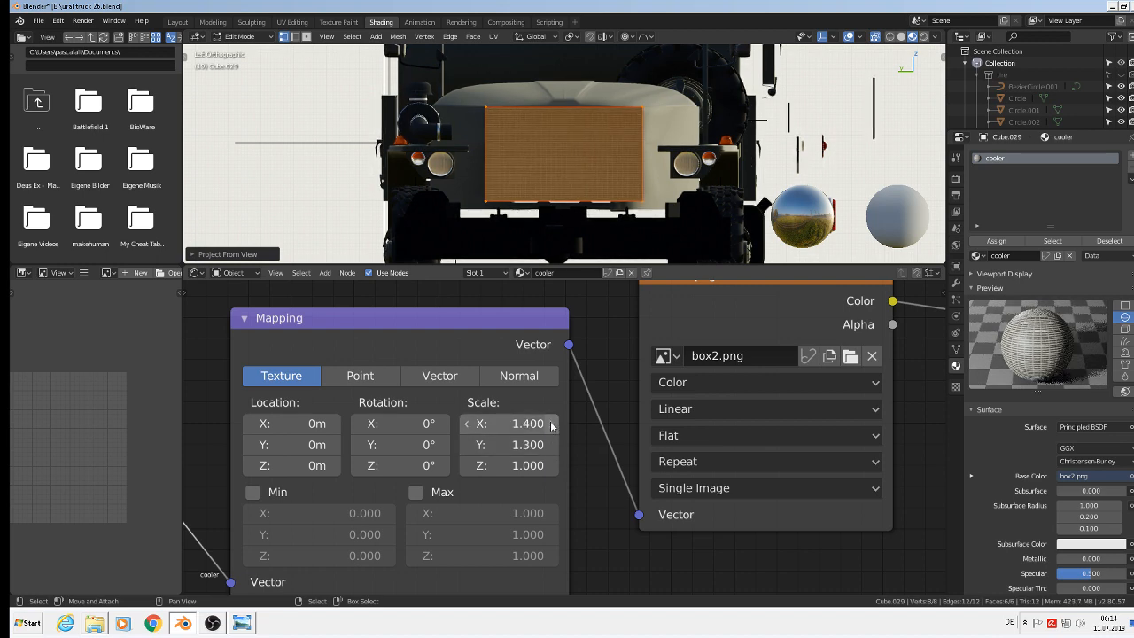
{"action": "left_click", "coordinate": [550, 424]}
{"action": "left_click", "coordinate": [550, 424]}
{"action": "left_click", "coordinate": [550, 424]}
{"action": "left_click", "coordinate": [550, 424]}
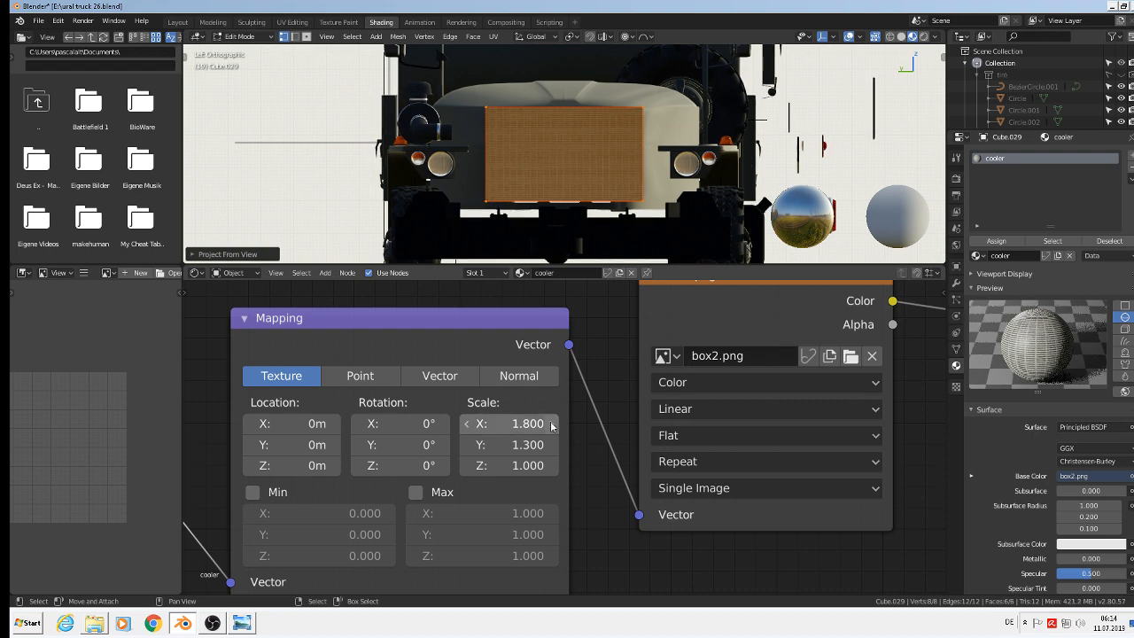
{"action": "left_click", "coordinate": [550, 424]}
{"action": "left_click", "coordinate": [550, 424]}
{"action": "left_click", "coordinate": [550, 424]}
{"action": "left_click", "coordinate": [550, 424]}
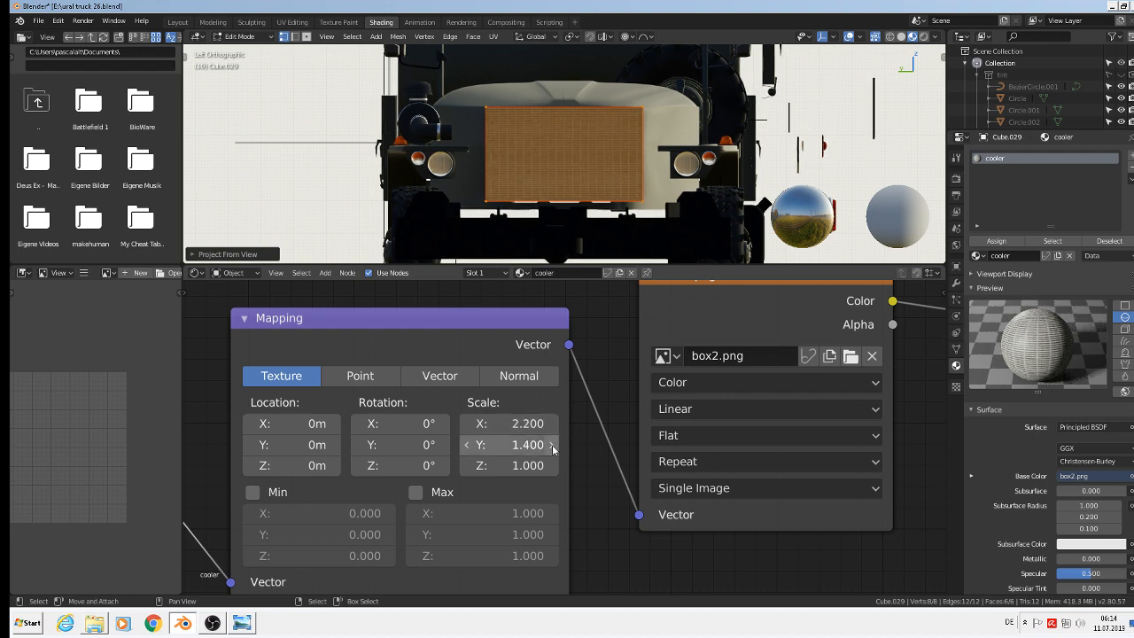
Bring the Mapping node's Y and X scale both to 2.0
{"action": "left_click", "coordinate": [551, 444]}
{"action": "left_click", "coordinate": [550, 444]}
{"action": "left_click", "coordinate": [550, 445]}
{"action": "left_click", "coordinate": [551, 445]}
{"action": "left_click", "coordinate": [551, 444]}
{"action": "left_click", "coordinate": [551, 444]}
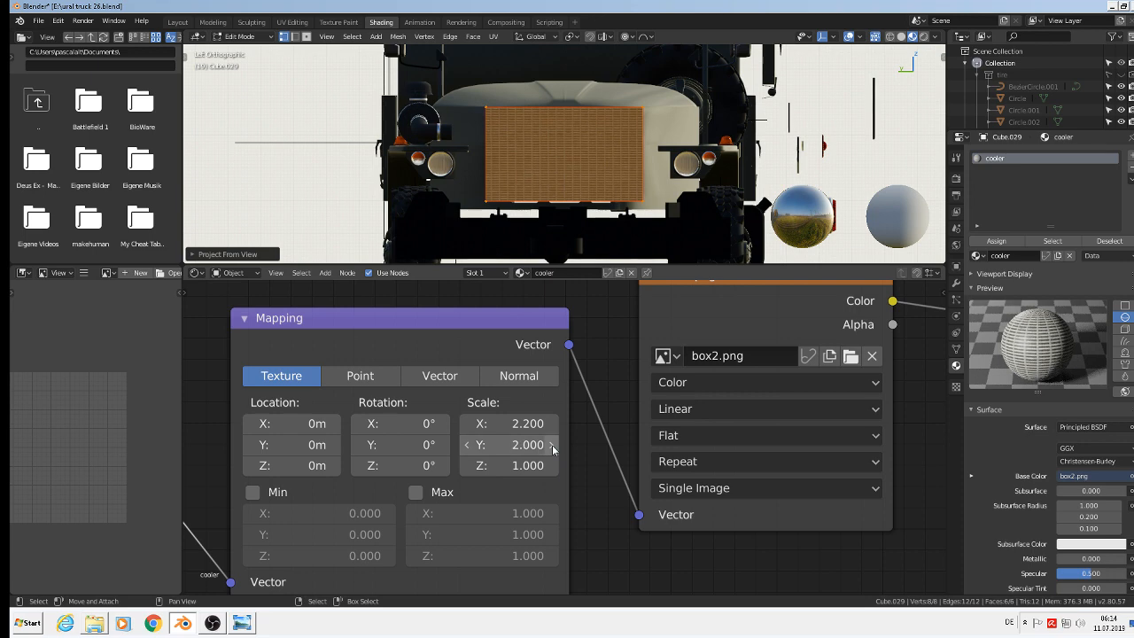
{"action": "left_click", "coordinate": [467, 424]}
{"action": "left_click", "coordinate": [469, 428]}
Return the slab to Object Mode and inspect its grille texture from the front and at an angle
{"action": "scroll", "coordinate": [594, 162], "scroll_direction": "up", "scroll_amount": 3}
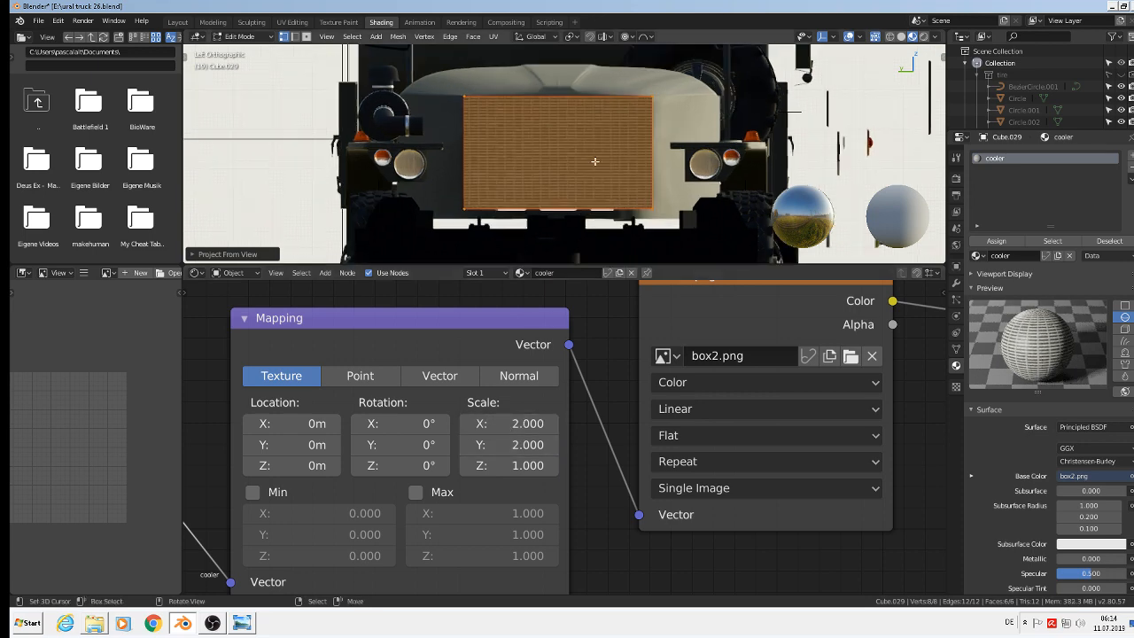
{"action": "scroll", "coordinate": [580, 181], "scroll_direction": "down", "scroll_amount": 3}
{"action": "key", "text": "Tab"}
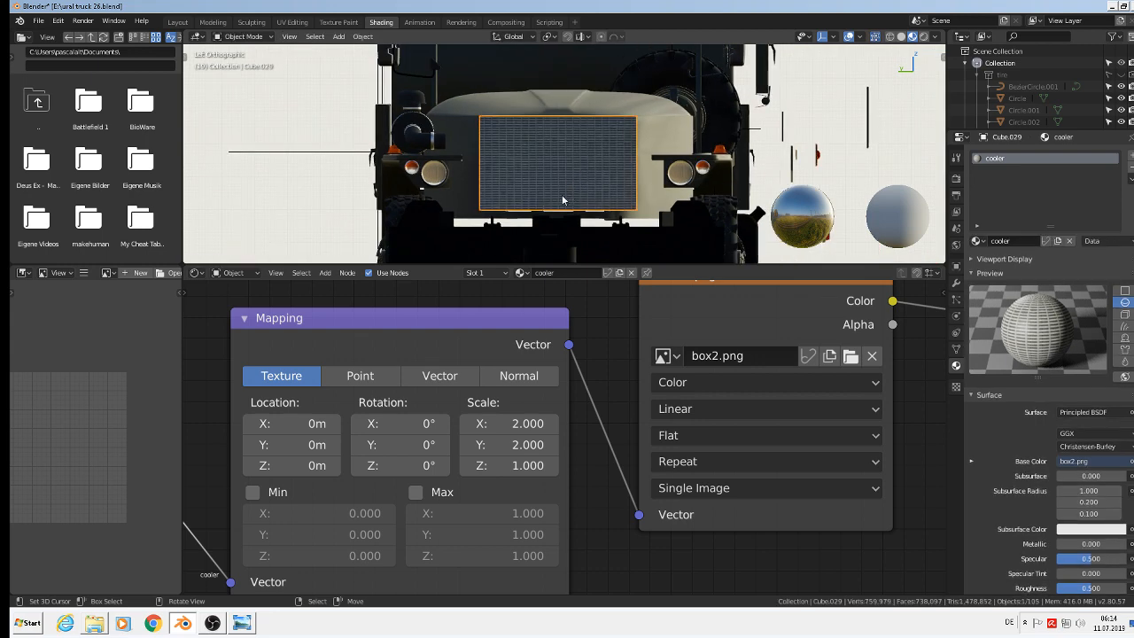
{"action": "middle_click_drag", "start_coordinate": [565, 201], "coordinate": [593, 214]}
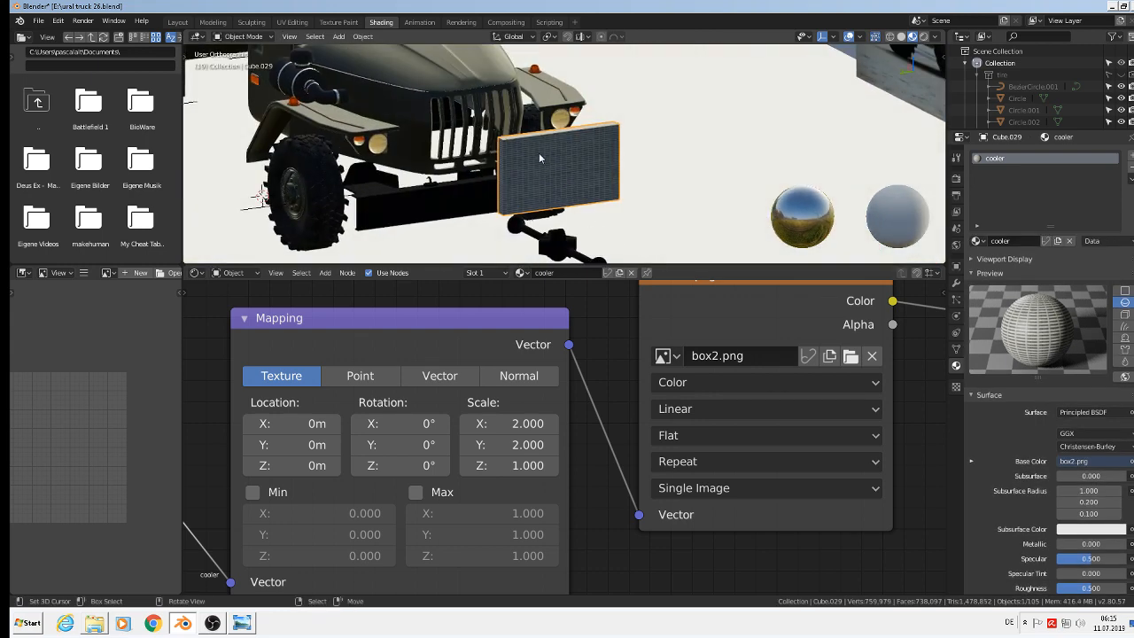
{"action": "middle_click_drag", "start_coordinate": [537, 160], "coordinate": [213, 124]}
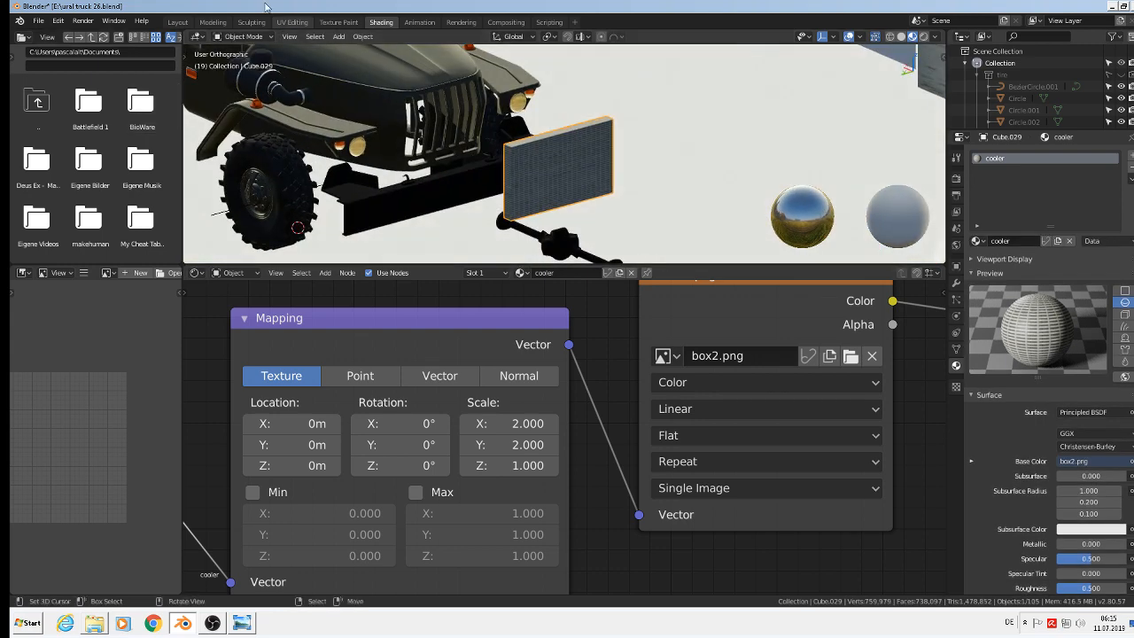
Move the Material Output node farther from the Principled BSDF and link the box2 image's Color to the shader's Roughness
{"action": "scroll", "coordinate": [757, 372], "scroll_direction": "down", "scroll_amount": 1}
{"action": "scroll", "coordinate": [757, 372], "scroll_direction": "down", "scroll_amount": 2}
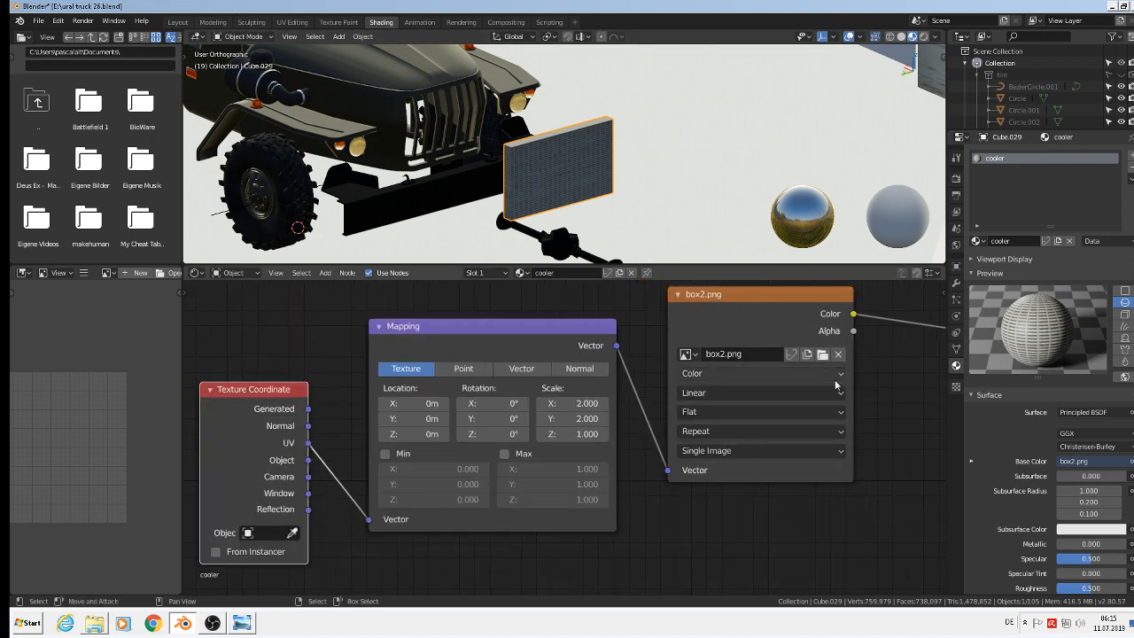
{"action": "scroll", "coordinate": [701, 435], "scroll_direction": "down", "scroll_amount": 2}
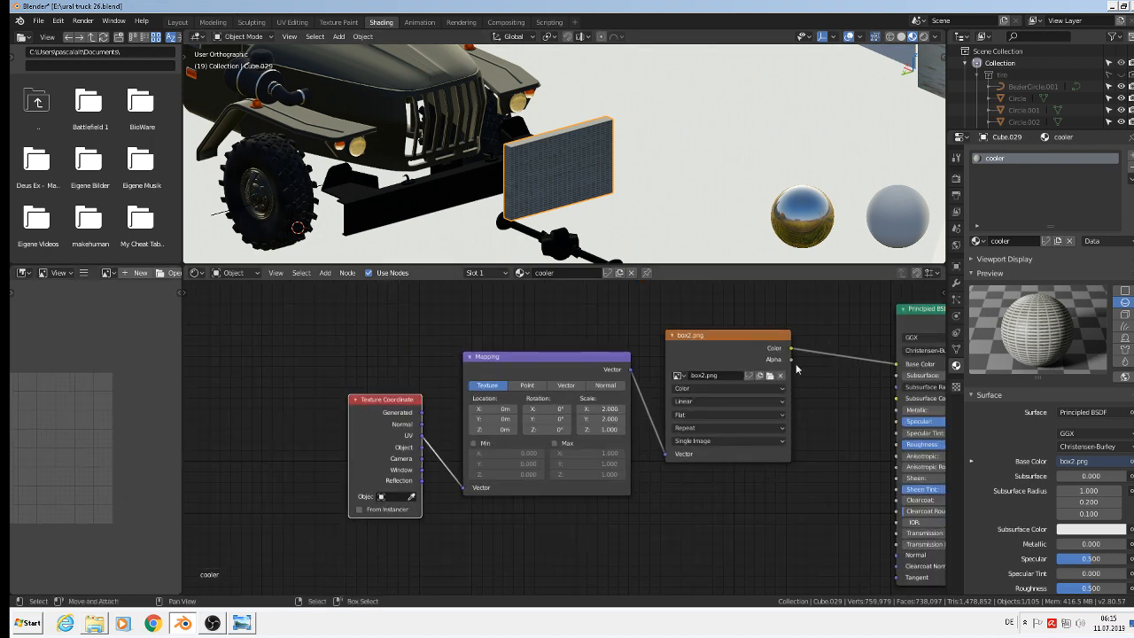
{"action": "middle_click_drag", "start_coordinate": [810, 374], "coordinate": [423, 378]}
{"action": "scroll", "coordinate": [534, 358], "scroll_direction": "up", "scroll_amount": 2}
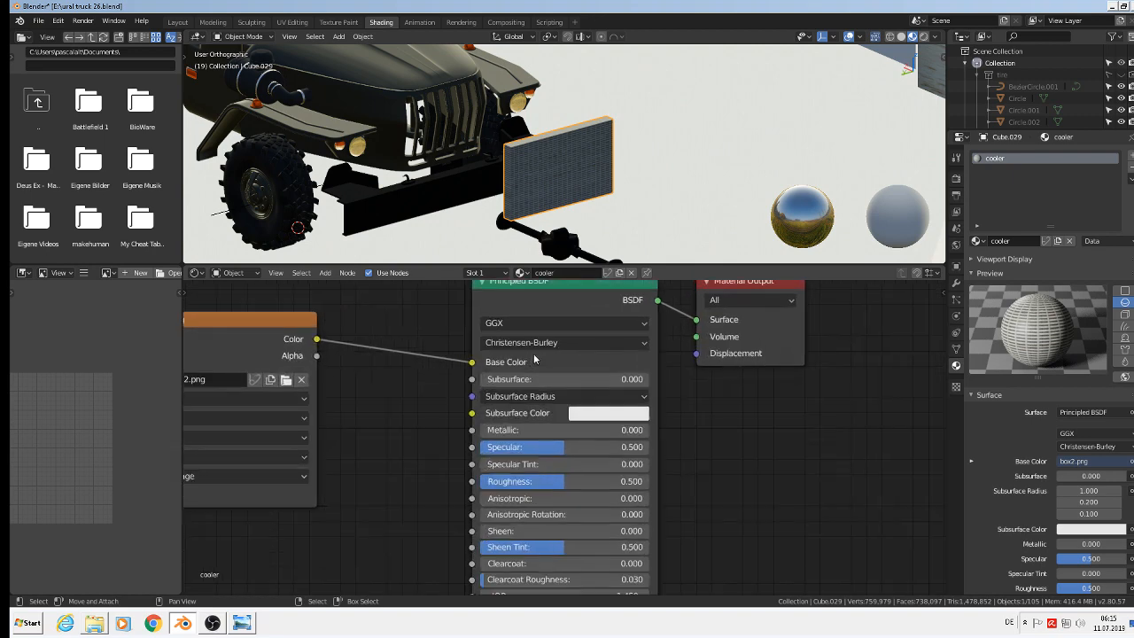
{"action": "left_click_drag", "start_coordinate": [750, 291], "coordinate": [852, 304]}
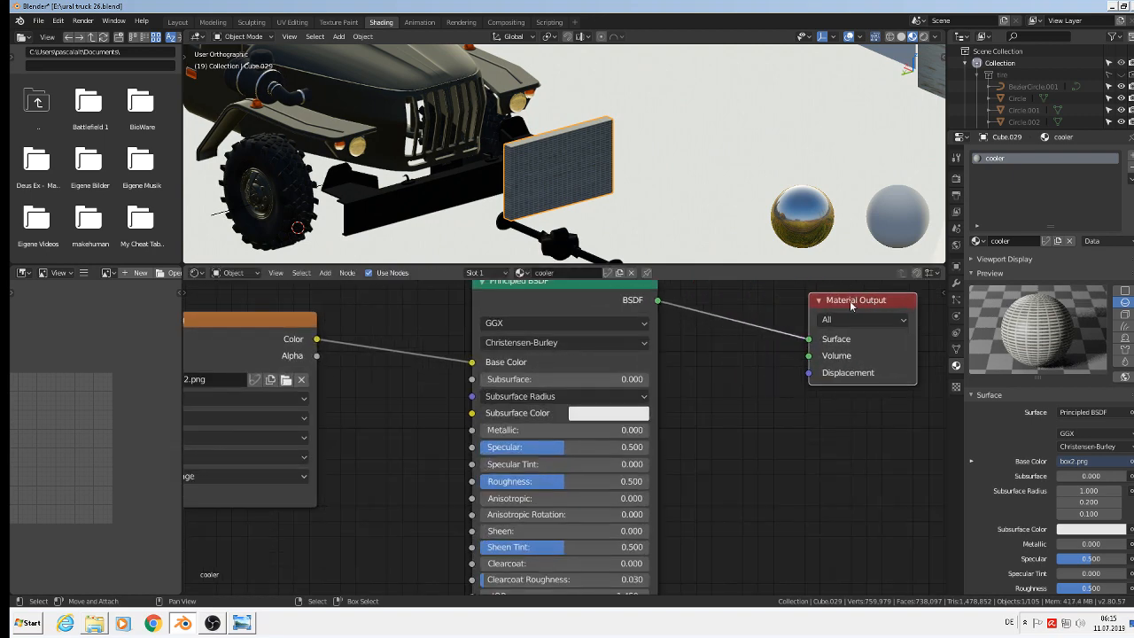
{"action": "left_click_drag", "start_coordinate": [317, 342], "coordinate": [478, 489]}
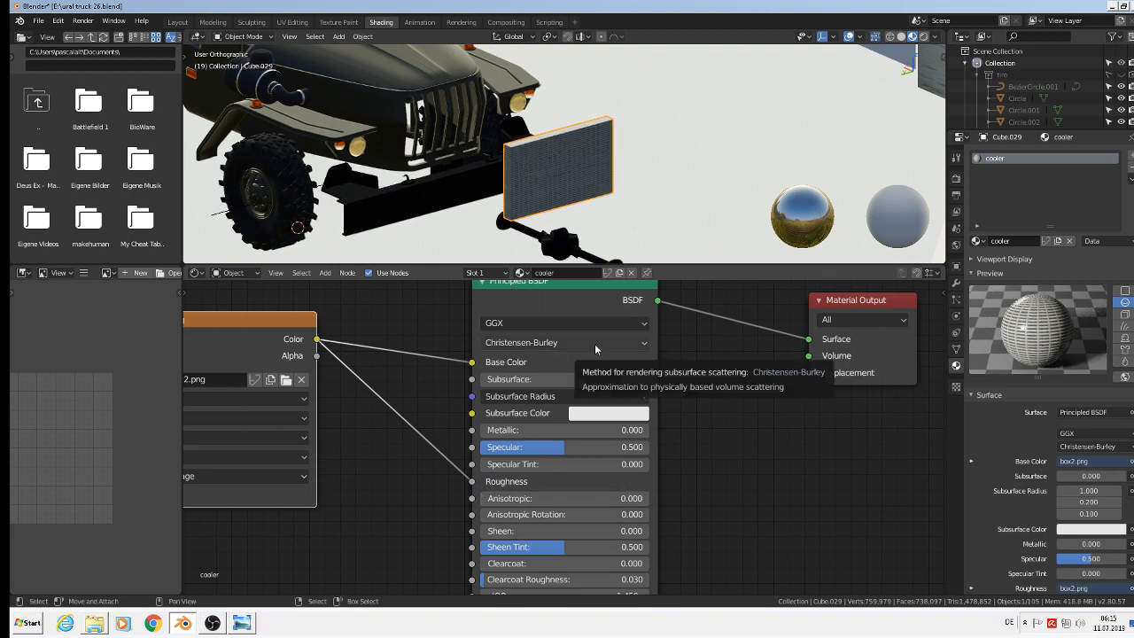
Insert an Invert node into the link between the box2 image's Color and Roughness
{"action": "left_click", "coordinate": [324, 273]}
{"action": "mouse_move", "coordinate": [347, 354]}
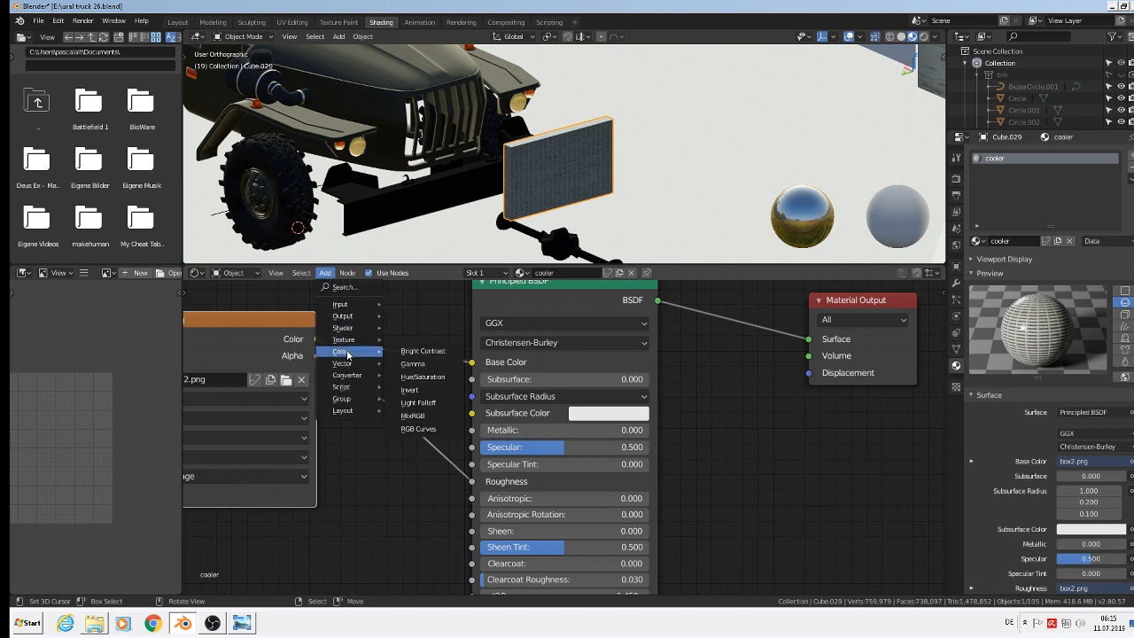
{"action": "left_click", "coordinate": [414, 394]}
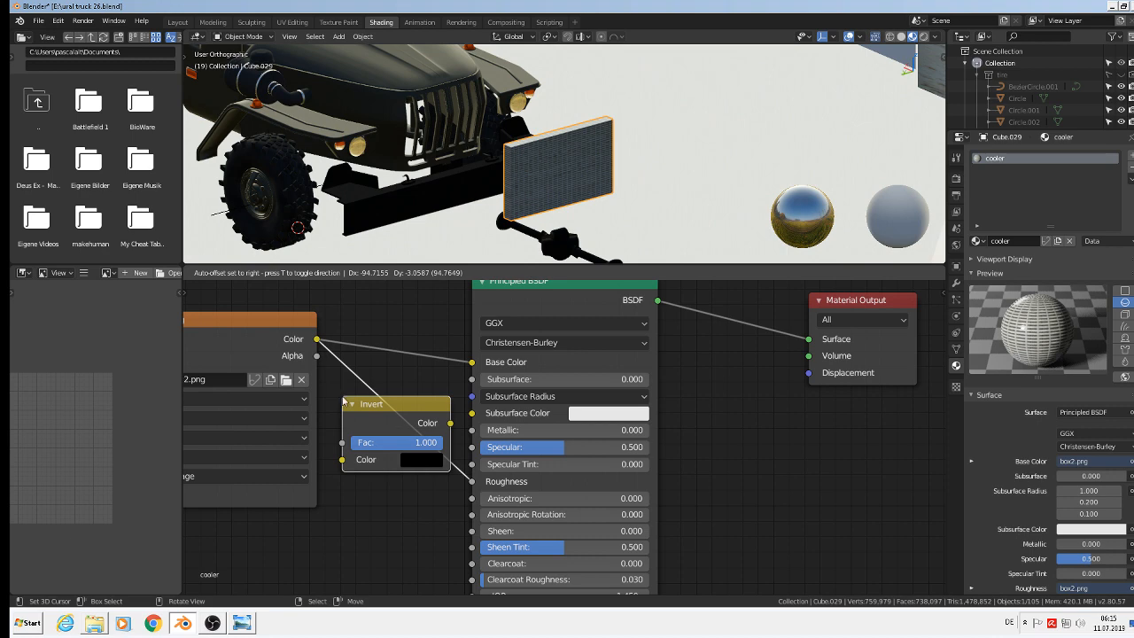
{"action": "left_click", "coordinate": [342, 401]}
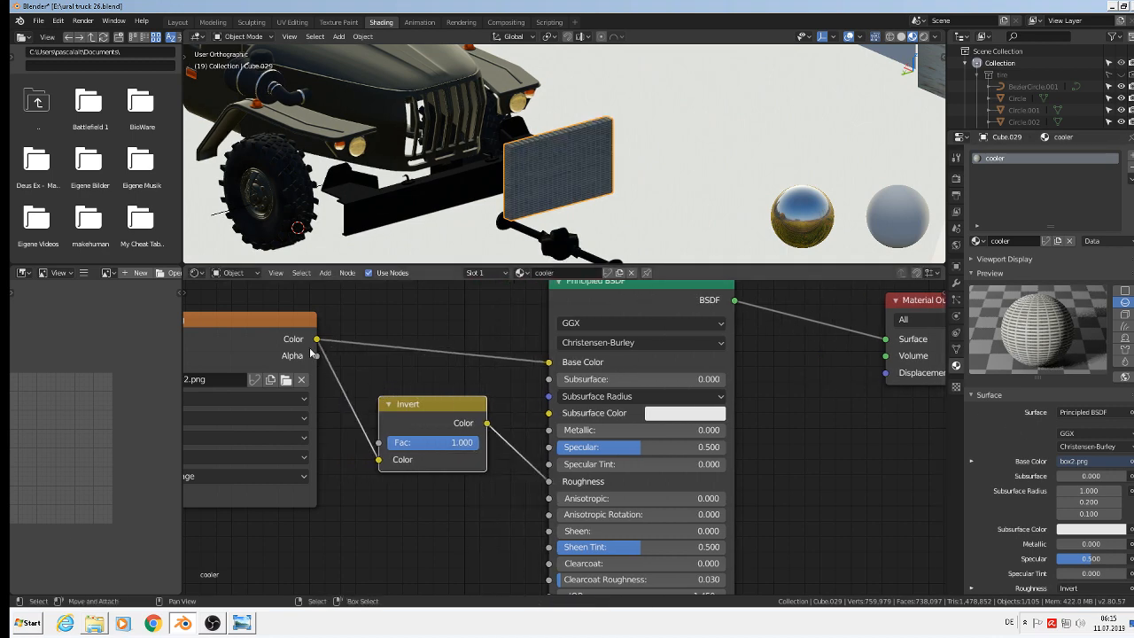
Link the box2 image's Color to the Material Output's Displacement and insert a Math node into that link
{"action": "mouse_move", "coordinate": [317, 340]}
{"action": "left_mouse_down"}
{"action": "mouse_move", "coordinate": [898, 398]}
{"action": "mouse_move", "coordinate": [892, 379]}
{"action": "left_mouse_up"}
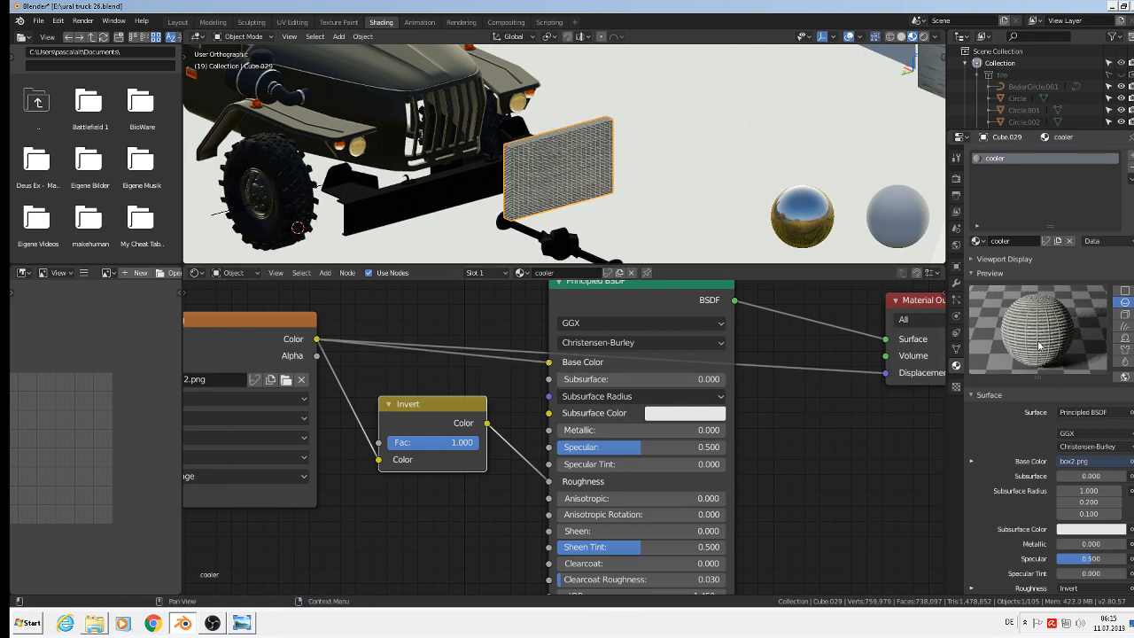
{"action": "left_click", "coordinate": [328, 275]}
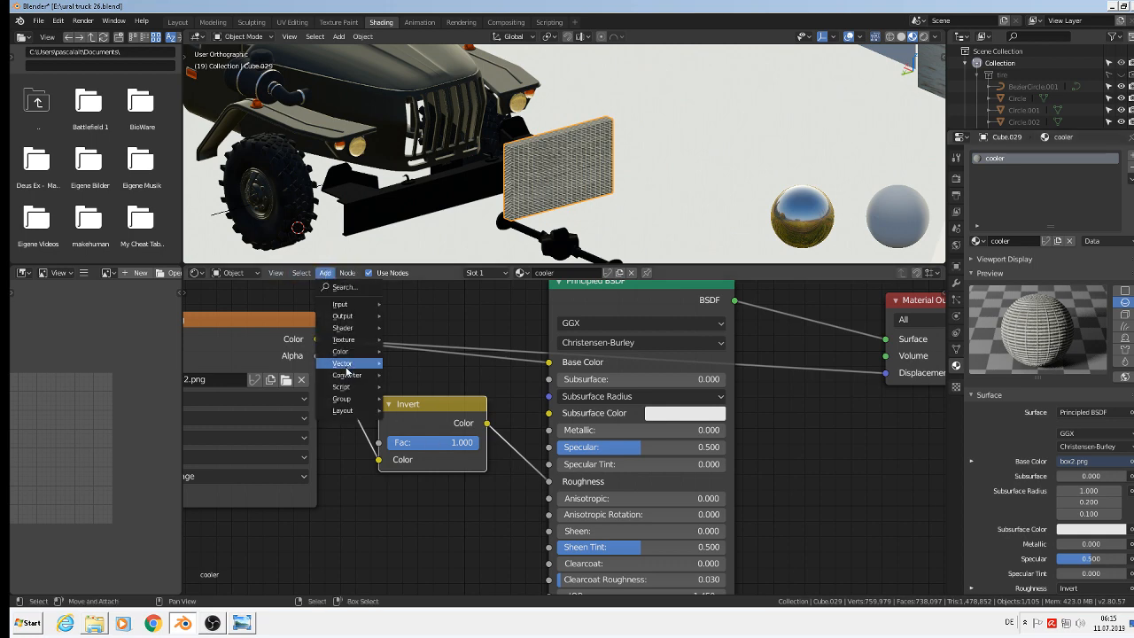
{"action": "mouse_move", "coordinate": [337, 379]}
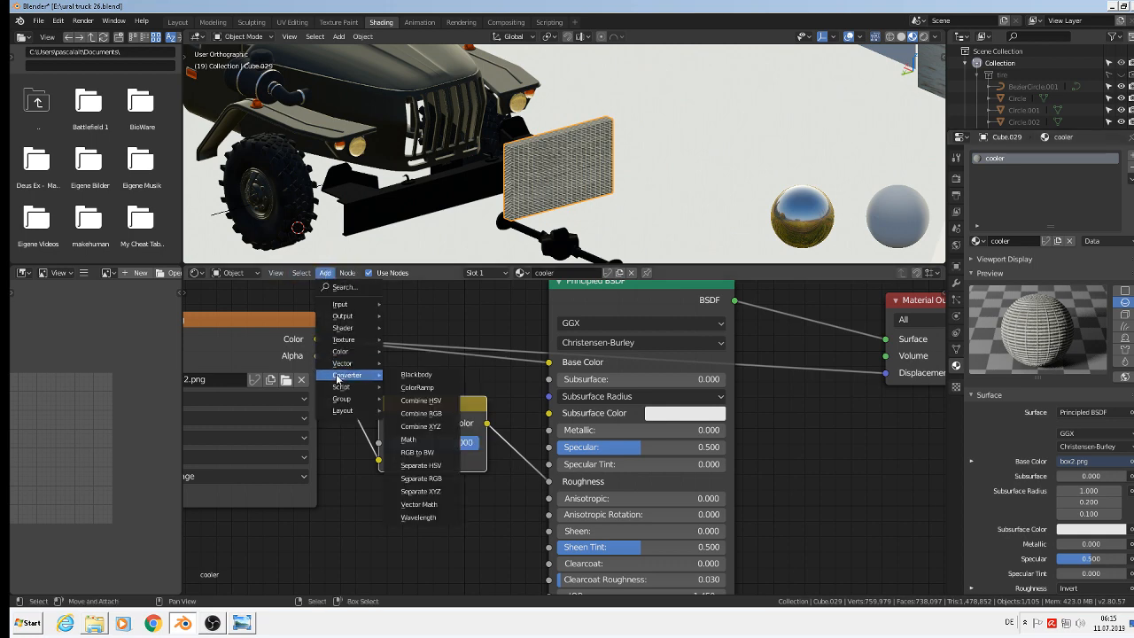
{"action": "left_click", "coordinate": [424, 440]}
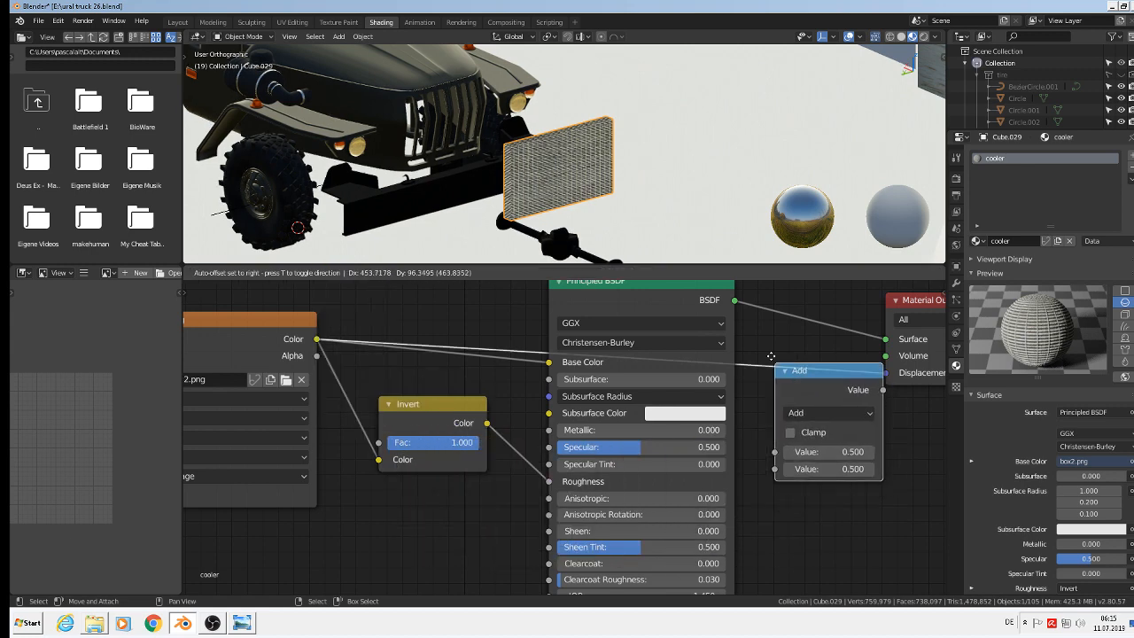
{"action": "left_click", "coordinate": [762, 344]}
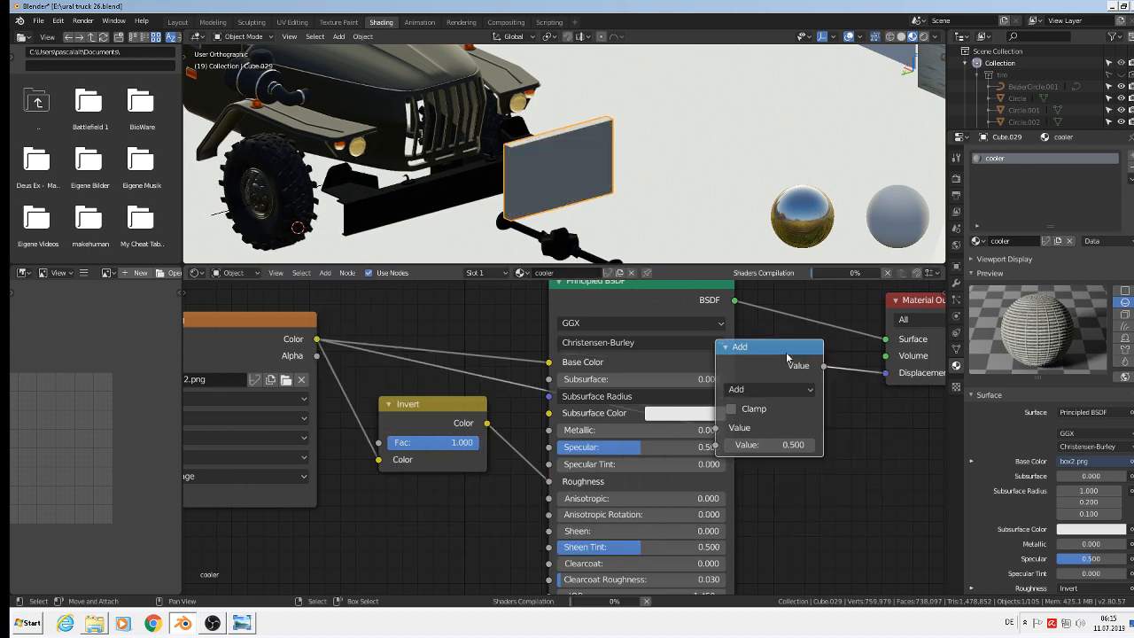
{"action": "left_click_drag", "start_coordinate": [785, 352], "coordinate": [833, 362]}
Set the Math node to Multiply with a value of 0.003 and check the slab's surface
{"action": "scroll", "coordinate": [817, 404], "scroll_direction": "up", "scroll_amount": 2}
{"action": "left_click", "coordinate": [816, 399]}
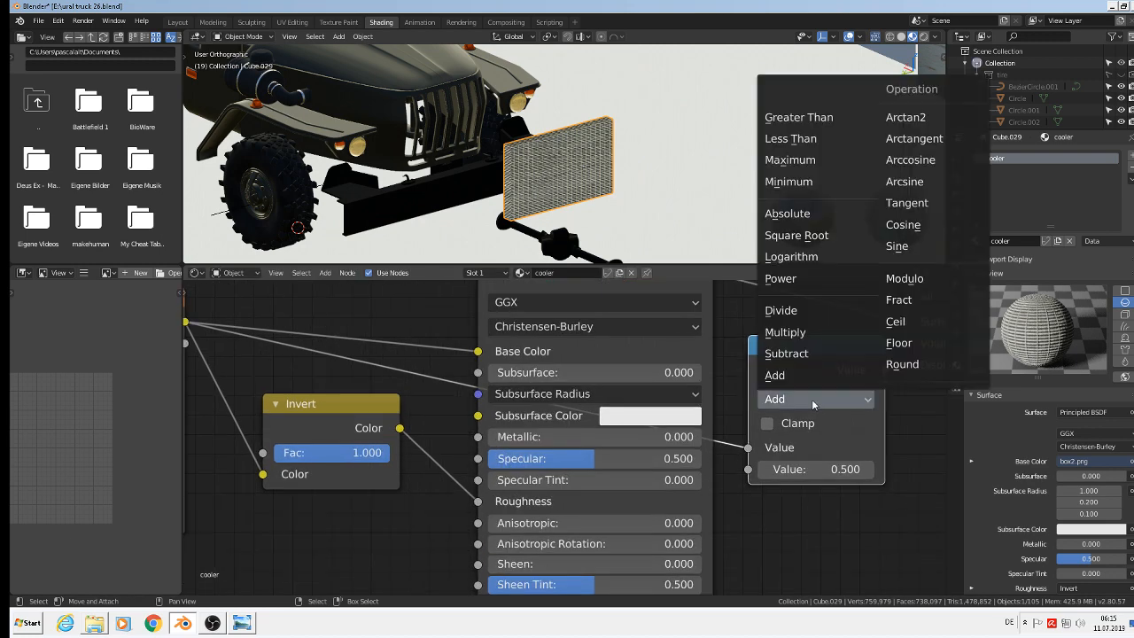
{"action": "left_click", "coordinate": [803, 333]}
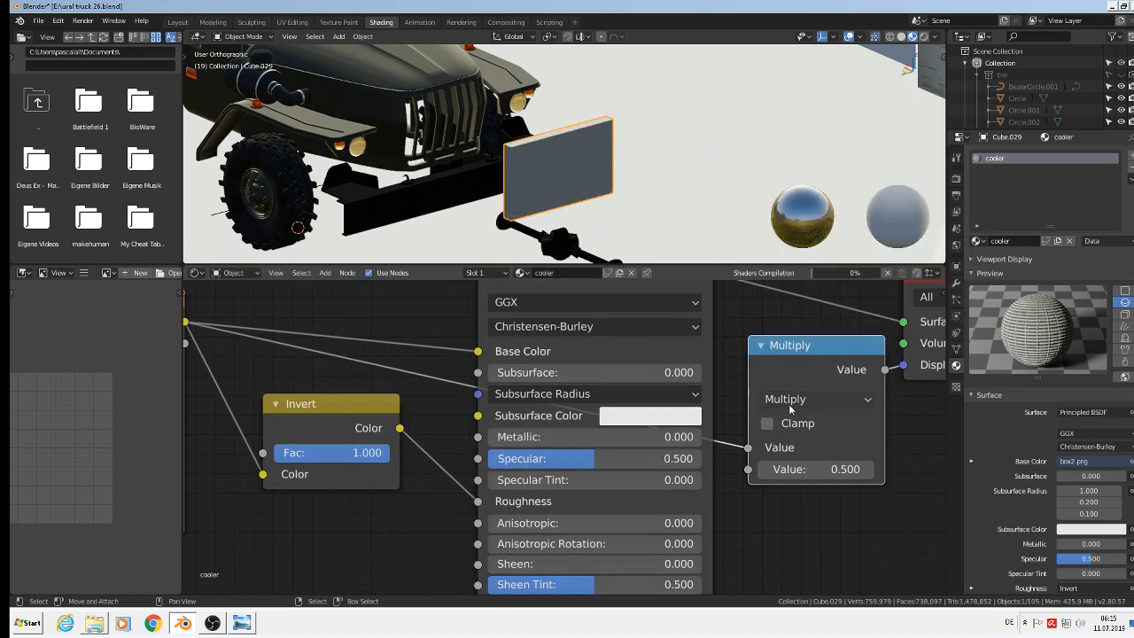
{"action": "left_click", "coordinate": [825, 472]}
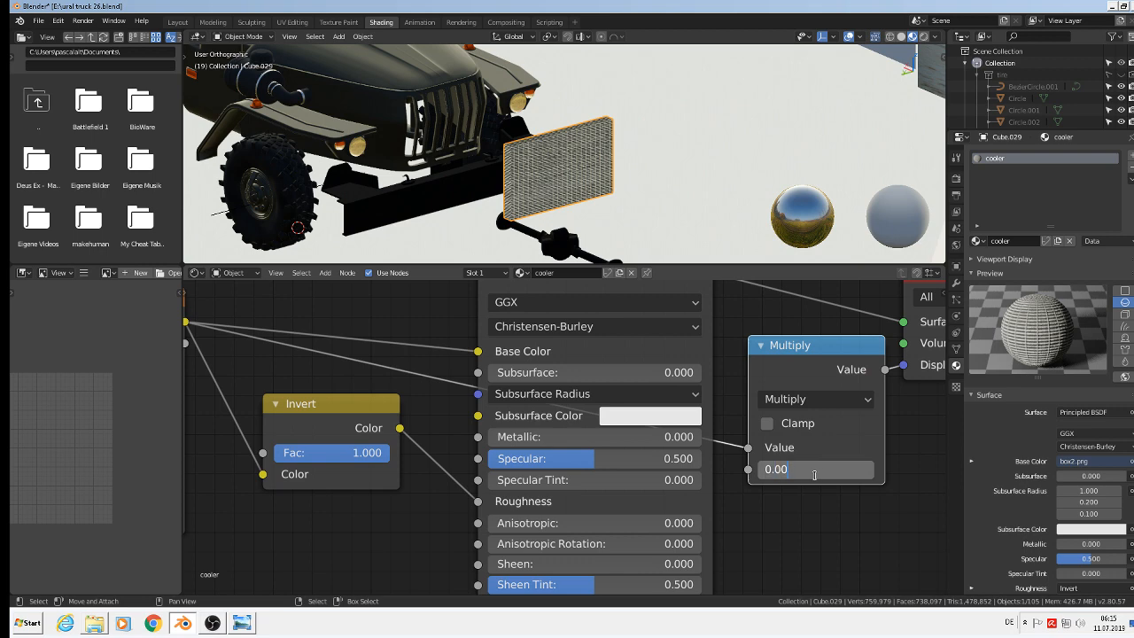
{"action": "type", "text": "0.003"}
{"action": "key", "text": "Return"}
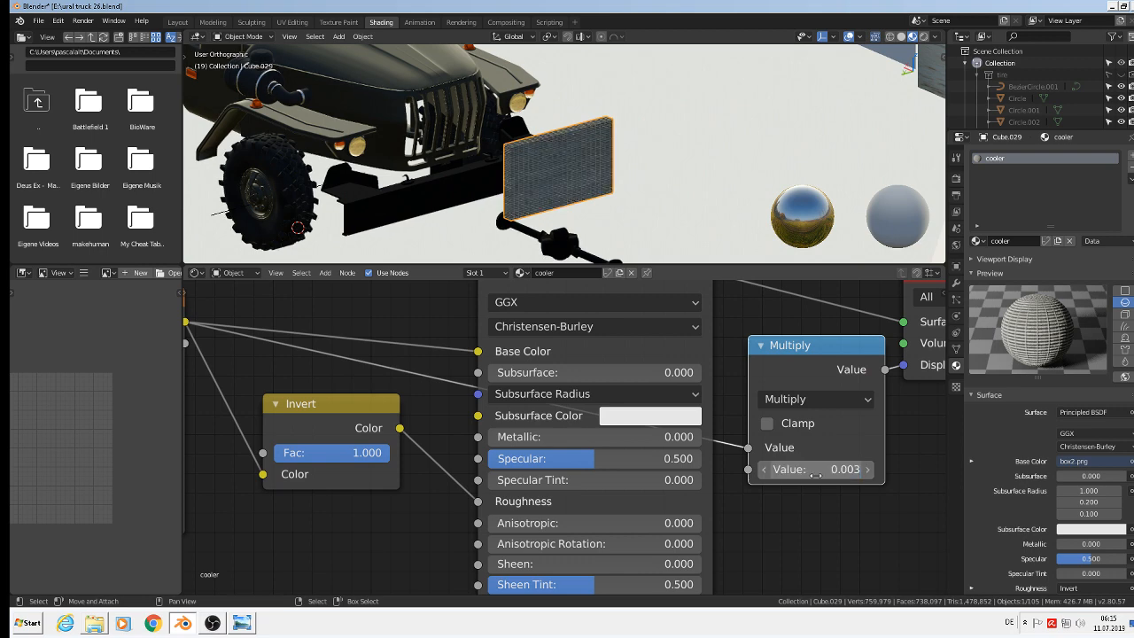
{"action": "scroll", "coordinate": [546, 189], "scroll_direction": "up", "scroll_amount": 2}
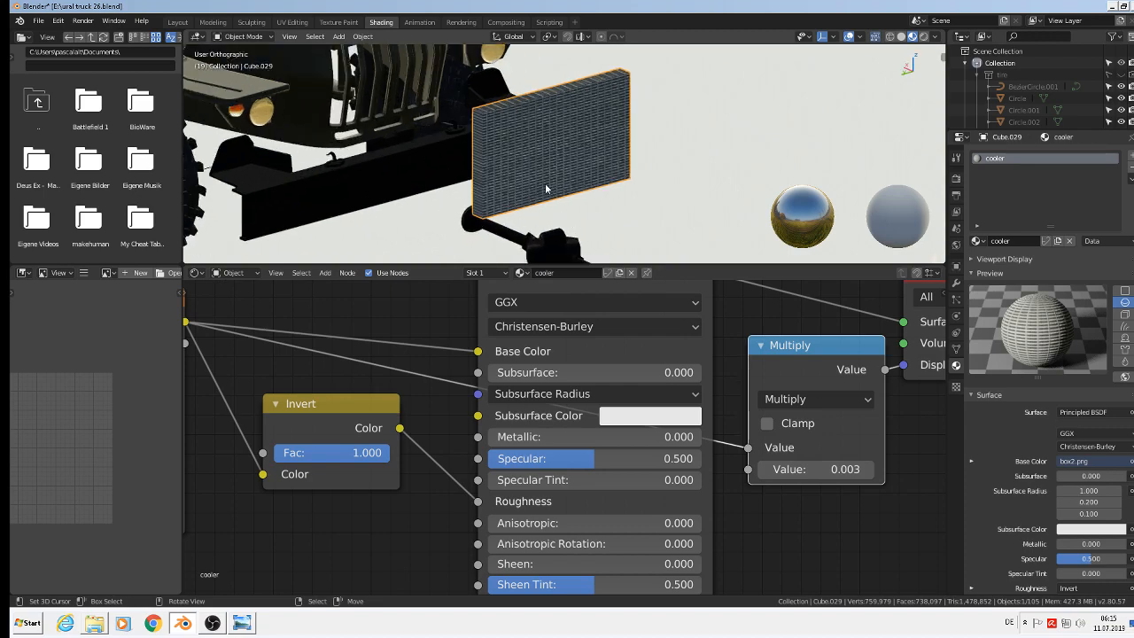
{"action": "scroll", "coordinate": [530, 163], "scroll_direction": "down", "scroll_amount": 4}
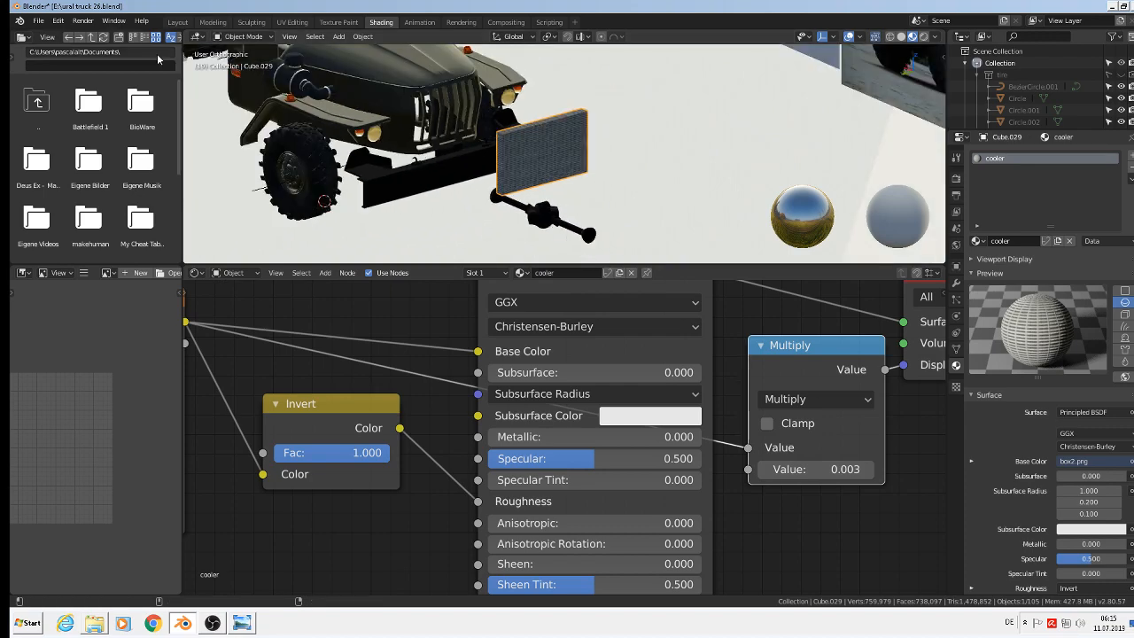
Switch to the Modeling workspace and move the slab's mesh 0.756 m along X to sit behind the grille
{"action": "left_click", "coordinate": [214, 25]}
{"action": "middle_click_drag", "start_coordinate": [494, 228], "coordinate": [605, 288]}
{"action": "left_click_drag", "start_coordinate": [703, 357], "coordinate": [249, 268]}
{"action": "middle_click_drag", "start_coordinate": [249, 268], "coordinate": [62, 185]}
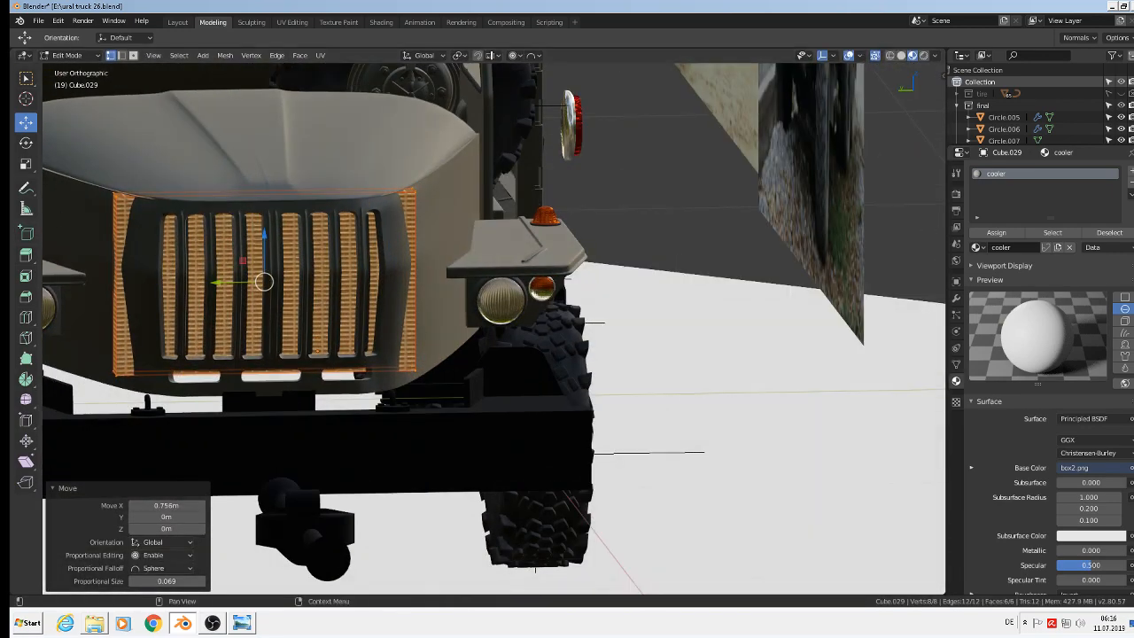
Scale the radiator slab's mesh to 0.762 along Y to fit the grille, turn off proportional editing and return to Object Mode
{"action": "key", "text": "s"}
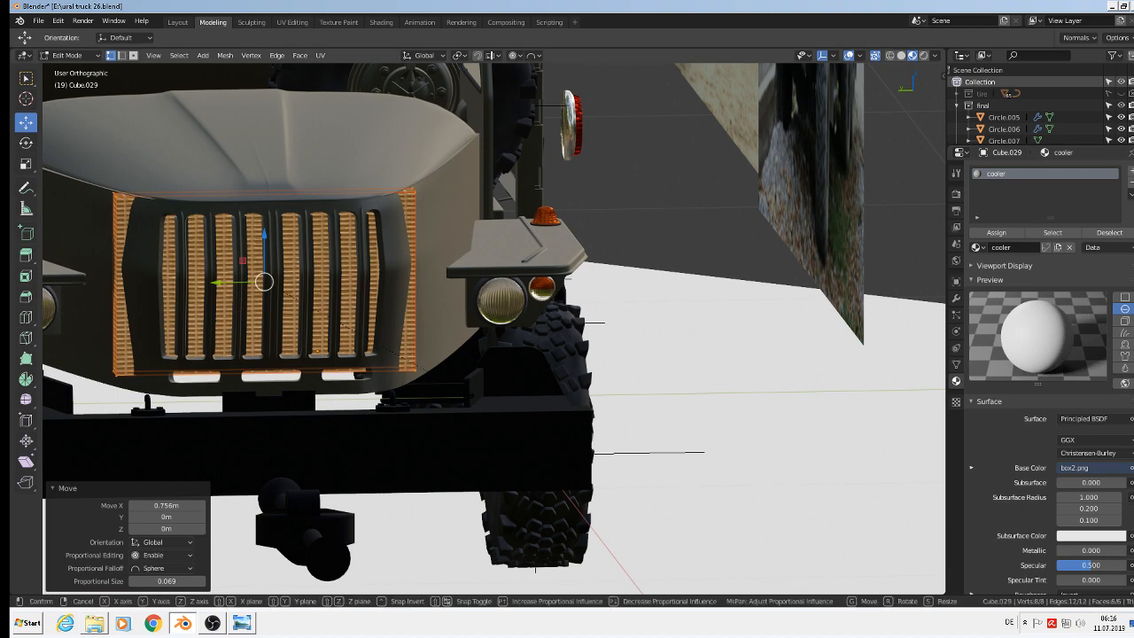
{"action": "key", "text": "y"}
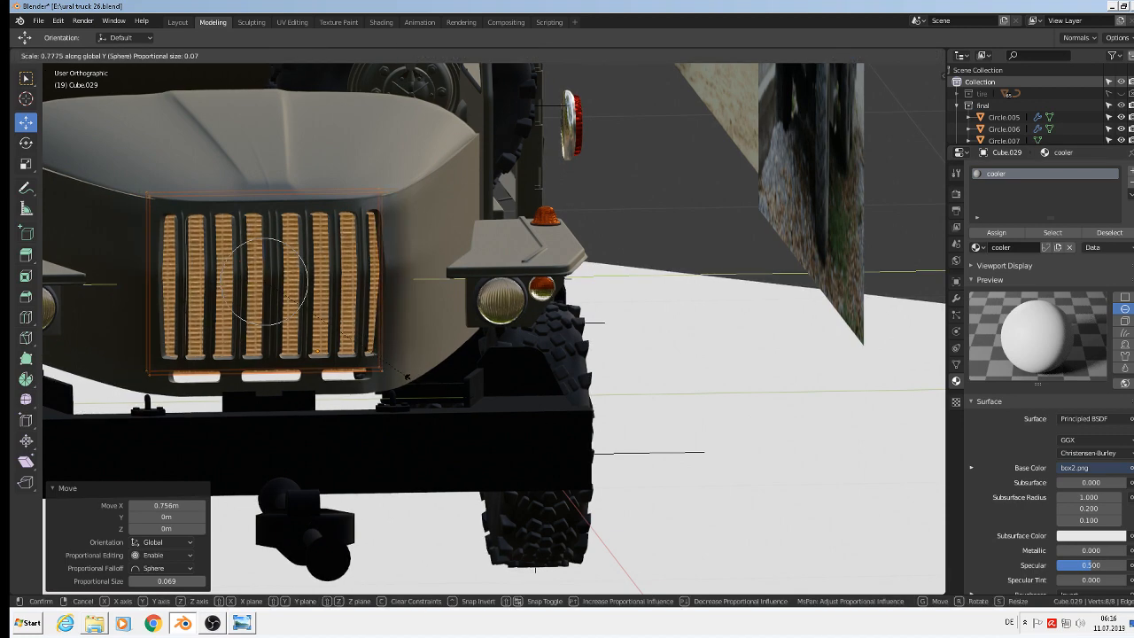
{"action": "left_click", "coordinate": [410, 379]}
{"action": "left_click", "coordinate": [518, 57]}
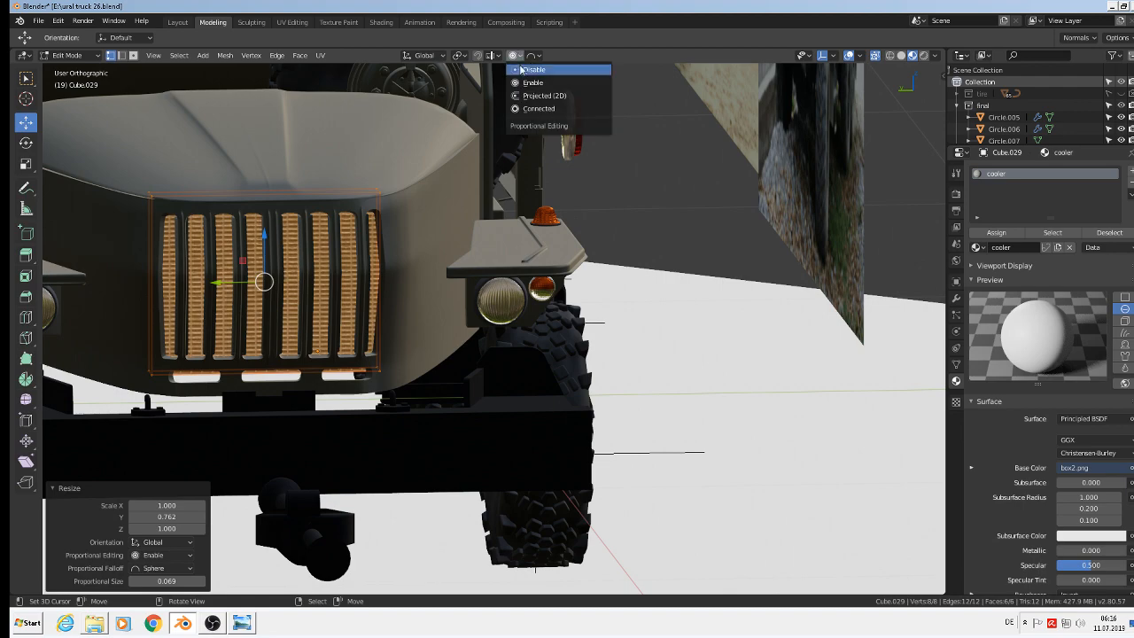
{"action": "left_click", "coordinate": [531, 69]}
{"action": "middle_click_drag", "start_coordinate": [542, 388], "coordinate": [482, 395]}
{"action": "key", "text": "Tab"}
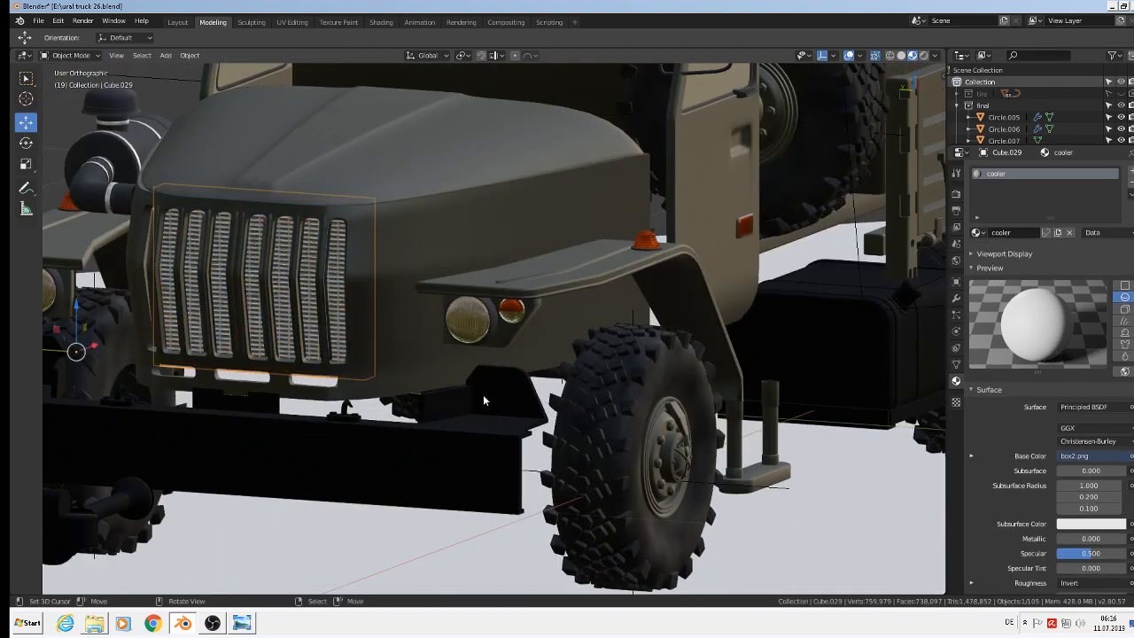
{"action": "middle_click_drag", "start_coordinate": [303, 273], "coordinate": [182, 339]}
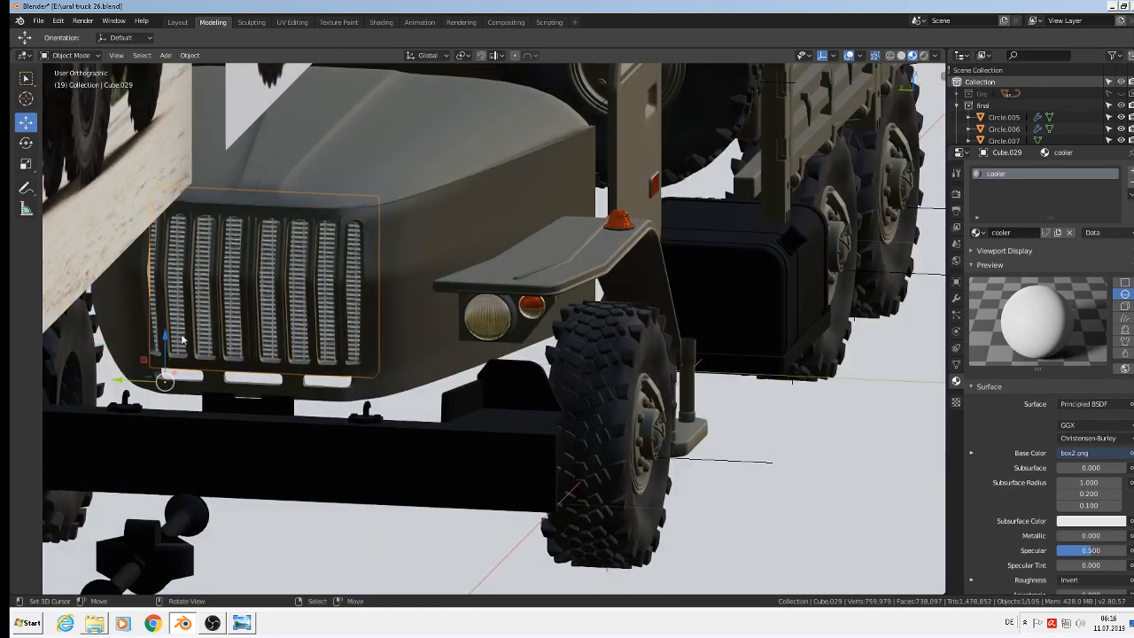
Shift the radiator slab down along Z so it also fills the narrow openings beneath the grille
{"action": "left_click_drag", "start_coordinate": [166, 343], "coordinate": [163, 357]}
{"action": "middle_click_drag", "start_coordinate": [163, 357], "coordinate": [358, 297]}
{"action": "scroll", "coordinate": [359, 297], "scroll_direction": "down", "scroll_amount": 4}
{"action": "key", "text": "alt+a"}
{"action": "mouse_move", "coordinate": [348, 335]}
{"action": "middle_mouse_down"}
{"action": "mouse_move", "coordinate": [367, 342]}
{"action": "mouse_move", "coordinate": [327, 328]}
{"action": "mouse_move", "coordinate": [363, 333]}
{"action": "mouse_move", "coordinate": [344, 317]}
{"action": "middle_mouse_up"}
{"action": "left_click", "coordinate": [345, 277]}
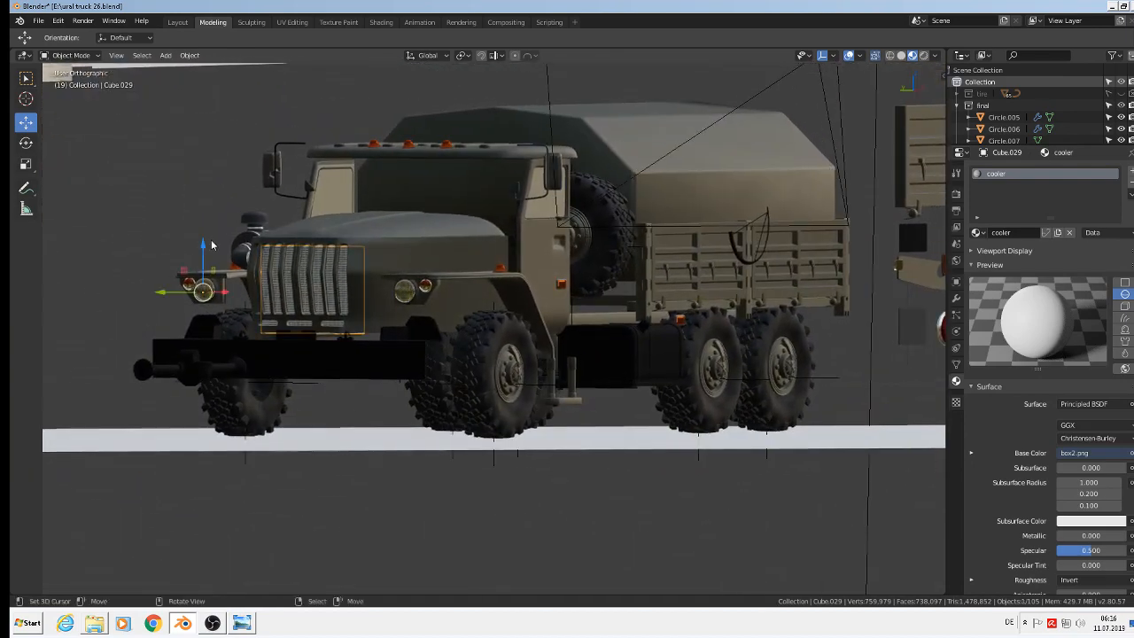
{"action": "left_click_drag", "start_coordinate": [211, 245], "coordinate": [199, 232]}
Deselect the radiator slab and save the truck file
{"action": "left_click", "coordinate": [365, 401]}
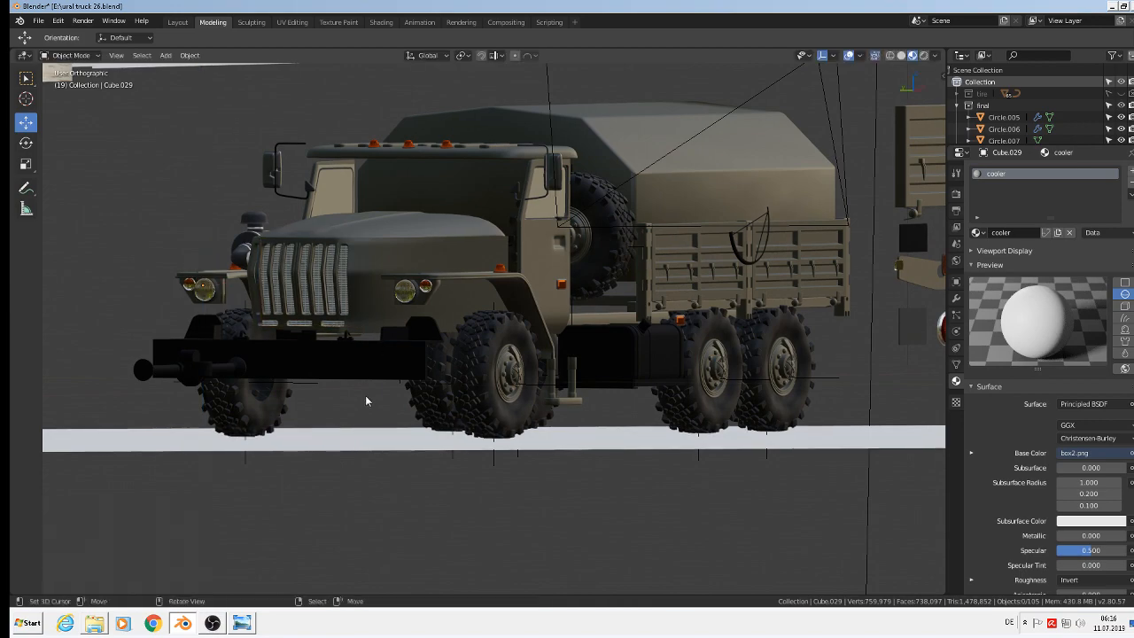
{"action": "middle_click_drag", "start_coordinate": [398, 416], "coordinate": [443, 434]}
{"action": "left_click", "coordinate": [38, 20]}
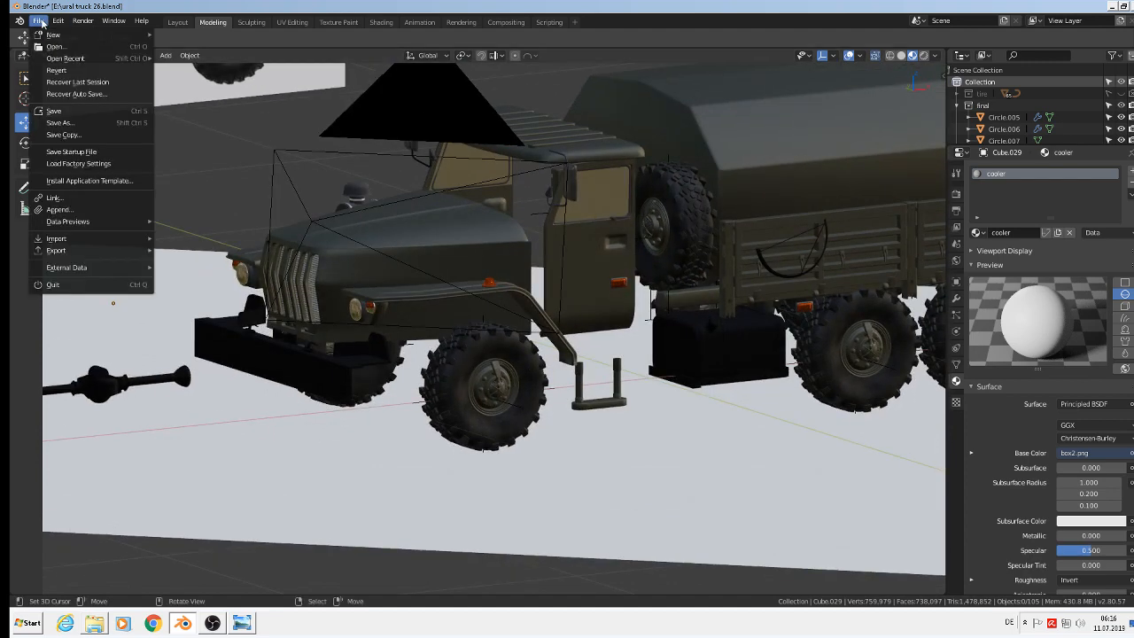
{"action": "left_click", "coordinate": [73, 112]}
In front view, add a cube behind the front bumper and scale it uniformly to 0.043
{"action": "key", "text": "KP_1"}
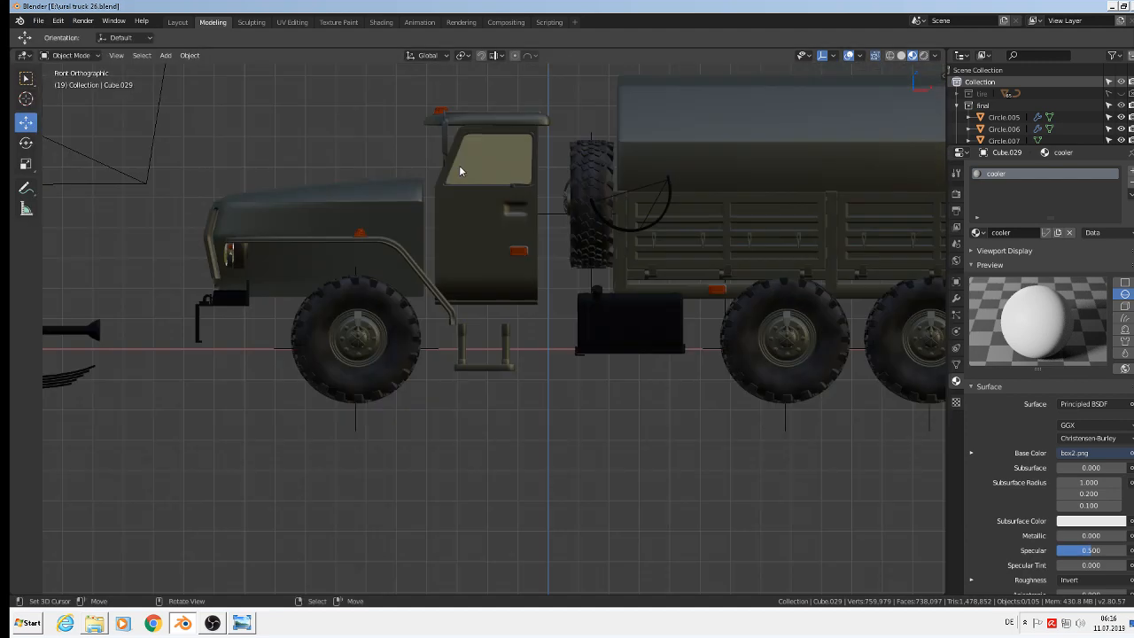
{"action": "scroll", "coordinate": [468, 245], "scroll_direction": "down", "scroll_amount": 3}
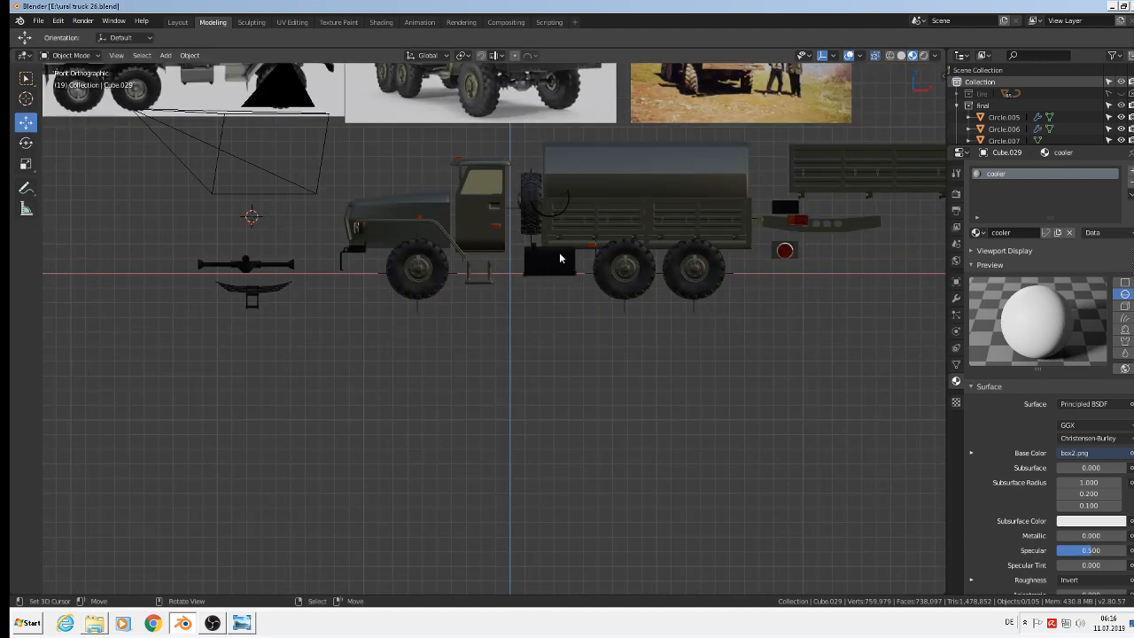
{"action": "scroll", "coordinate": [457, 253], "scroll_direction": "up", "scroll_amount": 1}
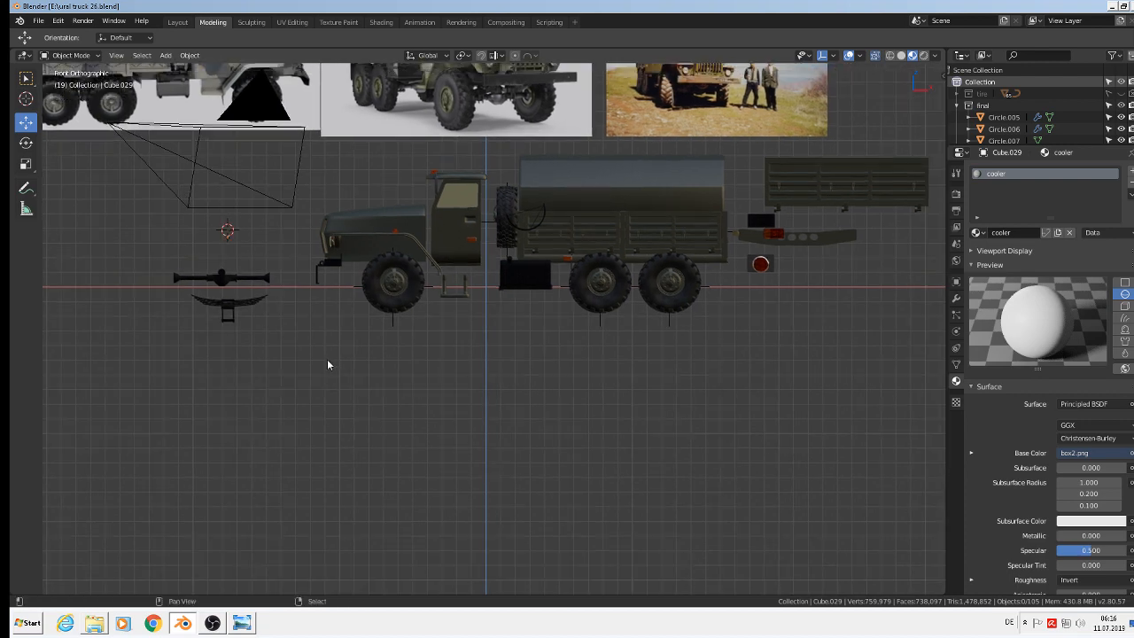
{"action": "scroll", "coordinate": [508, 286], "scroll_direction": "up", "scroll_amount": 1}
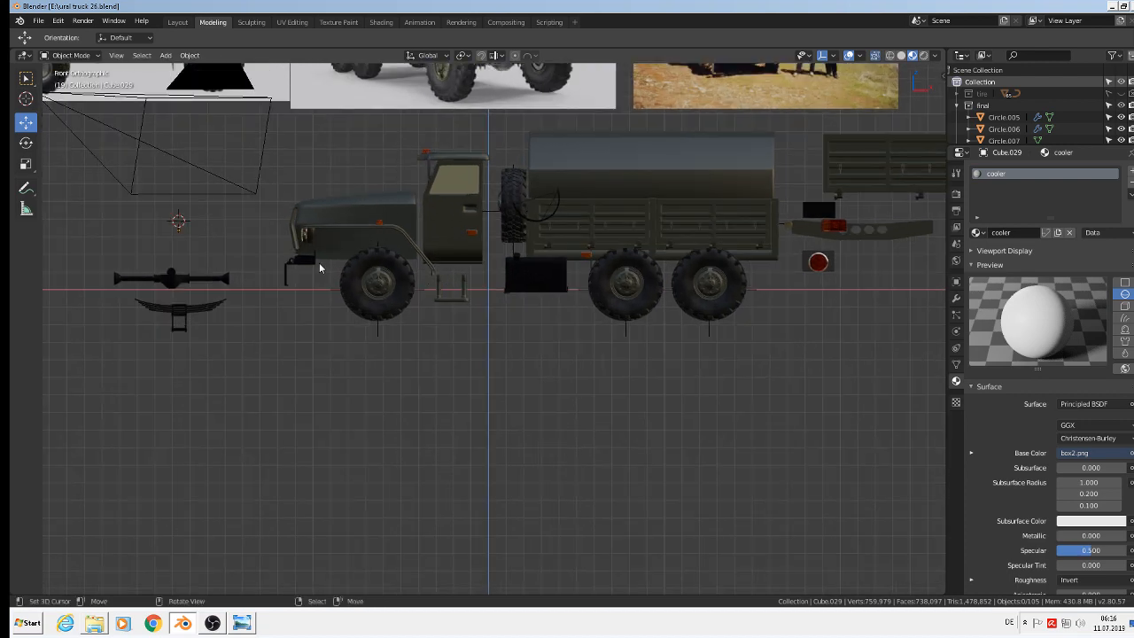
{"action": "left_click", "coordinate": [166, 55]}
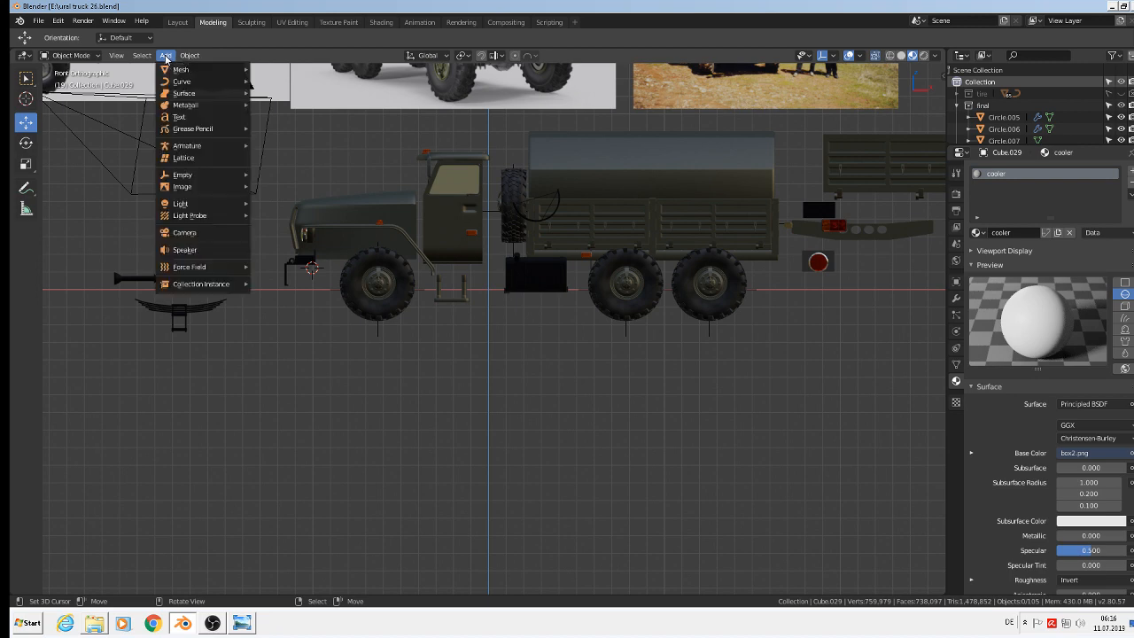
{"action": "mouse_move", "coordinate": [195, 69]}
{"action": "left_click", "coordinate": [256, 80]}
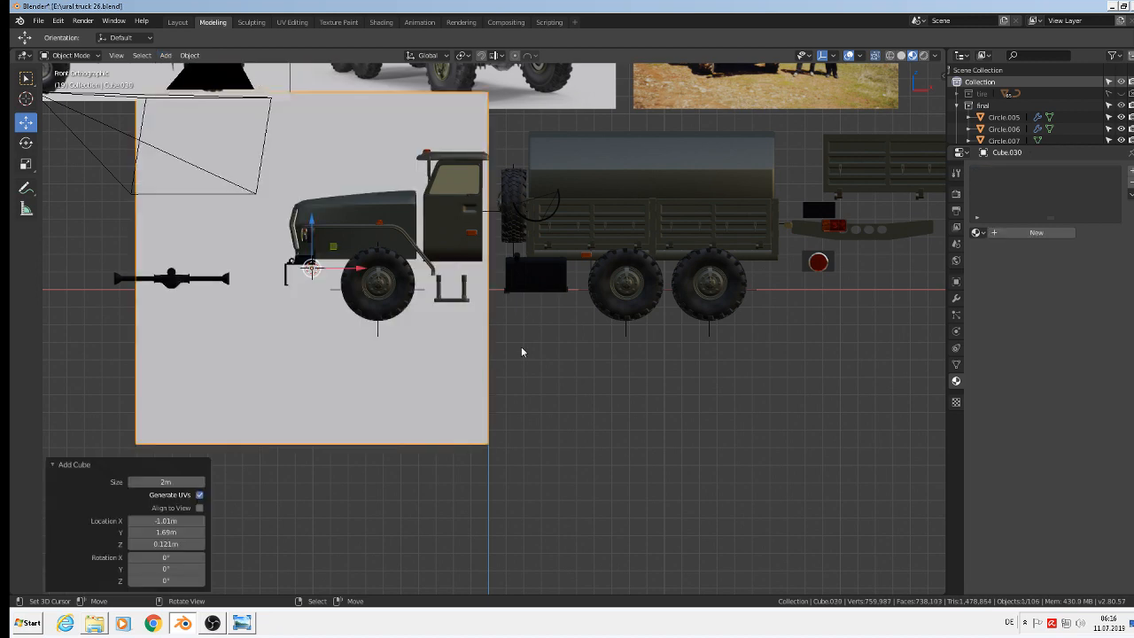
{"action": "key", "text": "s"}
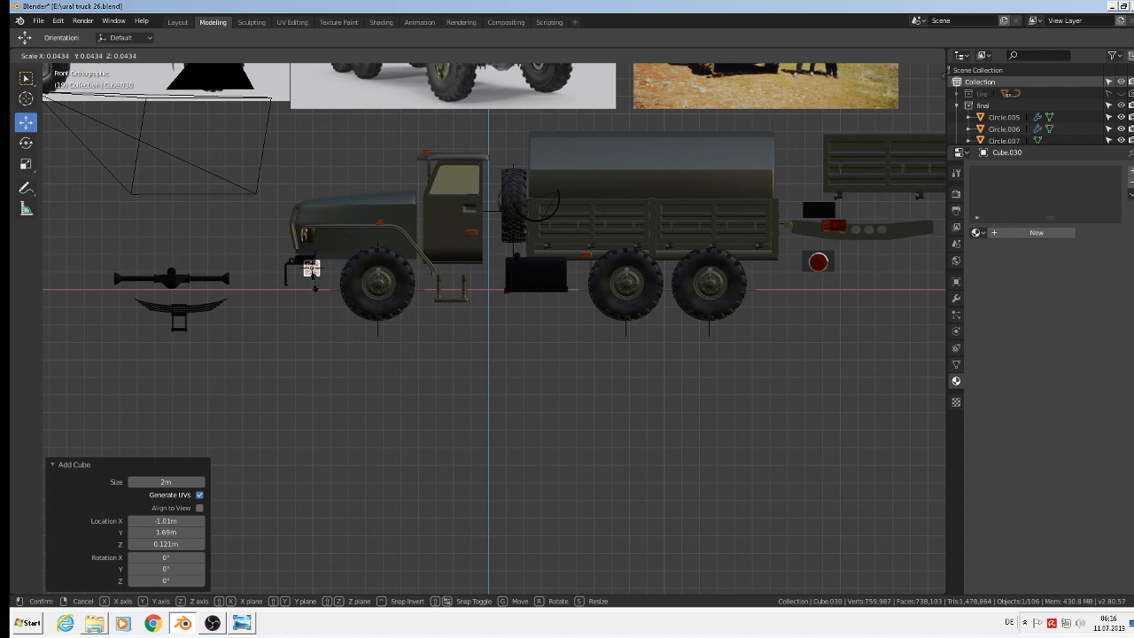
{"action": "left_click", "coordinate": [316, 286]}
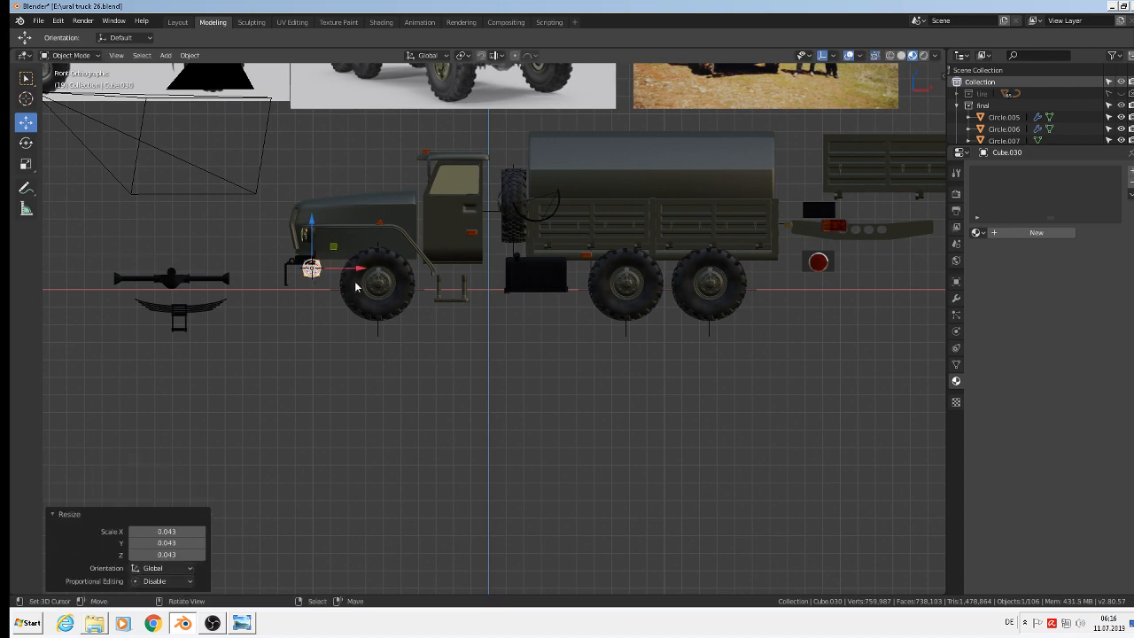
Stretch the small cube into a beam by scaling it 23.426 along X, and move it 1.18 m along X beneath the truck
{"action": "key", "text": "s"}
{"action": "key", "text": "x"}
{"action": "left_click", "coordinate": [416, 276]}
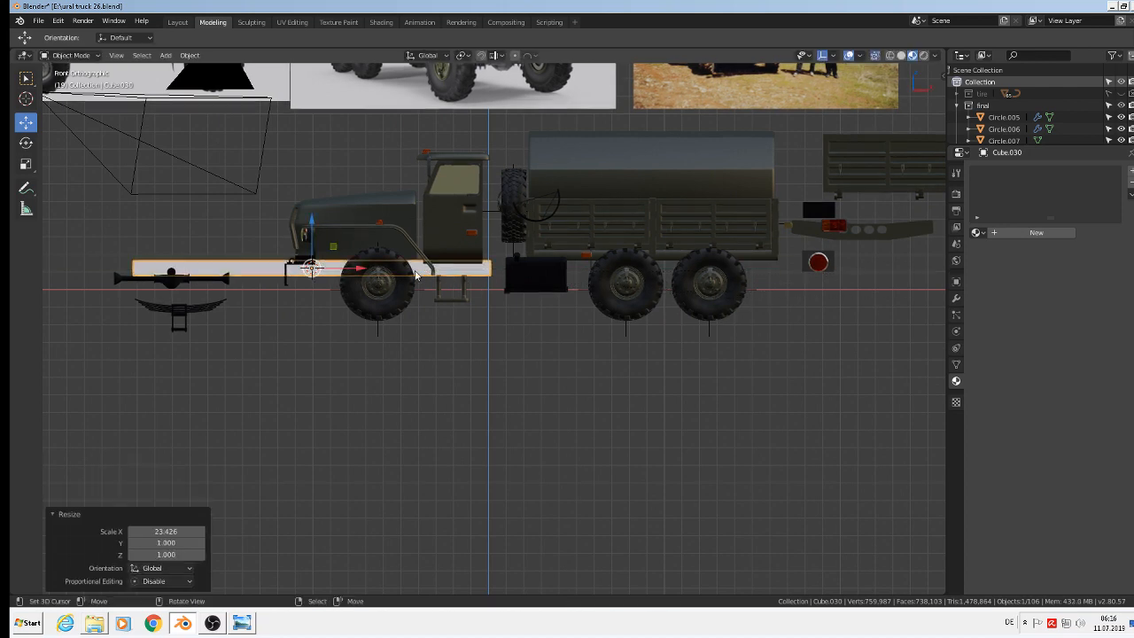
{"action": "key", "text": "g"}
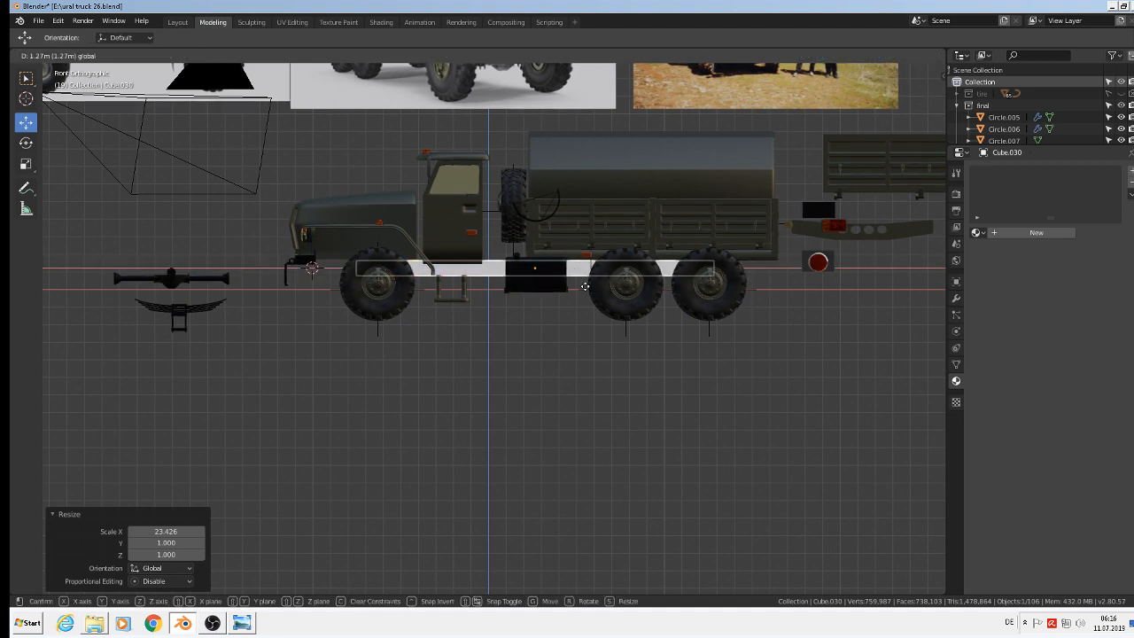
{"action": "left_click", "coordinate": [569, 288]}
Scale the beam uniformly to 0.965 and lengthen it by 1.291 along X
{"action": "key", "text": "s"}
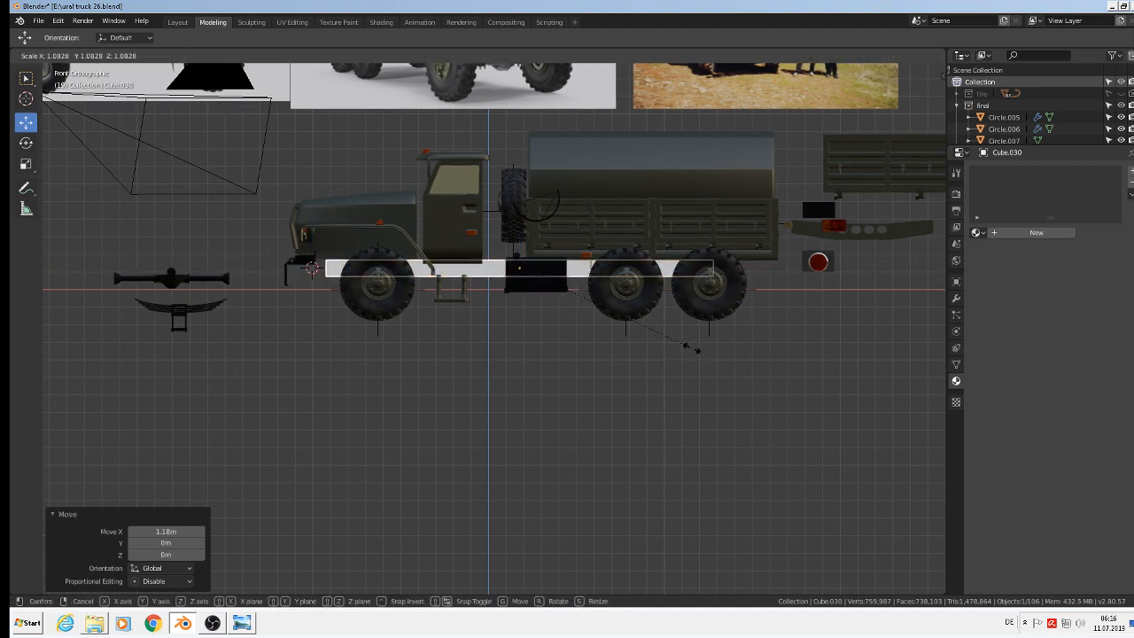
{"action": "left_click", "coordinate": [673, 346]}
{"action": "key", "text": "s"}
{"action": "key", "text": "x"}
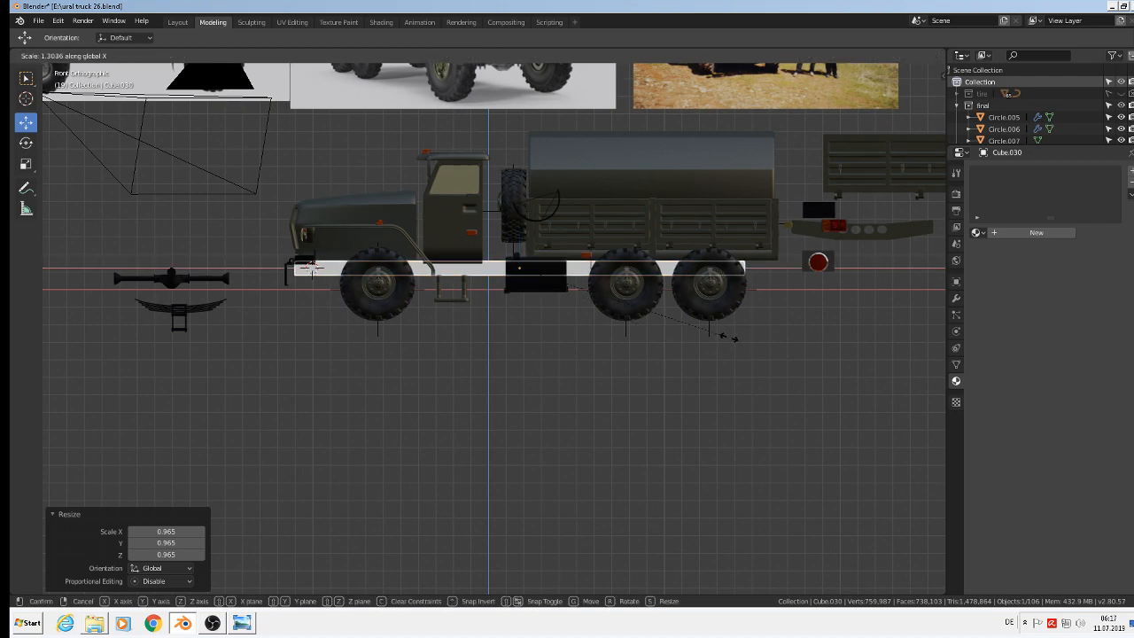
{"action": "left_click", "coordinate": [727, 337]}
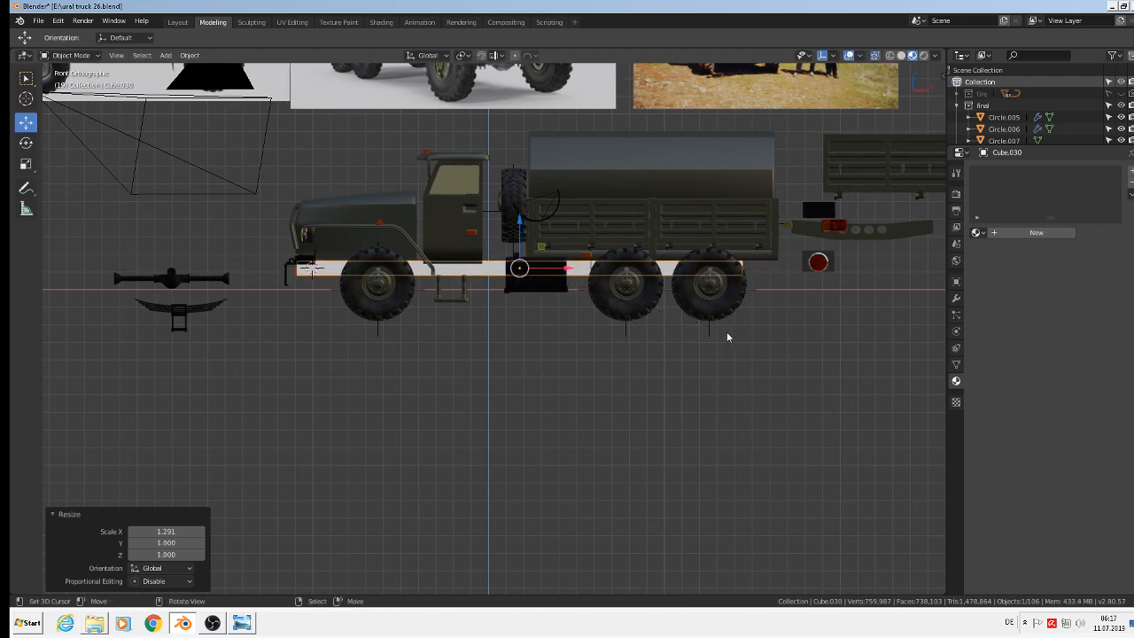
Fit the beam to the truck's length with X moves of 0.155 m and -0.0605 m and X scalings of about 1.1 and 1.018
{"action": "left_click_drag", "start_coordinate": [576, 275], "coordinate": [599, 280]}
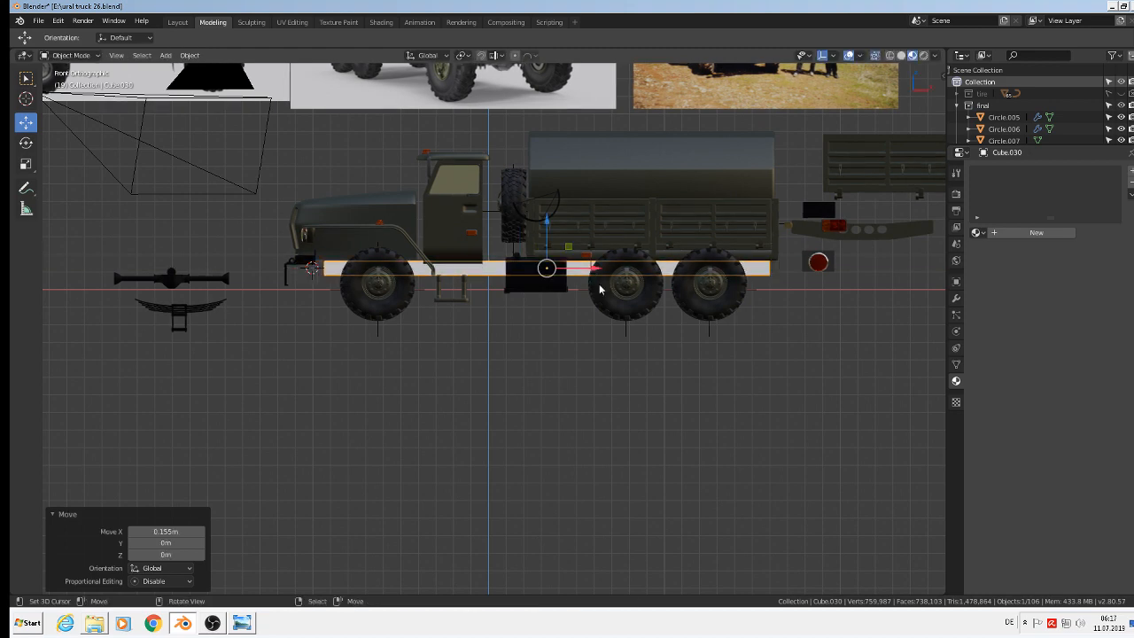
{"action": "key", "text": "s"}
{"action": "key", "text": "x"}
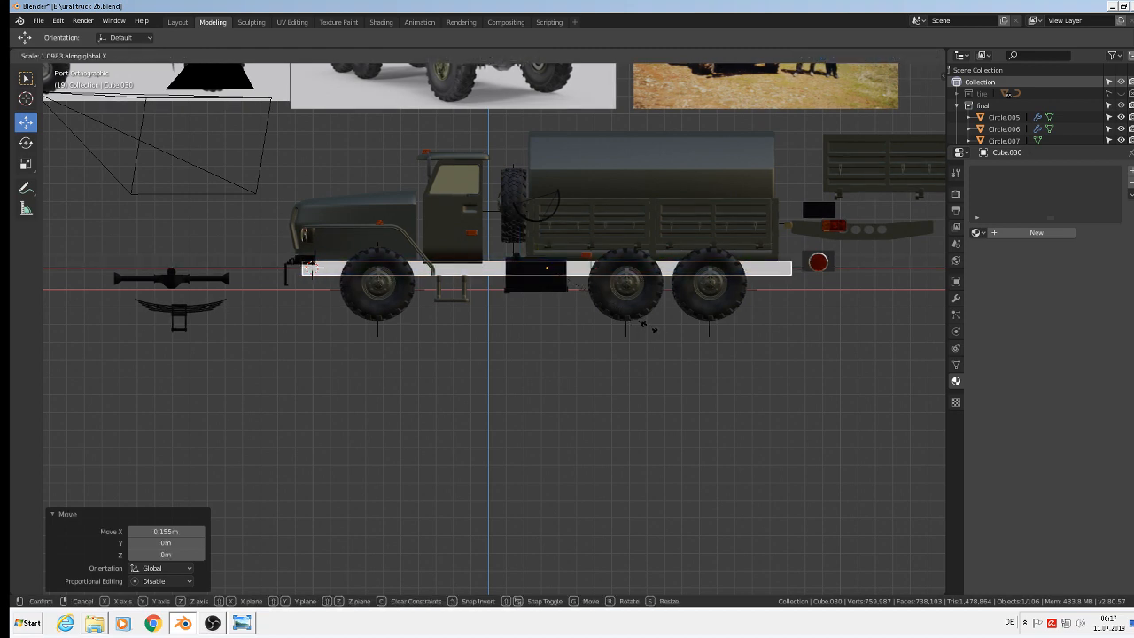
{"action": "left_click", "coordinate": [652, 321]}
{"action": "left_click_drag", "start_coordinate": [590, 268], "coordinate": [584, 268]}
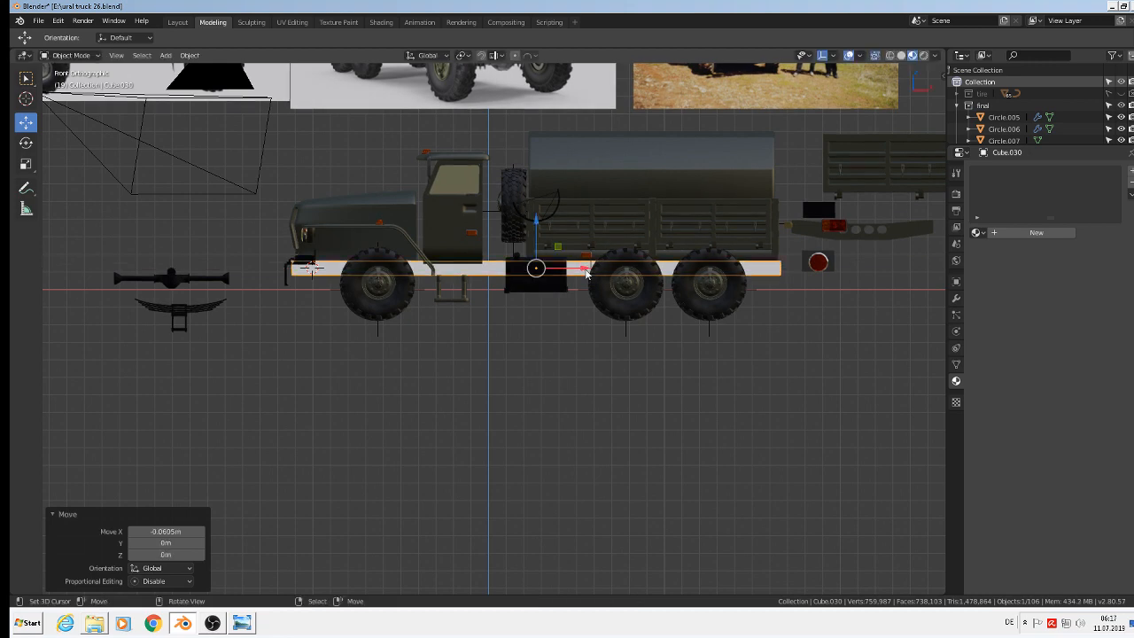
{"action": "key", "text": "s"}
{"action": "key", "text": "x"}
{"action": "left_click", "coordinate": [634, 346]}
In left view, move the beam -0.947 m along Y to sit under one side of the truck's front
{"action": "middle_click_drag", "start_coordinate": [634, 345], "coordinate": [574, 334]}
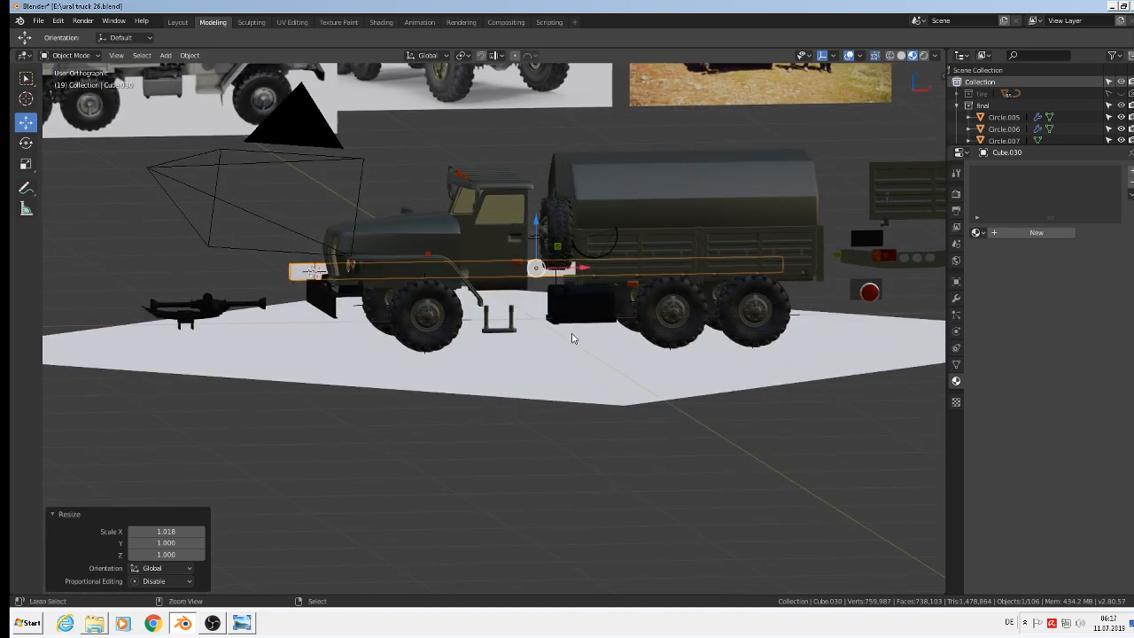
{"action": "key", "text": "ctrl+KP_3"}
{"action": "scroll", "coordinate": [571, 332], "scroll_direction": "up", "scroll_amount": 3}
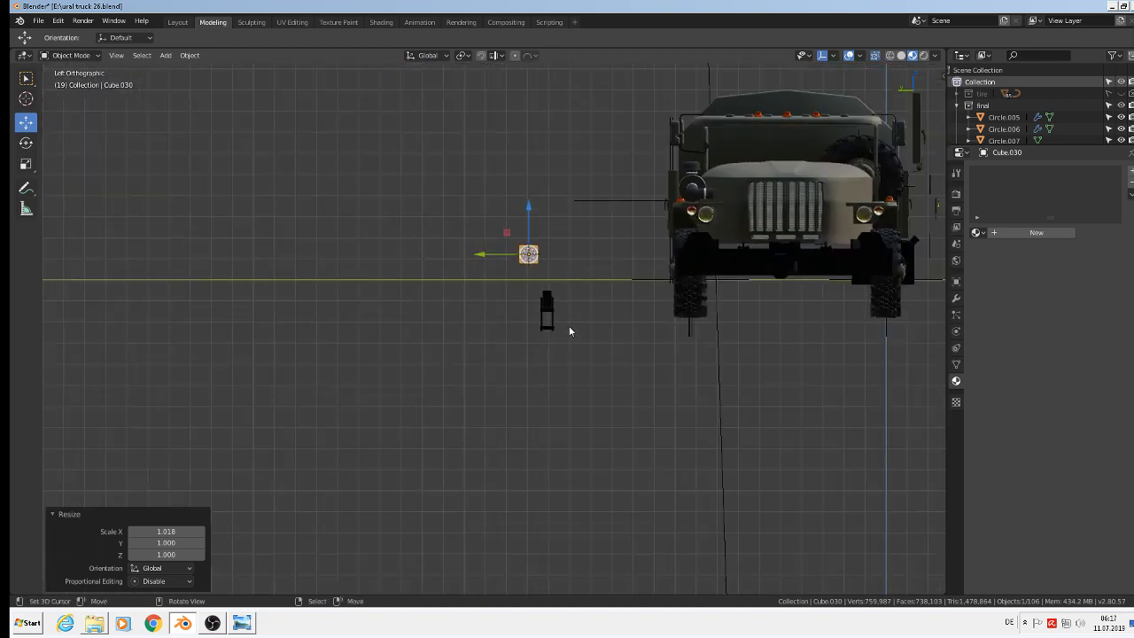
{"action": "left_click_drag", "start_coordinate": [485, 257], "coordinate": [685, 269]}
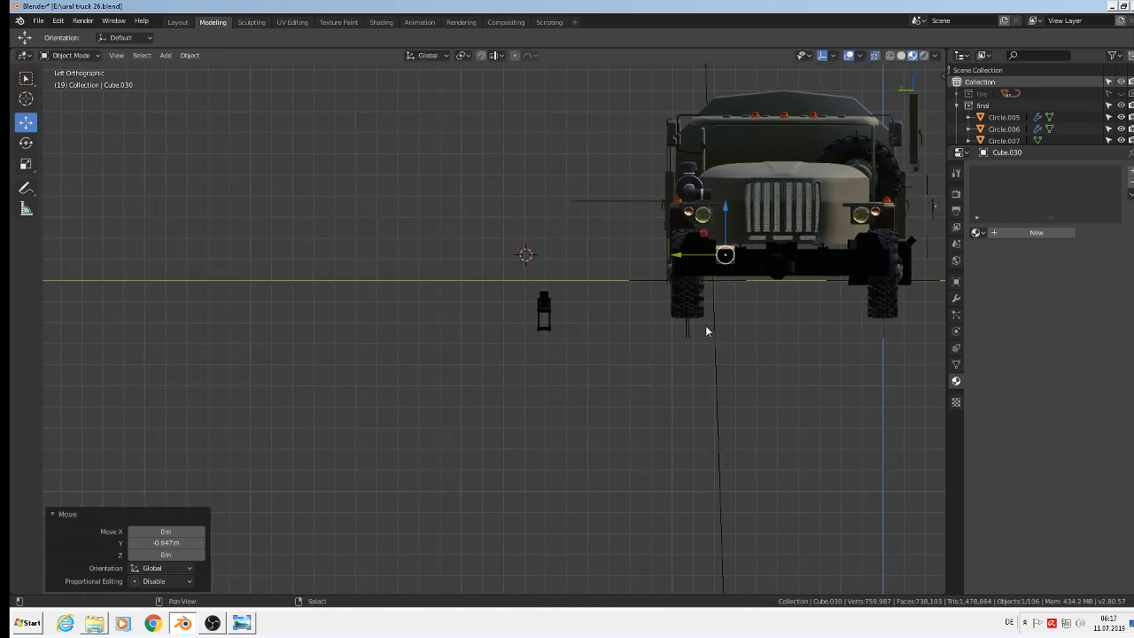
{"action": "middle_click_drag", "start_coordinate": [91, 354], "coordinate": [882, 342], "text": "shift"}
{"action": "scroll", "coordinate": [669, 282], "scroll_direction": "up", "scroll_amount": 5}
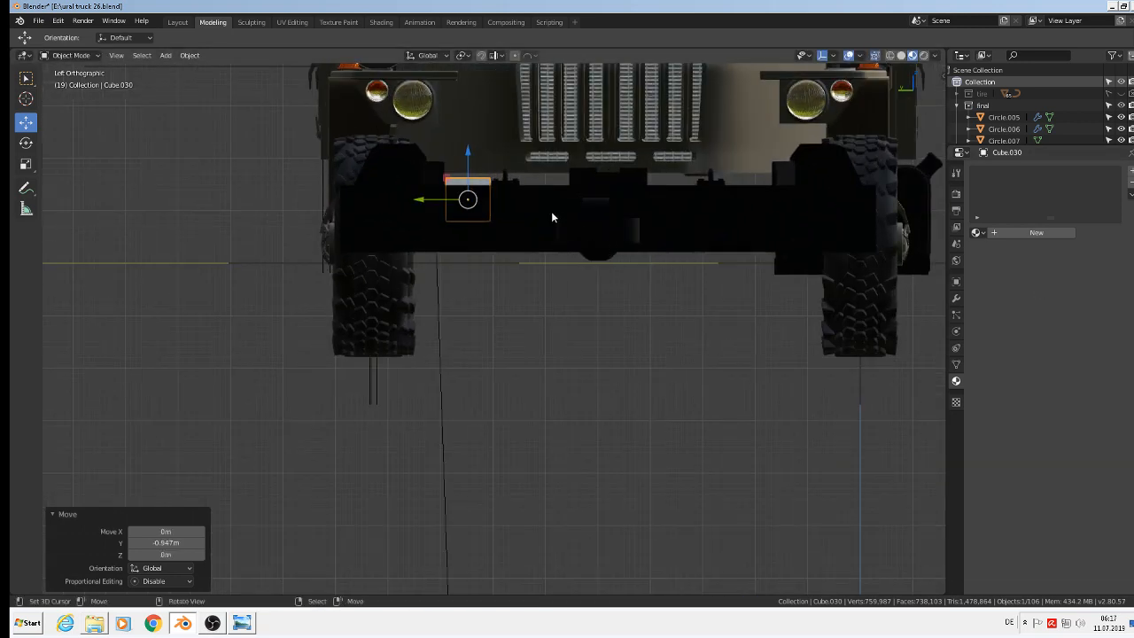
Duplicate the beam within its mesh and move the copy -0.54 m along Y to form the second frame rail
{"action": "key", "text": "Tab"}
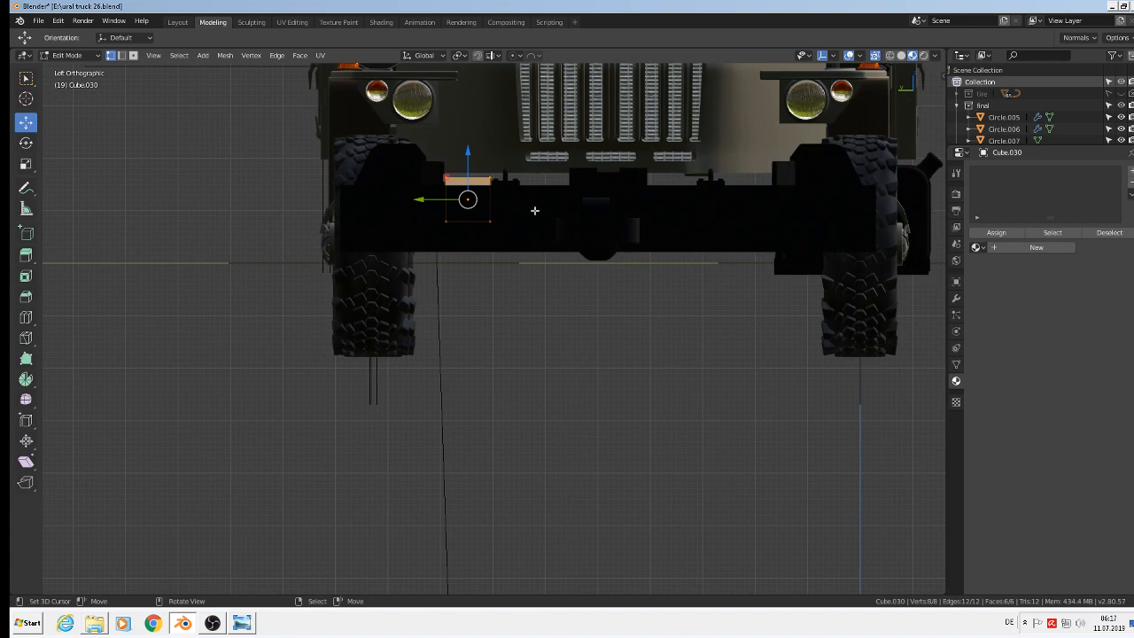
{"action": "key", "text": "shift+d"}
{"action": "right_click", "coordinate": [468, 199]}
{"action": "left_click_drag", "start_coordinate": [440, 203], "coordinate": [737, 202]}
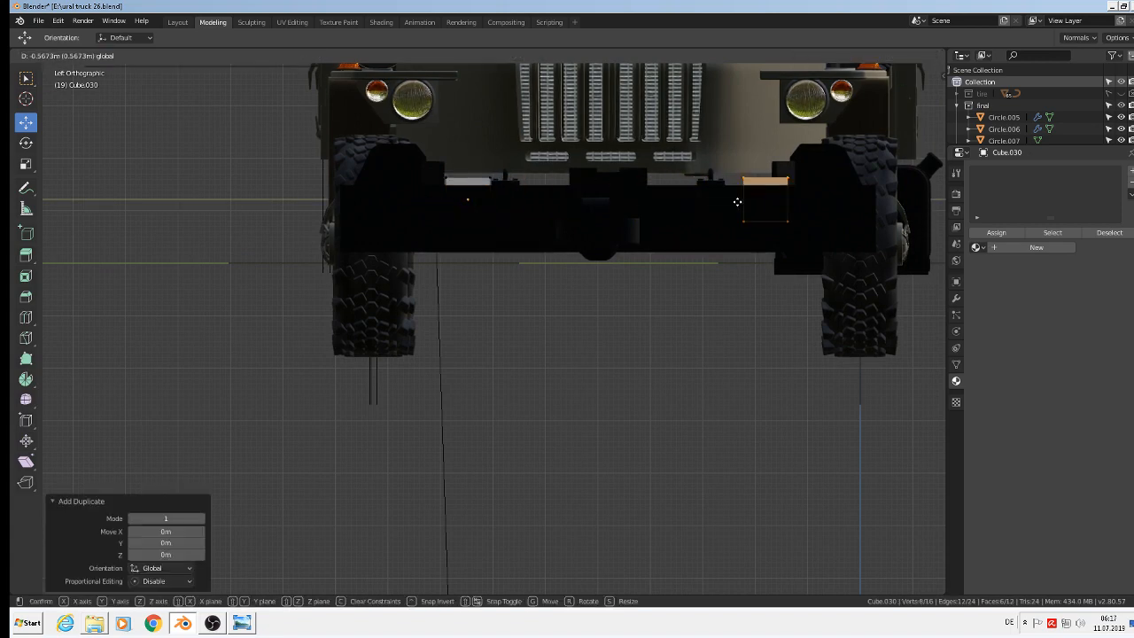
{"action": "left_click", "coordinate": [722, 200]}
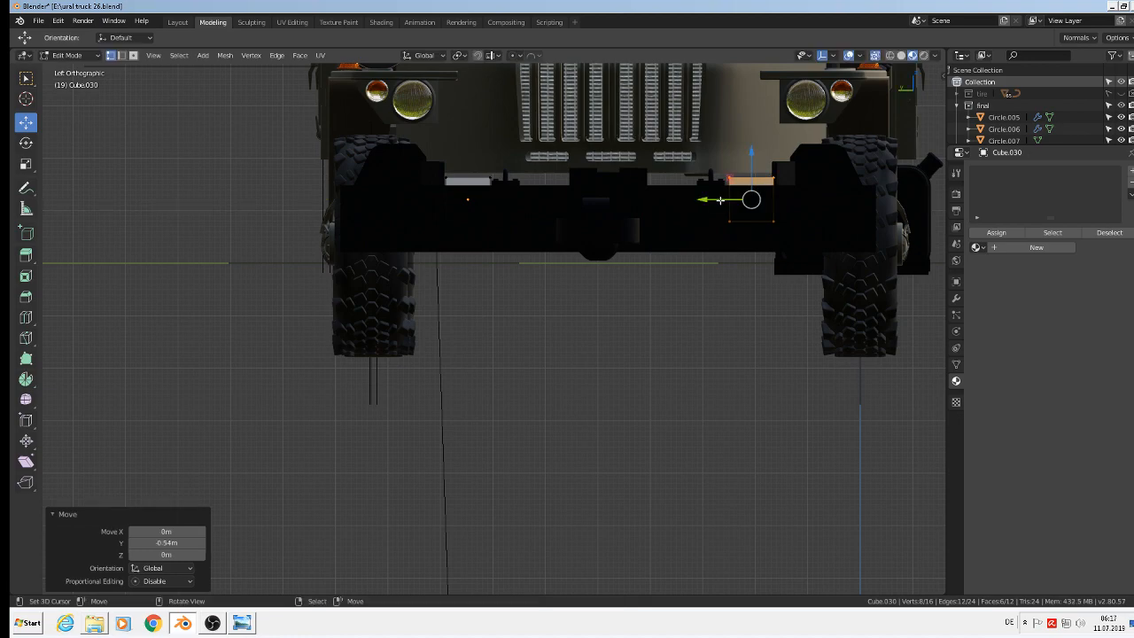
{"action": "middle_click_drag", "start_coordinate": [722, 201], "coordinate": [713, 306]}
{"action": "key", "text": "Tab"}
Move the pair of rails 2.51 m along Y, clear of the truck, and bring them into close view
{"action": "scroll", "coordinate": [713, 306], "scroll_direction": "down", "scroll_amount": 8}
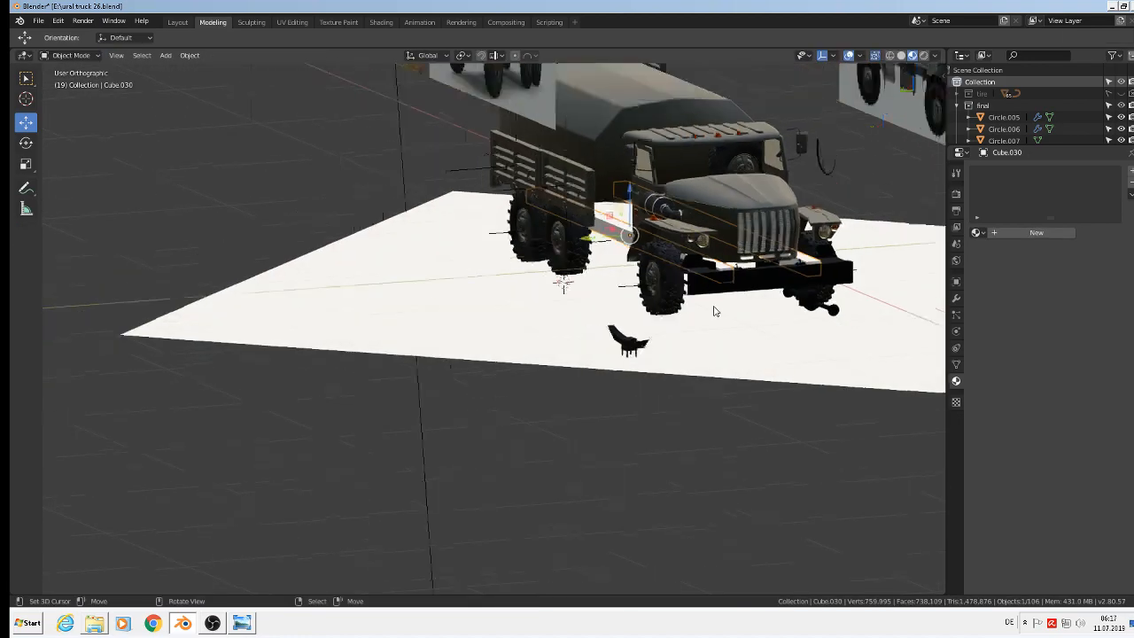
{"action": "scroll", "coordinate": [713, 307], "scroll_direction": "up", "scroll_amount": 4}
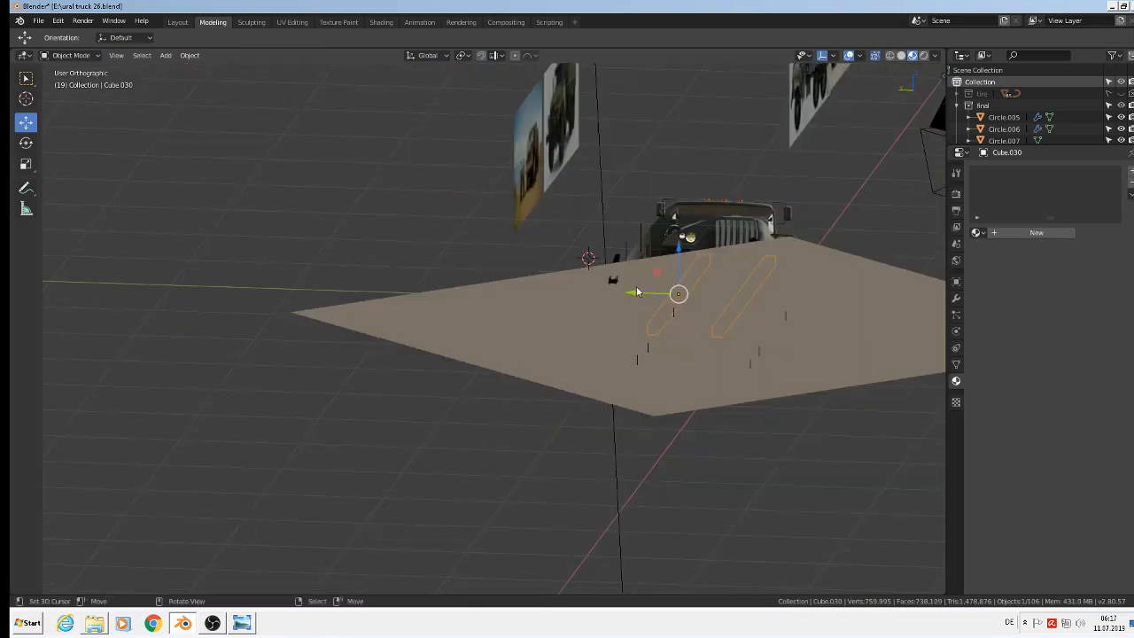
{"action": "key", "text": "g"}
{"action": "key", "text": "y"}
{"action": "left_click", "coordinate": [434, 308]}
{"action": "middle_click_drag", "start_coordinate": [434, 310], "coordinate": [575, 391]}
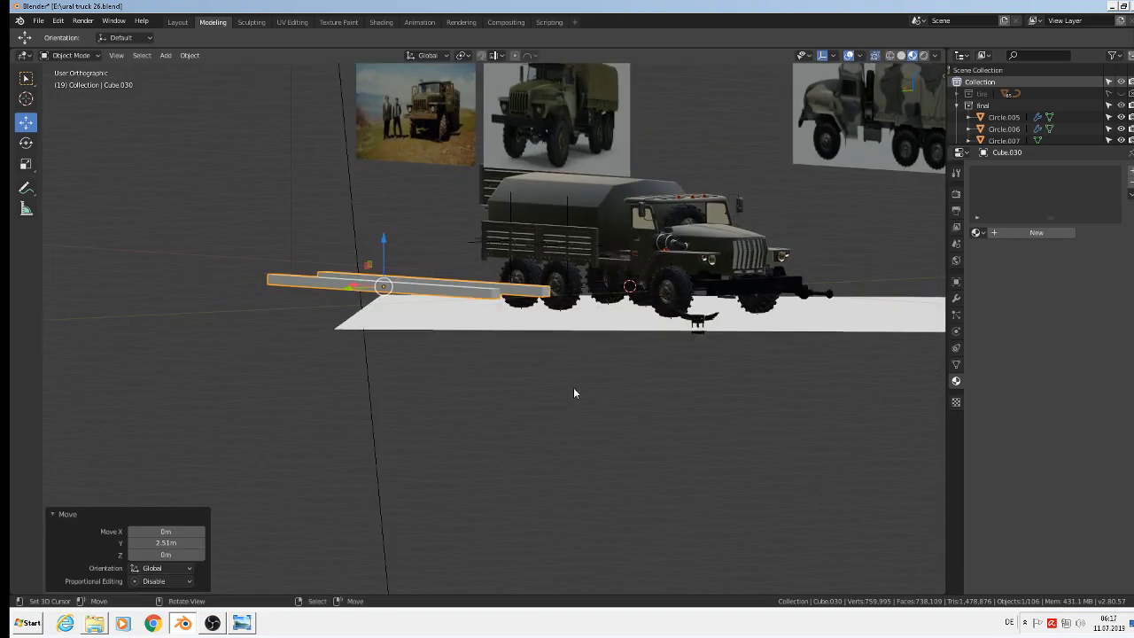
{"action": "scroll", "coordinate": [430, 351], "scroll_direction": "up", "scroll_amount": 1}
{"action": "middle_click_drag", "start_coordinate": [429, 351], "coordinate": [487, 407]}
{"action": "scroll", "coordinate": [369, 301], "scroll_direction": "up", "scroll_amount": 3}
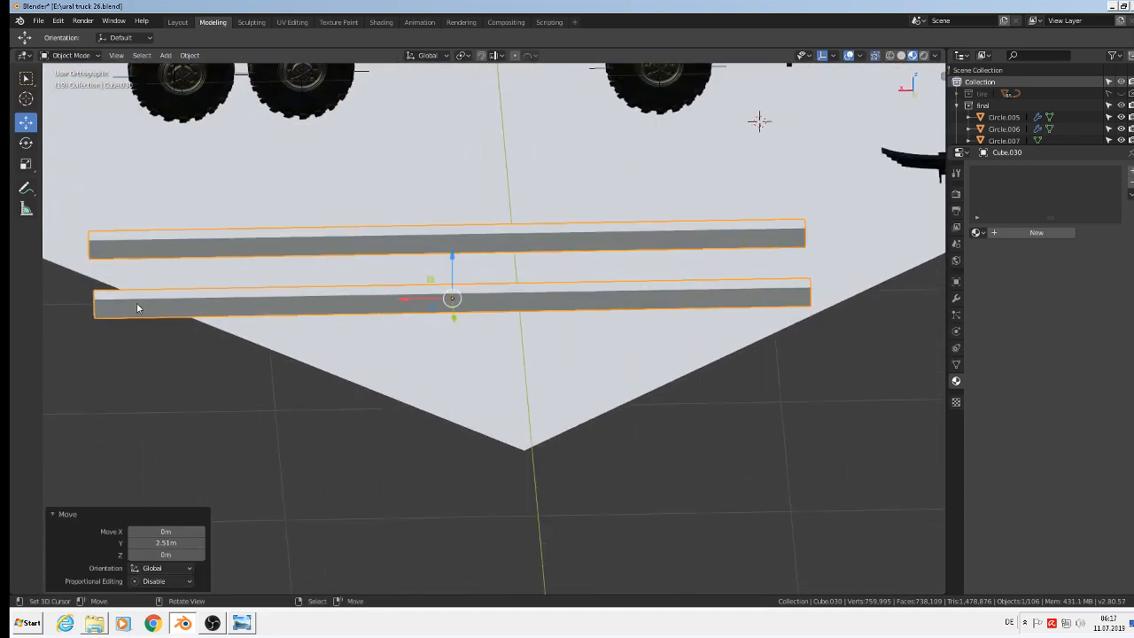
In the rails' mesh, add a loop cut near the rear end of each rail, at slide factors -0.942 and -0.918
{"action": "key", "text": "Tab"}
{"action": "middle_click_drag", "start_coordinate": [118, 288], "coordinate": [168, 290], "text": "shift"}
{"action": "scroll", "coordinate": [211, 292], "scroll_direction": "up", "scroll_amount": 2}
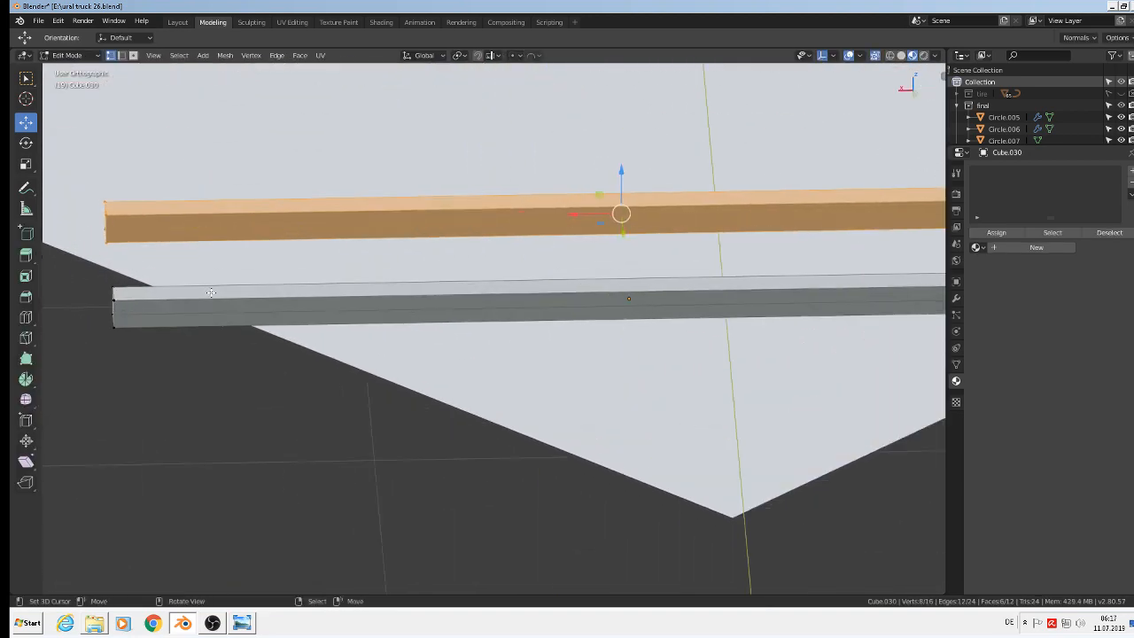
{"action": "scroll", "coordinate": [213, 293], "scroll_direction": "down", "scroll_amount": 3}
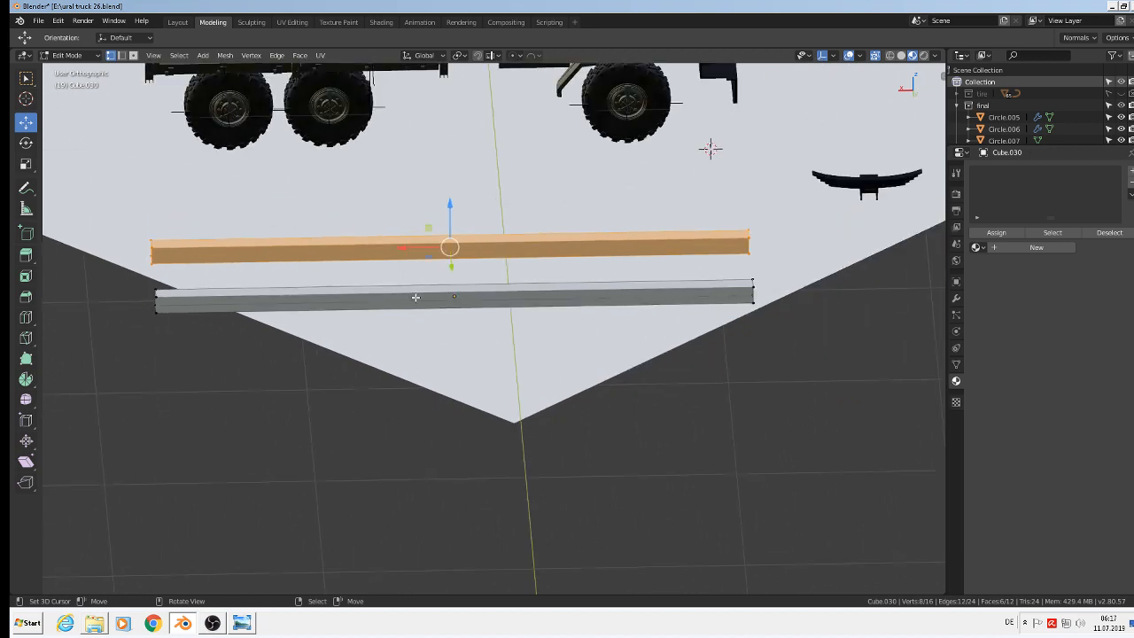
{"action": "key", "text": "ctrl"}
{"action": "key", "text": "ctrl+r"}
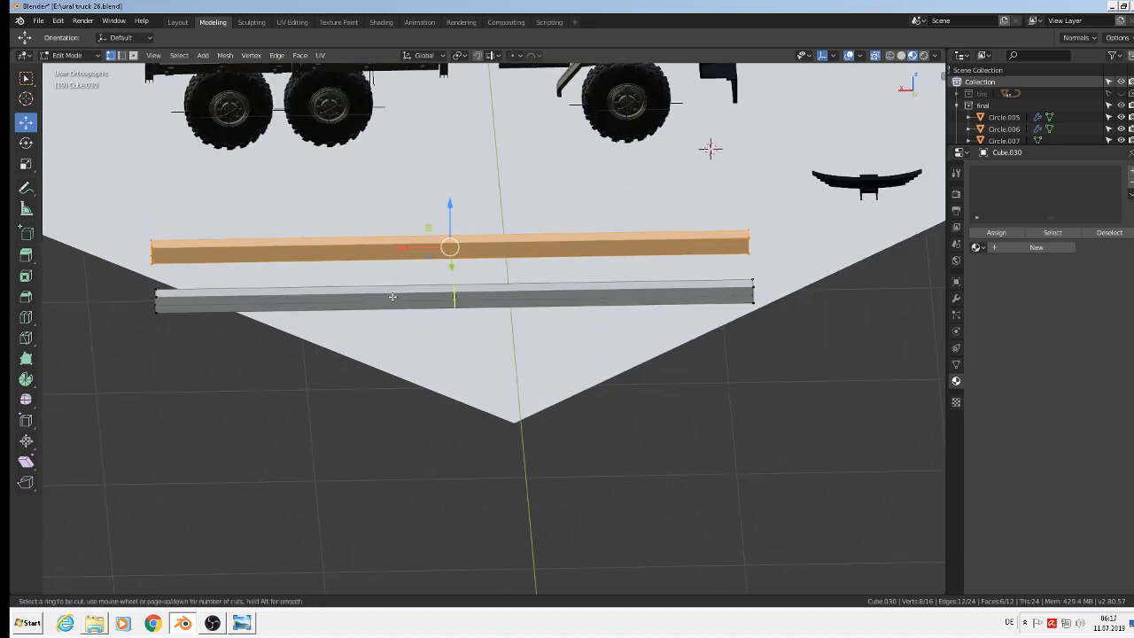
{"action": "left_click", "coordinate": [392, 297]}
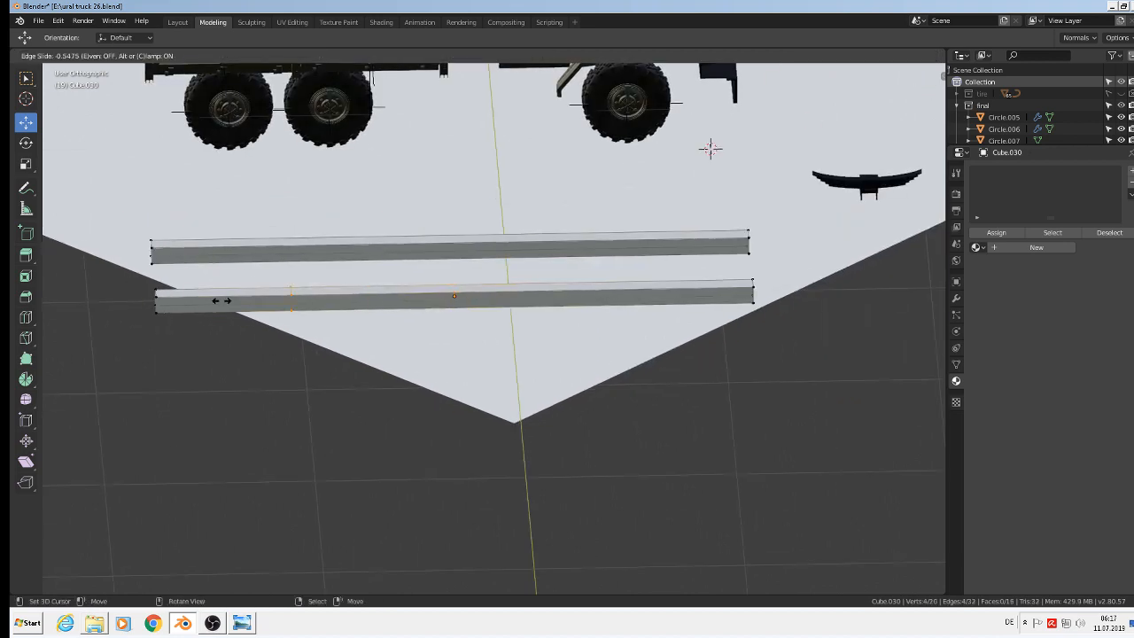
{"action": "left_click", "coordinate": [111, 292]}
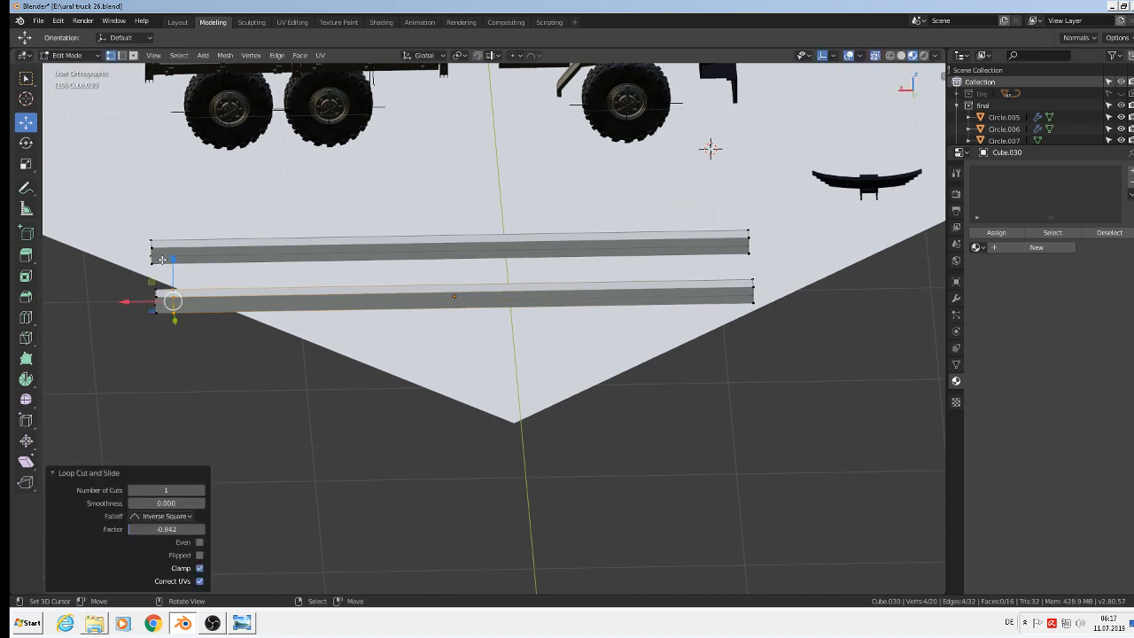
{"action": "key", "text": "ctrl+r"}
{"action": "left_click", "coordinate": [367, 239]}
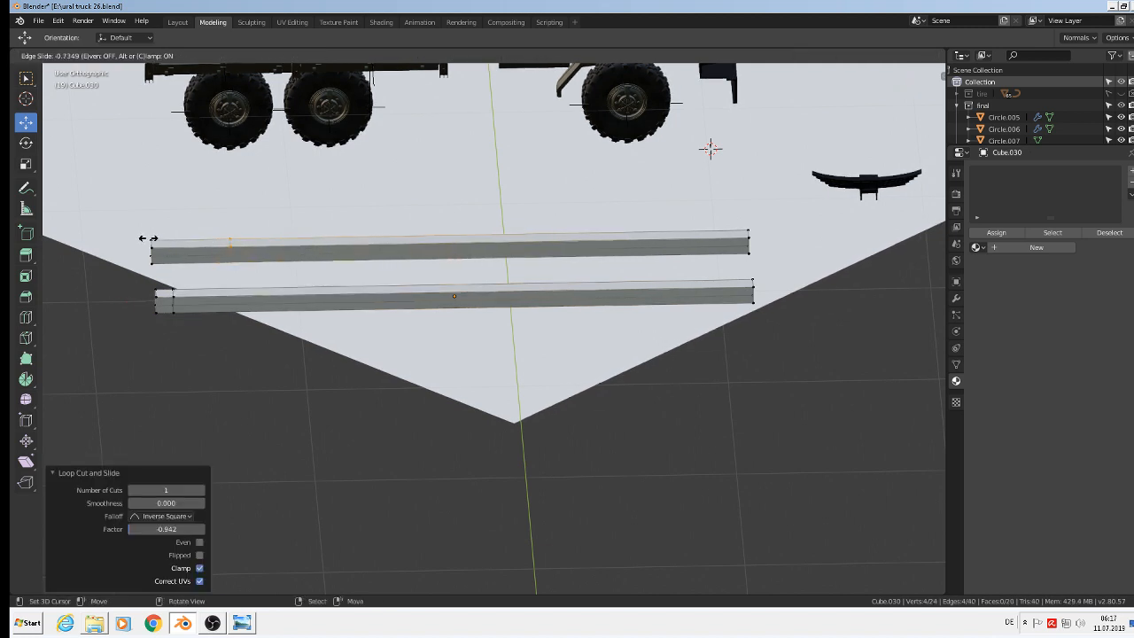
{"action": "left_click", "coordinate": [97, 229]}
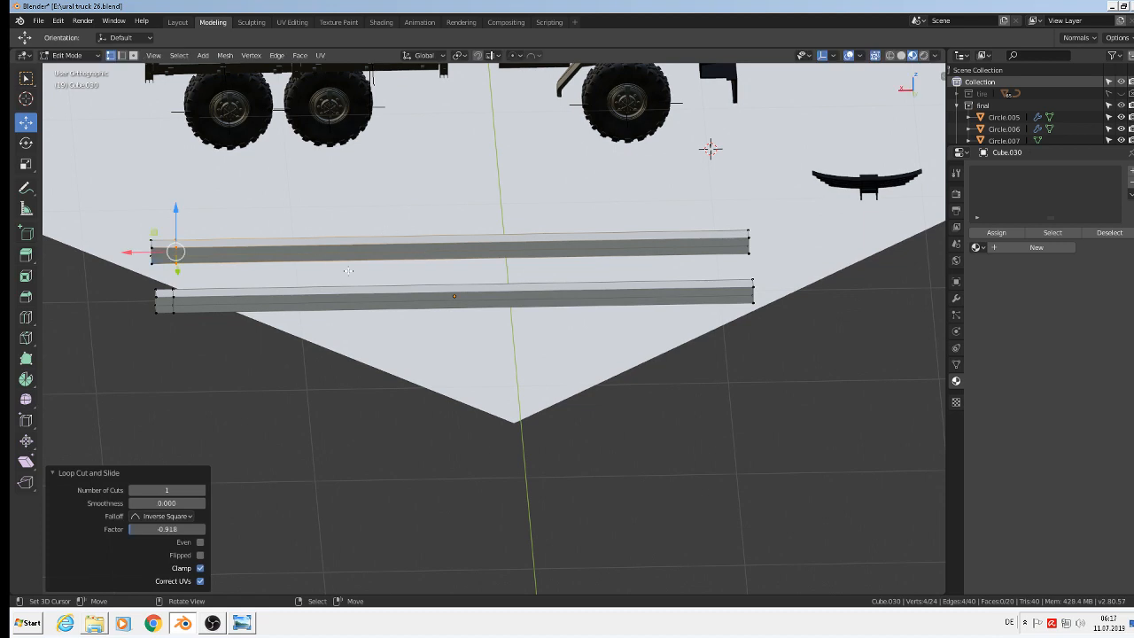
Add two loop cuts along the rail nearer the truck, at slide factors of about -0.466 and -0.17
{"action": "key", "text": "ctrl+r"}
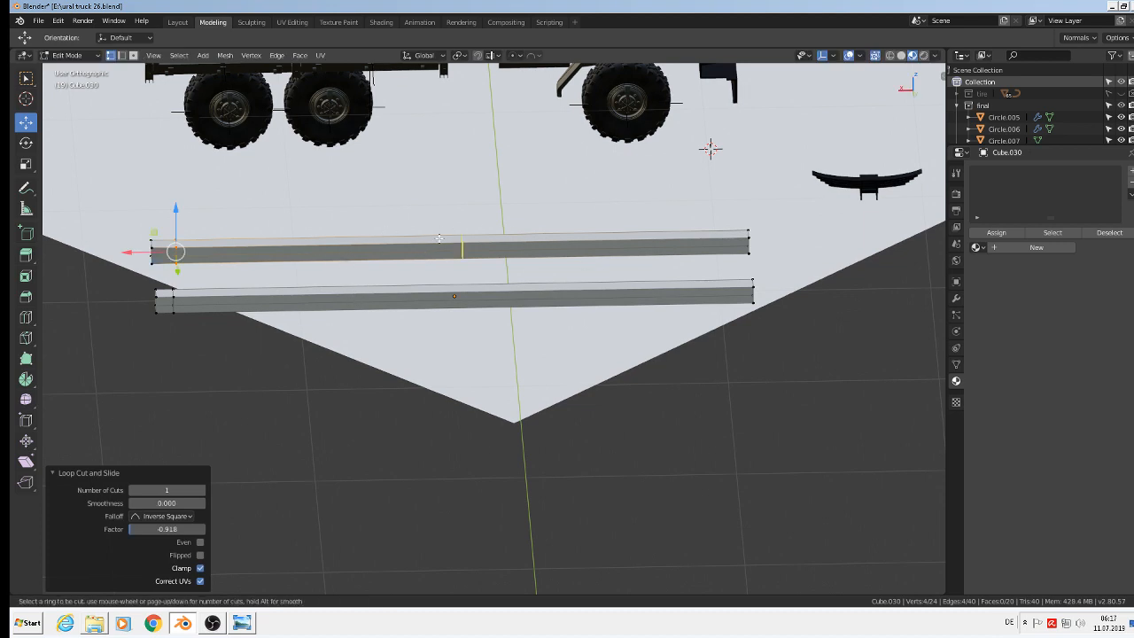
{"action": "left_click", "coordinate": [447, 239]}
{"action": "left_click", "coordinate": [306, 238]}
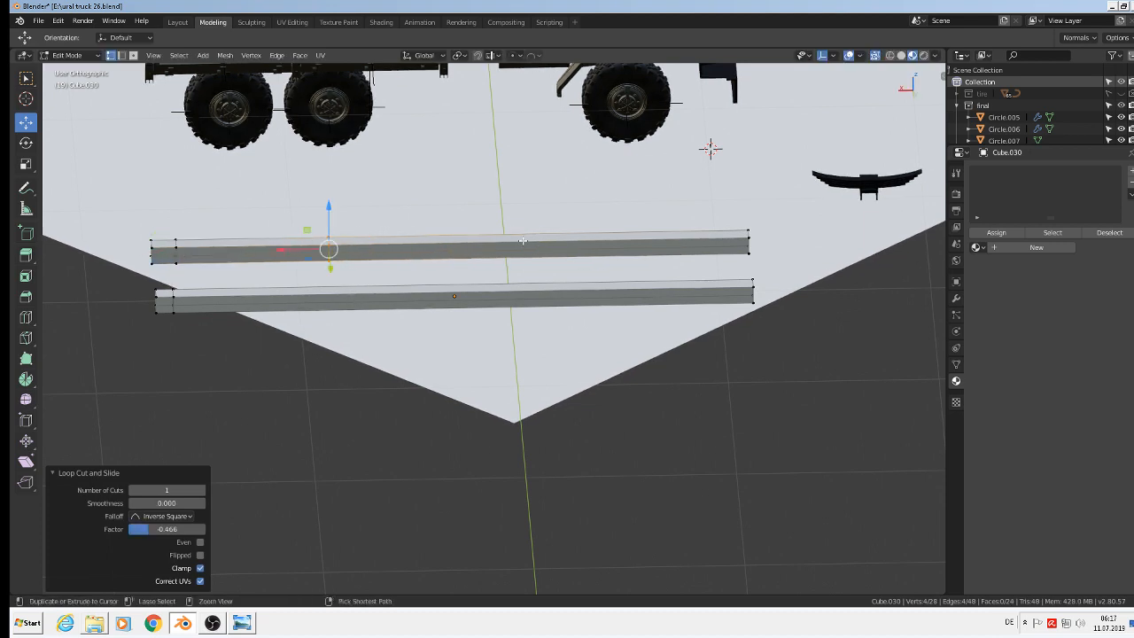
{"action": "key", "text": "ctrl+r"}
{"action": "left_click", "coordinate": [535, 241]}
{"action": "left_click", "coordinate": [488, 237]}
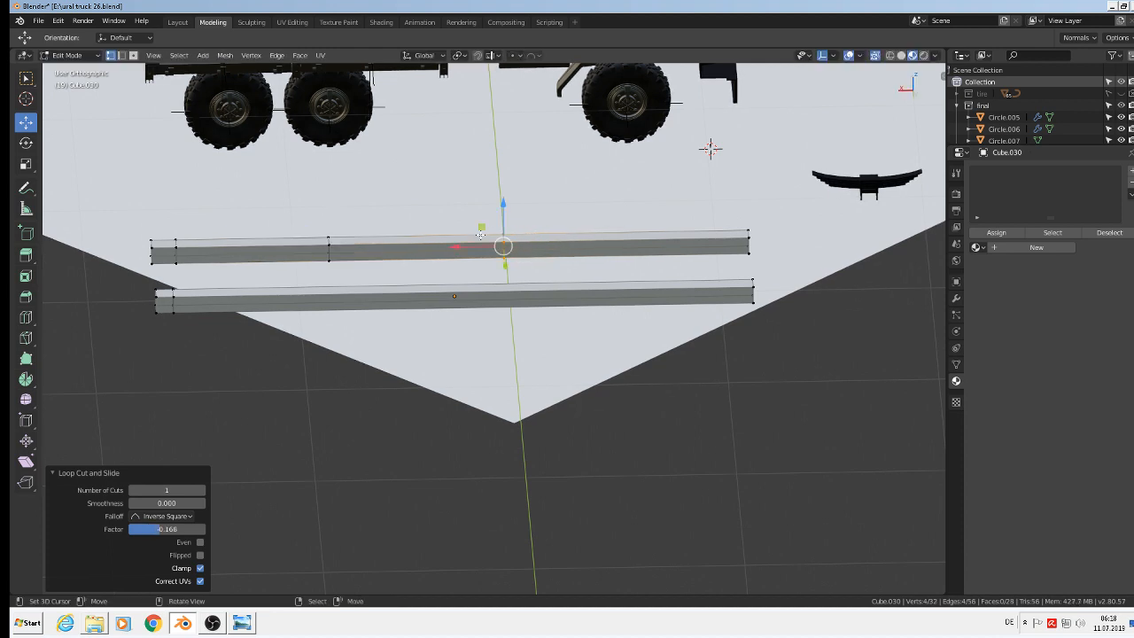
Add two matching loop cuts to the rail farther from the truck, at slide factors of about -0.463 and -0.175
{"action": "key", "text": "ctrl+r"}
{"action": "left_click", "coordinate": [329, 298]}
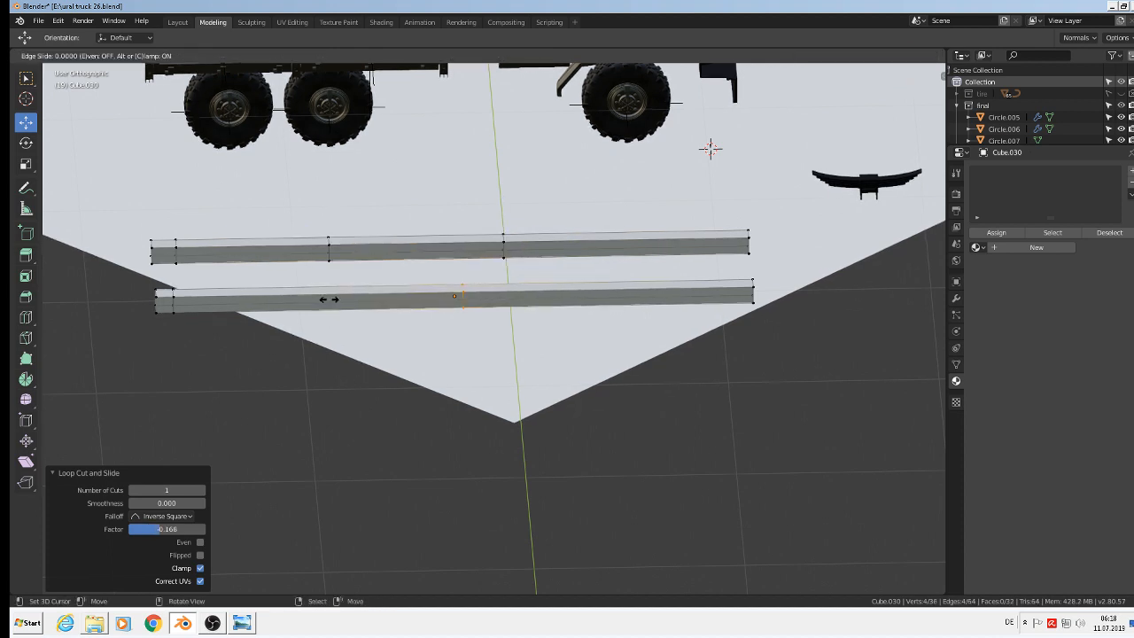
{"action": "left_click", "coordinate": [214, 297]}
{"action": "key", "text": "ctrl+r"}
{"action": "left_click", "coordinate": [523, 285]}
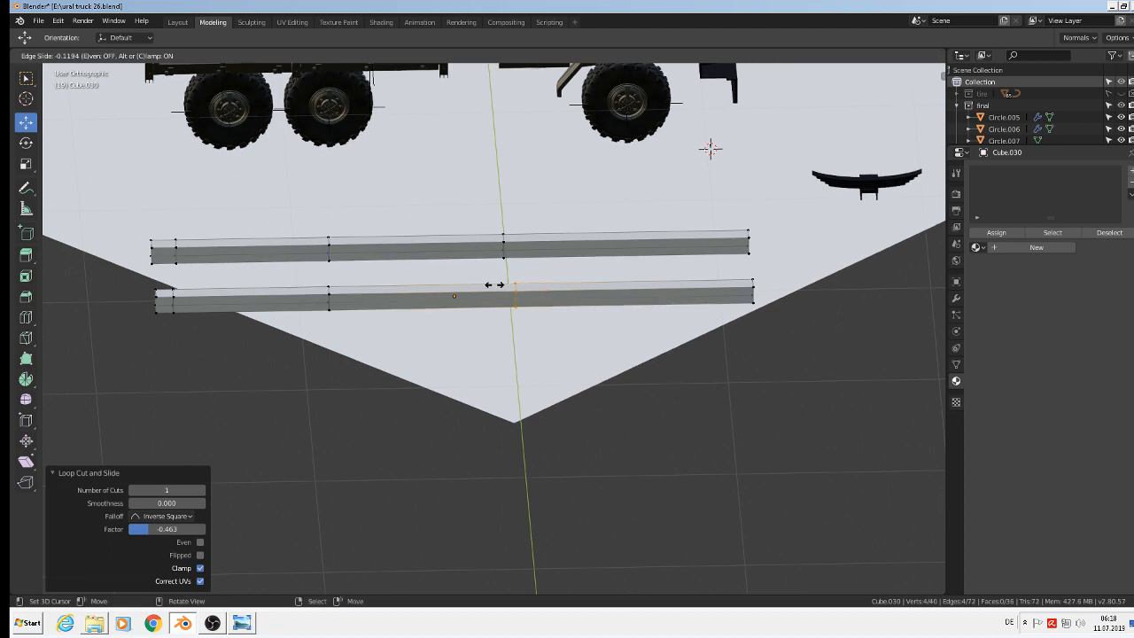
{"action": "left_click", "coordinate": [483, 288]}
Add a second loop cut close in front of the rear intermediate cut on each rail, at factors -0.763 and -0.718
{"action": "key", "text": "ctrl+r"}
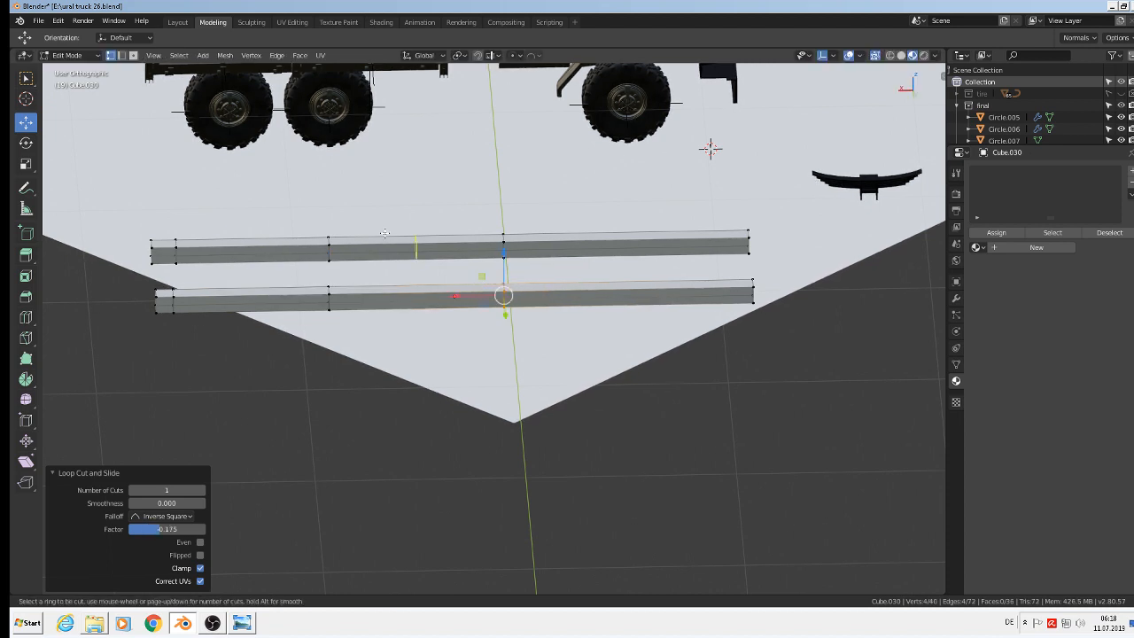
{"action": "left_click", "coordinate": [372, 234]}
{"action": "left_click", "coordinate": [317, 233]}
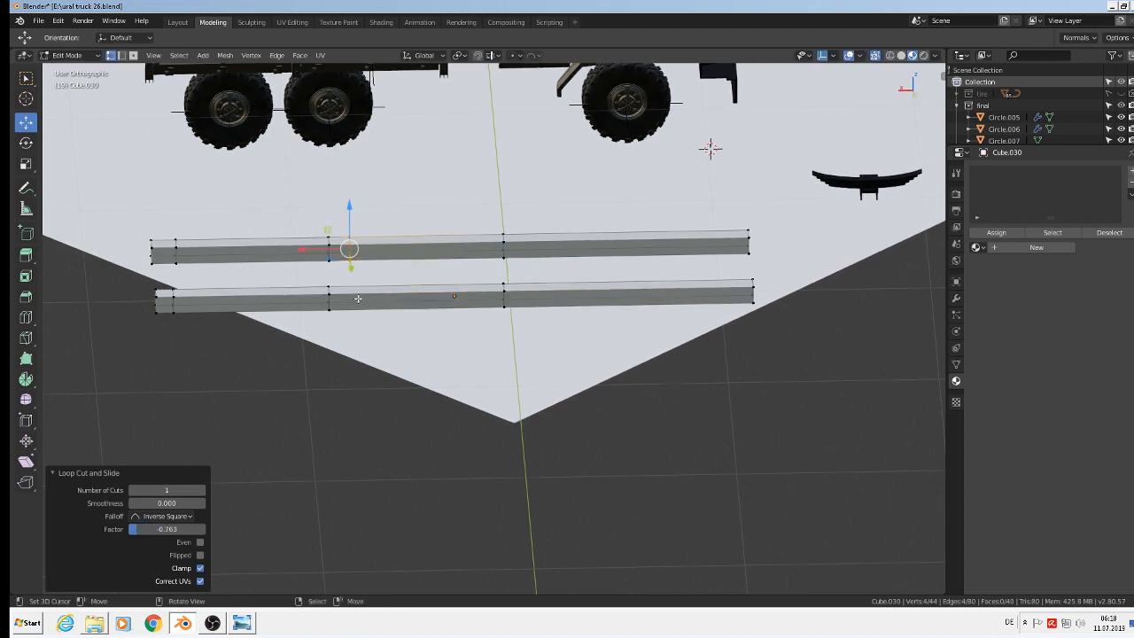
{"action": "key", "text": "ctrl+r"}
{"action": "left_click", "coordinate": [301, 299]}
{"action": "left_click", "coordinate": [296, 300]}
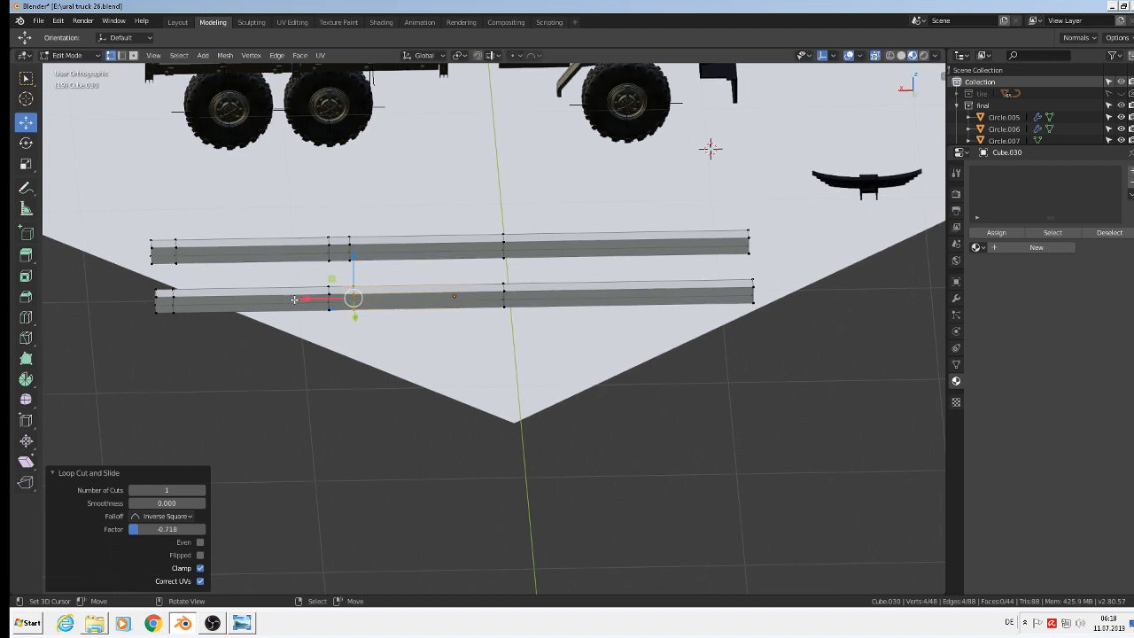
Add a second loop cut close in front of the middle cut on each rail, at factors -0.841 and -0.819
{"action": "key", "text": "ctrl+r"}
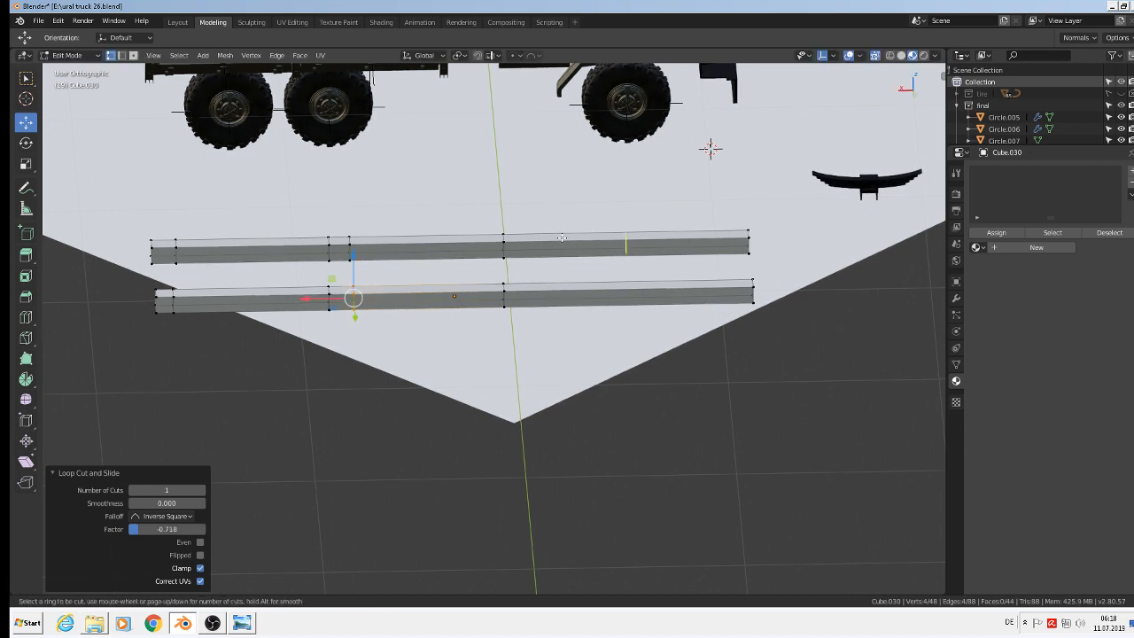
{"action": "left_click", "coordinate": [560, 237]}
{"action": "left_click", "coordinate": [458, 236]}
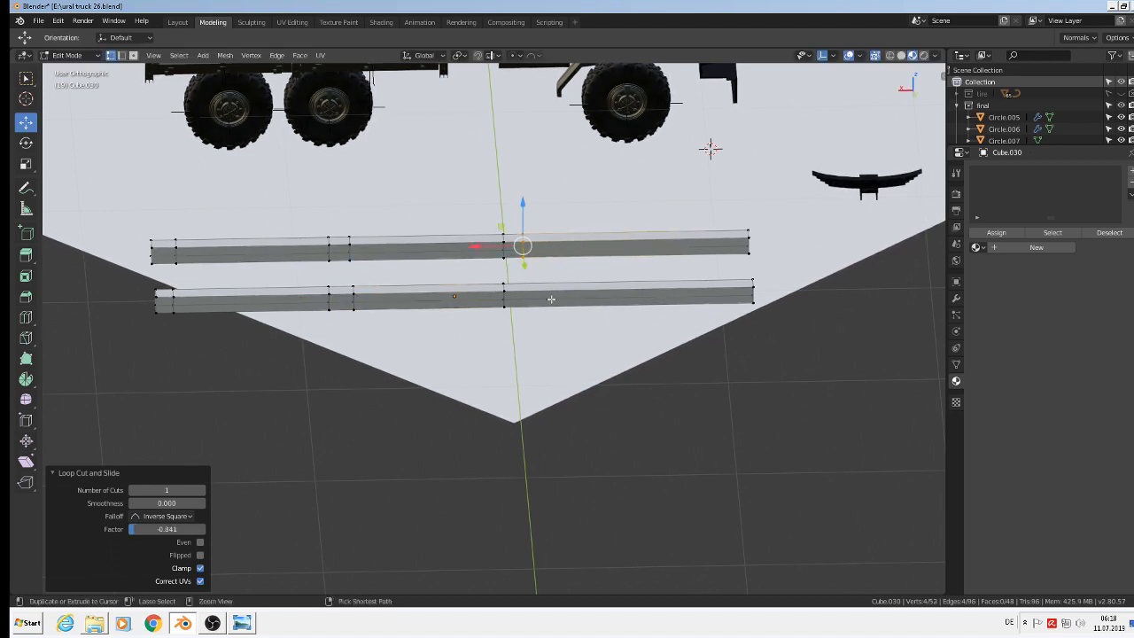
{"action": "key", "text": "ctrl+r"}
{"action": "left_click", "coordinate": [467, 298]}
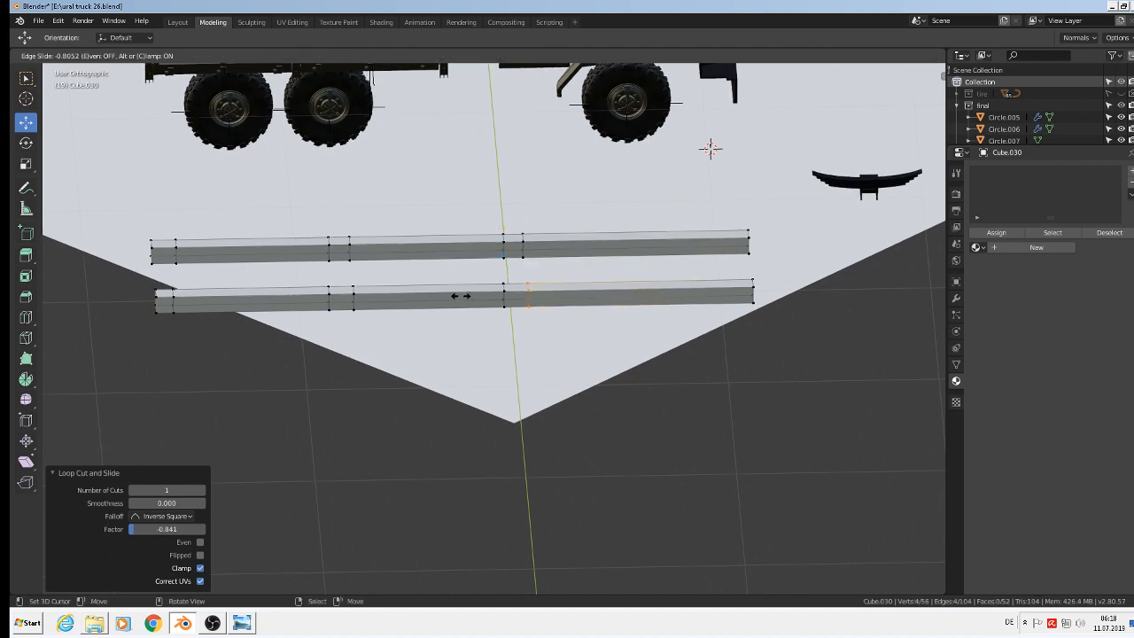
{"action": "left_click", "coordinate": [458, 295]}
Select the small facing inner faces at the rails' rear ends and join them with Bridge Edge Loops as a cross member
{"action": "middle_click_drag", "start_coordinate": [458, 296], "coordinate": [488, 301]}
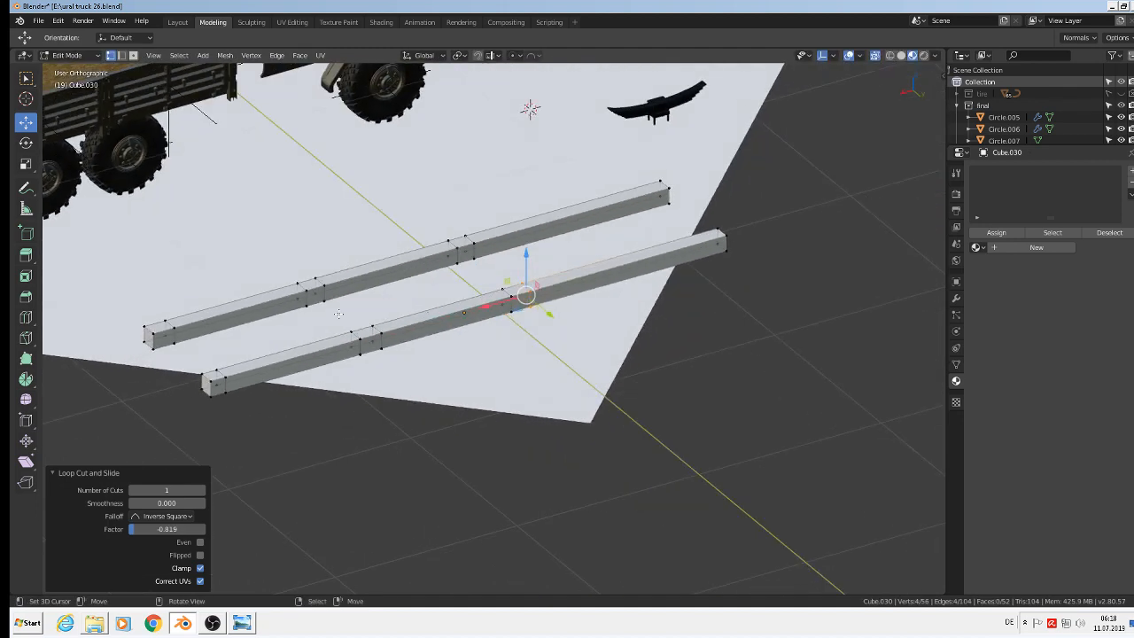
{"action": "middle_click_drag", "start_coordinate": [338, 314], "coordinate": [427, 269], "text": "shift"}
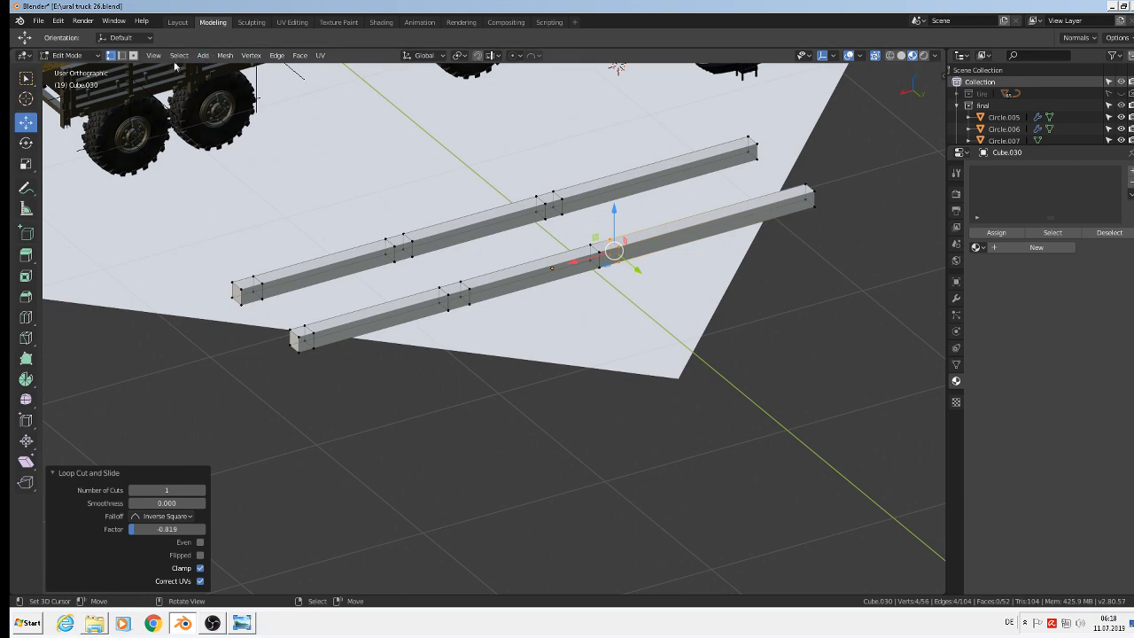
{"action": "key", "text": "alt+a"}
{"action": "scroll", "coordinate": [231, 309], "scroll_direction": "up", "scroll_amount": 2}
{"action": "left_click", "coordinate": [228, 306]}
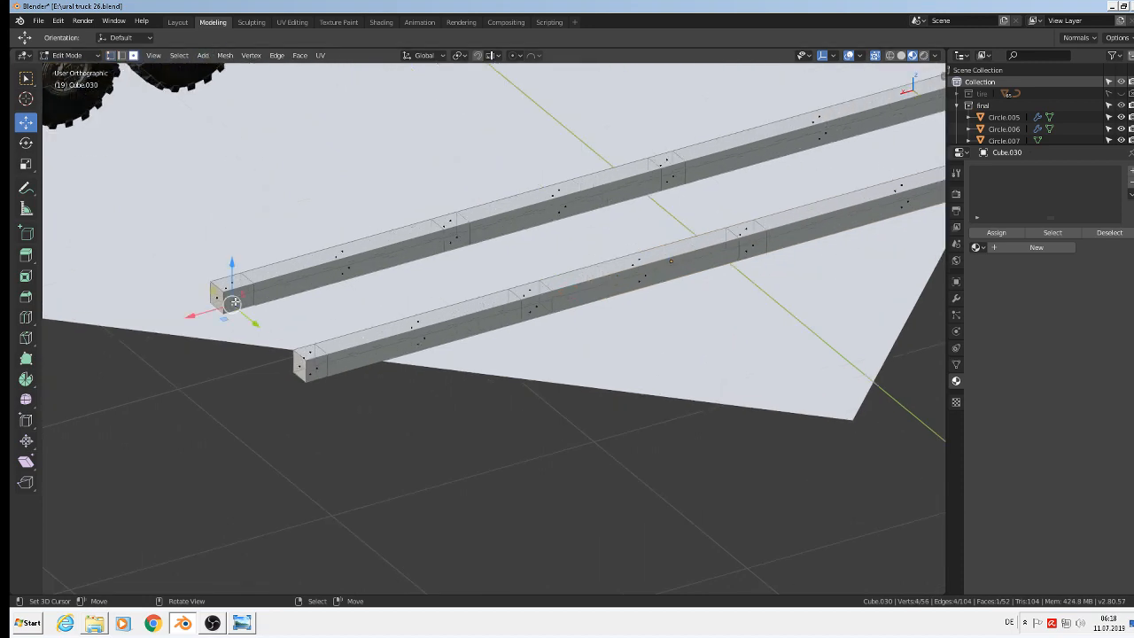
{"action": "middle_click_drag", "start_coordinate": [232, 307], "coordinate": [361, 293]}
{"action": "left_click", "coordinate": [360, 292], "text": "shift"}
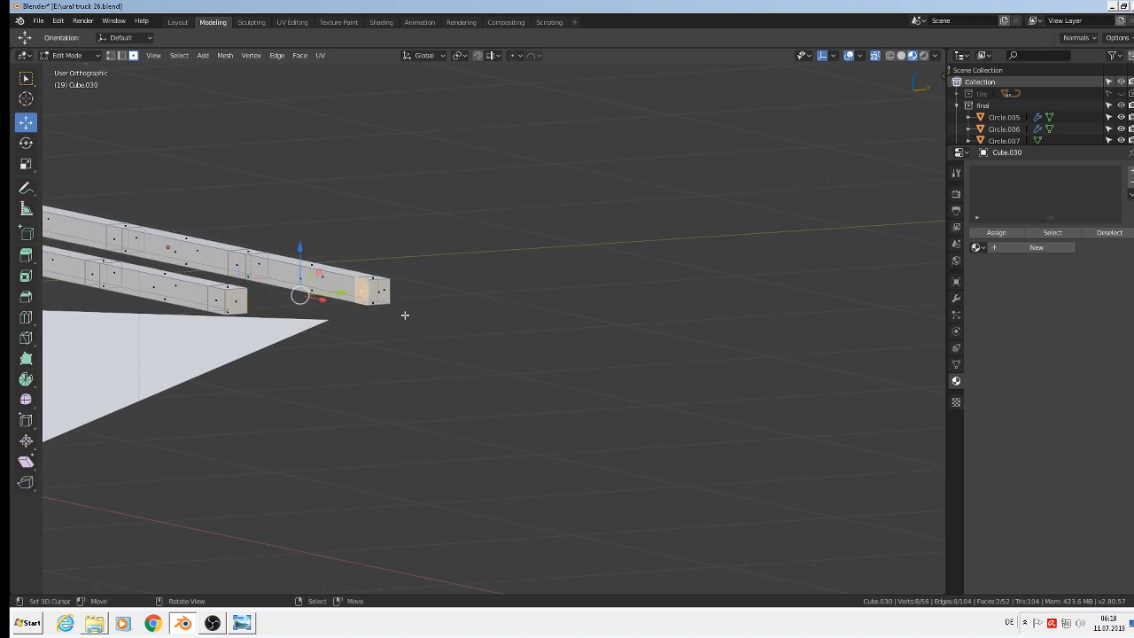
{"action": "key", "text": "space"}
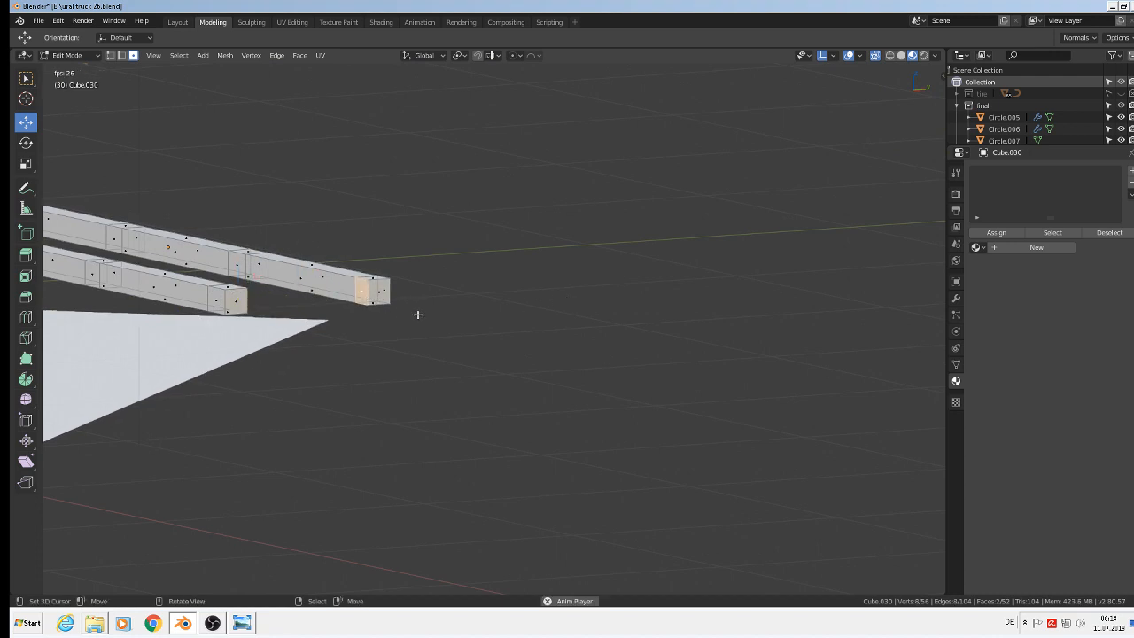
{"action": "key", "text": "F3"}
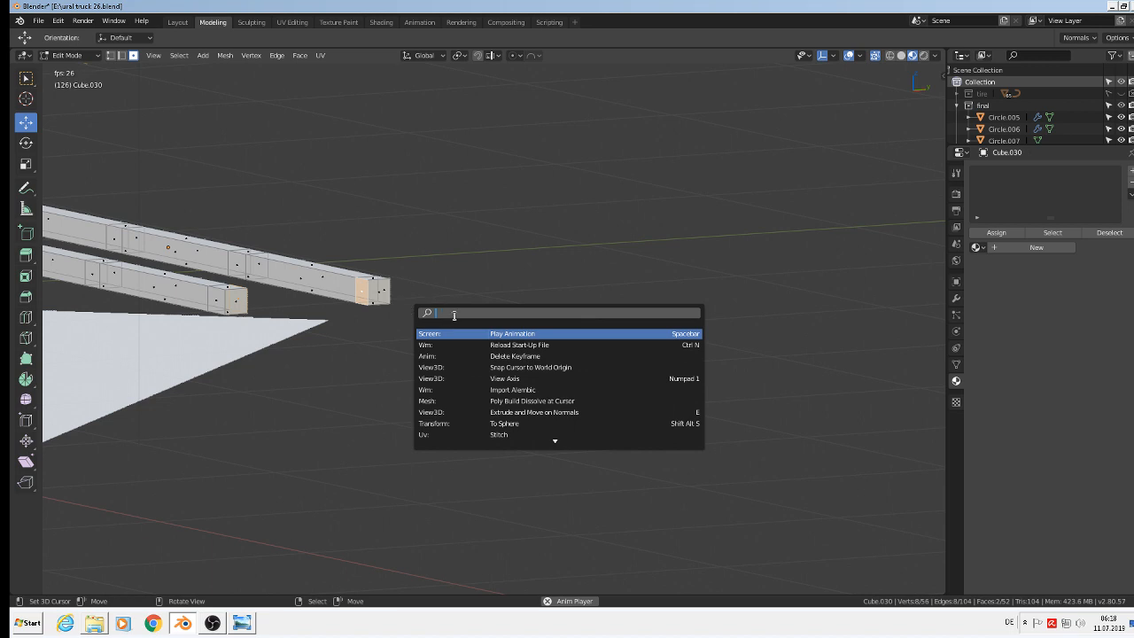
{"action": "type", "text": "br"}
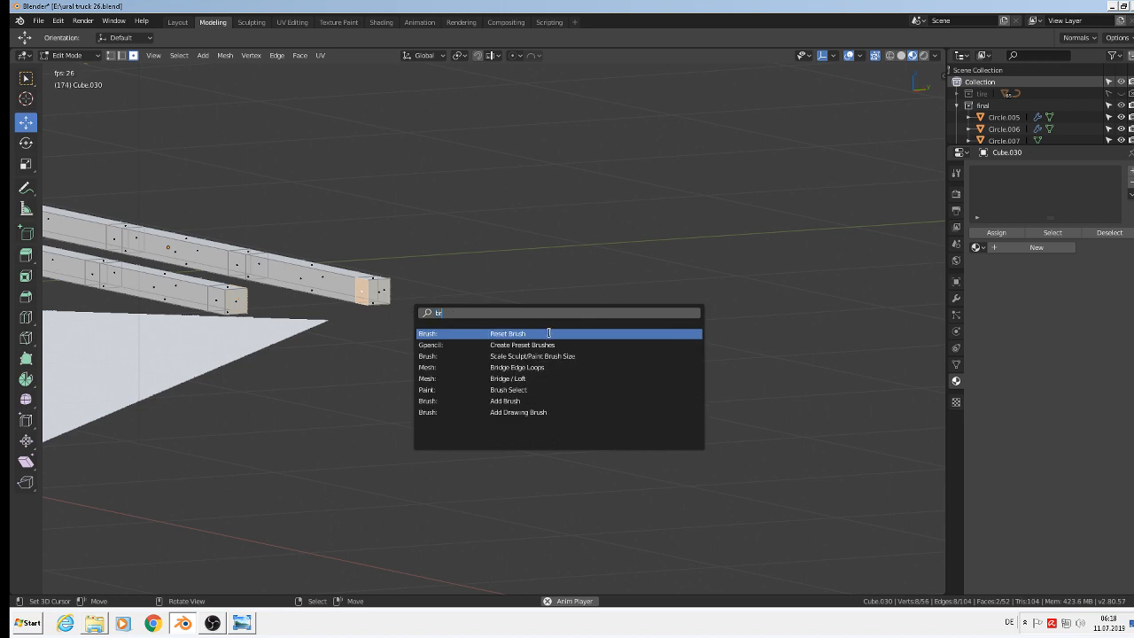
{"action": "left_click", "coordinate": [528, 368]}
{"action": "middle_click_drag", "start_coordinate": [287, 285], "coordinate": [292, 302]}
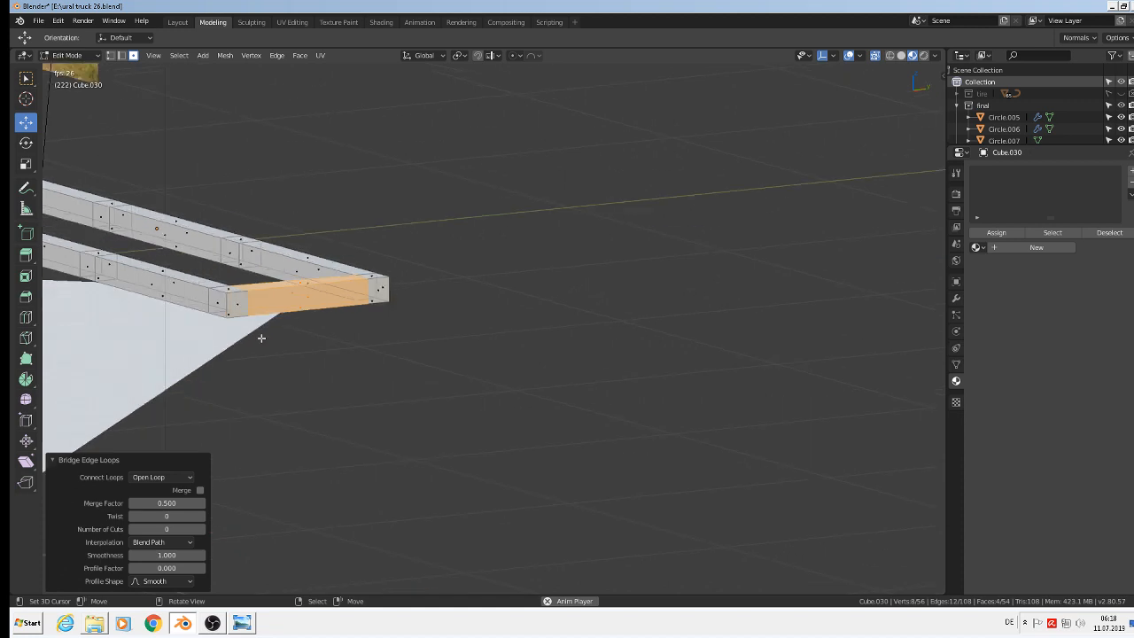
Turn off X-ray and bridge the small facing inner faces at the rear intermediate cuts to form a second cross member
{"action": "middle_click_drag", "start_coordinate": [262, 337], "coordinate": [242, 258]}
{"action": "left_click", "coordinate": [235, 248]}
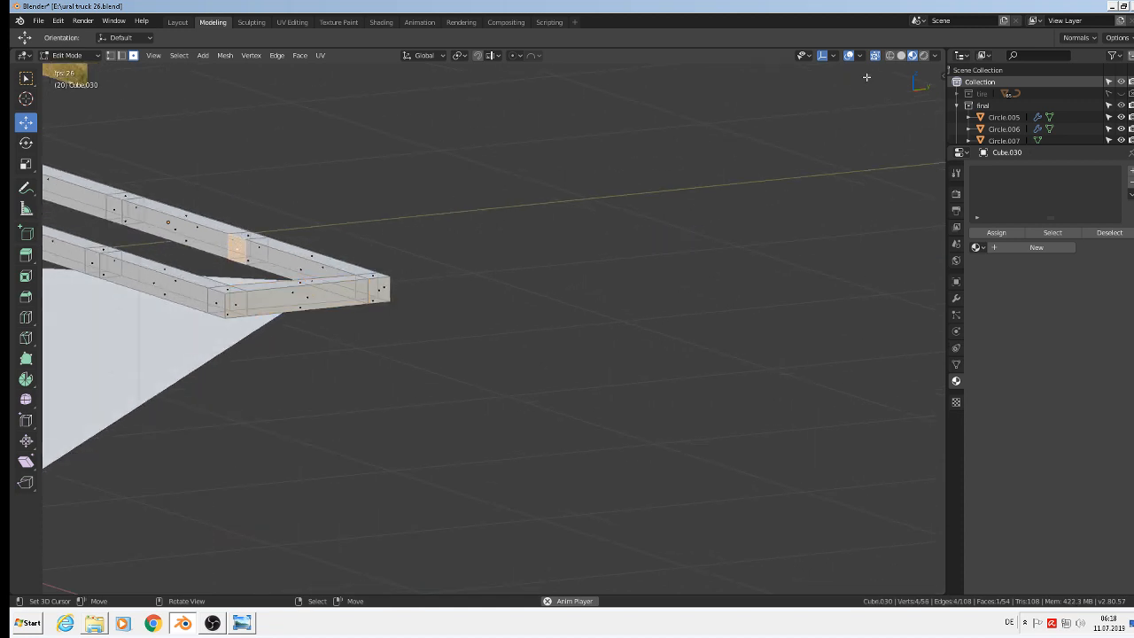
{"action": "left_click", "coordinate": [877, 58]}
{"action": "middle_click_drag", "start_coordinate": [554, 182], "coordinate": [247, 280]}
{"action": "left_click", "coordinate": [121, 216], "text": "shift"}
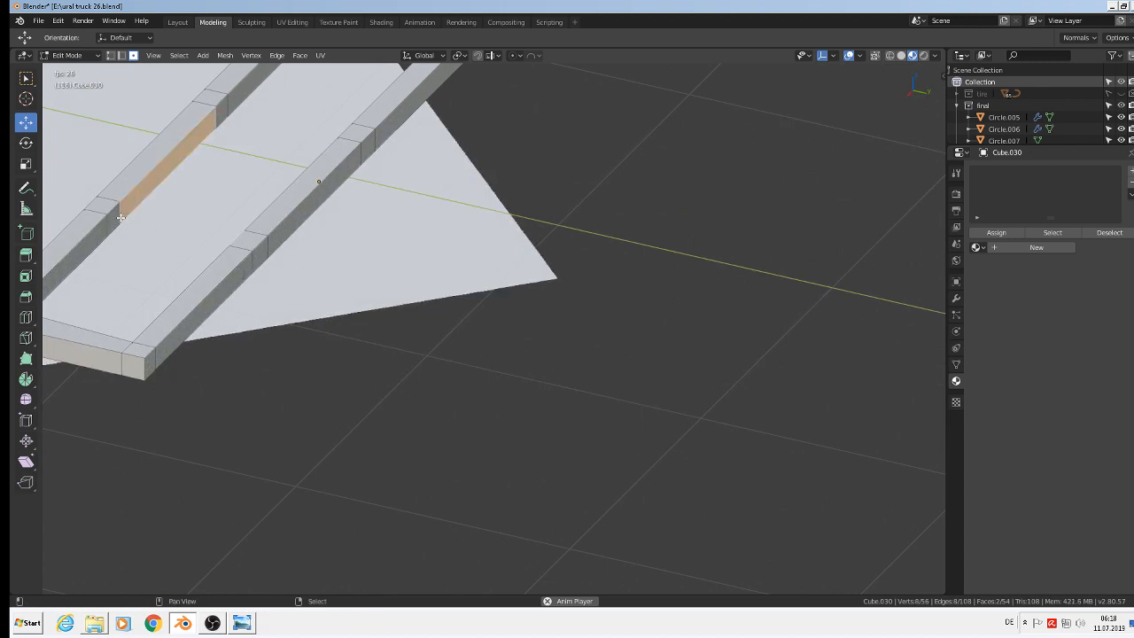
{"action": "right_click", "coordinate": [127, 205], "text": "shift"}
{"action": "right_click", "coordinate": [113, 216], "text": "shift"}
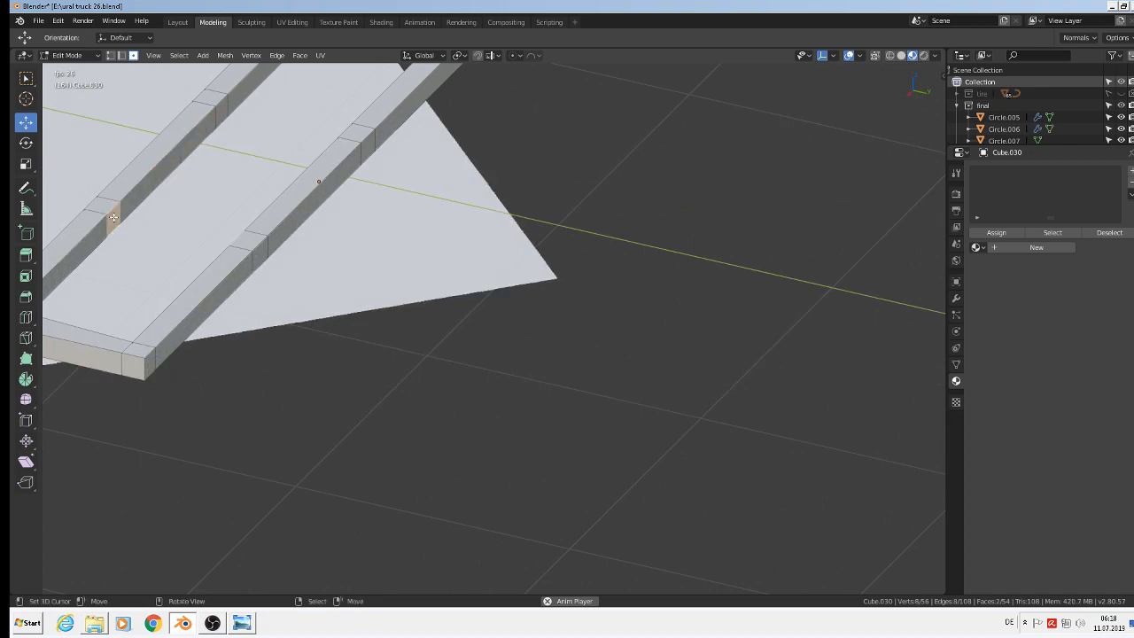
{"action": "key", "text": "F3"}
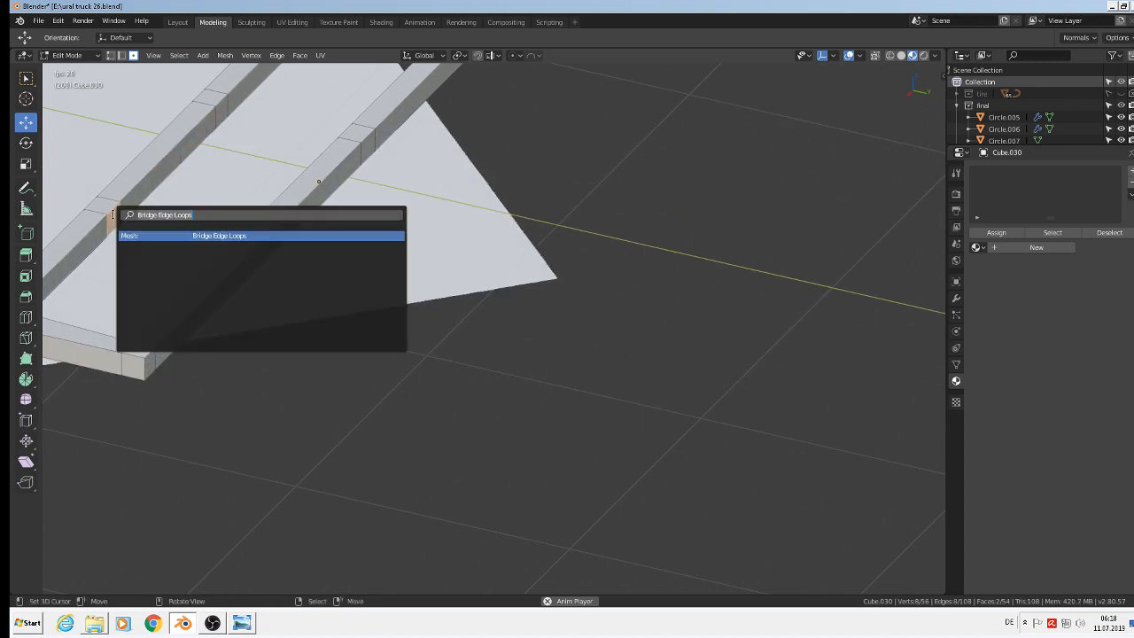
{"action": "left_click", "coordinate": [182, 235]}
Bridge the small facing inner faces at the rails' middle cuts to form a third cross member, and return to Object Mode
{"action": "scroll", "coordinate": [232, 132], "scroll_direction": "down", "scroll_amount": 2}
{"action": "right_click", "coordinate": [222, 112]}
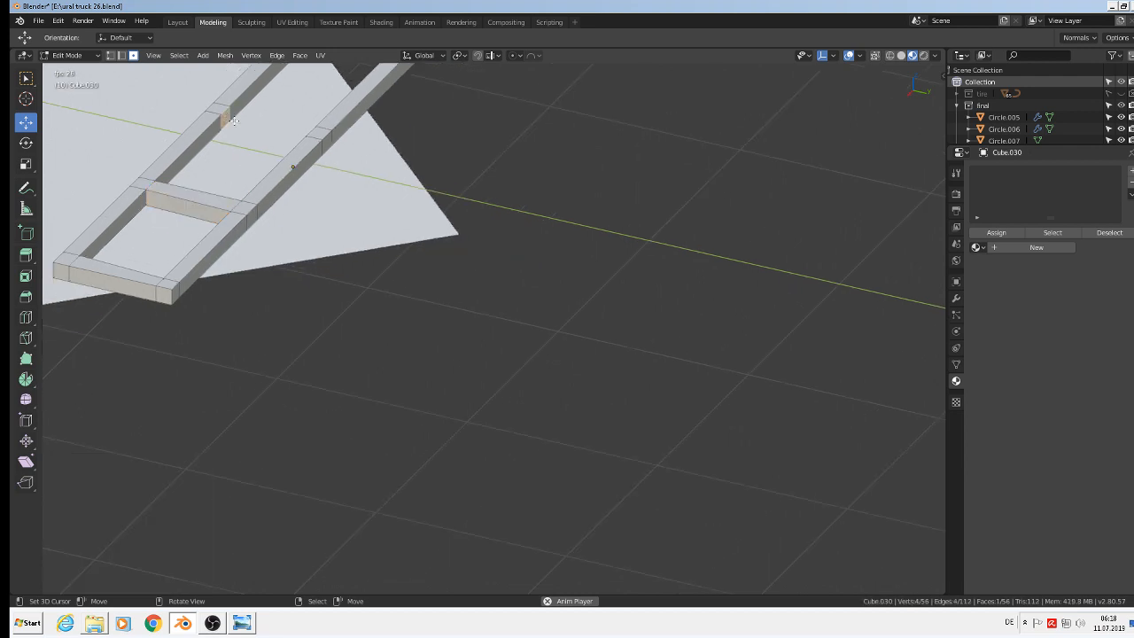
{"action": "middle_click_drag", "start_coordinate": [223, 114], "coordinate": [189, 166]}
{"action": "right_click", "coordinate": [318, 108], "text": "shift"}
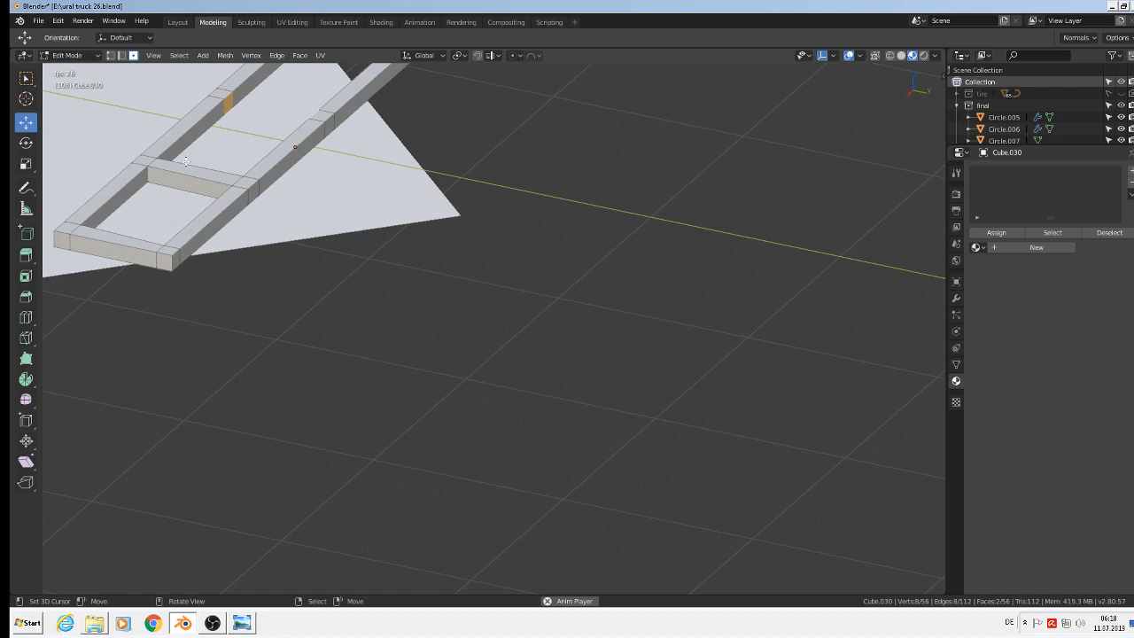
{"action": "key", "text": "F3"}
{"action": "left_click", "coordinate": [291, 182]}
{"action": "scroll", "coordinate": [338, 245], "scroll_direction": "down", "scroll_amount": 3}
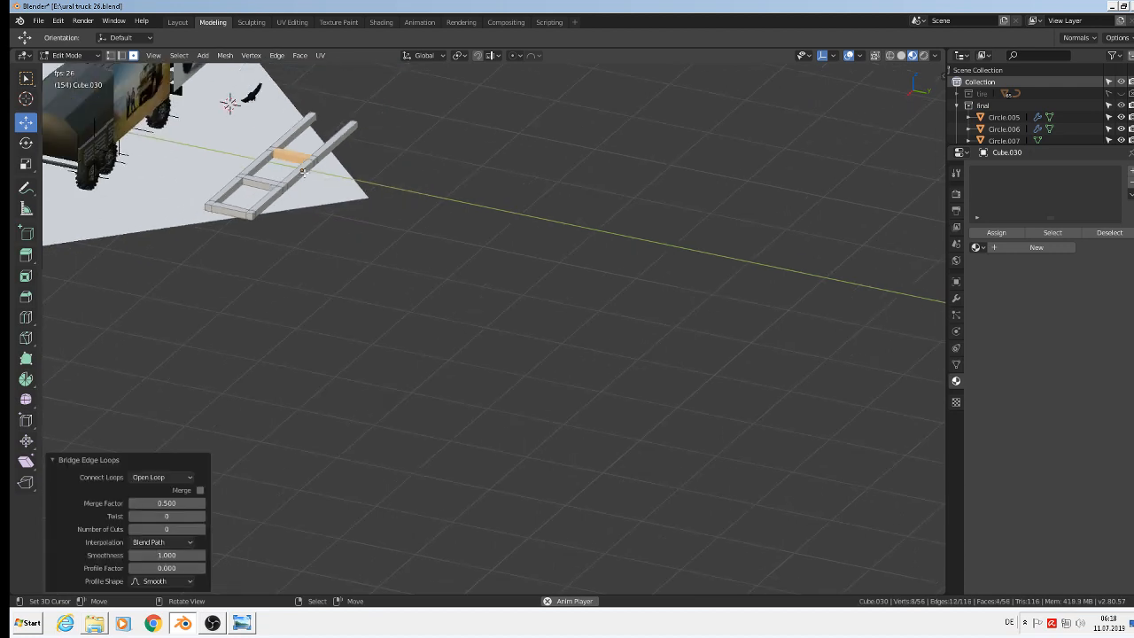
{"action": "scroll", "coordinate": [337, 245], "scroll_direction": "up", "scroll_amount": 4}
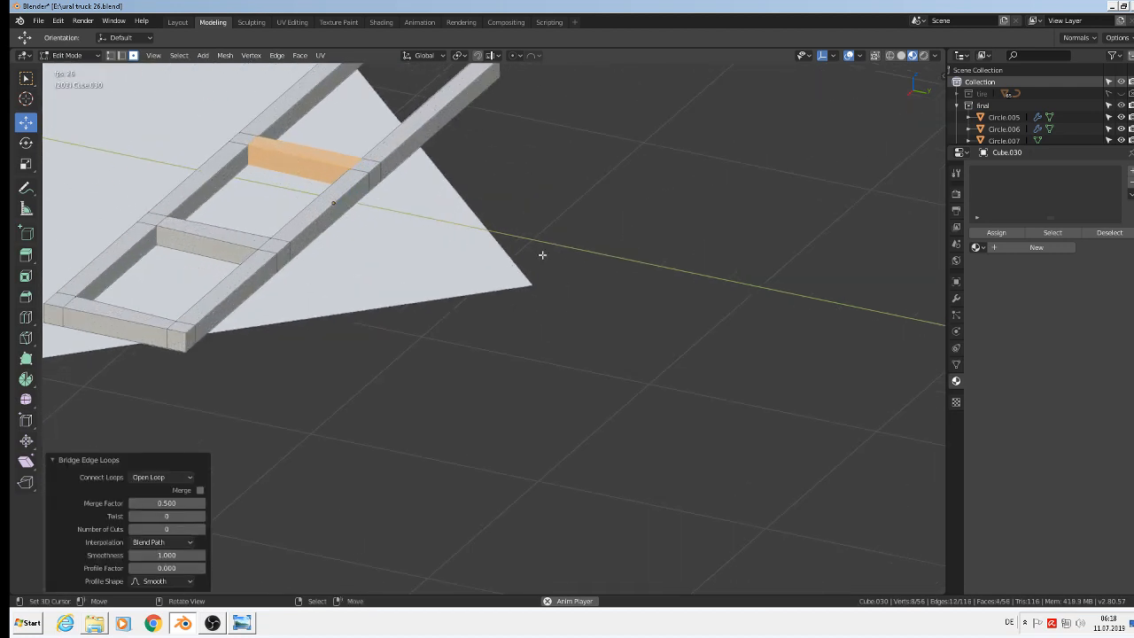
{"action": "key", "text": "Tab"}
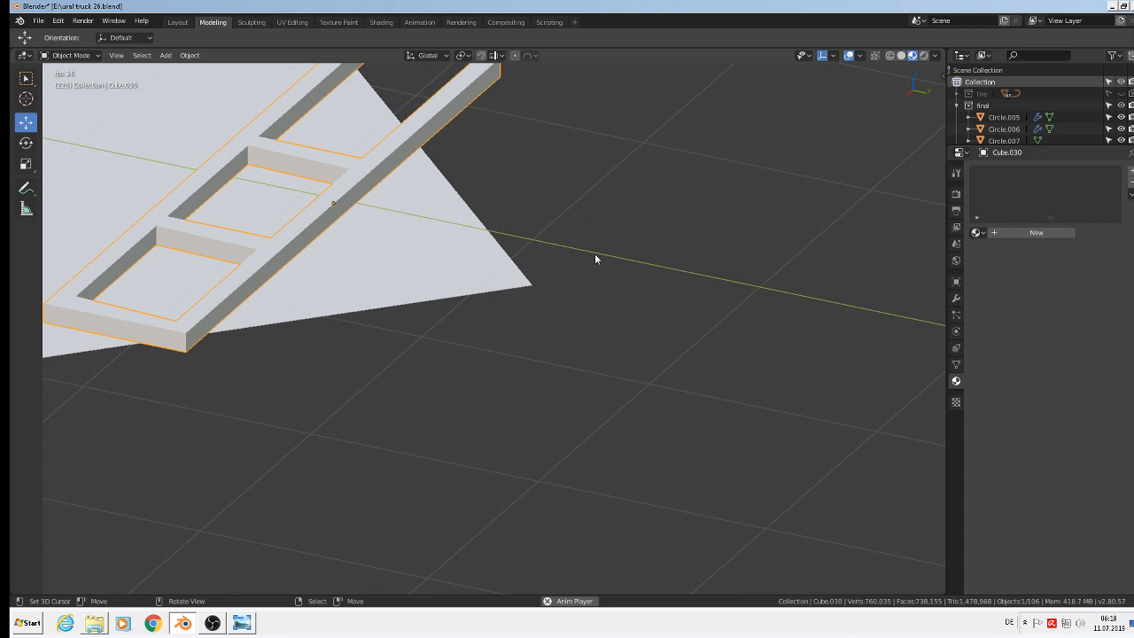
Assign the existing black steahl material to the chassis frame
{"action": "left_click", "coordinate": [976, 232]}
{"action": "scroll", "coordinate": [1012, 324], "scroll_direction": "down", "scroll_amount": 4}
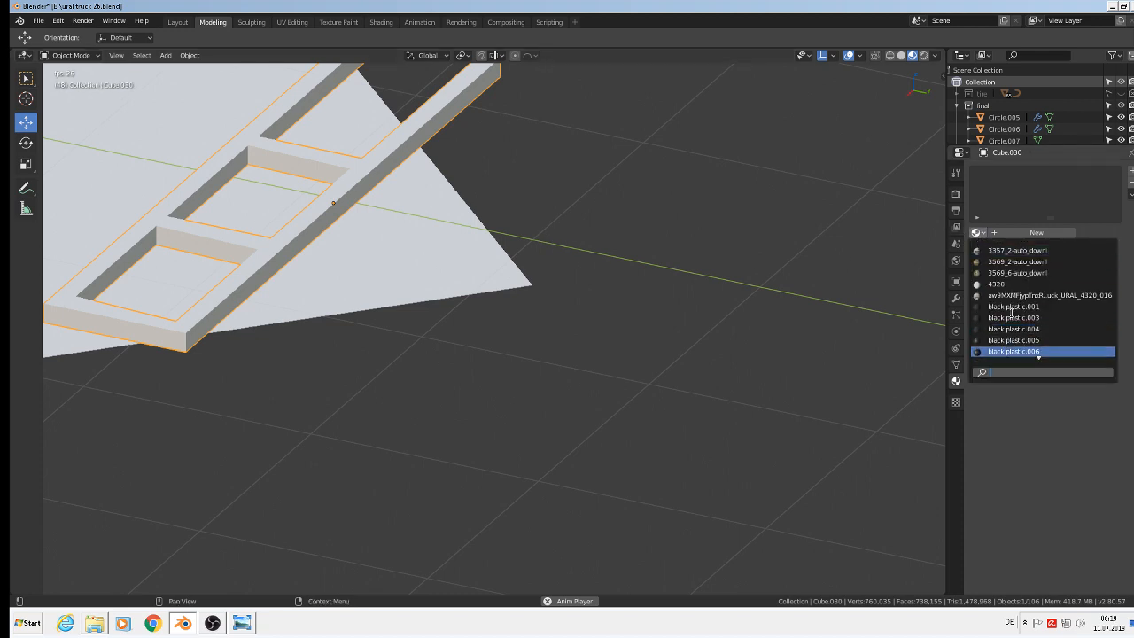
{"action": "scroll", "coordinate": [1012, 324], "scroll_direction": "down", "scroll_amount": 6}
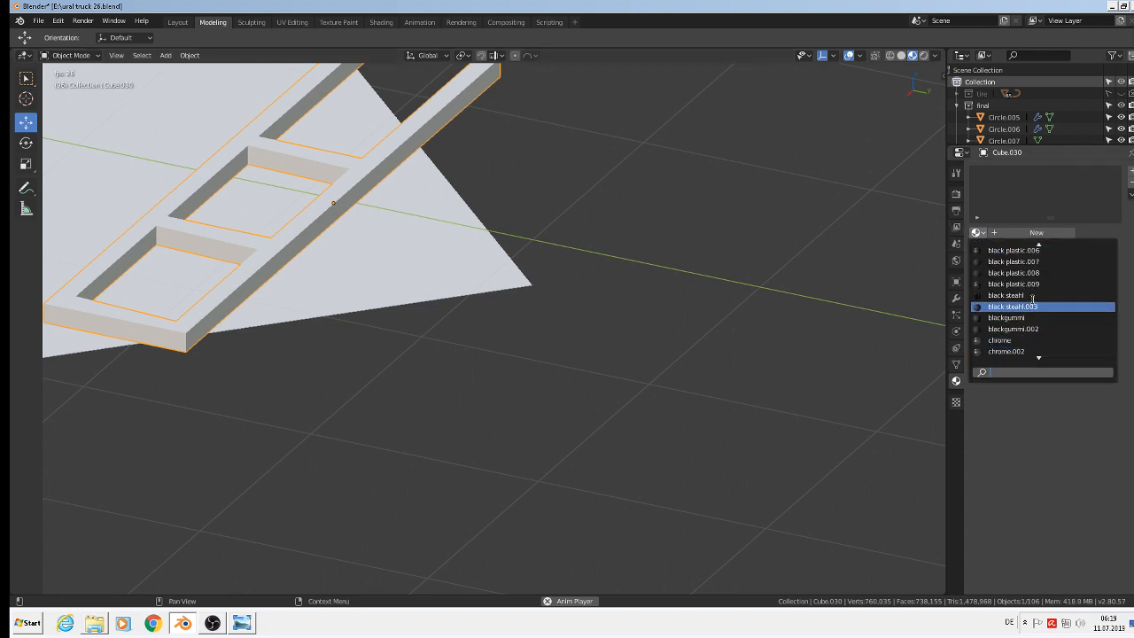
{"action": "left_click", "coordinate": [1028, 295]}
Move the chassis frame about -2.53 m along Y back into place under the truck
{"action": "scroll", "coordinate": [456, 257], "scroll_direction": "down", "scroll_amount": 5}
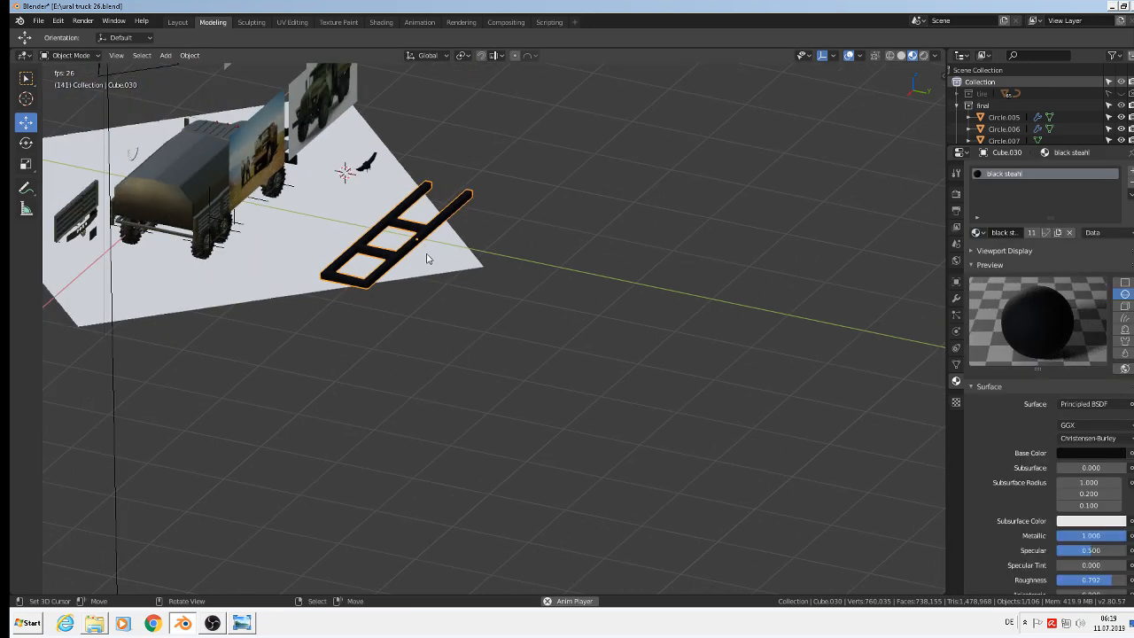
{"action": "left_click", "coordinate": [410, 239]}
{"action": "left_click", "coordinate": [338, 272]}
{"action": "key", "text": "space"}
{"action": "left_click_drag", "start_coordinate": [449, 252], "coordinate": [263, 221]}
Select the front bumper, shift it slightly forward and raise it about 0.0156 m to fit the frame rails' front ends
{"action": "key", "text": "KP_1"}
{"action": "scroll", "coordinate": [260, 215], "scroll_direction": "up", "scroll_amount": 3}
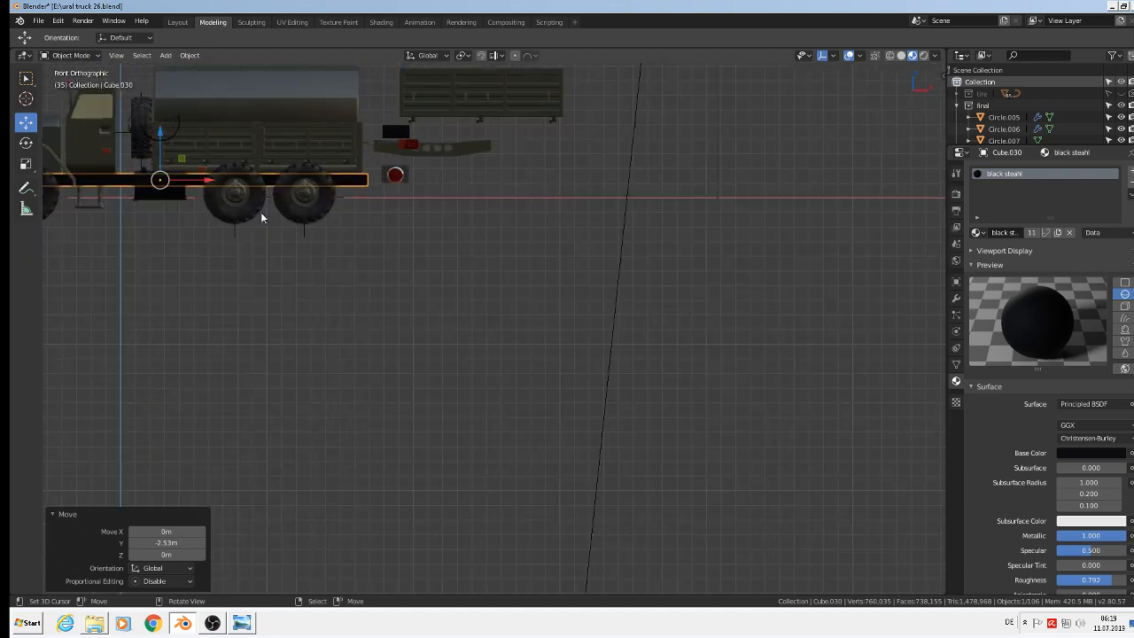
{"action": "middle_click_drag", "start_coordinate": [152, 164], "coordinate": [744, 222], "text": "shift"}
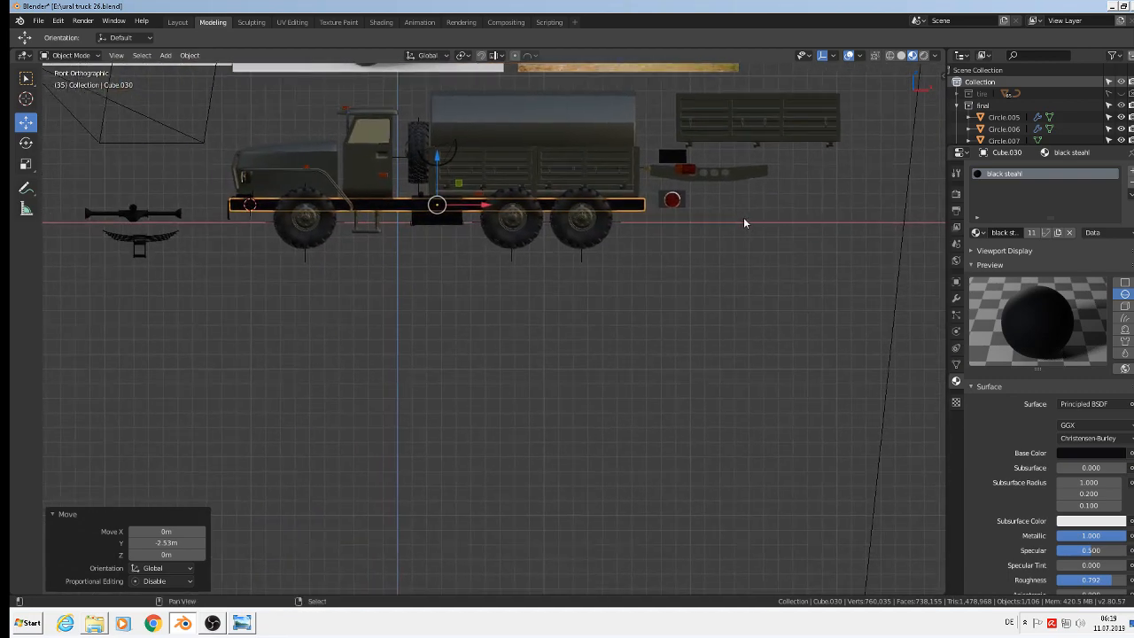
{"action": "scroll", "coordinate": [594, 207], "scroll_direction": "up", "scroll_amount": 2}
{"action": "middle_click_drag", "start_coordinate": [306, 208], "coordinate": [351, 239]}
{"action": "scroll", "coordinate": [112, 227], "scroll_direction": "up", "scroll_amount": 4}
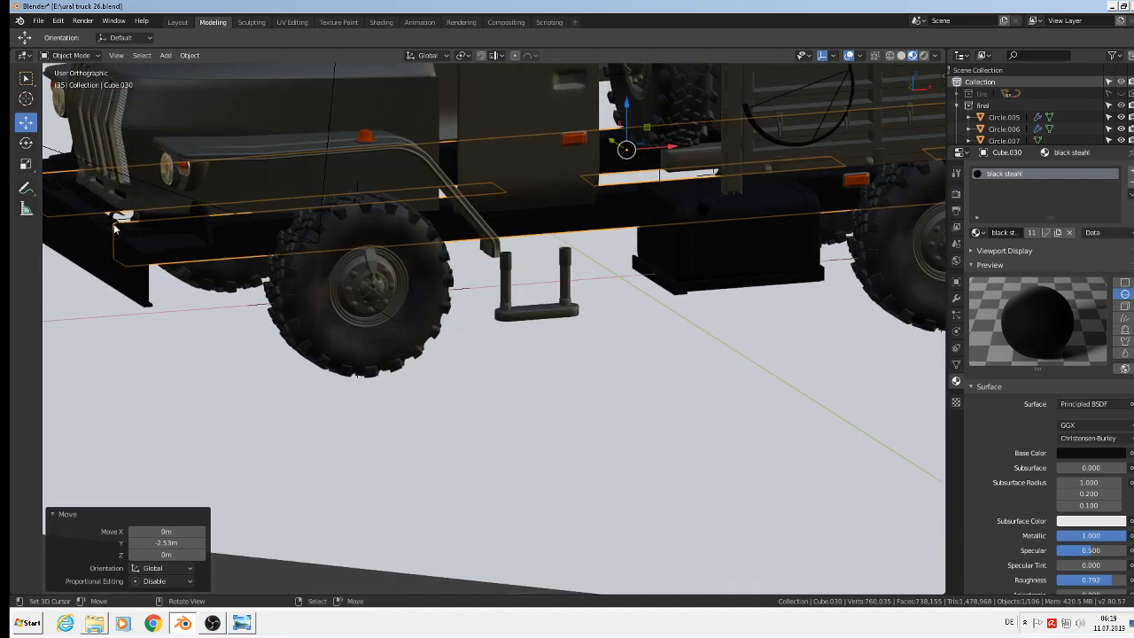
{"action": "middle_click_drag", "start_coordinate": [115, 228], "coordinate": [137, 277]}
{"action": "scroll", "coordinate": [173, 243], "scroll_direction": "up", "scroll_amount": 1}
{"action": "scroll", "coordinate": [129, 316], "scroll_direction": "up", "scroll_amount": 2}
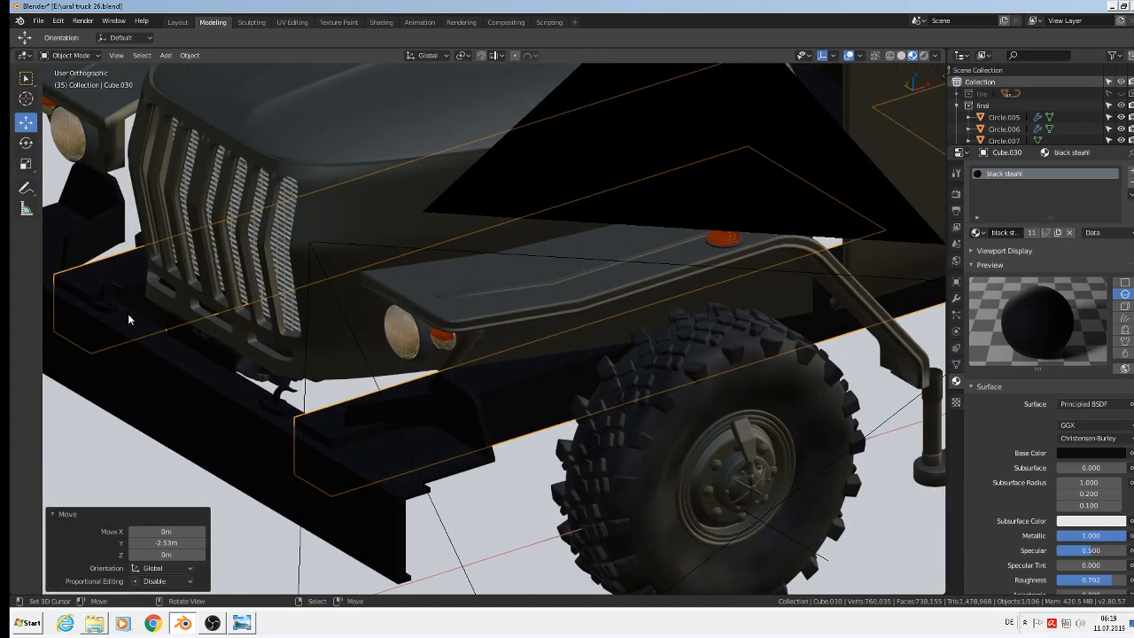
{"action": "middle_click_drag", "start_coordinate": [317, 156], "coordinate": [401, 492], "text": "shift"}
{"action": "right_click", "coordinate": [316, 361]}
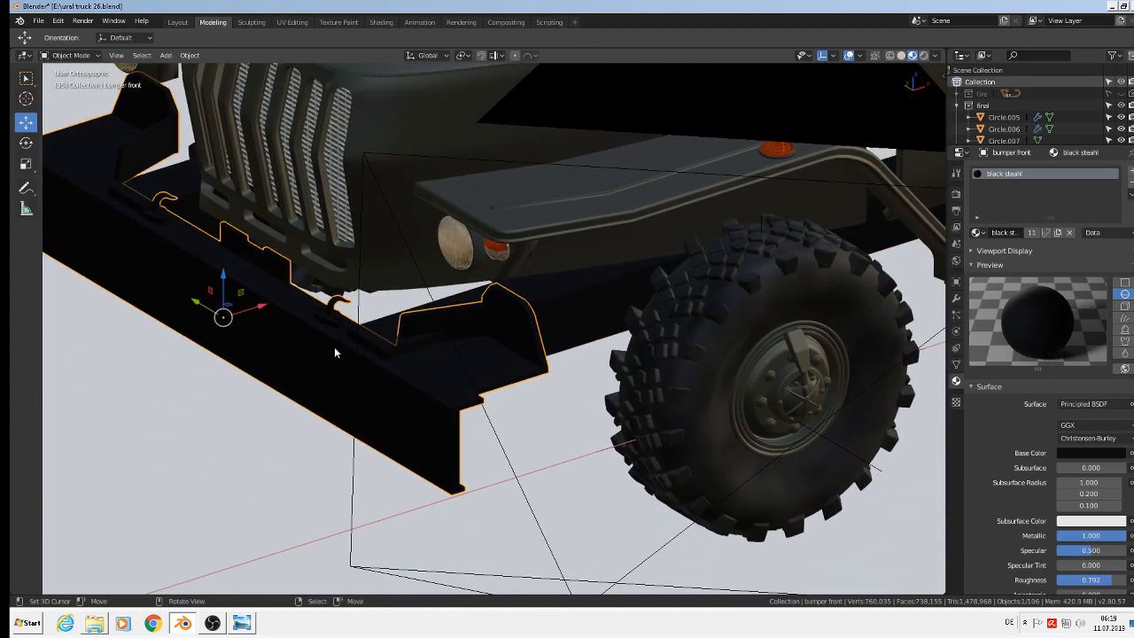
{"action": "left_click_drag", "start_coordinate": [258, 308], "coordinate": [215, 276]}
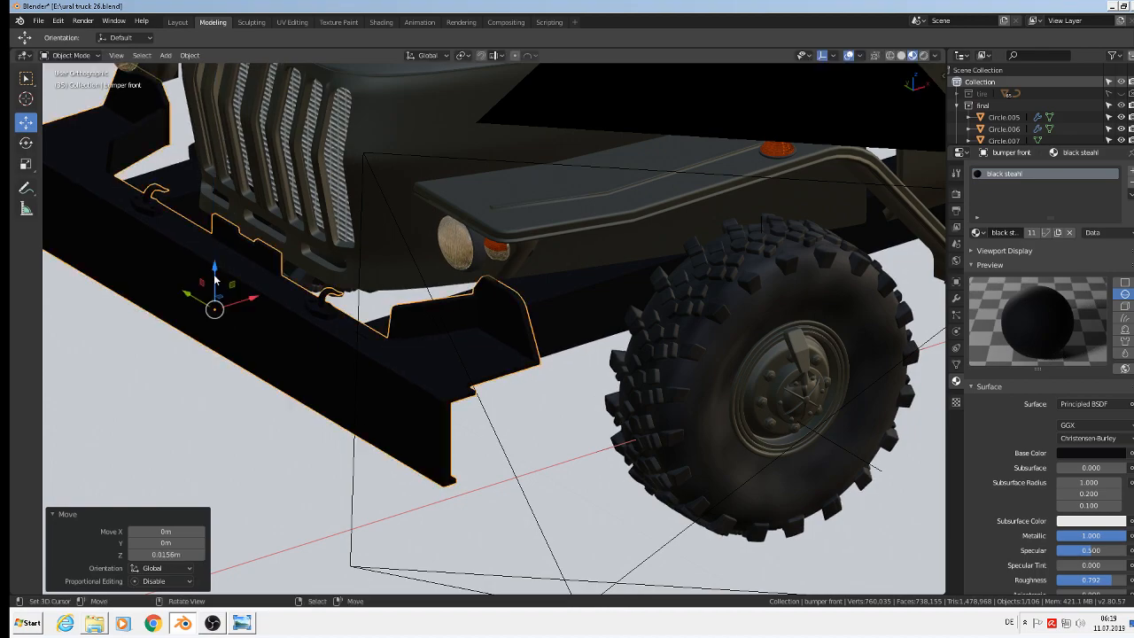
Check the truck from several sides, clear the object selection and save the file
{"action": "scroll", "coordinate": [281, 333], "scroll_direction": "down", "scroll_amount": 5}
{"action": "key", "text": "a"}
{"action": "scroll", "coordinate": [397, 393], "scroll_direction": "down", "scroll_amount": 4}
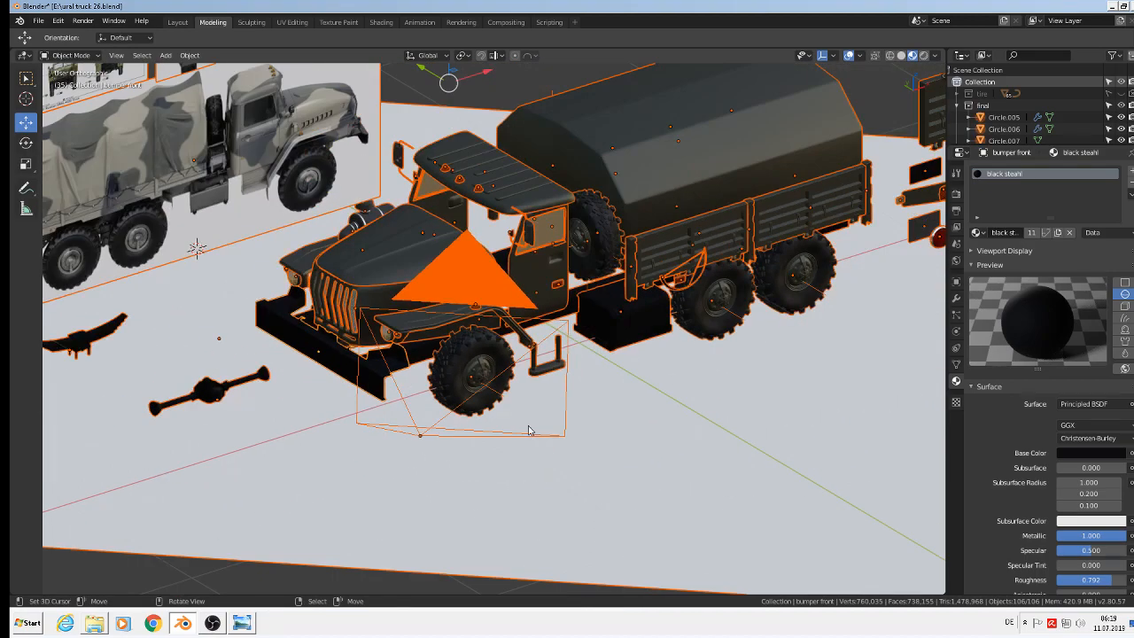
{"action": "middle_click_drag", "start_coordinate": [532, 431], "coordinate": [722, 404]}
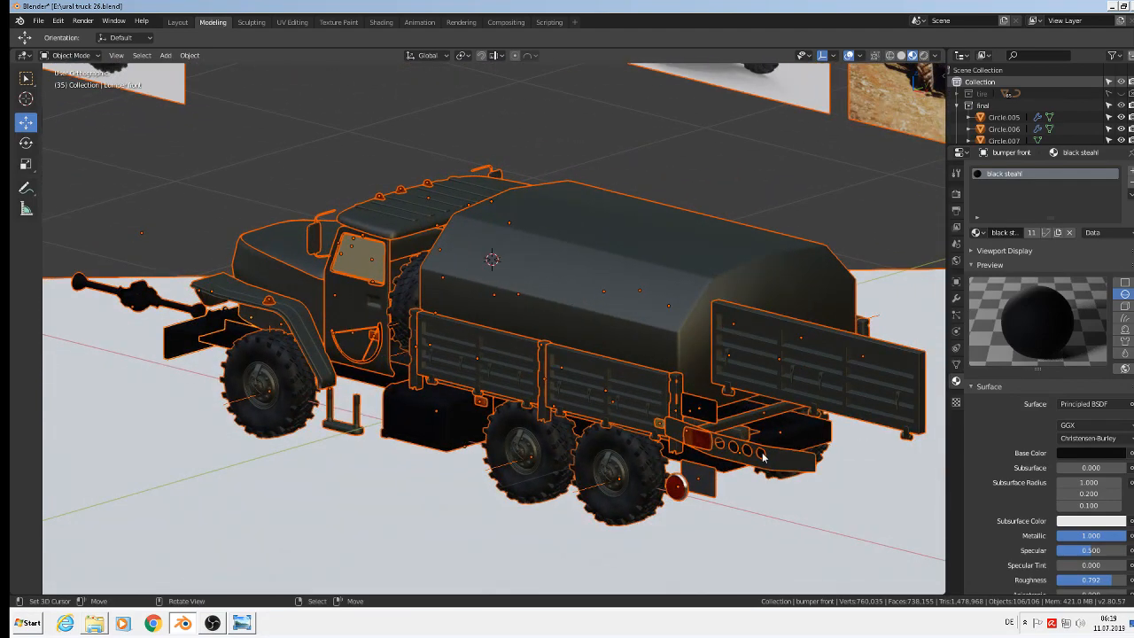
{"action": "scroll", "coordinate": [726, 474], "scroll_direction": "up", "scroll_amount": 2}
{"action": "scroll", "coordinate": [775, 449], "scroll_direction": "down", "scroll_amount": 4}
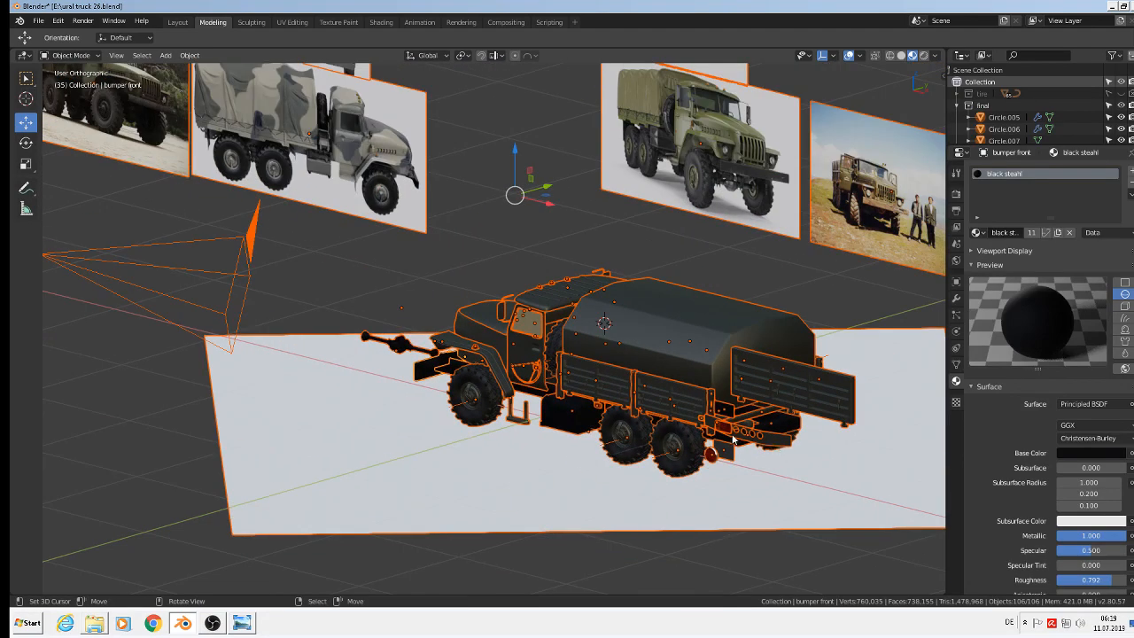
{"action": "key", "text": "alt+a"}
{"action": "middle_click_drag", "start_coordinate": [608, 399], "coordinate": [718, 381]}
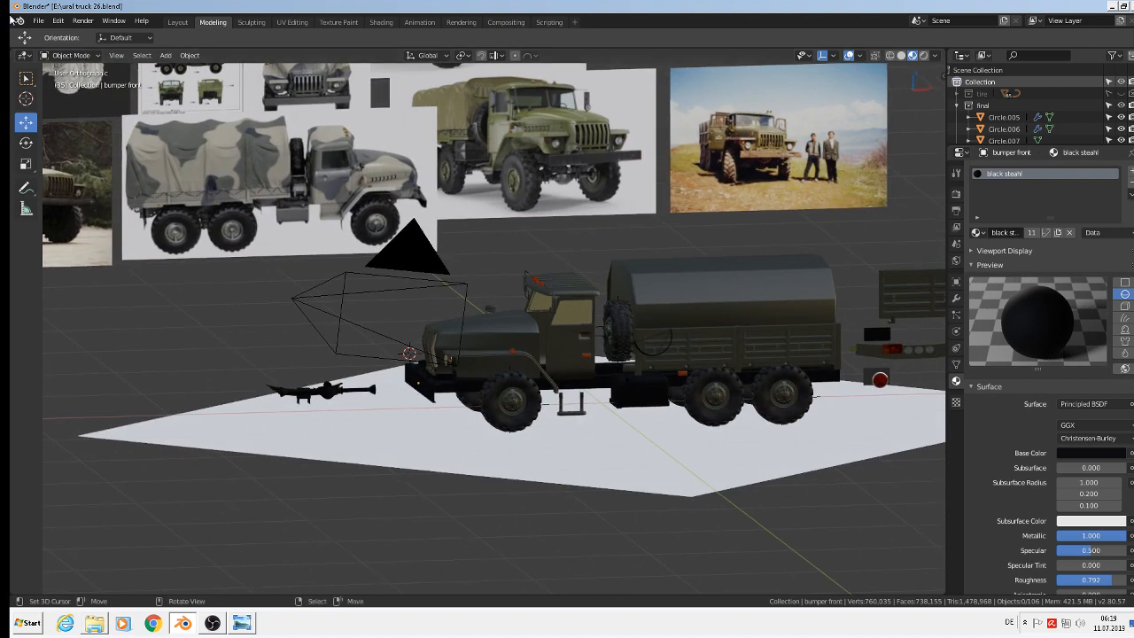
{"action": "left_click", "coordinate": [38, 20]}
{"action": "left_click", "coordinate": [57, 111]}
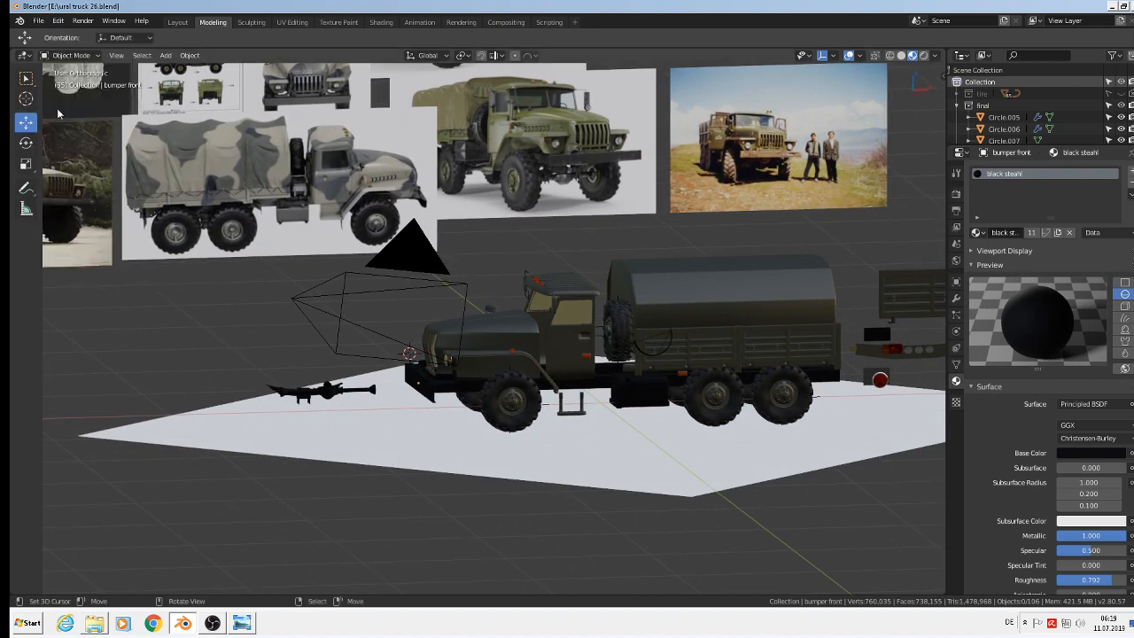
In front view, place the 3D cursor behind the cab just below the roof's rear edge and add a cube there
{"action": "key", "text": "KP_1"}
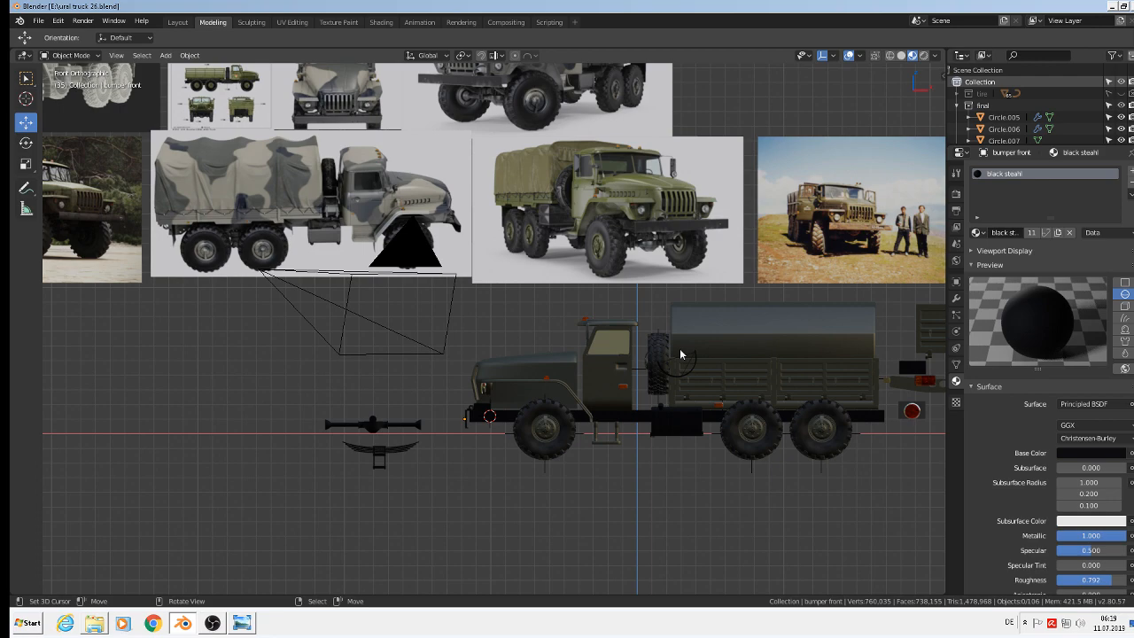
{"action": "scroll", "coordinate": [612, 464], "scroll_direction": "up", "scroll_amount": 1}
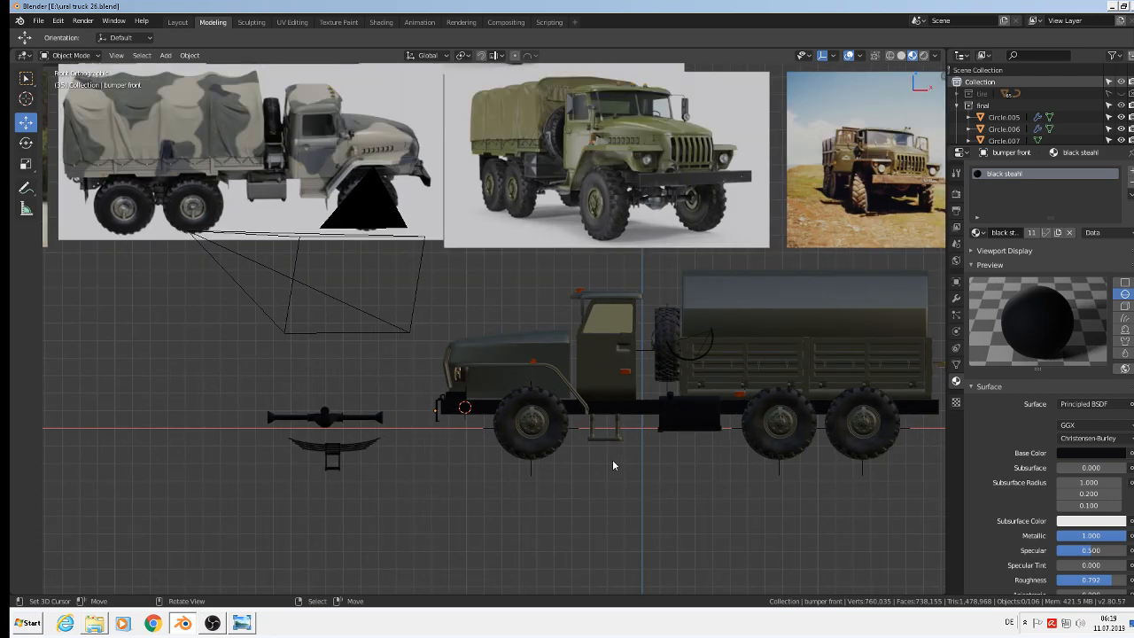
{"action": "scroll", "coordinate": [646, 306], "scroll_direction": "up", "scroll_amount": 7}
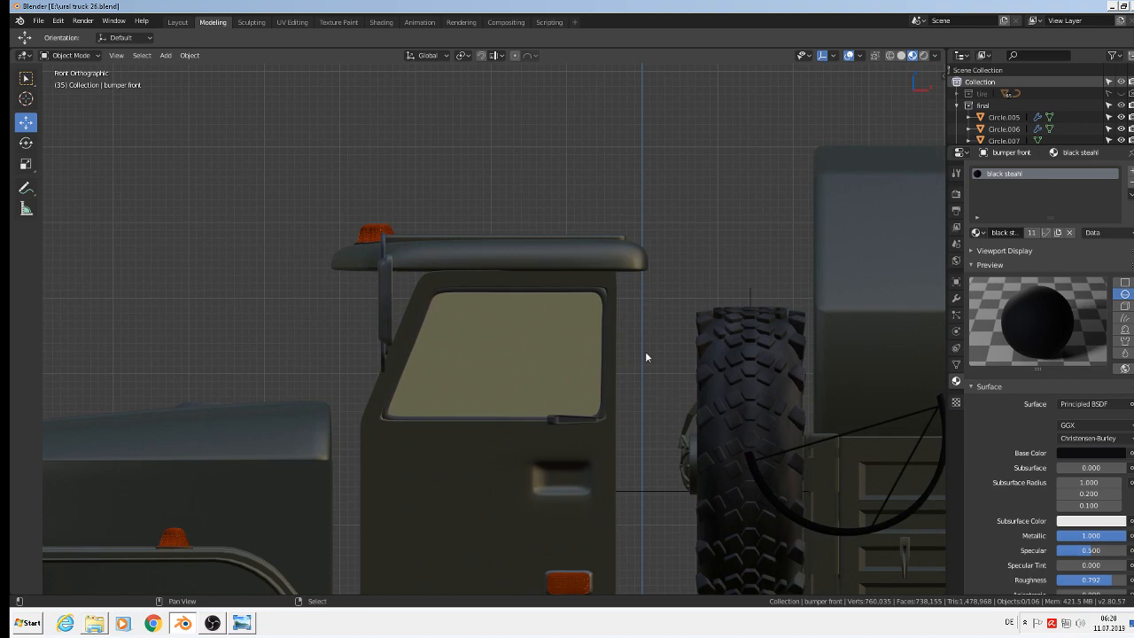
{"action": "middle_click_drag", "start_coordinate": [645, 350], "coordinate": [417, 131], "text": "shift"}
{"action": "scroll", "coordinate": [416, 131], "scroll_direction": "down", "scroll_amount": 1}
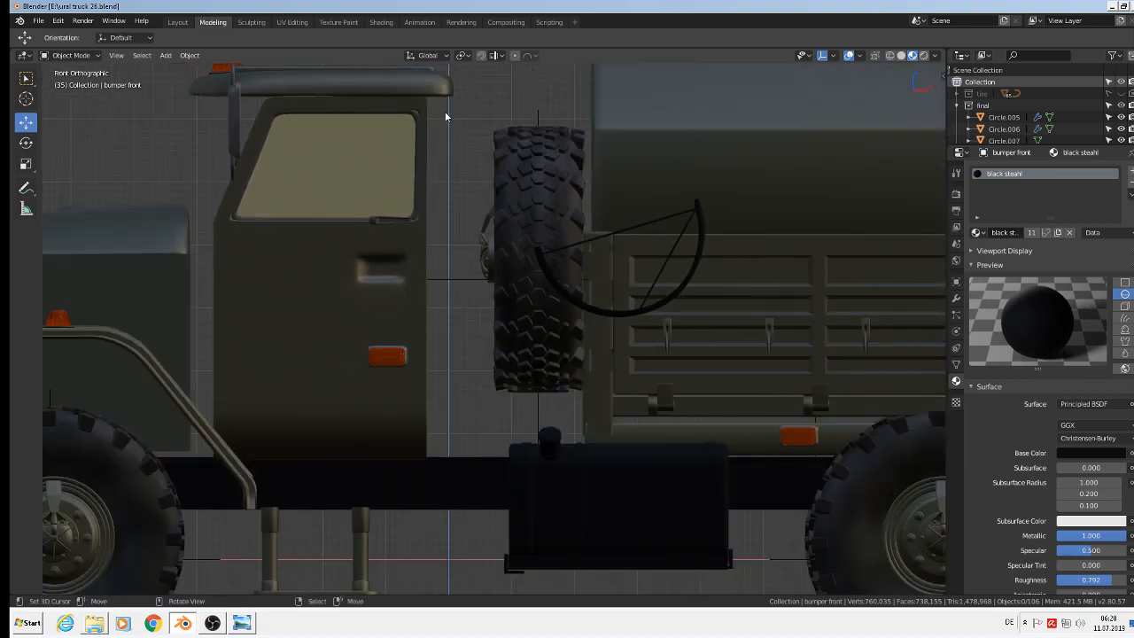
{"action": "left_click", "coordinate": [444, 106]}
{"action": "left_click", "coordinate": [168, 55]}
{"action": "mouse_move", "coordinate": [183, 71]}
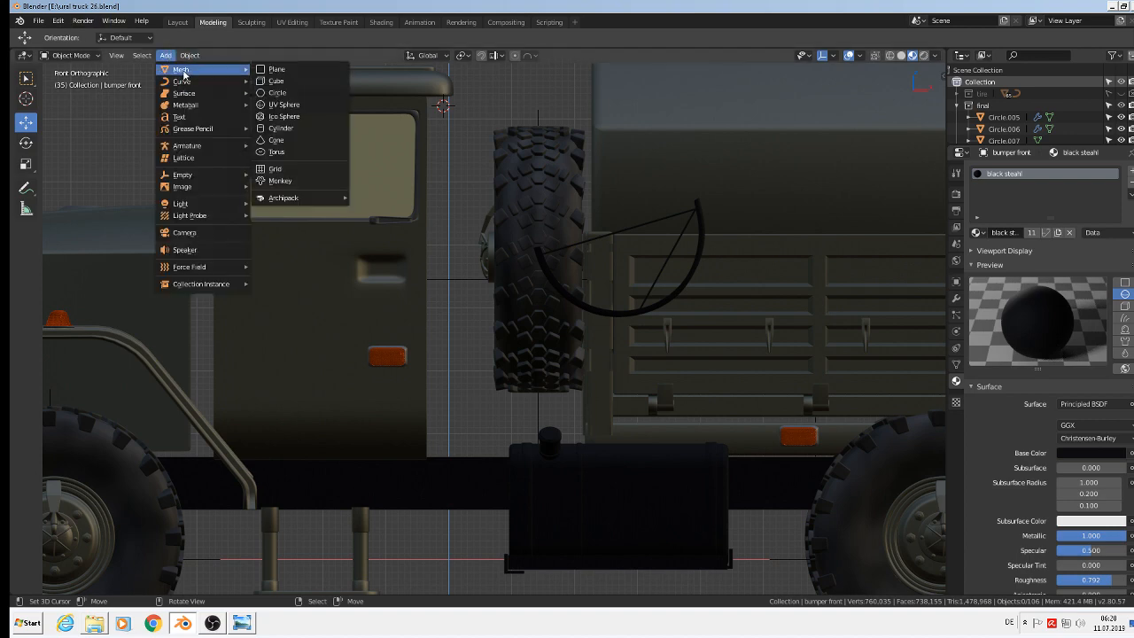
{"action": "left_click", "coordinate": [276, 81]}
Scale the new cube down to a magnitude of about 0.016 and move it about -0.0084 m along X against the cab's rear
{"action": "key", "text": "s"}
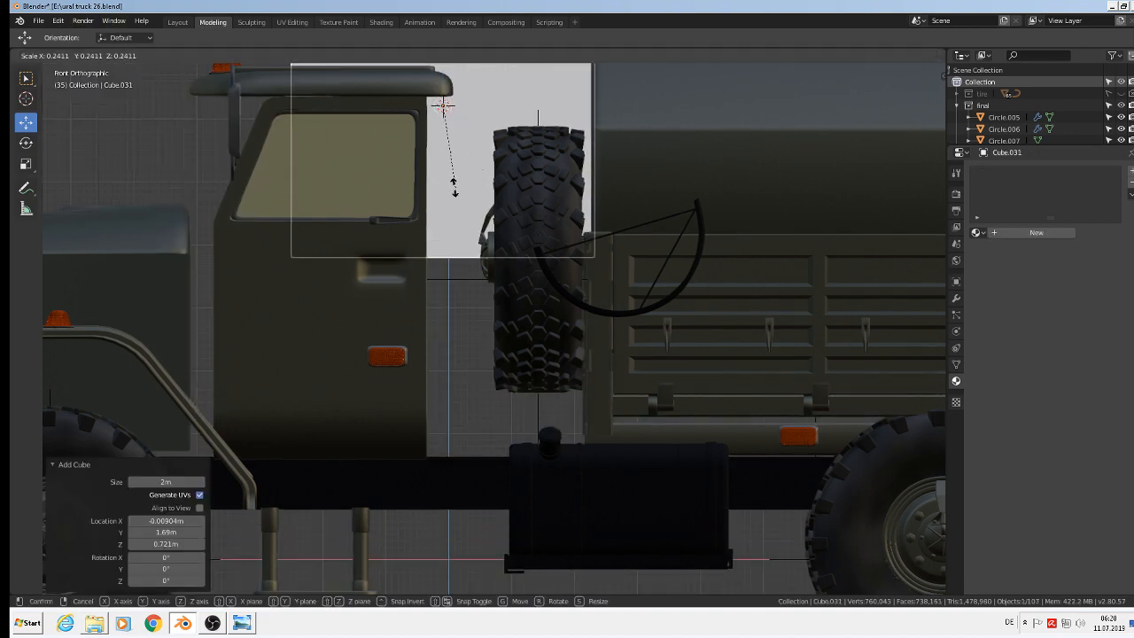
{"action": "left_click", "coordinate": [442, 104]}
{"action": "key", "text": "g"}
{"action": "key", "text": "x"}
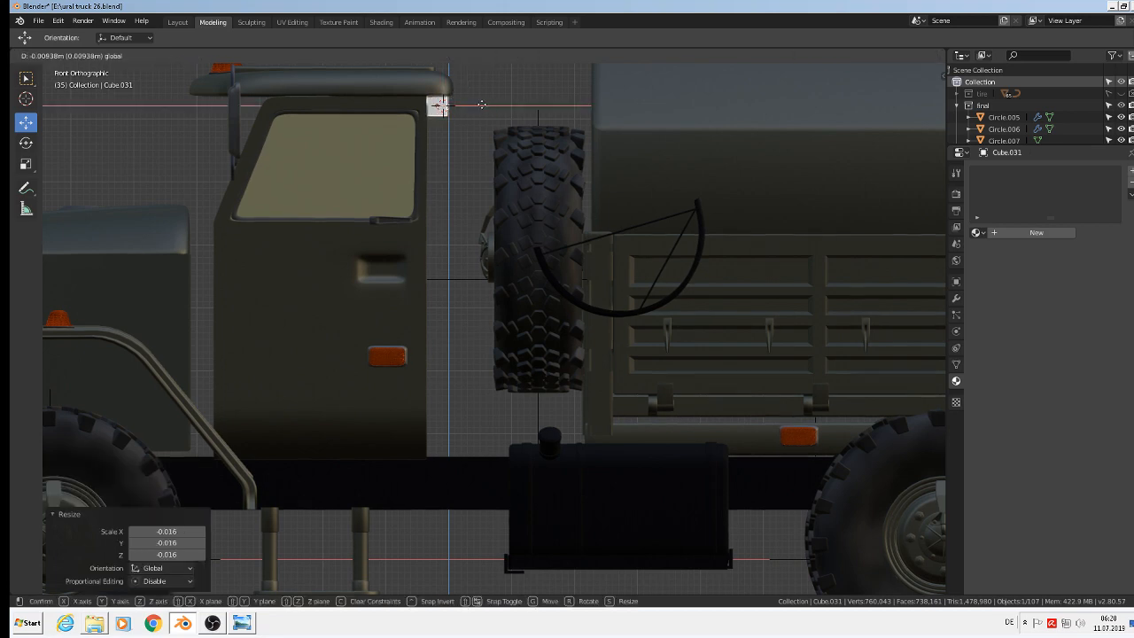
{"action": "left_click", "coordinate": [479, 107]}
With X-ray on, move the cube's lower vertices about -0.574 m along Z to stretch it into a post reaching the frame
{"action": "scroll", "coordinate": [480, 279], "scroll_direction": "down", "scroll_amount": 4}
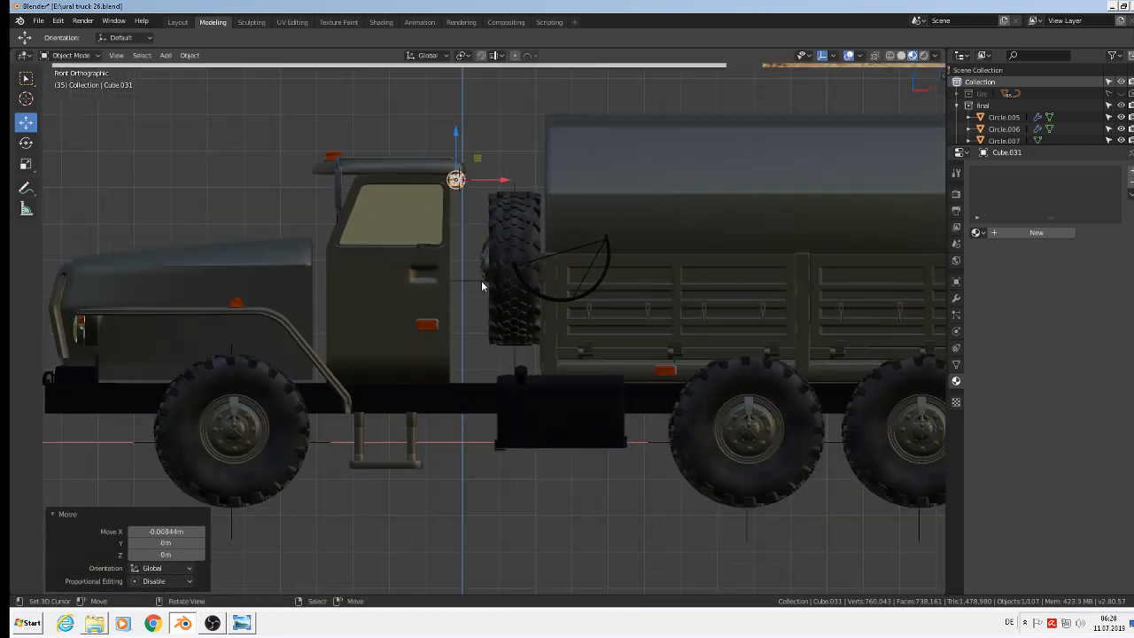
{"action": "key", "text": "Tab"}
{"action": "scroll", "coordinate": [451, 181], "scroll_direction": "up", "scroll_amount": 4}
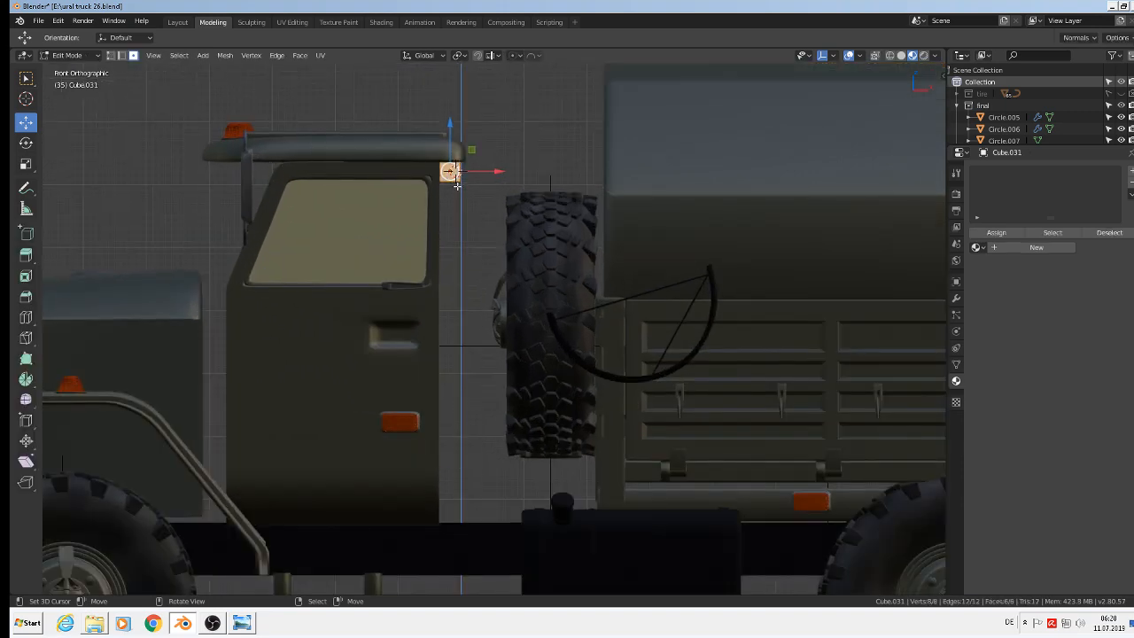
{"action": "key", "text": "alt+a"}
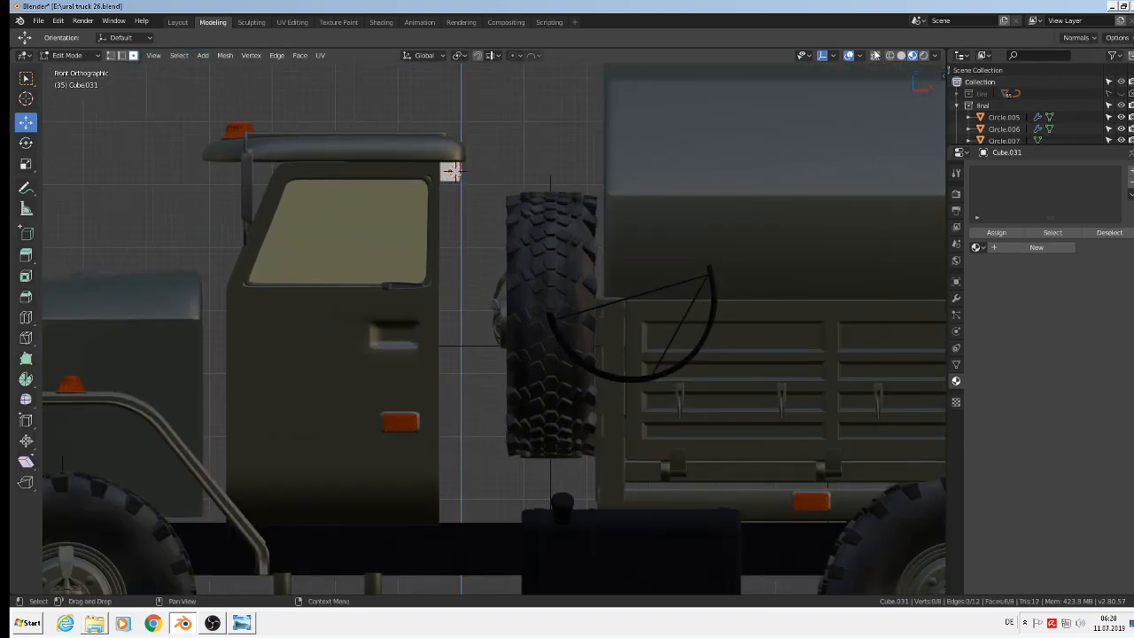
{"action": "left_click", "coordinate": [110, 55]}
{"action": "key", "text": "c"}
{"action": "left_click_drag", "start_coordinate": [470, 186], "coordinate": [470, 509]}
{"action": "right_click", "coordinate": [441, 186]}
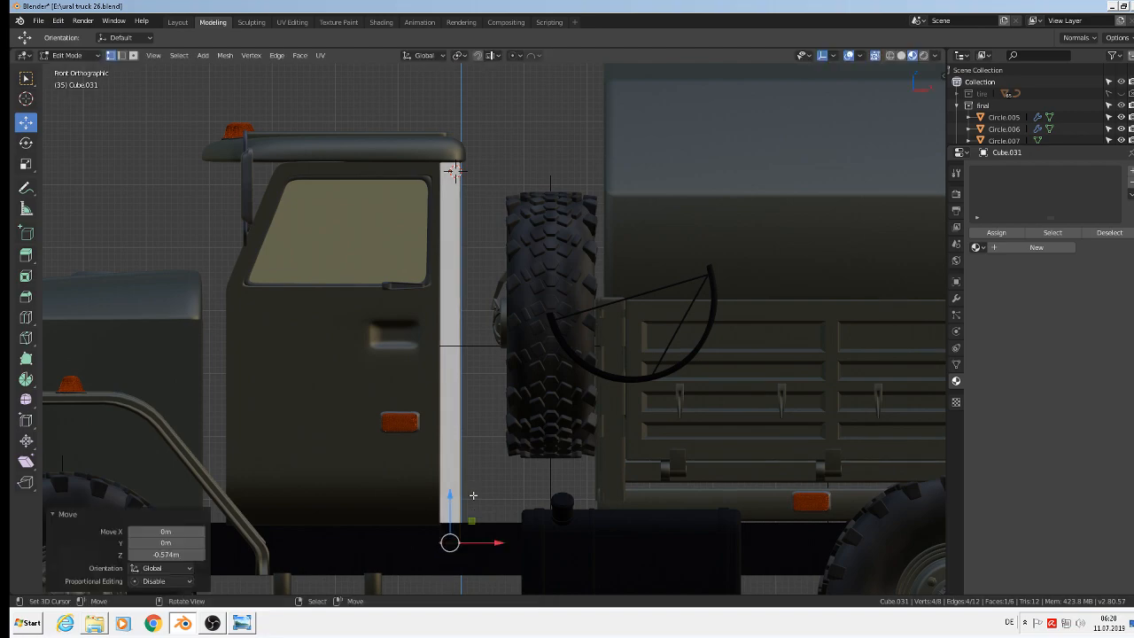
Return to Object Mode and move the post about -3.35 m along Y, clear of the truck's other side
{"action": "middle_click_drag", "start_coordinate": [472, 436], "coordinate": [531, 544]}
{"action": "scroll", "coordinate": [420, 484], "scroll_direction": "down", "scroll_amount": 8}
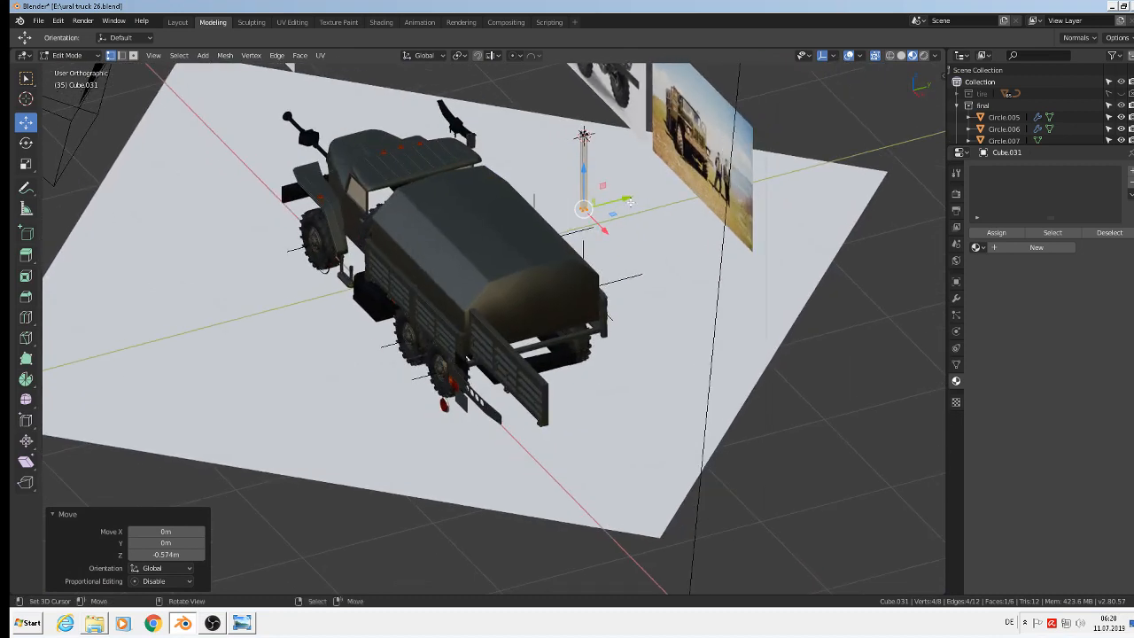
{"action": "left_click", "coordinate": [629, 202]}
{"action": "key", "text": "Tab"}
{"action": "left_click_drag", "start_coordinate": [621, 128], "coordinate": [181, 229]}
{"action": "middle_click_drag", "start_coordinate": [182, 334], "coordinate": [344, 356], "text": "shift"}
{"action": "scroll", "coordinate": [319, 252], "scroll_direction": "up", "scroll_amount": 4}
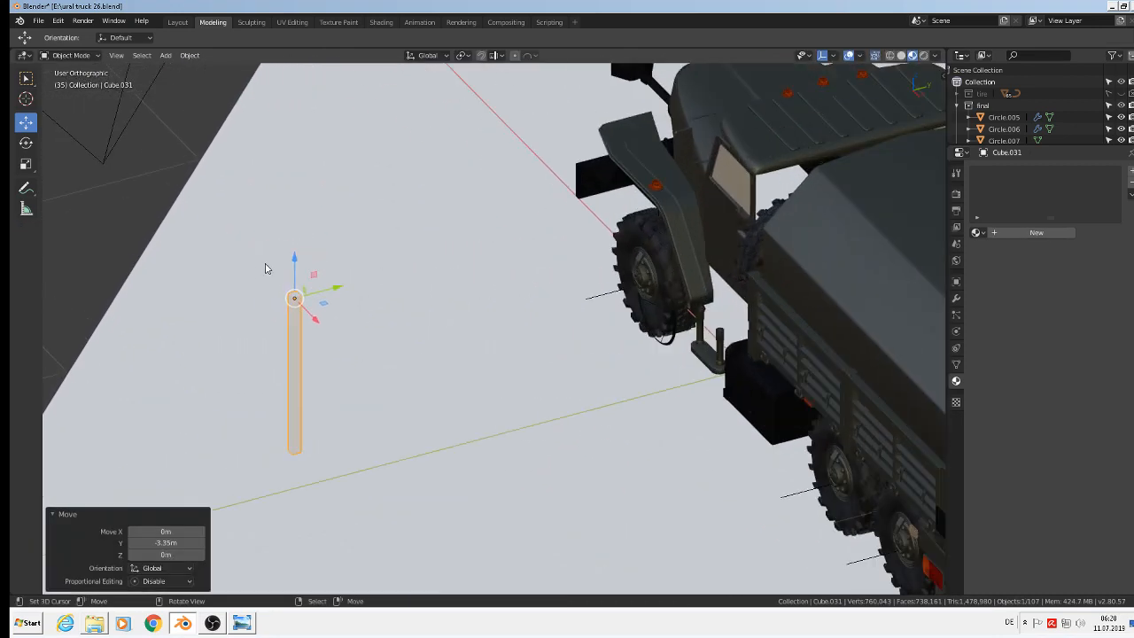
{"action": "middle_click_drag", "start_coordinate": [265, 267], "coordinate": [229, 221]}
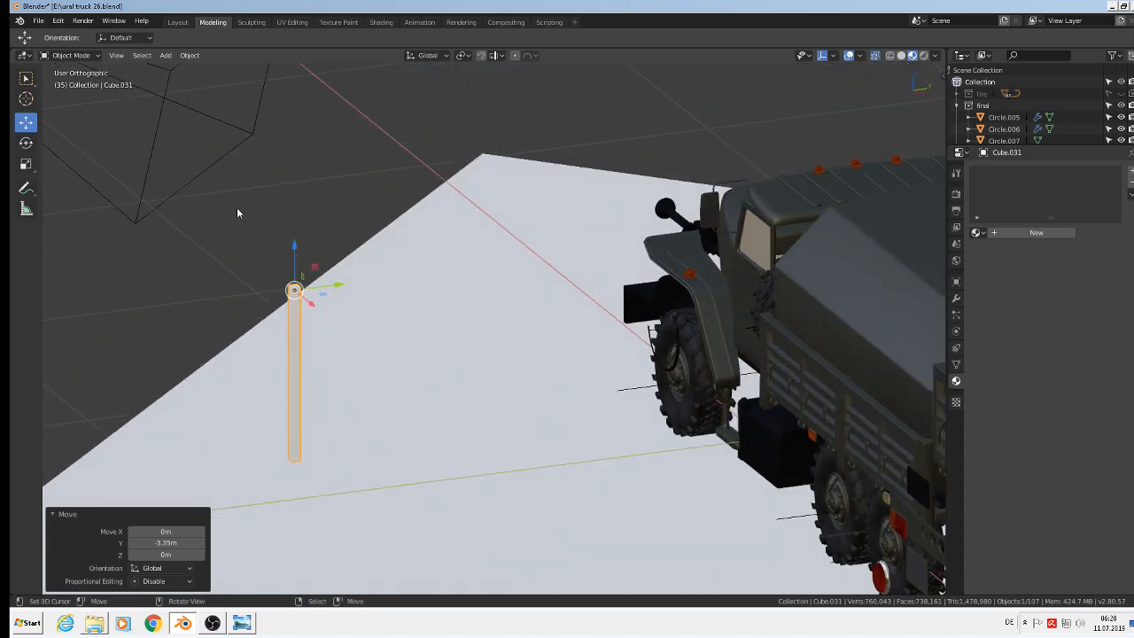
In right view, select the post's vertical edge on its +Y side in edge mode and snap the 3D cursor to it
{"action": "key", "text": "KP_3"}
{"action": "scroll", "coordinate": [344, 319], "scroll_direction": "up", "scroll_amount": 2}
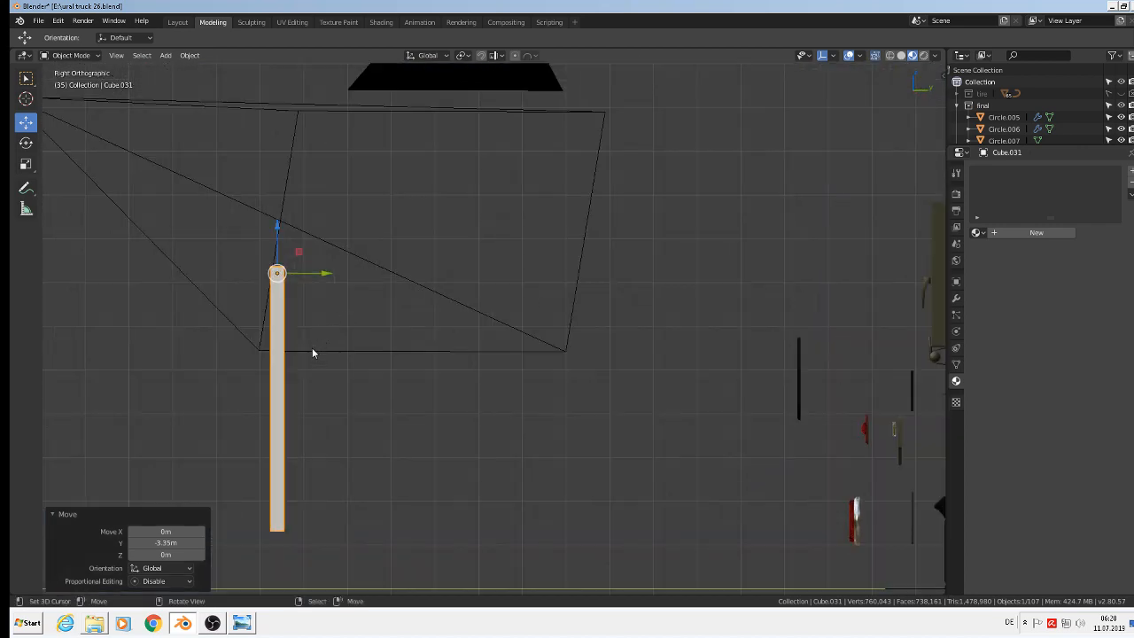
{"action": "middle_click_drag", "start_coordinate": [312, 351], "coordinate": [585, 190], "text": "shift"}
{"action": "scroll", "coordinate": [535, 211], "scroll_direction": "up", "scroll_amount": 1}
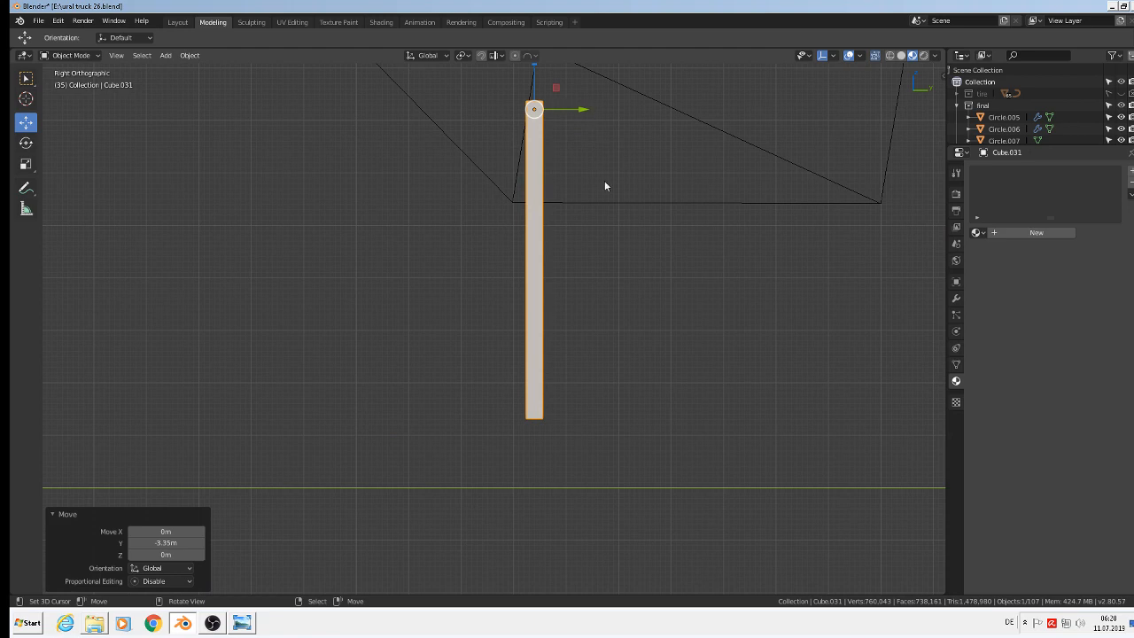
{"action": "key", "text": "Tab"}
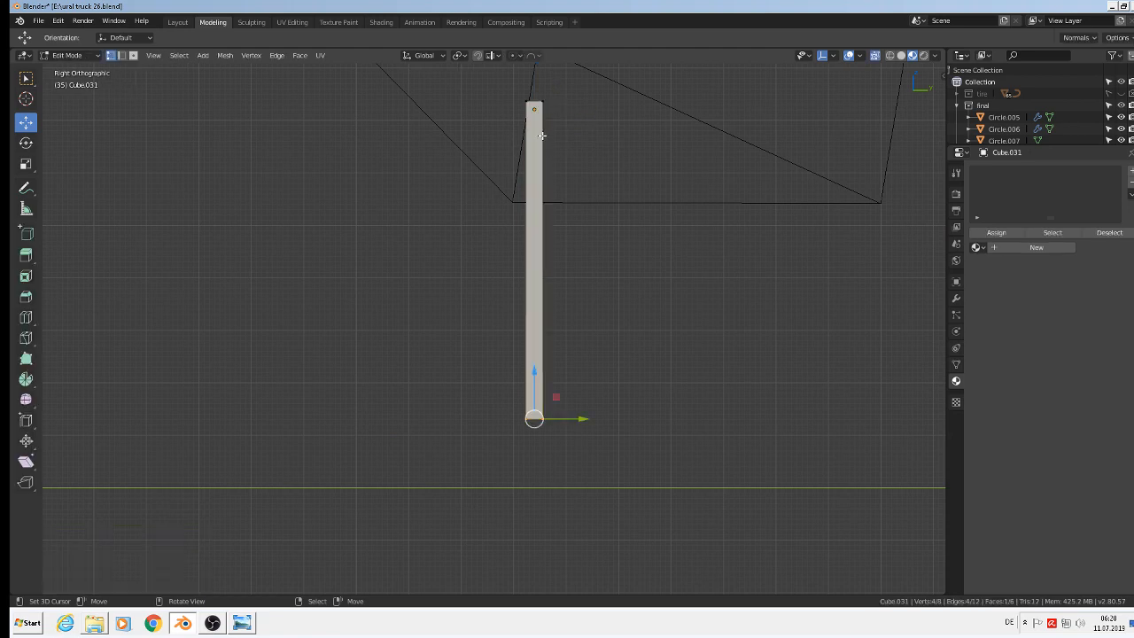
{"action": "key", "text": "alt+a"}
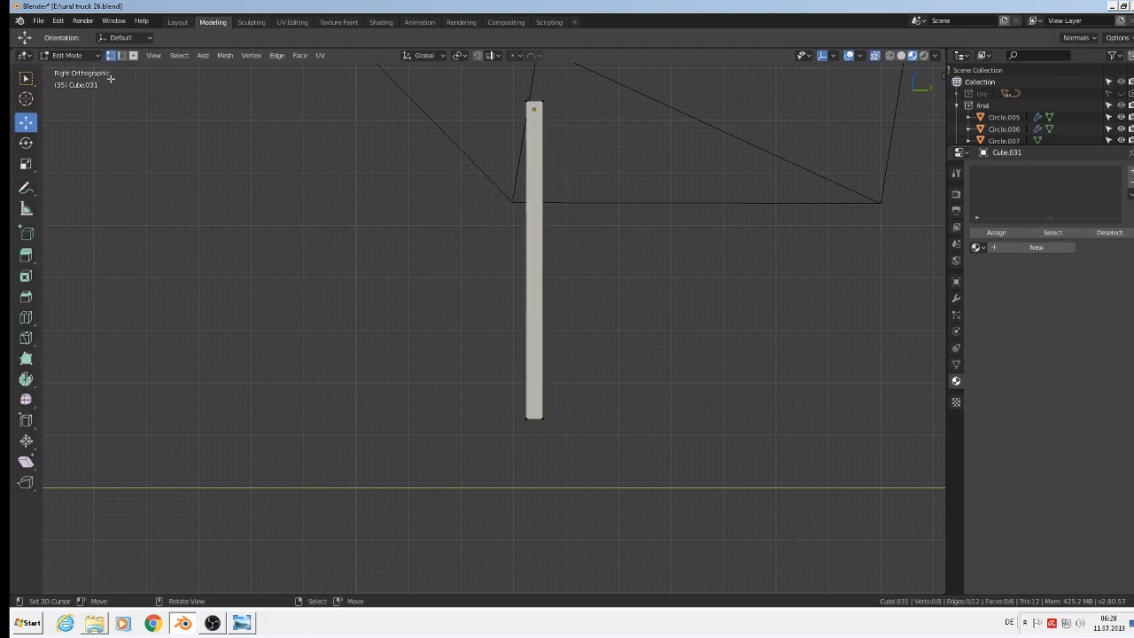
{"action": "left_click", "coordinate": [121, 55]}
{"action": "left_click", "coordinate": [540, 242]}
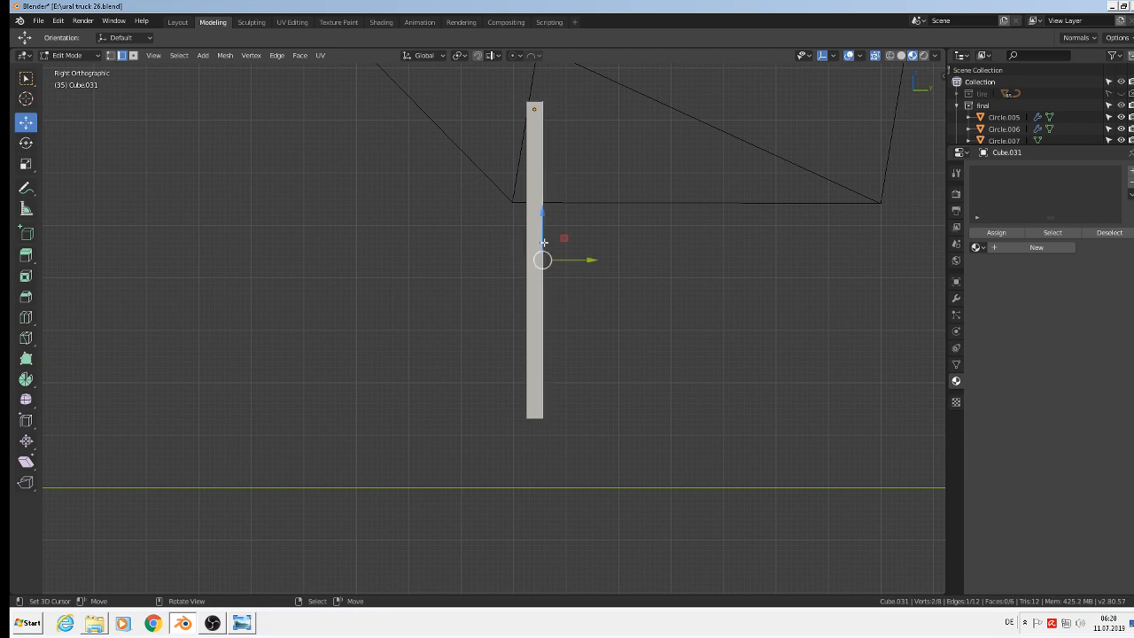
{"action": "scroll", "coordinate": [543, 257], "scroll_direction": "up", "scroll_amount": 3}
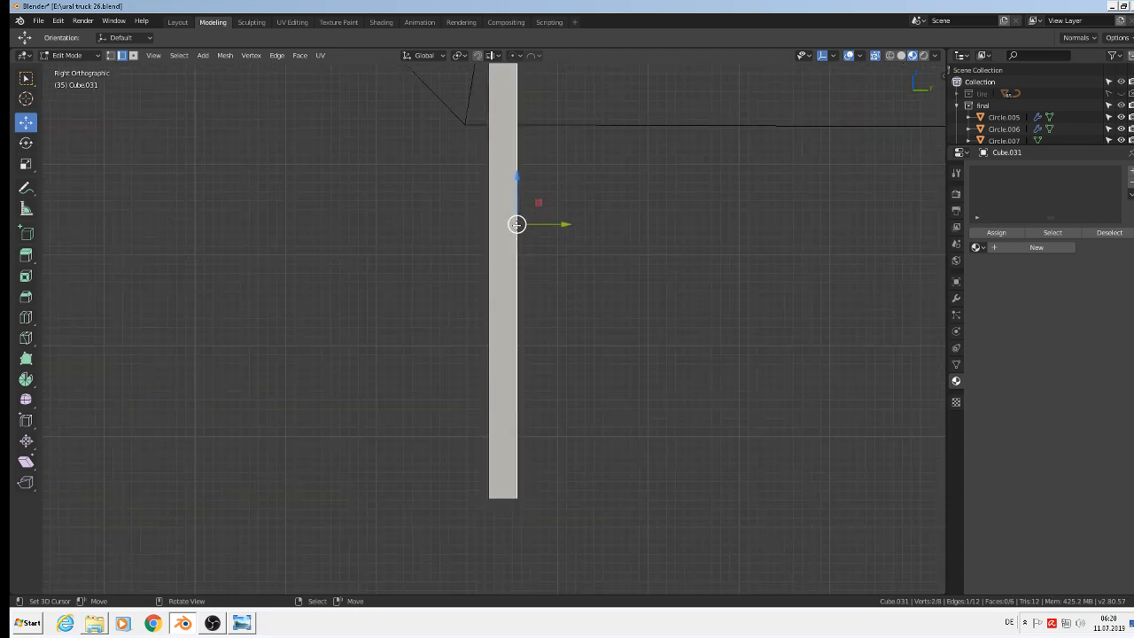
{"action": "key", "text": "shift+s"}
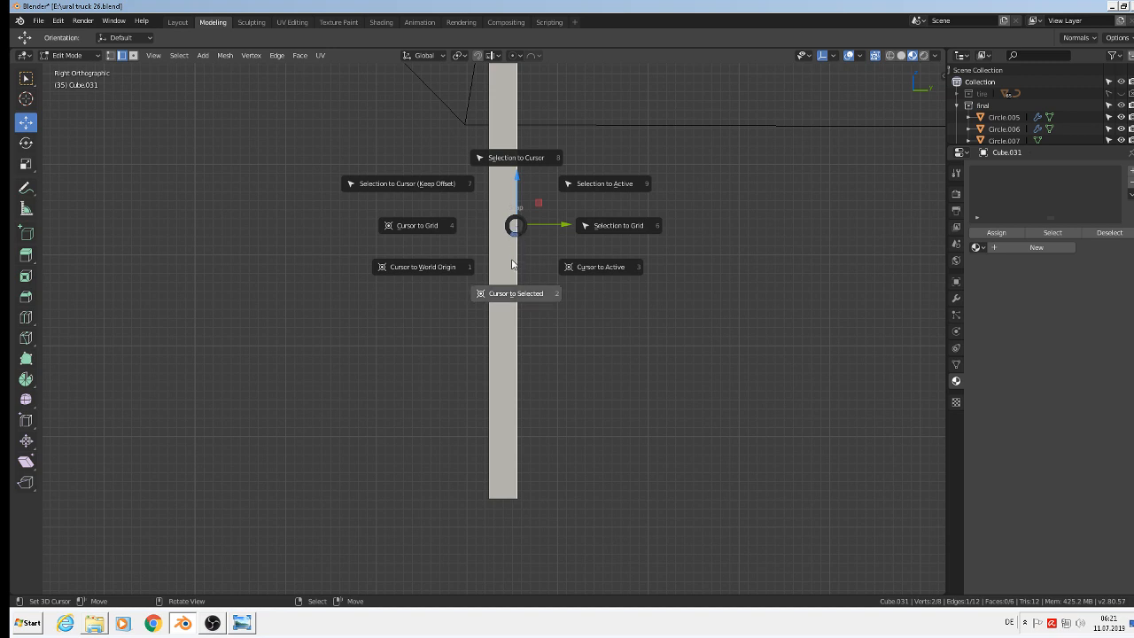
{"action": "left_click", "coordinate": [504, 295]}
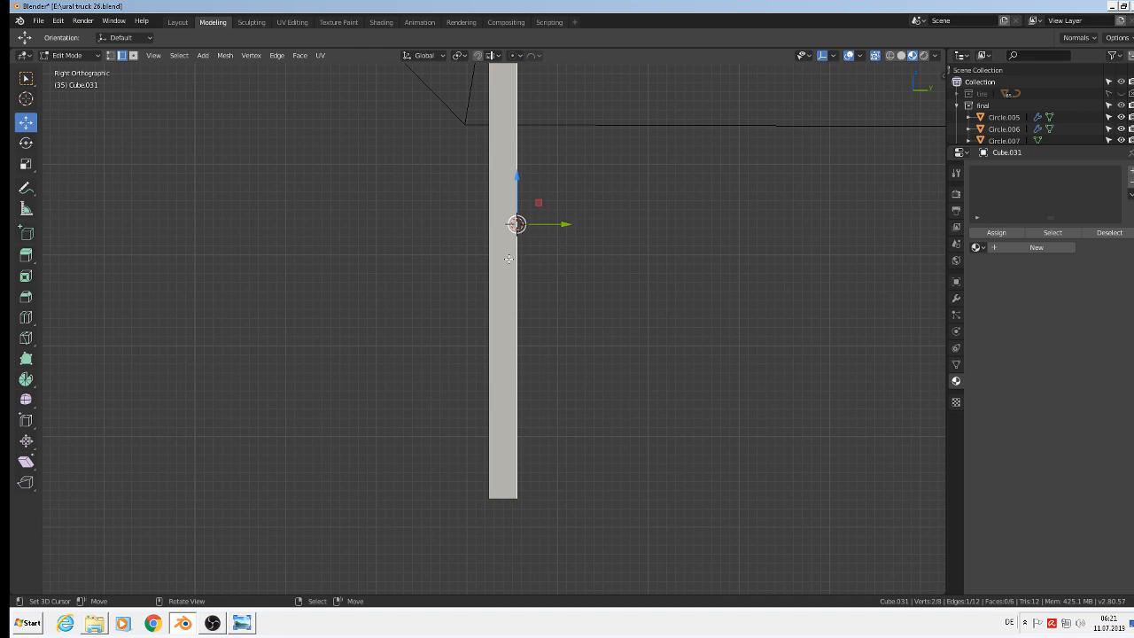
Return to Object Mode and set the post's origin to the 3D cursor
{"action": "key", "text": "Tab"}
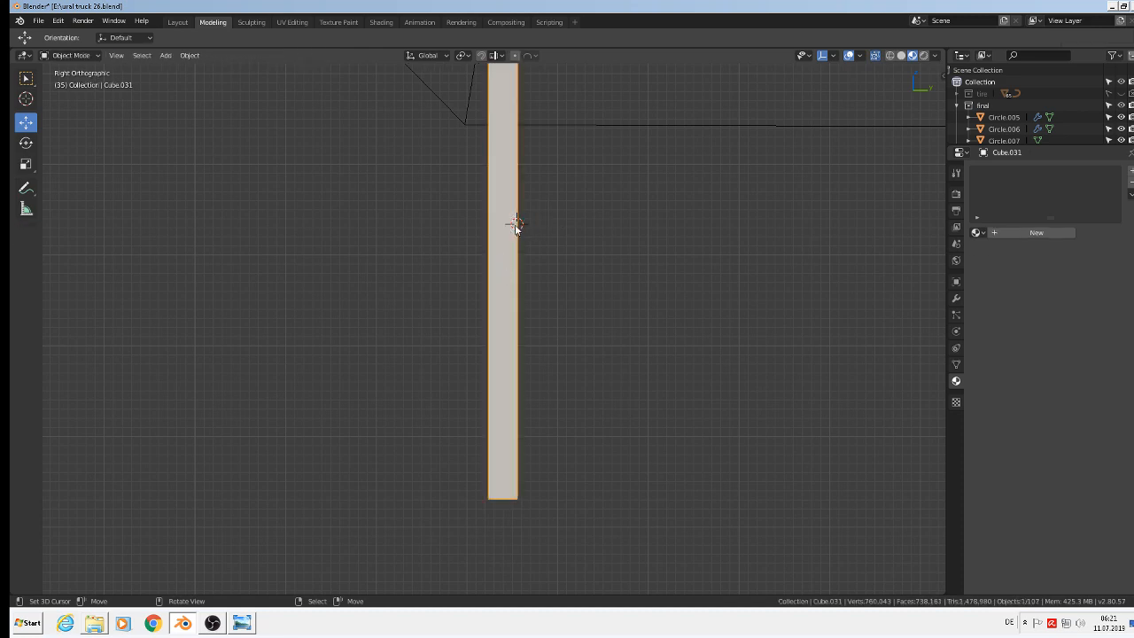
{"action": "left_click", "coordinate": [189, 56]}
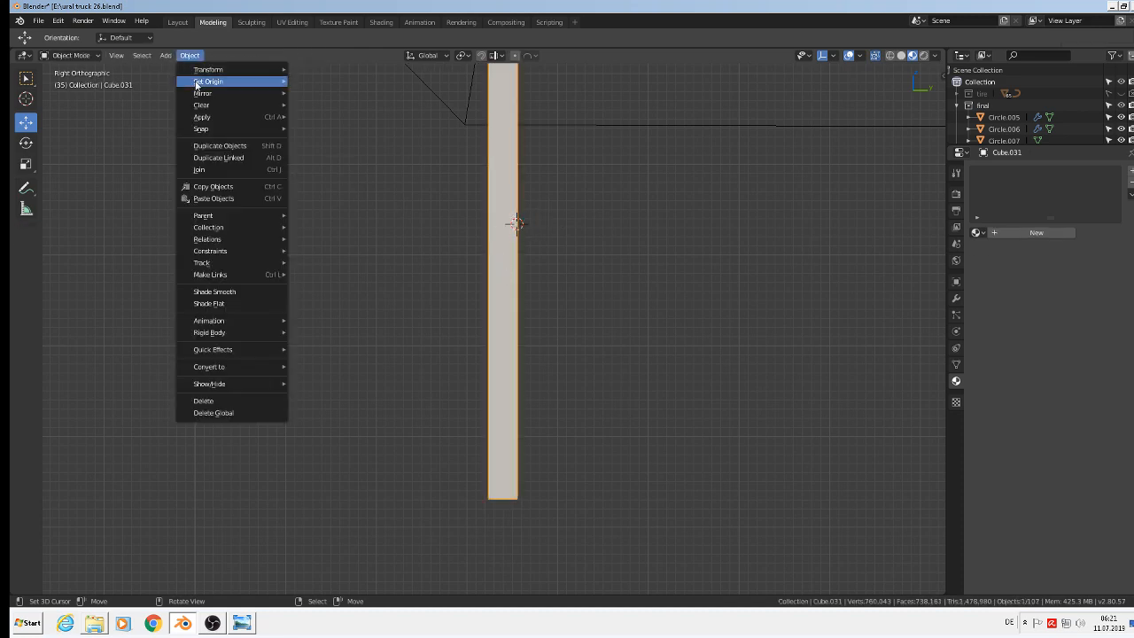
{"action": "mouse_move", "coordinate": [195, 82]}
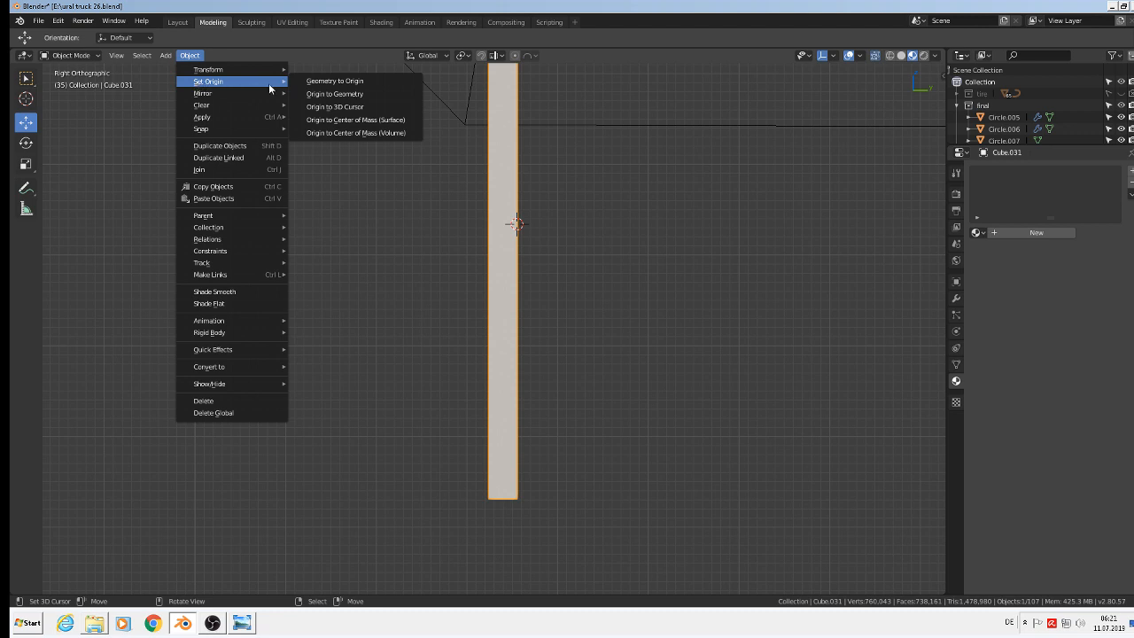
{"action": "left_click", "coordinate": [337, 107]}
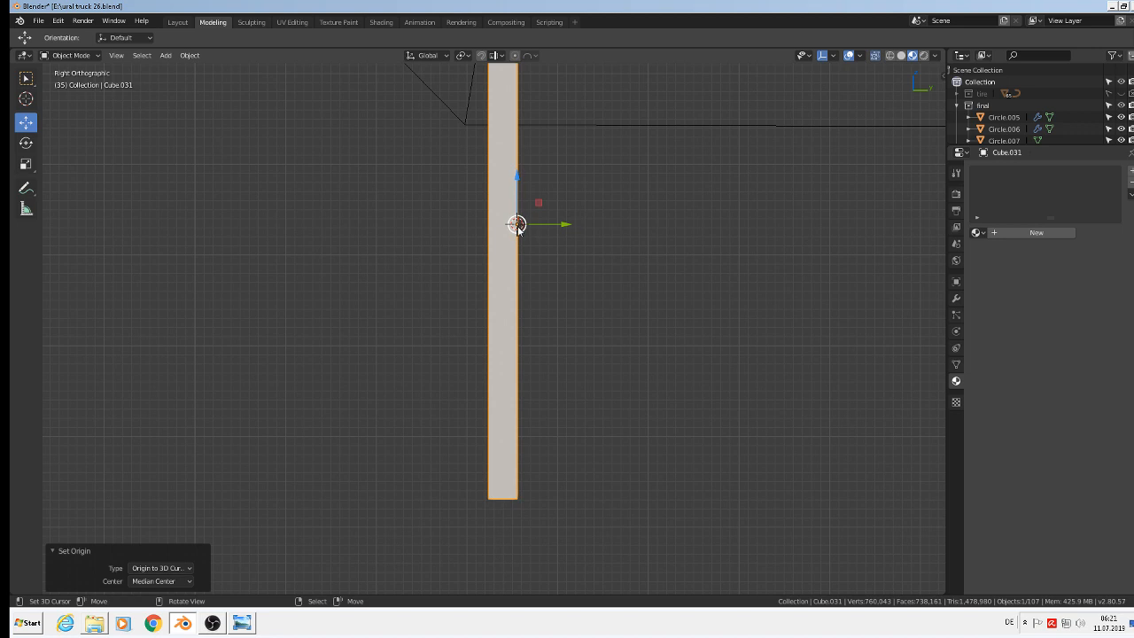
Add a Mirror modifier to the post and mirror it across Y instead of X
{"action": "left_click", "coordinate": [957, 299]}
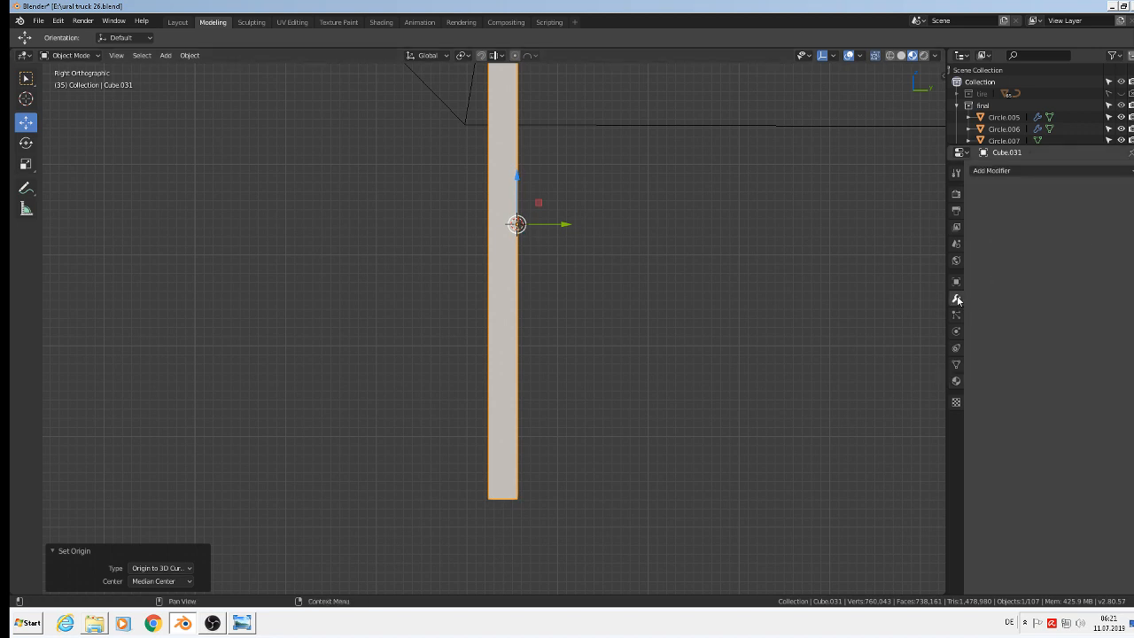
{"action": "left_click", "coordinate": [1005, 171]}
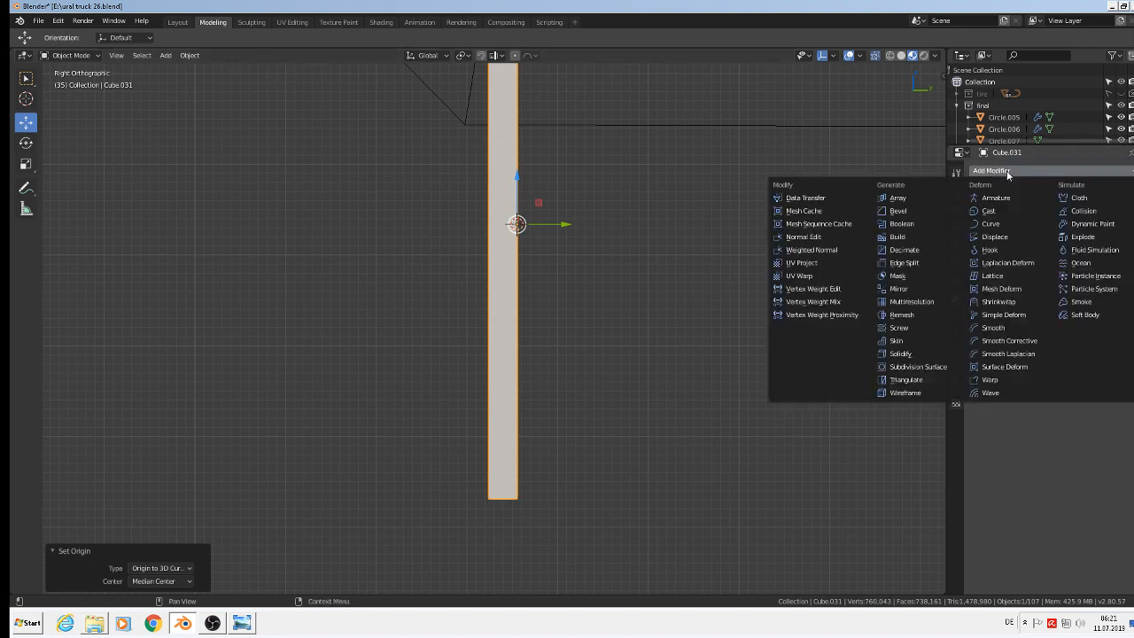
{"action": "left_click", "coordinate": [912, 290]}
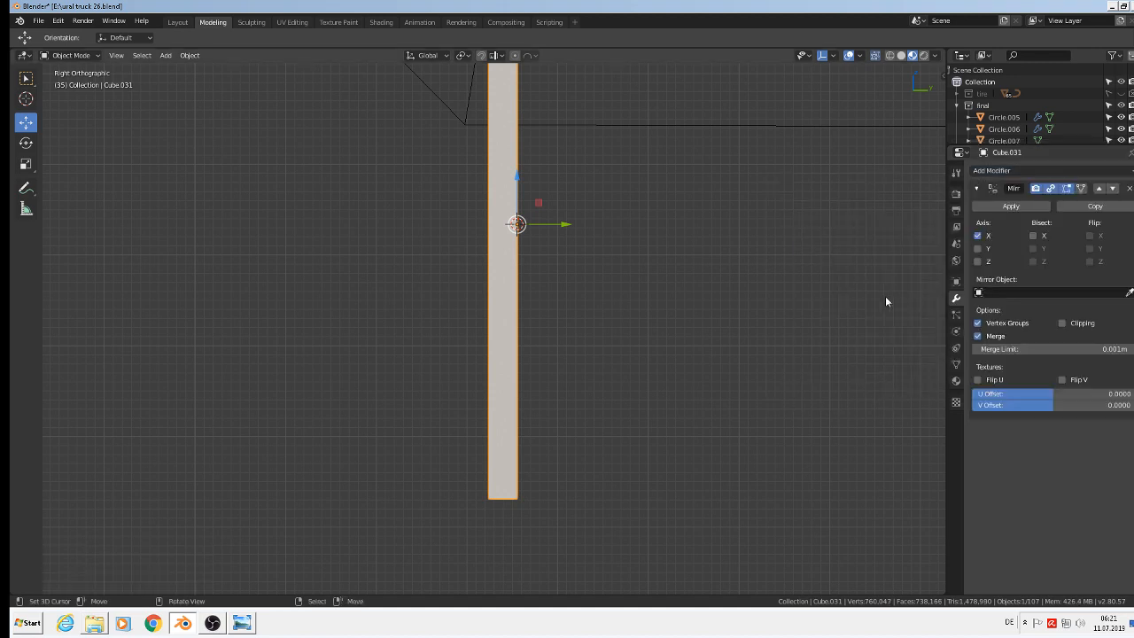
{"action": "left_click", "coordinate": [978, 236]}
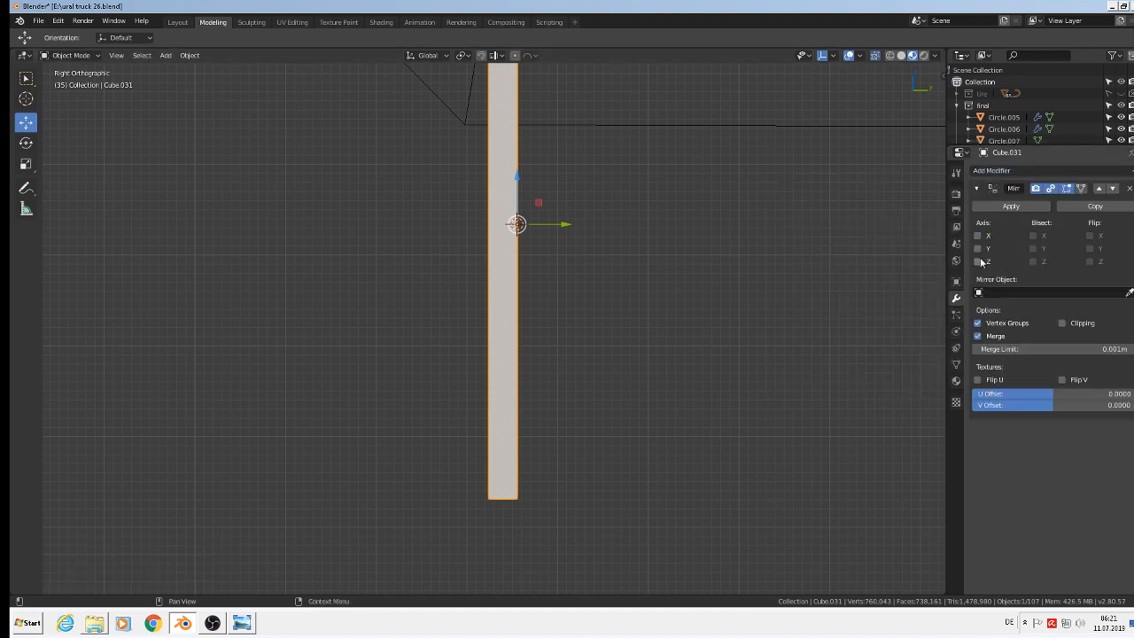
{"action": "left_click", "coordinate": [978, 248]}
{"action": "scroll", "coordinate": [613, 343], "scroll_direction": "down", "scroll_amount": 4}
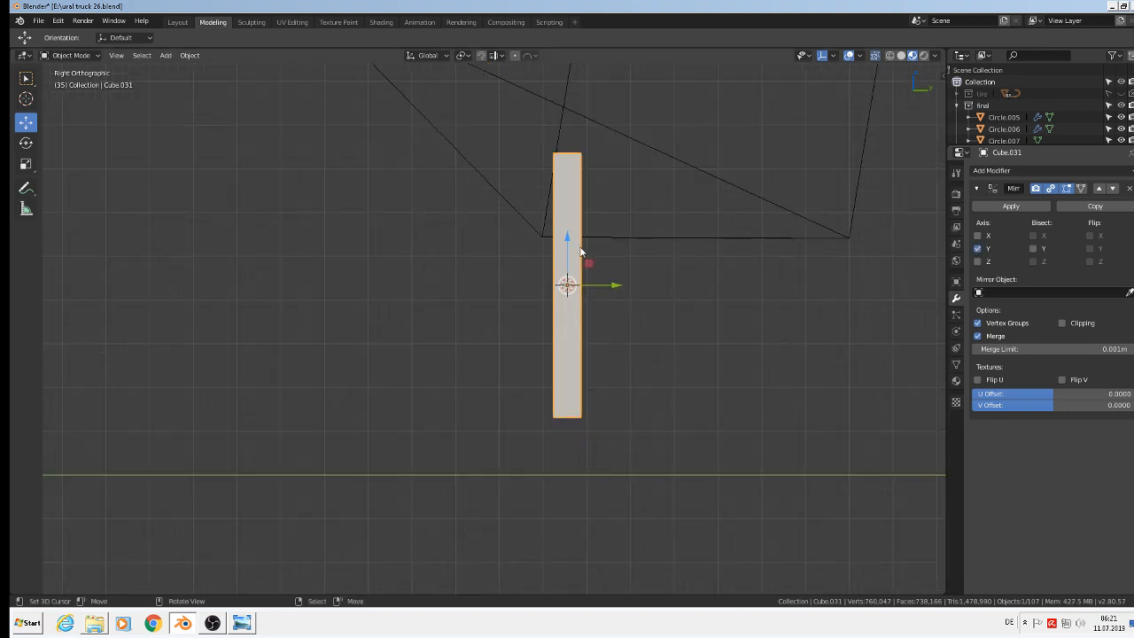
Try to widen the mirrored post by moving its outer vertical edge about -0.3 m along Y
{"action": "scroll", "coordinate": [576, 199], "scroll_direction": "up", "scroll_amount": 3}
{"action": "key", "text": "Tab"}
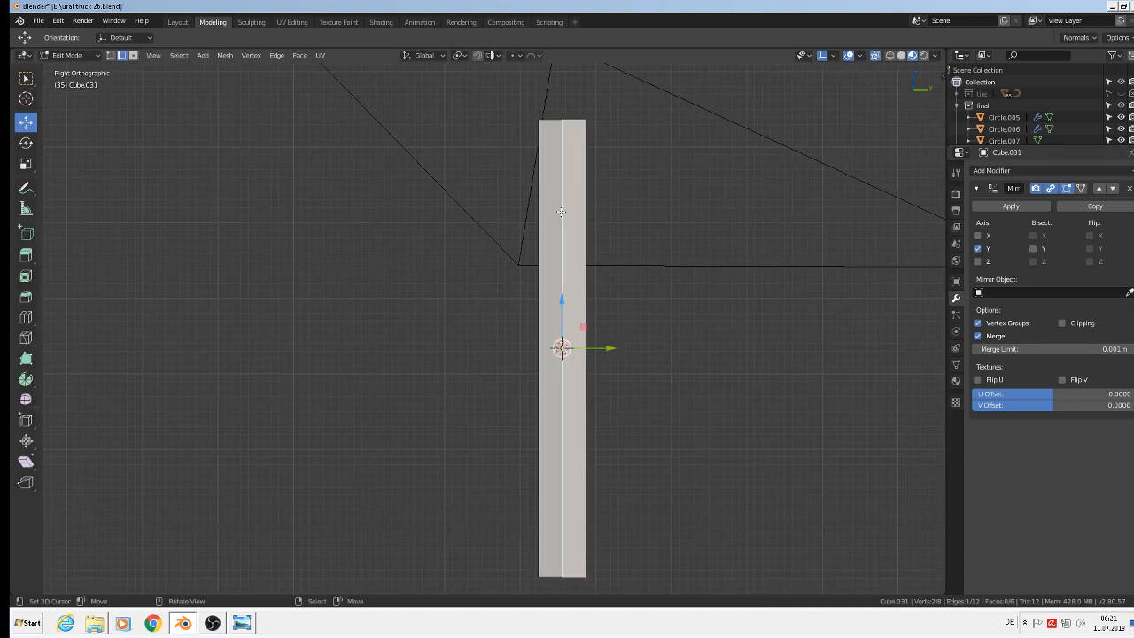
{"action": "left_click", "coordinate": [539, 201]}
{"action": "key", "text": "g"}
{"action": "key", "text": "y"}
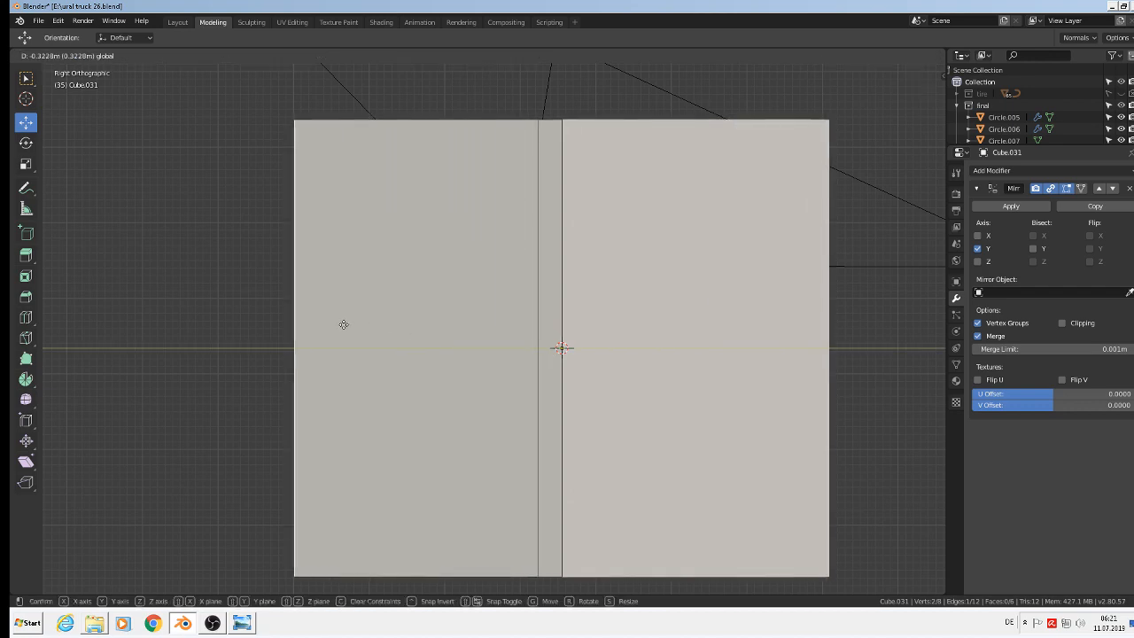
{"action": "left_click", "coordinate": [329, 325]}
{"action": "middle_click_drag", "start_coordinate": [328, 324], "coordinate": [548, 389]}
{"action": "key", "text": "Tab"}
Inspect the widened post's shape in Object and Edit Mode, and undo the outer edge's move
{"action": "scroll", "coordinate": [520, 391], "scroll_direction": "down", "scroll_amount": 4}
{"action": "scroll", "coordinate": [530, 373], "scroll_direction": "up", "scroll_amount": 4}
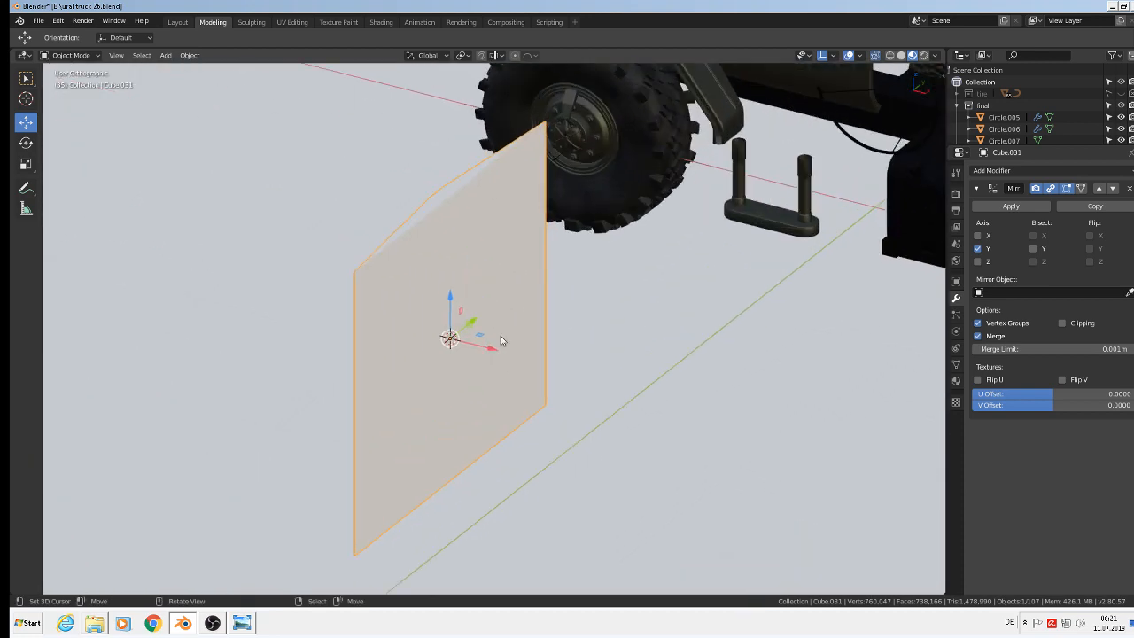
{"action": "key", "text": "Tab"}
{"action": "scroll", "coordinate": [452, 215], "scroll_direction": "up", "scroll_amount": 3}
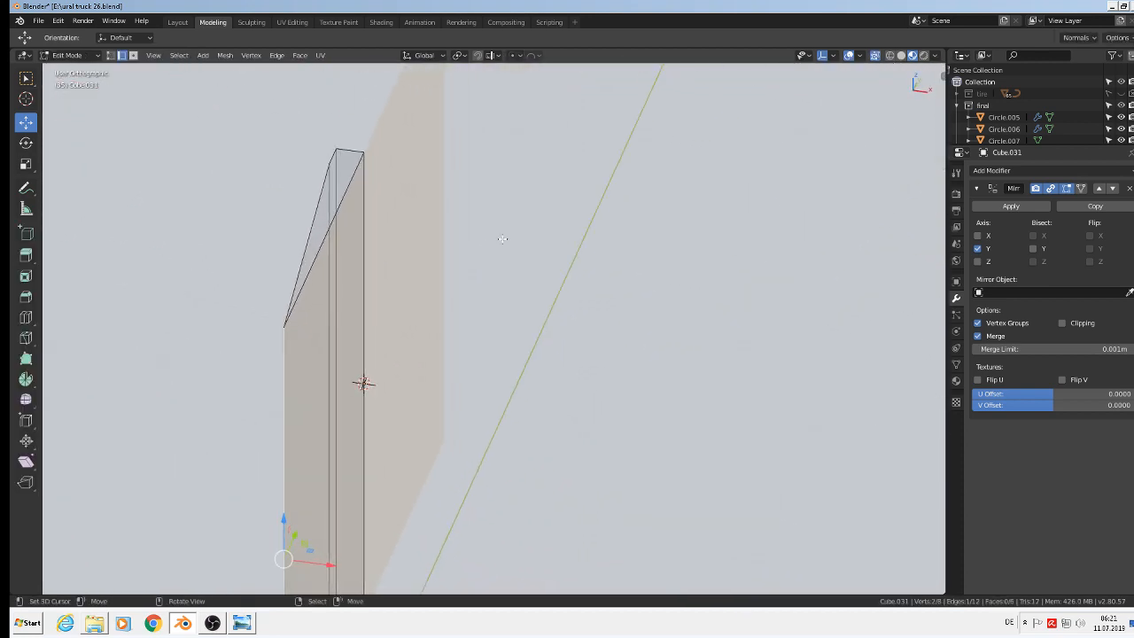
{"action": "left_click", "coordinate": [375, 328]}
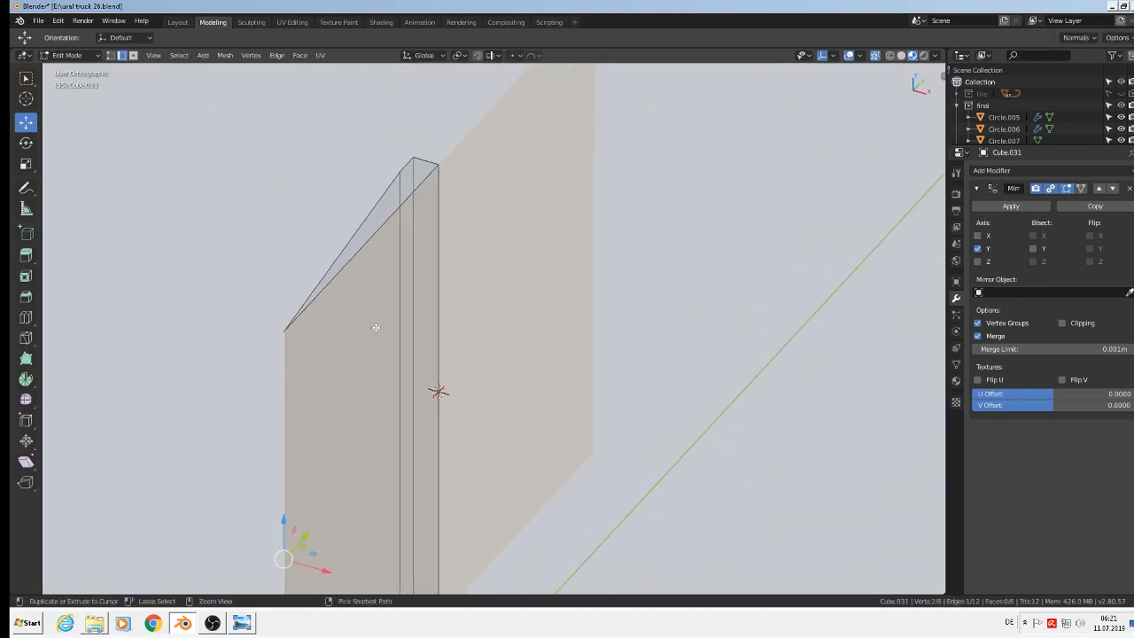
{"action": "key", "text": "Tab"}
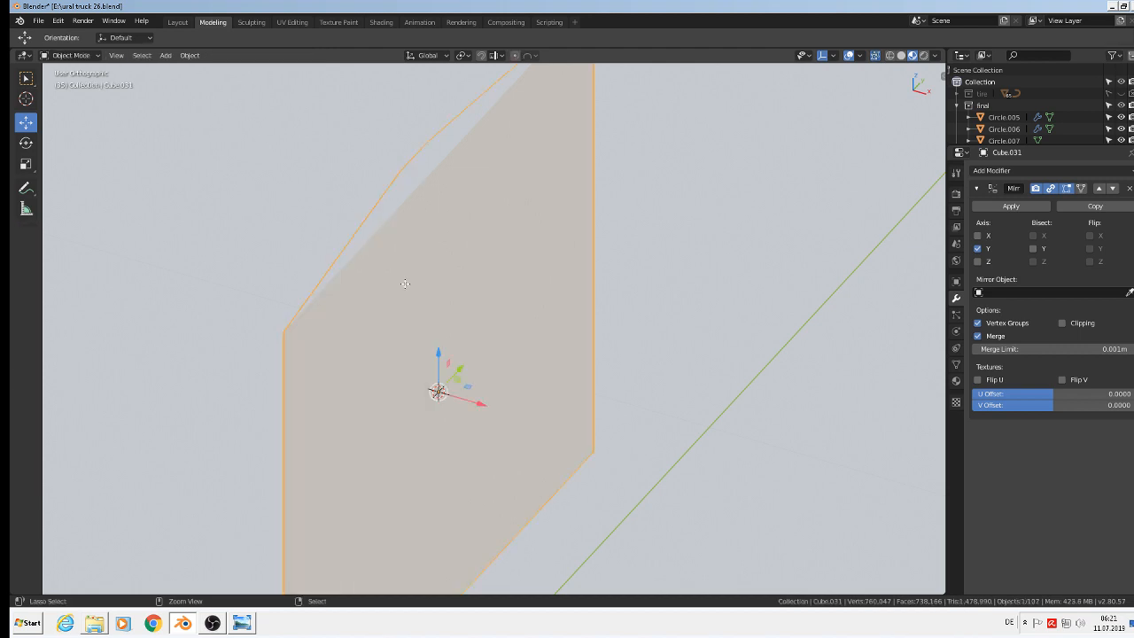
{"action": "key", "text": "Tab"}
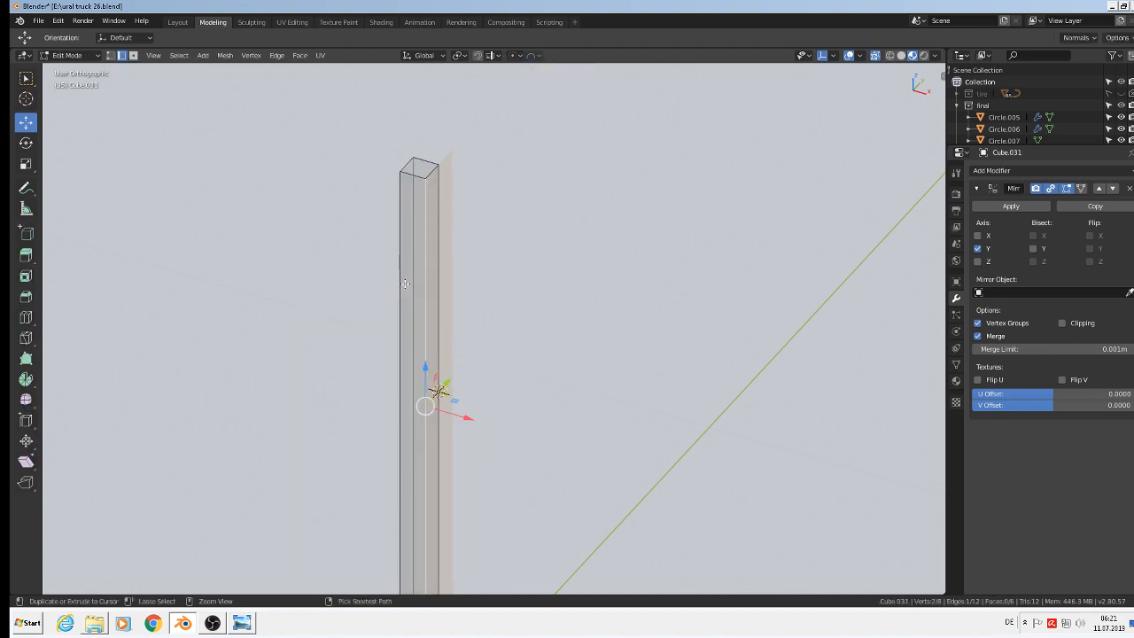
In face mode, move the post's outer side face about -0.27 m along Y to widen it into a panel
{"action": "middle_click_drag", "start_coordinate": [567, 433], "coordinate": [428, 306]}
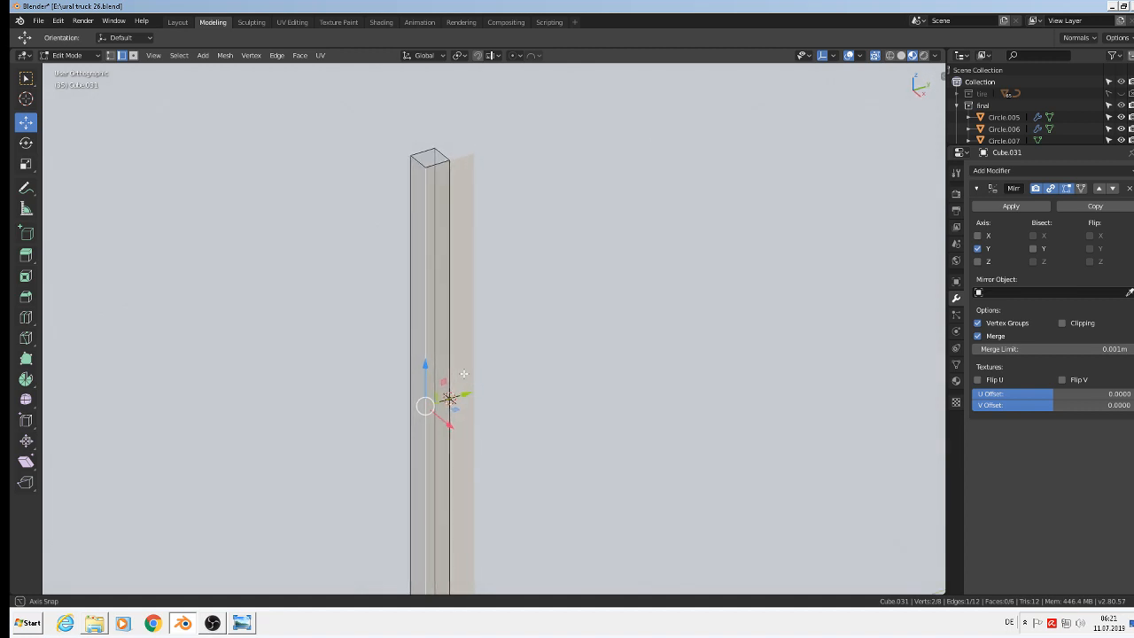
{"action": "left_click", "coordinate": [134, 56]}
{"action": "right_click", "coordinate": [420, 401]}
{"action": "left_click_drag", "start_coordinate": [456, 390], "coordinate": [230, 393]}
{"action": "scroll", "coordinate": [354, 356], "scroll_direction": "down", "scroll_amount": 3}
{"action": "middle_click_drag", "start_coordinate": [428, 380], "coordinate": [569, 262], "text": "shift"}
{"action": "middle_click_drag", "start_coordinate": [485, 293], "coordinate": [432, 275]}
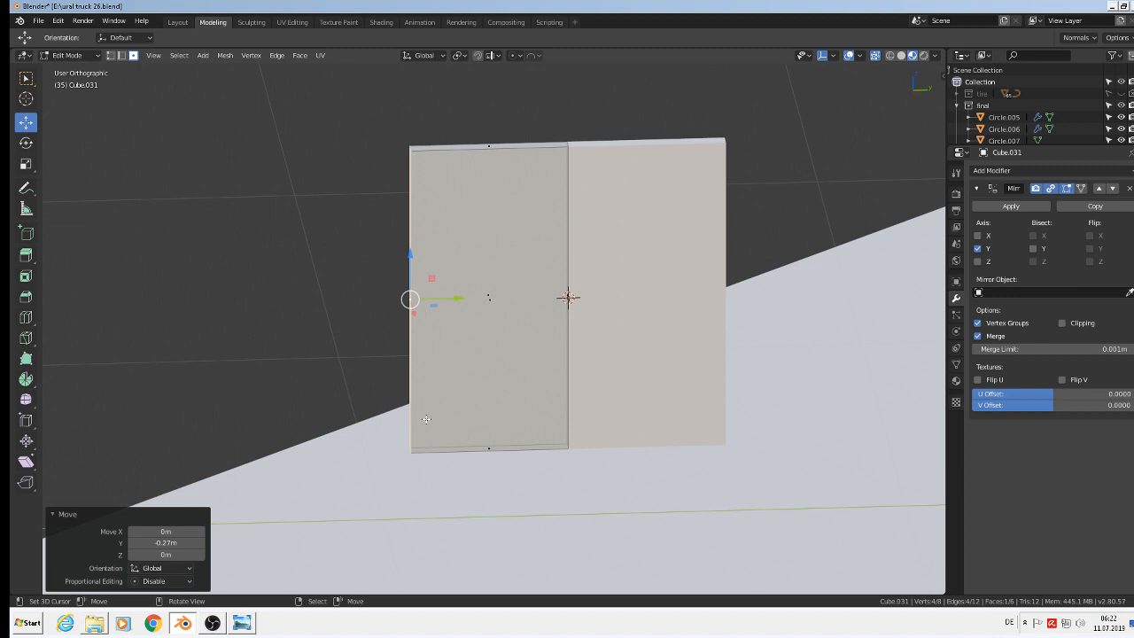
Cut one horizontal edge loop around the panel and slide it toward the lower edge at a factor of about -0.711
{"action": "key", "text": "ctrl+r"}
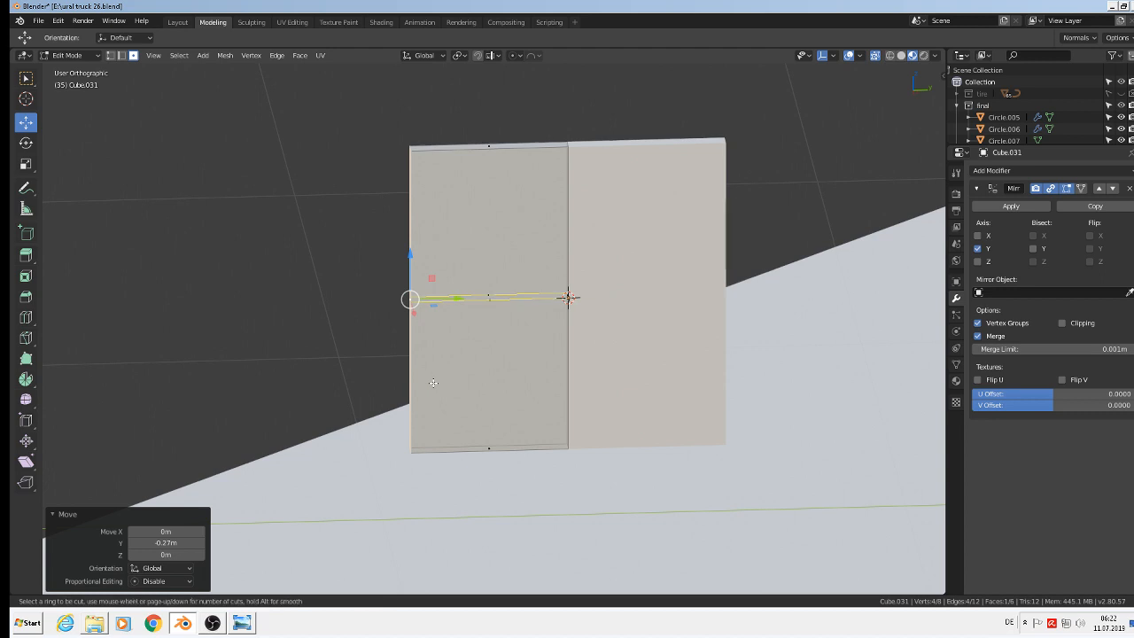
{"action": "left_click", "coordinate": [434, 386]}
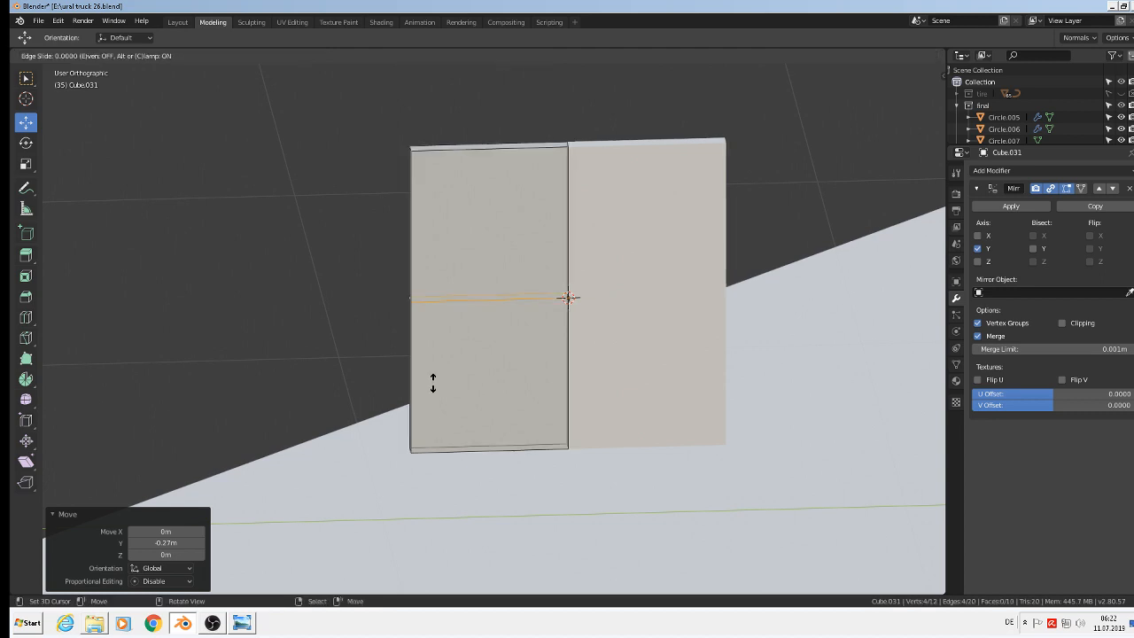
{"action": "left_click", "coordinate": [417, 489]}
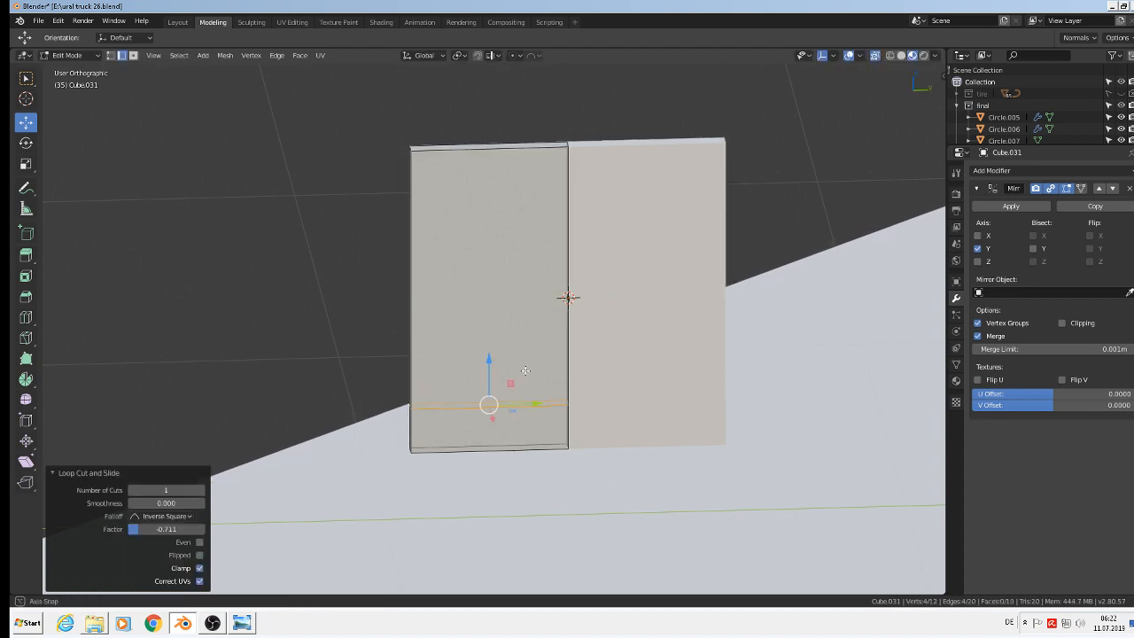
Add a Subdivision Surface modifier to the panel and set its viewport subdivisions to 2
{"action": "key", "text": "alt+z"}
{"action": "middle_click_drag", "start_coordinate": [417, 490], "coordinate": [608, 370]}
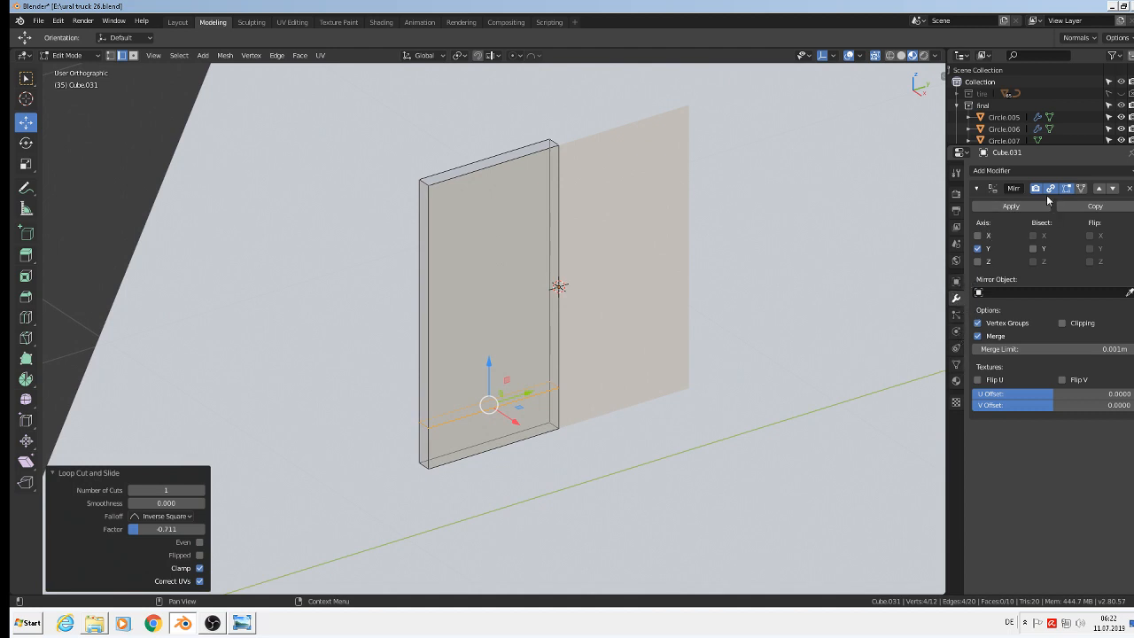
{"action": "left_click", "coordinate": [986, 171]}
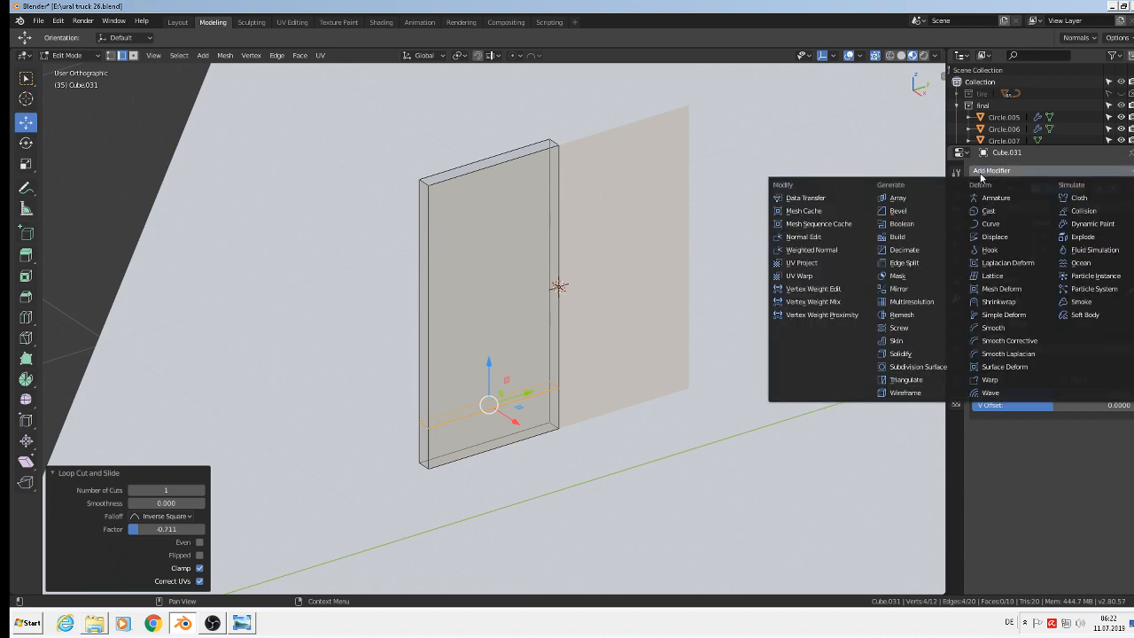
{"action": "left_click", "coordinate": [945, 368]}
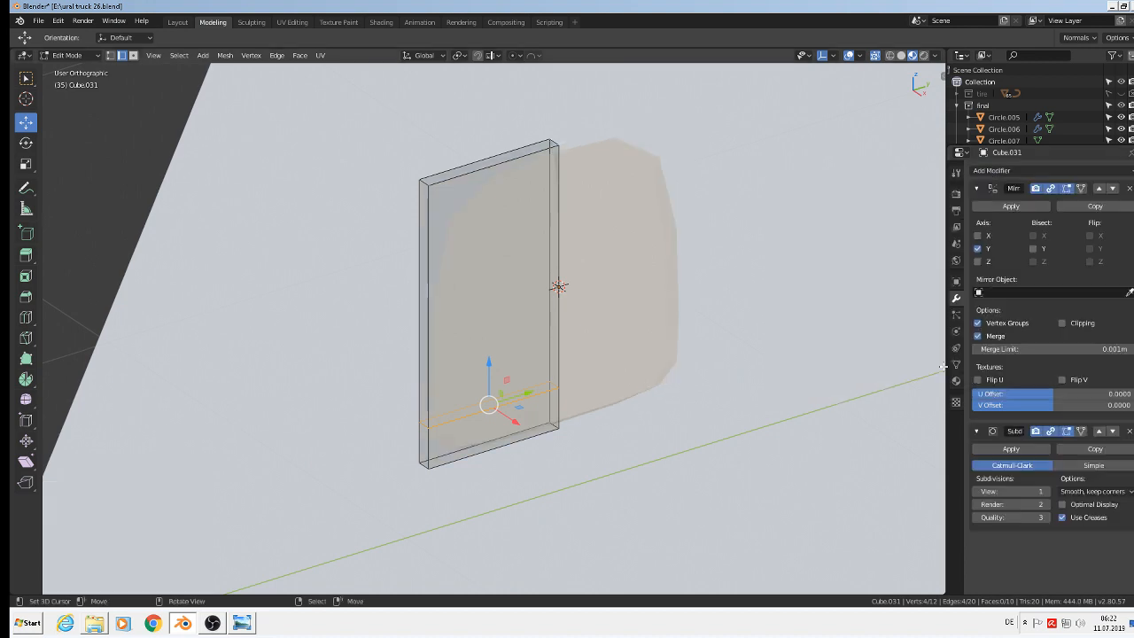
{"action": "left_click", "coordinate": [1045, 490]}
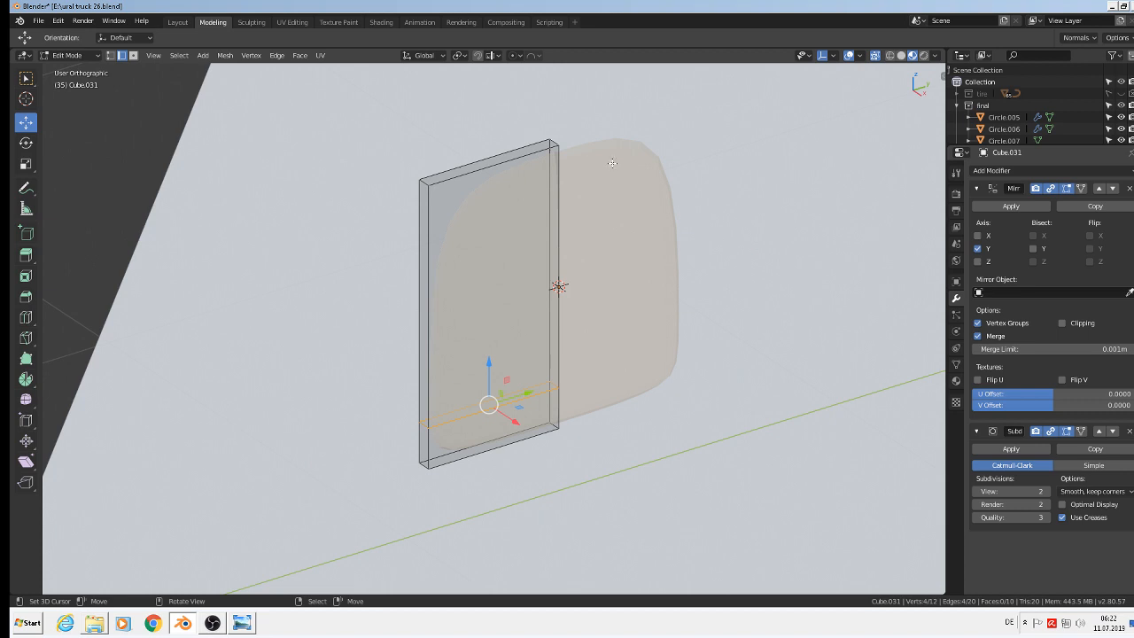
Cut a horizontal edge loop near the panel's upper edge at factor 0.915 and a vertical one near its outer edge at factor 0.947
{"action": "scroll", "coordinate": [612, 163], "scroll_direction": "up", "scroll_amount": 2}
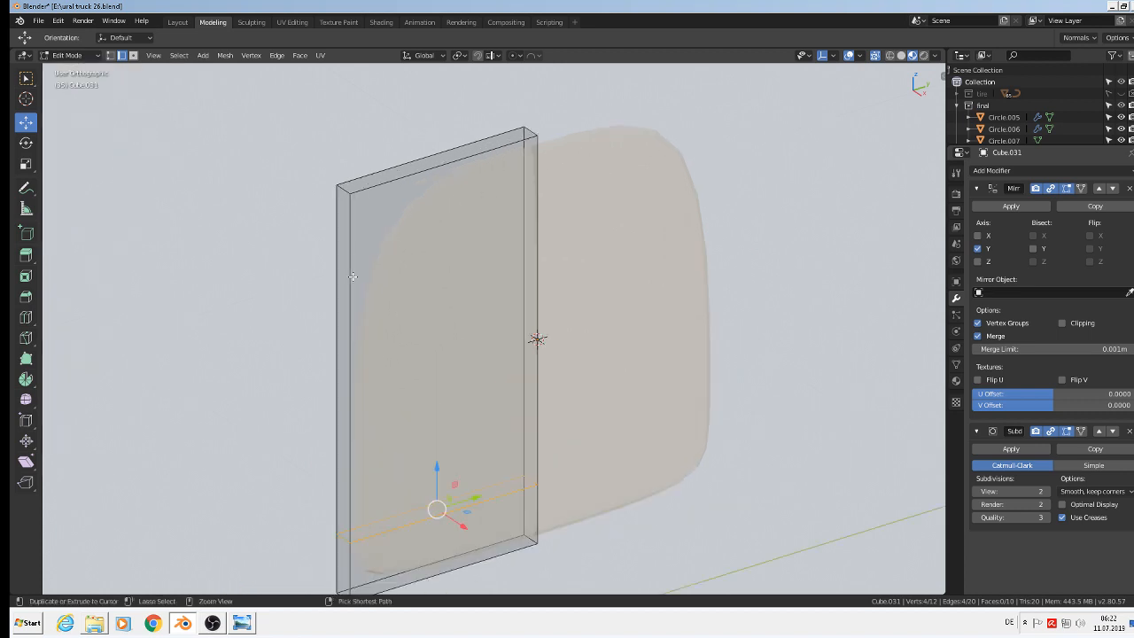
{"action": "key", "text": "ctrl+r"}
{"action": "left_click", "coordinate": [354, 257]}
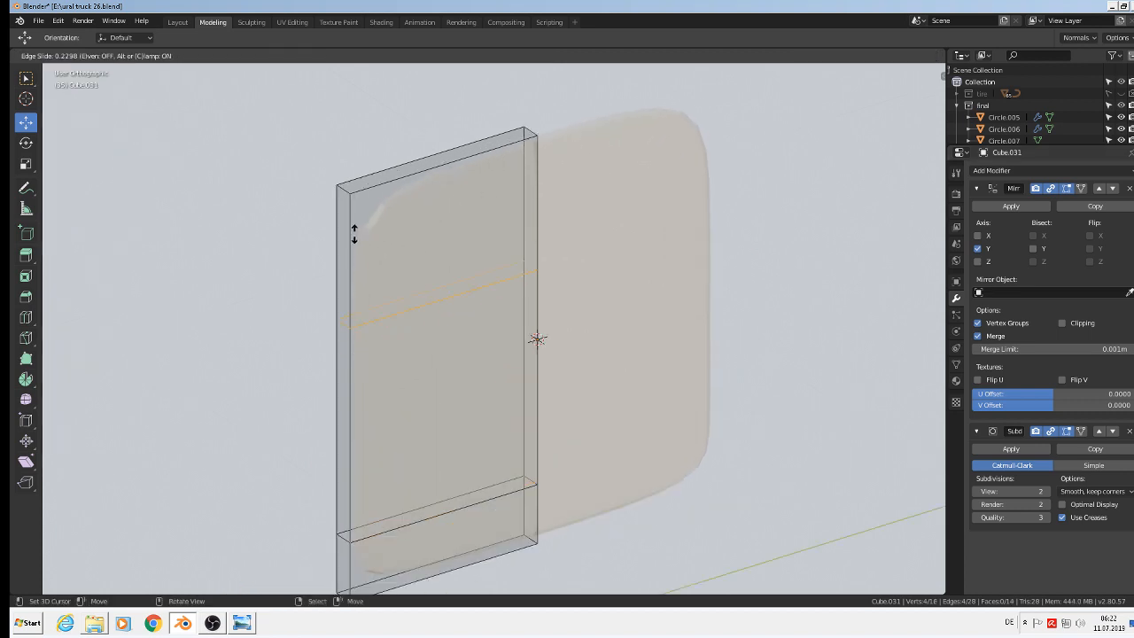
{"action": "left_click", "coordinate": [340, 116]}
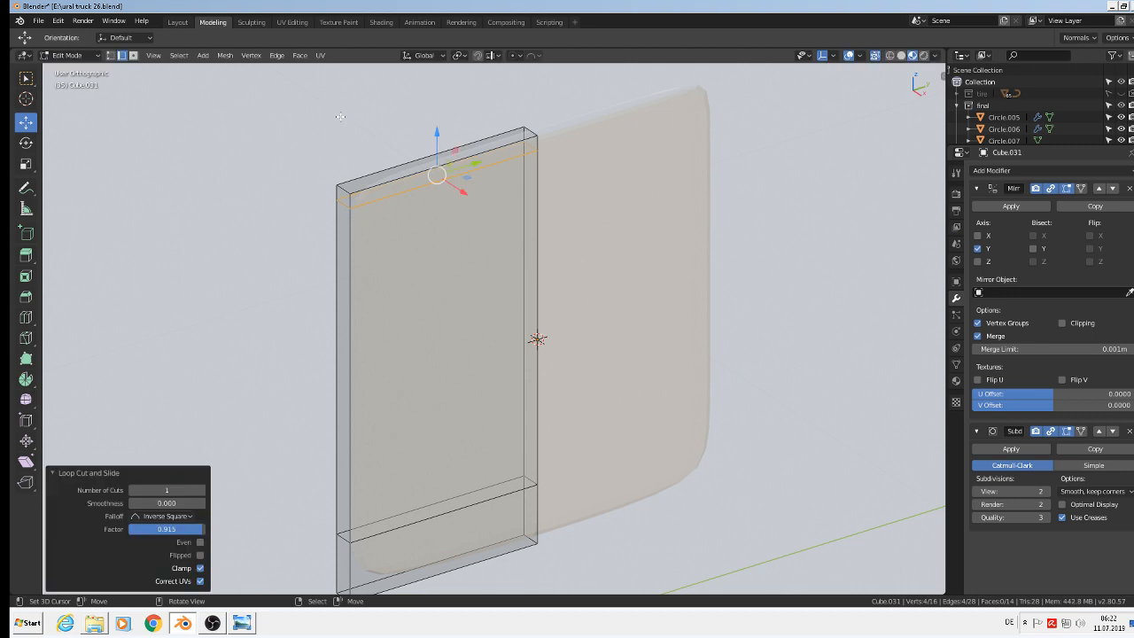
{"action": "key", "text": "ctrl+r"}
{"action": "left_click", "coordinate": [433, 184]}
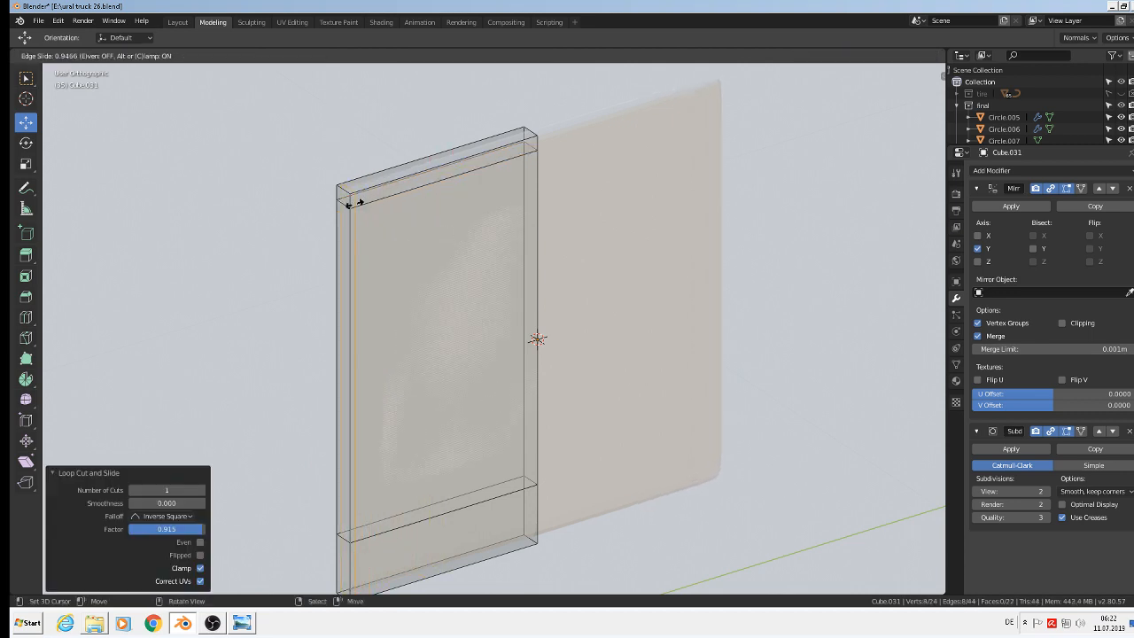
{"action": "left_click", "coordinate": [355, 205]}
Cut two edge loops along the panel's narrow side, one close to each large face, sliding the first at factor -0.771
{"action": "middle_click_drag", "start_coordinate": [504, 477], "coordinate": [578, 579], "text": "shift"}
{"action": "scroll", "coordinate": [579, 578], "scroll_direction": "up", "scroll_amount": 3}
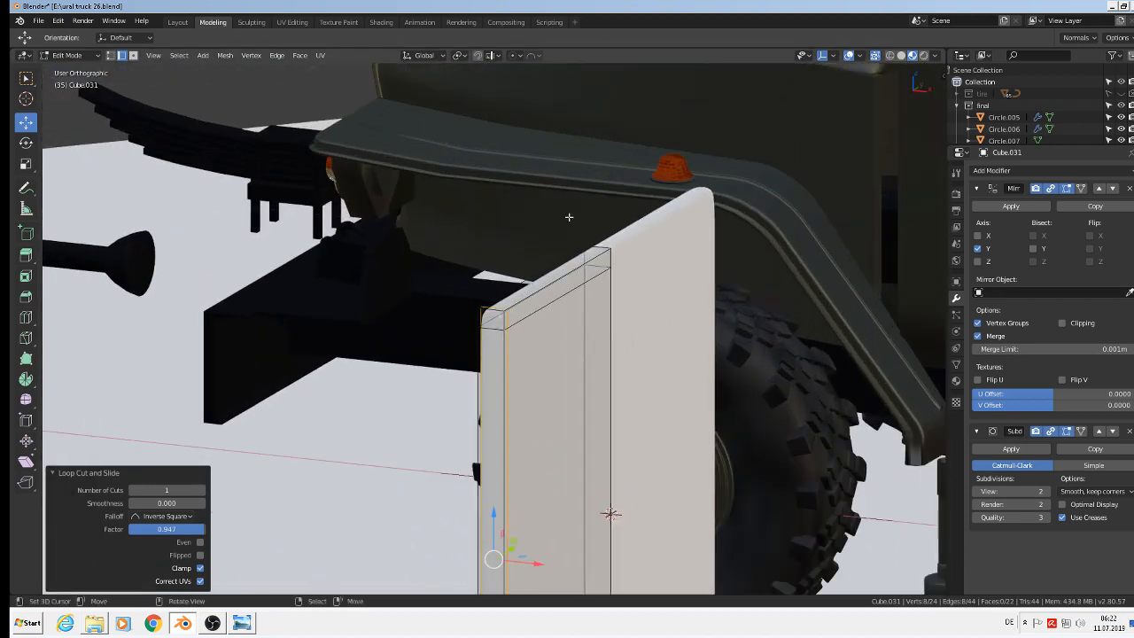
{"action": "middle_click_drag", "start_coordinate": [735, 434], "coordinate": [407, 171]}
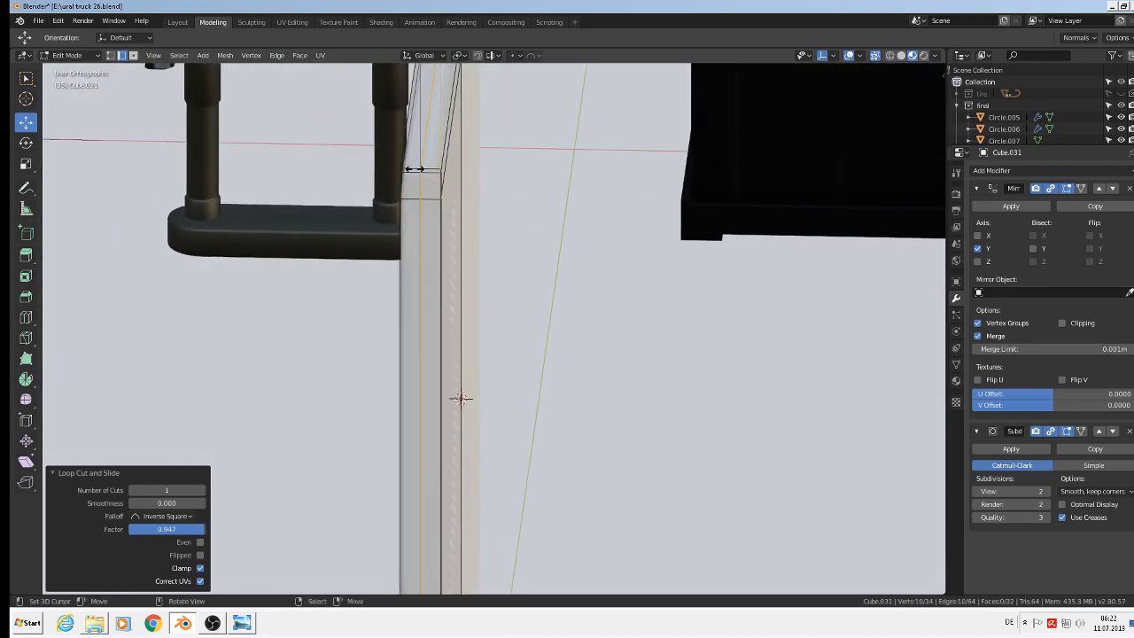
{"action": "key", "text": "g"}
{"action": "key", "text": "g"}
{"action": "left_click", "coordinate": [418, 168]}
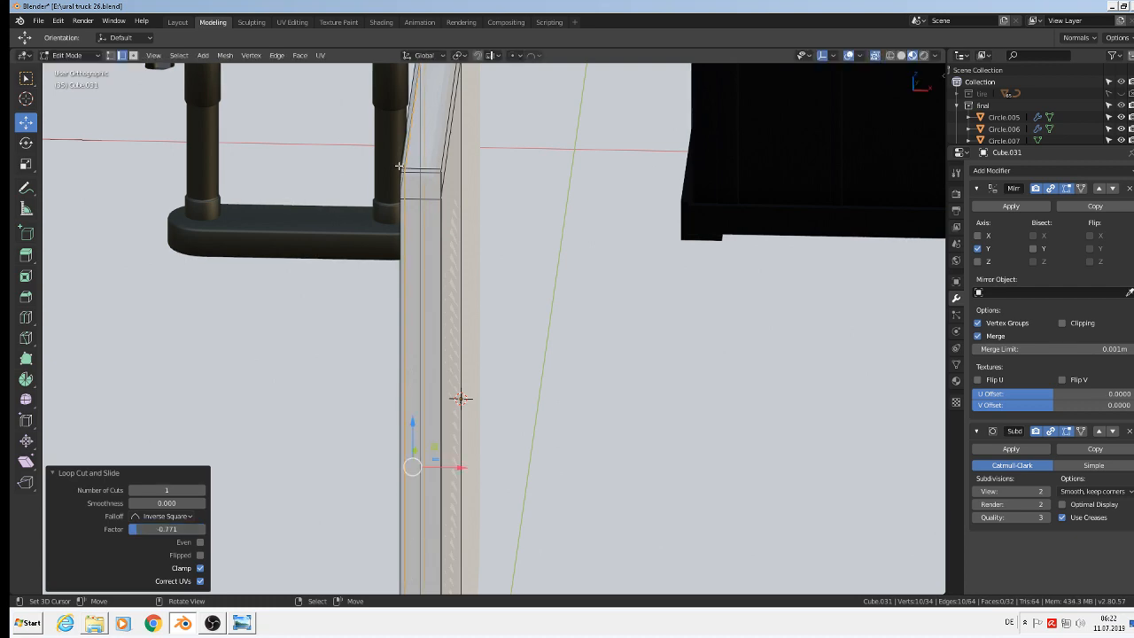
{"action": "key", "text": "ctrl+r"}
{"action": "left_click", "coordinate": [429, 169]}
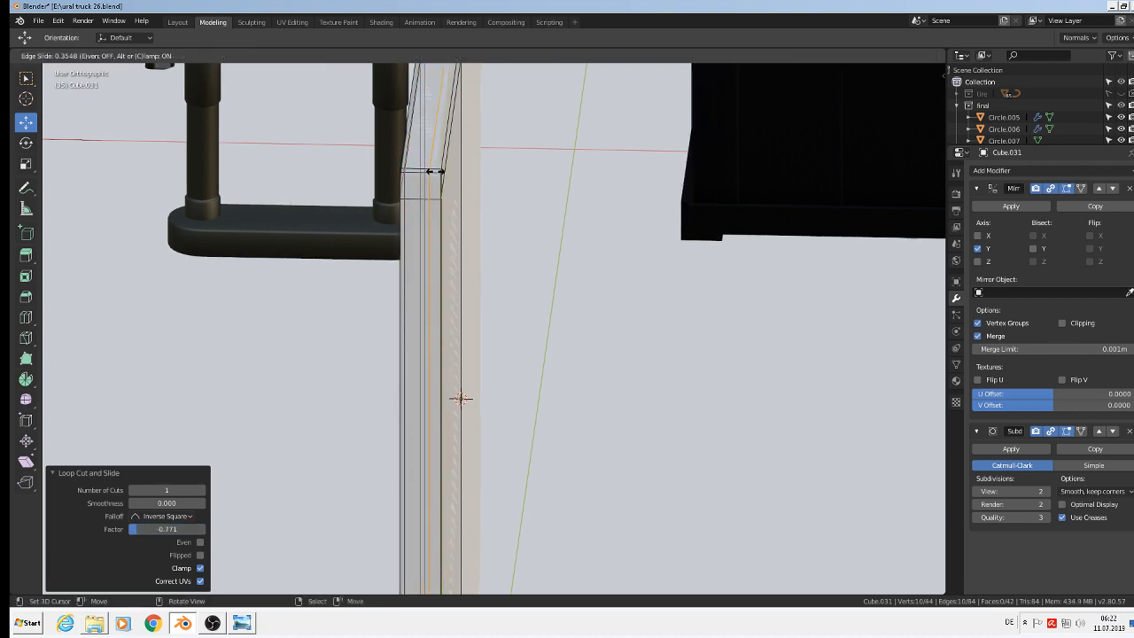
{"action": "left_click", "coordinate": [438, 172]}
Examine the smoothed panel with its tightened edges in Object Mode and return to Edit Mode
{"action": "scroll", "coordinate": [571, 221], "scroll_direction": "down", "scroll_amount": 3}
{"action": "middle_click_drag", "start_coordinate": [549, 252], "coordinate": [822, 308]}
{"action": "scroll", "coordinate": [478, 267], "scroll_direction": "up", "scroll_amount": 1}
{"action": "key", "text": "Tab"}
{"action": "scroll", "coordinate": [492, 271], "scroll_direction": "down", "scroll_amount": 1}
{"action": "scroll", "coordinate": [492, 268], "scroll_direction": "down", "scroll_amount": 1}
{"action": "scroll", "coordinate": [506, 265], "scroll_direction": "down", "scroll_amount": 1}
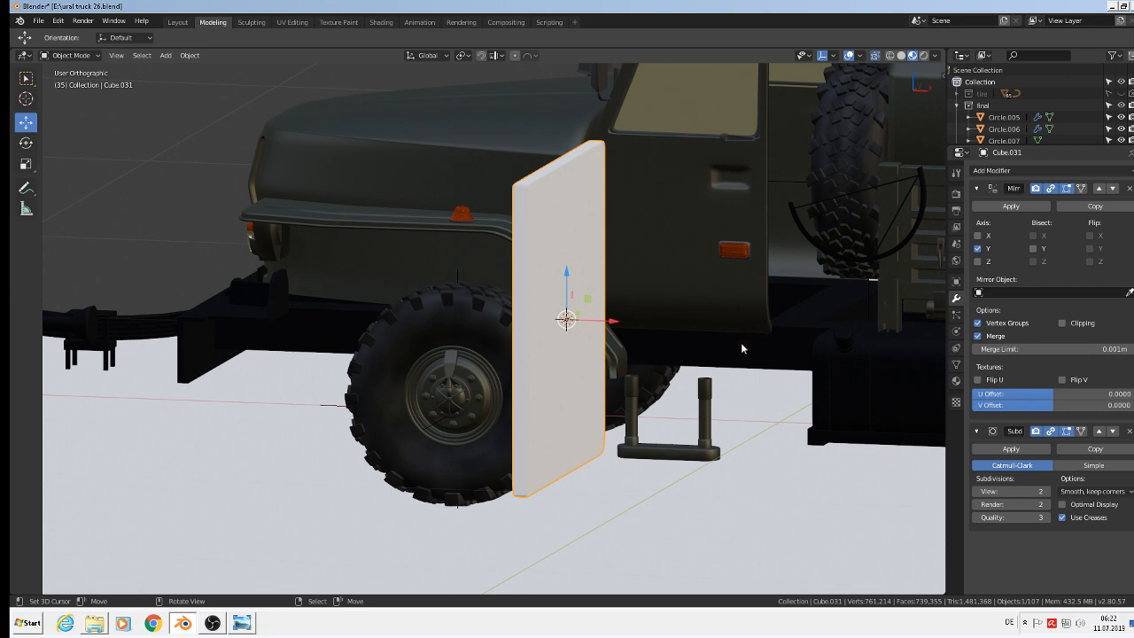
{"action": "key", "text": "Tab"}
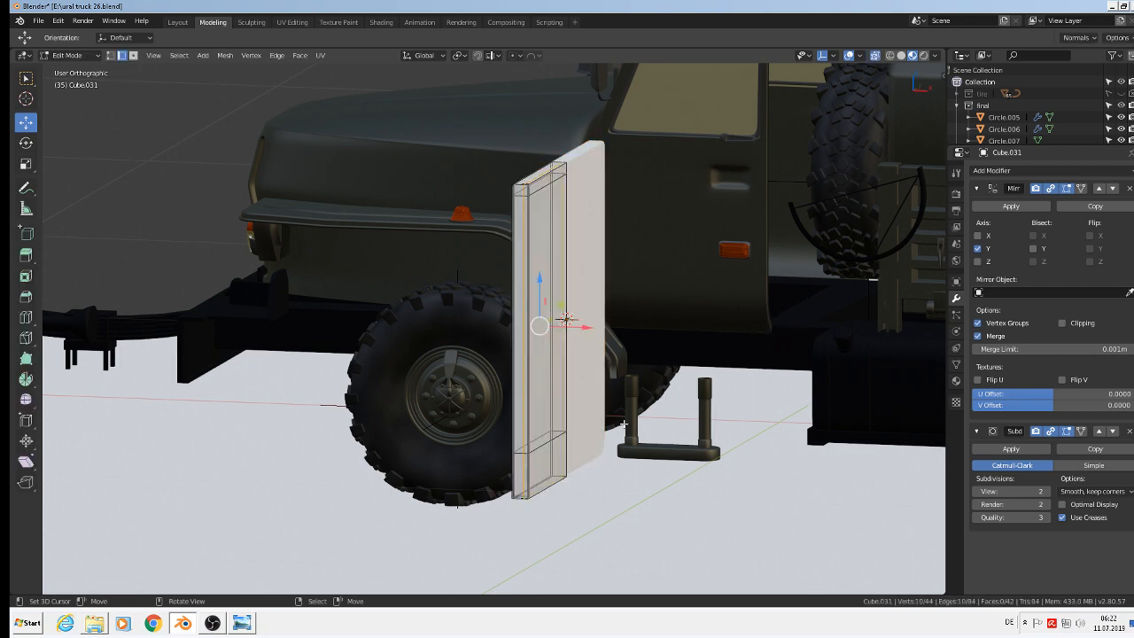
Enable vertex selection for working on the panel's lower outer corner
{"action": "middle_click_drag", "start_coordinate": [611, 456], "coordinate": [376, 452]}
{"action": "scroll", "coordinate": [499, 494], "scroll_direction": "up", "scroll_amount": 5}
{"action": "scroll", "coordinate": [500, 497], "scroll_direction": "up", "scroll_amount": 3}
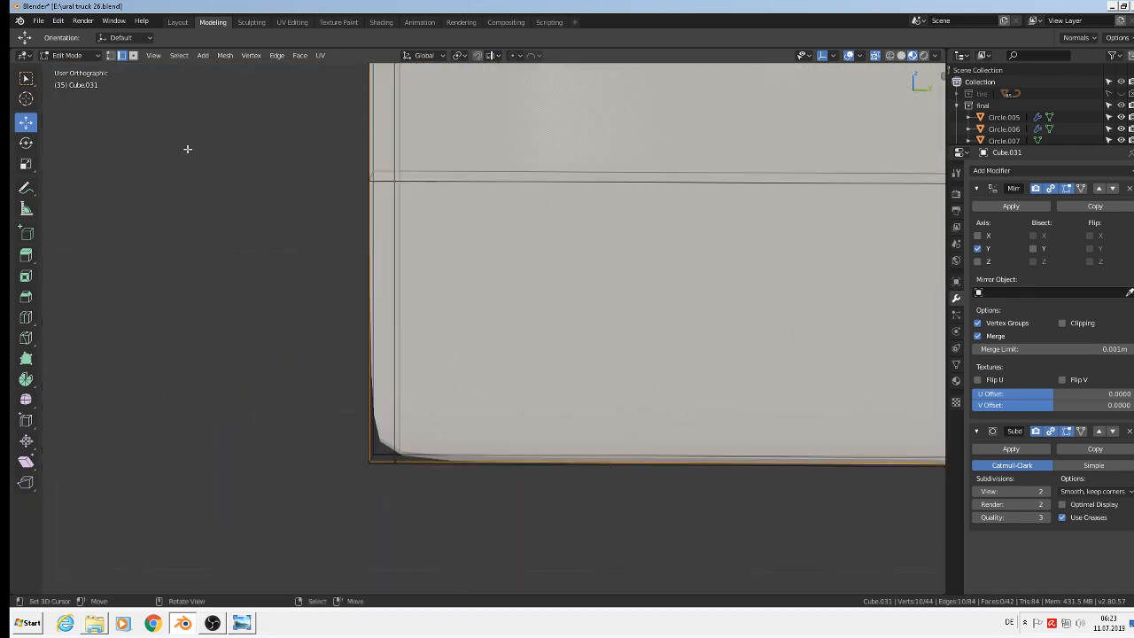
{"action": "left_click", "coordinate": [110, 55], "text": "shift"}
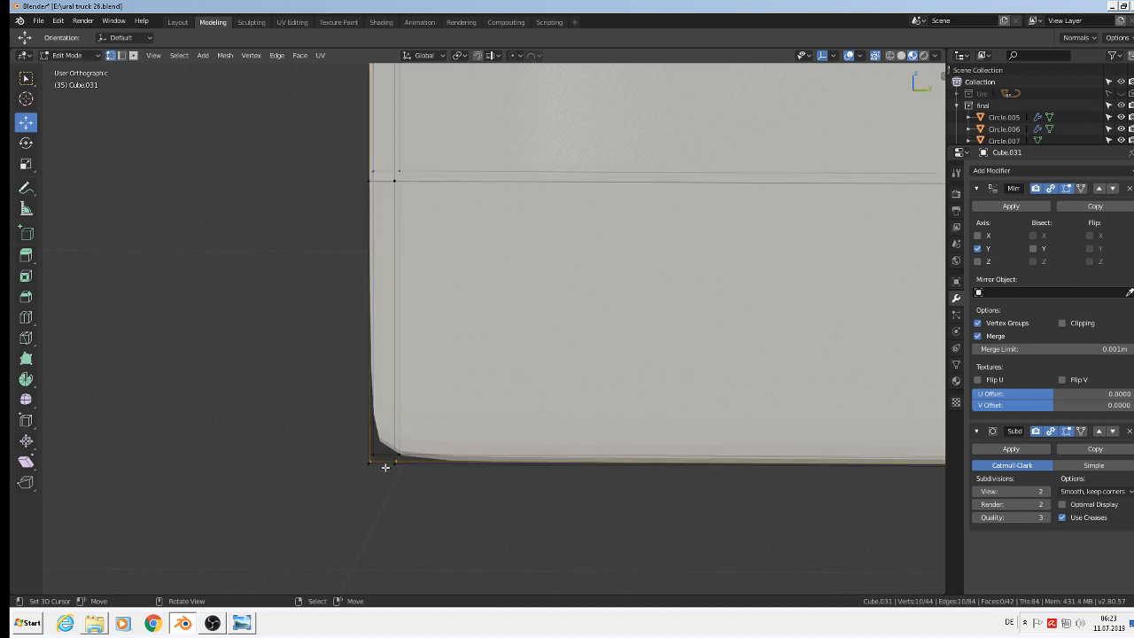
Try to move the vertices at the panel's lower outer corner about 0.0016 m along Y
{"action": "key", "text": "c"}
{"action": "left_click_drag", "start_coordinate": [364, 459], "coordinate": [405, 458]}
{"action": "right_click", "coordinate": [412, 460]}
{"action": "key", "text": "a"}
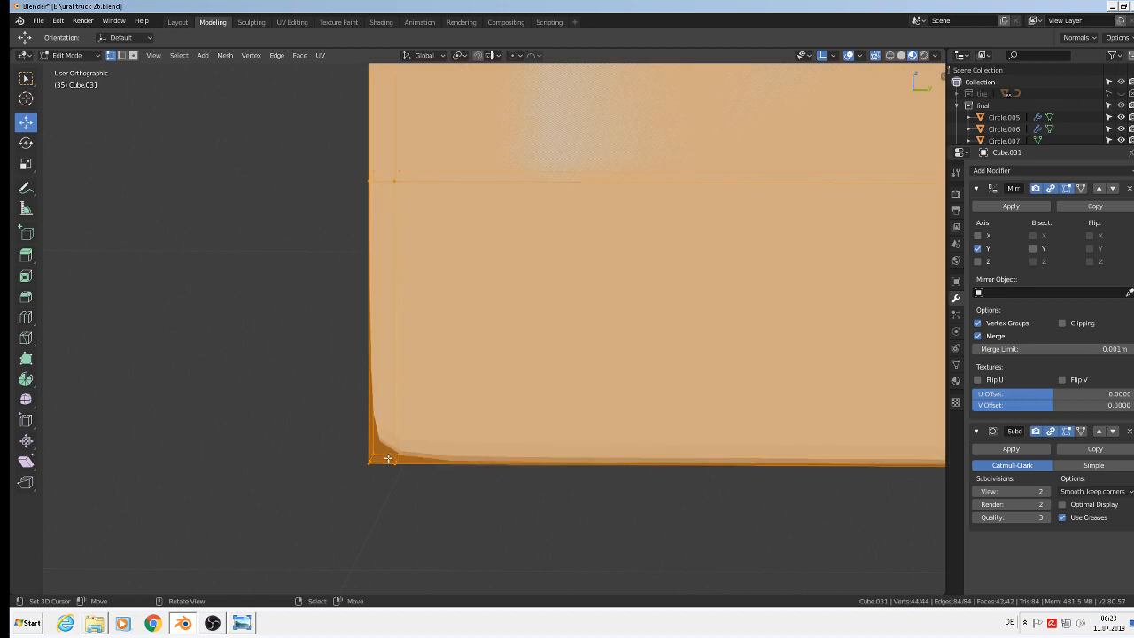
{"action": "key", "text": "alt+a"}
{"action": "key", "text": "c"}
{"action": "left_click_drag", "start_coordinate": [366, 458], "coordinate": [401, 459]}
{"action": "right_click", "coordinate": [402, 460]}
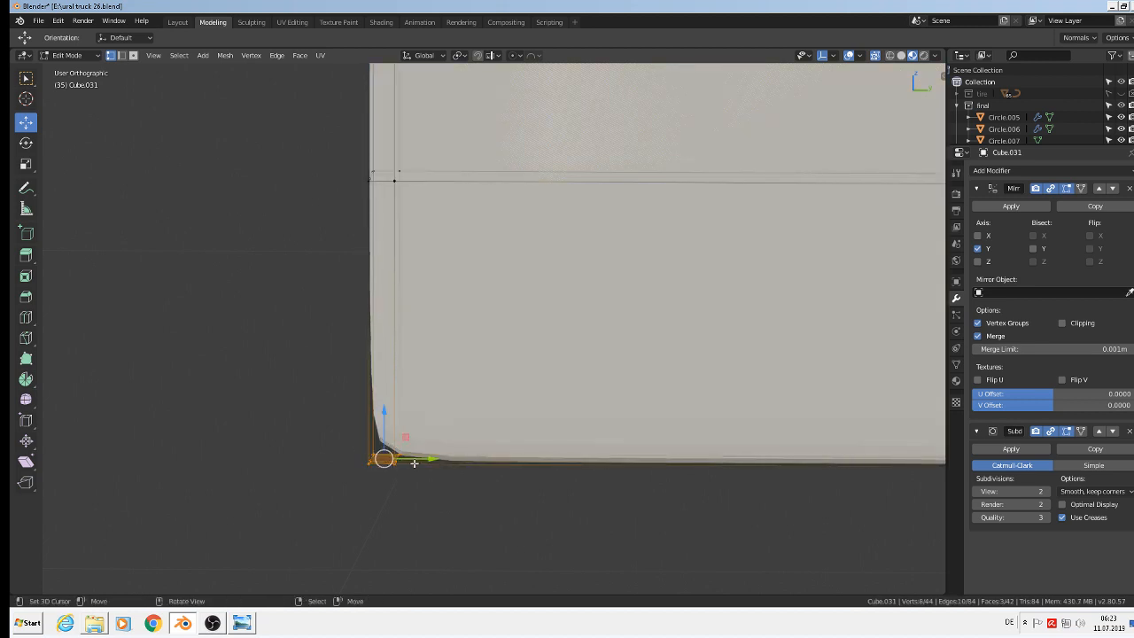
{"action": "key", "text": "g"}
{"action": "key", "text": "x"}
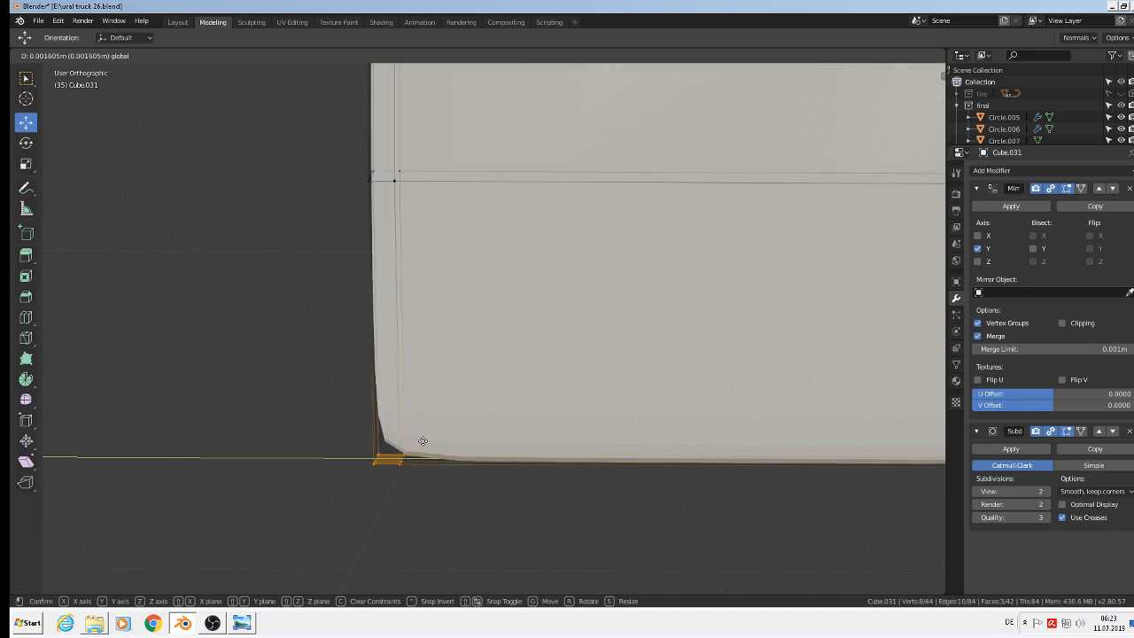
{"action": "left_click", "coordinate": [423, 443]}
Cut a horizontal edge loop directly above the existing lower loop, slid at a factor of -0.991
{"action": "scroll", "coordinate": [539, 238], "scroll_direction": "down", "scroll_amount": 3}
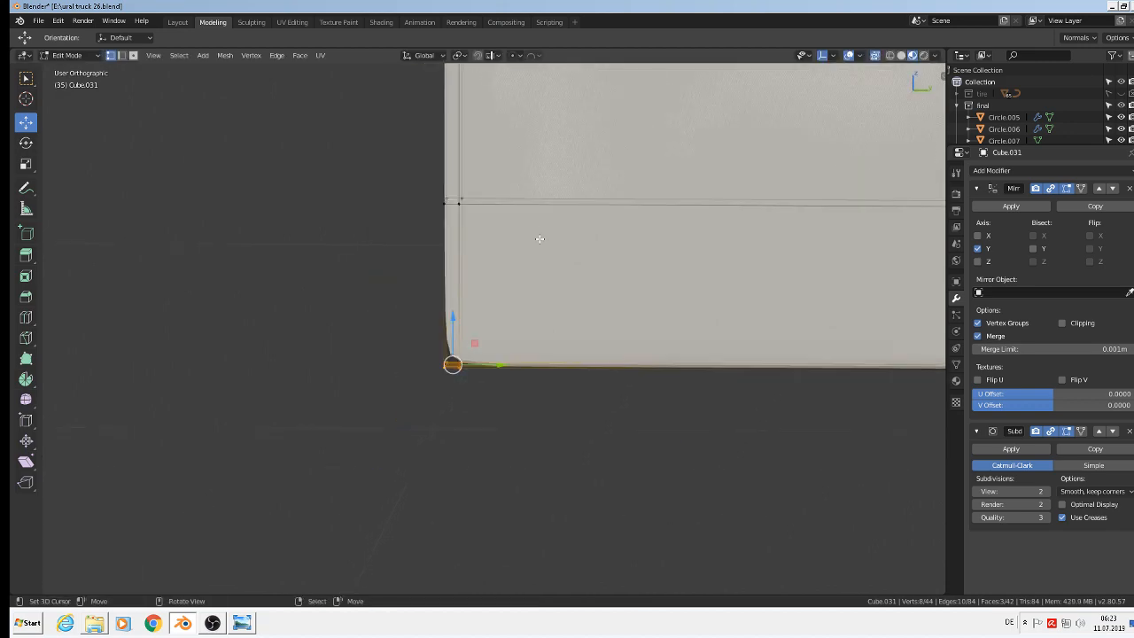
{"action": "left_click", "coordinate": [453, 175], "text": "alt"}
{"action": "key", "text": "g"}
{"action": "key", "text": "g"}
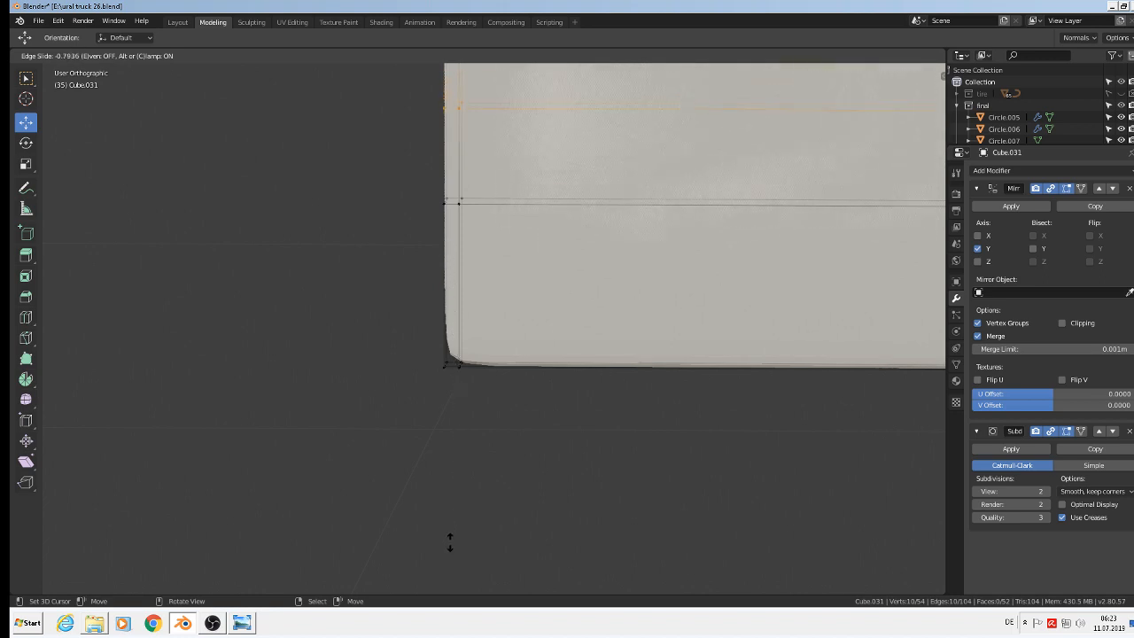
{"action": "left_click", "coordinate": [441, 101]}
{"action": "scroll", "coordinate": [514, 119], "scroll_direction": "up", "scroll_amount": 2}
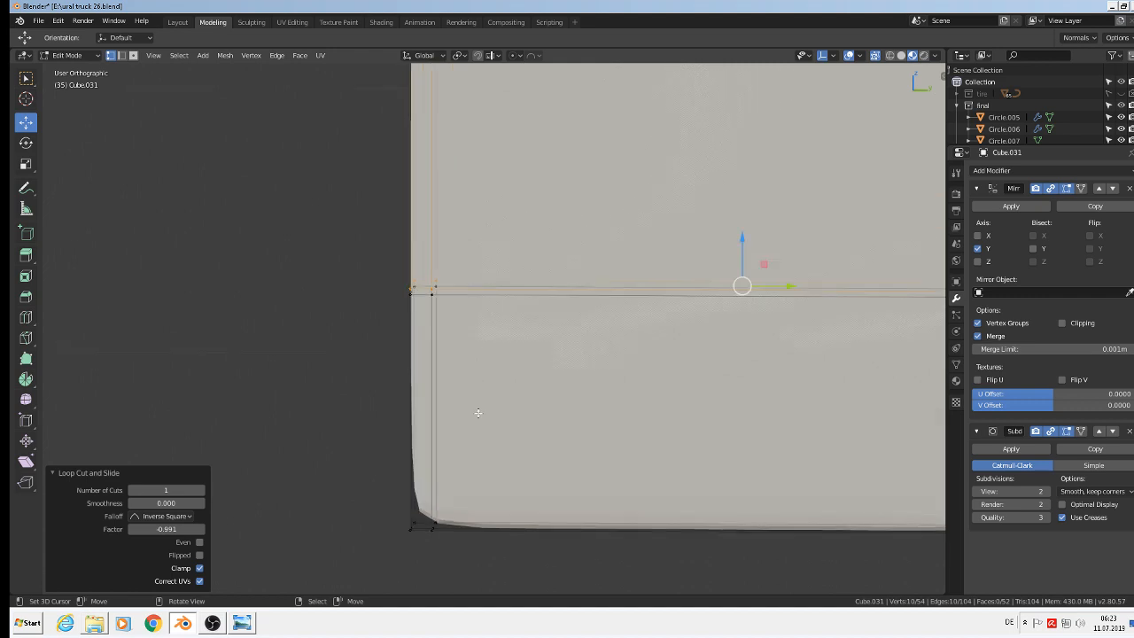
{"action": "scroll", "coordinate": [478, 413], "scroll_direction": "down", "scroll_amount": 1}
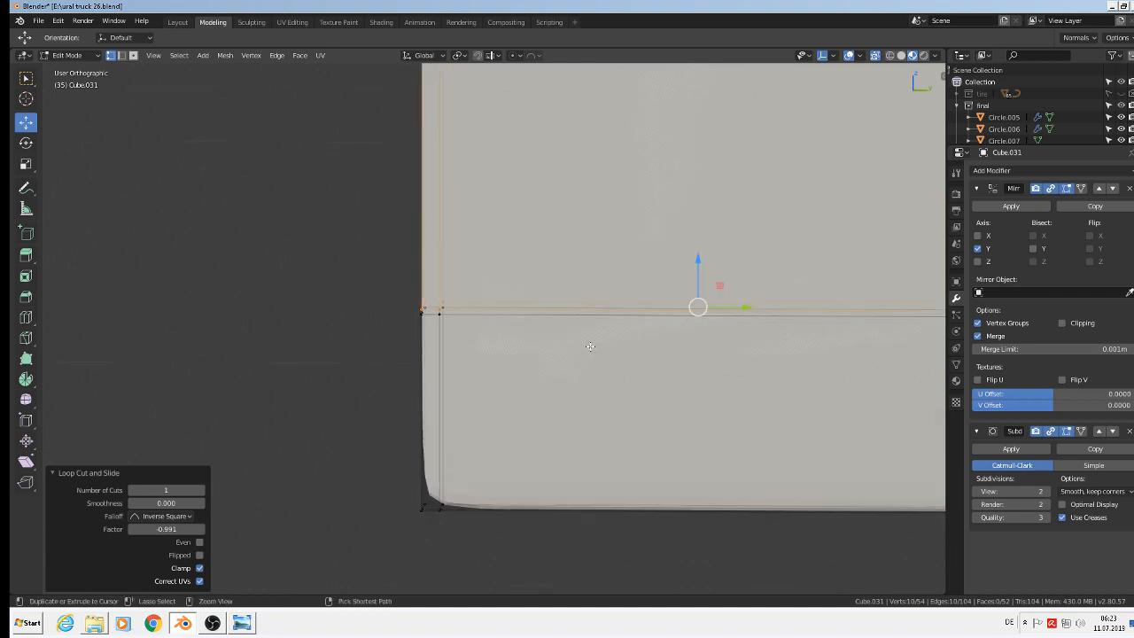
Cut a vertical edge loop through the panel and slide it toward the outer edge at a factor of -0.806
{"action": "key", "text": "ctrl+r"}
{"action": "left_click", "coordinate": [586, 339]}
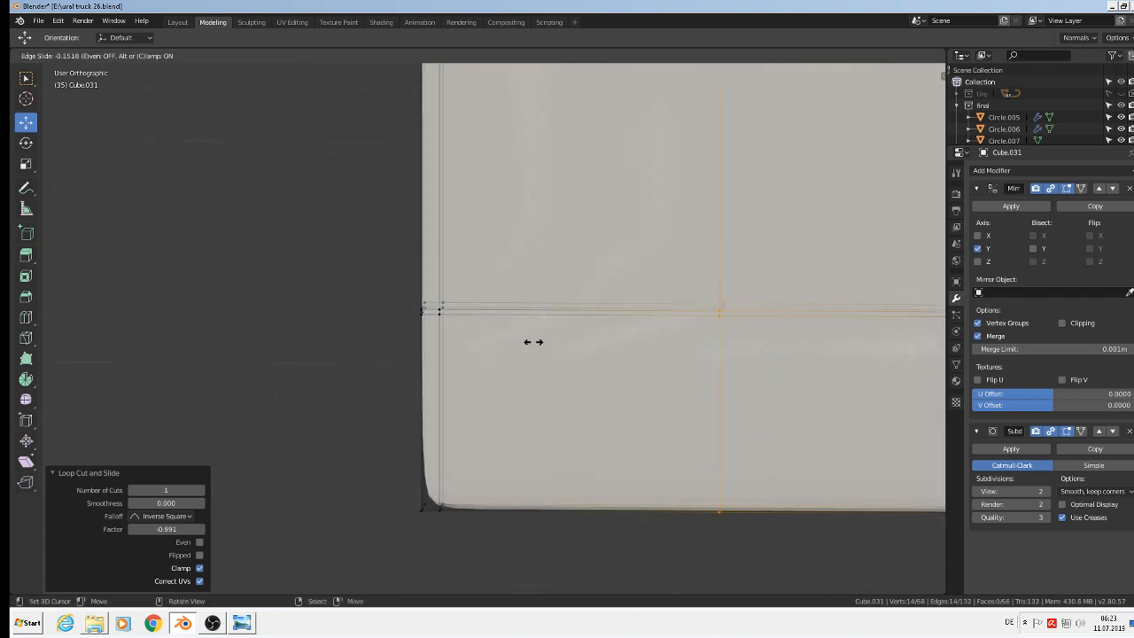
{"action": "left_click", "coordinate": [320, 323]}
{"action": "scroll", "coordinate": [430, 507], "scroll_direction": "up", "scroll_amount": 3}
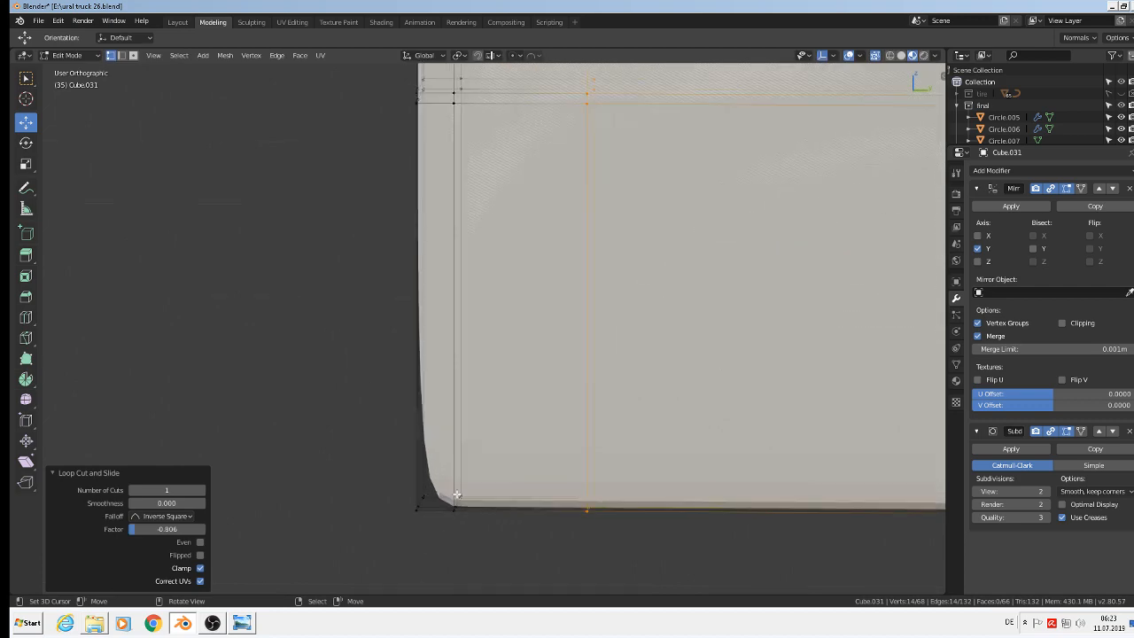
{"action": "scroll", "coordinate": [460, 470], "scroll_direction": "down", "scroll_amount": 1}
{"action": "key", "text": "ctrl"}
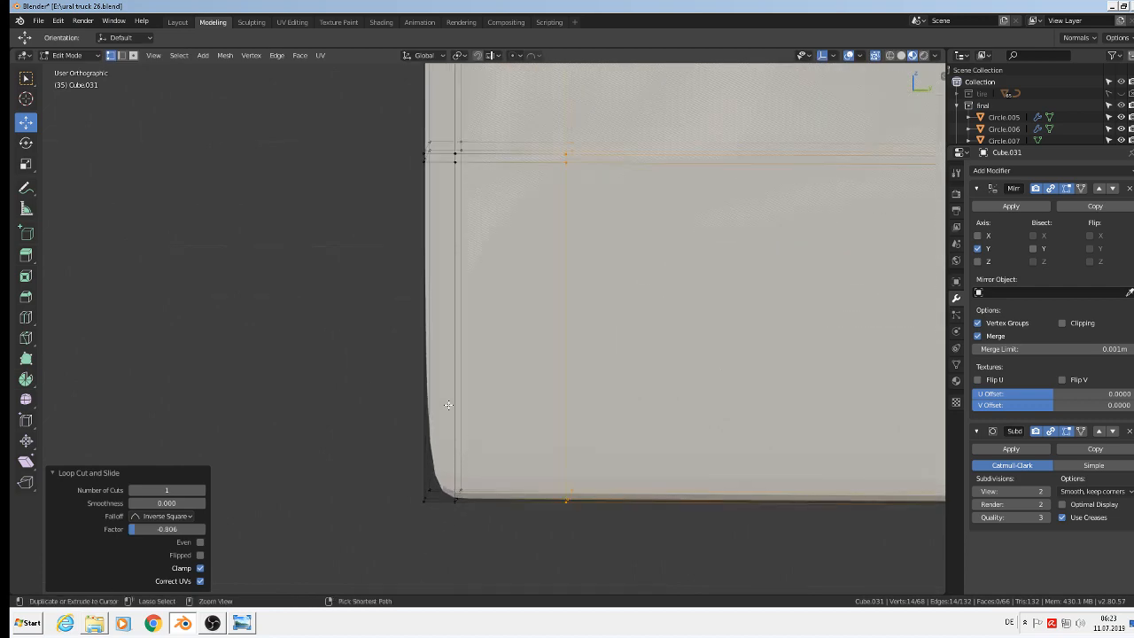
Cut a horizontal edge loop between the lower loop and the panel's lower edge, slid downward at a factor of -0.451
{"action": "key", "text": "ctrl+r"}
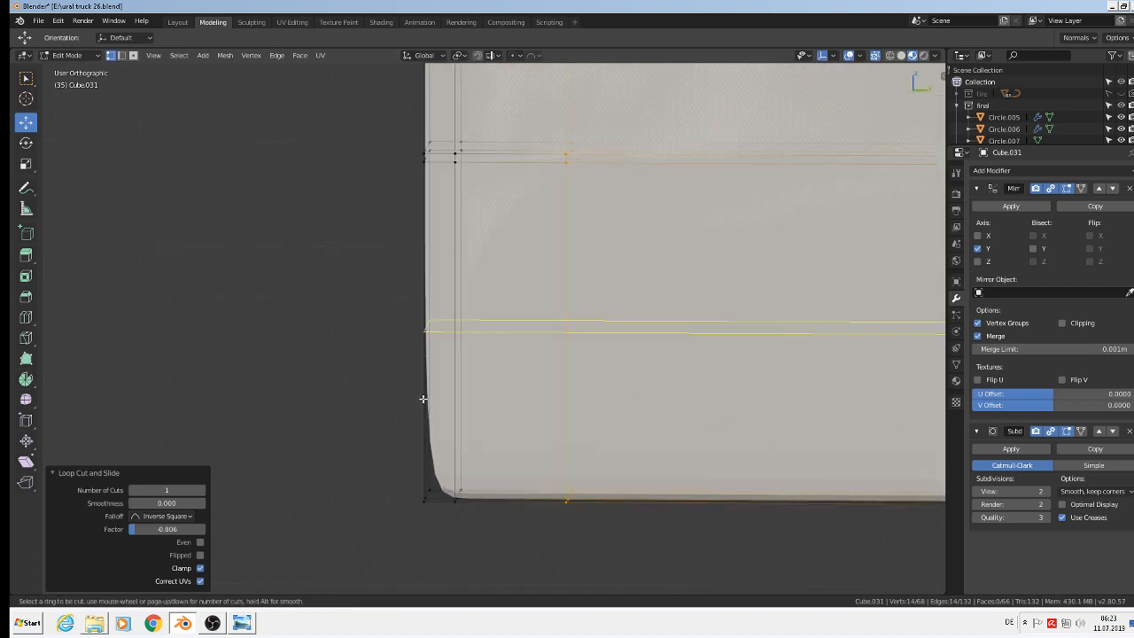
{"action": "left_click", "coordinate": [422, 399]}
{"action": "left_click", "coordinate": [440, 487]}
{"action": "scroll", "coordinate": [440, 487], "scroll_direction": "up", "scroll_amount": 1}
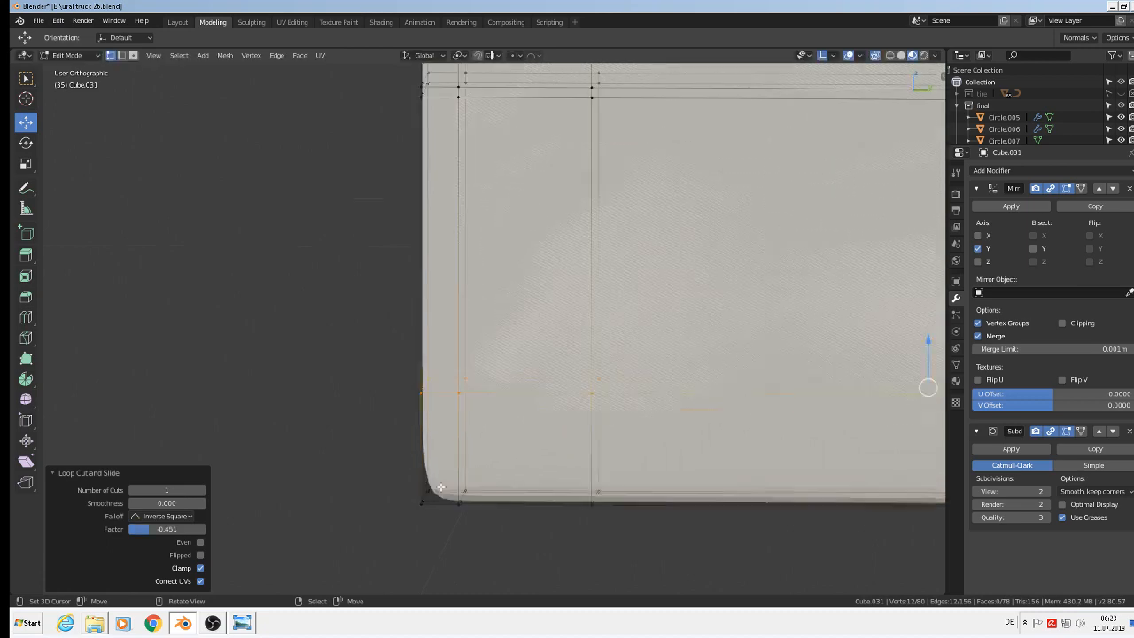
{"action": "scroll", "coordinate": [475, 513], "scroll_direction": "up", "scroll_amount": 1}
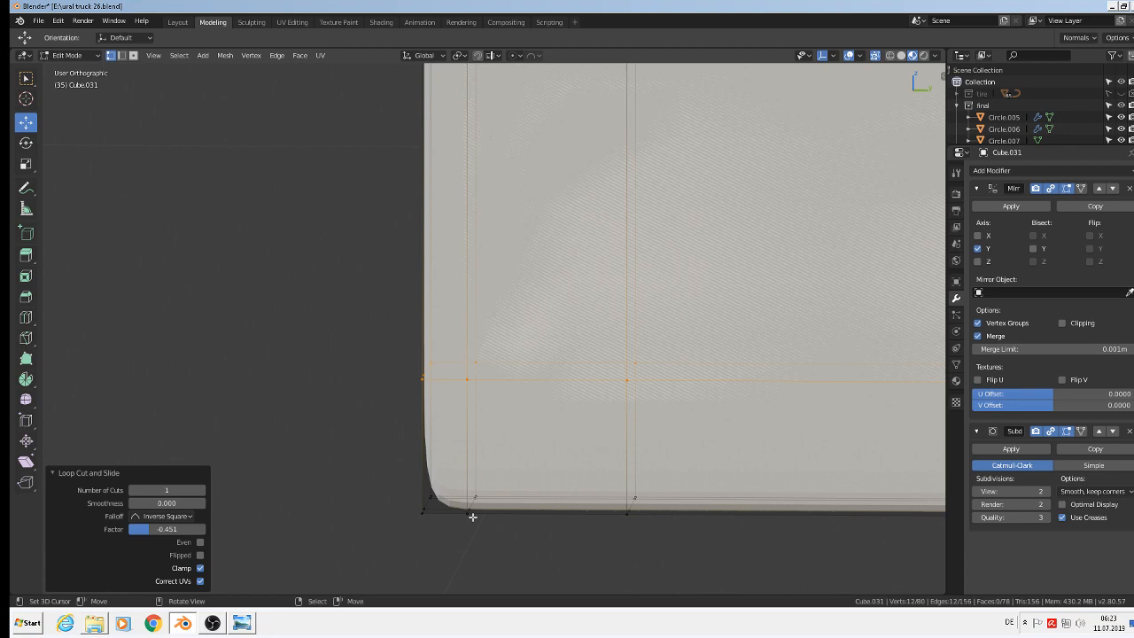
Move all vertices at the panel's lower outer corner 0.0156 m along Y to round the corner
{"action": "key", "text": "alt+a"}
{"action": "key", "text": "c"}
{"action": "left_click_drag", "start_coordinate": [425, 502], "coordinate": [491, 519]}
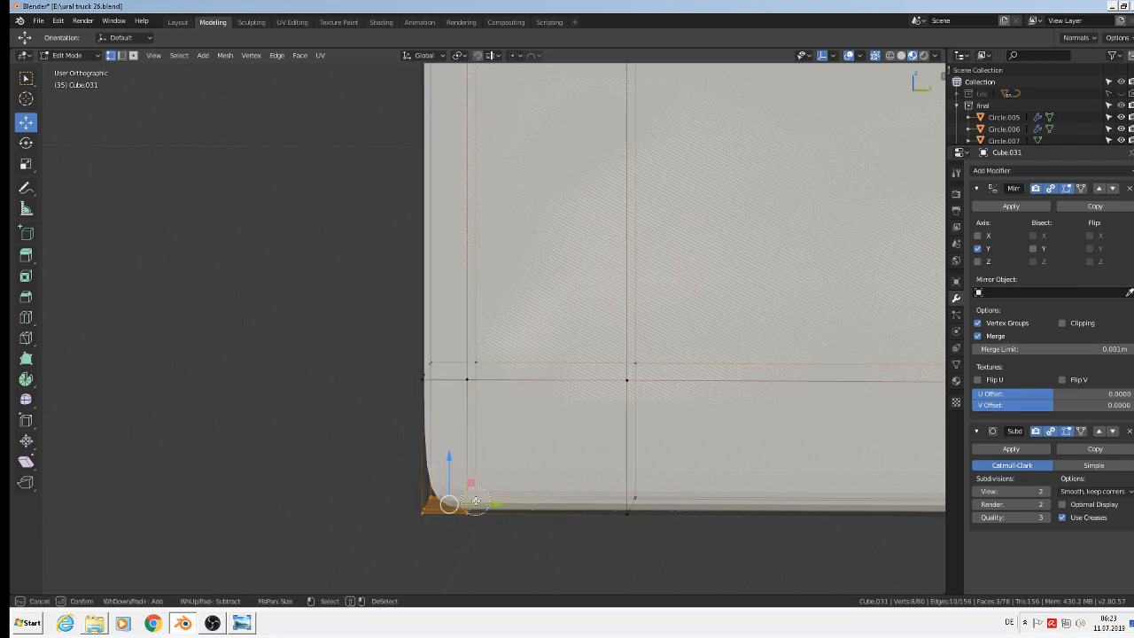
{"action": "right_click", "coordinate": [476, 502]}
{"action": "key", "text": "g"}
{"action": "key", "text": "y"}
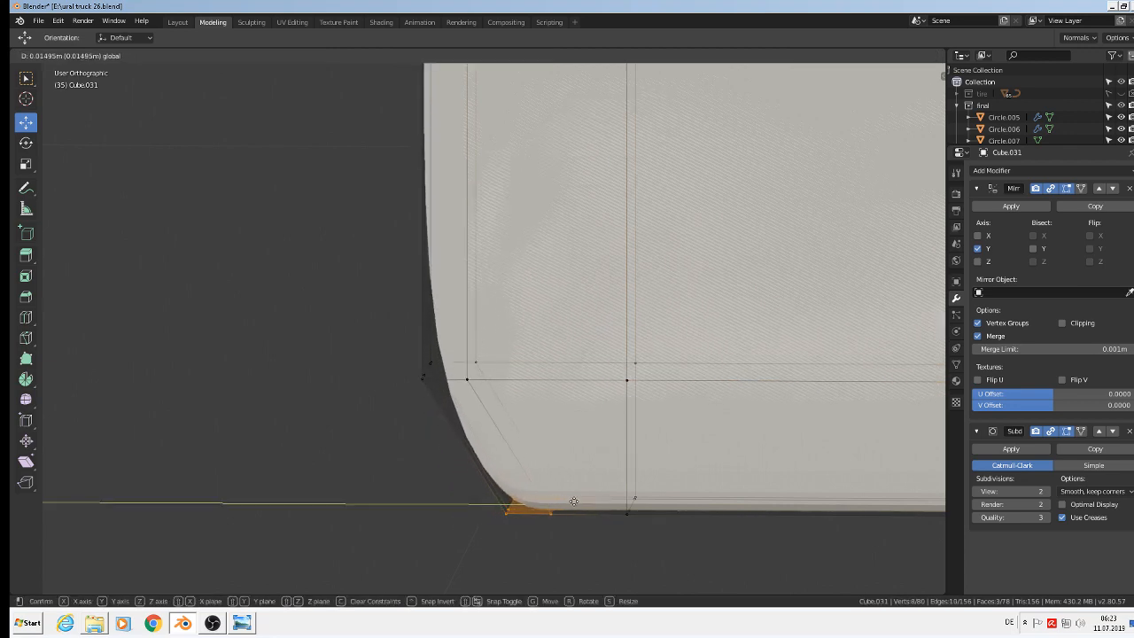
{"action": "left_click", "coordinate": [575, 501]}
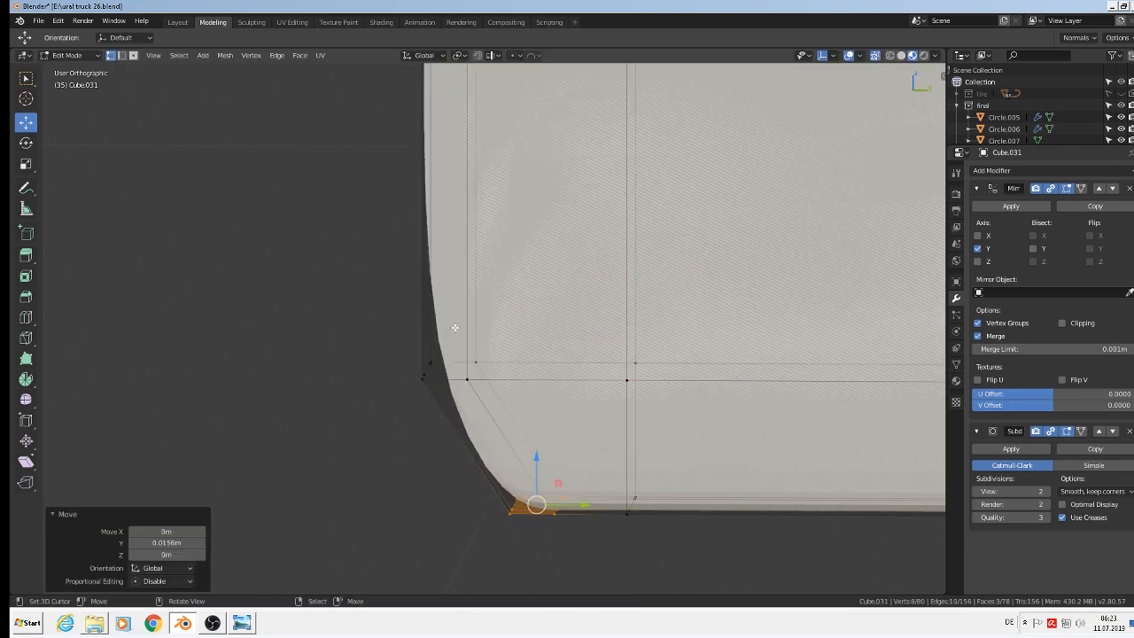
Try to move the inner vertex pair on the loop above the rounded corner 0.00137 m along Y
{"action": "left_click", "coordinate": [470, 376]}
{"action": "key", "text": "g"}
{"action": "key", "text": "y"}
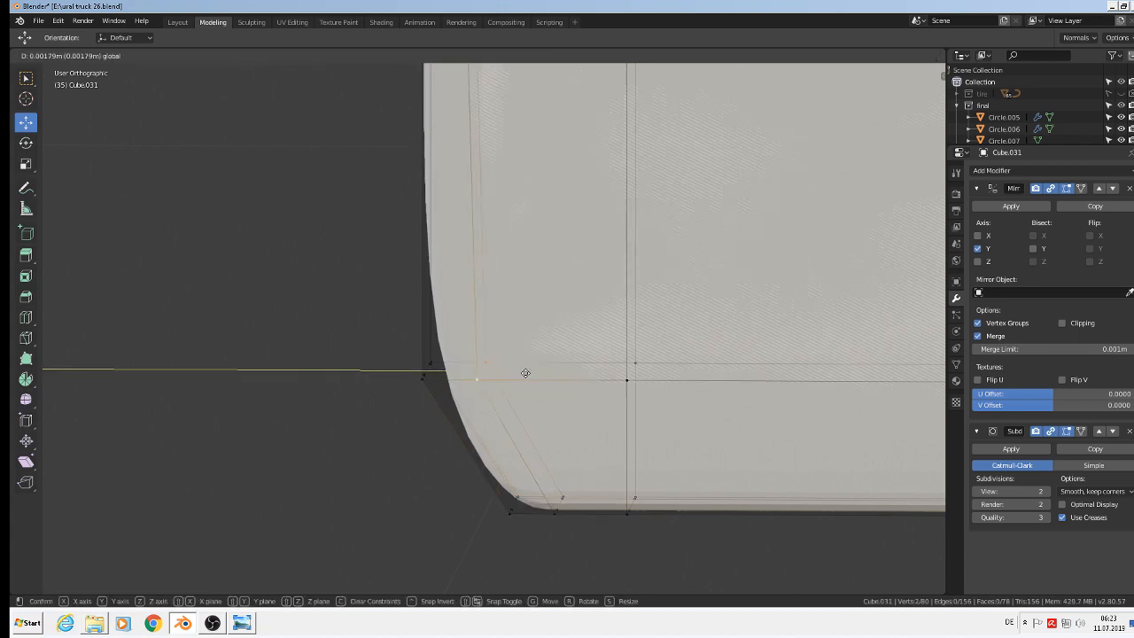
{"action": "left_click", "coordinate": [516, 372]}
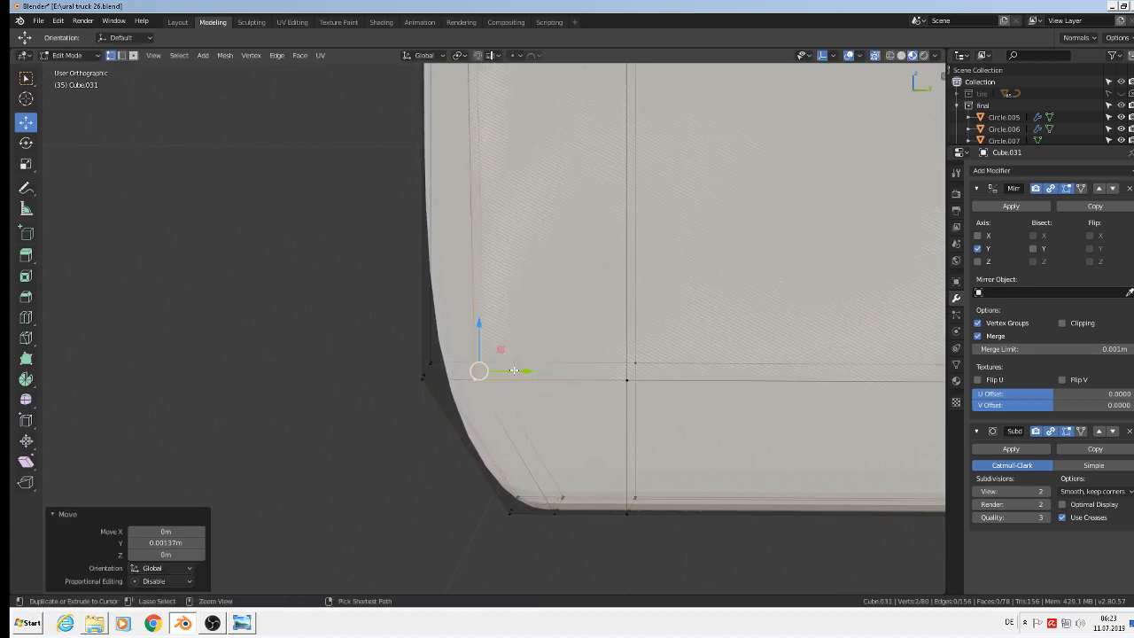
Select the inner and outer-edge vertices on the loop above the rounded corner and move them -0.000215 m along Y
{"action": "left_click", "coordinate": [464, 367]}
{"action": "key", "text": "c"}
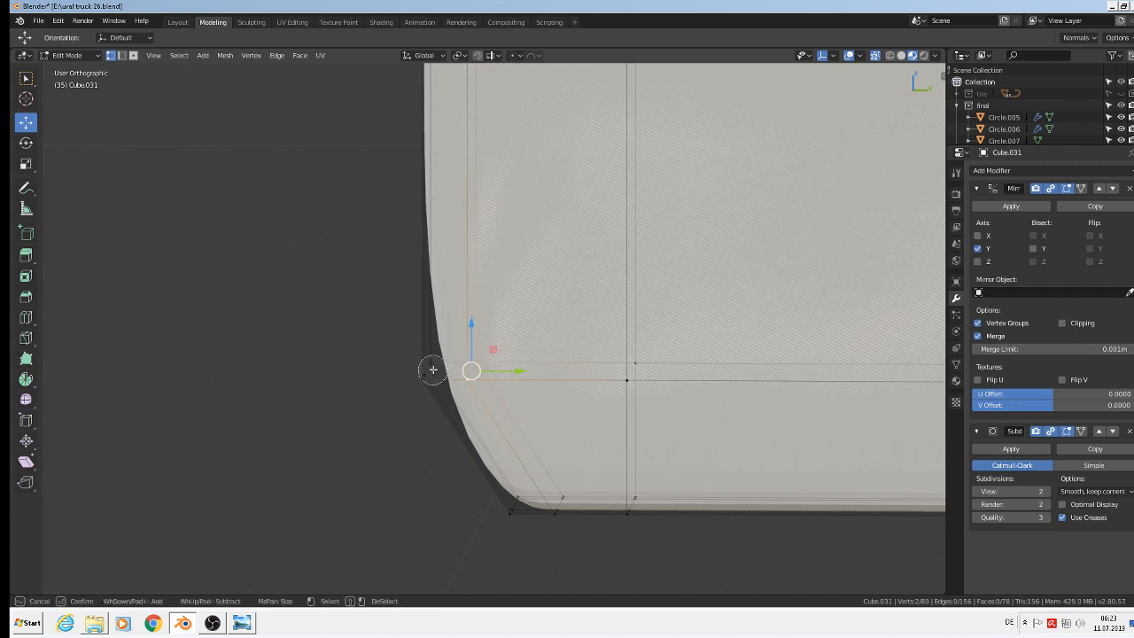
{"action": "left_click_drag", "start_coordinate": [434, 363], "coordinate": [415, 389]}
{"action": "right_click", "coordinate": [415, 389]}
{"action": "mouse_move", "coordinate": [479, 369]}
{"action": "left_mouse_down"}
{"action": "mouse_move", "coordinate": [417, 369]}
{"action": "mouse_move", "coordinate": [582, 372]}
{"action": "mouse_move", "coordinate": [467, 366]}
{"action": "mouse_move", "coordinate": [478, 366]}
{"action": "left_mouse_up"}
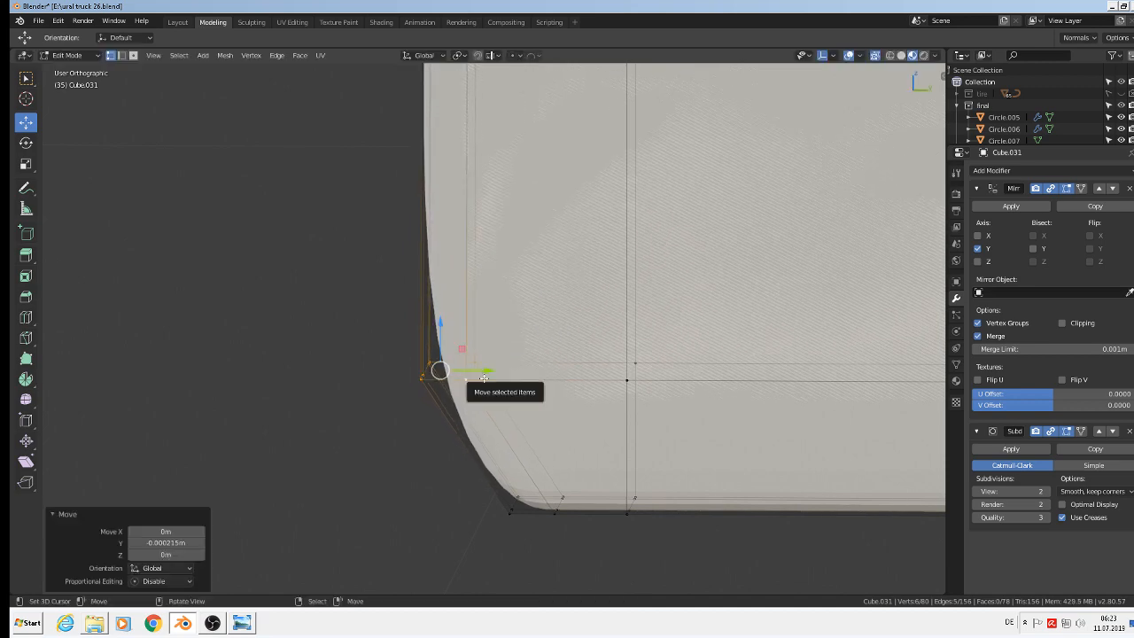
Examine the rounded lower corner in Object and Edit Mode, and view the whole panel beside the truck
{"action": "scroll", "coordinate": [506, 451], "scroll_direction": "down", "scroll_amount": 3}
{"action": "key", "text": "Tab"}
{"action": "scroll", "coordinate": [532, 456], "scroll_direction": "down", "scroll_amount": 3}
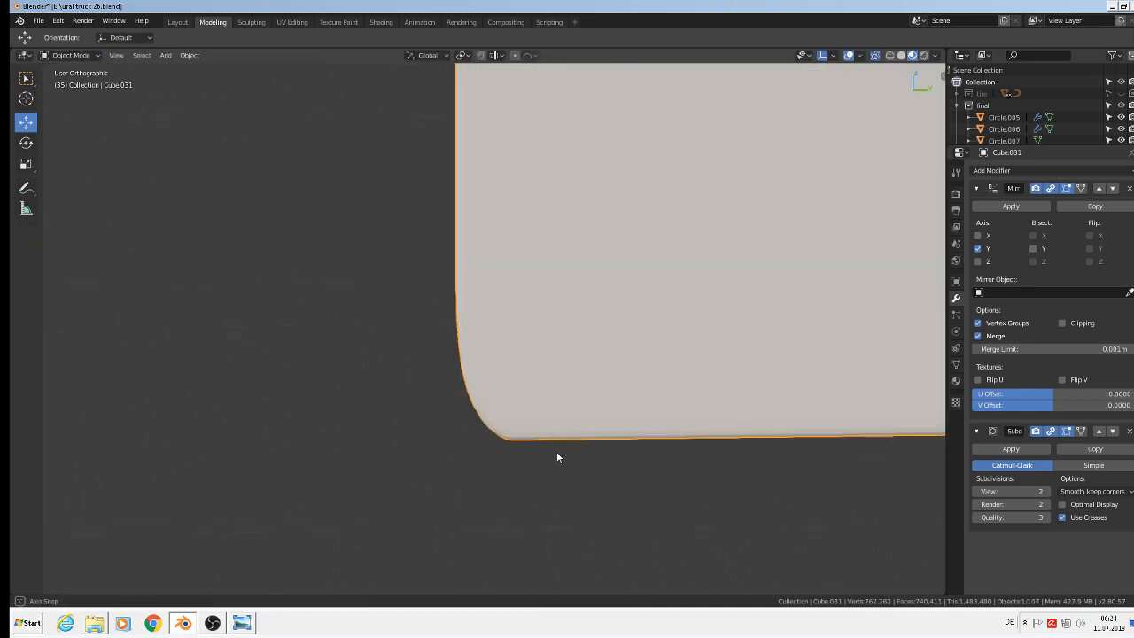
{"action": "key", "text": "Tab"}
{"action": "middle_click_drag", "start_coordinate": [586, 467], "coordinate": [584, 466]}
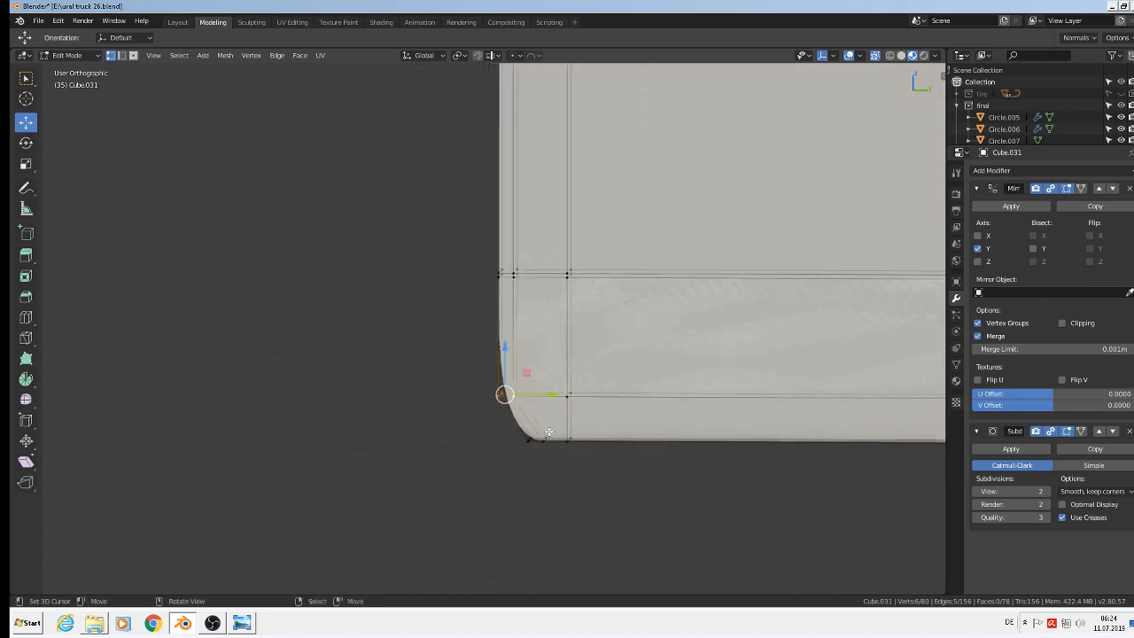
{"action": "key", "text": "Tab"}
{"action": "middle_click_drag", "start_coordinate": [549, 430], "coordinate": [760, 372]}
{"action": "scroll", "coordinate": [630, 449], "scroll_direction": "down", "scroll_amount": 2}
{"action": "scroll", "coordinate": [630, 449], "scroll_direction": "down", "scroll_amount": 4}
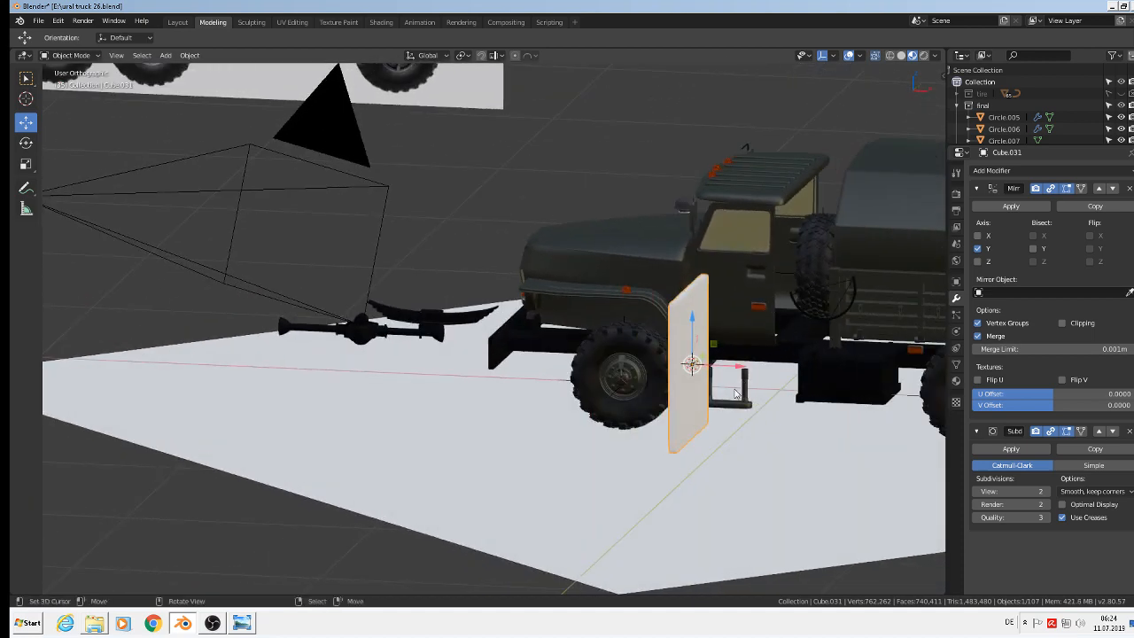
Add a horizontal edge loop around the panel near its top edge with a slide factor of 0.760
{"action": "middle_click_drag", "start_coordinate": [735, 393], "coordinate": [603, 385]}
{"action": "scroll", "coordinate": [603, 385], "scroll_direction": "up", "scroll_amount": 5}
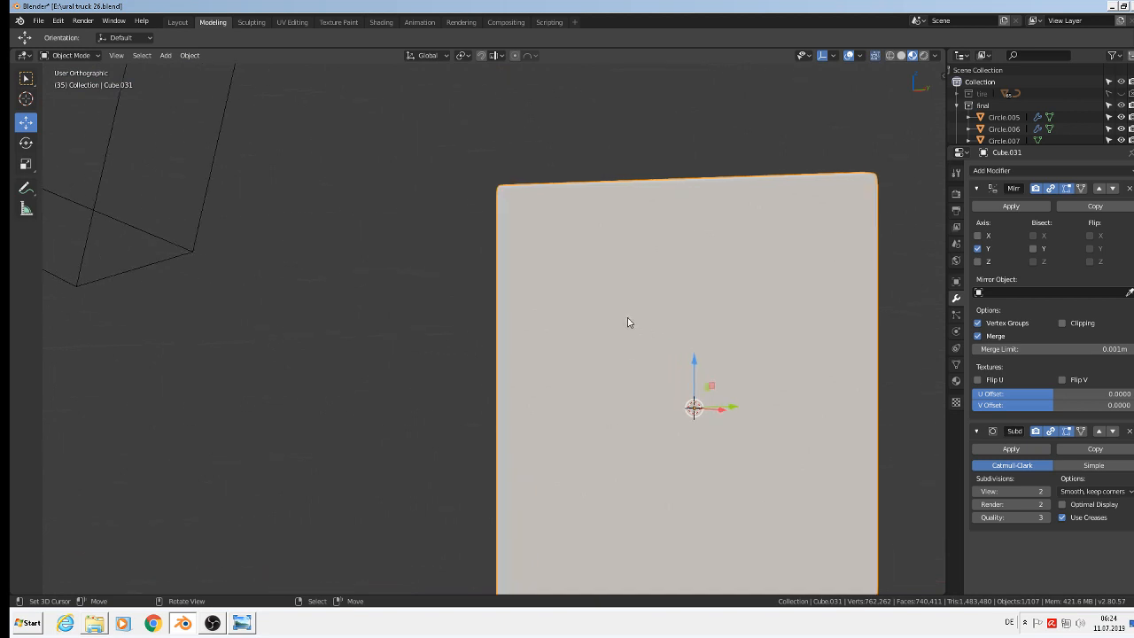
{"action": "middle_click_drag", "start_coordinate": [627, 322], "coordinate": [584, 306]}
{"action": "key", "text": "Tab"}
{"action": "scroll", "coordinate": [606, 284], "scroll_direction": "up", "scroll_amount": 1}
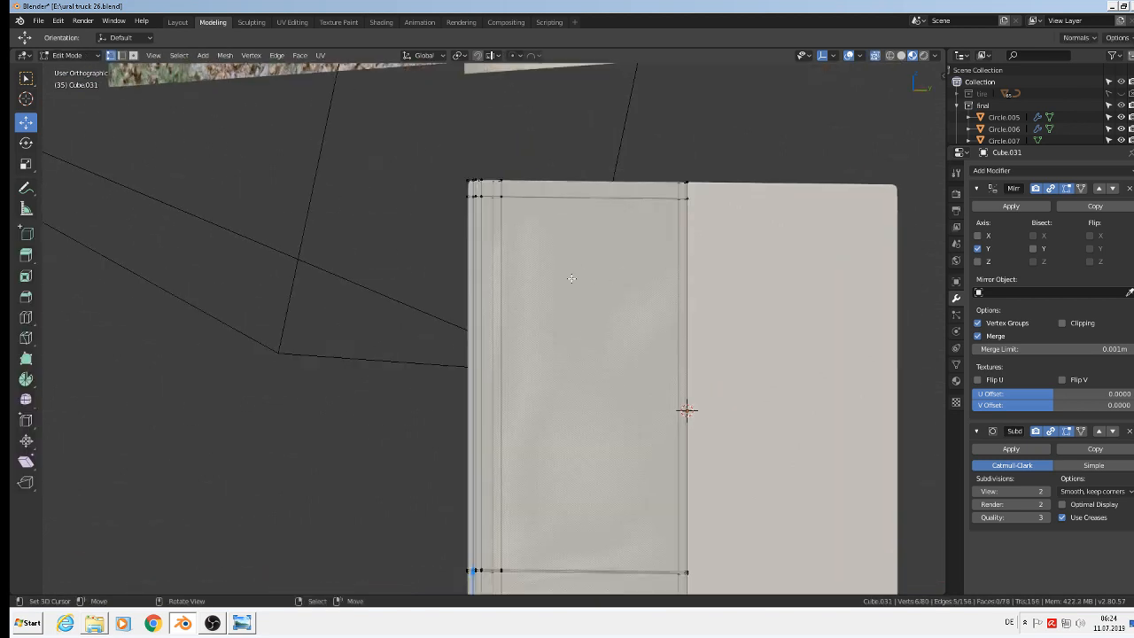
{"action": "key", "text": "ctrl+r"}
{"action": "left_click", "coordinate": [500, 271]}
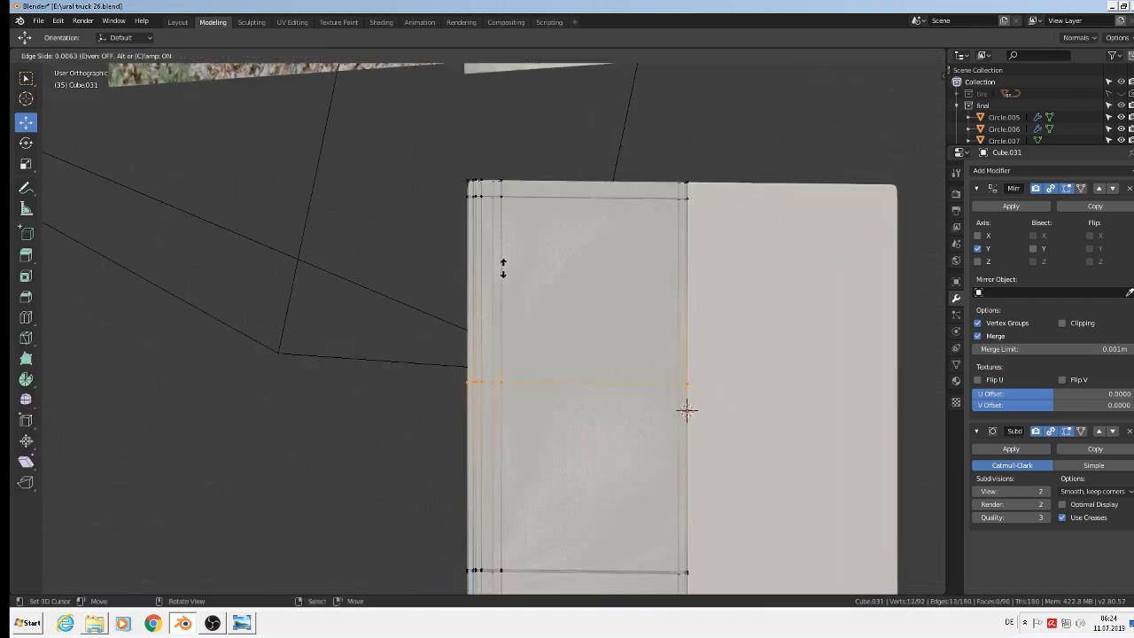
{"action": "left_click", "coordinate": [505, 129]}
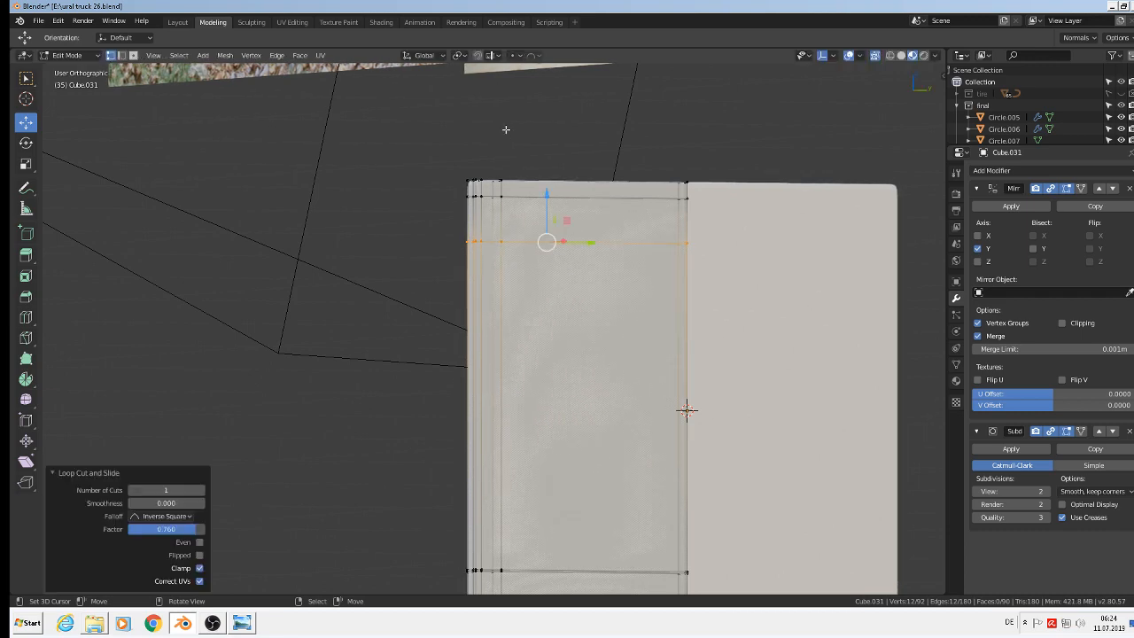
Add a second horizontal loop below it with factor 0.388 and a vertical loop toward the outer side with factor 0.600
{"action": "key", "text": "ctrl+r"}
{"action": "left_click", "coordinate": [513, 325]}
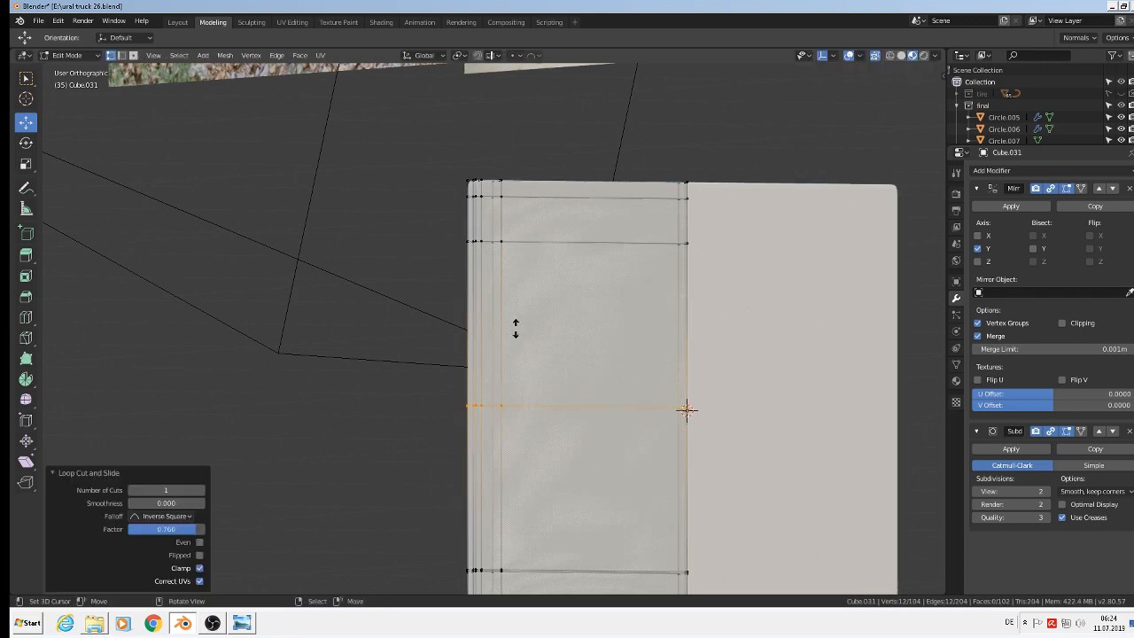
{"action": "left_click", "coordinate": [507, 263]}
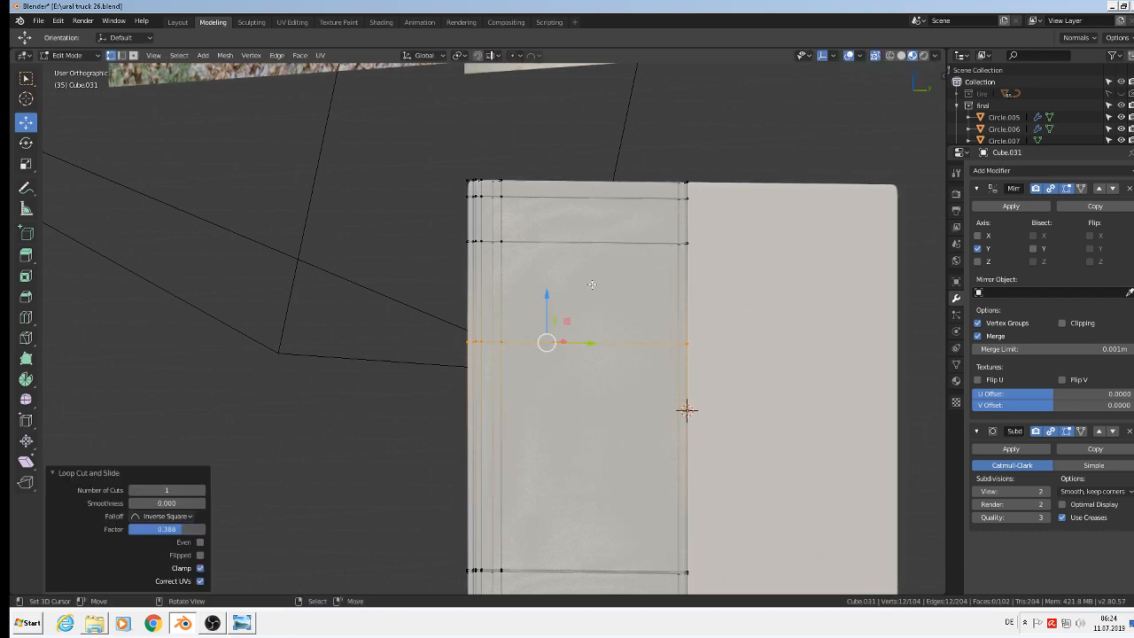
{"action": "key", "text": "ctrl+r"}
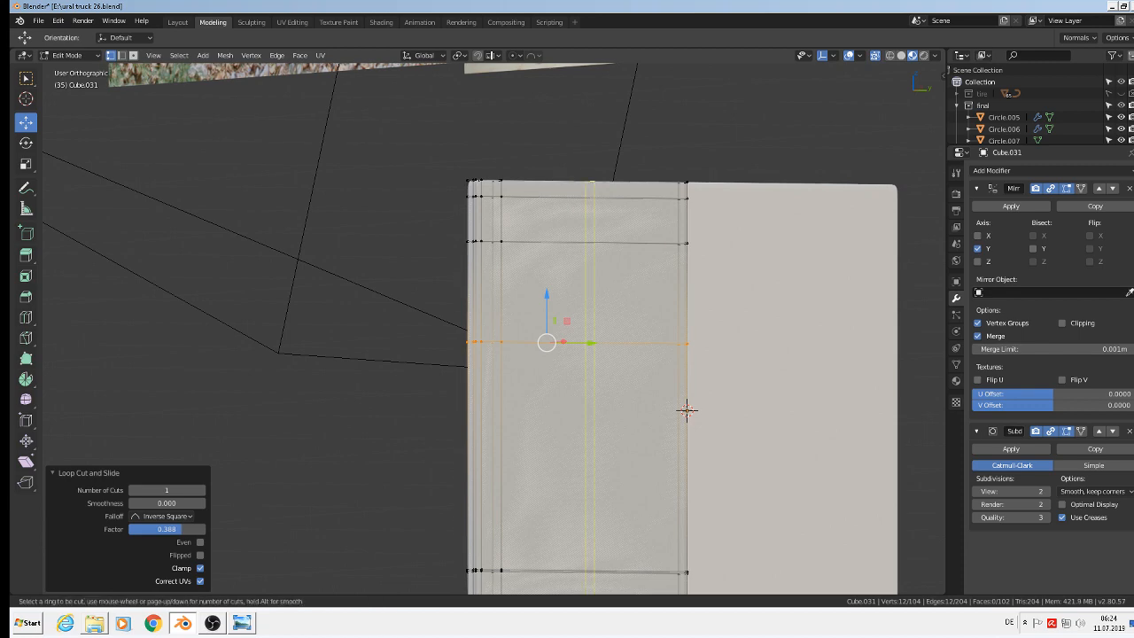
{"action": "left_click", "coordinate": [687, 409]}
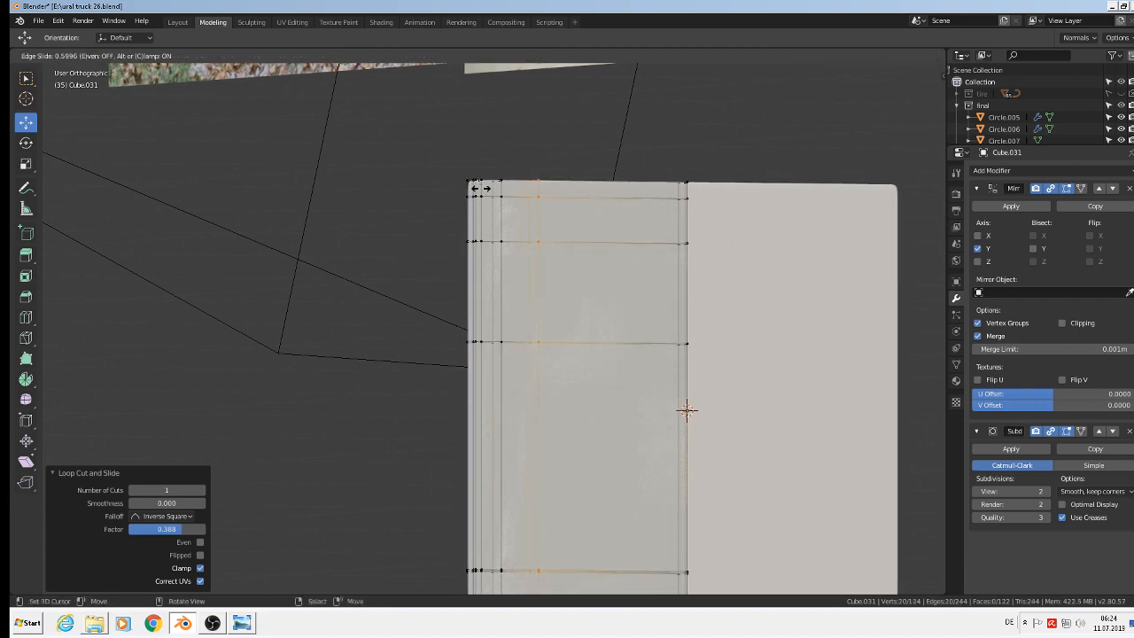
{"action": "right_click", "coordinate": [479, 188]}
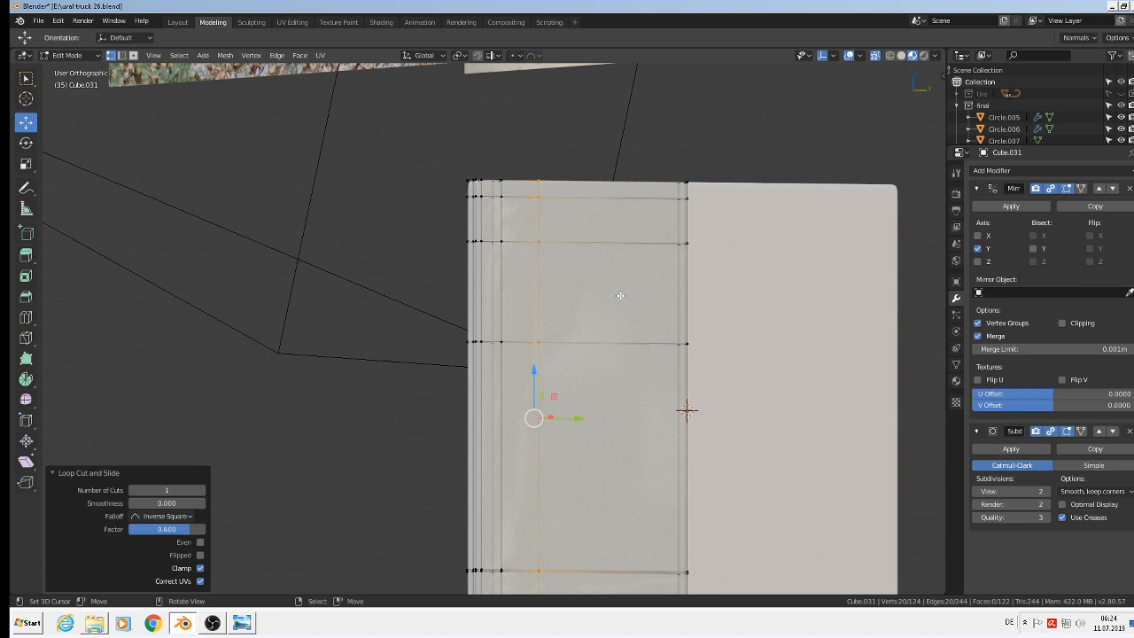
Delete the two centre-seam edges on the panel's far side between the two new horizontal loops
{"action": "key", "text": "KP_1"}
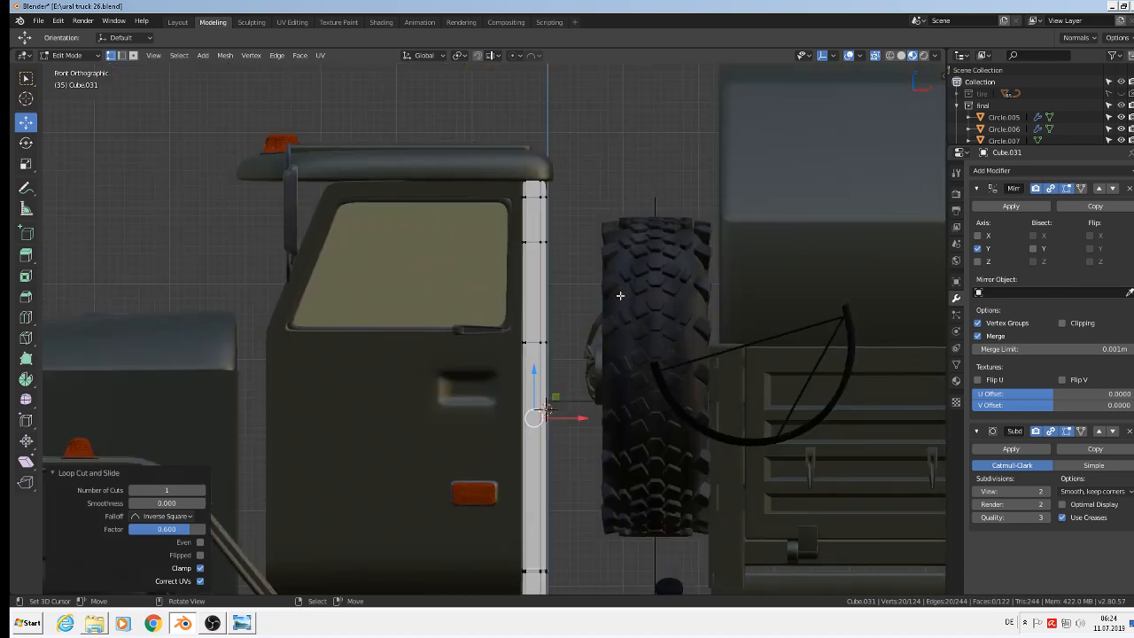
{"action": "key", "text": "KP_3"}
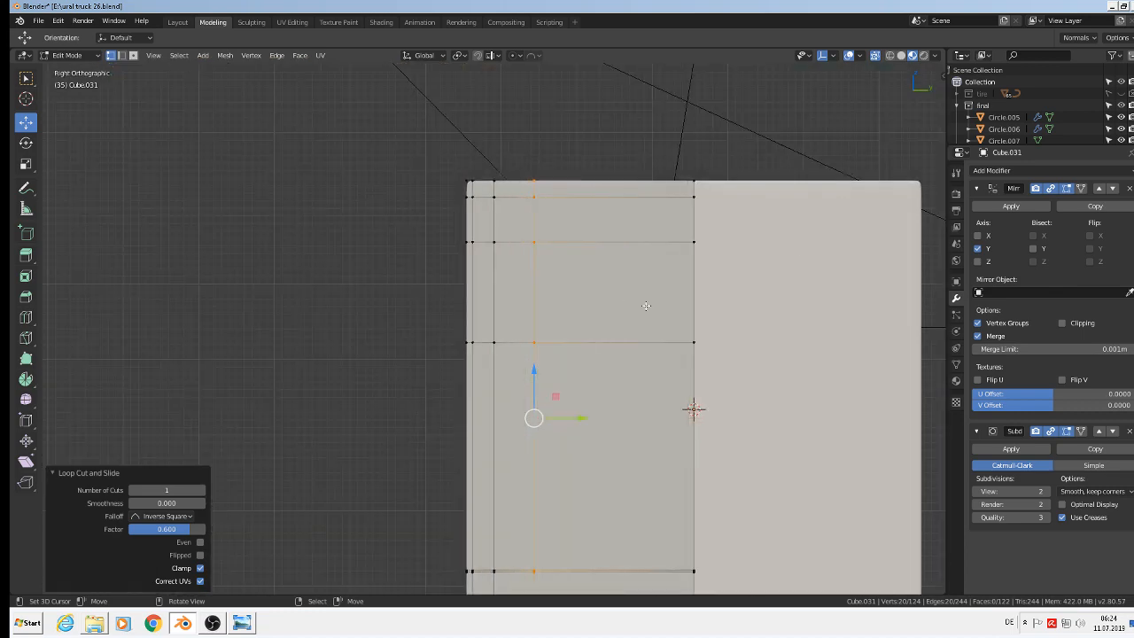
{"action": "left_click", "coordinate": [121, 57]}
{"action": "left_click", "coordinate": [692, 298]}
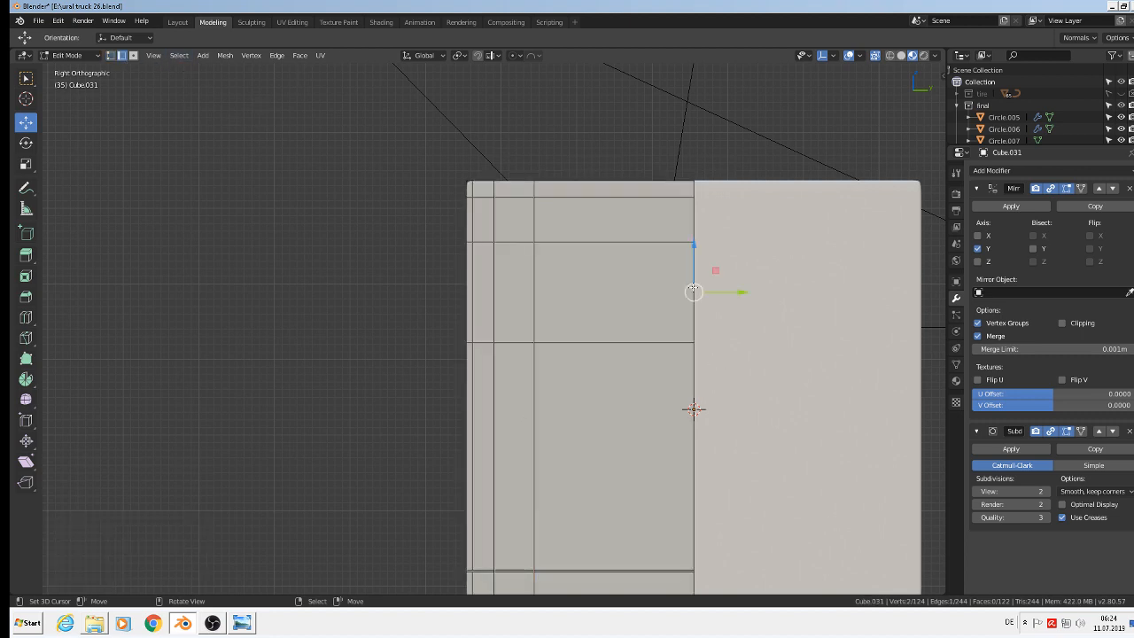
{"action": "middle_click_drag", "start_coordinate": [694, 291], "coordinate": [729, 313]}
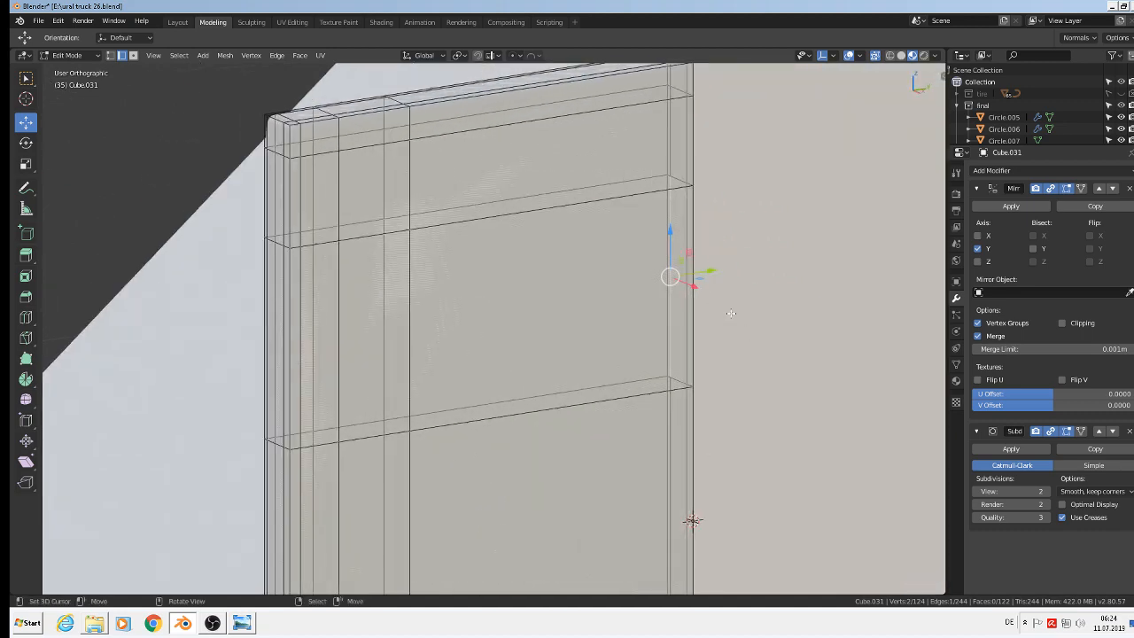
{"action": "scroll", "coordinate": [709, 320], "scroll_direction": "up", "scroll_amount": 3}
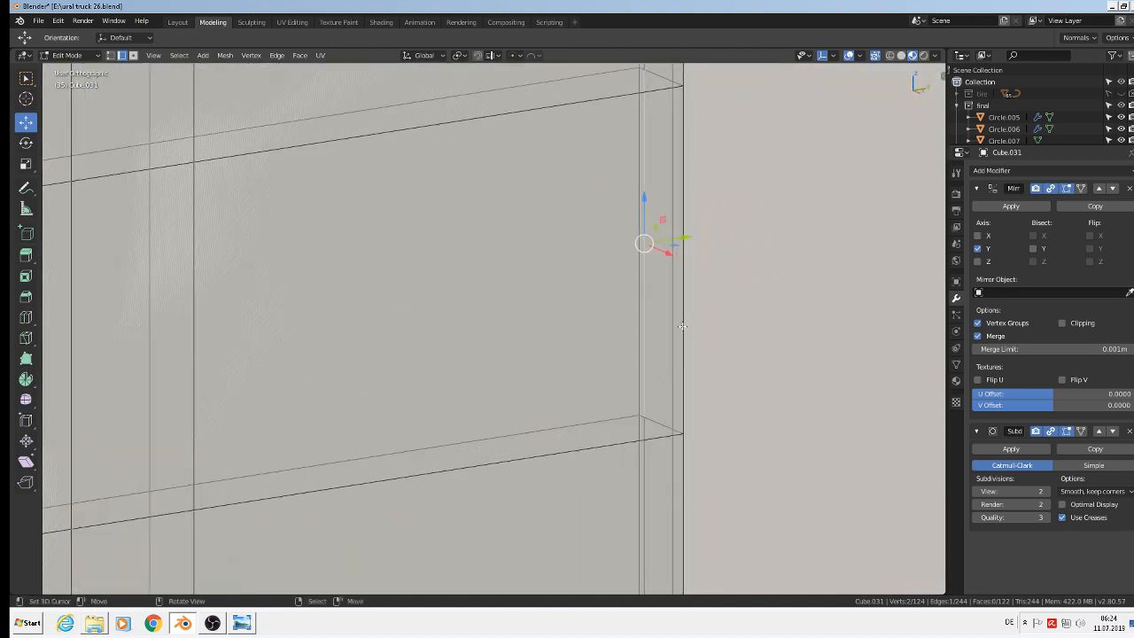
{"action": "left_click", "coordinate": [636, 228], "text": "shift"}
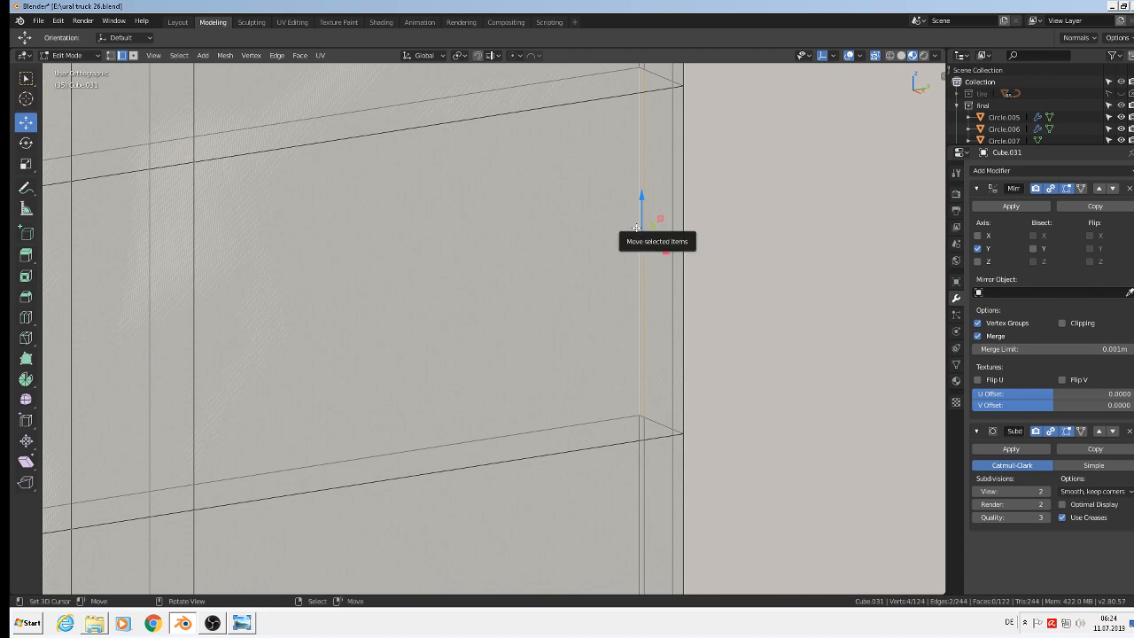
{"action": "key", "text": "x"}
{"action": "left_click", "coordinate": [635, 243]}
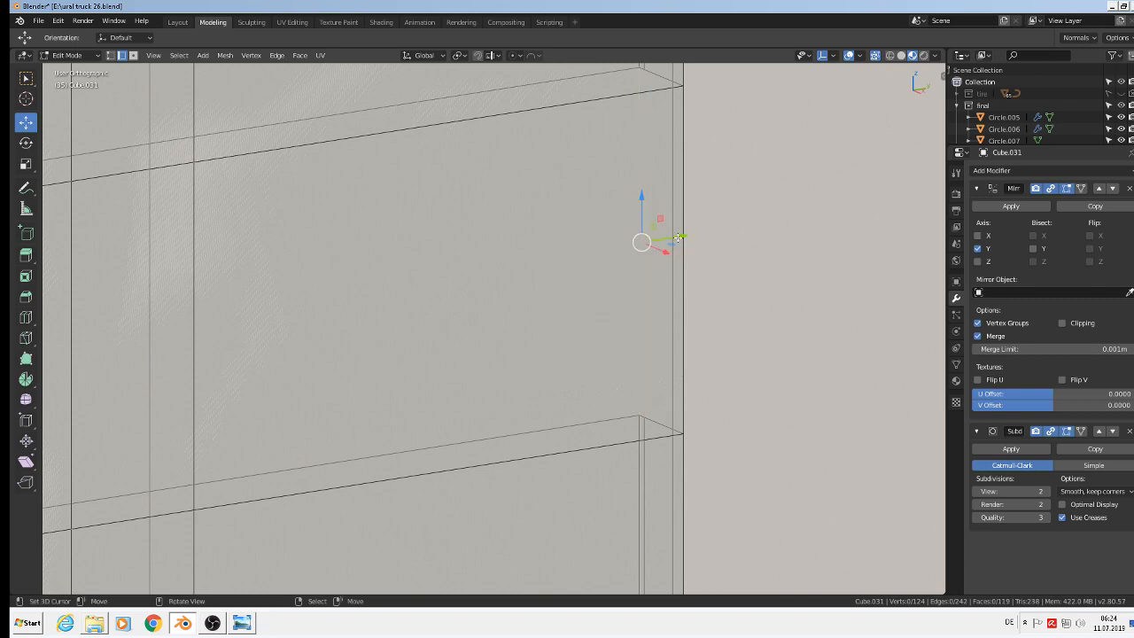
Delete the matching centre-seam edges on the panel's near side to open a window hole through it
{"action": "left_click", "coordinate": [682, 227], "text": "shift"}
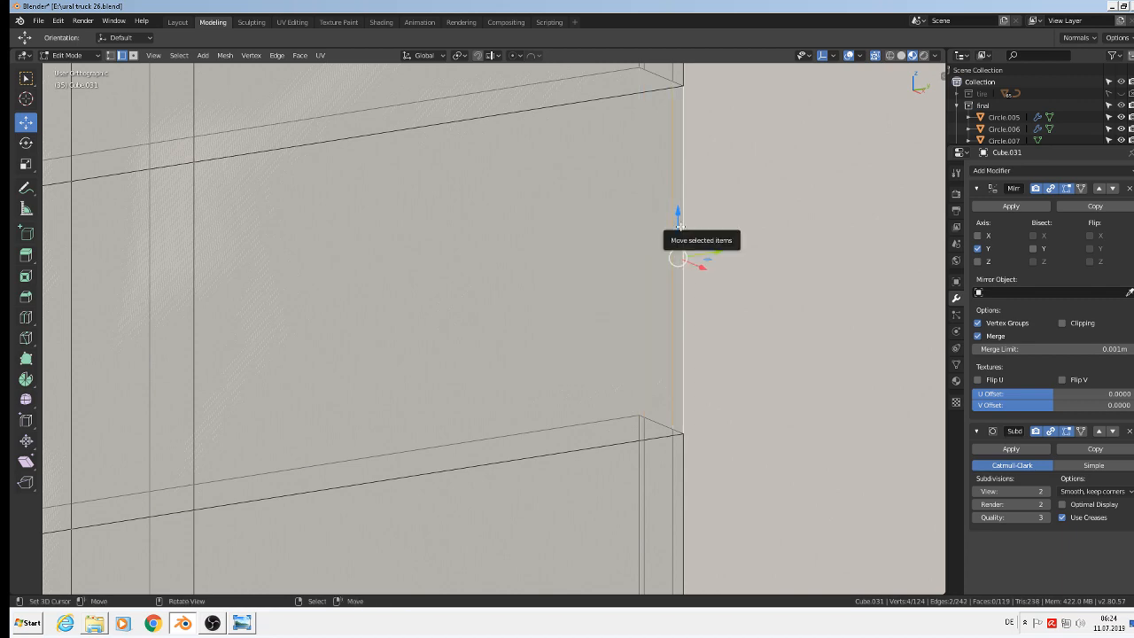
{"action": "key", "text": "x"}
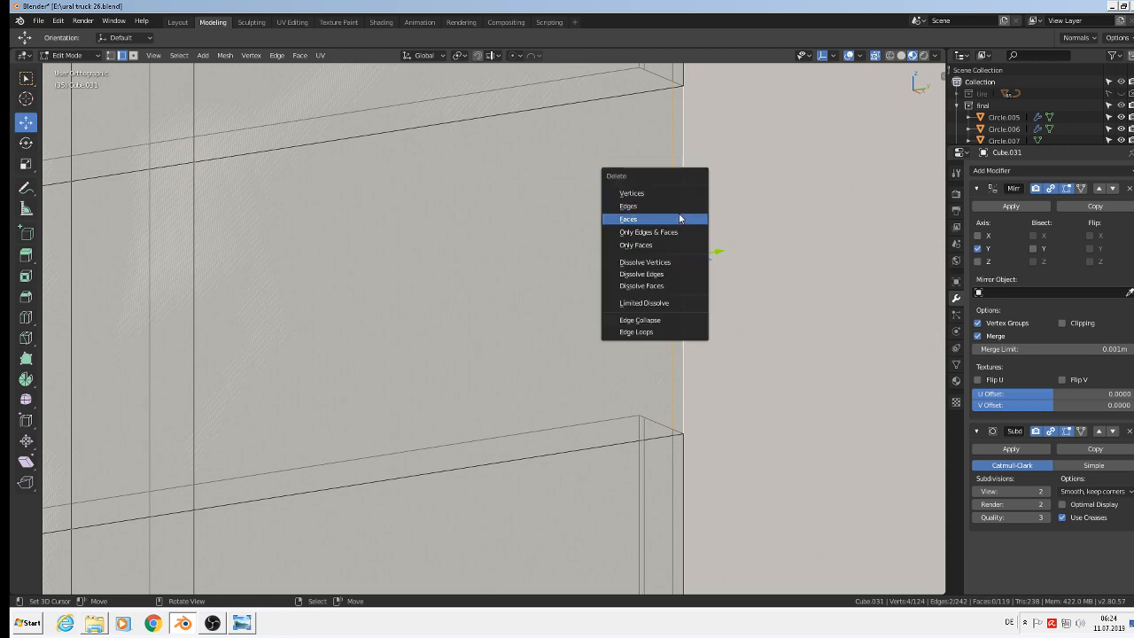
{"action": "left_click", "coordinate": [675, 207]}
{"action": "scroll", "coordinate": [693, 257], "scroll_direction": "down", "scroll_amount": 4}
{"action": "middle_click_drag", "start_coordinate": [698, 284], "coordinate": [635, 277]}
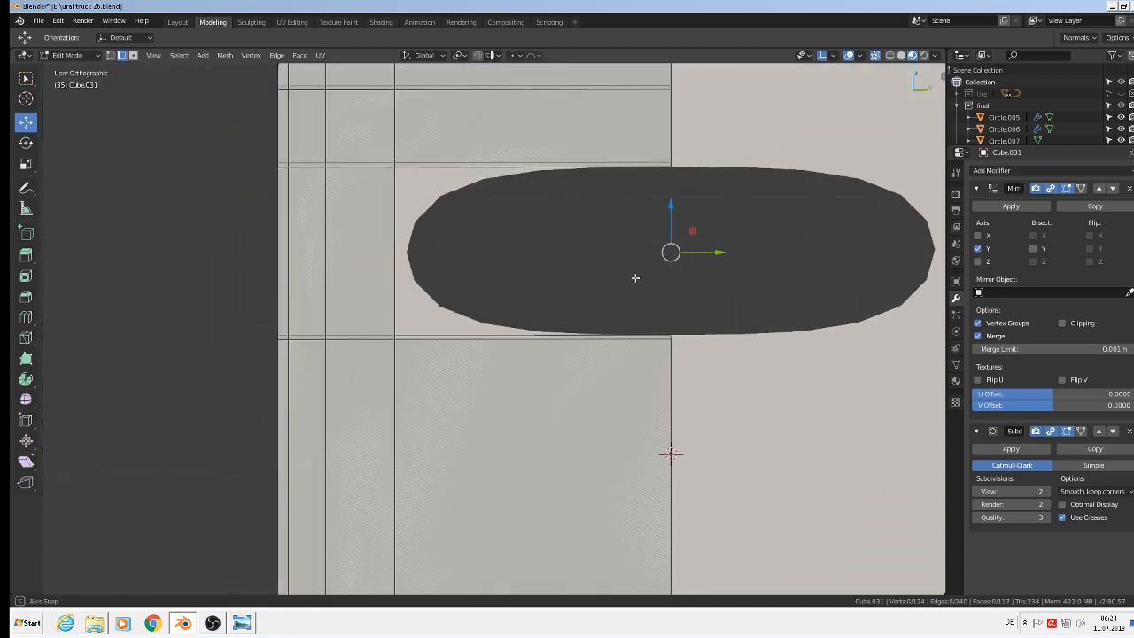
{"action": "middle_click_drag", "start_coordinate": [626, 227], "coordinate": [658, 354], "text": "shift"}
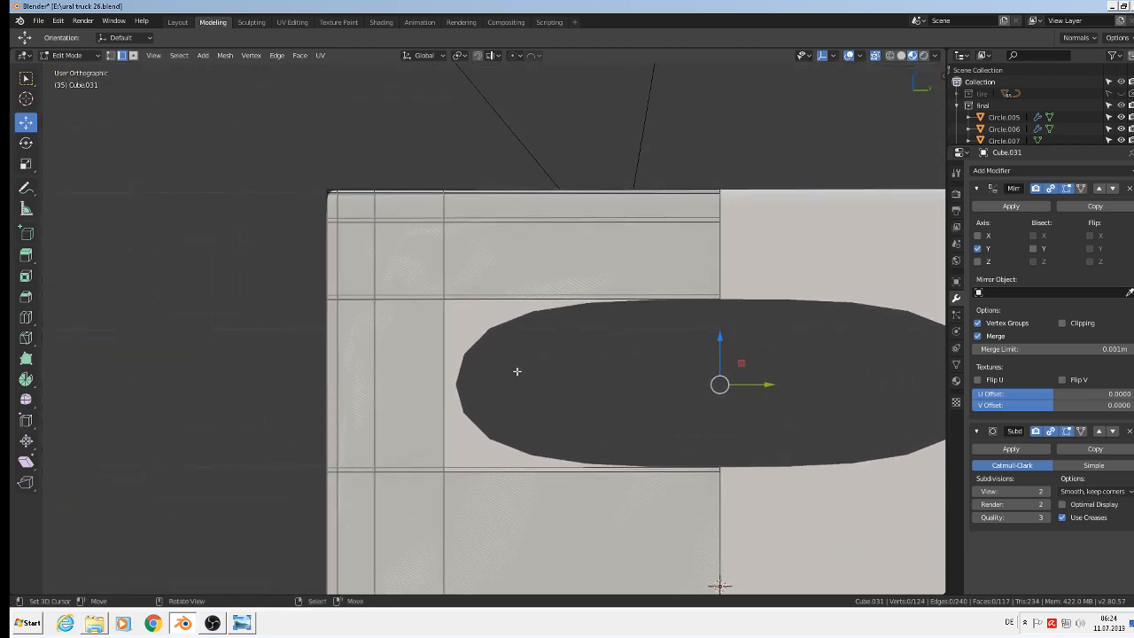
Tighten the window's upper corner with a vertical loop above it at factor -0.679 and a horizontal loop beside it at 0.381
{"action": "key", "text": "ctrl+r"}
{"action": "left_click", "coordinate": [536, 228]}
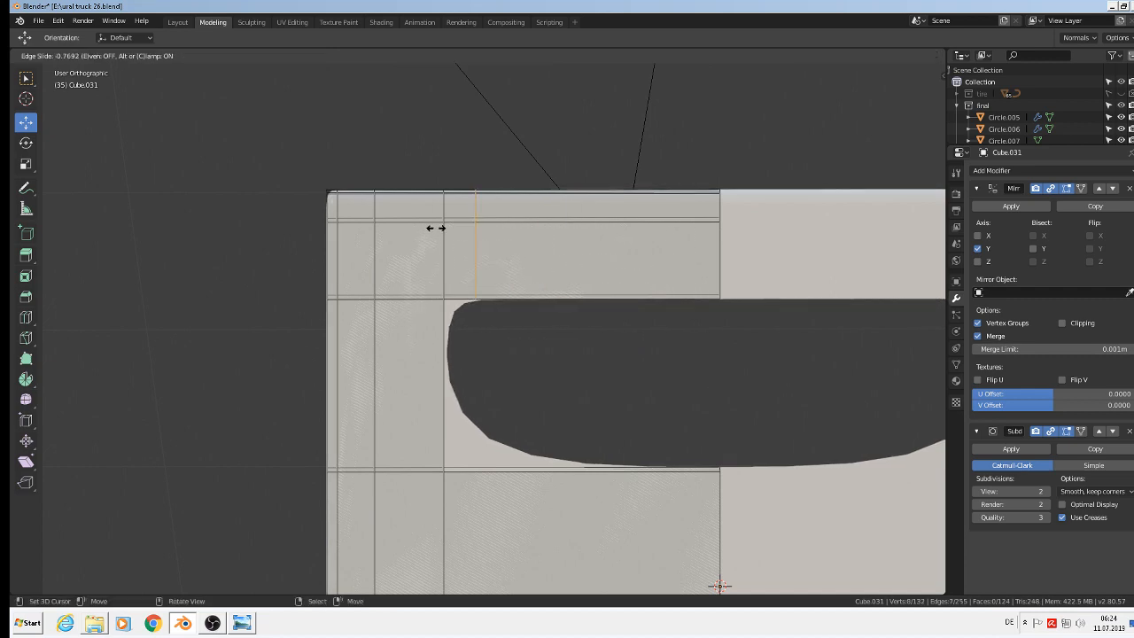
{"action": "key", "text": "ctrl+r"}
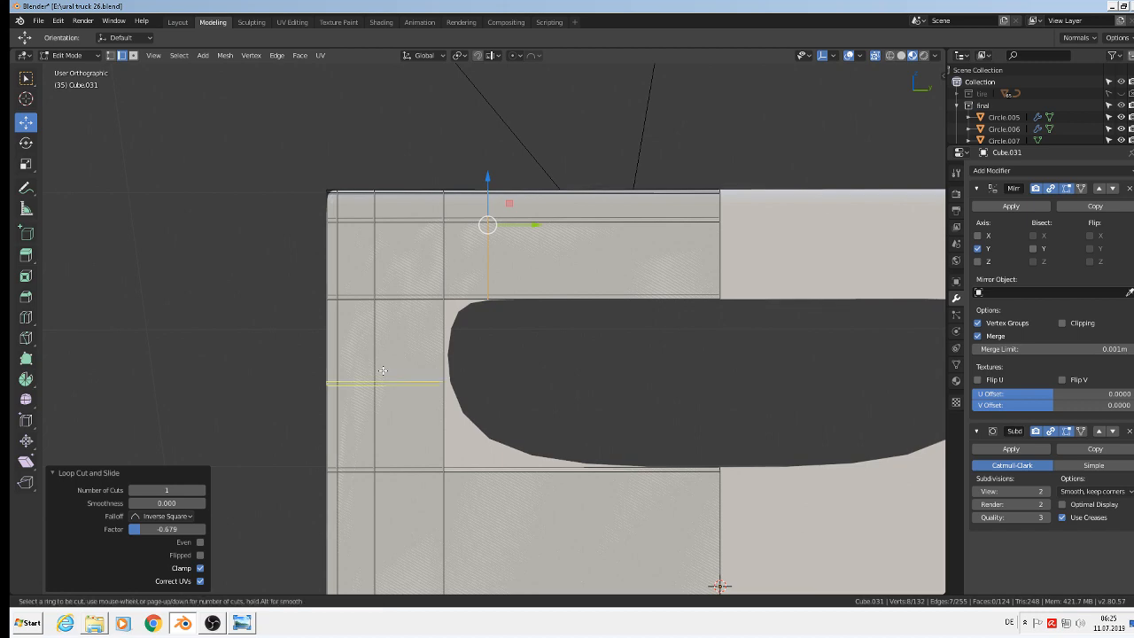
{"action": "left_click", "coordinate": [383, 362]}
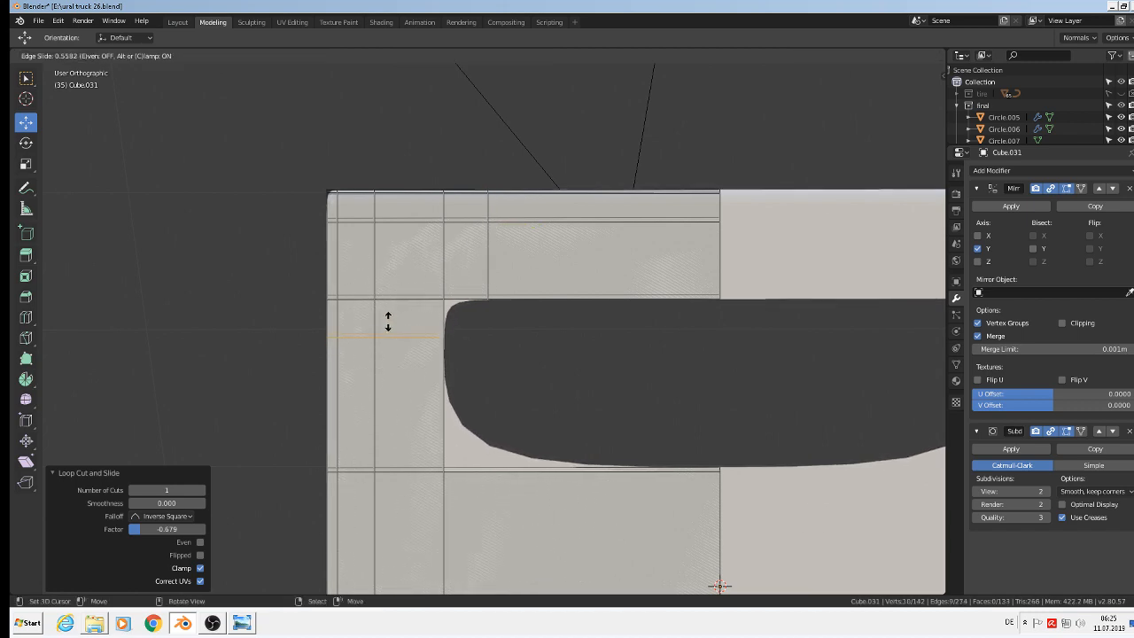
{"action": "left_click", "coordinate": [384, 332]}
Tighten the window's lower corner with a horizontal loop beside it at factor -0.475 and a vertical loop below it at -0.624
{"action": "key", "text": "g"}
{"action": "key", "text": "g"}
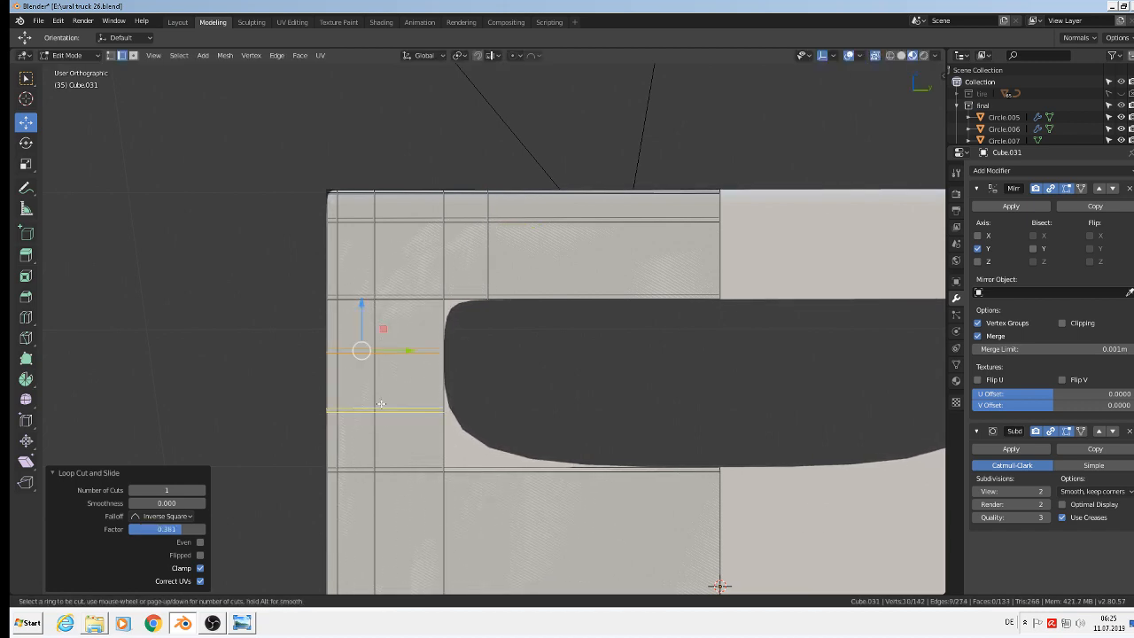
{"action": "left_click", "coordinate": [386, 431]}
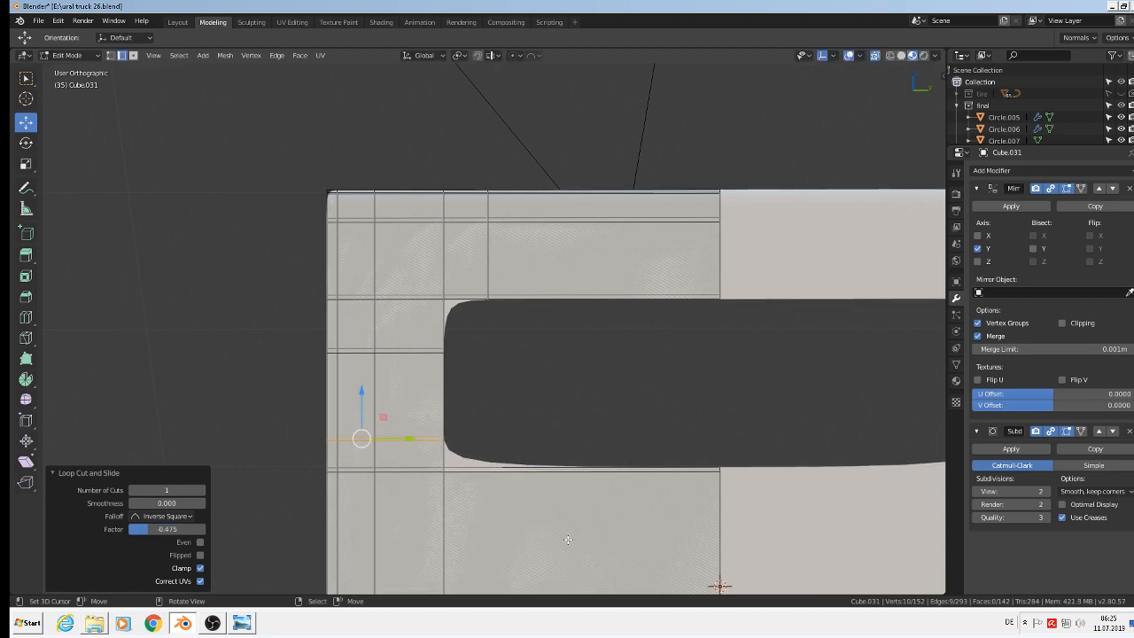
{"action": "key", "text": "ctrl+r"}
{"action": "left_click", "coordinate": [549, 499]}
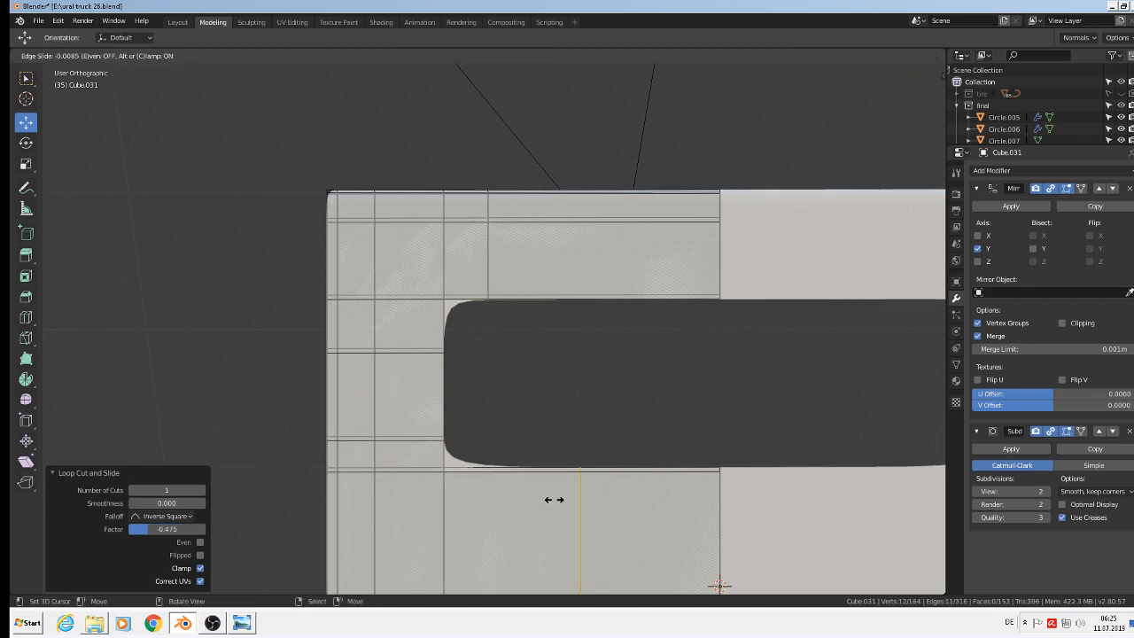
{"action": "left_click", "coordinate": [475, 503]}
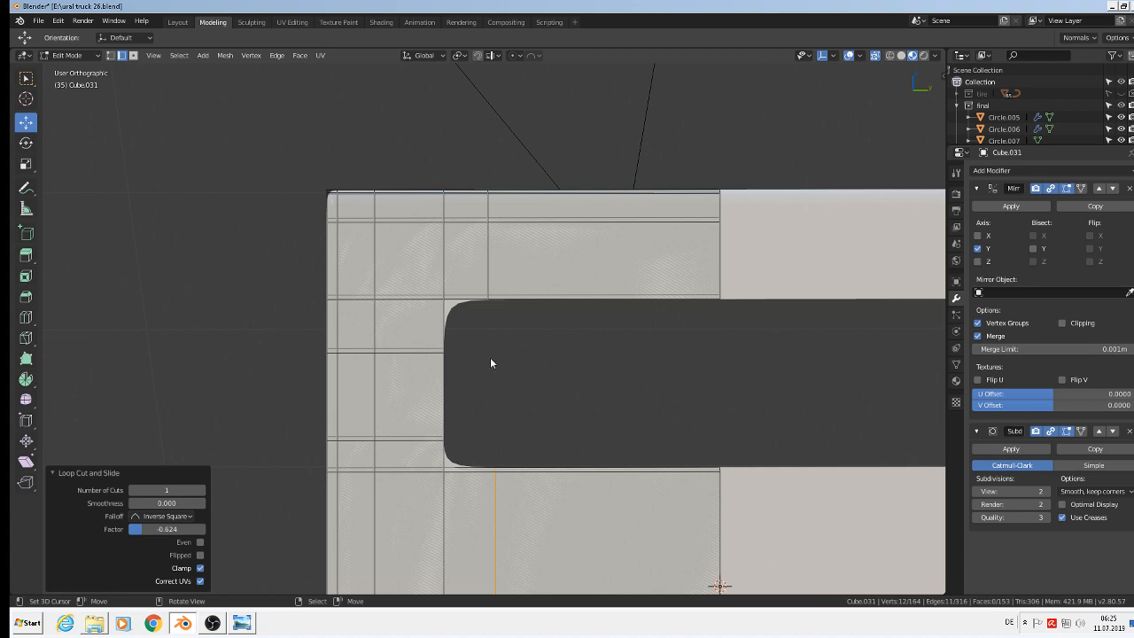
Examine the window opening's rounded corners on the smoothed panel in Object Mode and Edit Mode
{"action": "key", "text": "Tab"}
{"action": "scroll", "coordinate": [527, 377], "scroll_direction": "down", "scroll_amount": 4}
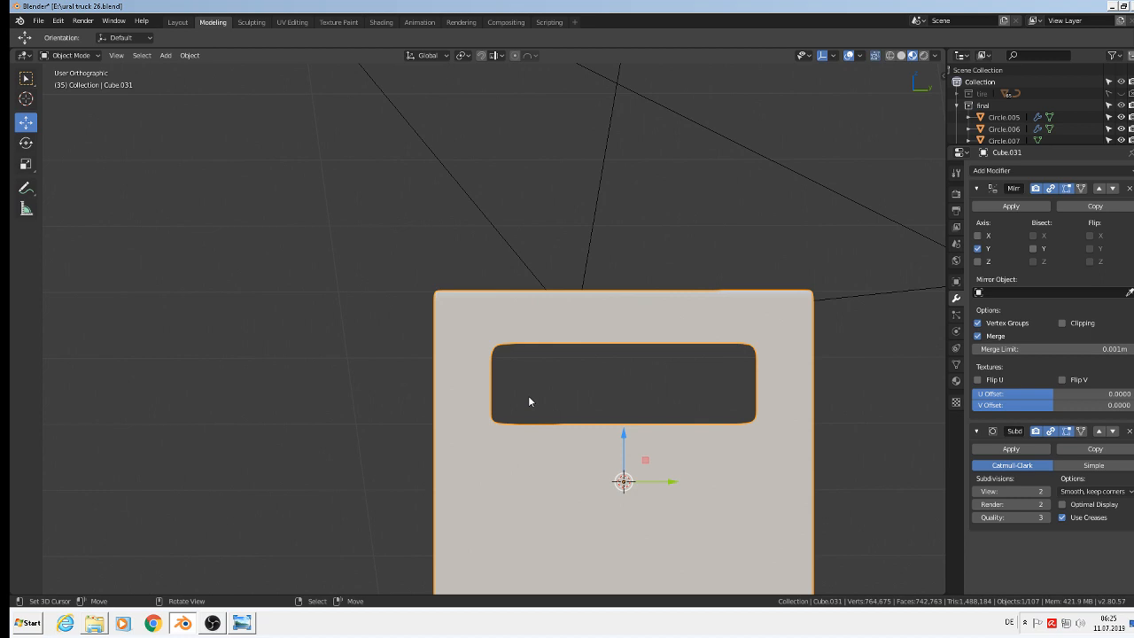
{"action": "scroll", "coordinate": [528, 395], "scroll_direction": "up", "scroll_amount": 4}
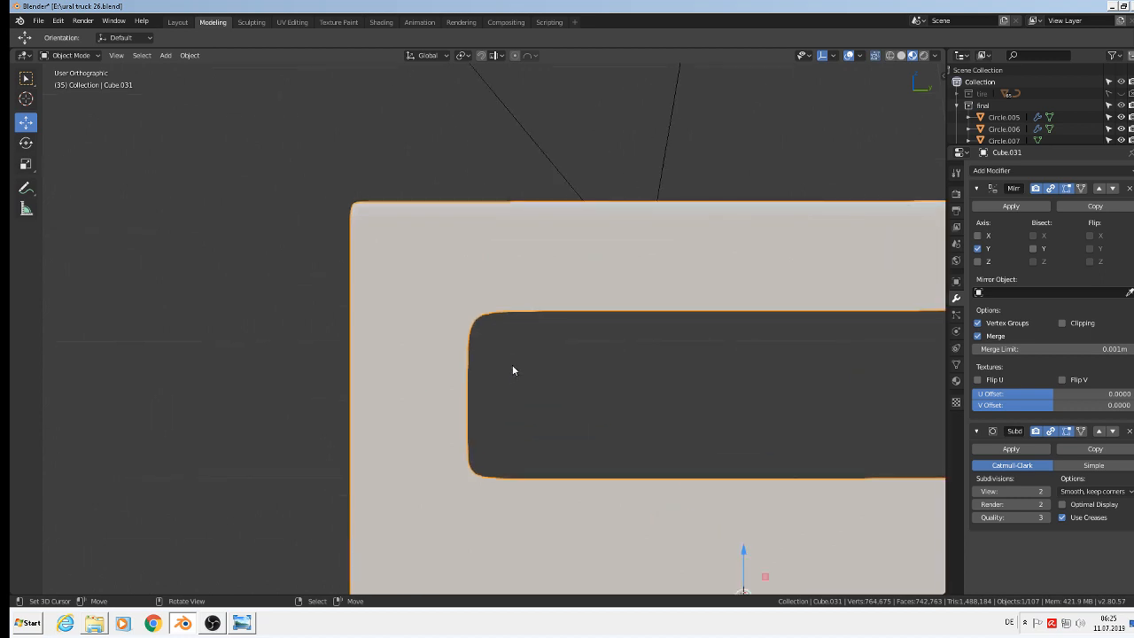
{"action": "key", "text": "Tab"}
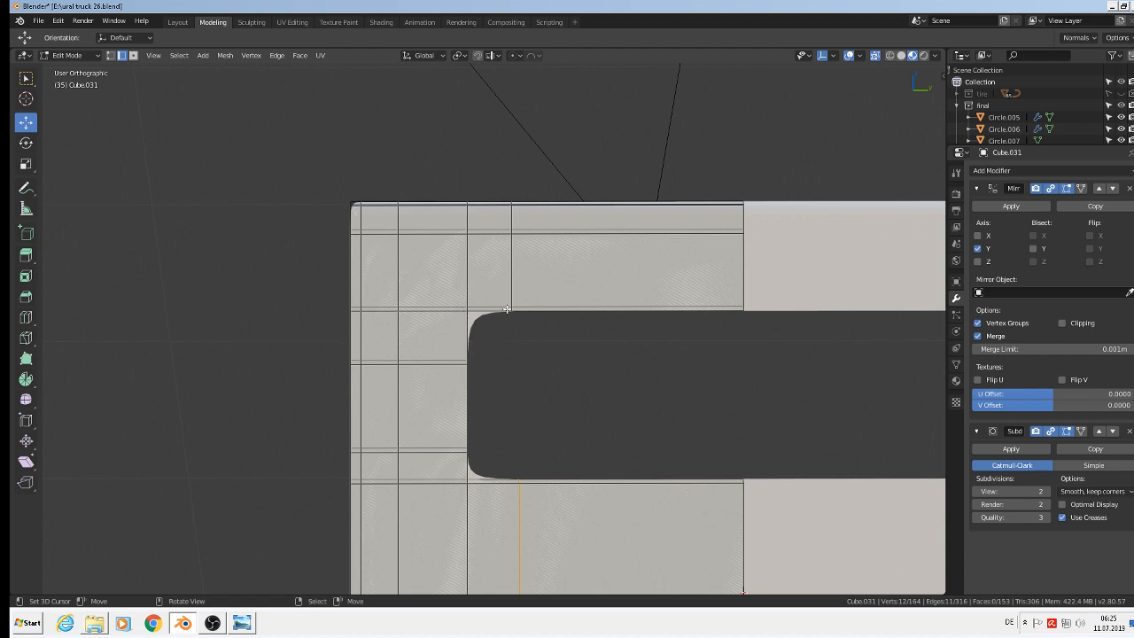
{"action": "key", "text": "Tab"}
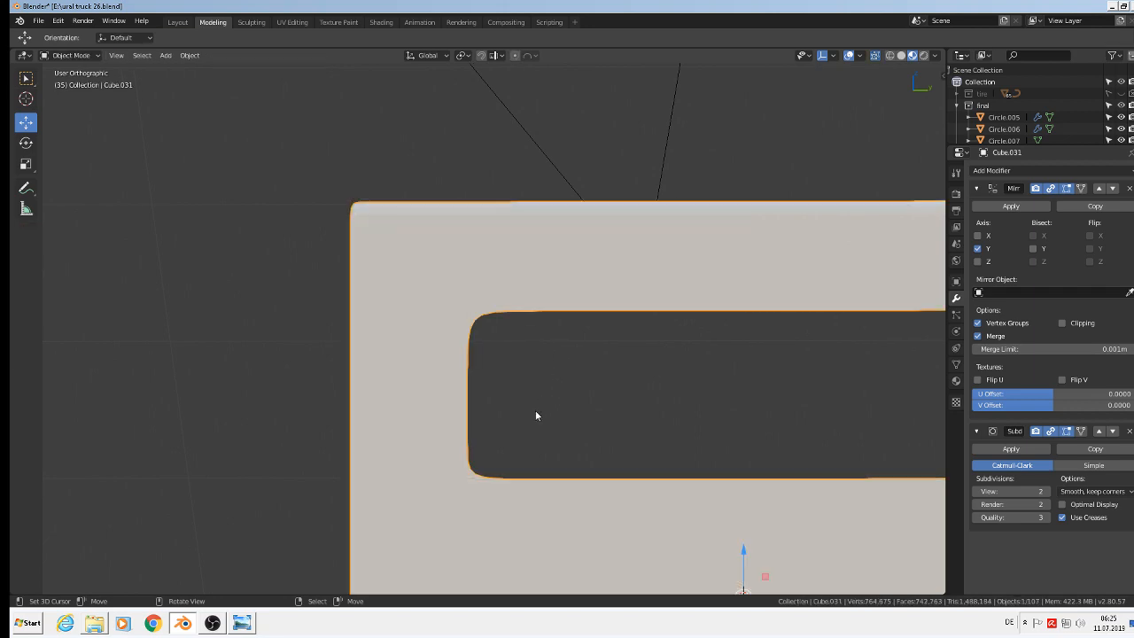
{"action": "scroll", "coordinate": [535, 410], "scroll_direction": "down", "scroll_amount": 5}
{"action": "middle_click_drag", "start_coordinate": [534, 451], "coordinate": [600, 461]}
{"action": "scroll", "coordinate": [576, 452], "scroll_direction": "up", "scroll_amount": 5}
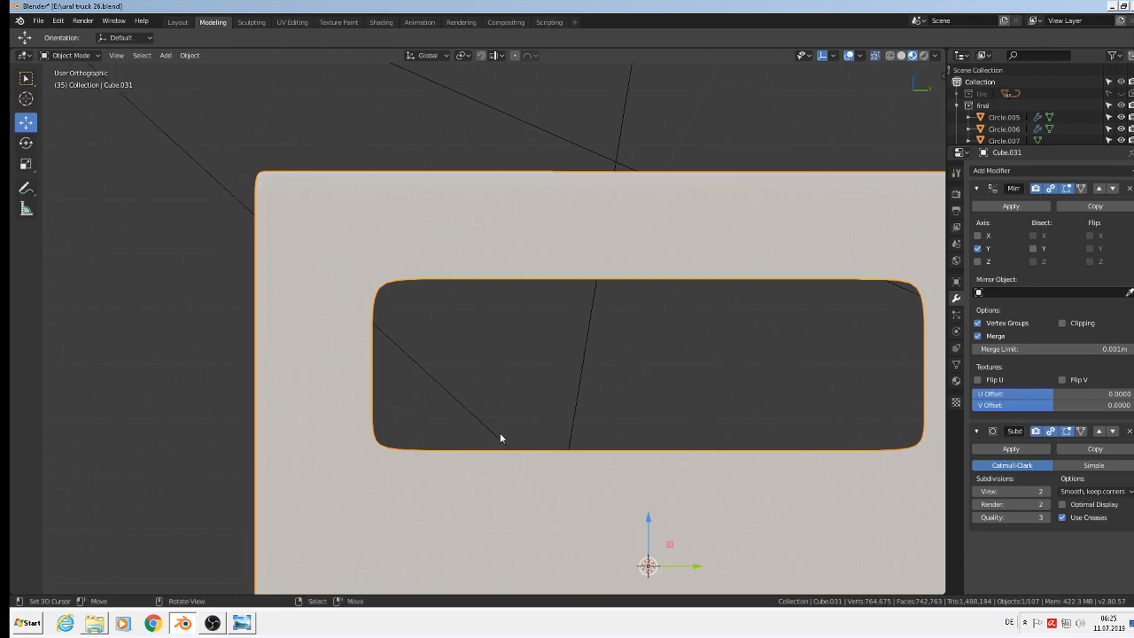
{"action": "scroll", "coordinate": [499, 432], "scroll_direction": "down", "scroll_amount": 4}
{"action": "scroll", "coordinate": [499, 433], "scroll_direction": "up", "scroll_amount": 1}
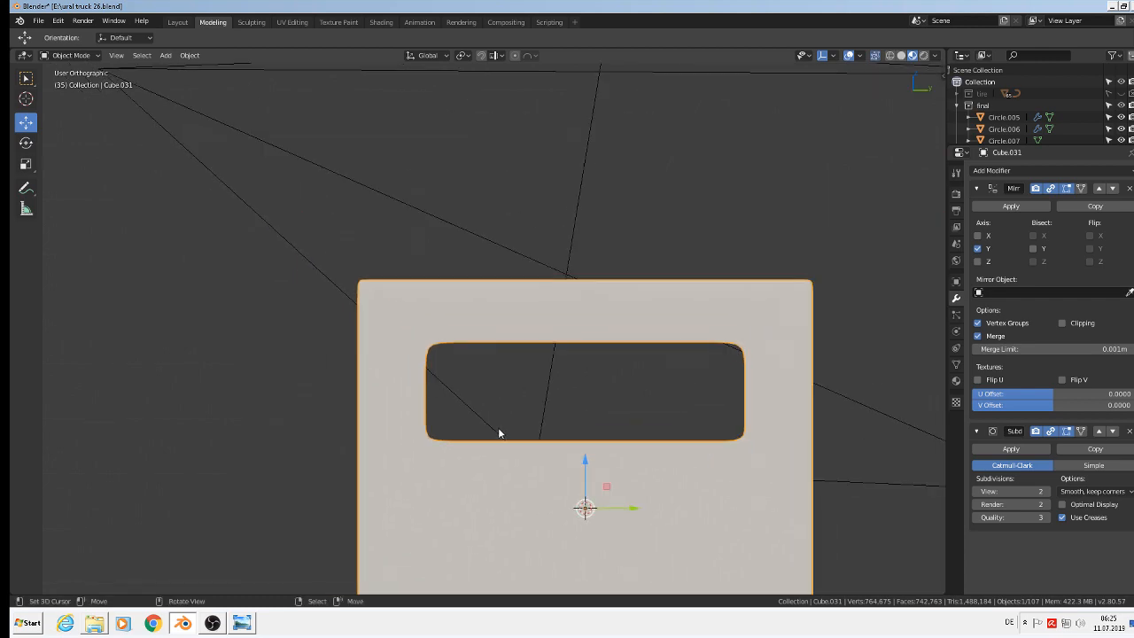
Move the panel 1.99 m along Y to place it at the rear of the truck's cab
{"action": "scroll", "coordinate": [498, 432], "scroll_direction": "down", "scroll_amount": 5}
{"action": "middle_click_drag", "start_coordinate": [532, 455], "coordinate": [578, 547]}
{"action": "scroll", "coordinate": [623, 484], "scroll_direction": "down", "scroll_amount": 1}
{"action": "key", "text": "KP_1"}
{"action": "scroll", "coordinate": [608, 363], "scroll_direction": "up", "scroll_amount": 4}
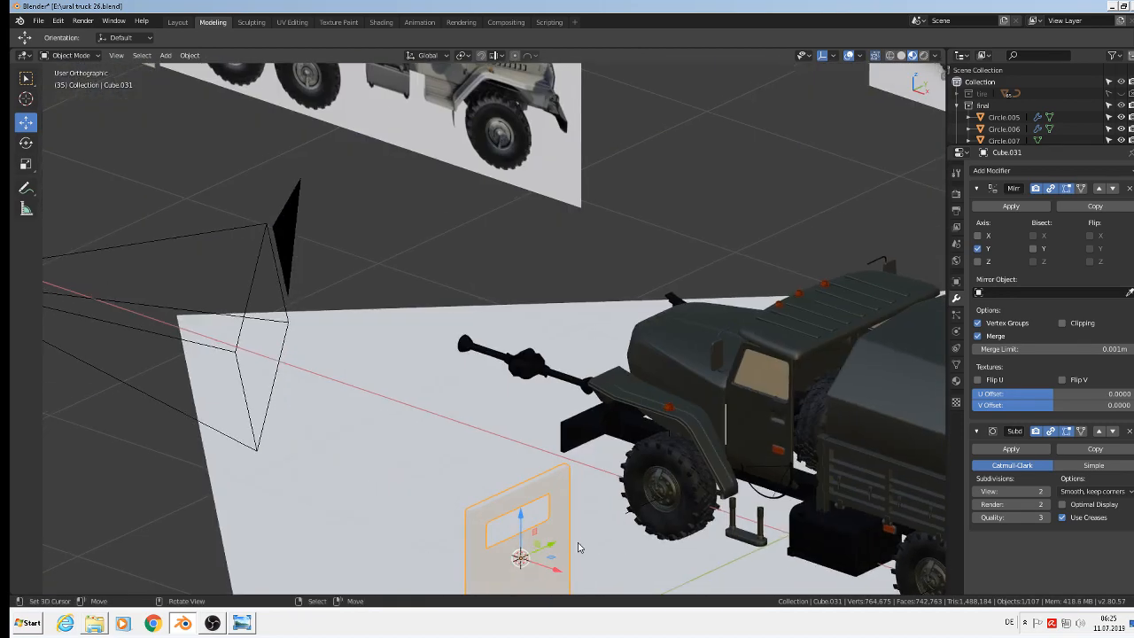
{"action": "left_click_drag", "start_coordinate": [560, 547], "coordinate": [873, 365]}
{"action": "scroll", "coordinate": [898, 389], "scroll_direction": "down", "scroll_amount": 2}
{"action": "key", "text": "KP_1"}
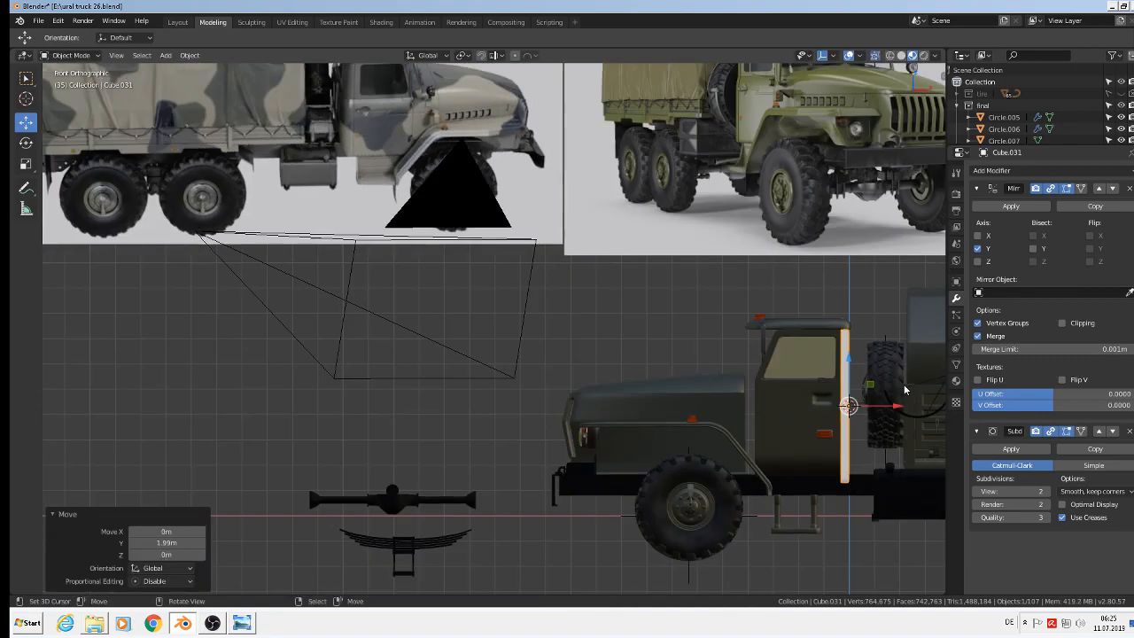
Select all vertices of the panel's mesh in Edit Mode, using vertex selection
{"action": "scroll", "coordinate": [903, 386], "scroll_direction": "up", "scroll_amount": 3}
{"action": "scroll", "coordinate": [905, 390], "scroll_direction": "up", "scroll_amount": 3}
{"action": "middle_click_drag", "start_coordinate": [763, 389], "coordinate": [775, 441], "text": "shift"}
{"action": "scroll", "coordinate": [813, 413], "scroll_direction": "up", "scroll_amount": 2}
{"action": "key", "text": "Tab"}
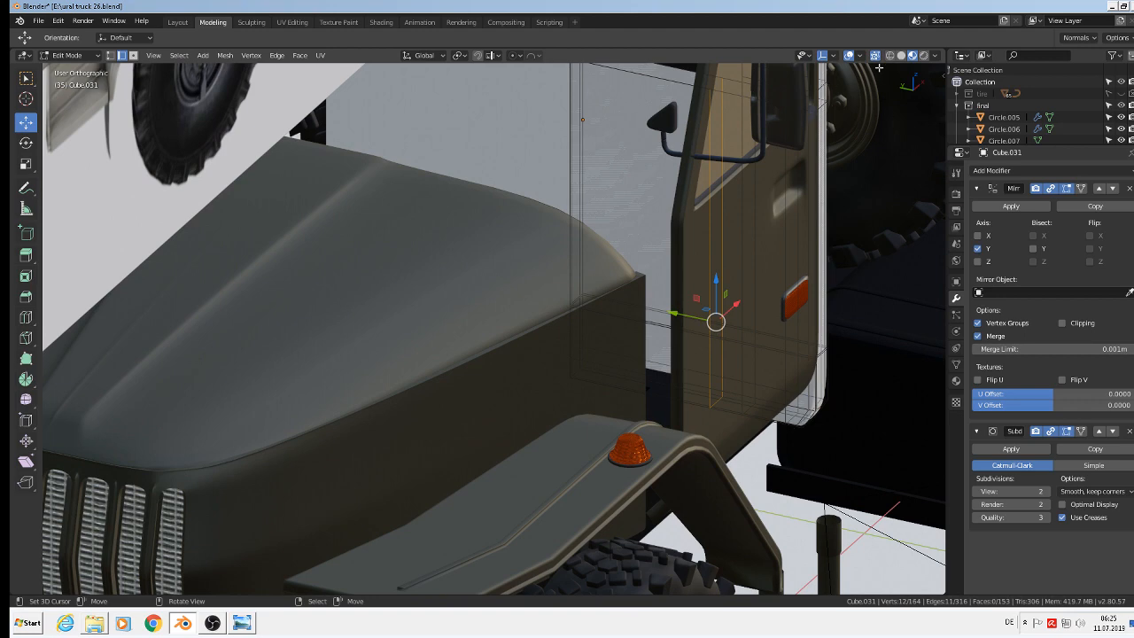
{"action": "key", "text": "1"}
{"action": "key", "text": "a"}
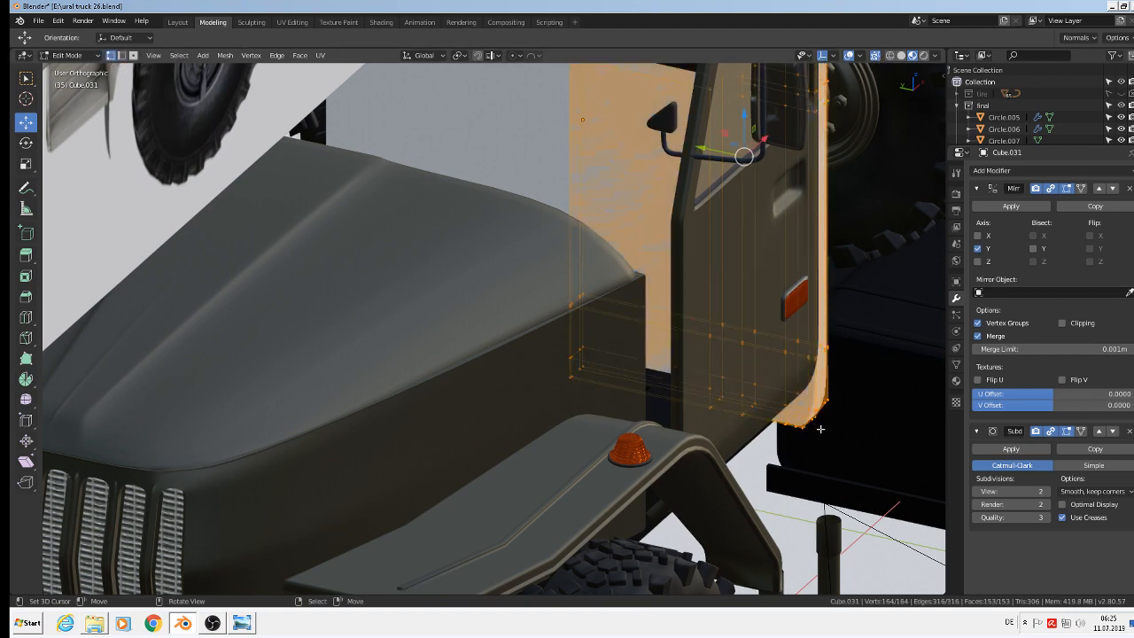
Select the vertices at the bottom outer corner of the white rear cab panel and move them 0.0115 m along Y
{"action": "left_click", "coordinate": [812, 433]}
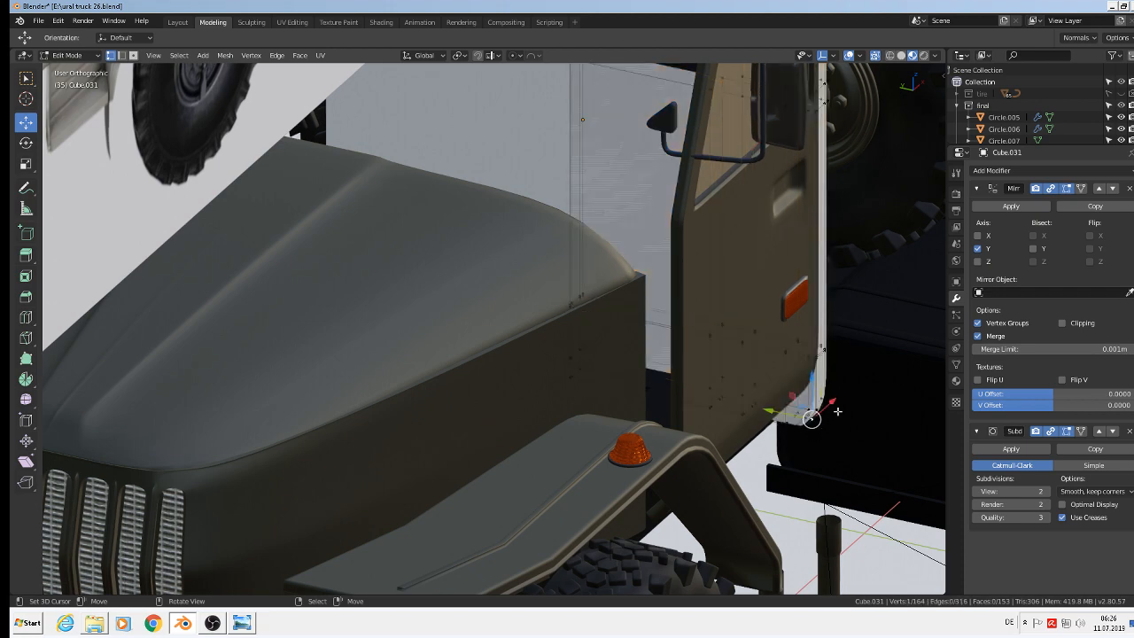
{"action": "key", "text": "c"}
{"action": "mouse_move", "coordinate": [823, 408]}
{"action": "left_mouse_down"}
{"action": "mouse_move", "coordinate": [788, 416]}
{"action": "mouse_move", "coordinate": [793, 403]}
{"action": "mouse_move", "coordinate": [802, 415]}
{"action": "left_mouse_up"}
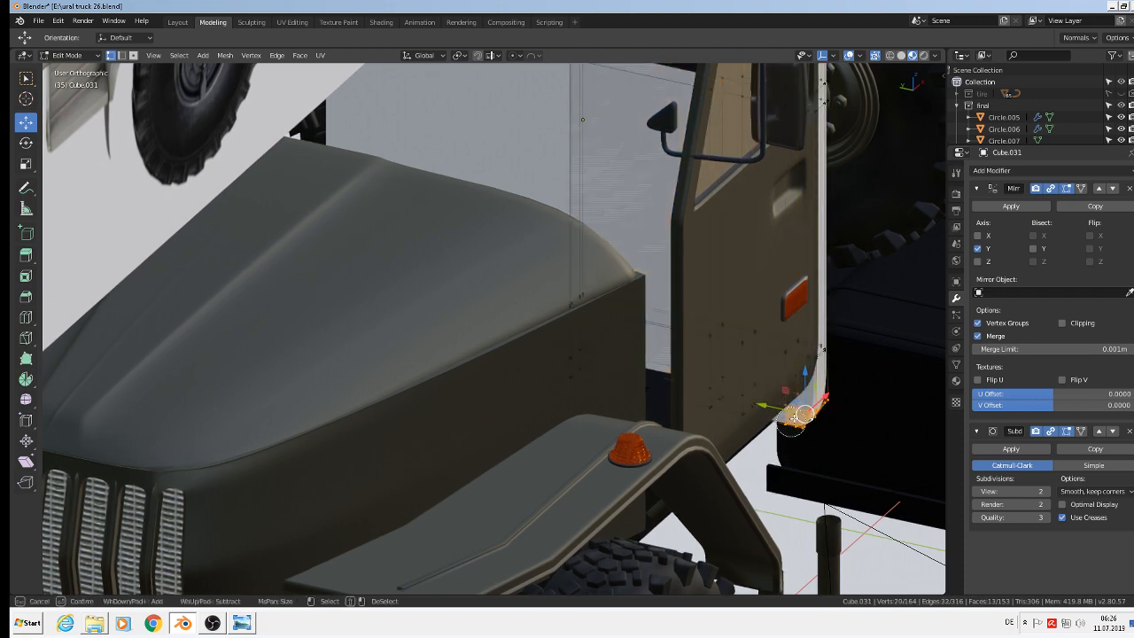
{"action": "right_click", "coordinate": [802, 413]}
{"action": "key", "text": "g"}
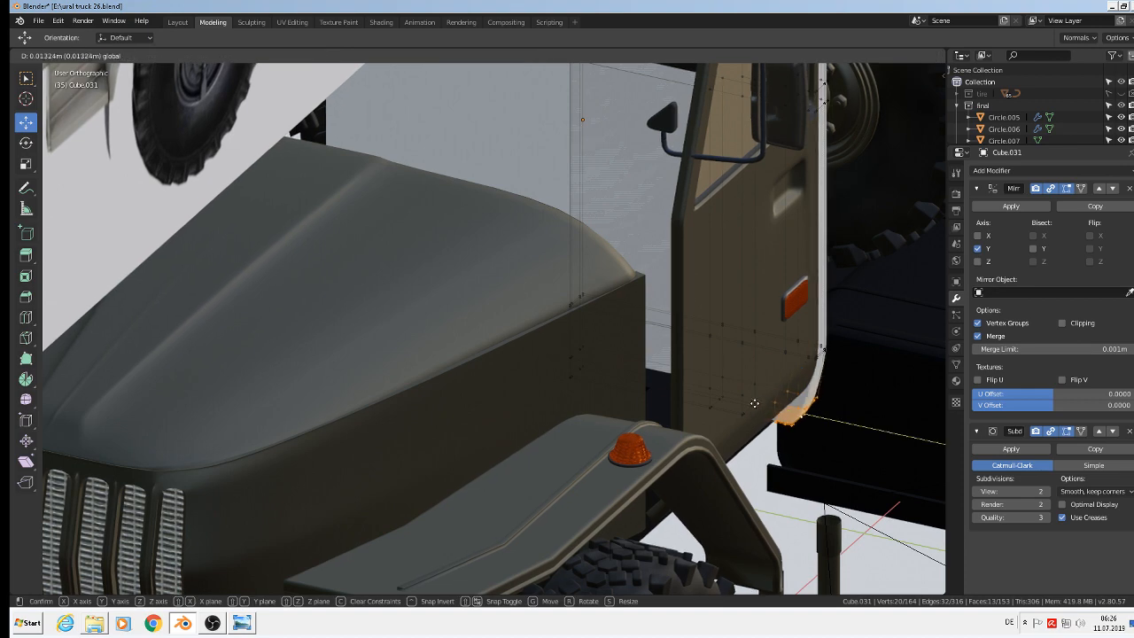
{"action": "key", "text": "y"}
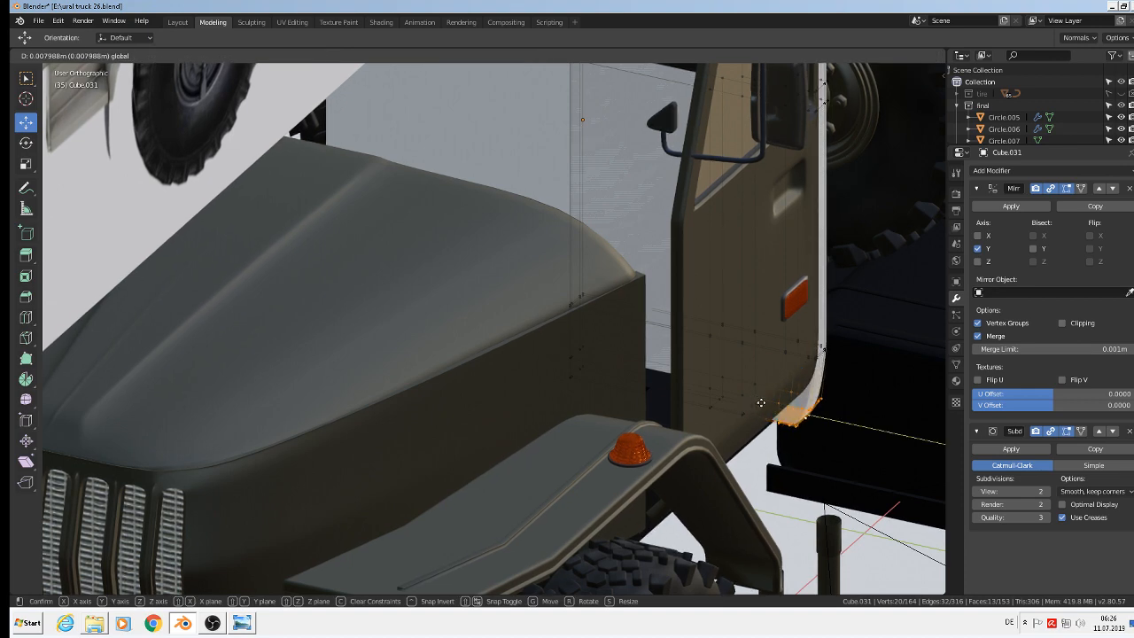
{"action": "left_click", "coordinate": [757, 403]}
{"action": "scroll", "coordinate": [819, 438], "scroll_direction": "up", "scroll_amount": 2}
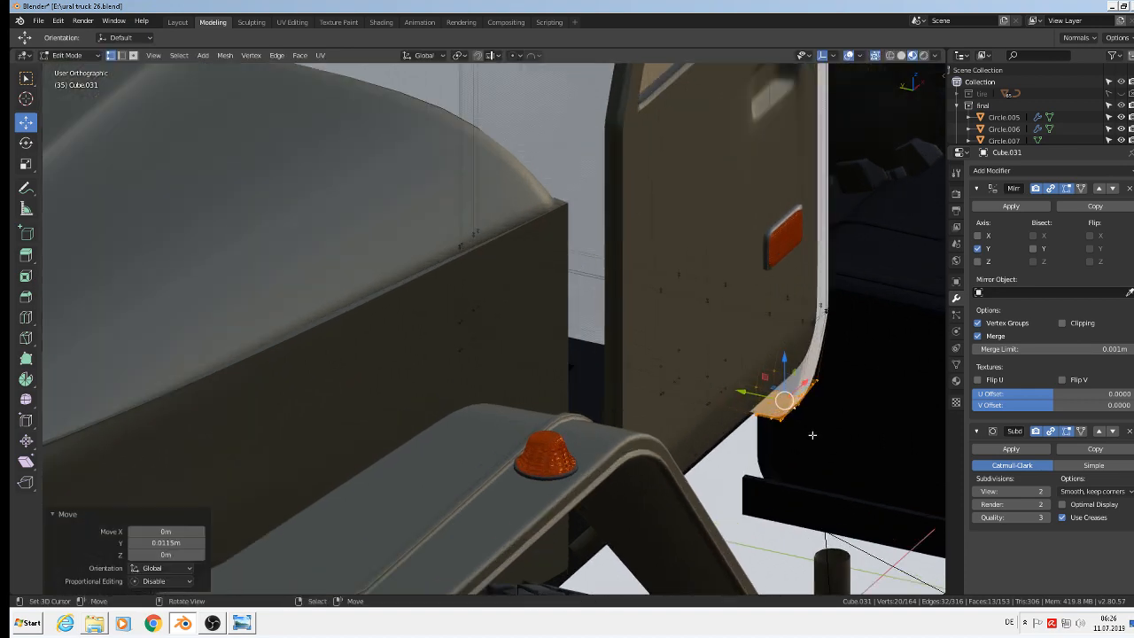
Select the outer vertices on the curve just above the panel's bottom corner and move them about 0.0166 m along Y
{"action": "key", "text": "alt+a"}
{"action": "key", "text": "c"}
{"action": "left_click_drag", "start_coordinate": [798, 423], "coordinate": [713, 388]}
{"action": "right_click", "coordinate": [769, 420]}
{"action": "left_click", "coordinate": [775, 367]}
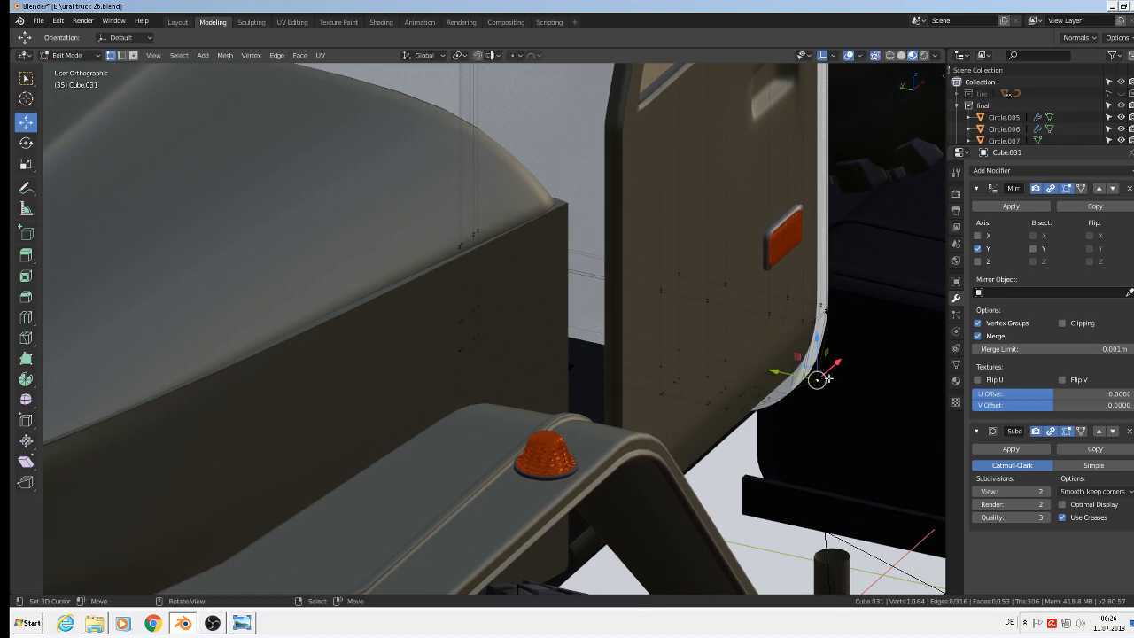
{"action": "key", "text": "c"}
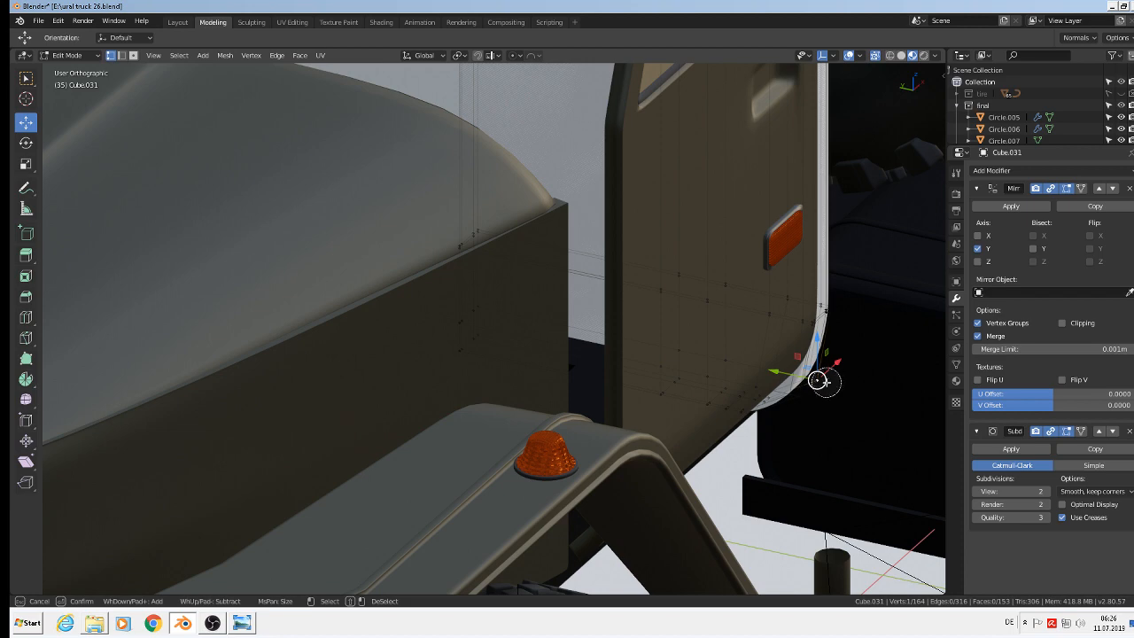
{"action": "left_click_drag", "start_coordinate": [817, 378], "coordinate": [797, 385]}
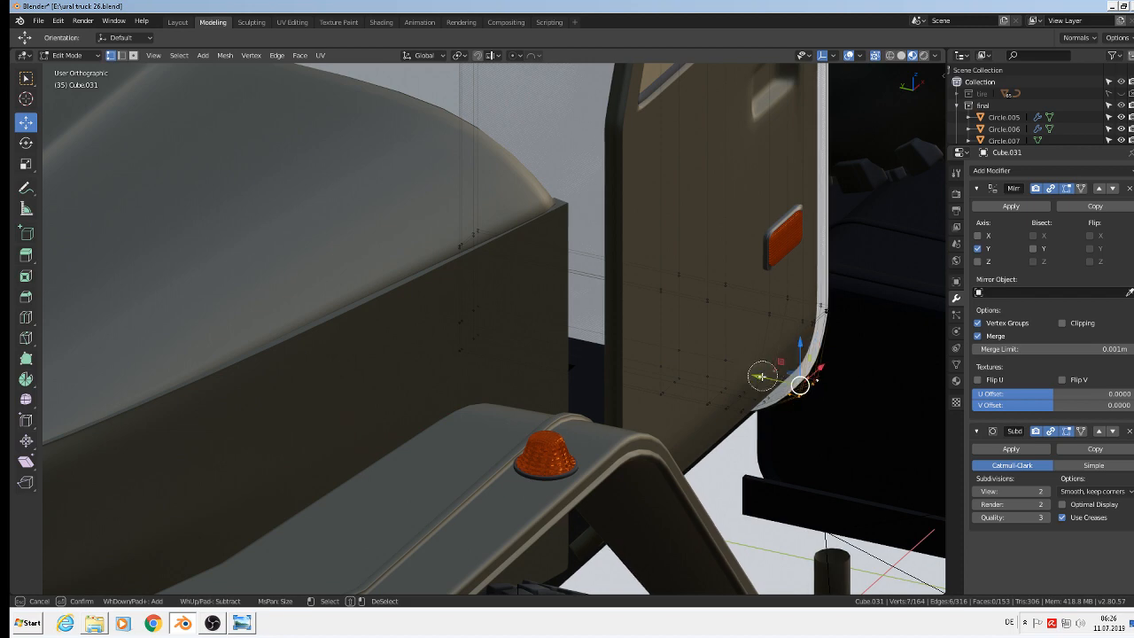
{"action": "key", "text": "Escape"}
{"action": "key", "text": "g"}
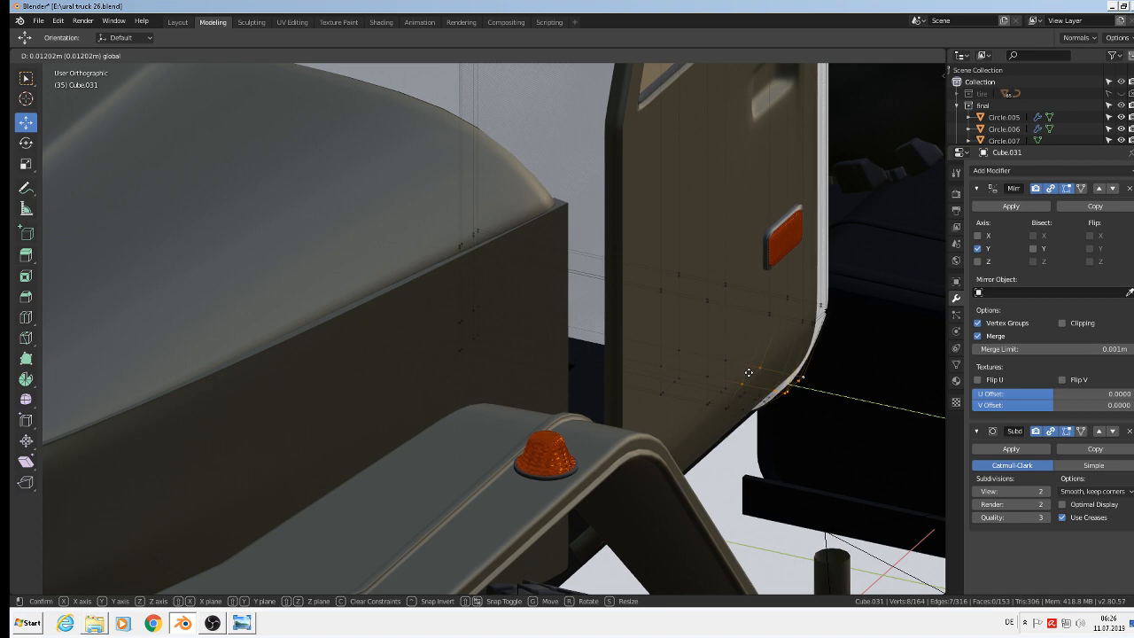
{"action": "left_click_drag", "start_coordinate": [743, 371], "coordinate": [742, 371]}
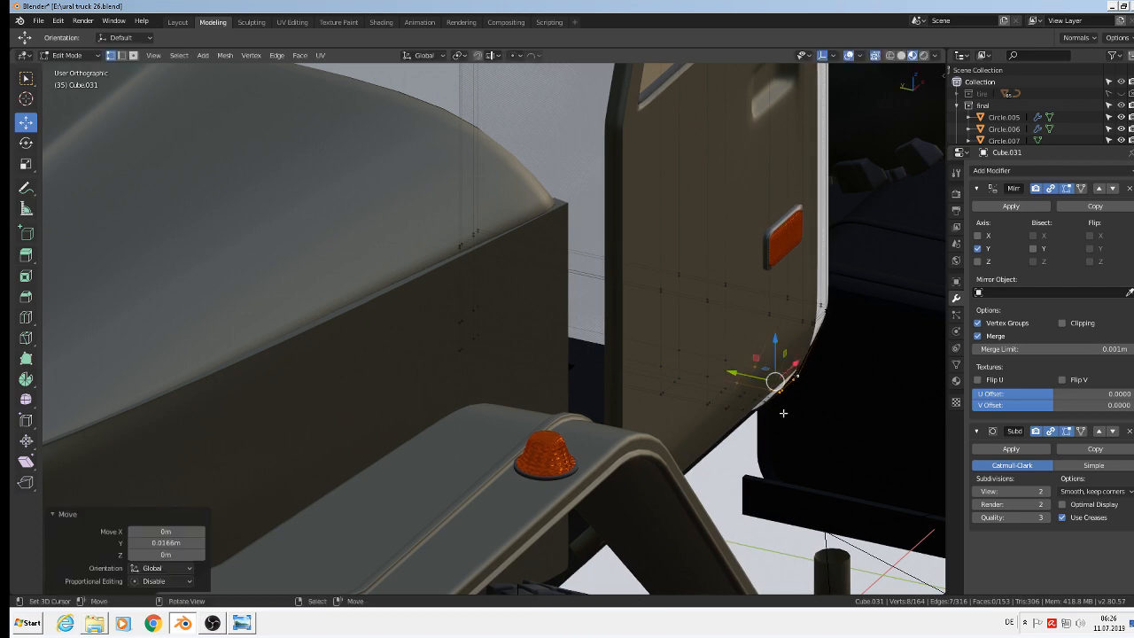
Select all vertices at the panel's lower end and raise them along Z to line up with the cab's bottom edge
{"action": "scroll", "coordinate": [782, 412], "scroll_direction": "up", "scroll_amount": 3}
{"action": "middle_click_drag", "start_coordinate": [782, 412], "coordinate": [643, 351]}
{"action": "key", "text": "l"}
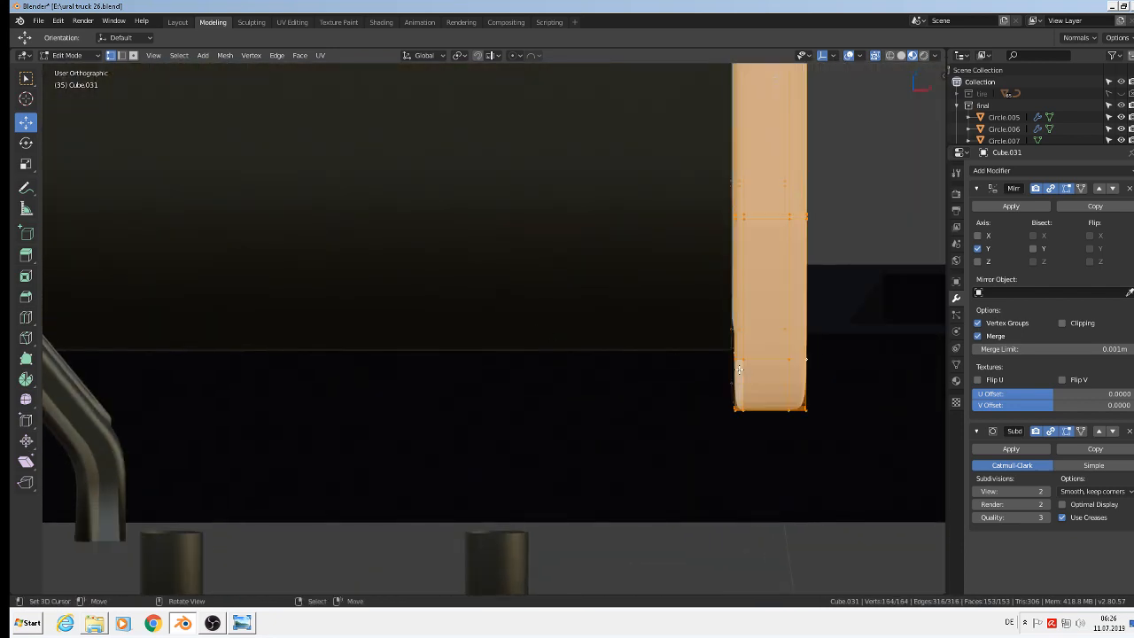
{"action": "key", "text": "alt+a"}
{"action": "key", "text": "c"}
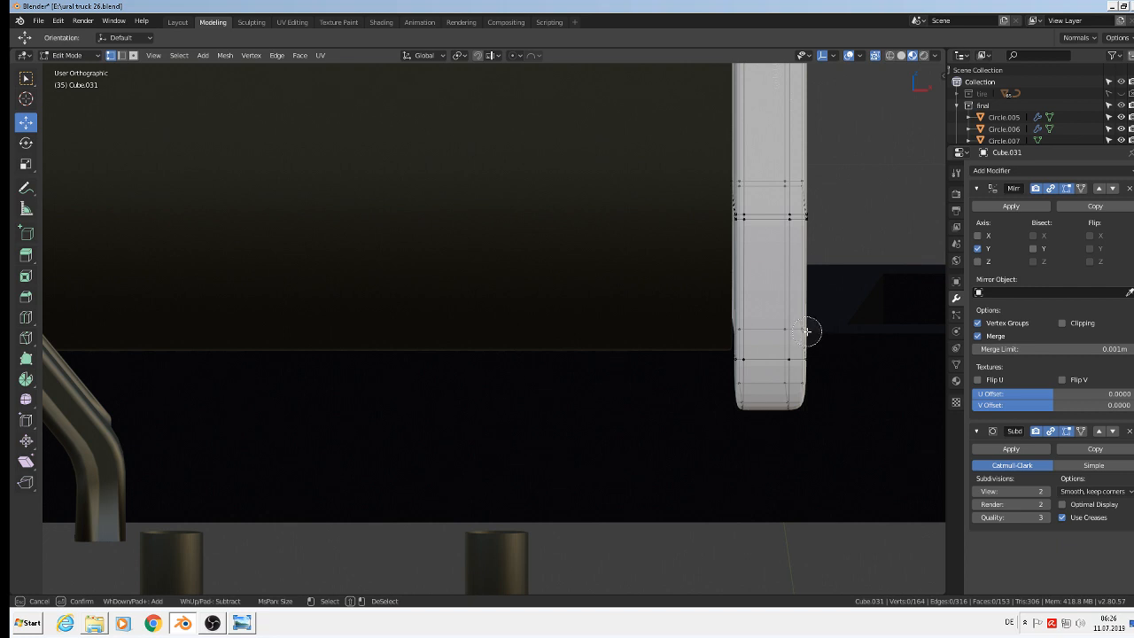
{"action": "mouse_move", "coordinate": [820, 369]}
{"action": "left_mouse_down"}
{"action": "mouse_move", "coordinate": [699, 339]}
{"action": "mouse_move", "coordinate": [767, 349]}
{"action": "mouse_move", "coordinate": [719, 398]}
{"action": "left_mouse_up"}
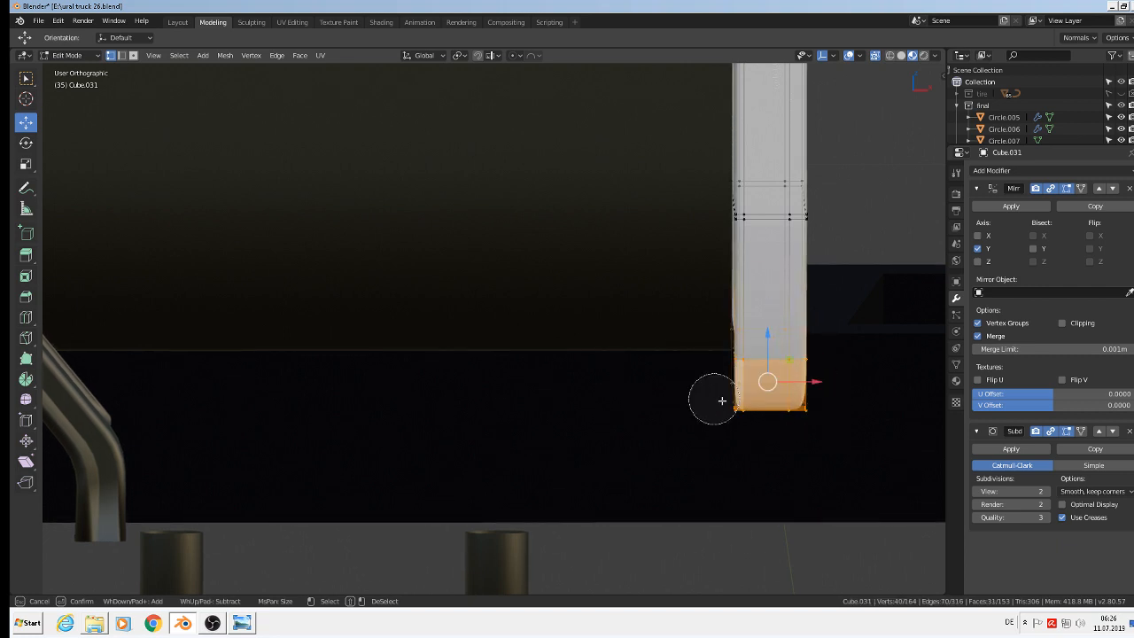
{"action": "right_click", "coordinate": [762, 399]}
{"action": "left_click_drag", "start_coordinate": [763, 331], "coordinate": [750, 268]}
{"action": "key", "text": "Tab"}
Select the rear panel's inner-edge vertices and move them along Y past the object's origin toward the truck's centre
{"action": "middle_click_drag", "start_coordinate": [792, 380], "coordinate": [847, 380]}
{"action": "scroll", "coordinate": [848, 380], "scroll_direction": "down", "scroll_amount": 3}
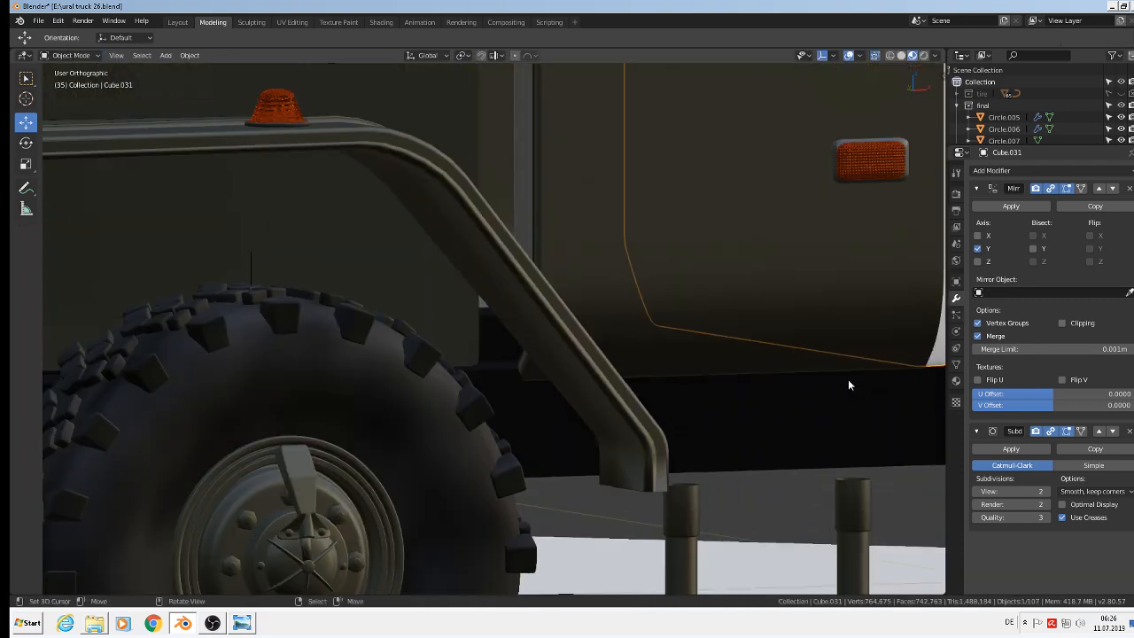
{"action": "scroll", "coordinate": [848, 379], "scroll_direction": "down", "scroll_amount": 3}
{"action": "scroll", "coordinate": [904, 336], "scroll_direction": "up", "scroll_amount": 3}
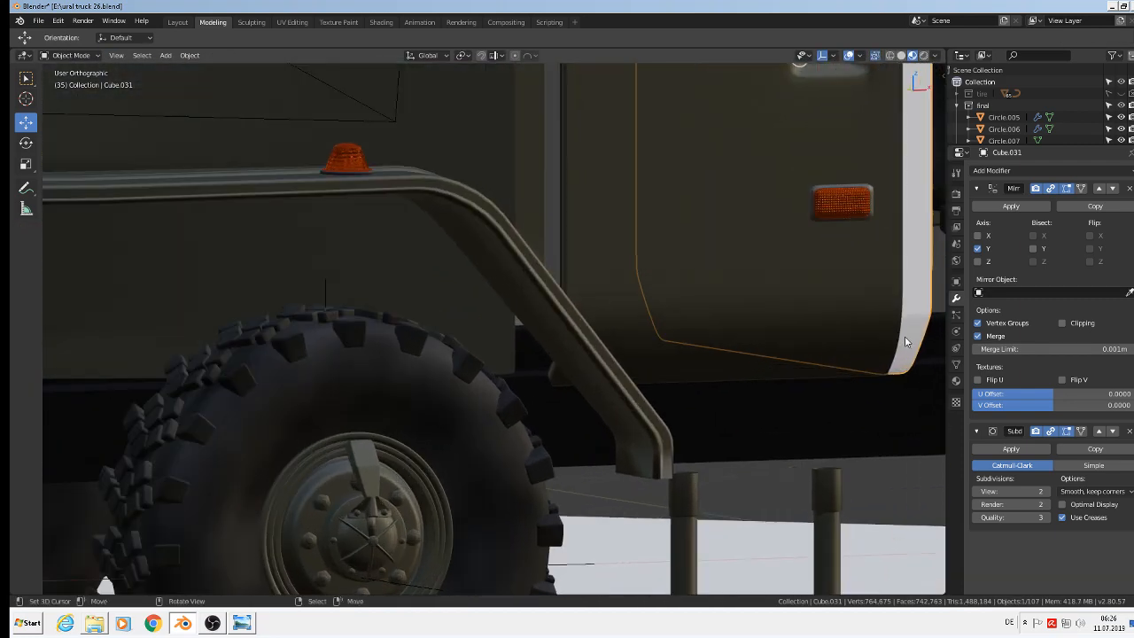
{"action": "scroll", "coordinate": [904, 335], "scroll_direction": "down", "scroll_amount": 5}
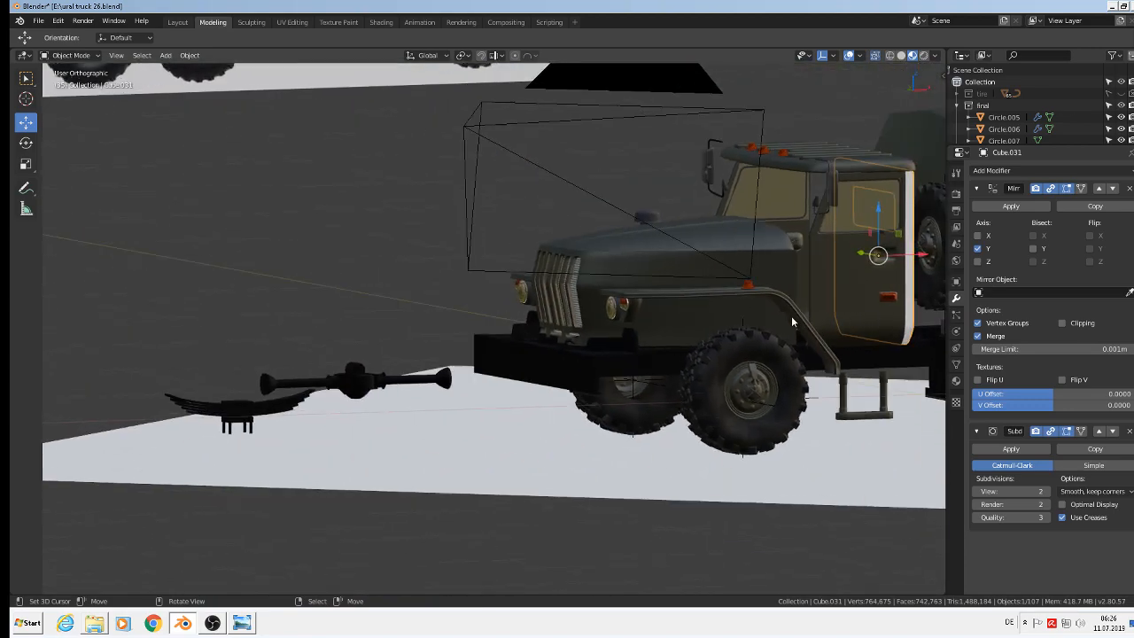
{"action": "middle_click_drag", "start_coordinate": [792, 322], "coordinate": [400, 348]}
{"action": "middle_click_drag", "start_coordinate": [306, 362], "coordinate": [328, 346]}
{"action": "key", "text": "Tab"}
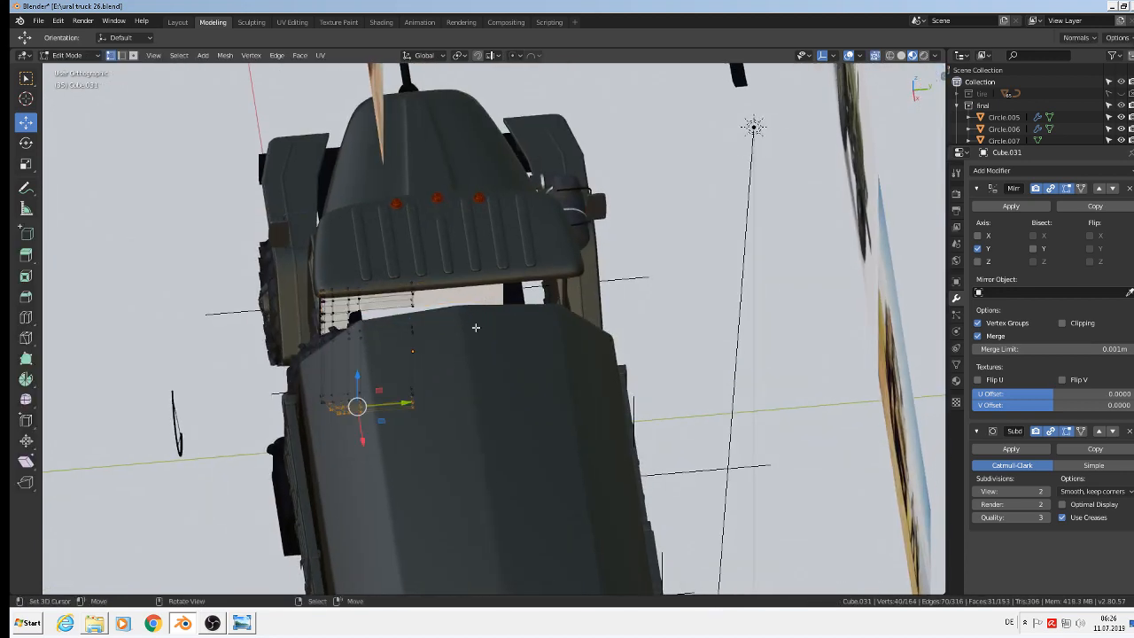
{"action": "key", "text": "alt+a"}
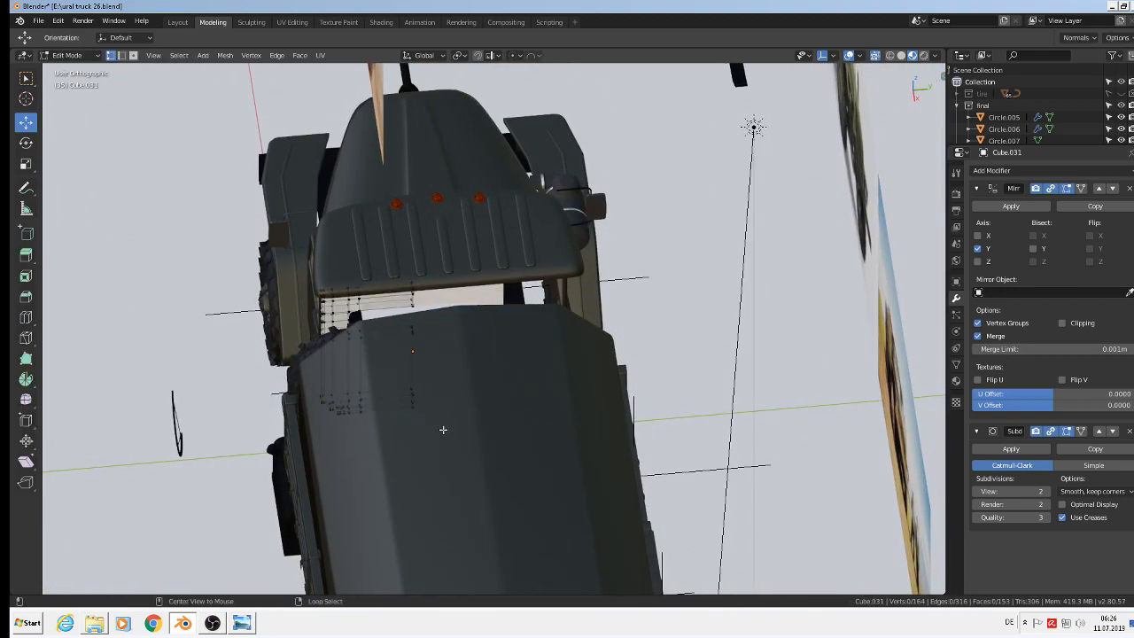
{"action": "key", "text": "b"}
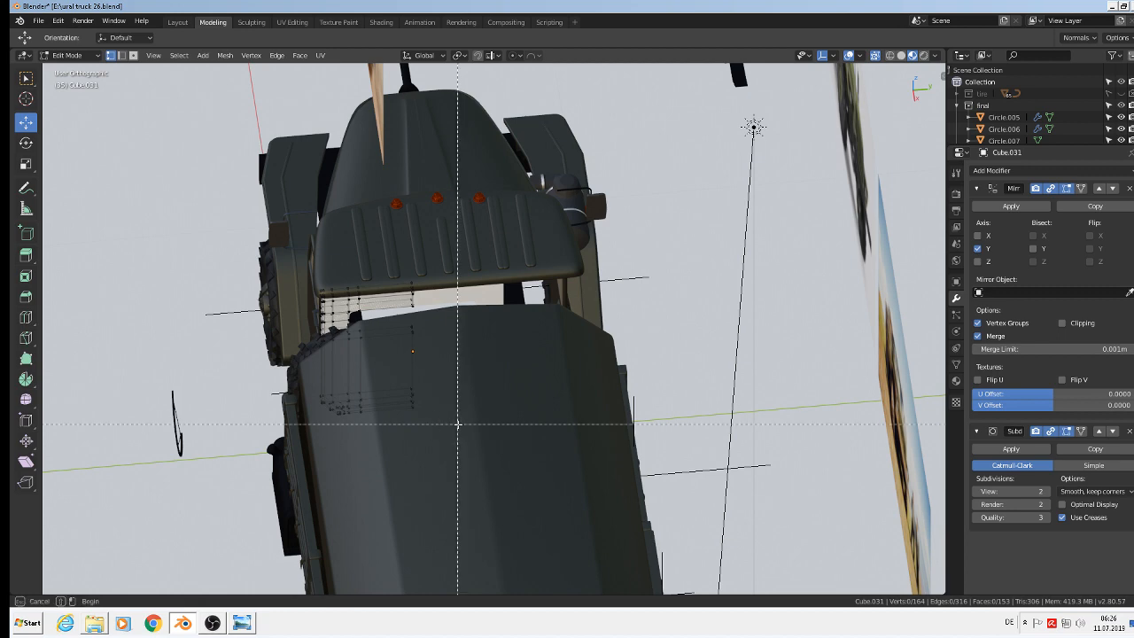
{"action": "left_click_drag", "start_coordinate": [448, 433], "coordinate": [400, 252]}
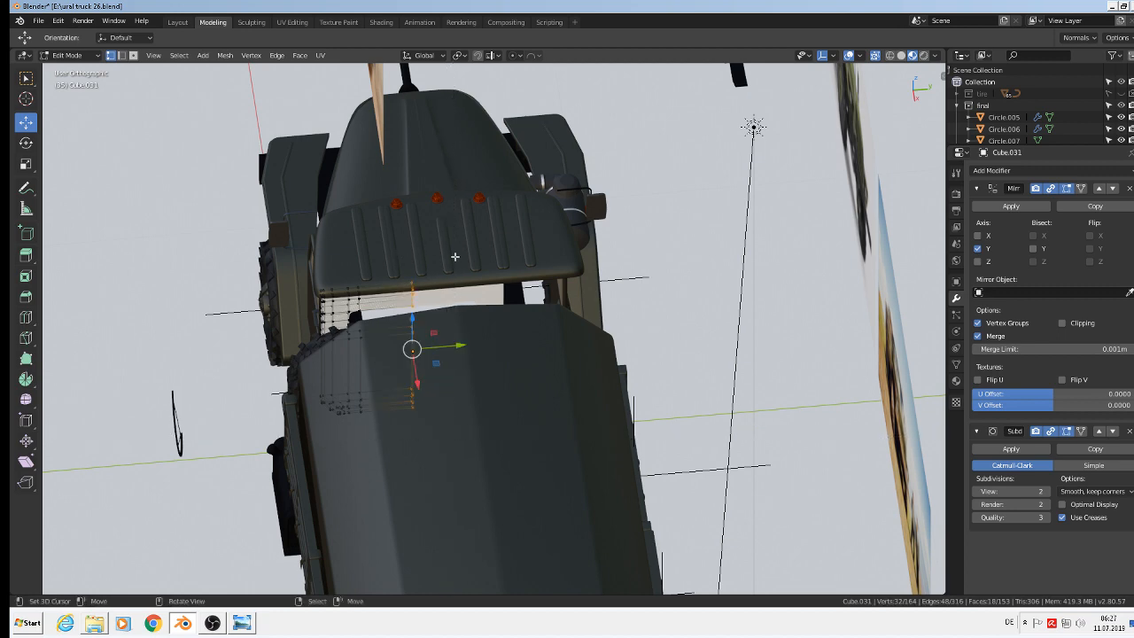
{"action": "key", "text": "KP_7"}
{"action": "left_click_drag", "start_coordinate": [412, 303], "coordinate": [416, 255]}
{"action": "middle_click_drag", "start_coordinate": [416, 255], "coordinate": [430, 297]}
{"action": "key", "text": "Tab"}
{"action": "key", "text": "Tab"}
Delete the rear panel's Mirror modifier and apply the object's rotation and scale
{"action": "scroll", "coordinate": [425, 310], "scroll_direction": "up", "scroll_amount": 4}
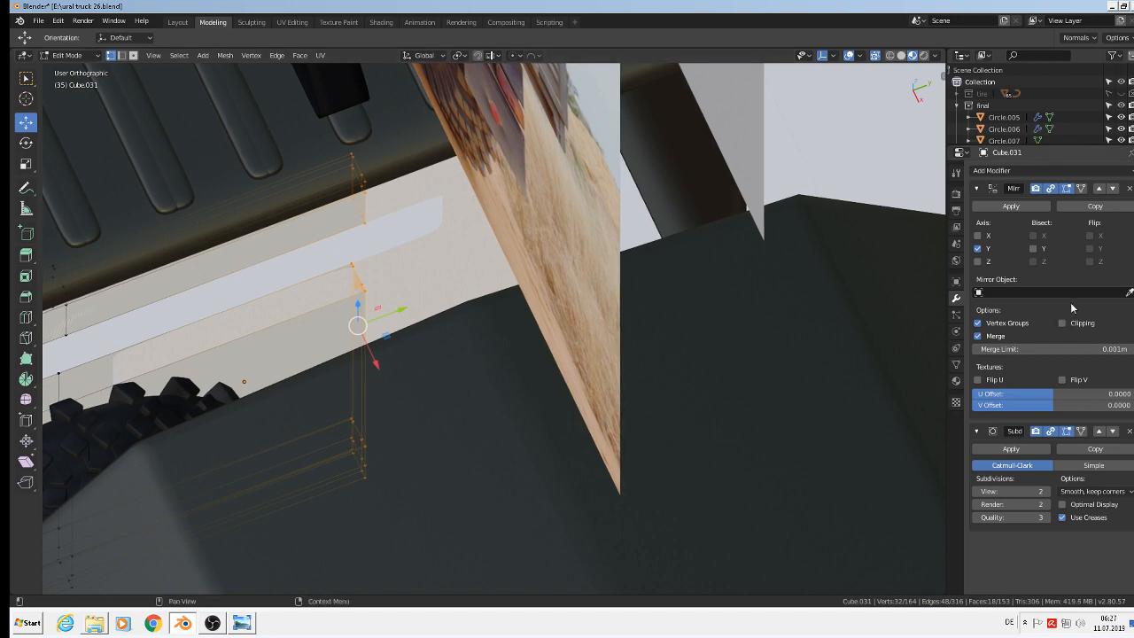
{"action": "left_click", "coordinate": [1129, 189]}
{"action": "middle_click_drag", "start_coordinate": [390, 345], "coordinate": [303, 274]}
{"action": "key", "text": "Tab"}
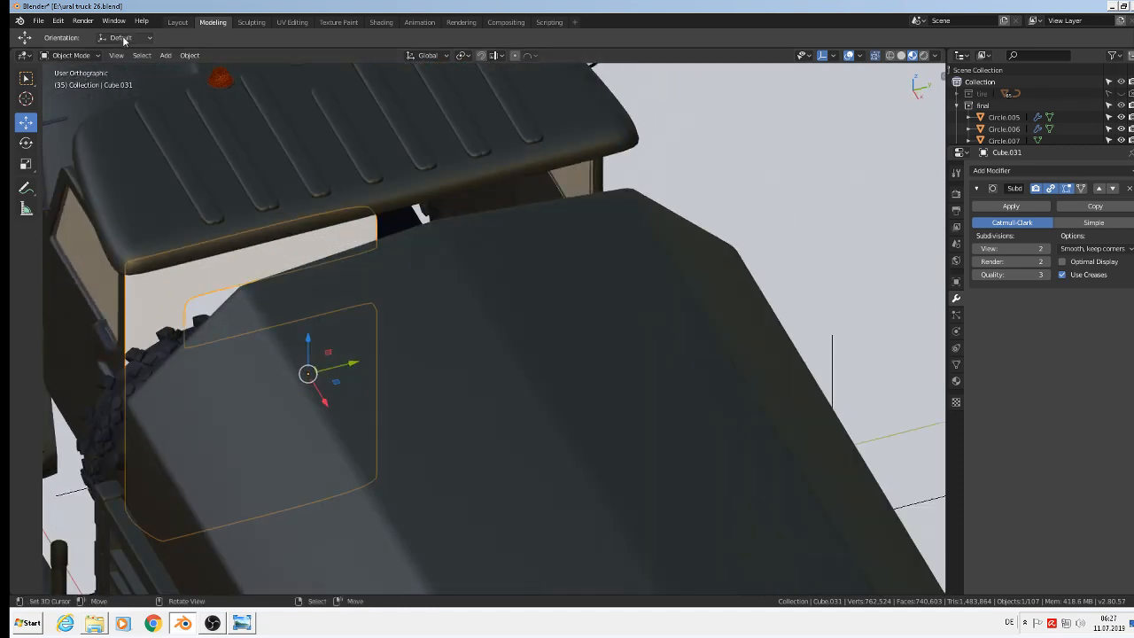
{"action": "left_click", "coordinate": [190, 55]}
{"action": "mouse_move", "coordinate": [198, 117]}
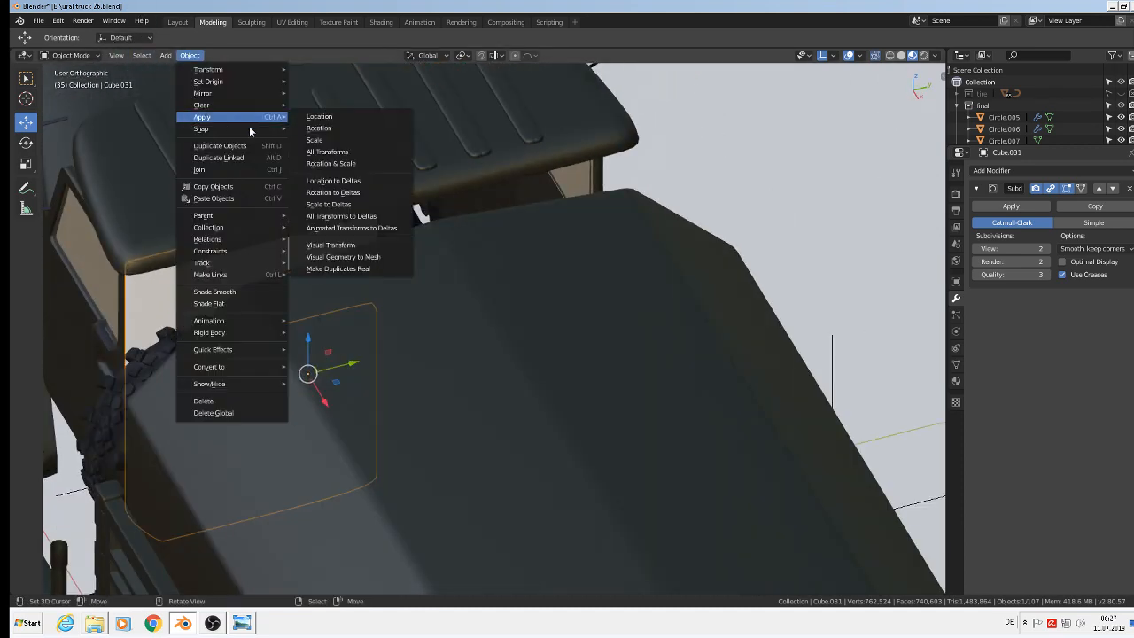
{"action": "left_click", "coordinate": [330, 163]}
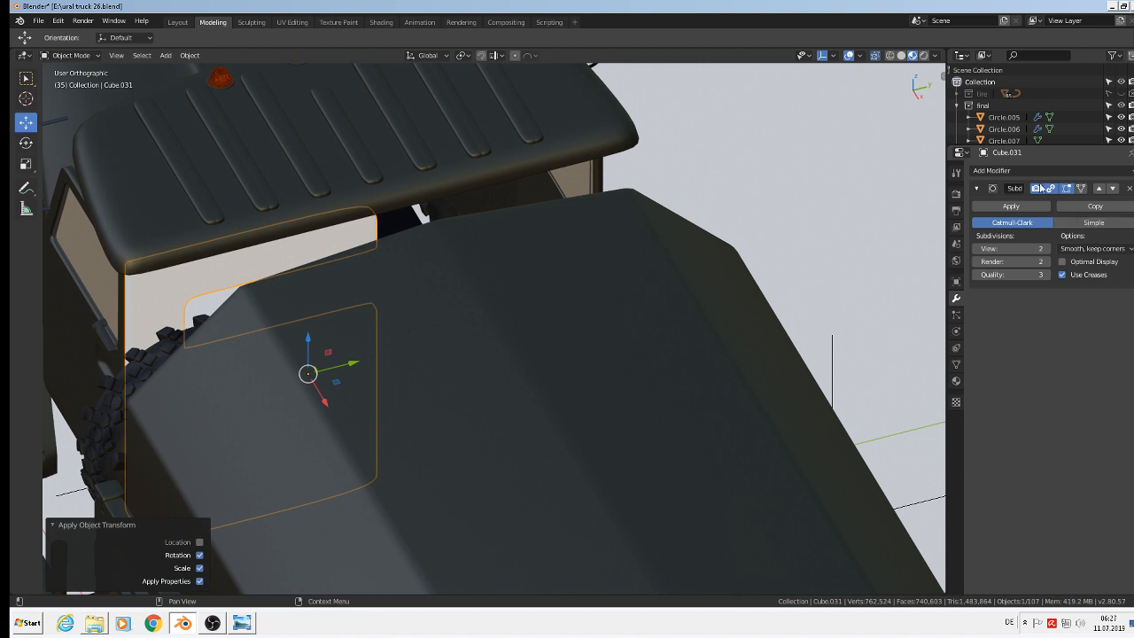
Add a new Mirror modifier to the rear panel that mirrors across the Y axis only
{"action": "left_click", "coordinate": [1024, 171]}
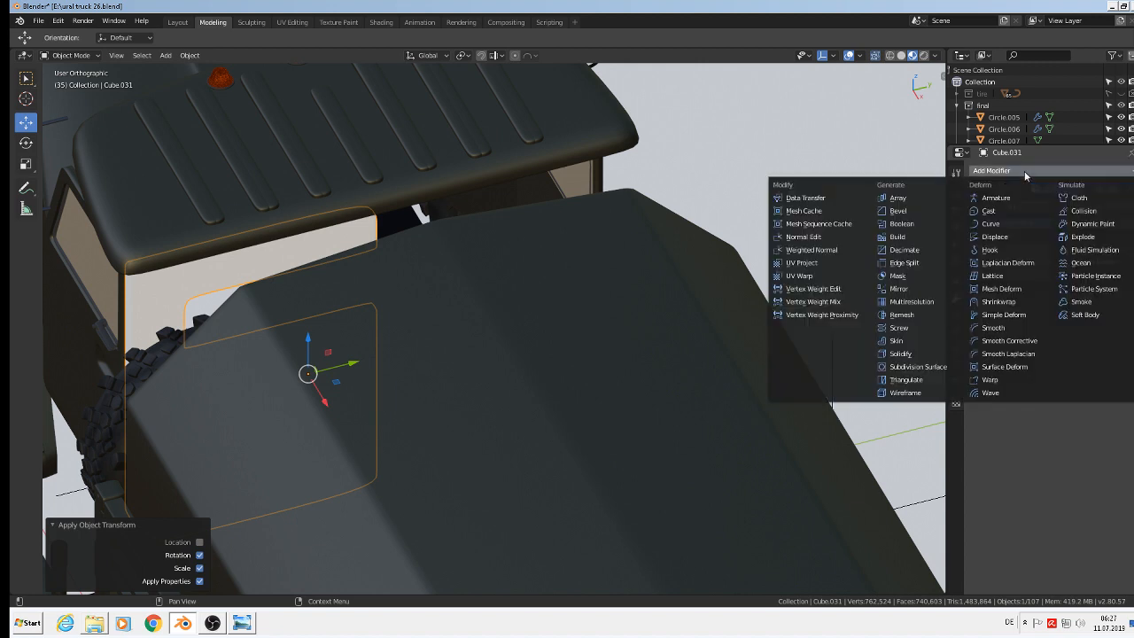
{"action": "left_click", "coordinate": [921, 289]}
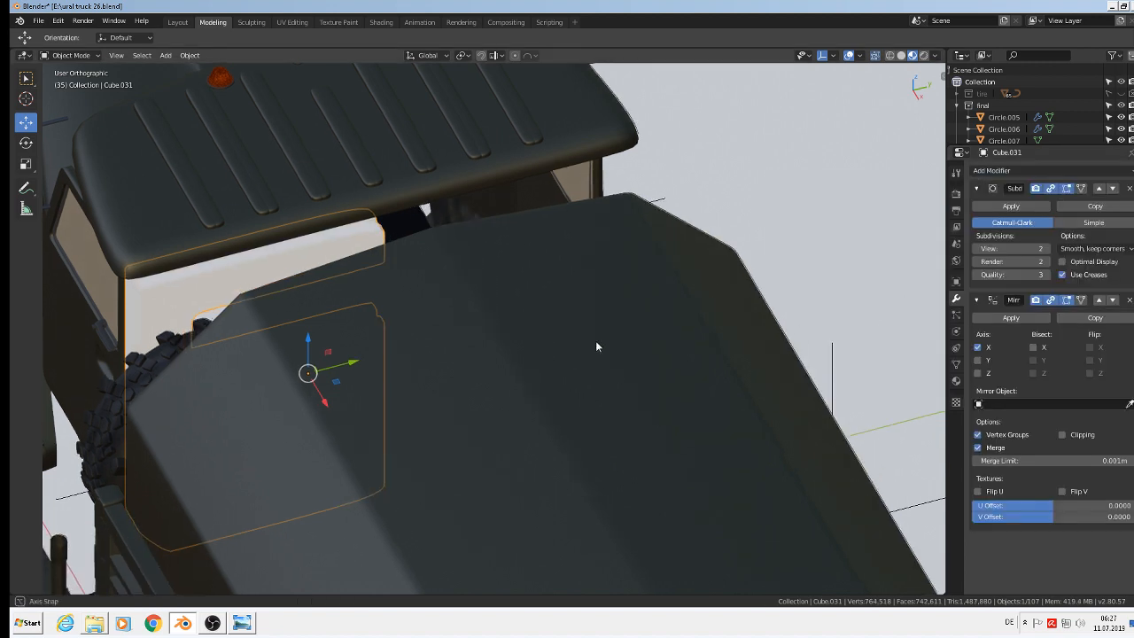
{"action": "middle_click_drag", "start_coordinate": [596, 346], "coordinate": [598, 356]}
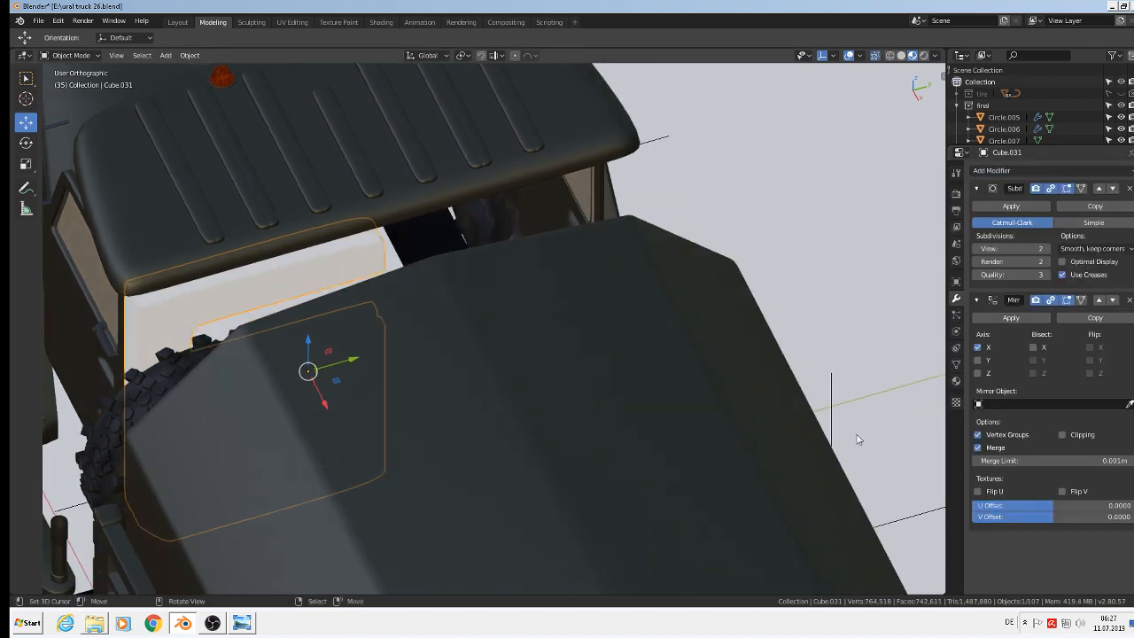
{"action": "left_click", "coordinate": [978, 361]}
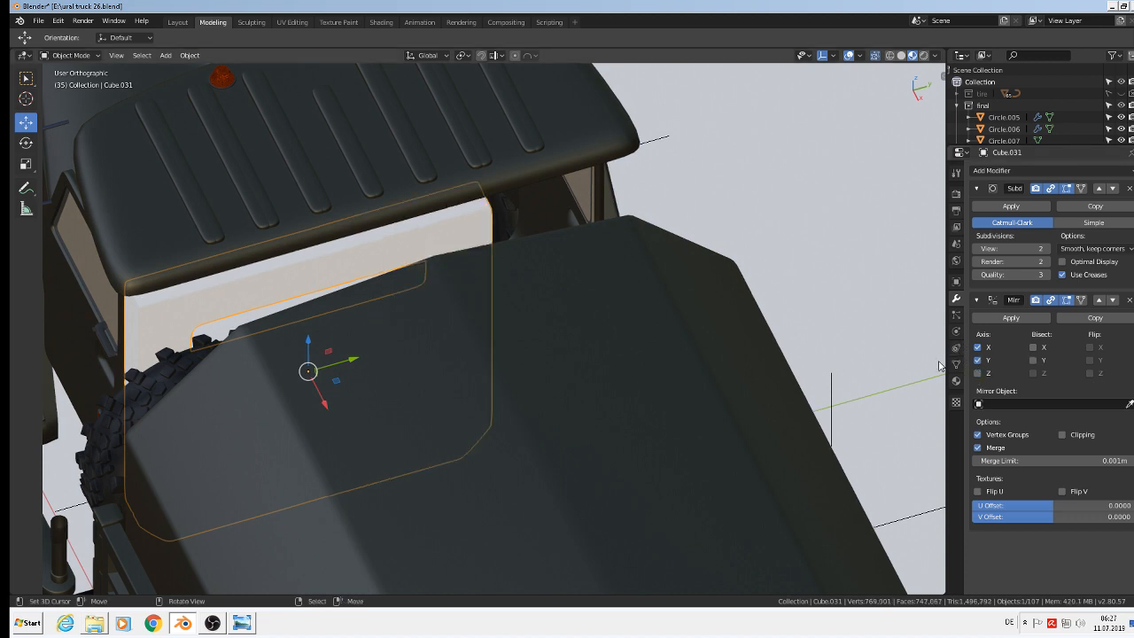
{"action": "middle_click_drag", "start_coordinate": [564, 353], "coordinate": [568, 360]}
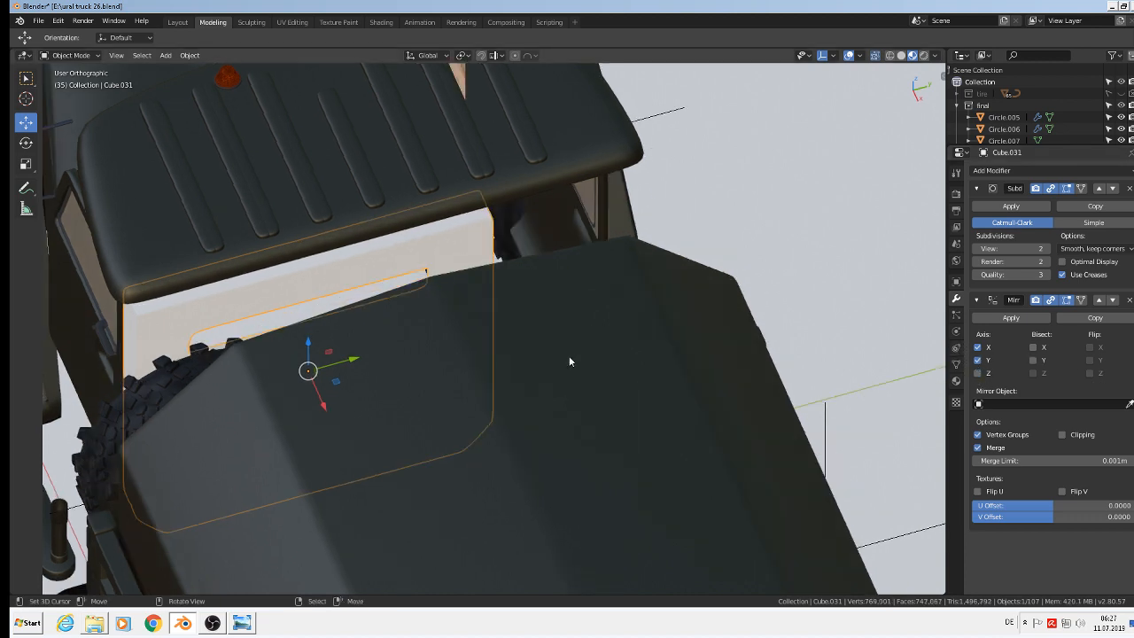
{"action": "middle_click_drag", "start_coordinate": [407, 410], "coordinate": [323, 427]}
{"action": "key", "text": "Tab"}
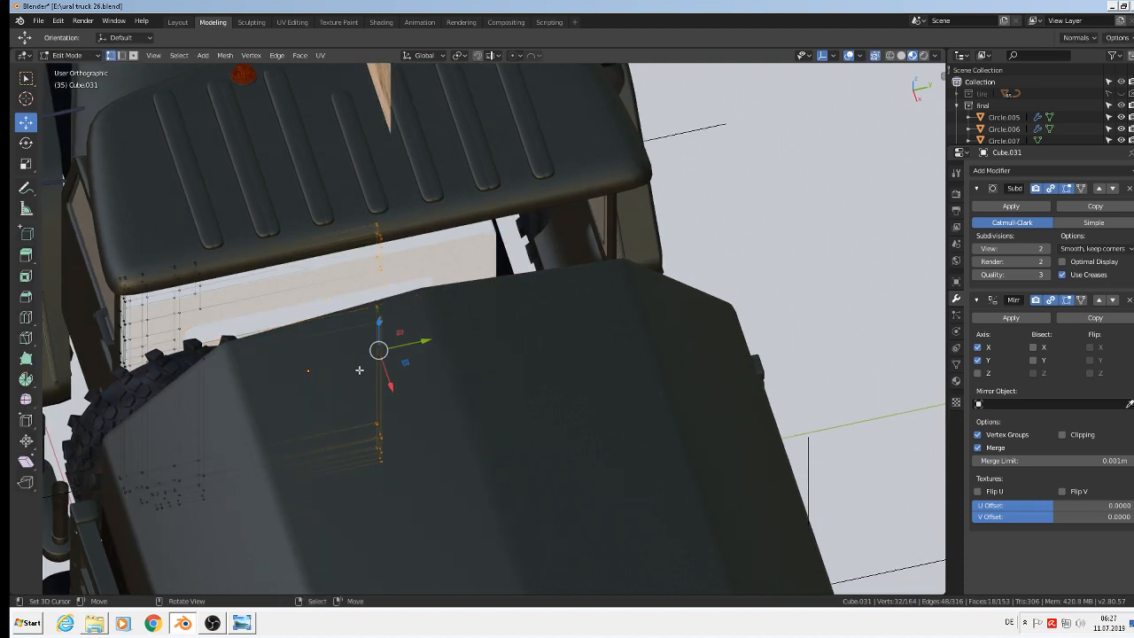
{"action": "left_click", "coordinate": [976, 348]}
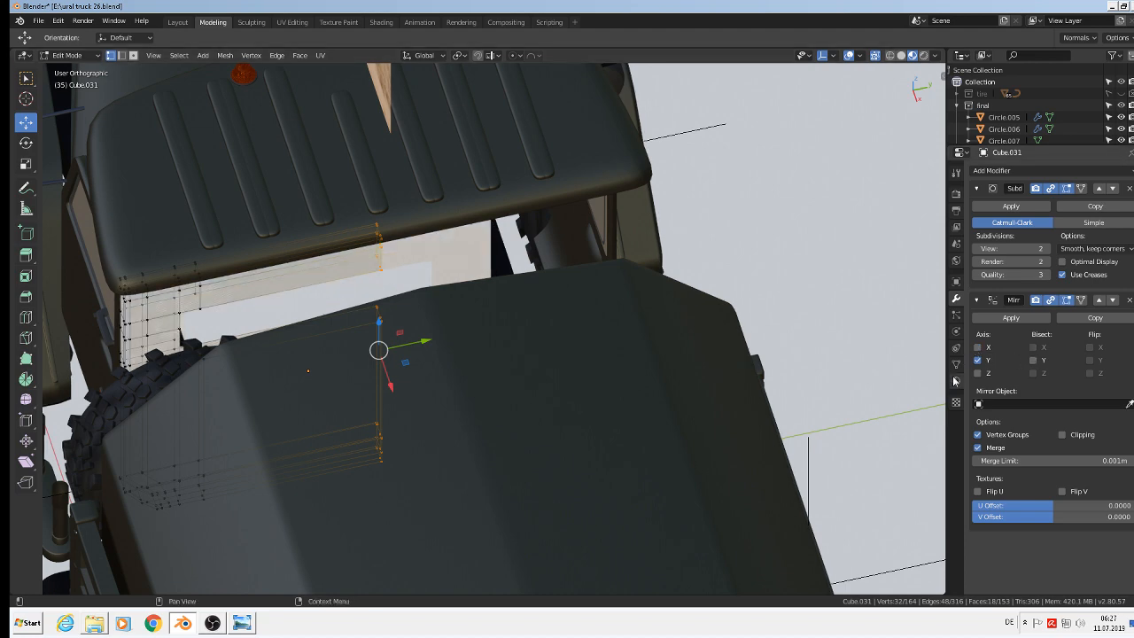
Enable clipping on the Mirror modifier and set its merge limit to 0.307 m
{"action": "left_click", "coordinate": [1128, 404]}
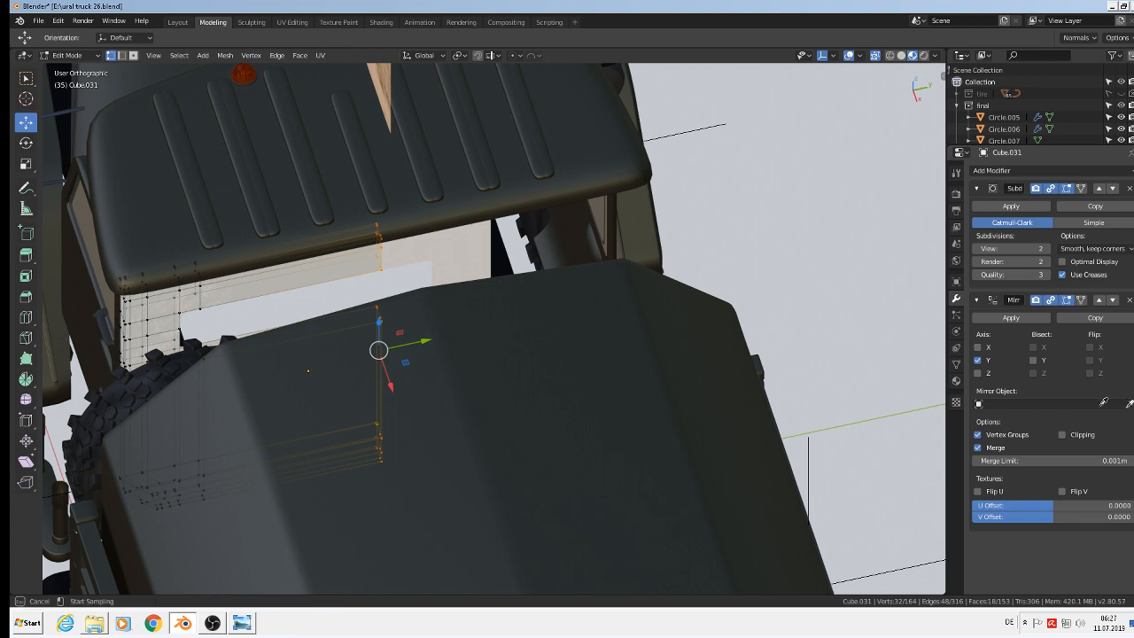
{"action": "left_click", "coordinate": [238, 283]}
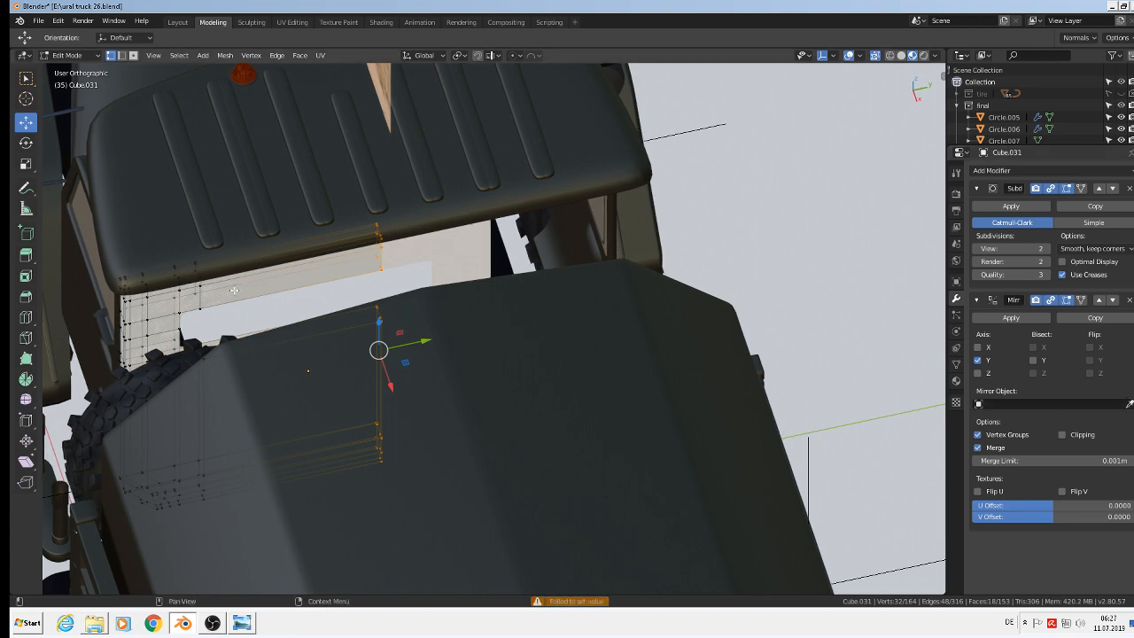
{"action": "key", "text": "Tab"}
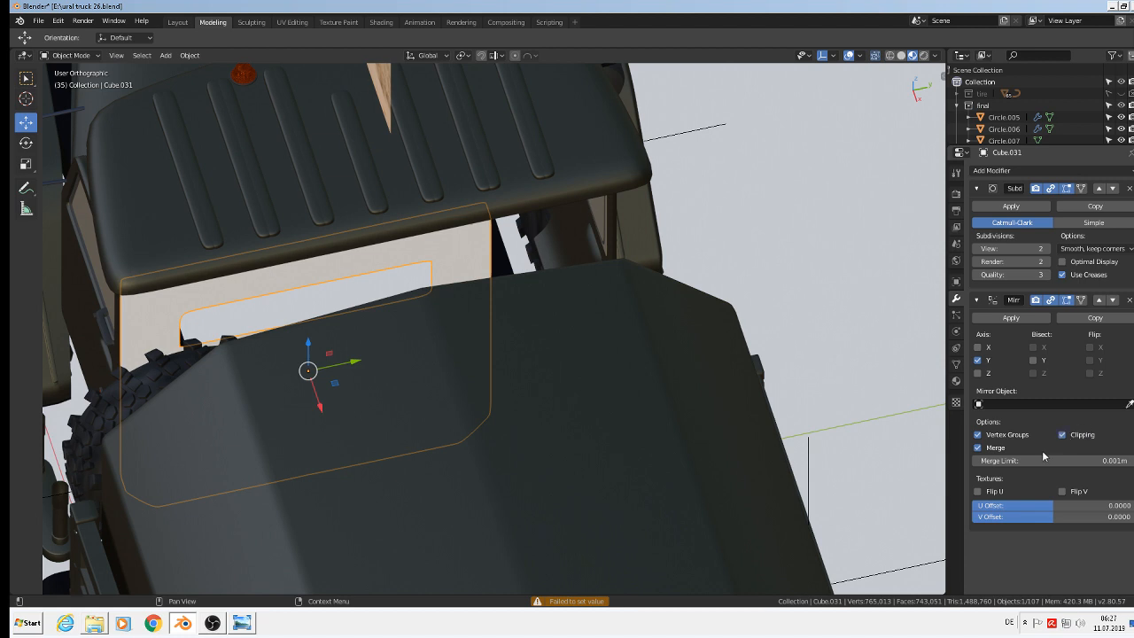
{"action": "mouse_move", "coordinate": [1043, 456]}
{"action": "left_mouse_down"}
{"action": "mouse_move", "coordinate": [1094, 456]}
{"action": "mouse_move", "coordinate": [1058, 456]}
{"action": "left_mouse_up"}
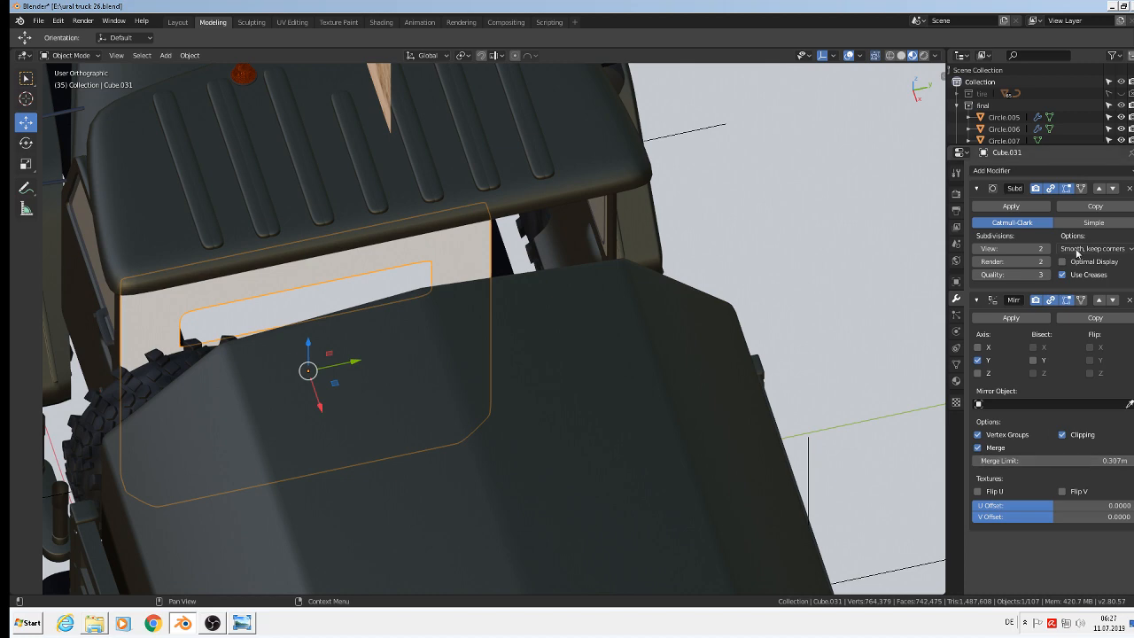
Delete the rear panel's Mirror modifier
{"action": "left_click", "coordinate": [1128, 299]}
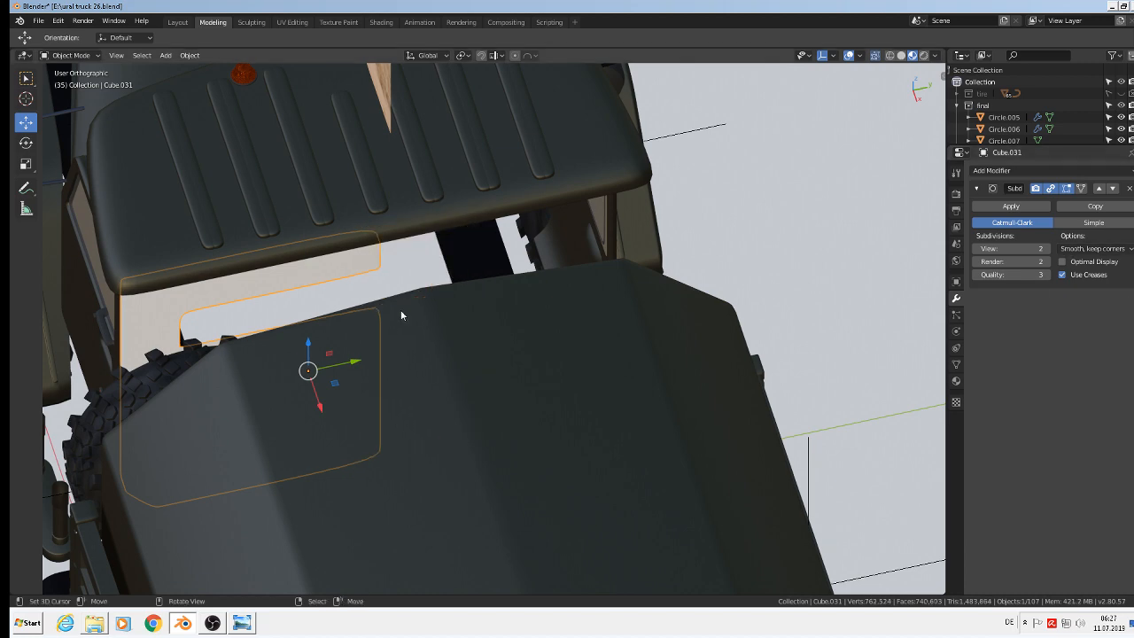
{"action": "key", "text": "Tab"}
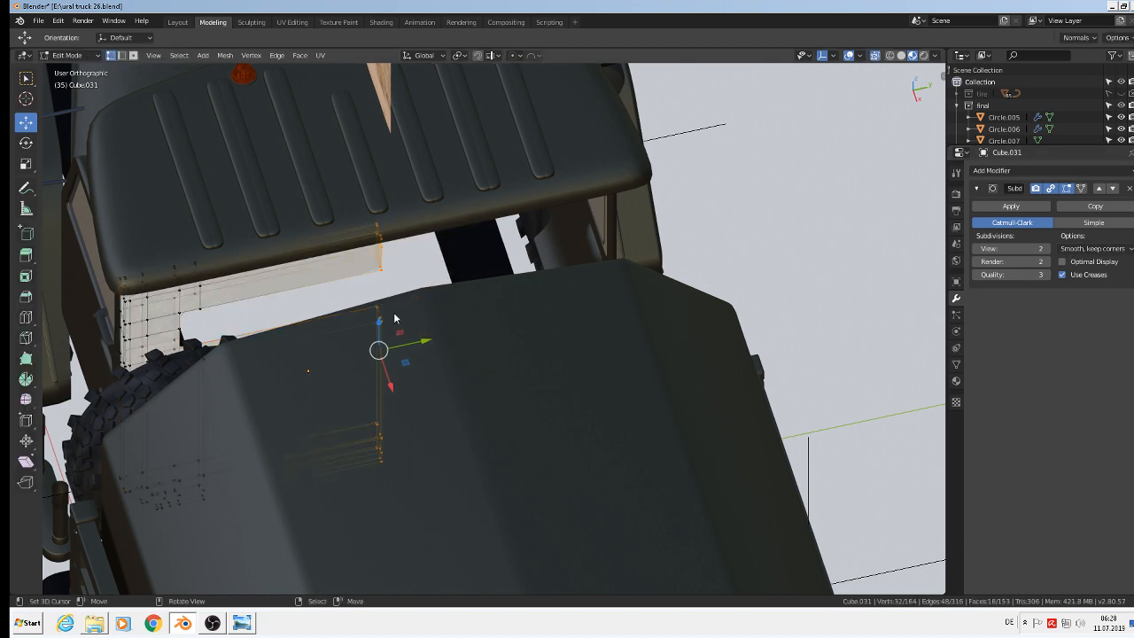
{"action": "key", "text": "Tab"}
{"action": "middle_click_drag", "start_coordinate": [366, 327], "coordinate": [307, 265]}
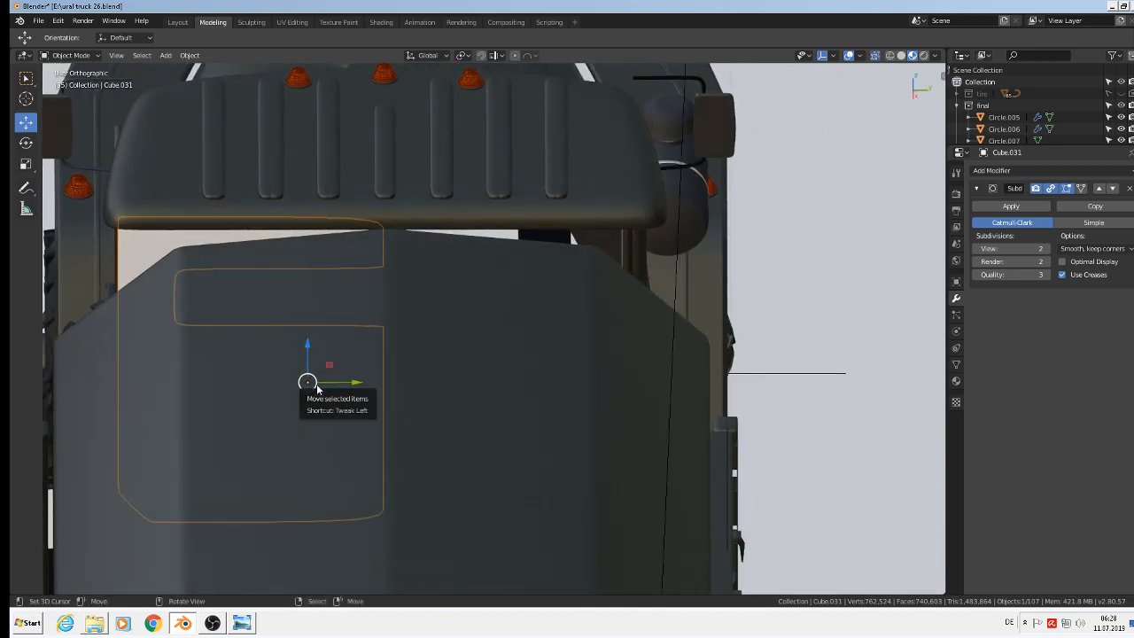
{"action": "scroll", "coordinate": [251, 381], "scroll_direction": "down", "scroll_amount": 2}
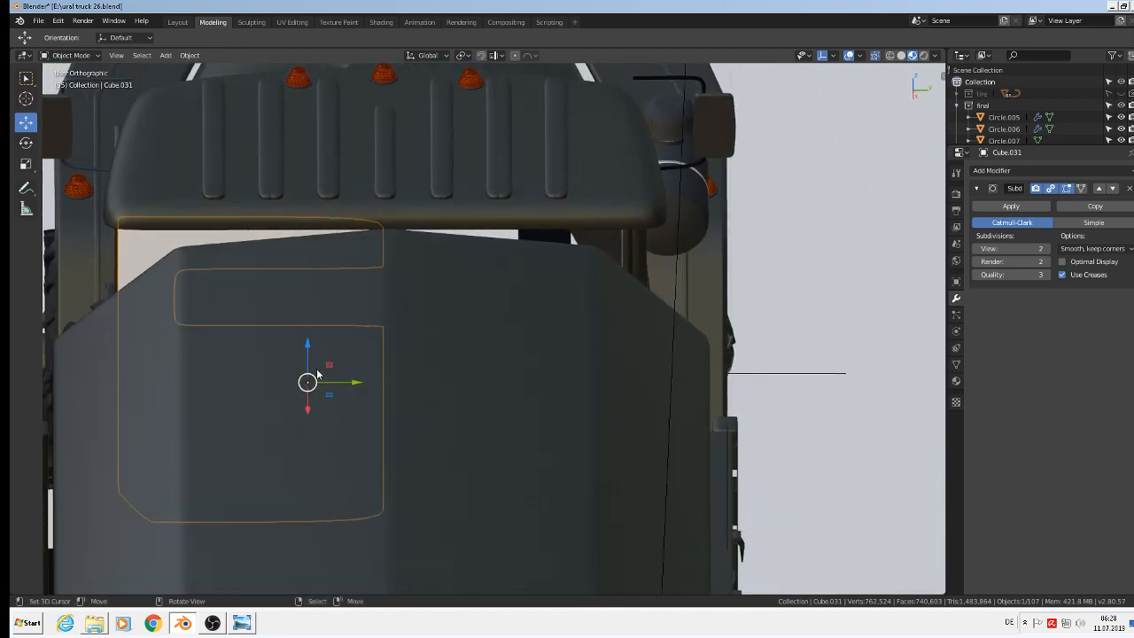
In the right orthographic view, snap the 3D cursor to the rear panel's selected inner-edge vertices
{"action": "key", "text": "KP_1"}
{"action": "key", "text": "KP_3"}
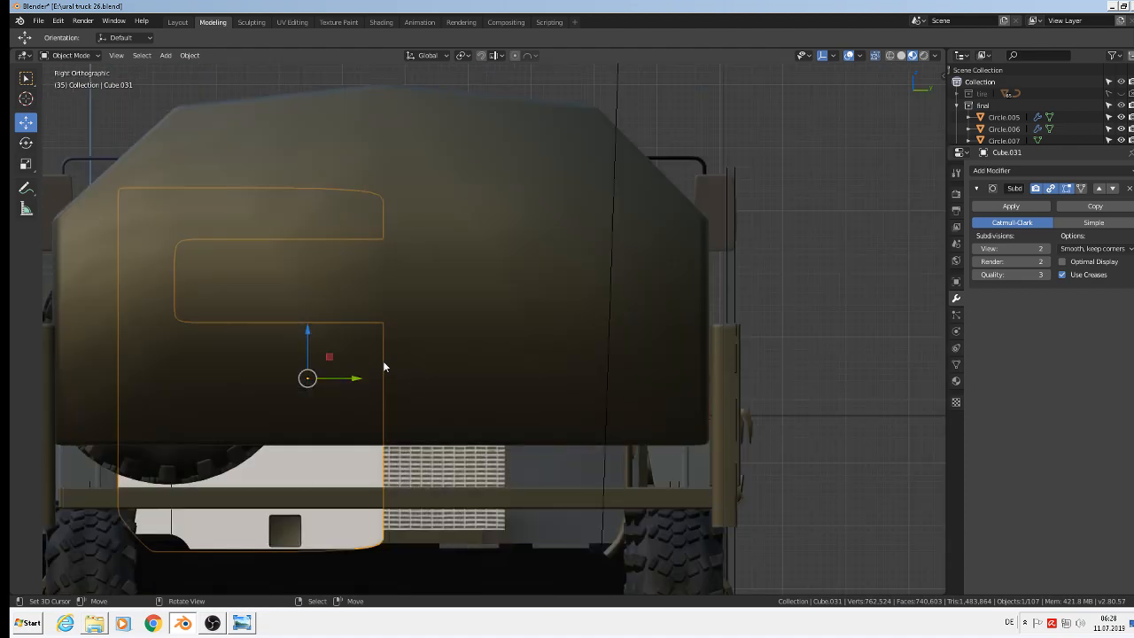
{"action": "key", "text": "Tab"}
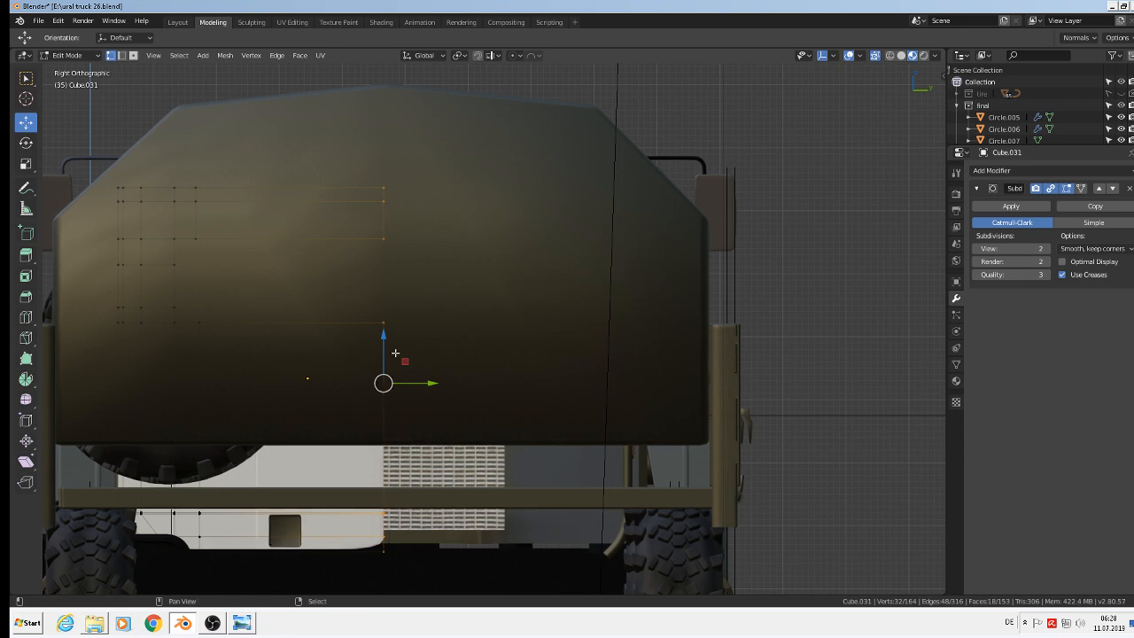
{"action": "key", "text": "shift+s"}
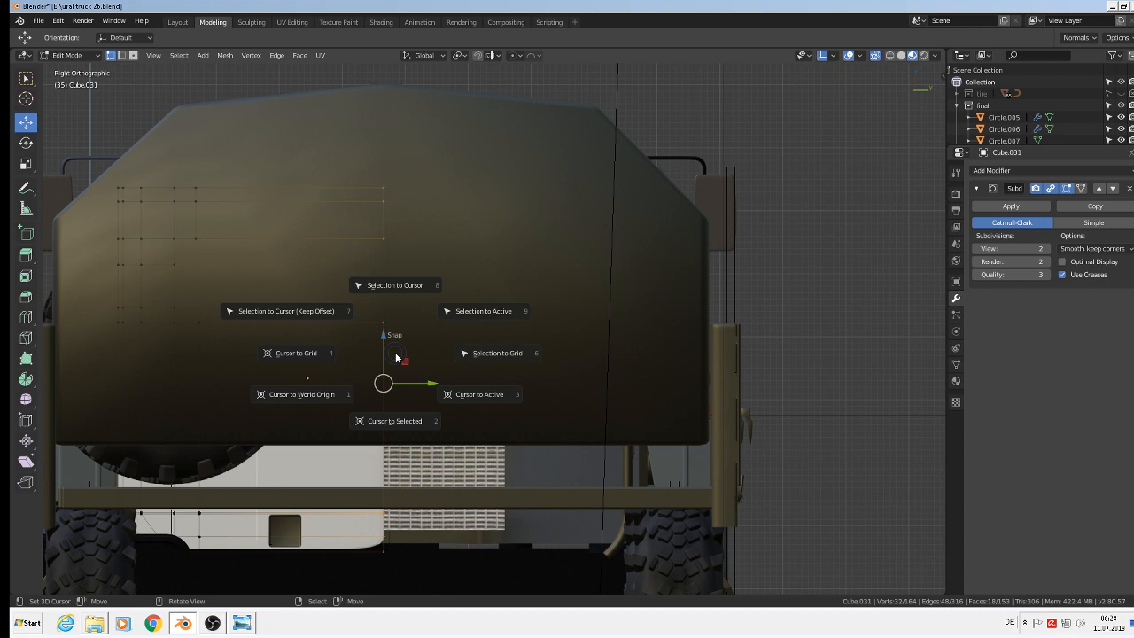
{"action": "left_click", "coordinate": [391, 423]}
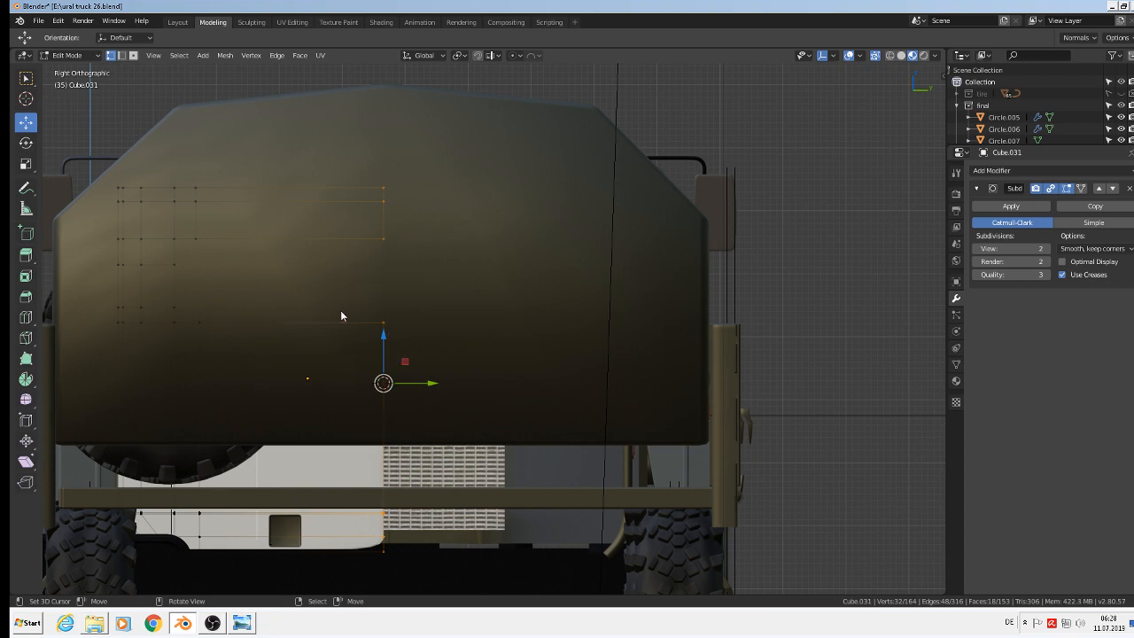
Set the rear panel's origin to the 3D cursor in object mode
{"action": "key", "text": "Tab"}
{"action": "left_click", "coordinate": [189, 56]}
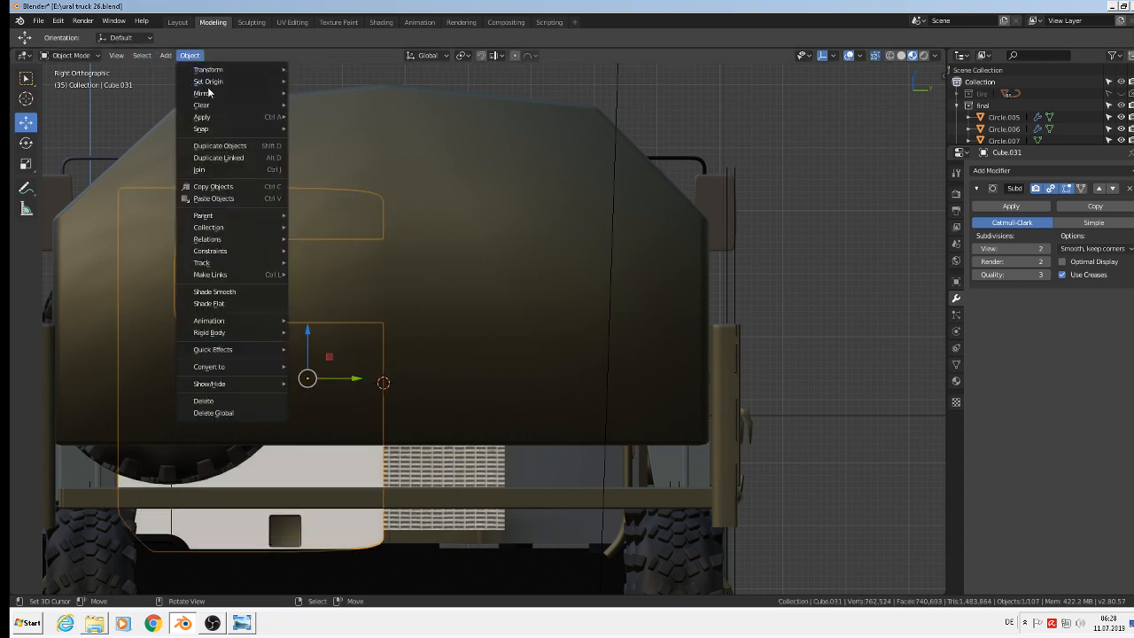
{"action": "mouse_move", "coordinate": [217, 81]}
{"action": "left_click", "coordinate": [363, 108]}
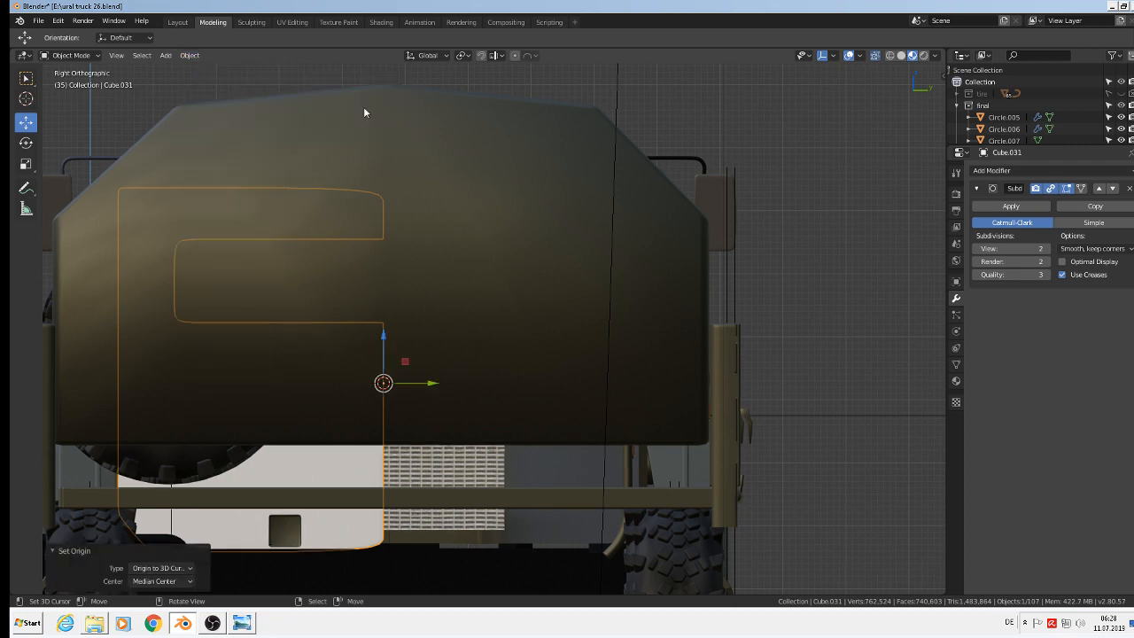
Add a Mirror modifier to the rear panel that mirrors across the Y axis only, with clipping enabled
{"action": "left_click", "coordinate": [1008, 173]}
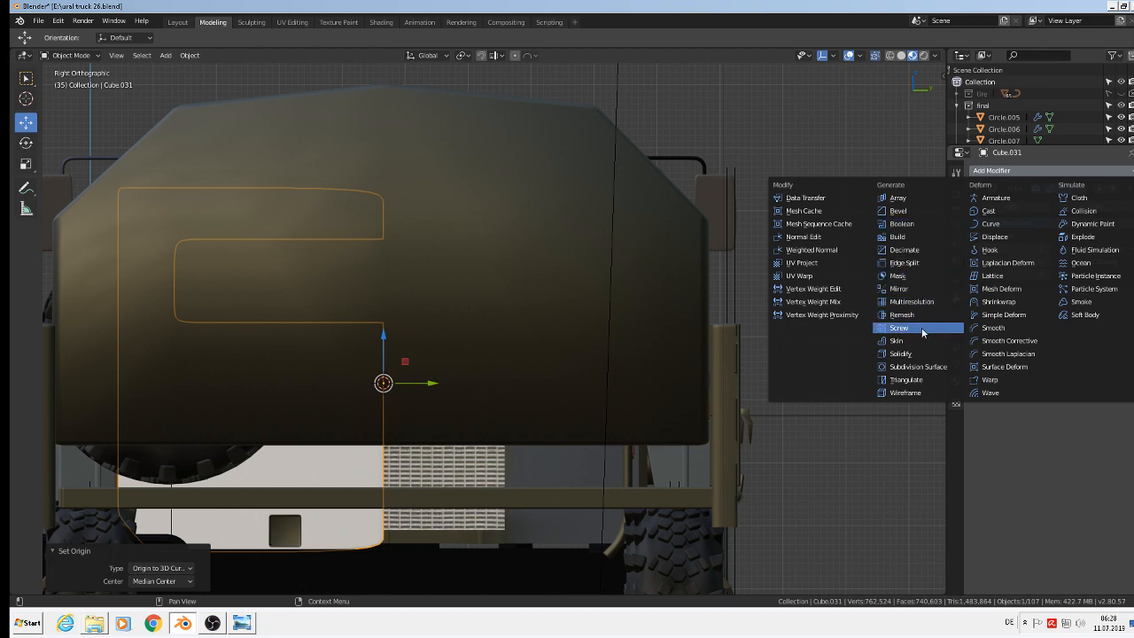
{"action": "left_click", "coordinate": [926, 289]}
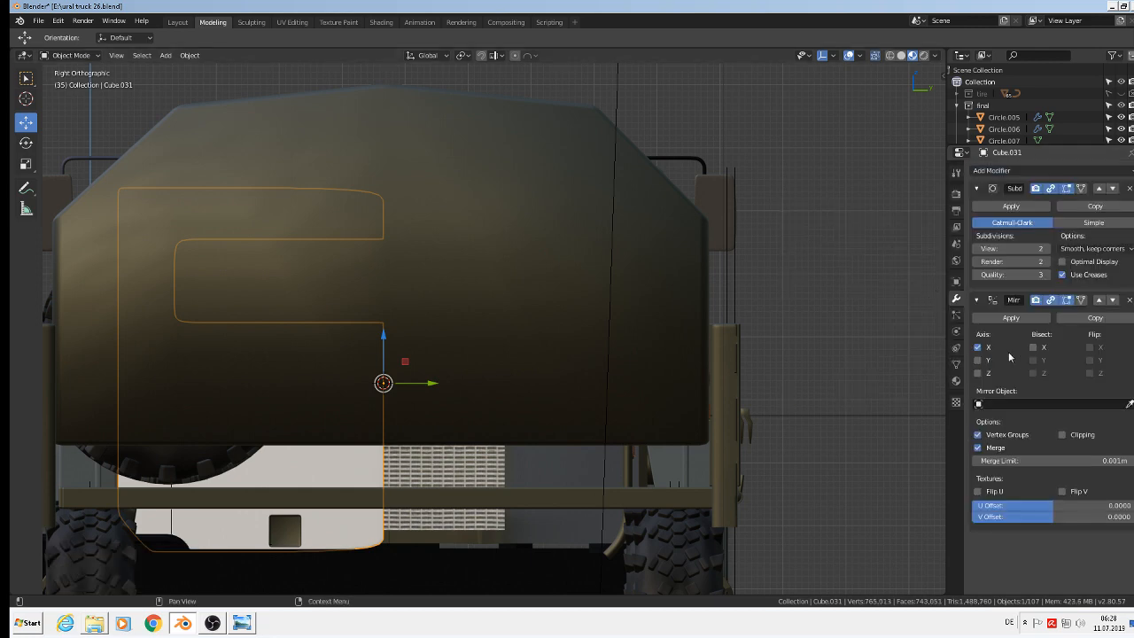
{"action": "left_click", "coordinate": [978, 347]}
{"action": "left_click", "coordinate": [977, 360]}
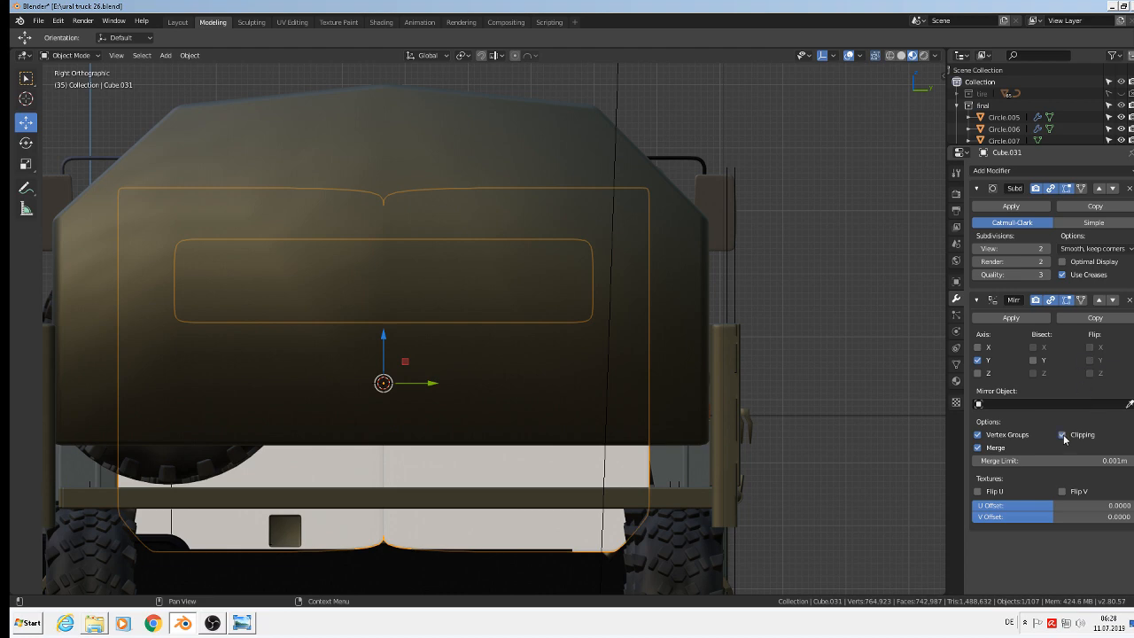
Select all of the rear panel's vertices and try to move them along Y
{"action": "key", "text": "Tab"}
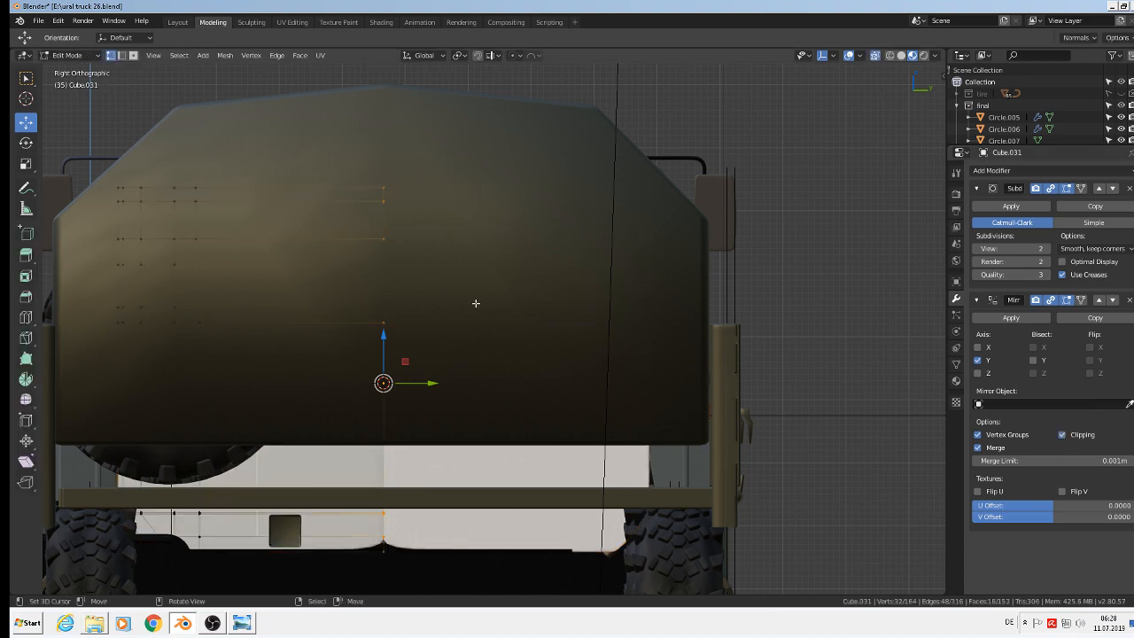
{"action": "key", "text": "a"}
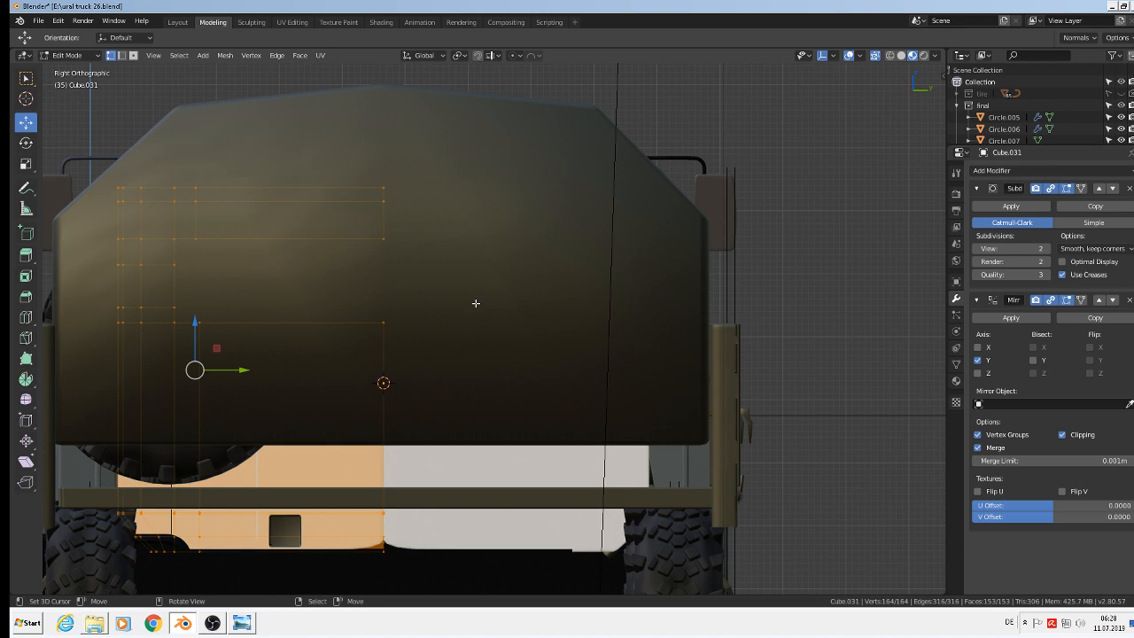
{"action": "left_click_drag", "start_coordinate": [244, 371], "coordinate": [237, 371]}
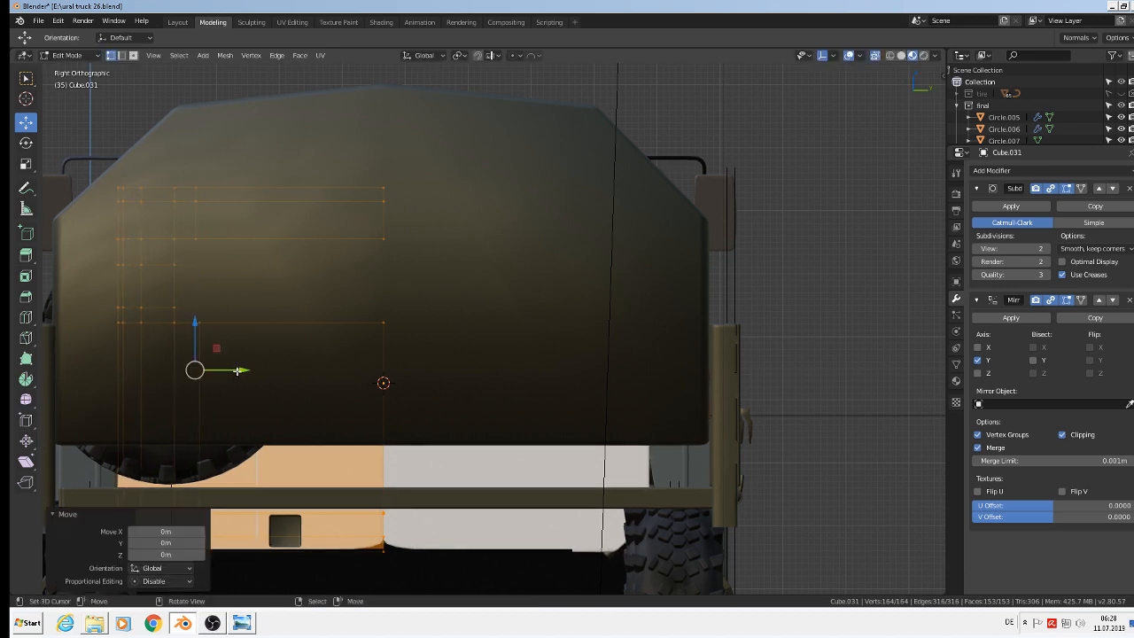
{"action": "key", "text": "Tab"}
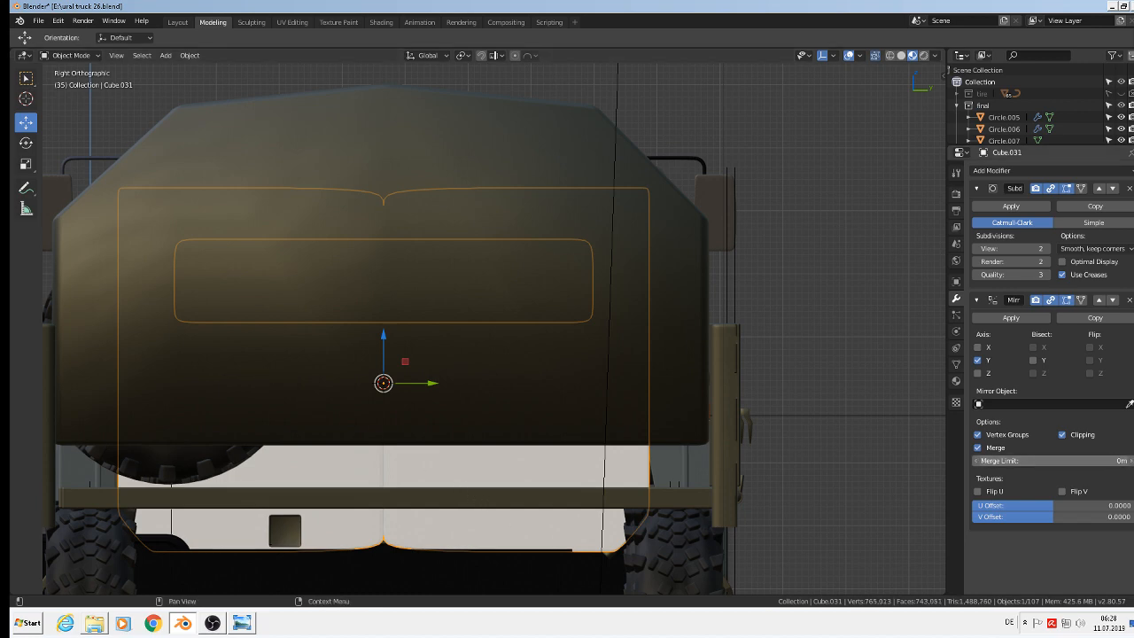
Set the Mirror modifier's merge limit to 0.217 m to join the panel's two halves at the centre
{"action": "left_click_drag", "start_coordinate": [1050, 460], "coordinate": [1092, 461]}
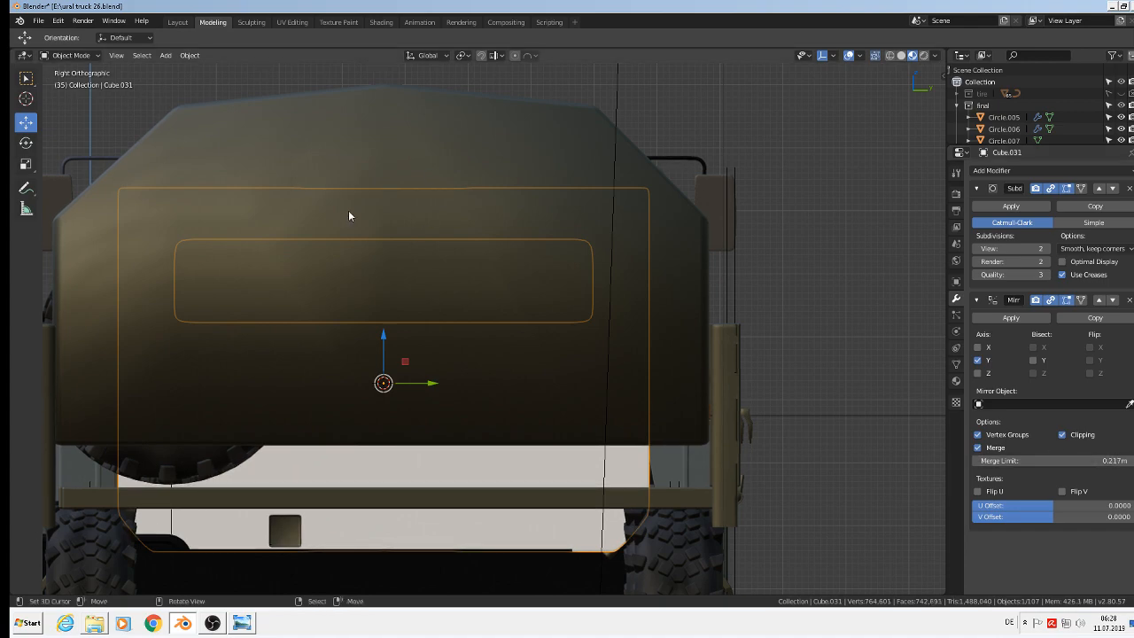
{"action": "scroll", "coordinate": [379, 348], "scroll_direction": "down", "scroll_amount": 4}
{"action": "middle_click_drag", "start_coordinate": [380, 351], "coordinate": [565, 395]}
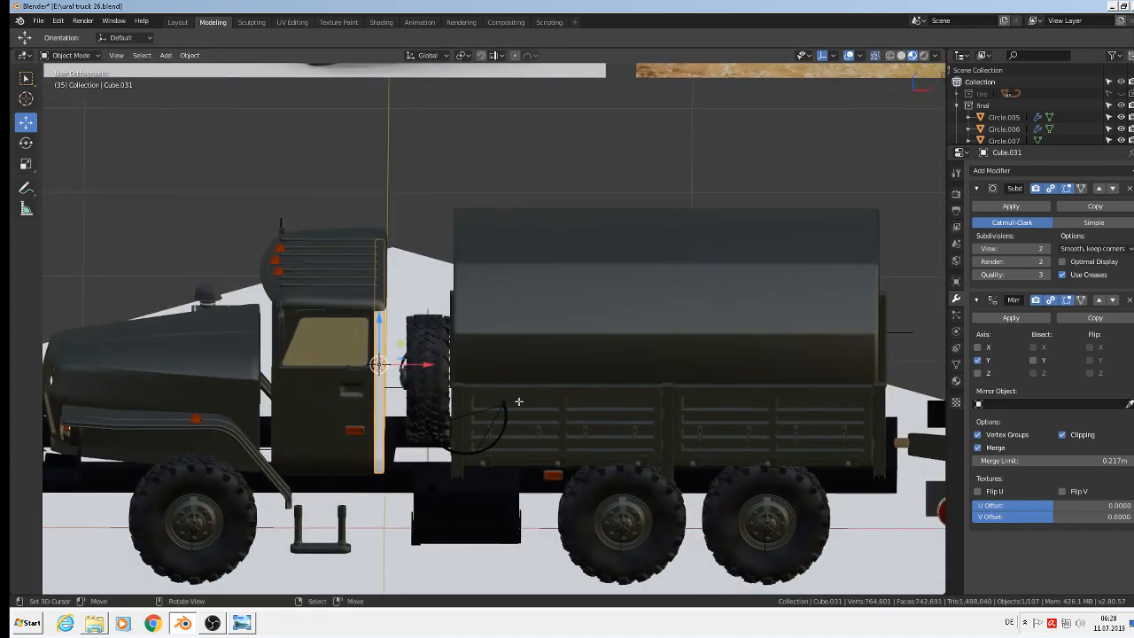
Unwrap the whole rear panel with Smart UV Project at an angle limit of 66 and an island margin of 0
{"action": "key", "text": "Tab"}
{"action": "middle_click_drag", "start_coordinate": [463, 396], "coordinate": [382, 361]}
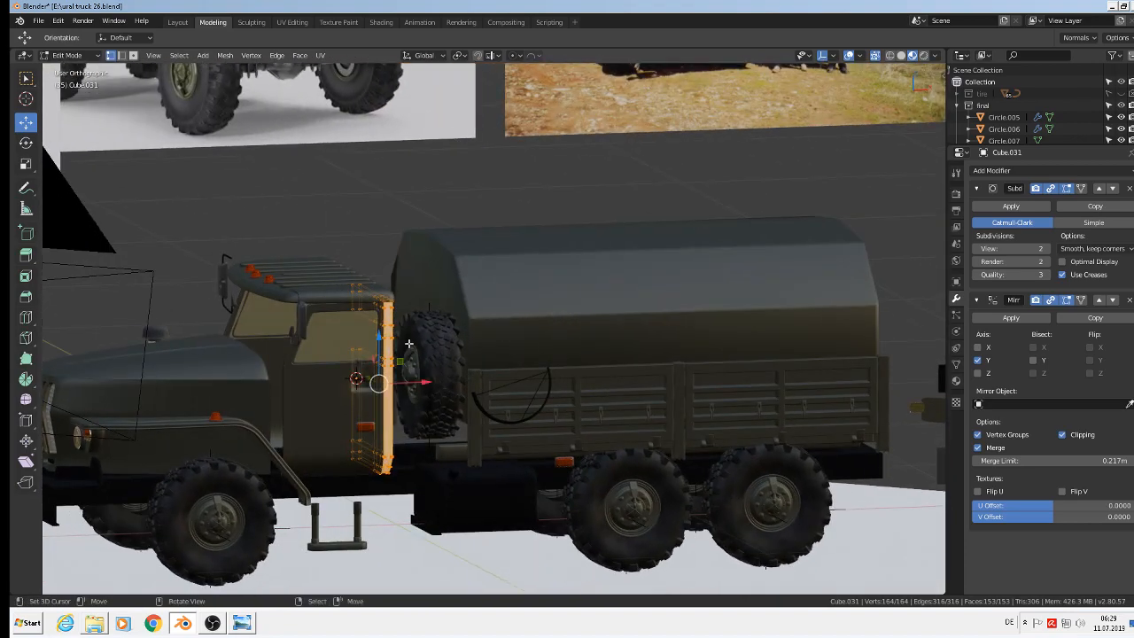
{"action": "key", "text": "u"}
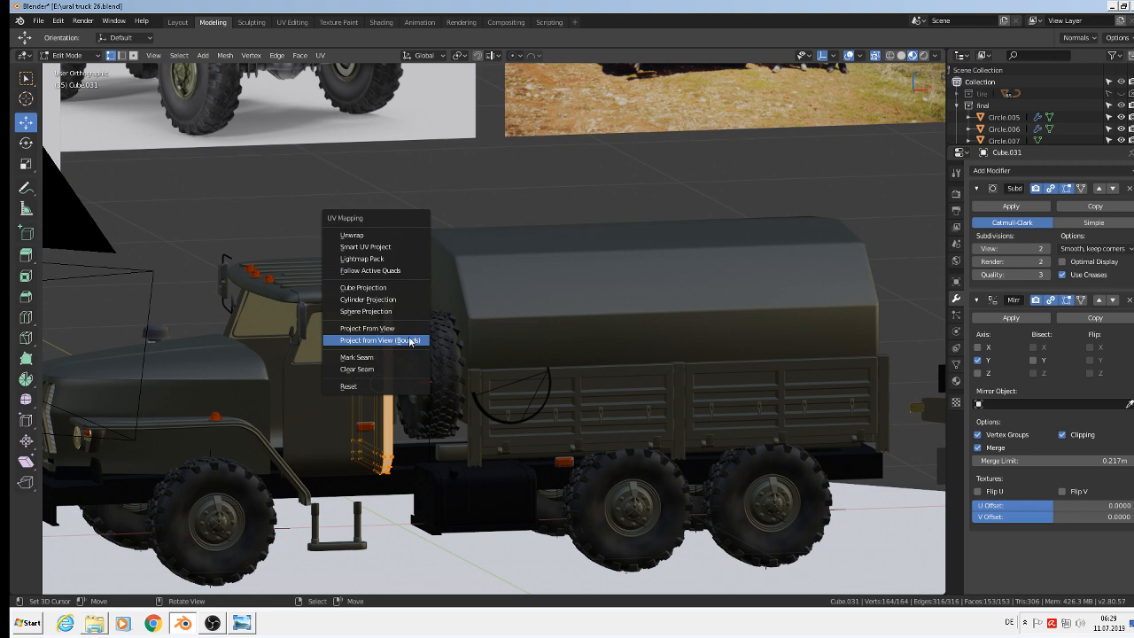
{"action": "left_click", "coordinate": [401, 247]}
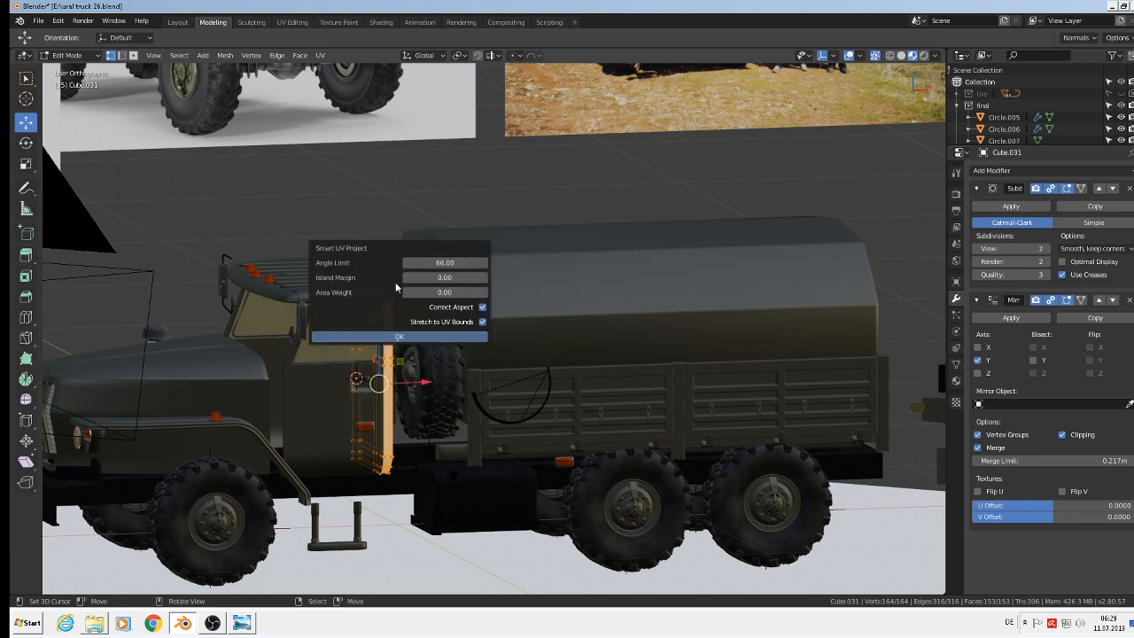
{"action": "left_click", "coordinate": [389, 341]}
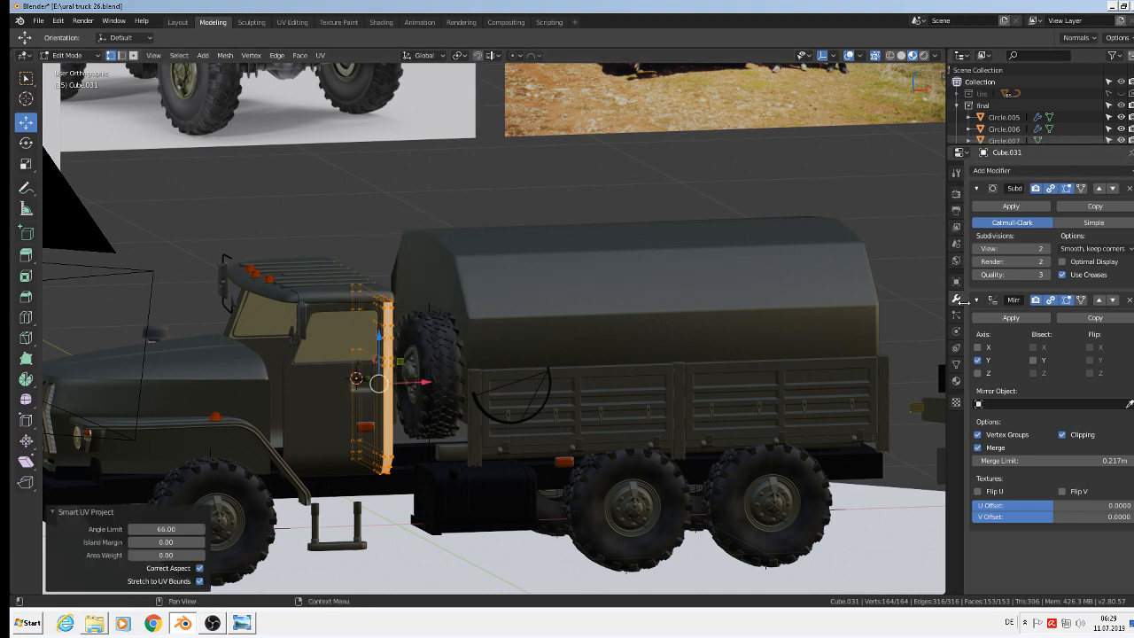
Give the rear panel the existing SIDEPANELCOLOR material and return to object mode
{"action": "left_click", "coordinate": [955, 381]}
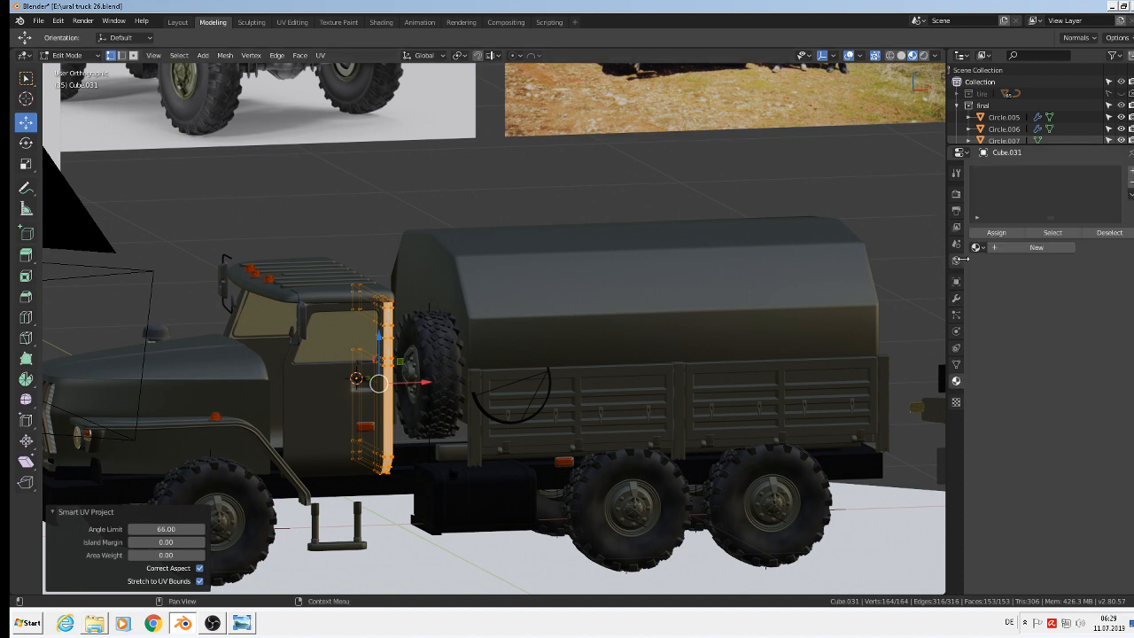
{"action": "left_click", "coordinate": [975, 247]}
{"action": "left_click", "coordinate": [975, 247]}
{"action": "left_click", "coordinate": [975, 247]}
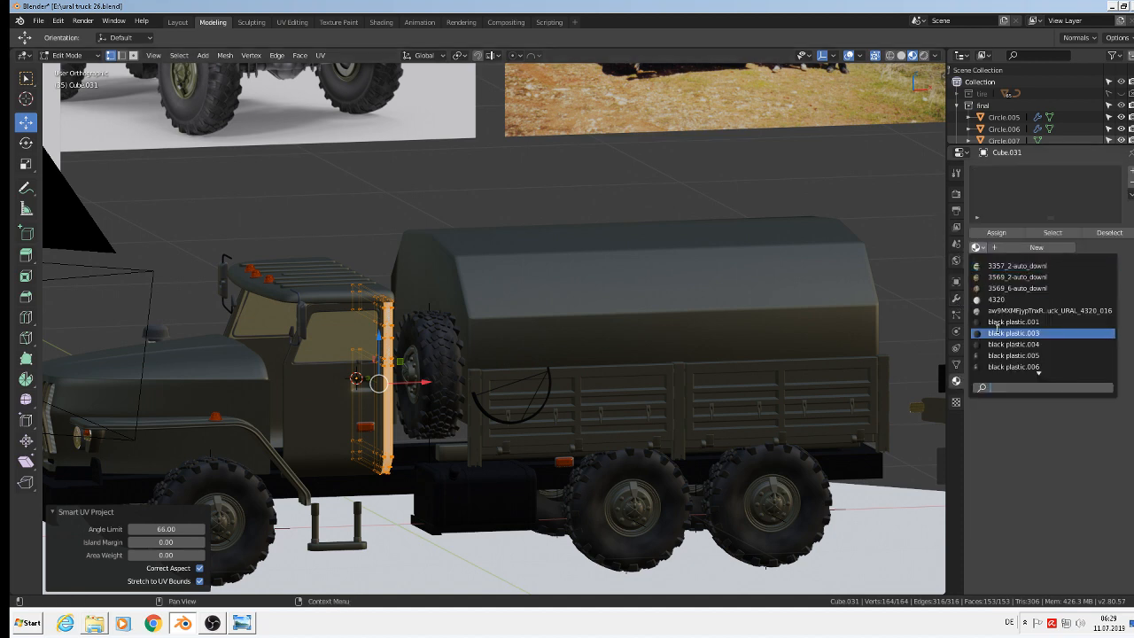
{"action": "type", "text": "si"}
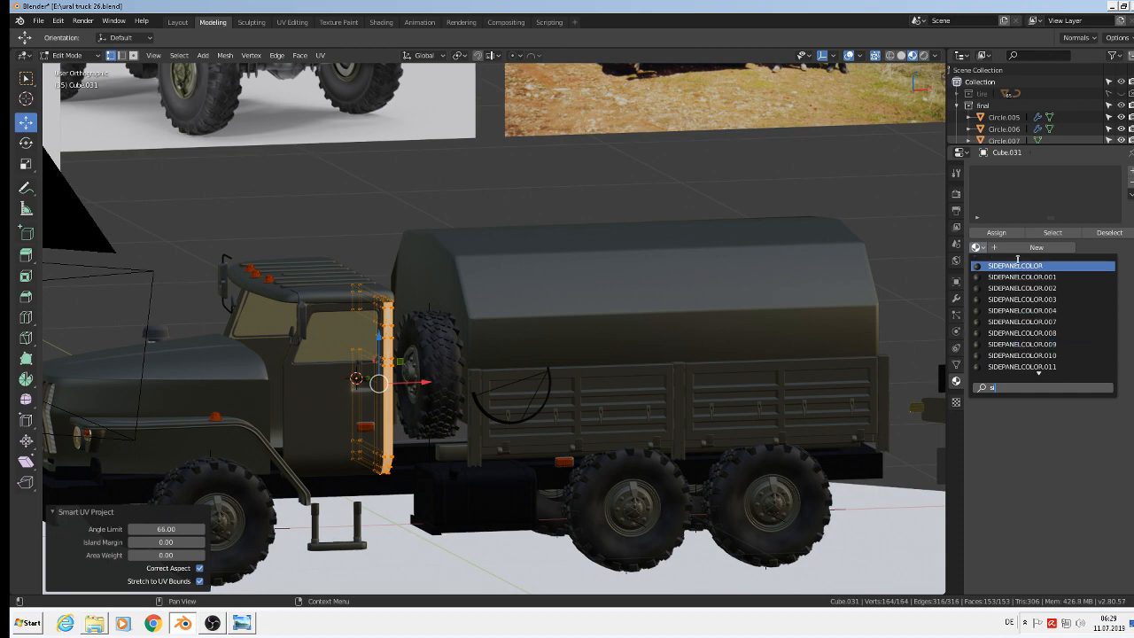
{"action": "key", "text": "Return"}
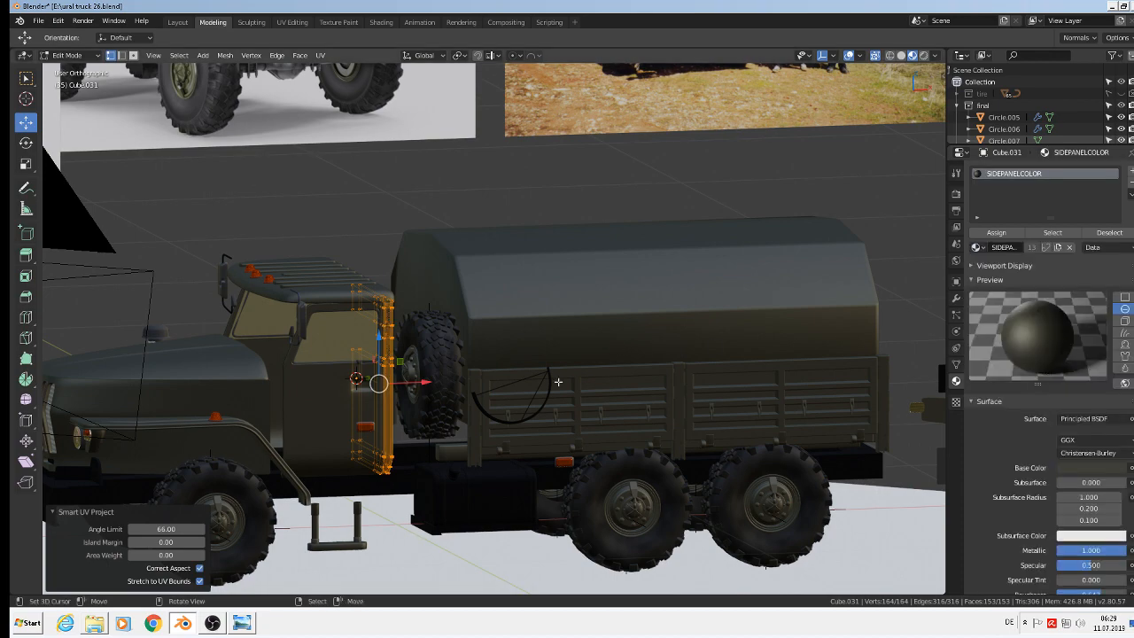
{"action": "key", "text": "Tab"}
Deselect the rear panel and examine the truck's cab and body up close and in the front, back and left orthographic views
{"action": "middle_click_drag", "start_coordinate": [555, 380], "coordinate": [296, 343]}
{"action": "key", "text": "alt+a"}
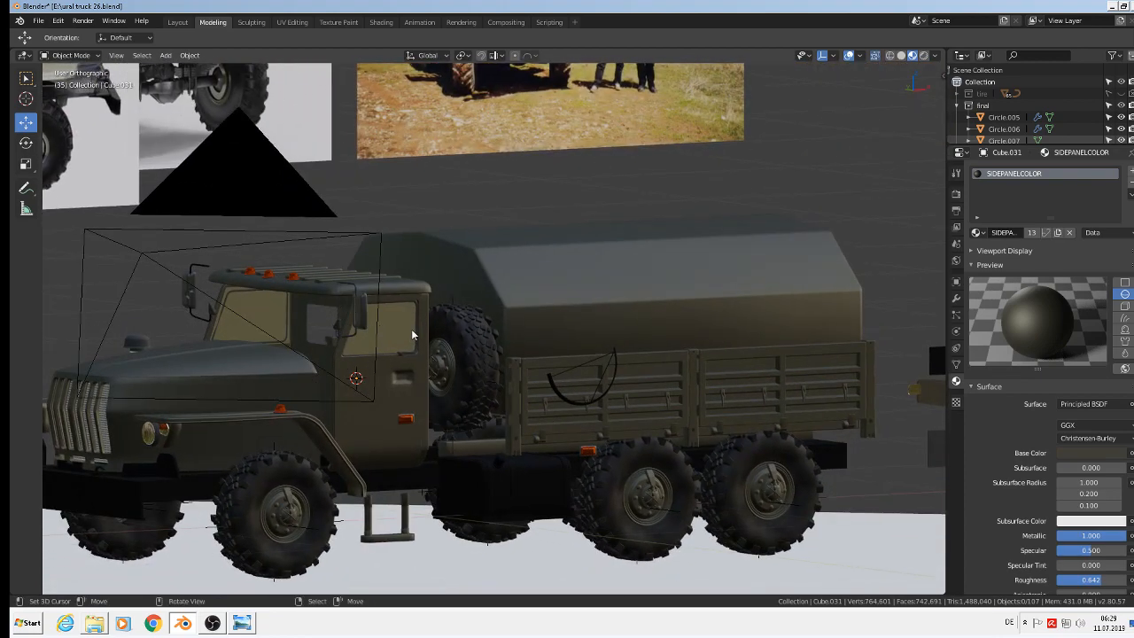
{"action": "scroll", "coordinate": [406, 327], "scroll_direction": "up", "scroll_amount": 4}
{"action": "middle_click_drag", "start_coordinate": [400, 325], "coordinate": [275, 363]}
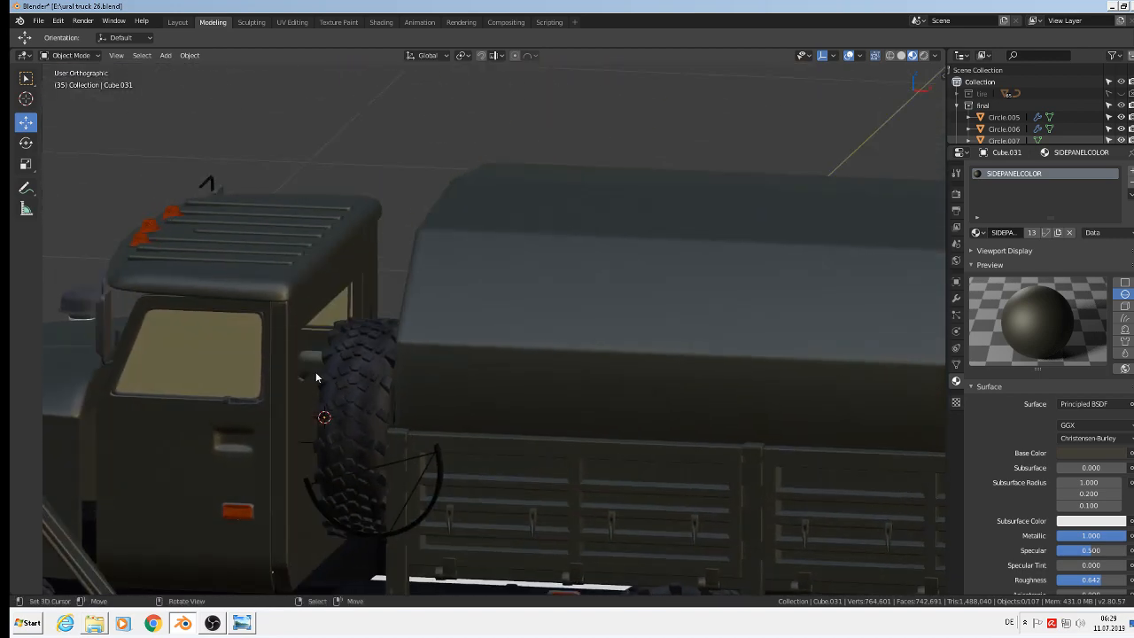
{"action": "scroll", "coordinate": [316, 378], "scroll_direction": "down", "scroll_amount": 4}
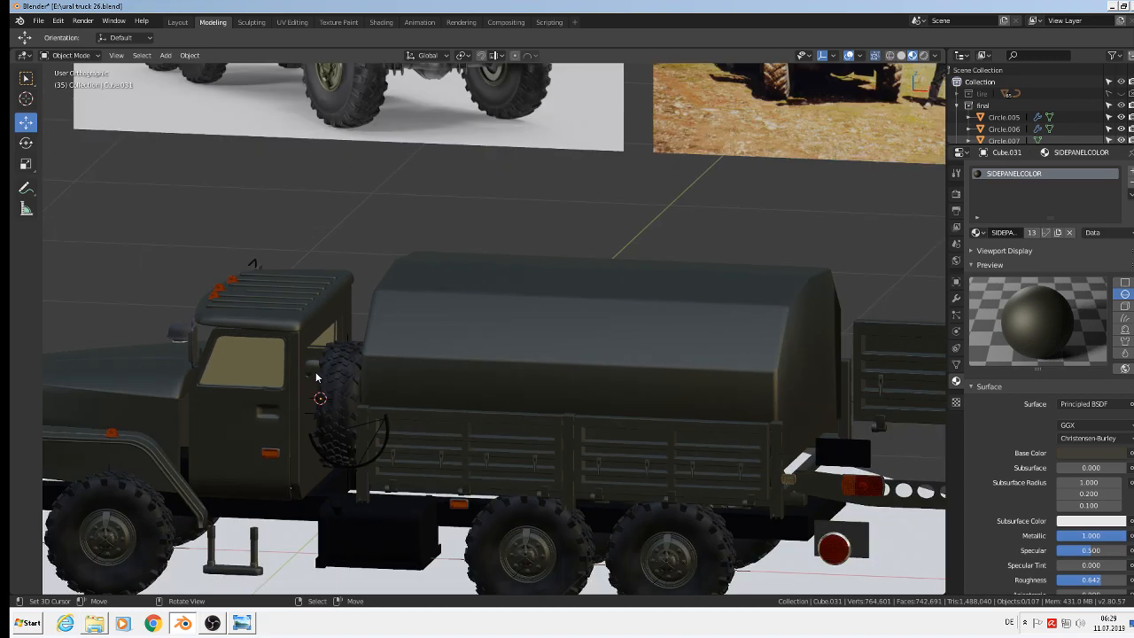
{"action": "scroll", "coordinate": [315, 377], "scroll_direction": "up", "scroll_amount": 1}
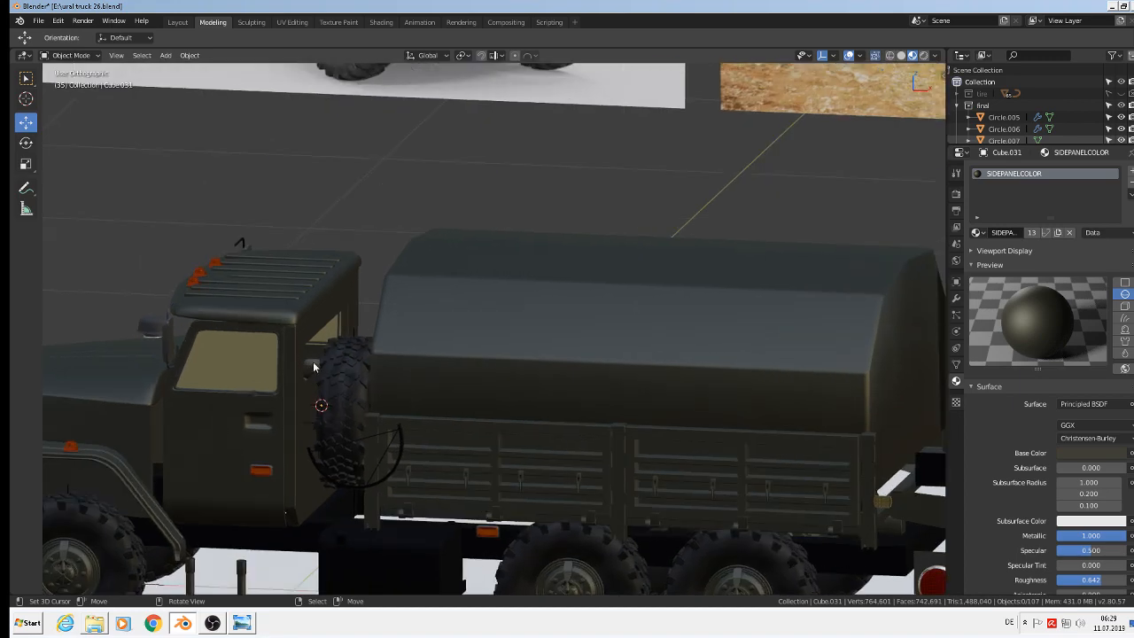
{"action": "key", "text": "KP_1"}
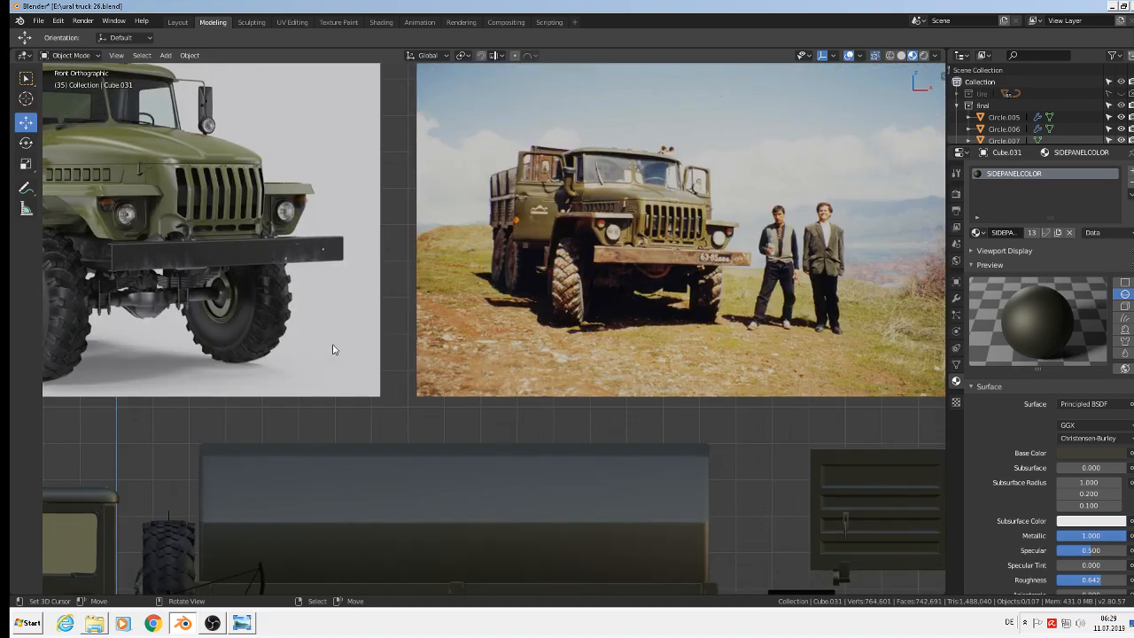
{"action": "key", "text": "ctrl+KP_1"}
{"action": "scroll", "coordinate": [332, 344], "scroll_direction": "down", "scroll_amount": 5}
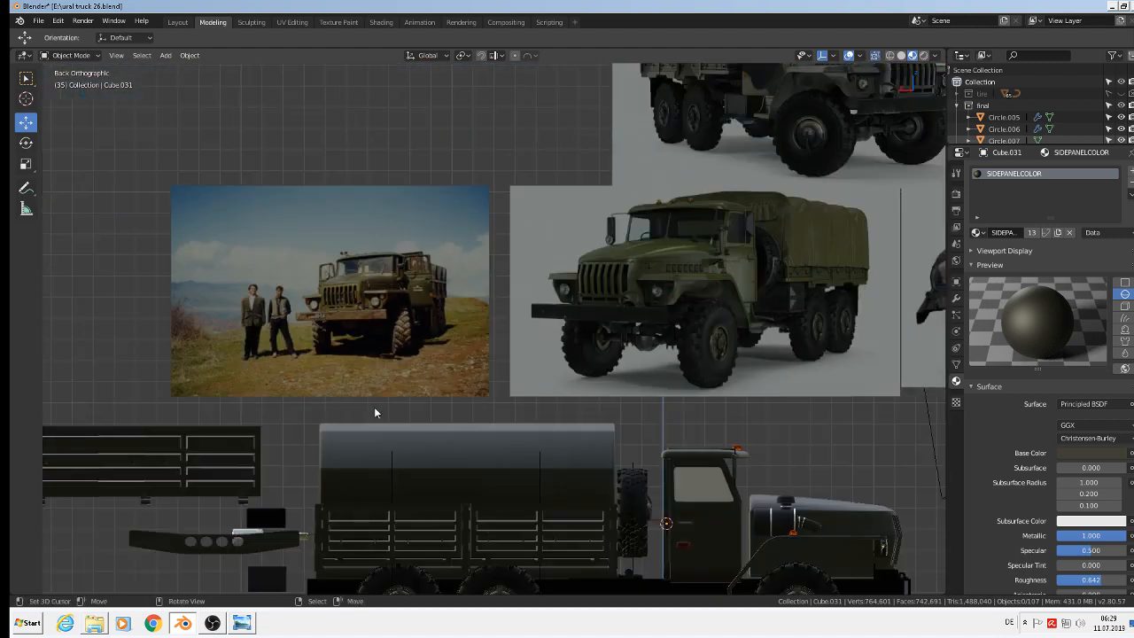
{"action": "key", "text": "ctrl+KP_3"}
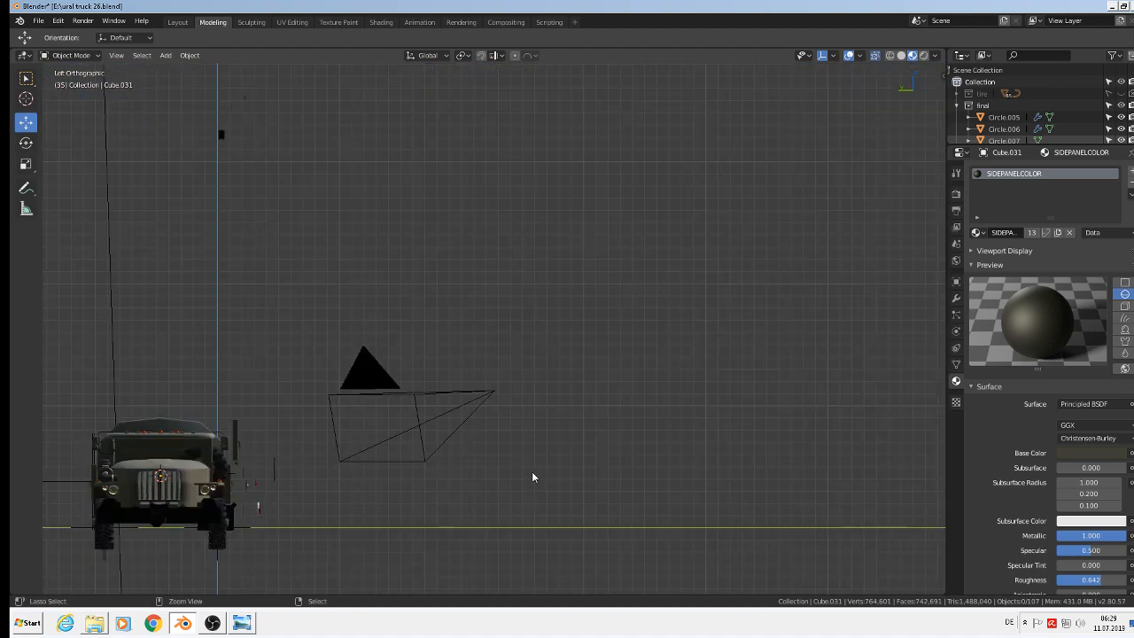
{"action": "middle_click_drag", "start_coordinate": [531, 475], "coordinate": [615, 443], "text": "shift"}
{"action": "middle_click_drag", "start_coordinate": [760, 233], "coordinate": [228, 126], "text": "shift"}
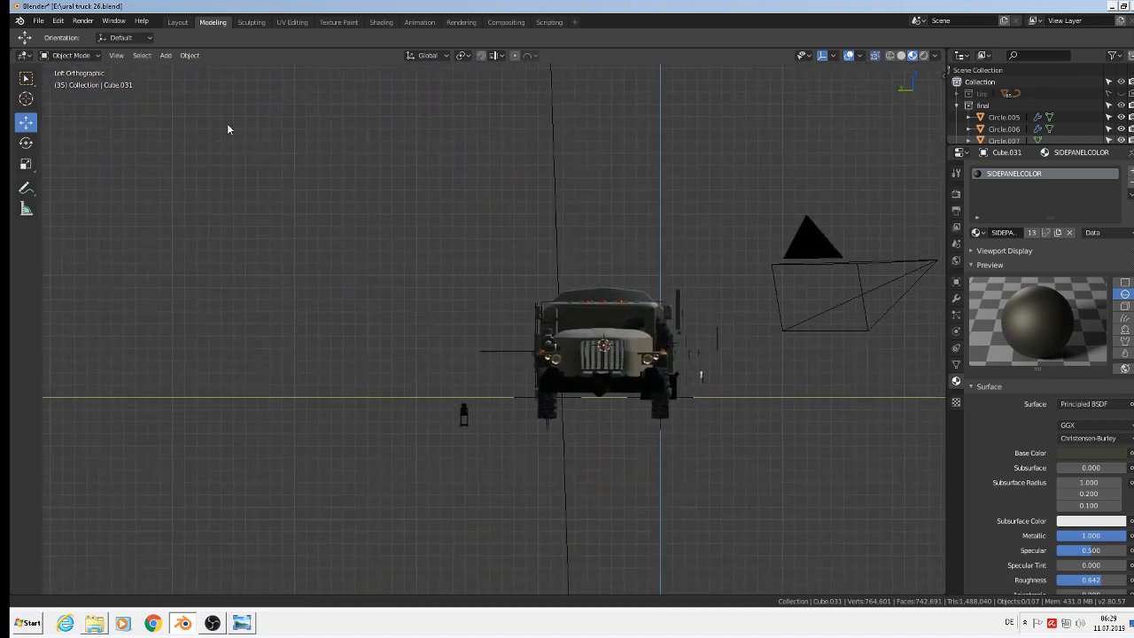
Place the 3D cursor at the cab's rear window opening, add a cube there and scale it by 0.119 and again by 0.841
{"action": "scroll", "coordinate": [449, 322], "scroll_direction": "up", "scroll_amount": 6}
{"action": "scroll", "coordinate": [449, 322], "scroll_direction": "down", "scroll_amount": 1}
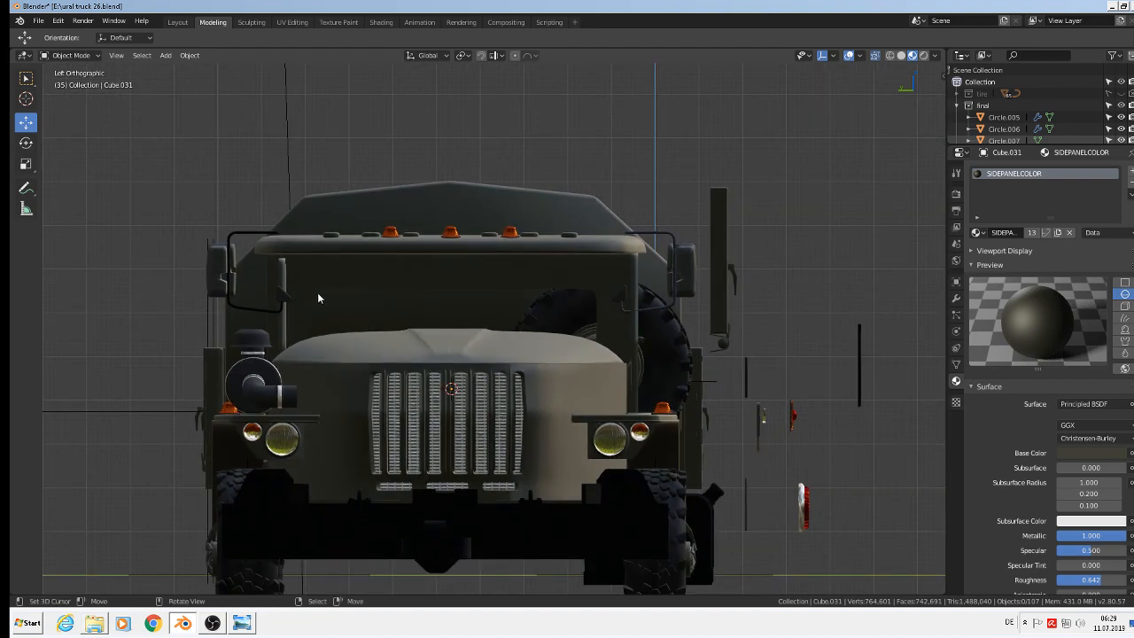
{"action": "right_click", "coordinate": [448, 312], "text": "shift"}
{"action": "left_click", "coordinate": [166, 55]}
{"action": "mouse_move", "coordinate": [218, 71]}
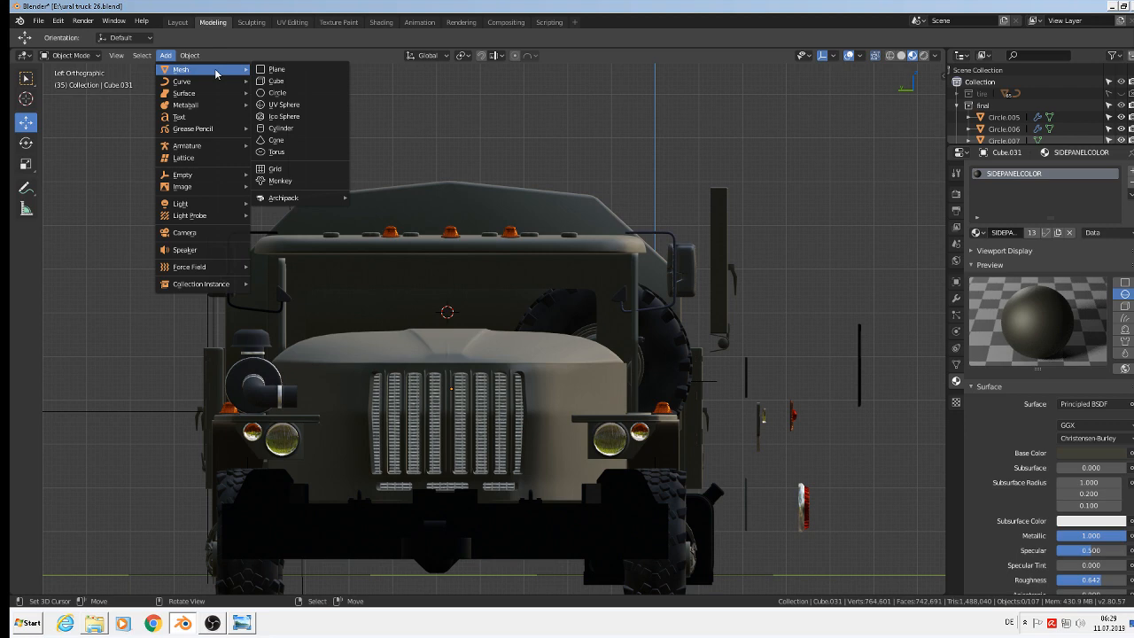
{"action": "left_click", "coordinate": [287, 80]}
{"action": "key", "text": "s"}
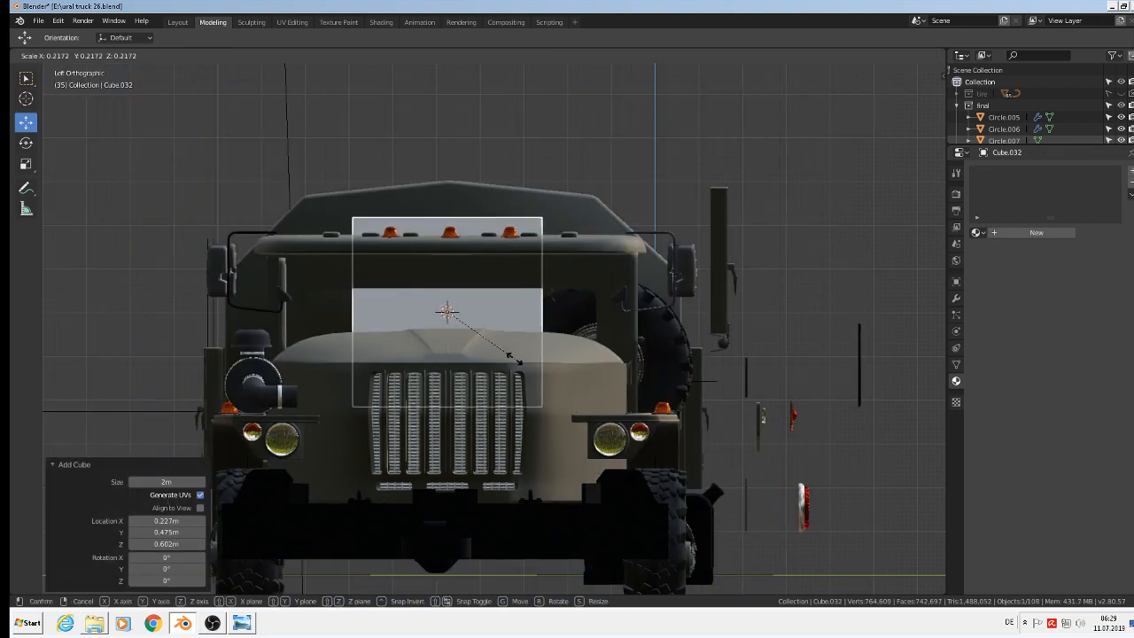
{"action": "left_click", "coordinate": [493, 330]}
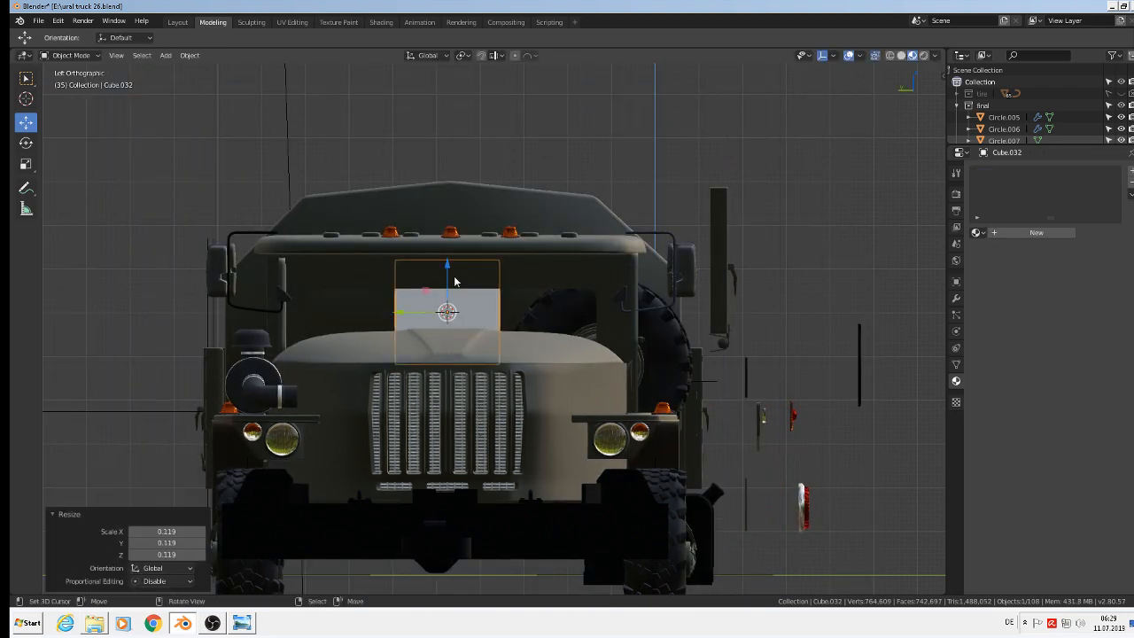
{"action": "key", "text": "s"}
{"action": "left_click", "coordinate": [534, 355]}
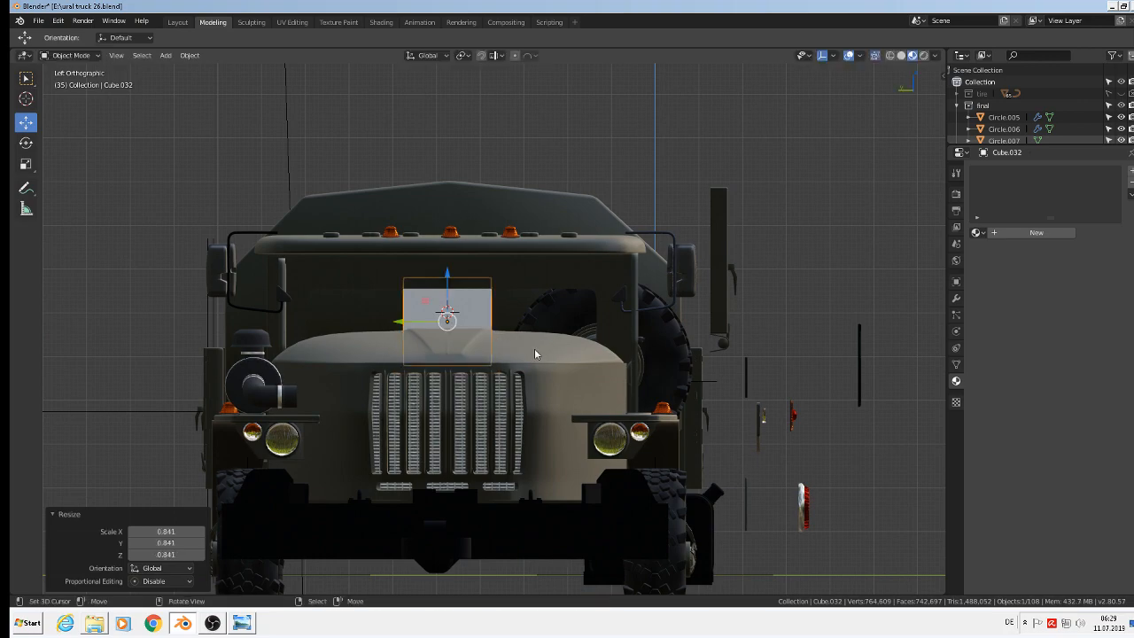
Stretch the cube by 3.482 along Y to span the window opening and flatten it along X into a thin pane
{"action": "key", "text": "s"}
{"action": "key", "text": "y"}
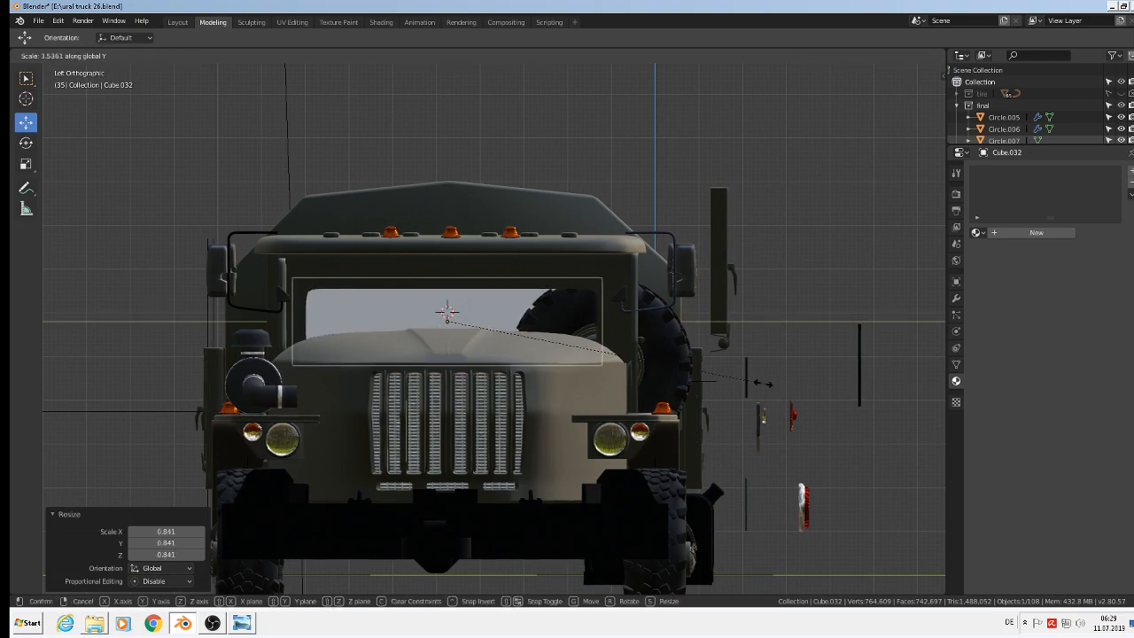
{"action": "left_click", "coordinate": [760, 383]}
{"action": "middle_click_drag", "start_coordinate": [760, 382], "coordinate": [592, 406]}
{"action": "scroll", "coordinate": [593, 400], "scroll_direction": "up", "scroll_amount": 4}
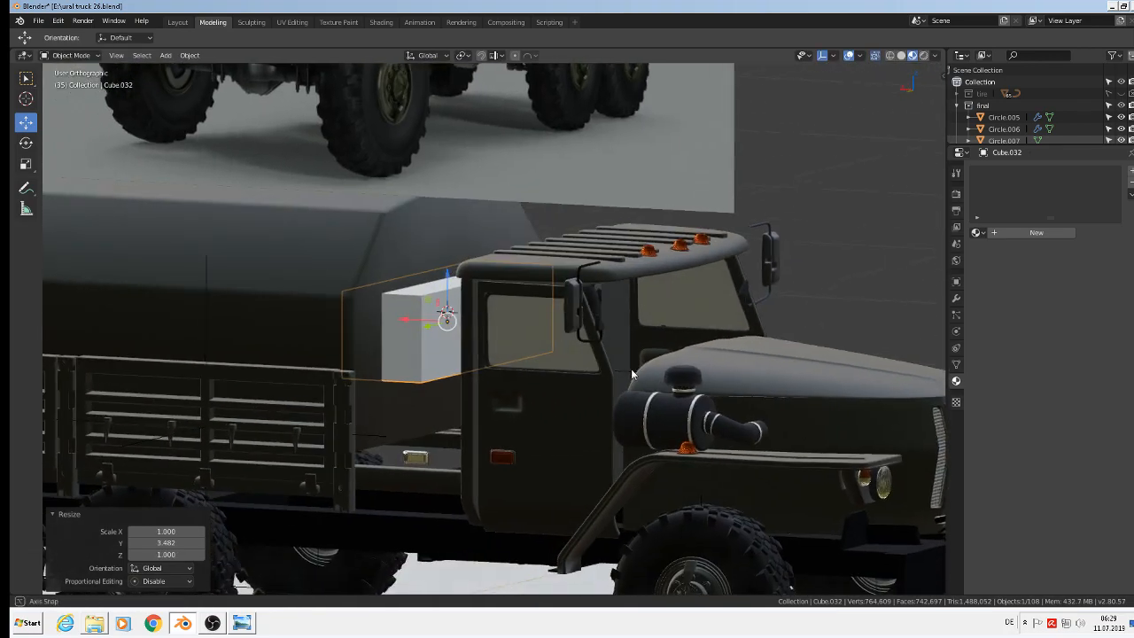
{"action": "middle_click_drag", "start_coordinate": [631, 368], "coordinate": [558, 438]}
{"action": "key", "text": "s"}
{"action": "key", "text": "x"}
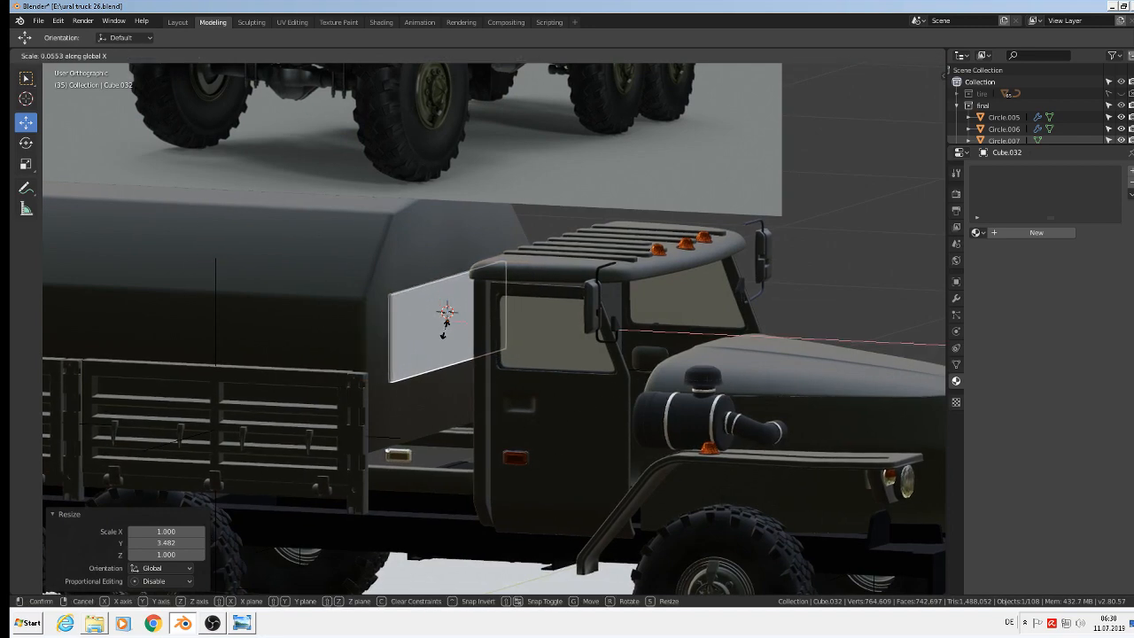
{"action": "left_click", "coordinate": [446, 328]}
Move the pane along X by about -0.252 m and 0.017 m to seat it in the cab's rear window opening
{"action": "left_click_drag", "start_coordinate": [408, 322], "coordinate": [509, 338]}
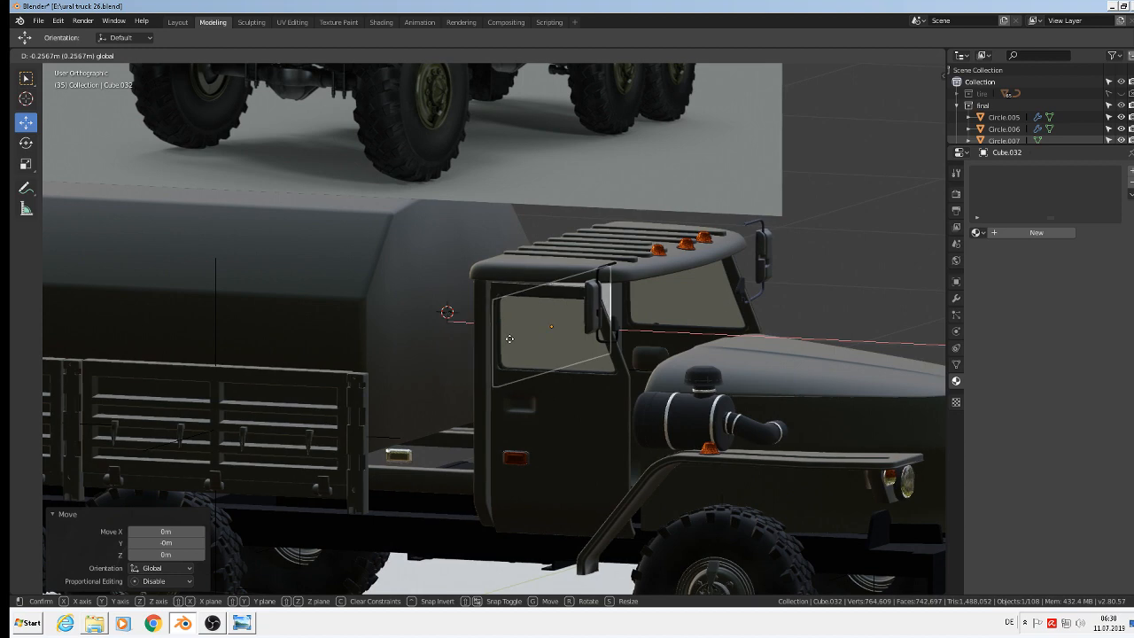
{"action": "left_click", "coordinate": [536, 345]}
{"action": "middle_click_drag", "start_coordinate": [539, 345], "coordinate": [588, 348]}
{"action": "scroll", "coordinate": [588, 345], "scroll_direction": "up", "scroll_amount": 4}
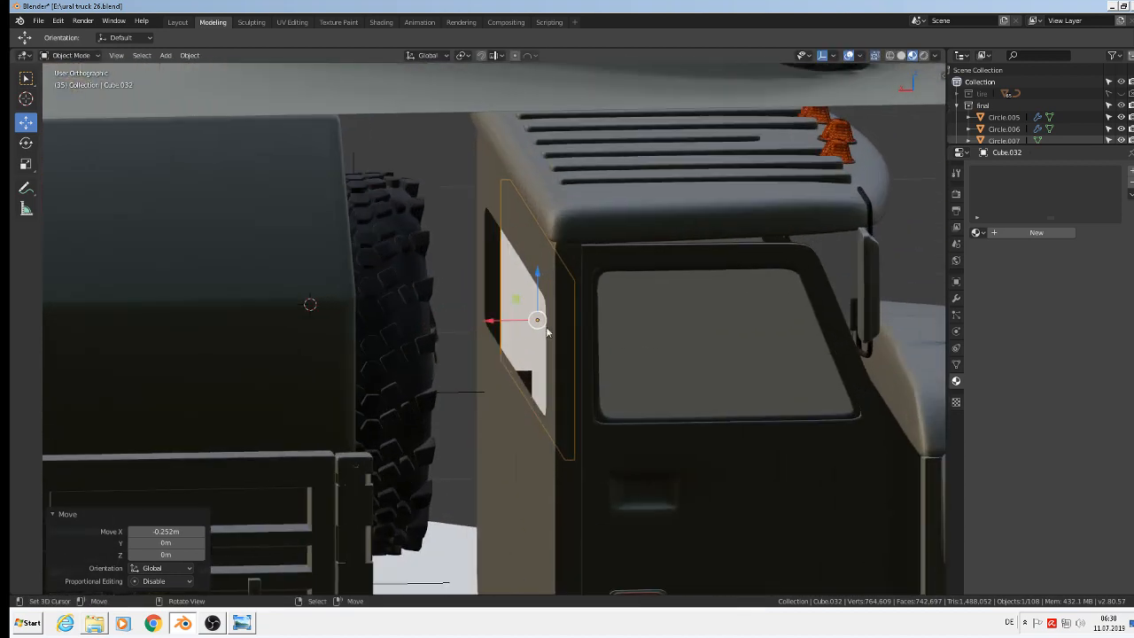
{"action": "mouse_move", "coordinate": [498, 323]}
{"action": "left_mouse_down"}
{"action": "mouse_move", "coordinate": [519, 320]}
{"action": "mouse_move", "coordinate": [483, 320]}
{"action": "mouse_move", "coordinate": [519, 320]}
{"action": "left_mouse_up"}
{"action": "middle_click_drag", "start_coordinate": [519, 321], "coordinate": [448, 304]}
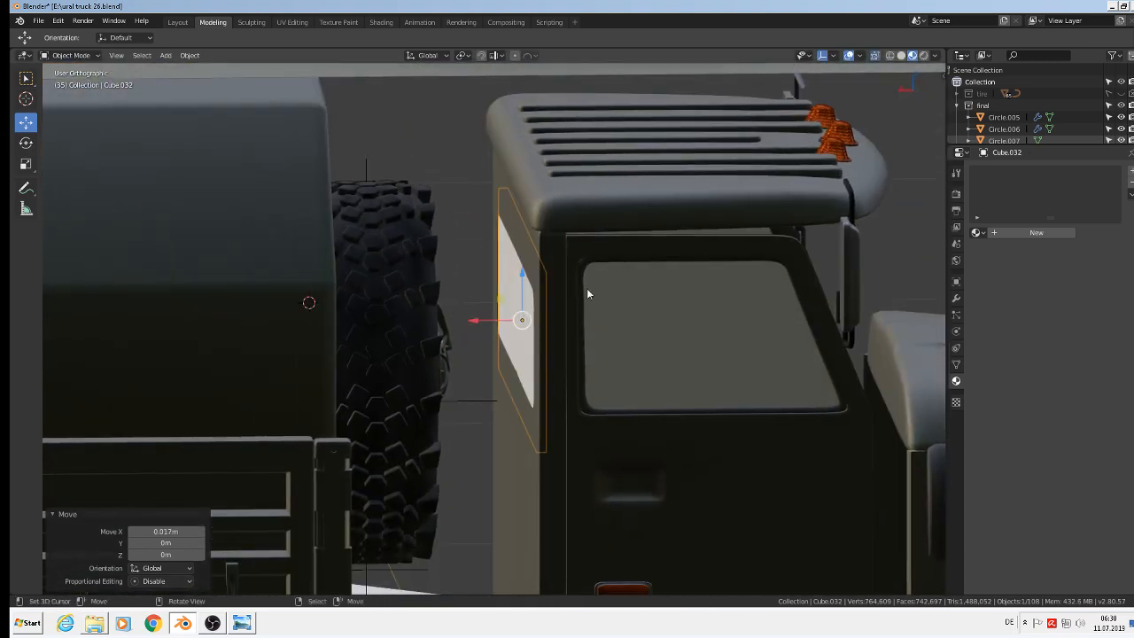
Mark all of the pane's edges as seams and unwrap it with the Angle Based method and a 0.001 margin
{"action": "key", "text": "Tab"}
{"action": "key", "text": "u"}
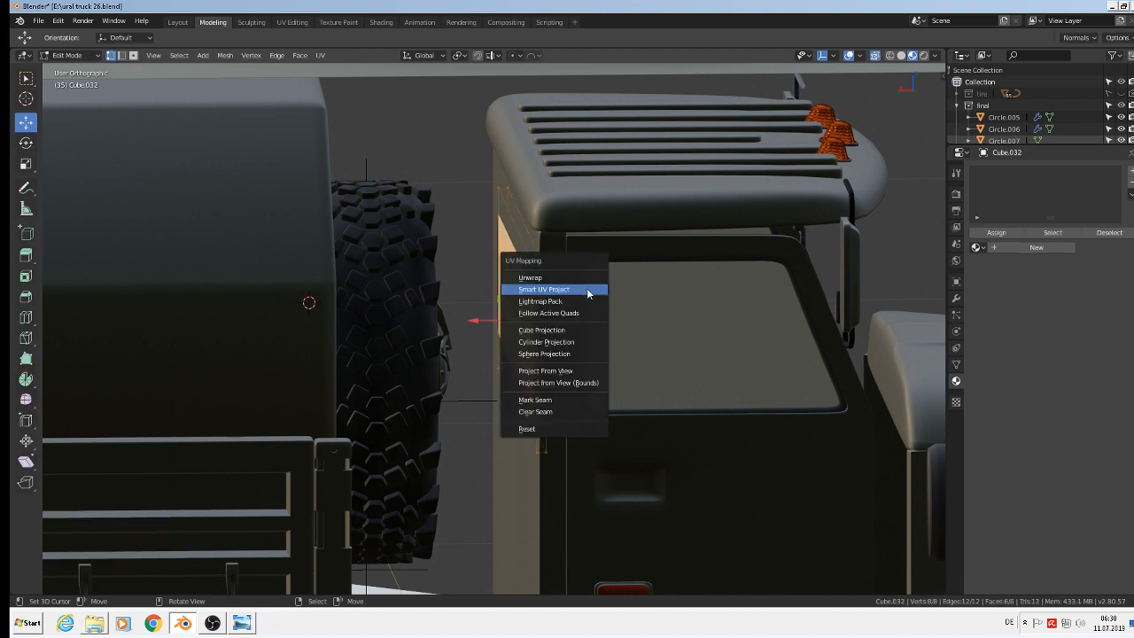
{"action": "left_click", "coordinate": [578, 276]}
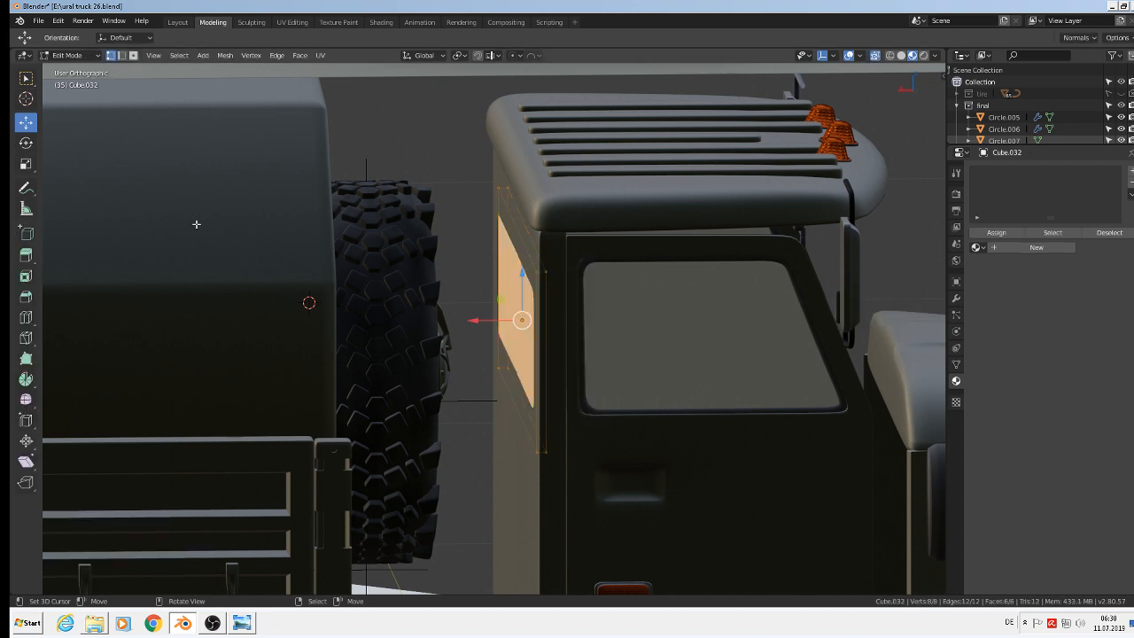
{"action": "left_click", "coordinate": [321, 55]}
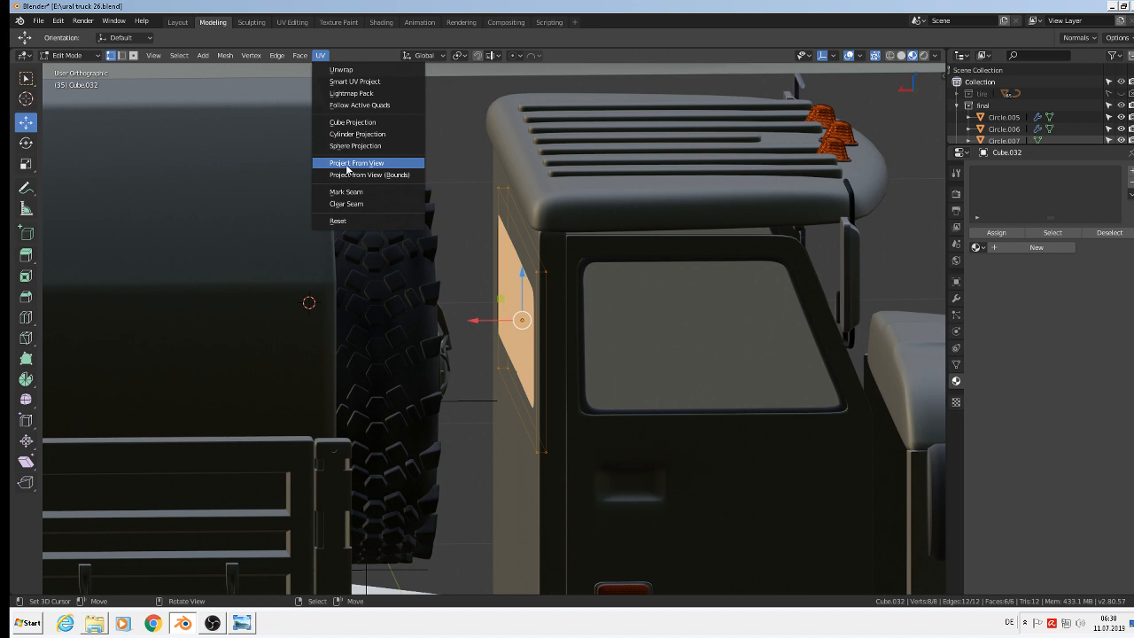
{"action": "left_click", "coordinate": [354, 191]}
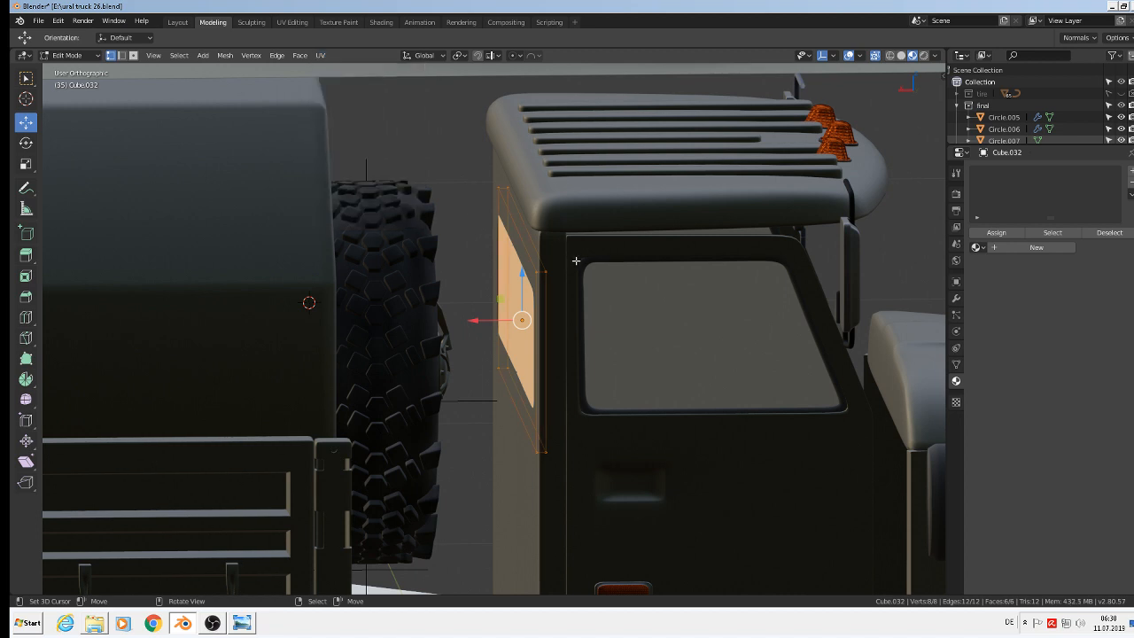
{"action": "key", "text": "u"}
{"action": "left_click", "coordinate": [558, 258]}
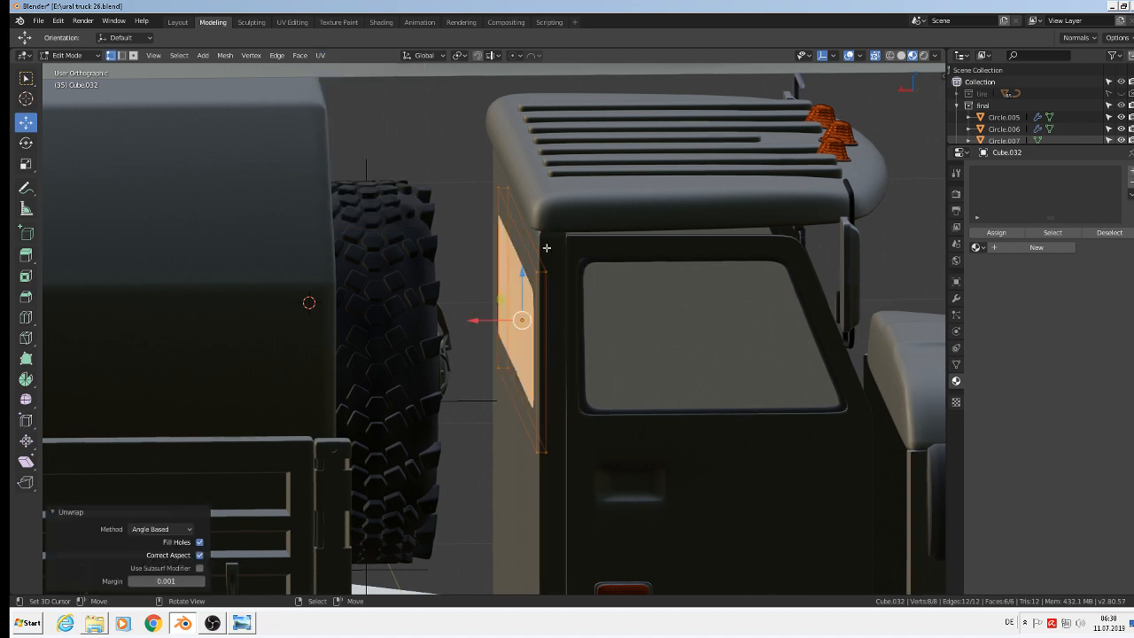
{"action": "left_click", "coordinate": [977, 247]}
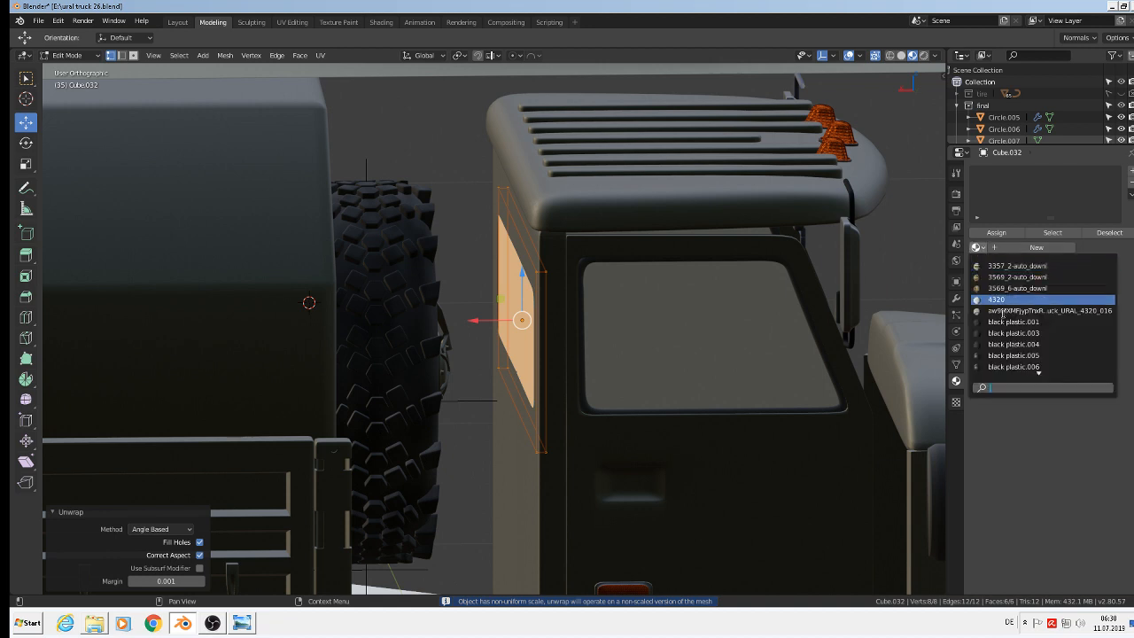
{"action": "type", "text": "g"}
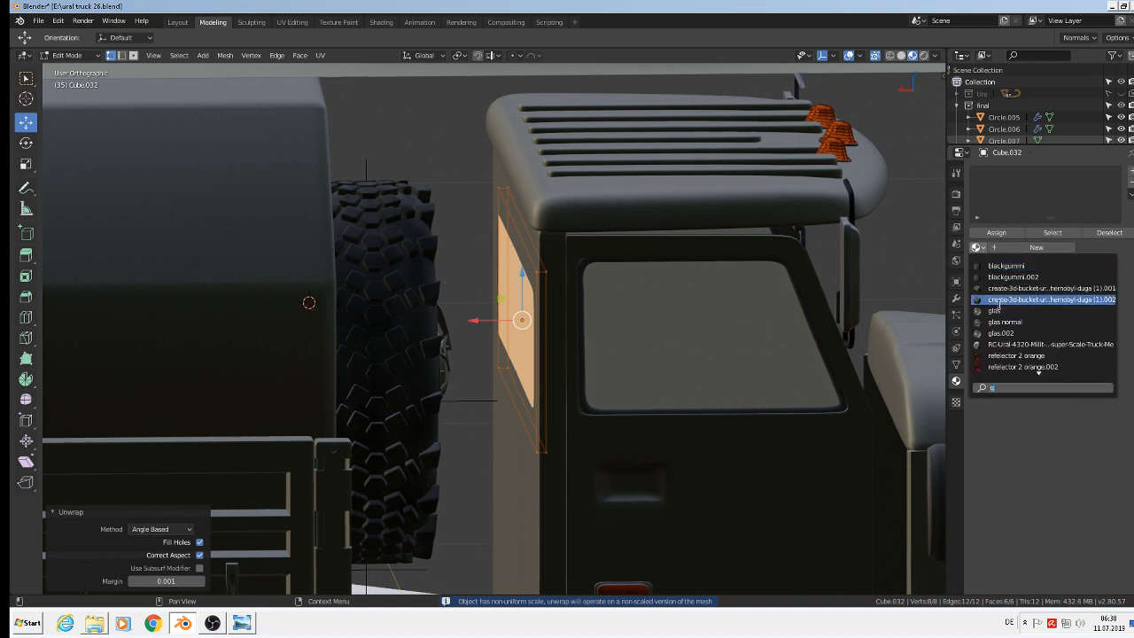
{"action": "left_click", "coordinate": [999, 304]}
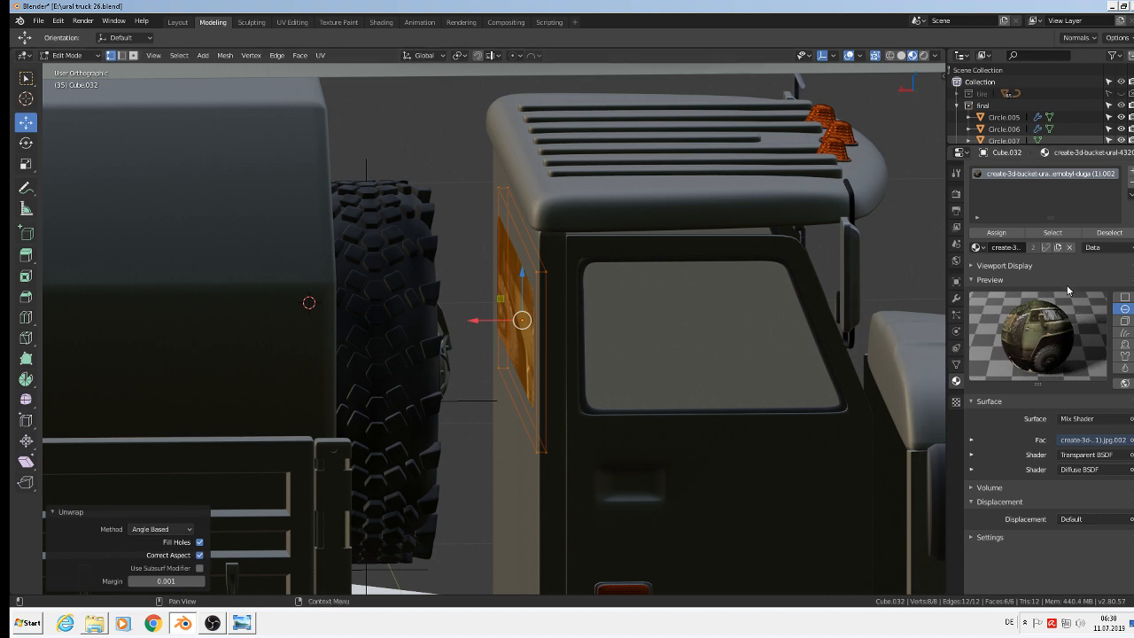
Give the rear window pane the existing glas material and return to object mode
{"action": "left_click", "coordinate": [976, 248]}
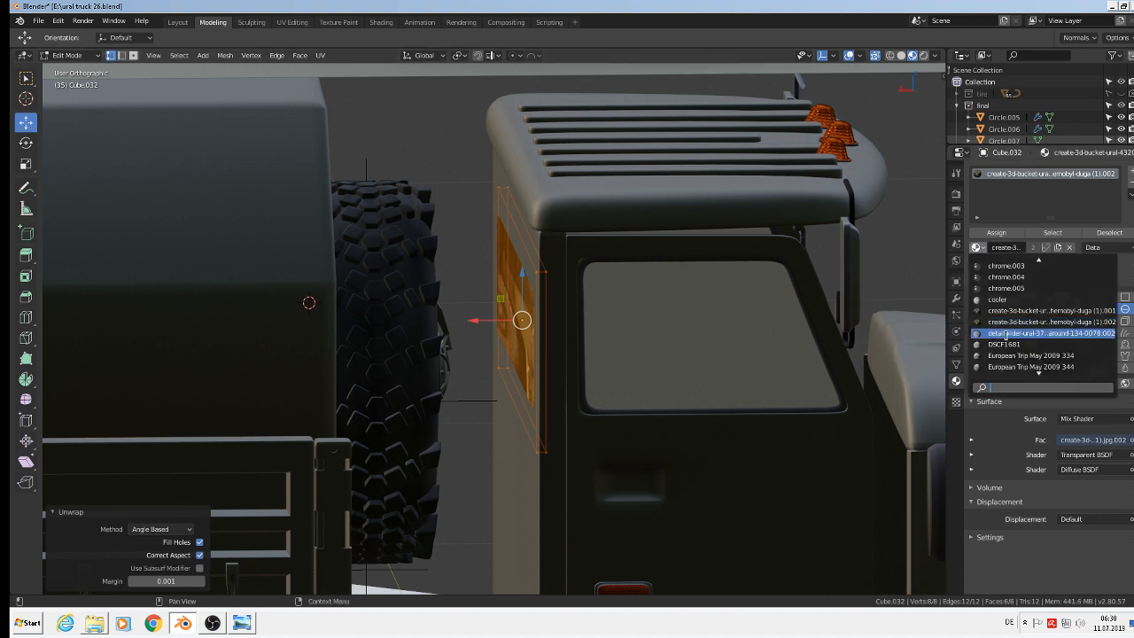
{"action": "type", "text": "g"}
{"action": "left_click", "coordinate": [1007, 313]}
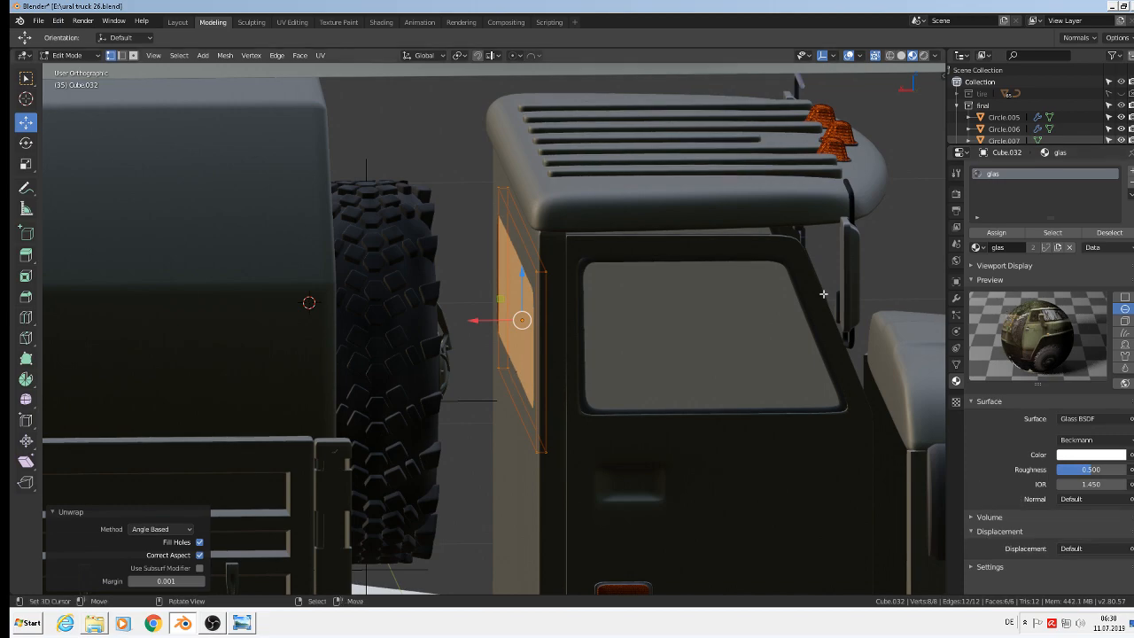
{"action": "key", "text": "Tab"}
Shift the glass pane slightly along Y to centre it over the rear window opening
{"action": "scroll", "coordinate": [767, 357], "scroll_direction": "down", "scroll_amount": 3}
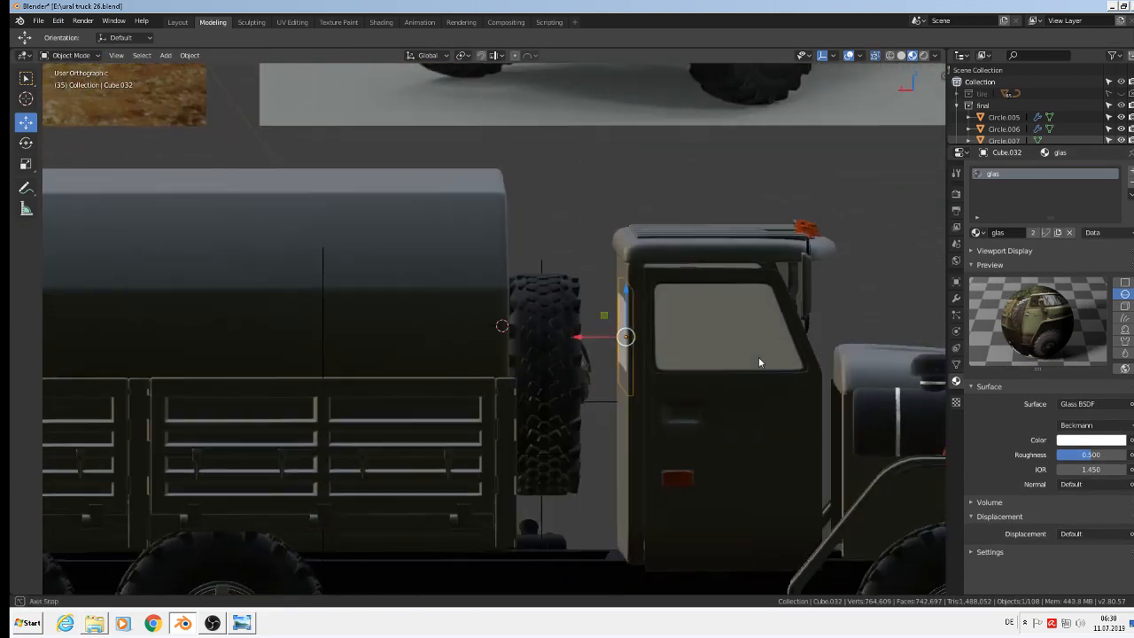
{"action": "middle_click_drag", "start_coordinate": [758, 361], "coordinate": [466, 387]}
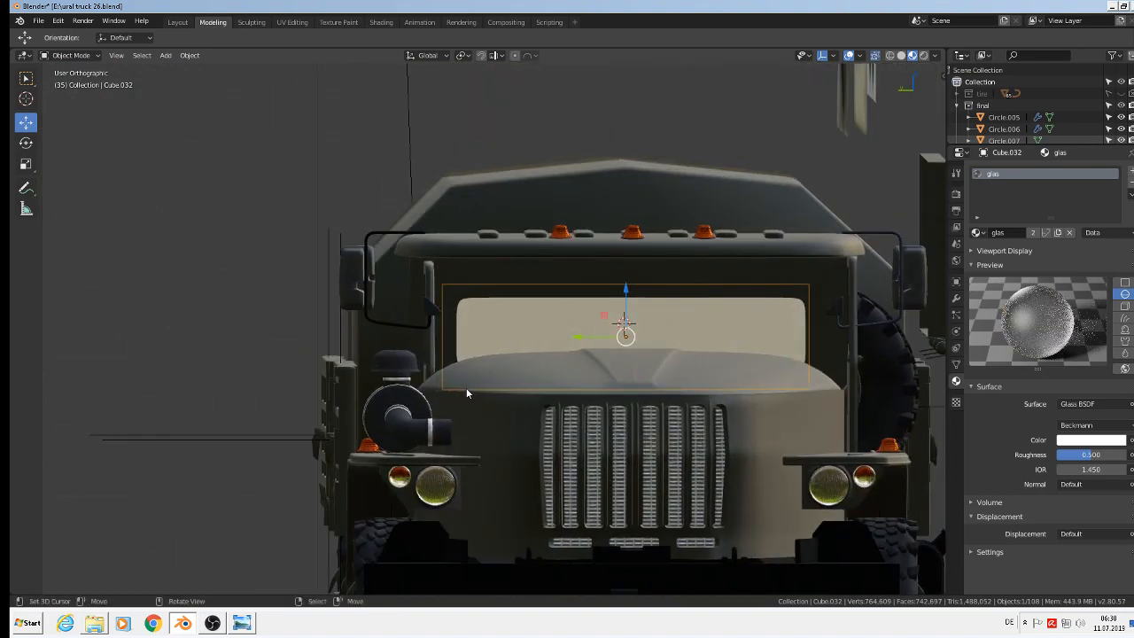
{"action": "key", "text": "g"}
{"action": "left_click_drag", "start_coordinate": [581, 337], "coordinate": [583, 337]}
{"action": "key", "text": "Tab"}
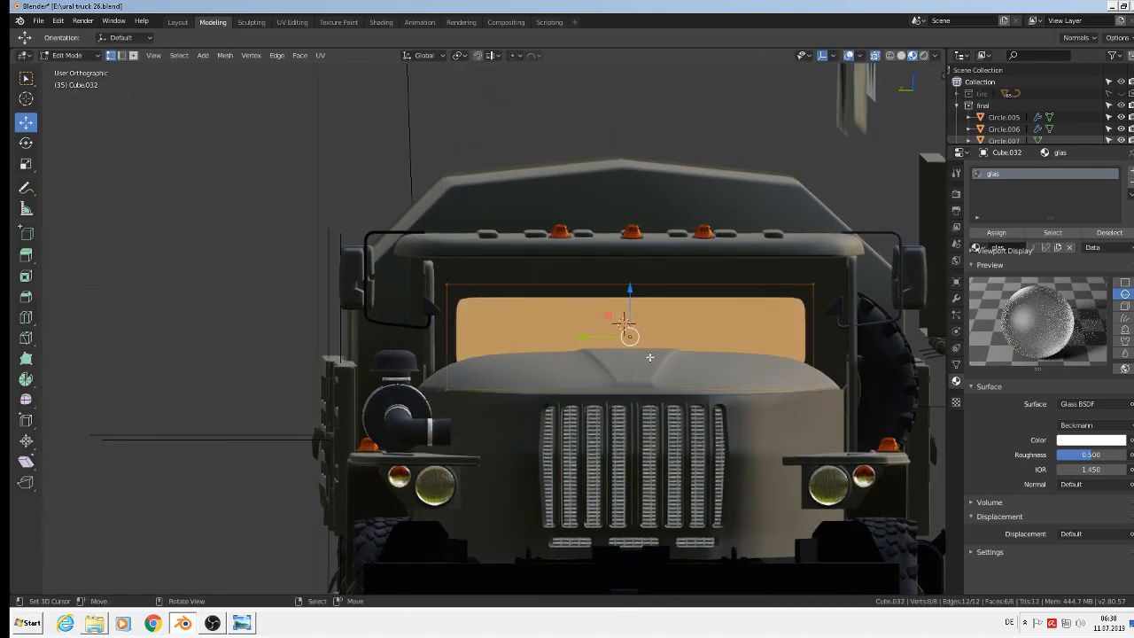
{"action": "key", "text": "alt+Tab"}
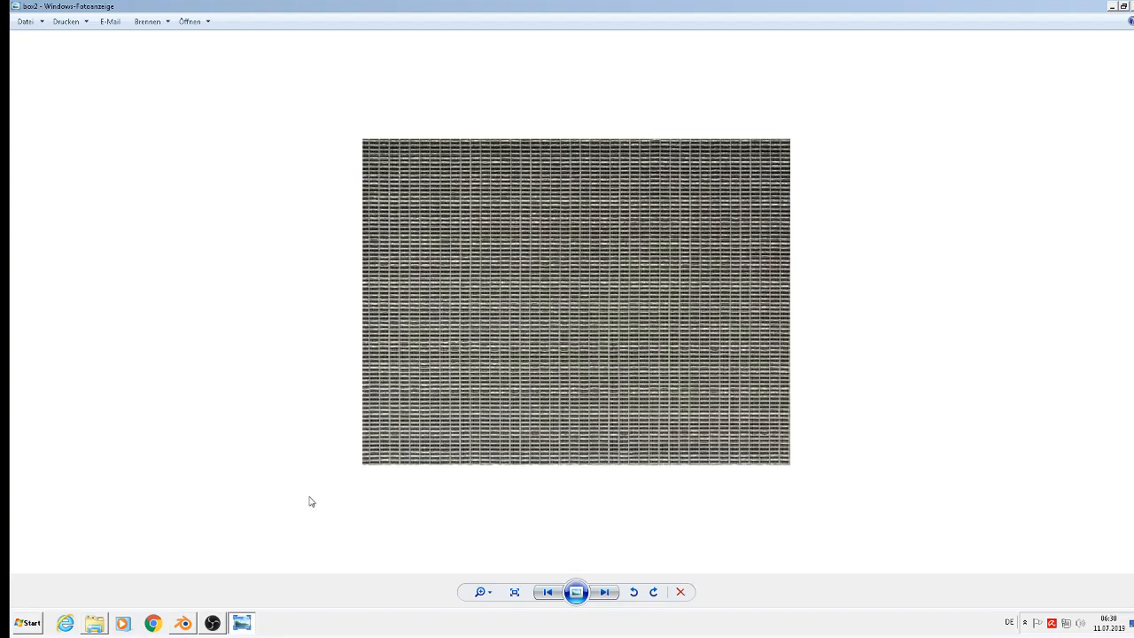
{"action": "left_click", "coordinate": [184, 624]}
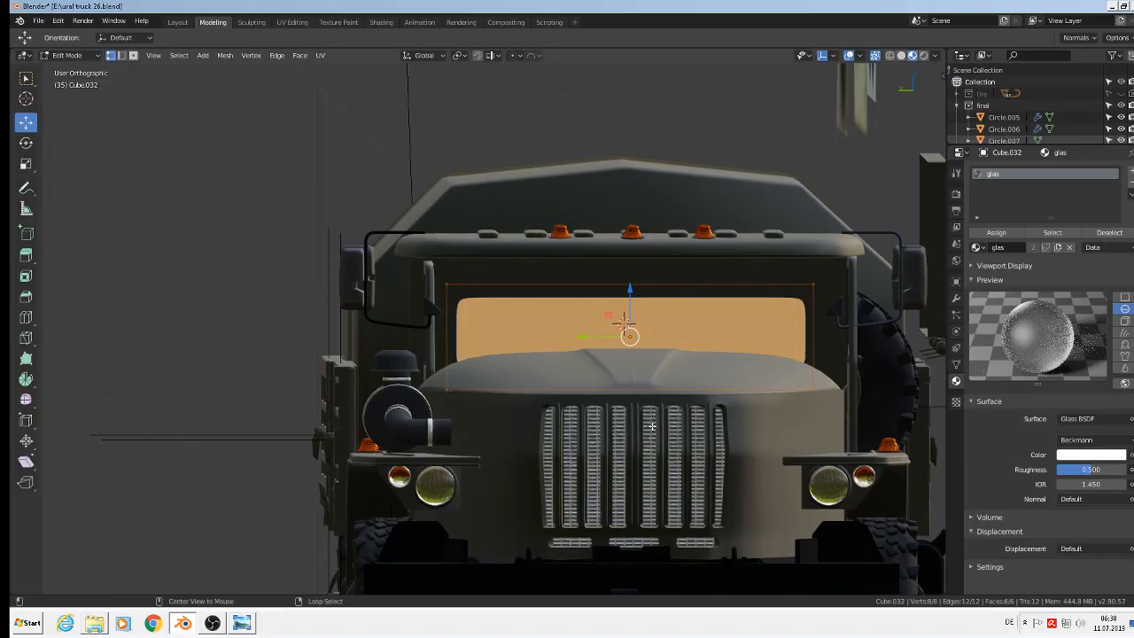
Deselect the glass pane in object mode and examine its fit in the cab's rear window from the front and side
{"action": "key", "text": "alt+a"}
{"action": "middle_click_drag", "start_coordinate": [652, 426], "coordinate": [447, 486]}
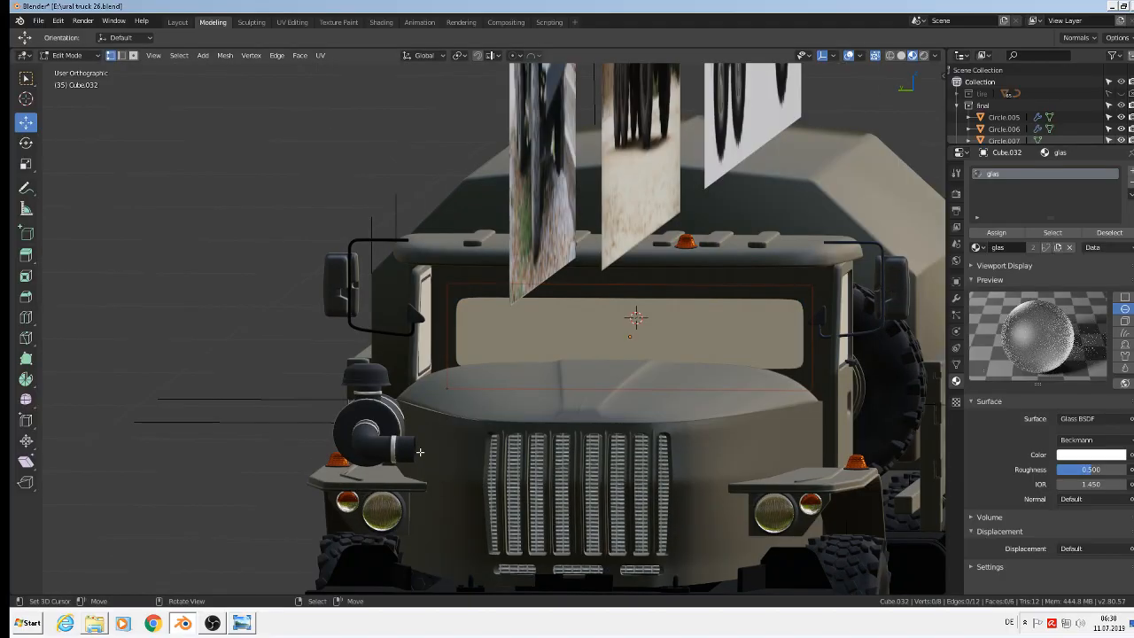
{"action": "key", "text": "Tab"}
{"action": "key", "text": "alt+a"}
{"action": "middle_click_drag", "start_coordinate": [529, 411], "coordinate": [383, 429]}
{"action": "scroll", "coordinate": [438, 403], "scroll_direction": "down", "scroll_amount": 4}
{"action": "middle_click_drag", "start_coordinate": [438, 403], "coordinate": [485, 387]}
{"action": "scroll", "coordinate": [481, 372], "scroll_direction": "up", "scroll_amount": 5}
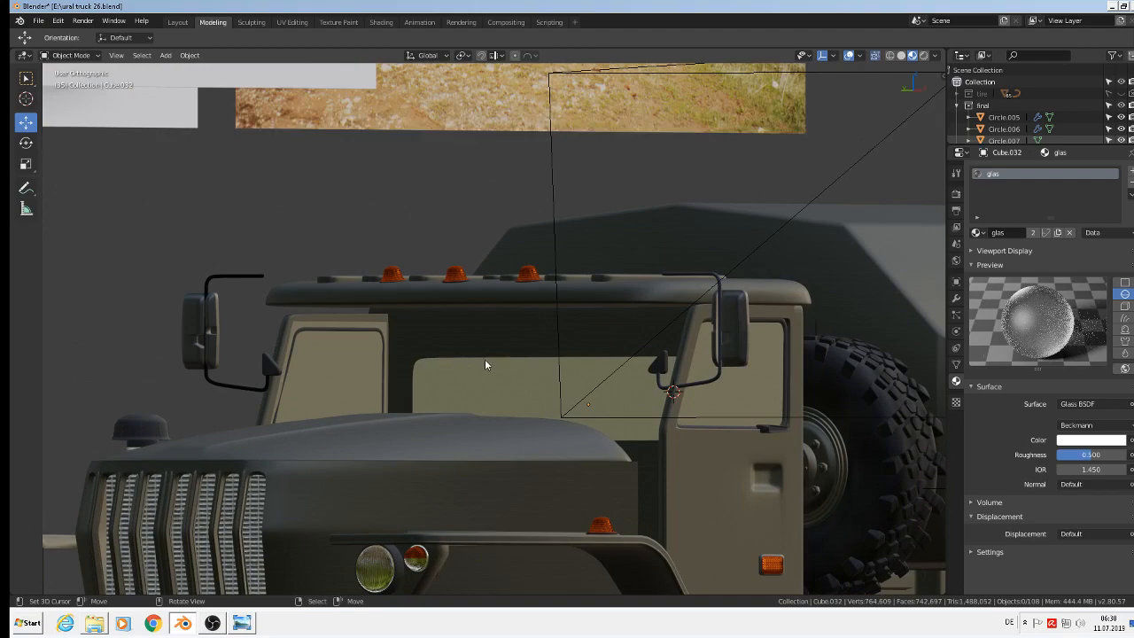
{"action": "middle_click_drag", "start_coordinate": [485, 364], "coordinate": [585, 370]}
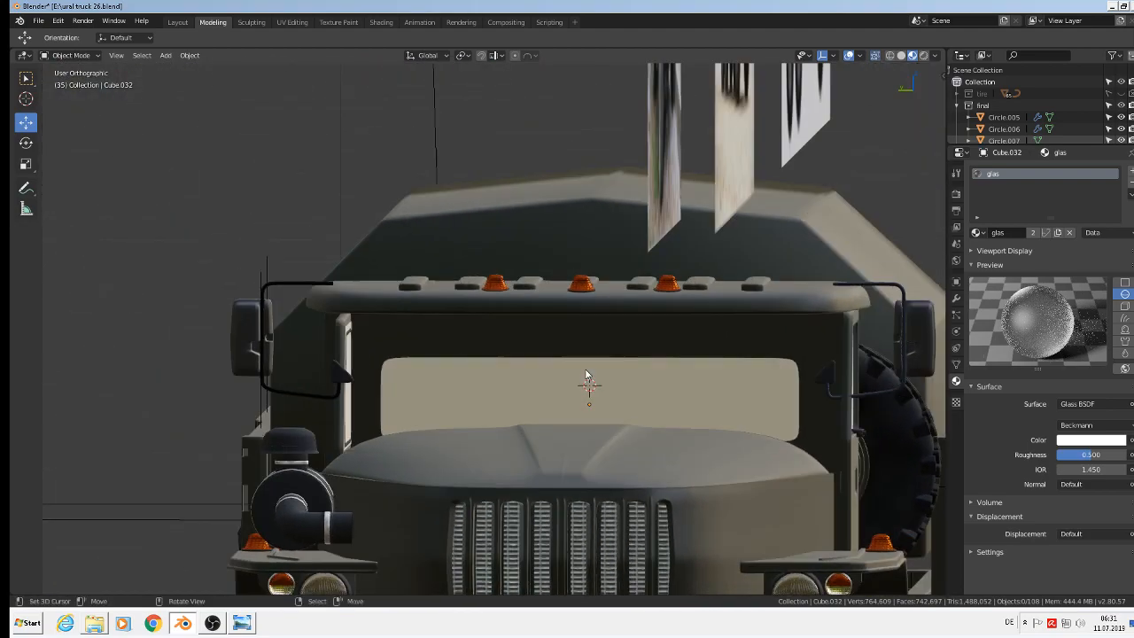
Try raising the pane's whole geometry by 0.031 m along Z, and undo the move
{"action": "key", "text": "Tab"}
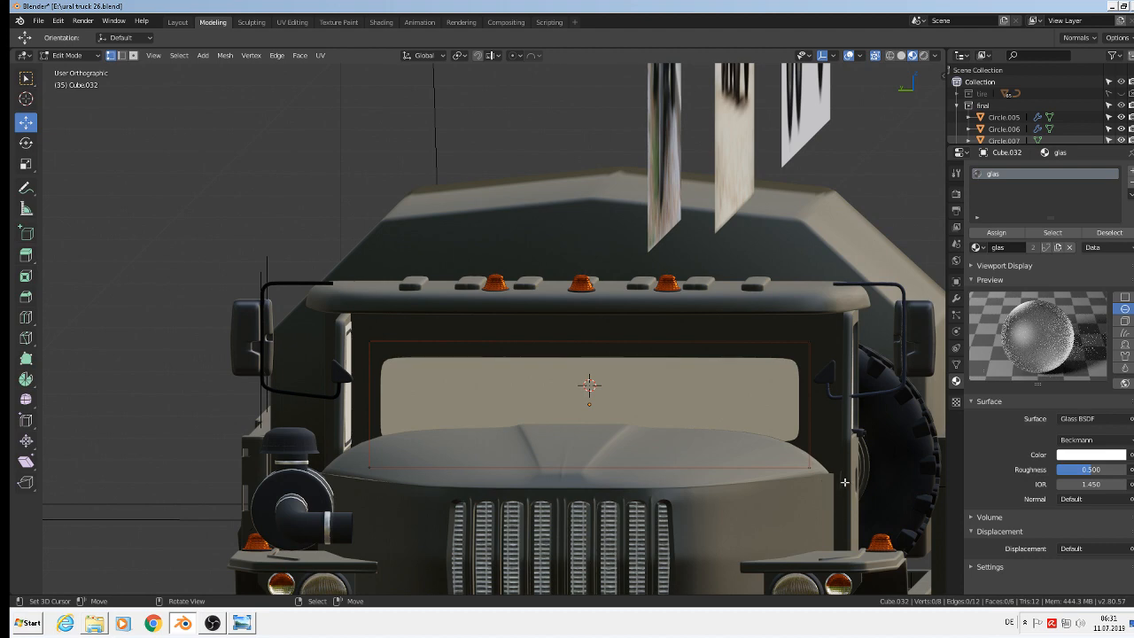
{"action": "key", "text": "b"}
{"action": "left_click_drag", "start_coordinate": [821, 484], "coordinate": [358, 327]}
{"action": "left_click_drag", "start_coordinate": [592, 356], "coordinate": [593, 336]}
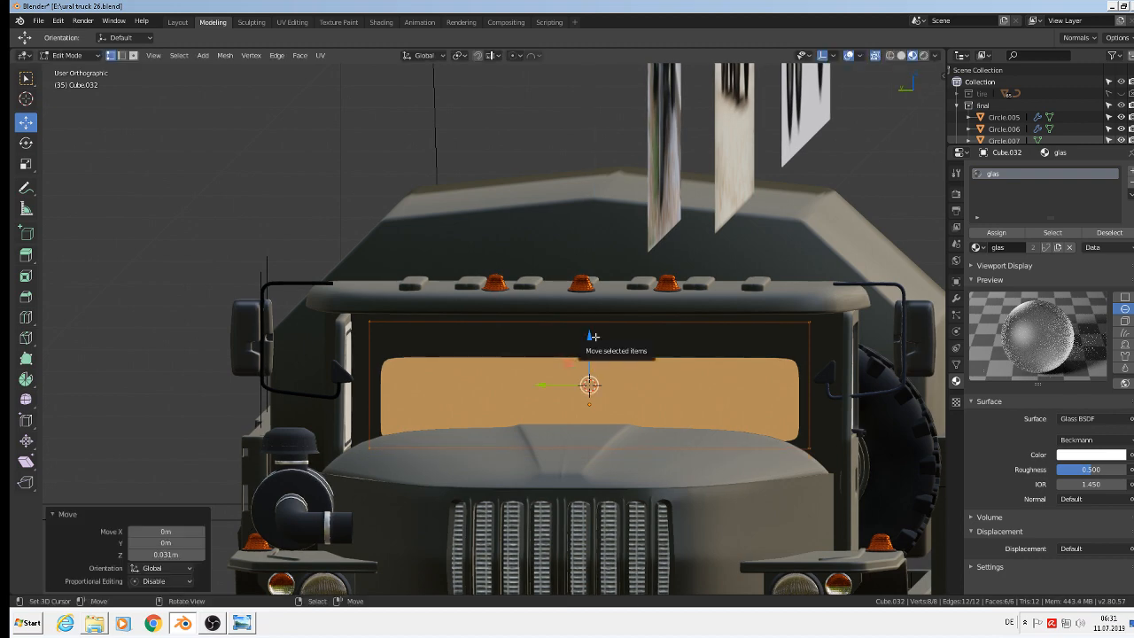
{"action": "key", "text": "ctrl+z"}
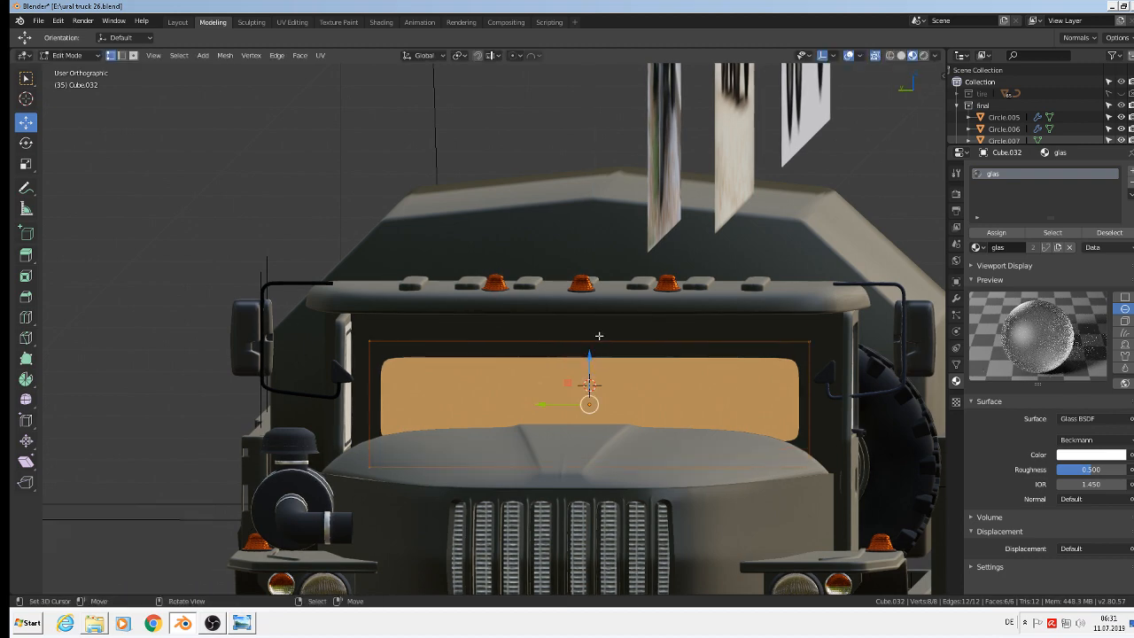
Leave the glass pane's edit mode and open the rear cab panel's mesh for editing
{"action": "scroll", "coordinate": [636, 373], "scroll_direction": "down", "scroll_amount": 4}
{"action": "middle_click_drag", "start_coordinate": [637, 373], "coordinate": [567, 322], "text": "shift"}
{"action": "scroll", "coordinate": [646, 323], "scroll_direction": "up", "scroll_amount": 3}
{"action": "key", "text": "Tab"}
{"action": "right_click", "coordinate": [645, 354]}
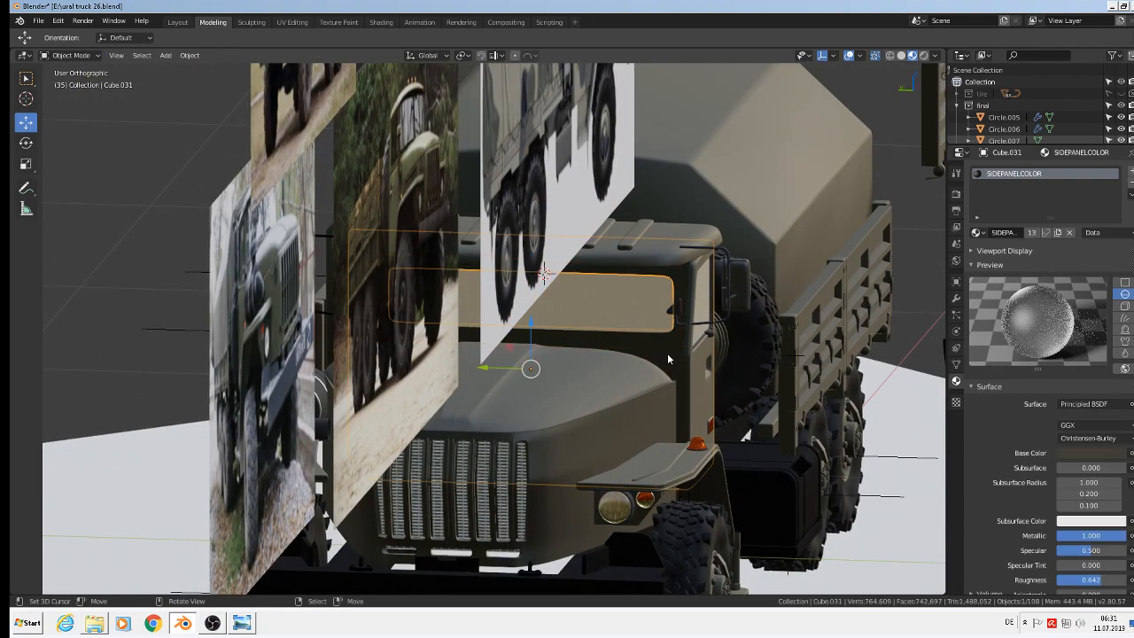
{"action": "key", "text": "Tab"}
Select all vertices of the rear panel around its window opening and raise them 0.0484 m along Z
{"action": "middle_click_drag", "start_coordinate": [645, 354], "coordinate": [724, 352]}
{"action": "key", "text": "KP_3"}
{"action": "scroll", "coordinate": [747, 315], "scroll_direction": "up", "scroll_amount": 1}
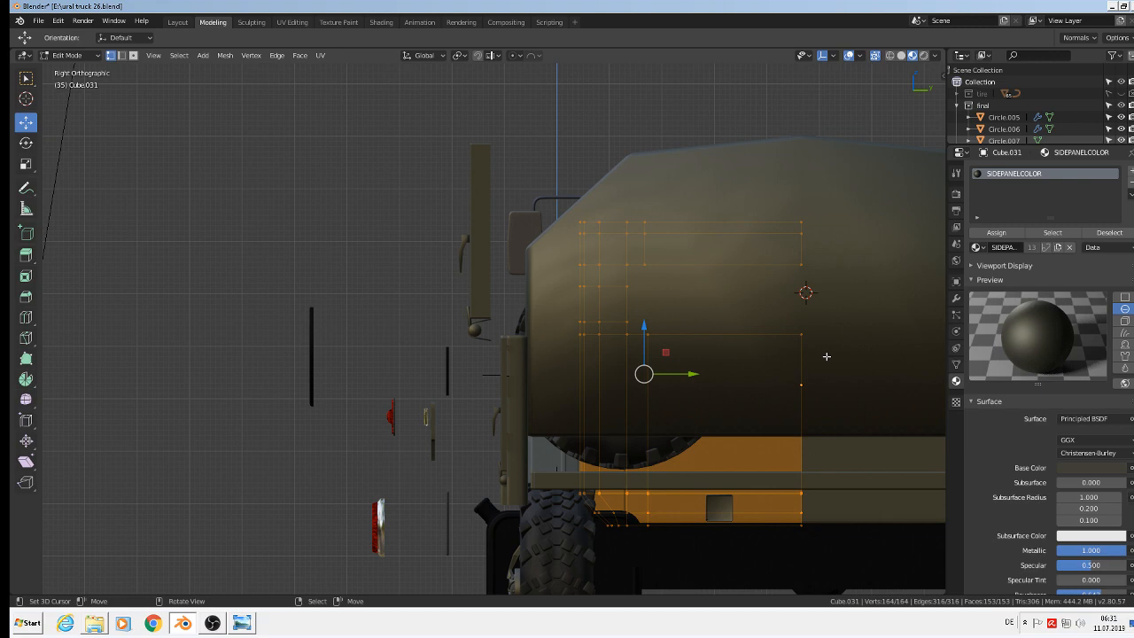
{"action": "key", "text": "alt+a"}
{"action": "key", "text": "b"}
{"action": "left_click_drag", "start_coordinate": [842, 348], "coordinate": [616, 254]}
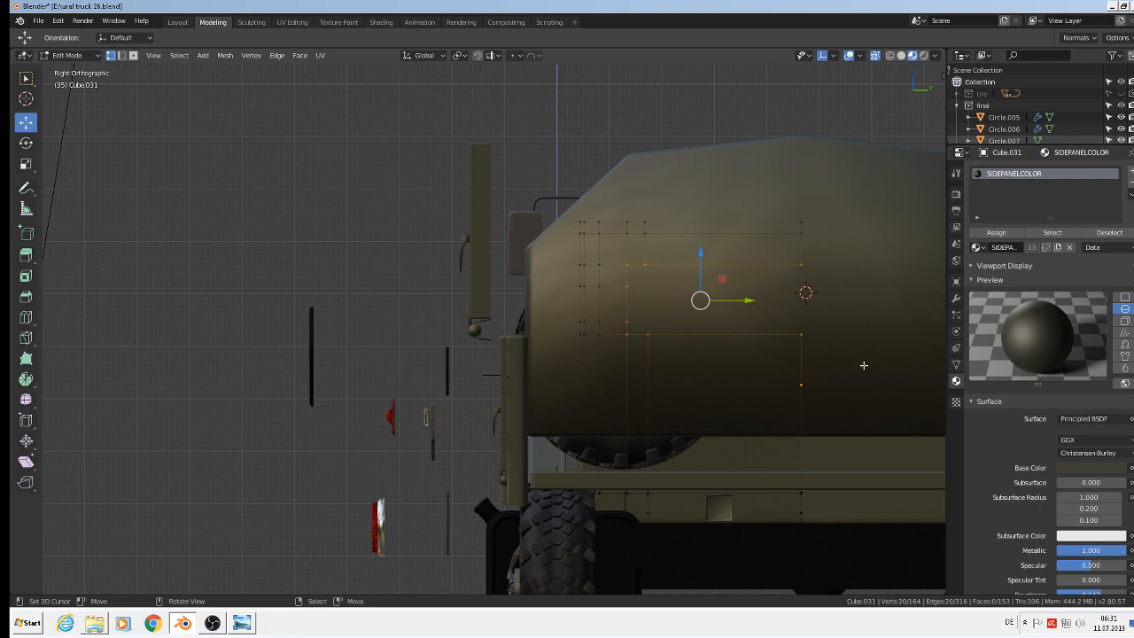
{"action": "key", "text": "b"}
{"action": "left_click_drag", "start_coordinate": [845, 346], "coordinate": [561, 259]}
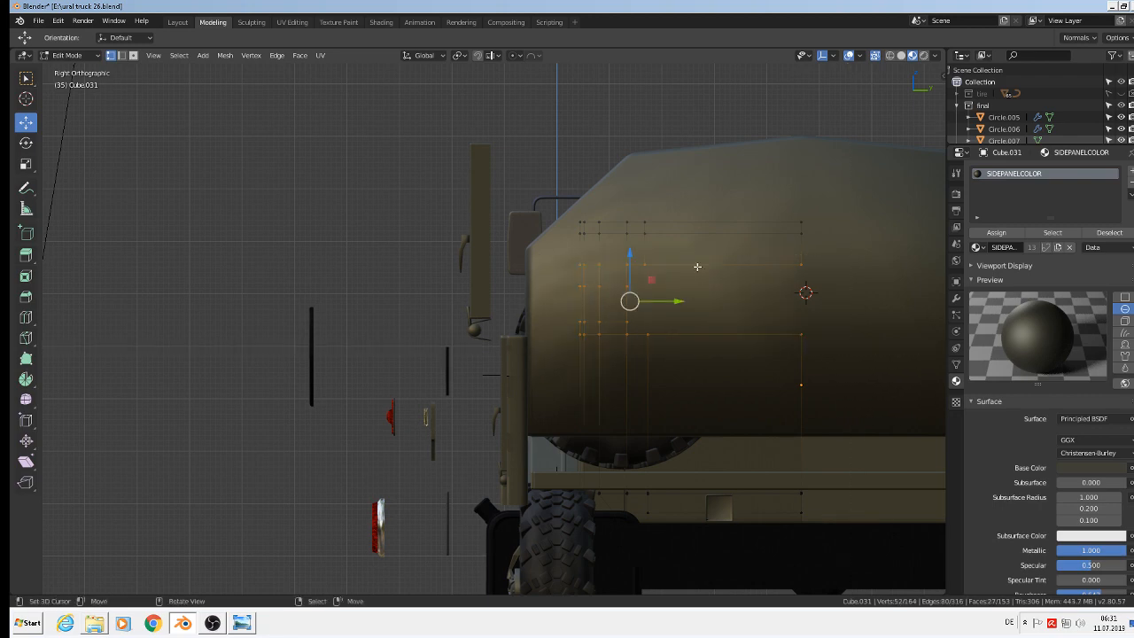
{"action": "key", "text": "ctrl+KP_3"}
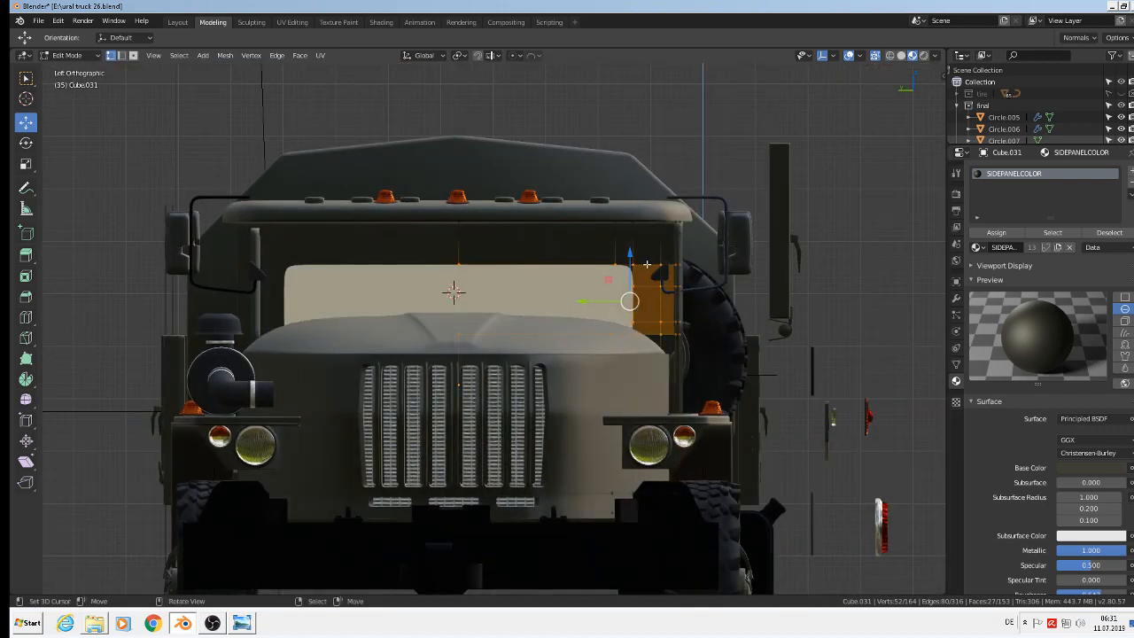
{"action": "key", "text": "g"}
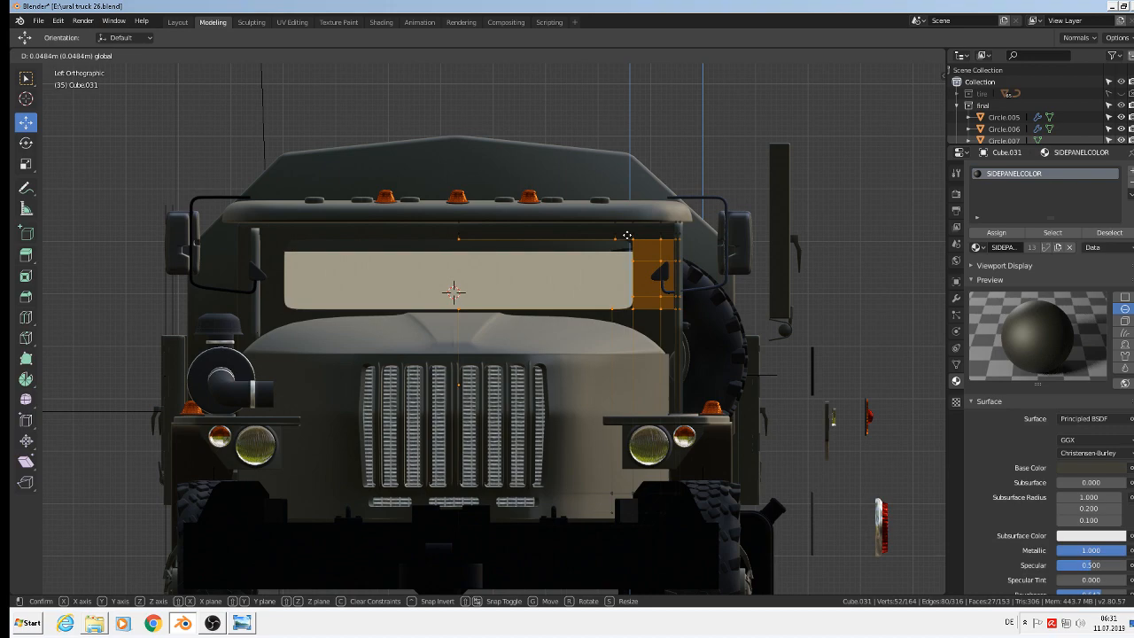
{"action": "left_click", "coordinate": [626, 236]}
Return to object mode and raise the rear window's glass pane 0.0316 m along Z to match the opening
{"action": "middle_click_drag", "start_coordinate": [626, 236], "coordinate": [331, 232]}
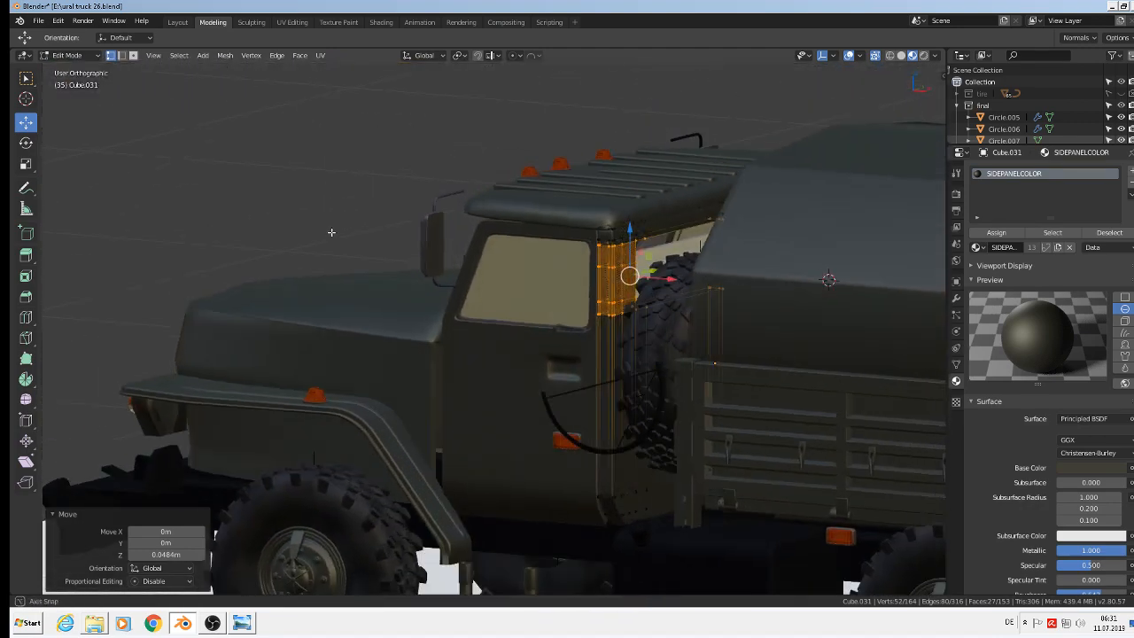
{"action": "scroll", "coordinate": [659, 250], "scroll_direction": "up", "scroll_amount": 3}
{"action": "key", "text": "Tab"}
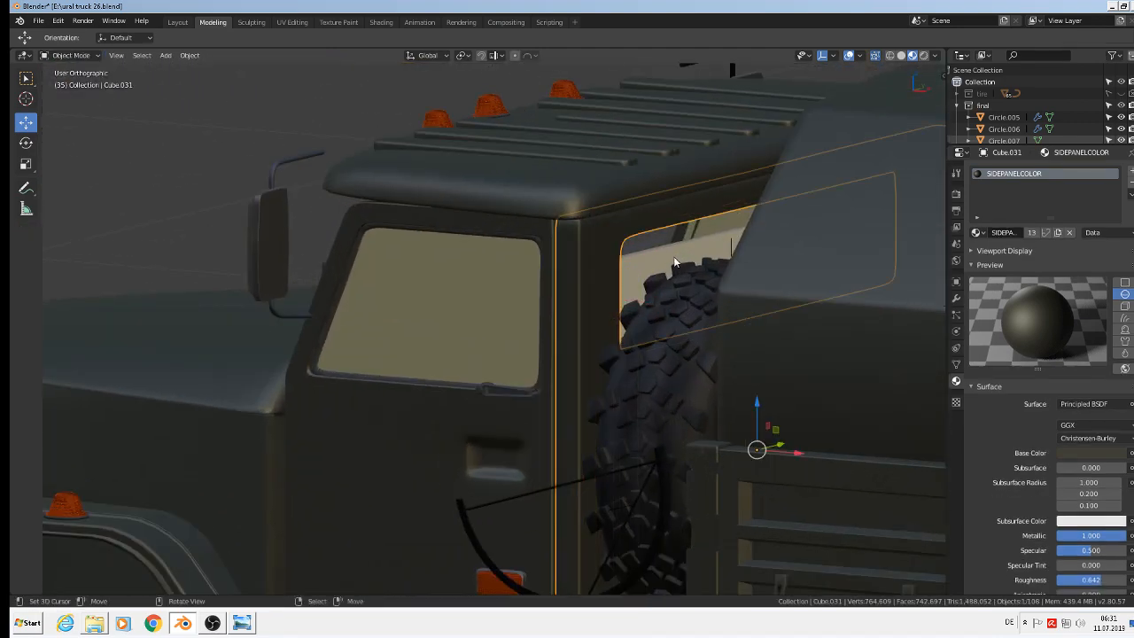
{"action": "left_click", "coordinate": [673, 257]}
{"action": "left_click_drag", "start_coordinate": [769, 258], "coordinate": [750, 233]}
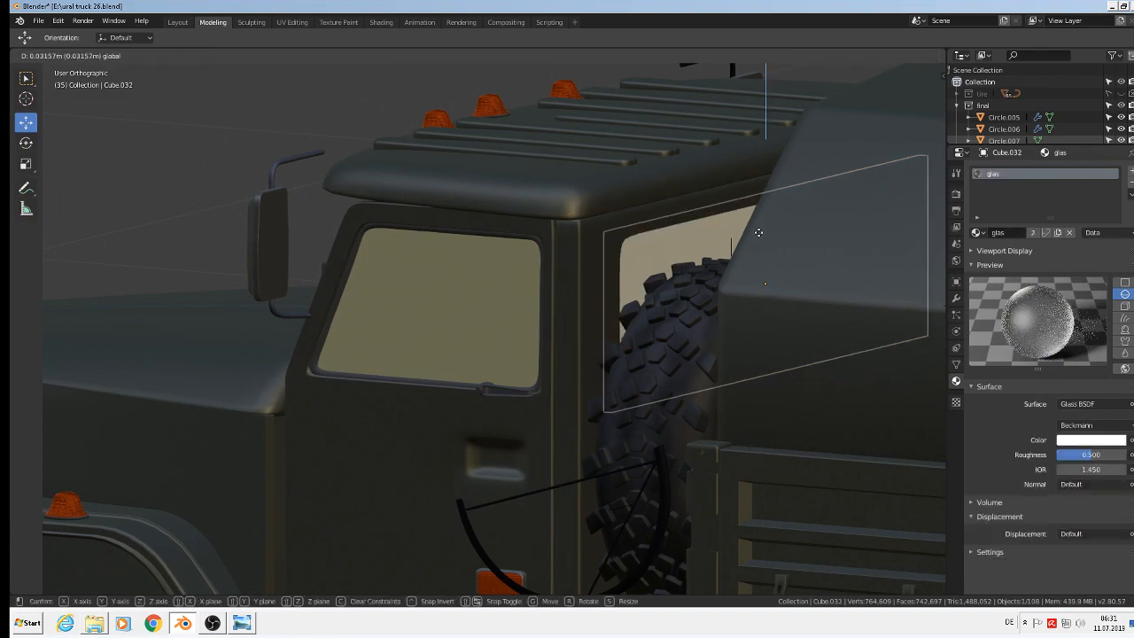
{"action": "middle_click_drag", "start_coordinate": [749, 233], "coordinate": [790, 278]}
{"action": "scroll", "coordinate": [795, 282], "scroll_direction": "down", "scroll_amount": 2}
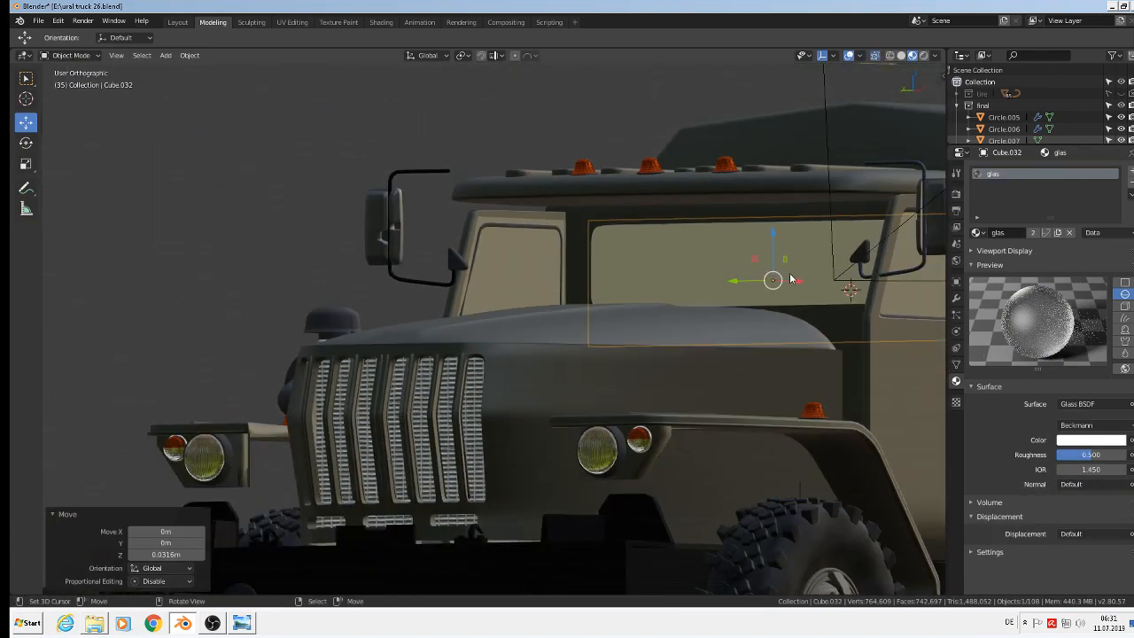
Deselect the glass pane and examine how it fits the raised rear window opening from the front and side
{"action": "key", "text": "alt+Tab"}
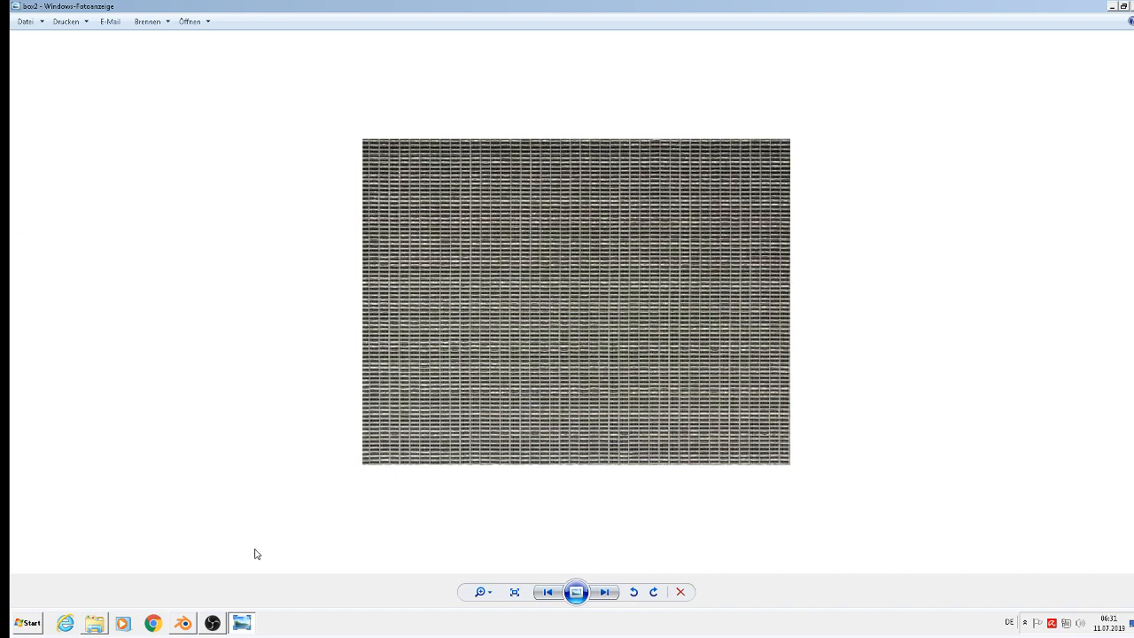
{"action": "left_click", "coordinate": [183, 623]}
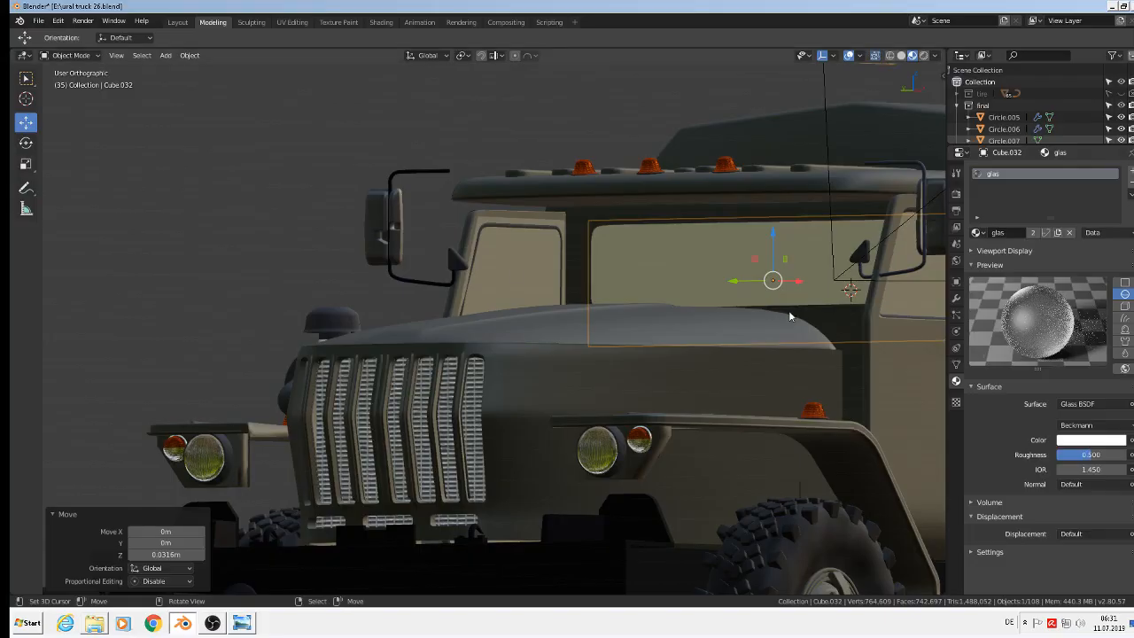
{"action": "left_click", "coordinate": [785, 310]}
{"action": "scroll", "coordinate": [786, 310], "scroll_direction": "down", "scroll_amount": 3}
{"action": "middle_click_drag", "start_coordinate": [802, 364], "coordinate": [759, 377]}
{"action": "scroll", "coordinate": [804, 381], "scroll_direction": "down", "scroll_amount": 3}
{"action": "scroll", "coordinate": [771, 338], "scroll_direction": "up", "scroll_amount": 8}
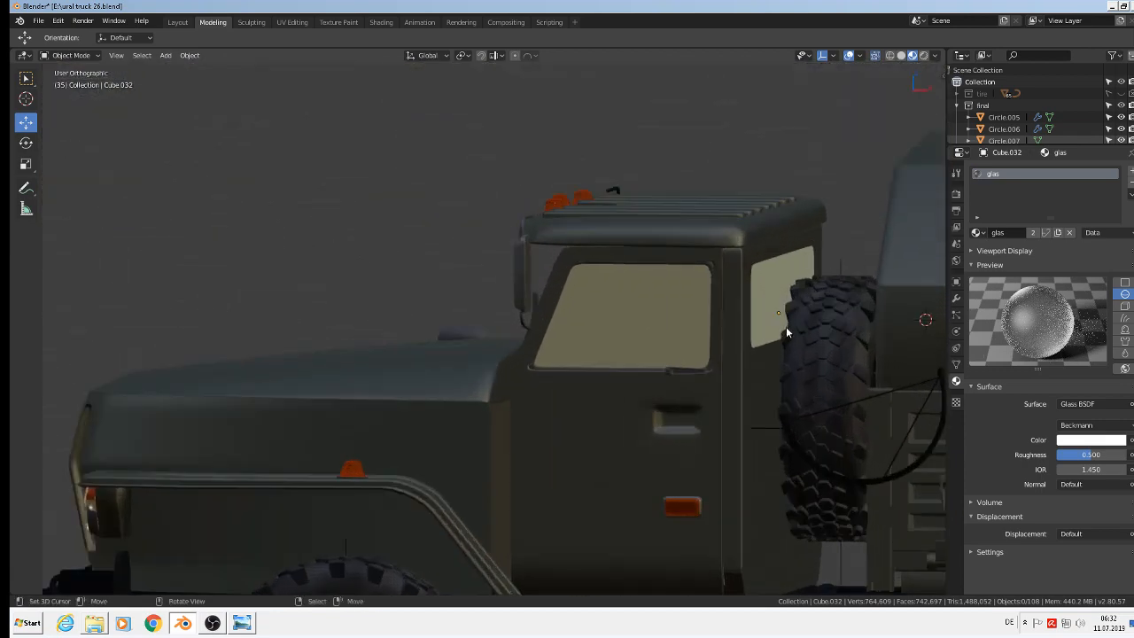
{"action": "scroll", "coordinate": [780, 335], "scroll_direction": "up", "scroll_amount": 1}
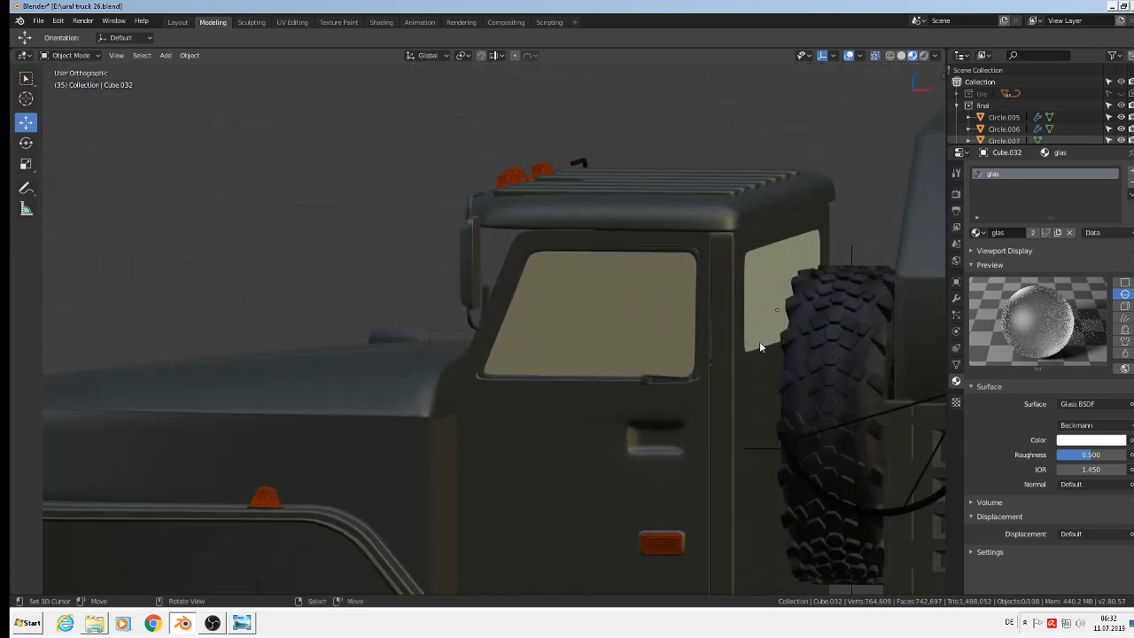
Switch from the glass pane to the rear cab panel and open the panel's mesh for editing
{"action": "key", "text": "Tab"}
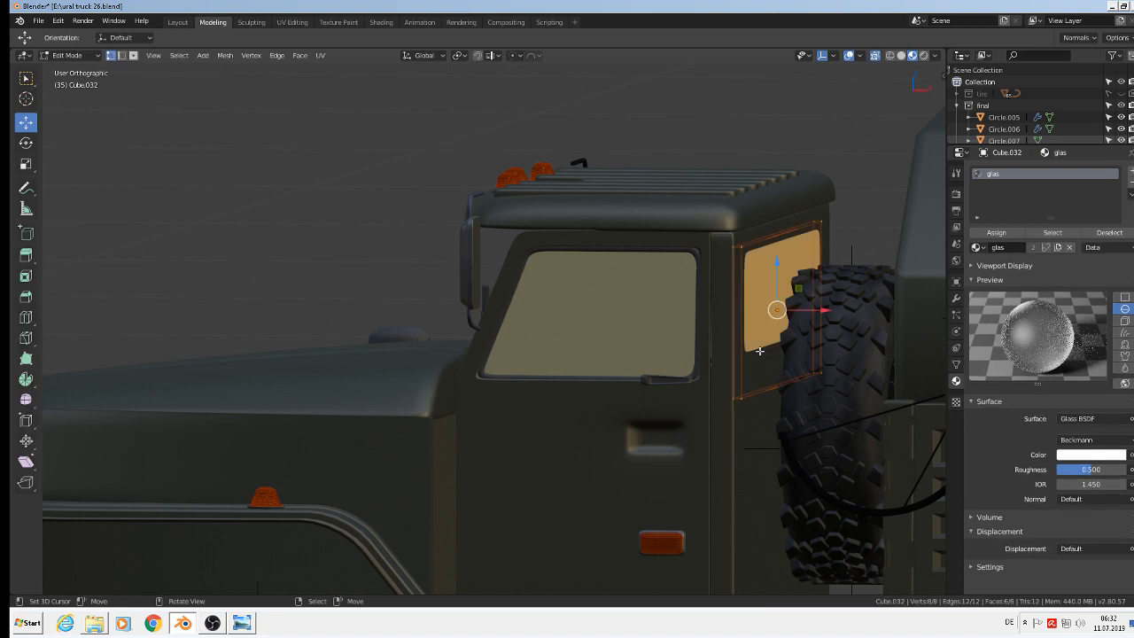
{"action": "key", "text": "Tab"}
{"action": "right_click", "coordinate": [755, 441]}
{"action": "key", "text": "Tab"}
Select the panel vertices along the window opening's lower edge and lower them 0.0335 m along Z
{"action": "middle_click_drag", "start_coordinate": [768, 389], "coordinate": [764, 393]}
{"action": "key", "text": "ctrl+KP_3"}
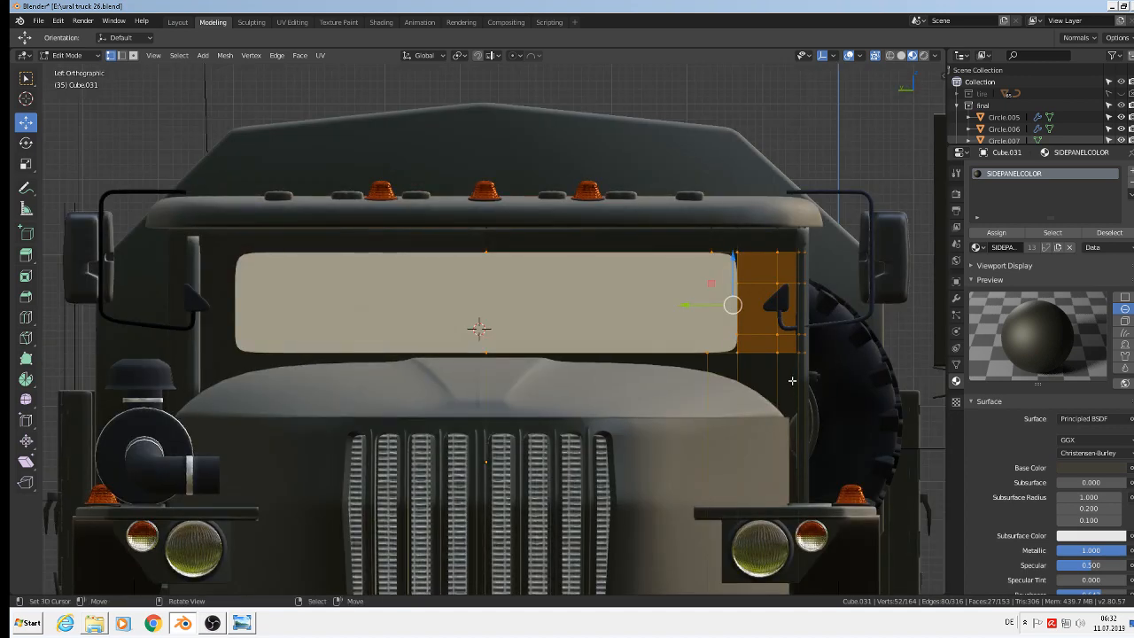
{"action": "key", "text": "alt+a"}
{"action": "key", "text": "b"}
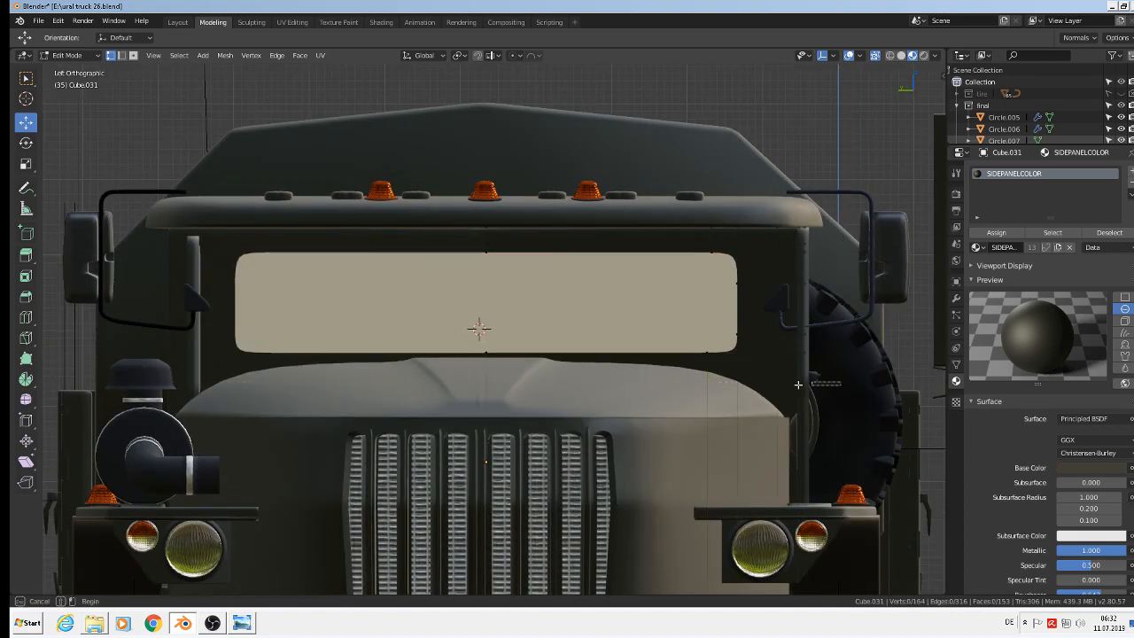
{"action": "left_click_drag", "start_coordinate": [840, 381], "coordinate": [390, 320]}
{"action": "scroll", "coordinate": [575, 354], "scroll_direction": "down", "scroll_amount": 2}
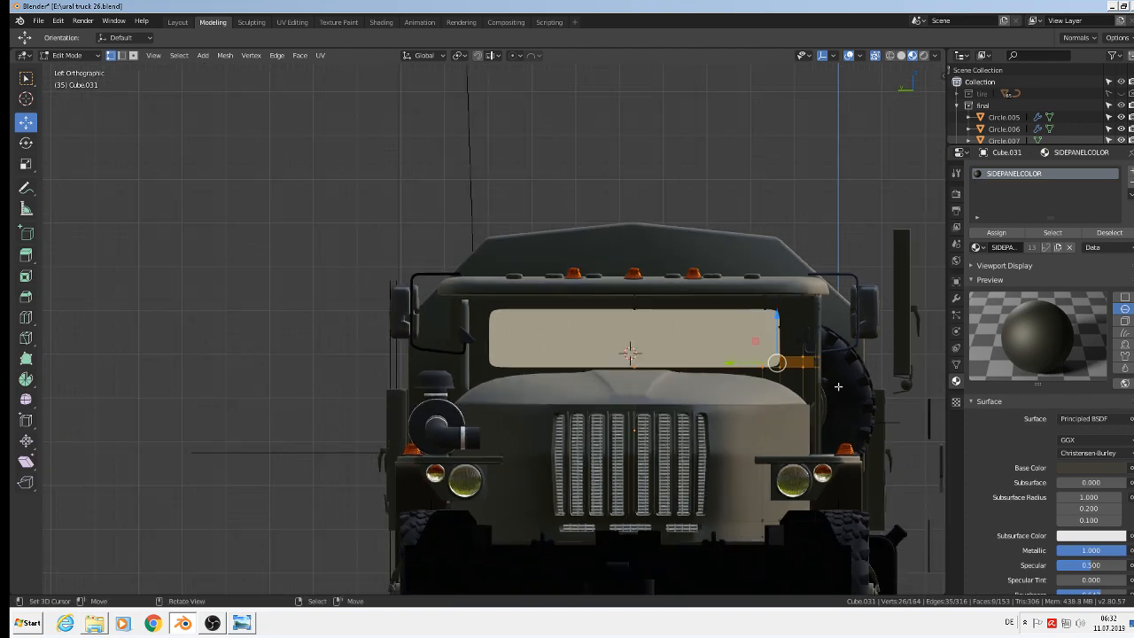
{"action": "middle_click_drag", "start_coordinate": [576, 354], "coordinate": [761, 390]}
{"action": "key", "text": "ctrl+KP_1"}
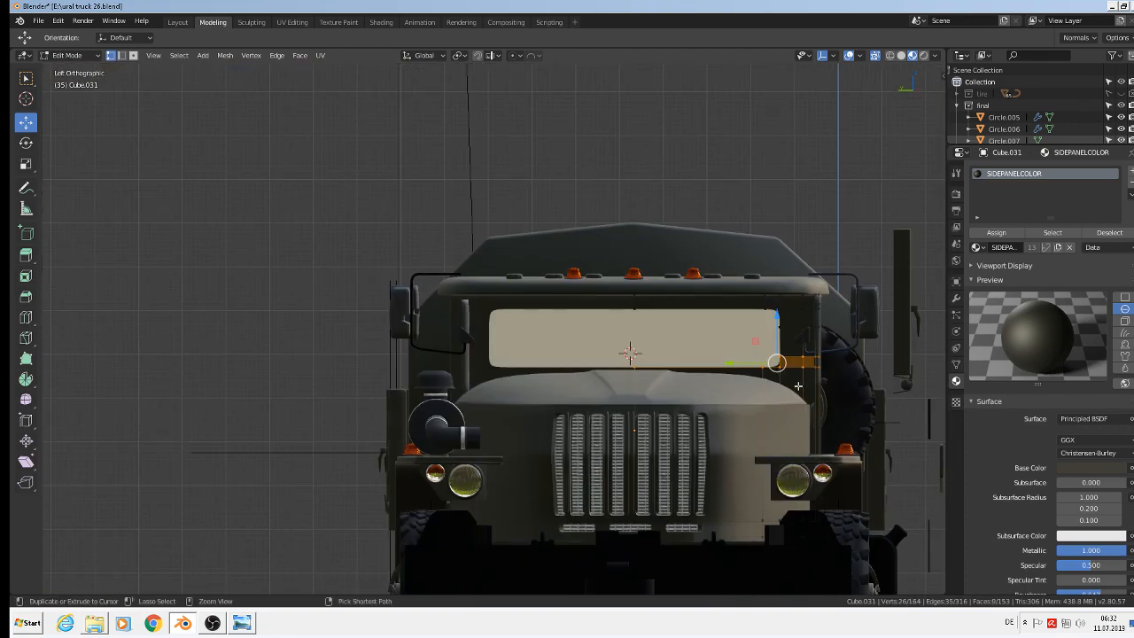
{"action": "key", "text": "KP_3"}
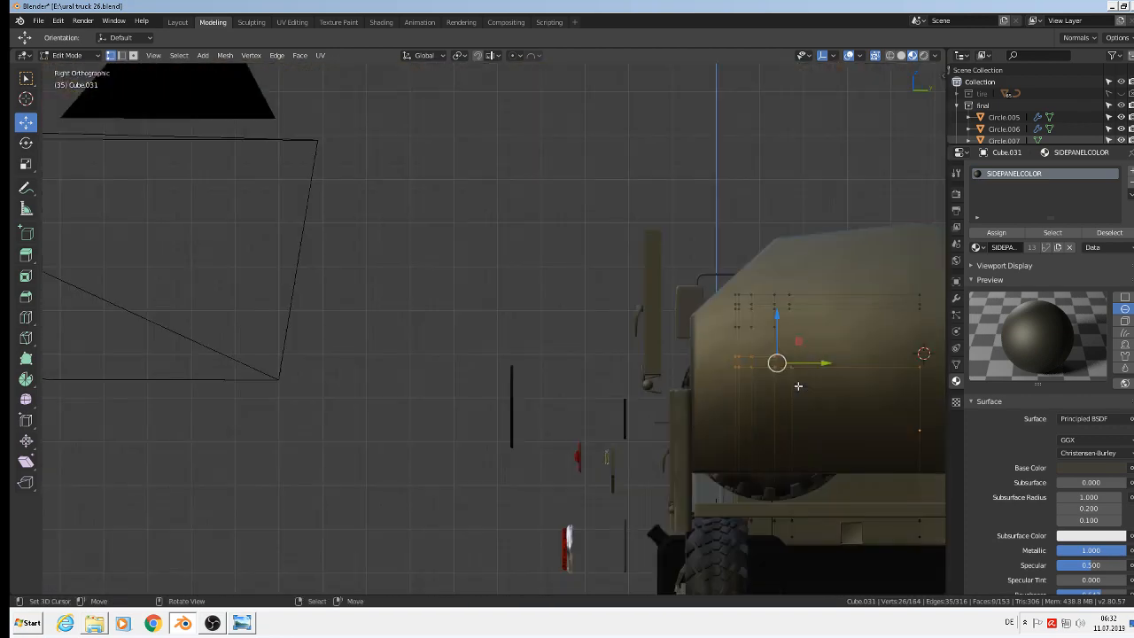
{"action": "middle_click_drag", "start_coordinate": [864, 420], "coordinate": [832, 359]}
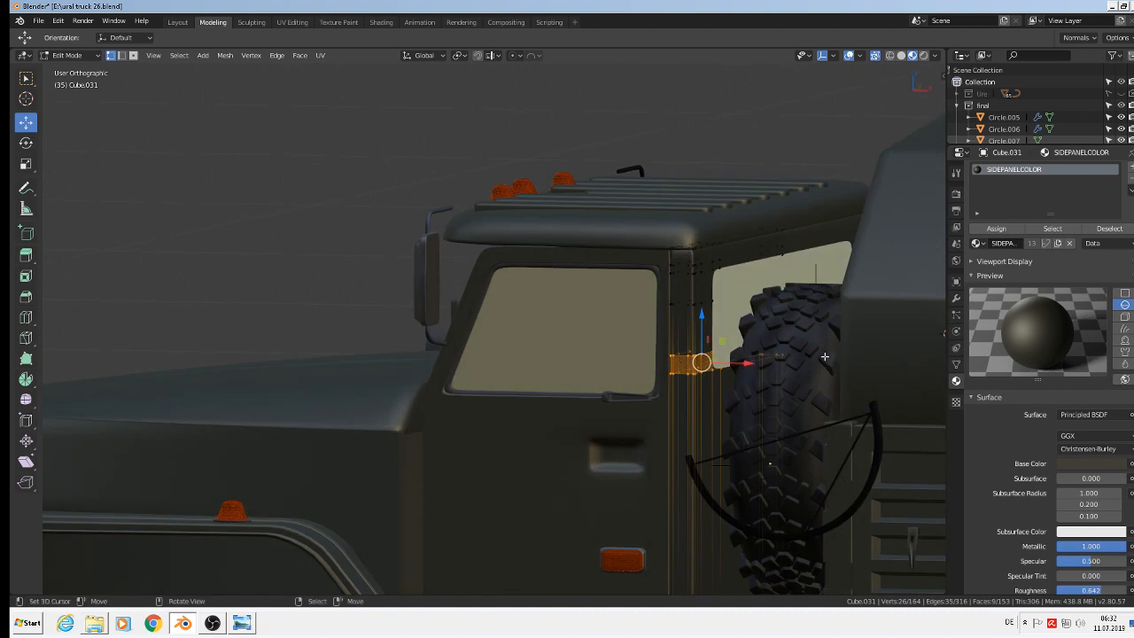
{"action": "scroll", "coordinate": [733, 341], "scroll_direction": "up", "scroll_amount": 3}
{"action": "left_click_drag", "start_coordinate": [627, 324], "coordinate": [627, 365]}
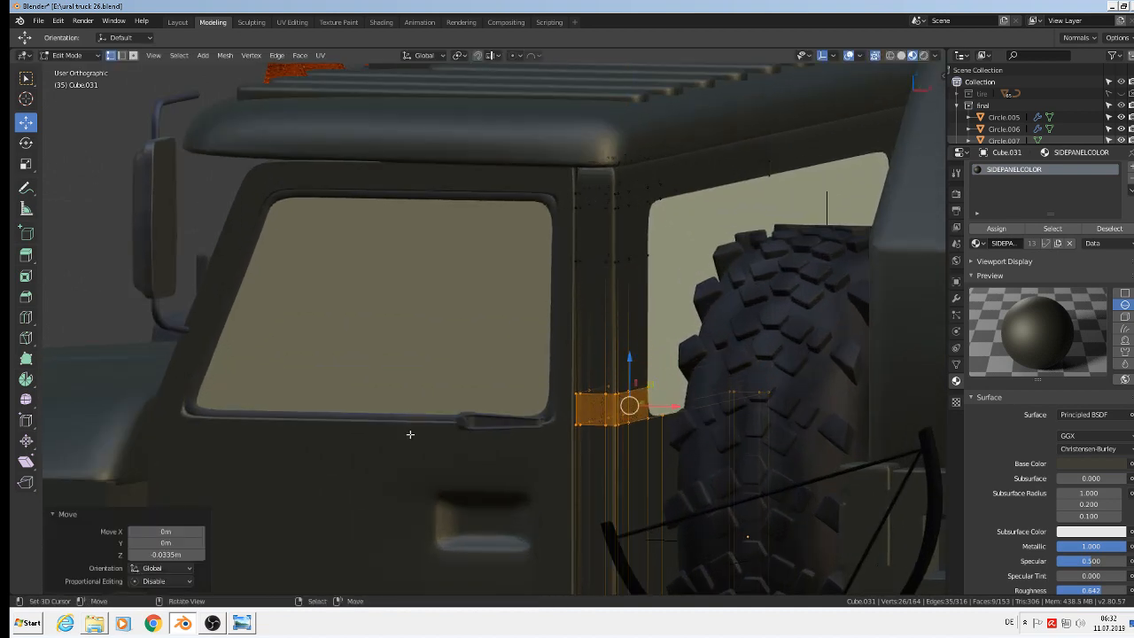
Return to object mode, deselect the rear cab panel, and save the truck file
{"action": "key", "text": "Tab"}
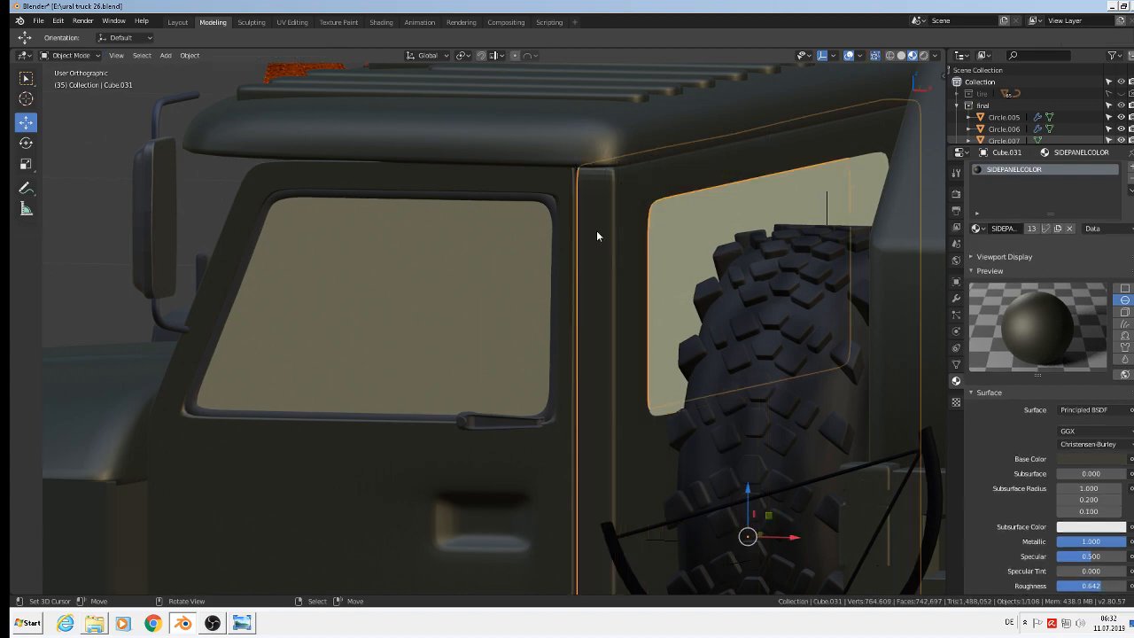
{"action": "scroll", "coordinate": [654, 378], "scroll_direction": "down", "scroll_amount": 8}
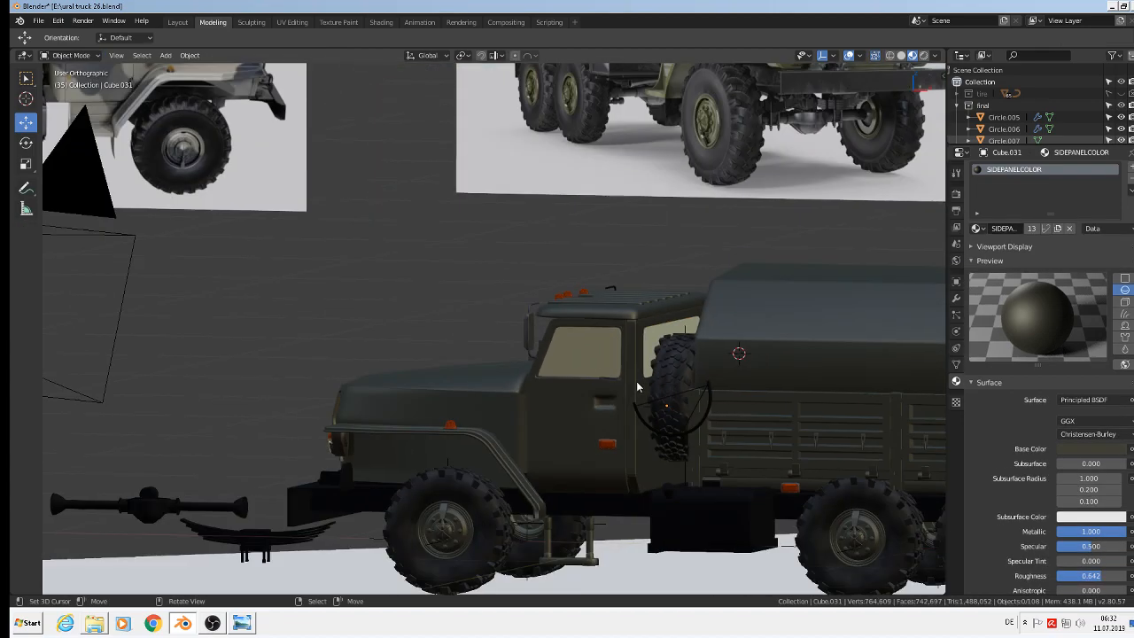
{"action": "middle_click_drag", "start_coordinate": [636, 380], "coordinate": [673, 372]}
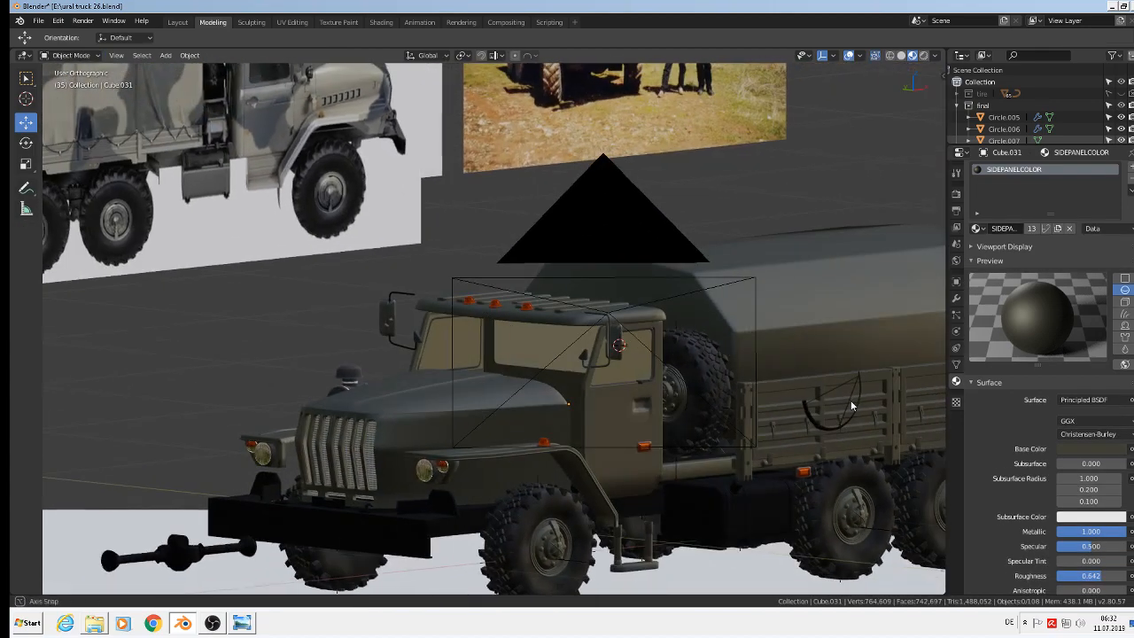
{"action": "left_click", "coordinate": [56, 24]}
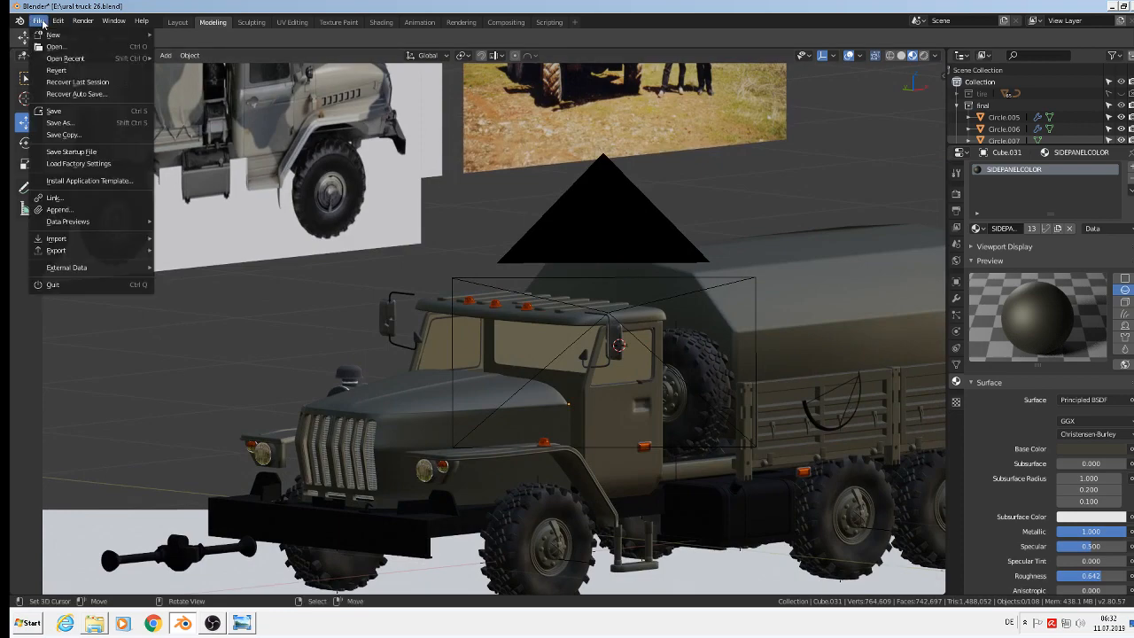
{"action": "scroll", "coordinate": [564, 248], "scroll_direction": "down", "scroll_amount": 4}
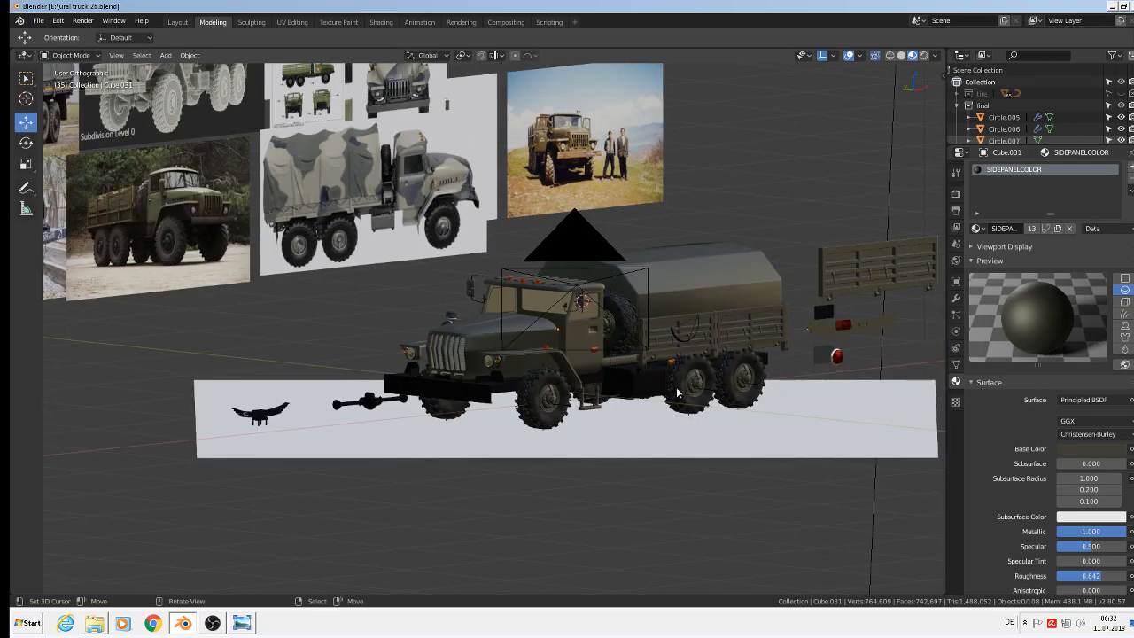
Select the loose axle in front of the truck and rotate it 90° about the Z axis
{"action": "scroll", "coordinate": [534, 397], "scroll_direction": "up", "scroll_amount": 2}
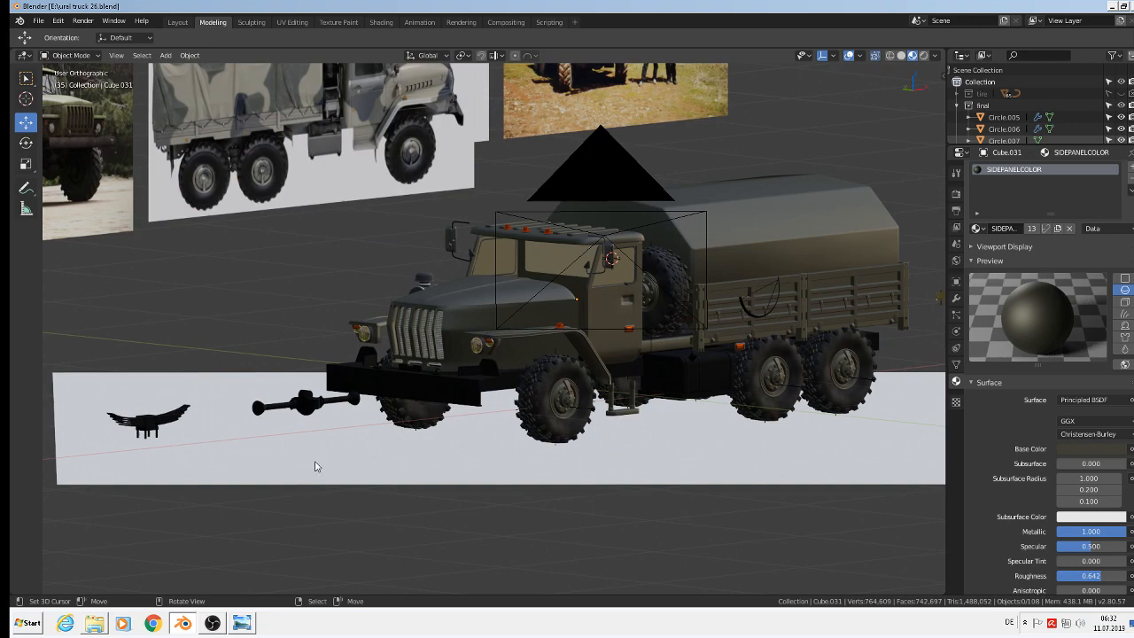
{"action": "left_click", "coordinate": [317, 408]}
{"action": "scroll", "coordinate": [349, 430], "scroll_direction": "up", "scroll_amount": 3}
{"action": "middle_click_drag", "start_coordinate": [349, 431], "coordinate": [387, 461]}
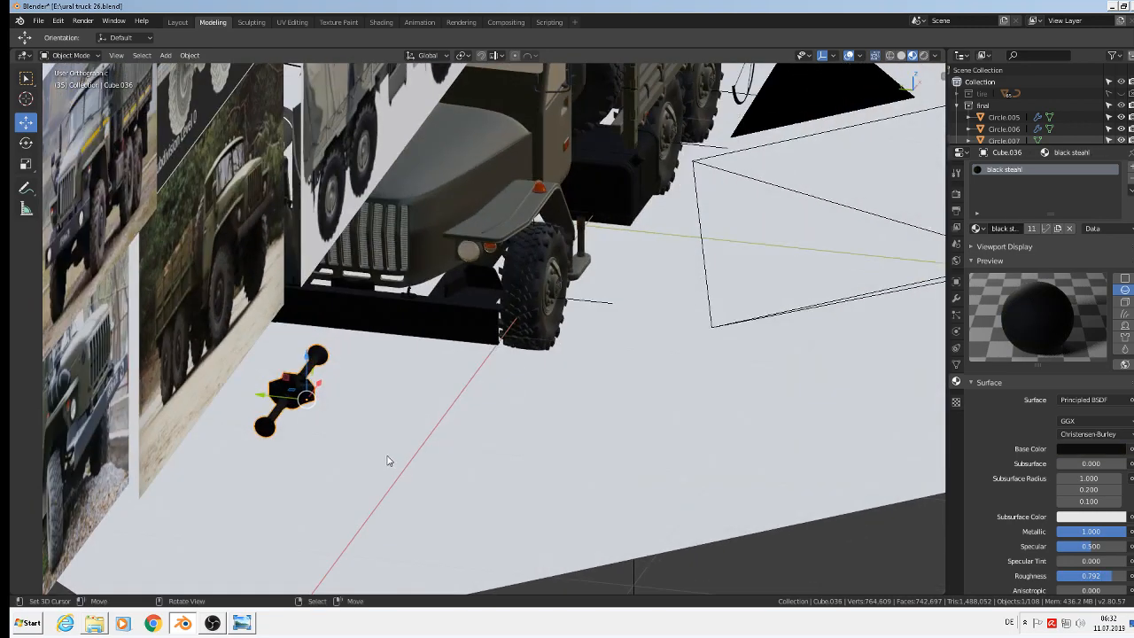
{"action": "type", "text": "rz90"}
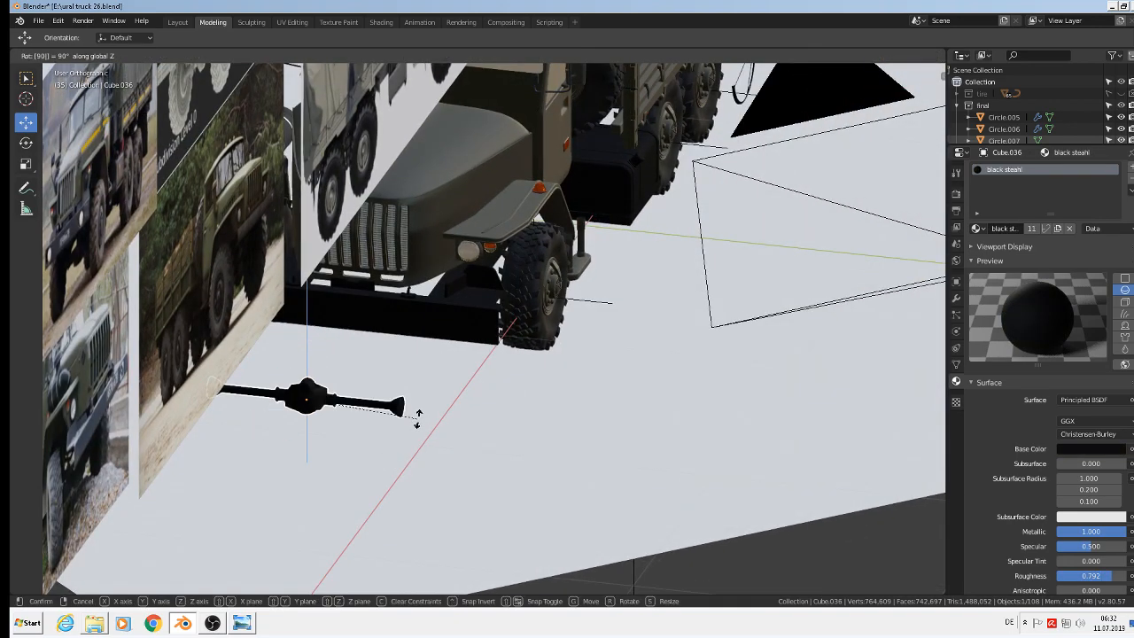
{"action": "key", "text": "Return"}
{"action": "middle_click_drag", "start_coordinate": [383, 408], "coordinate": [335, 394]}
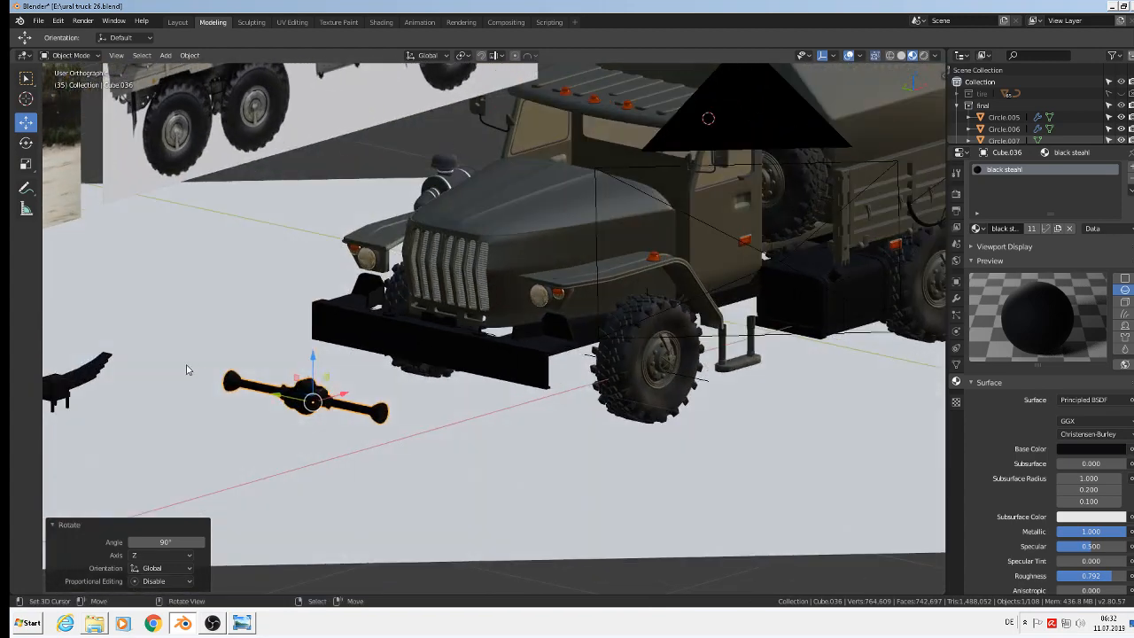
Select the leaf spring and move it along Y and X in top view to one end of the axle
{"action": "scroll", "coordinate": [97, 377], "scroll_direction": "up", "scroll_amount": 2}
{"action": "right_click", "coordinate": [98, 376]}
{"action": "scroll", "coordinate": [97, 376], "scroll_direction": "down", "scroll_amount": 3}
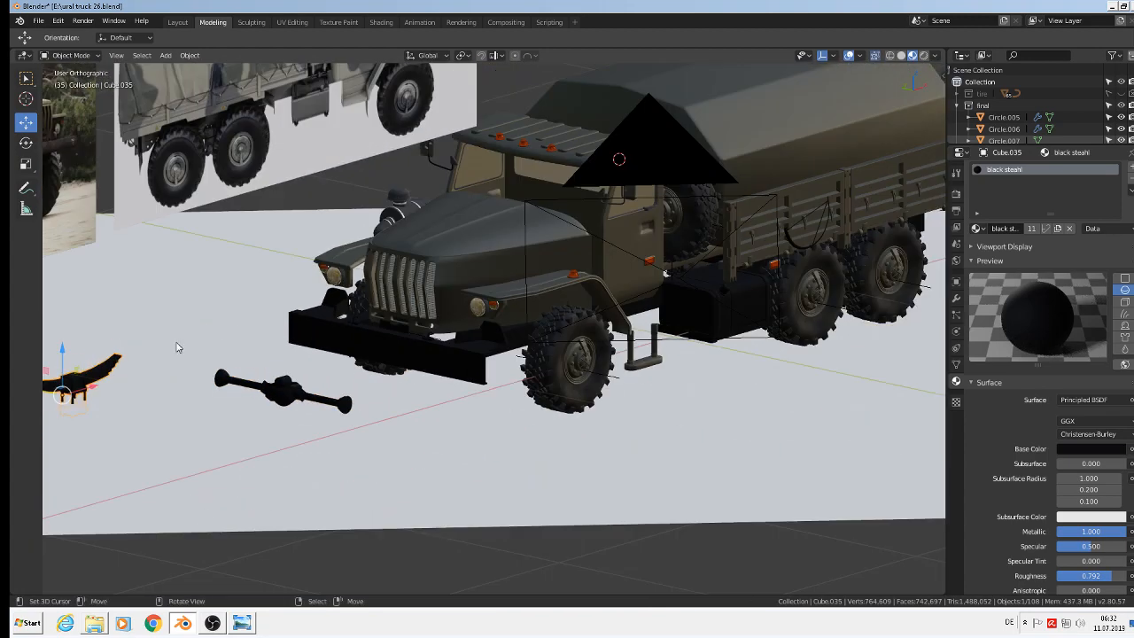
{"action": "key", "text": "KP_7"}
{"action": "scroll", "coordinate": [181, 383], "scroll_direction": "down", "scroll_amount": 4}
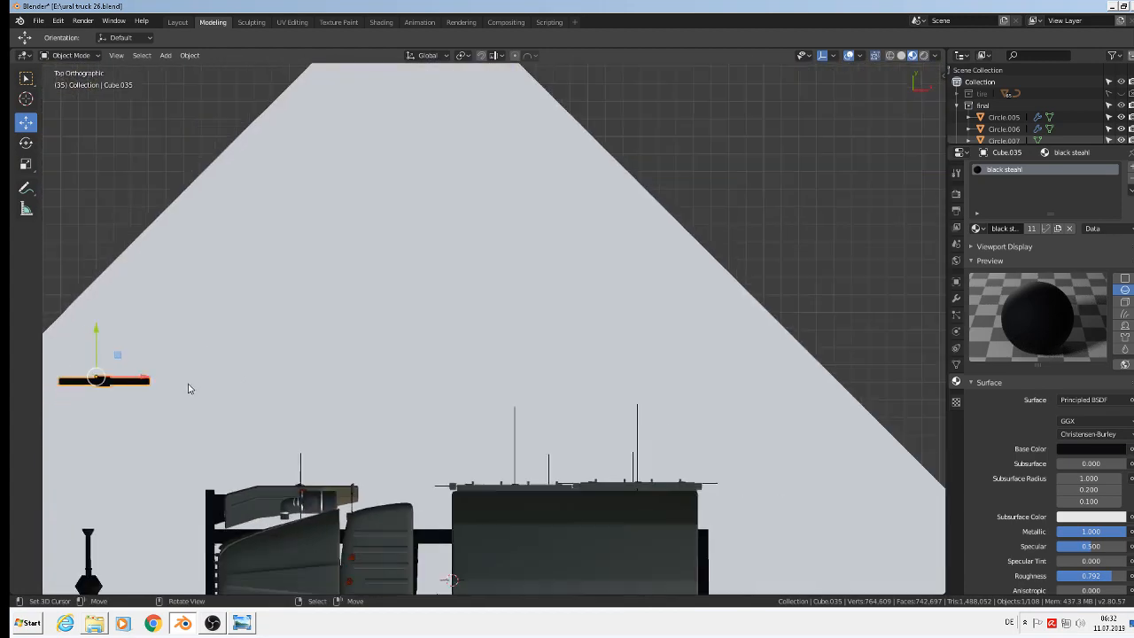
{"action": "scroll", "coordinate": [183, 381], "scroll_direction": "up", "scroll_amount": 2}
{"action": "middle_click_drag", "start_coordinate": [183, 380], "coordinate": [513, 232], "text": "shift"}
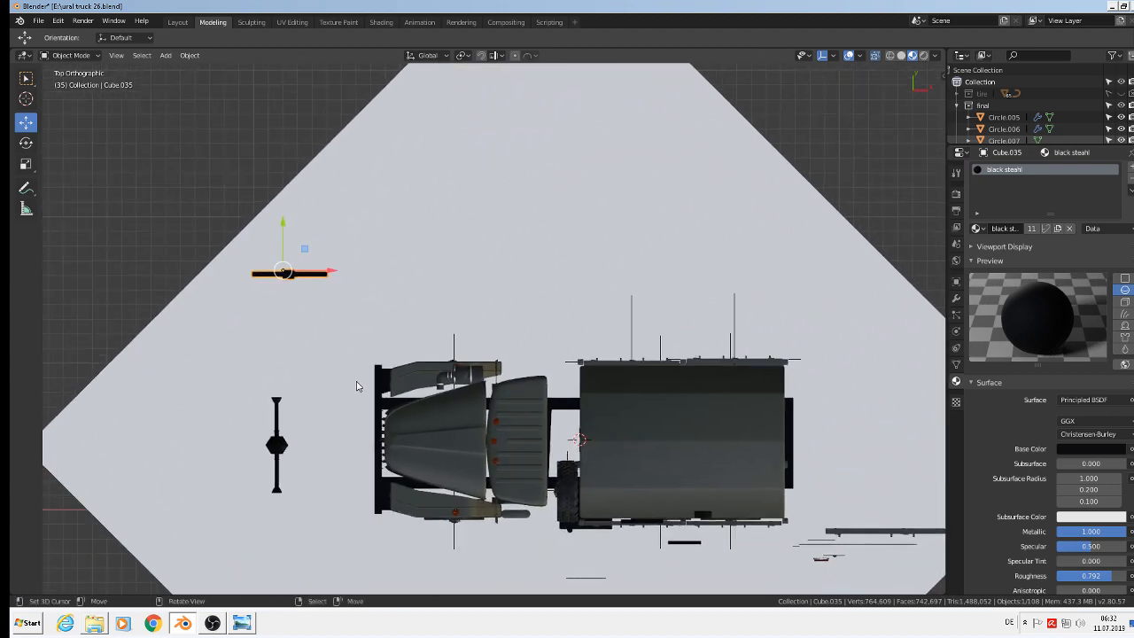
{"action": "scroll", "coordinate": [321, 407], "scroll_direction": "up", "scroll_amount": 2}
{"action": "left_click_drag", "start_coordinate": [260, 188], "coordinate": [218, 362]}
{"action": "left_click_drag", "start_coordinate": [308, 407], "coordinate": [290, 404]}
Raise the leaf spring 0.245 m along Z at the axle's end
{"action": "middle_click_drag", "start_coordinate": [280, 490], "coordinate": [162, 410]}
{"action": "left_click_drag", "start_coordinate": [169, 433], "coordinate": [188, 340]}
{"action": "scroll", "coordinate": [190, 354], "scroll_direction": "up", "scroll_amount": 7}
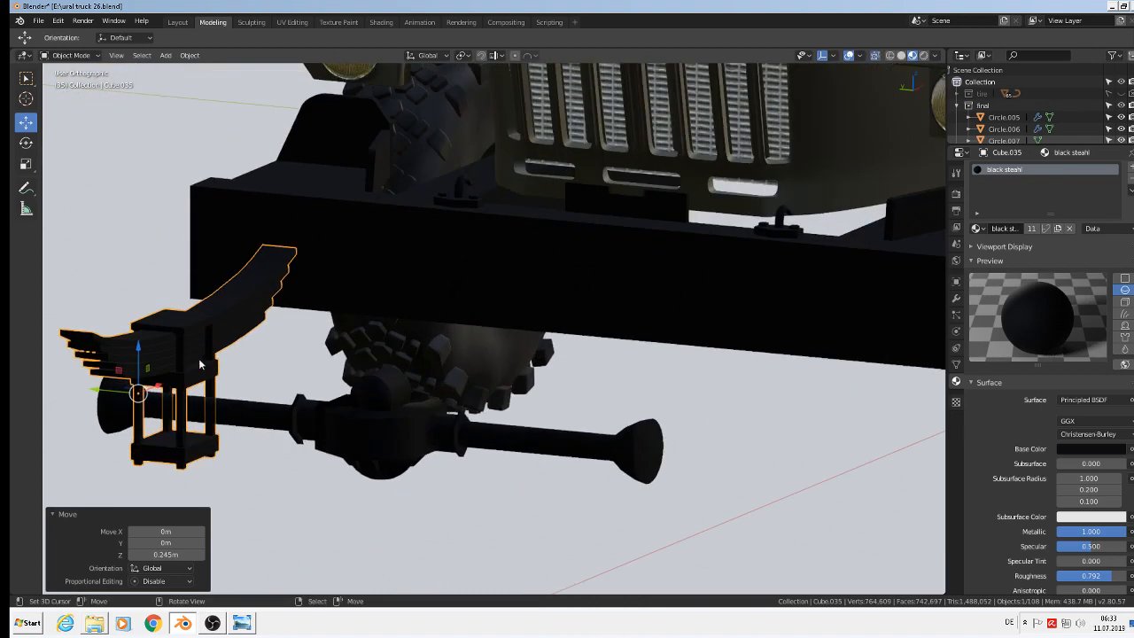
Scale the leaf spring down to about half size, lower it 0.00461 m and shift it 0.0196 m along X onto the axle
{"action": "key", "text": "s"}
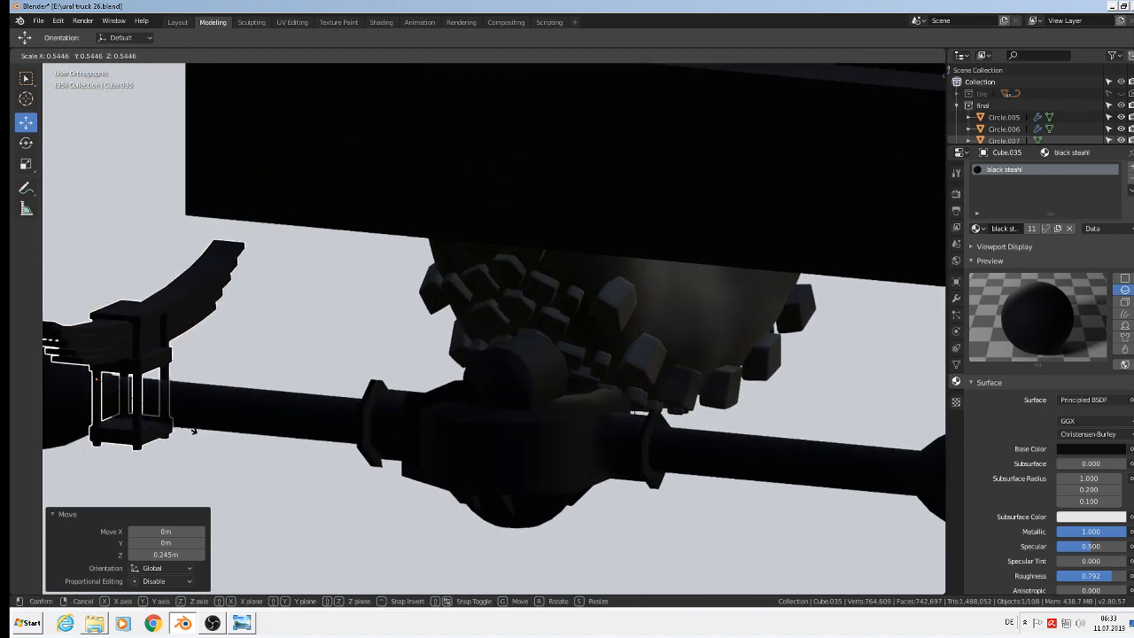
{"action": "left_click", "coordinate": [150, 378]}
{"action": "left_click_drag", "start_coordinate": [98, 337], "coordinate": [100, 343]}
{"action": "middle_click_drag", "start_coordinate": [101, 345], "coordinate": [944, 373]}
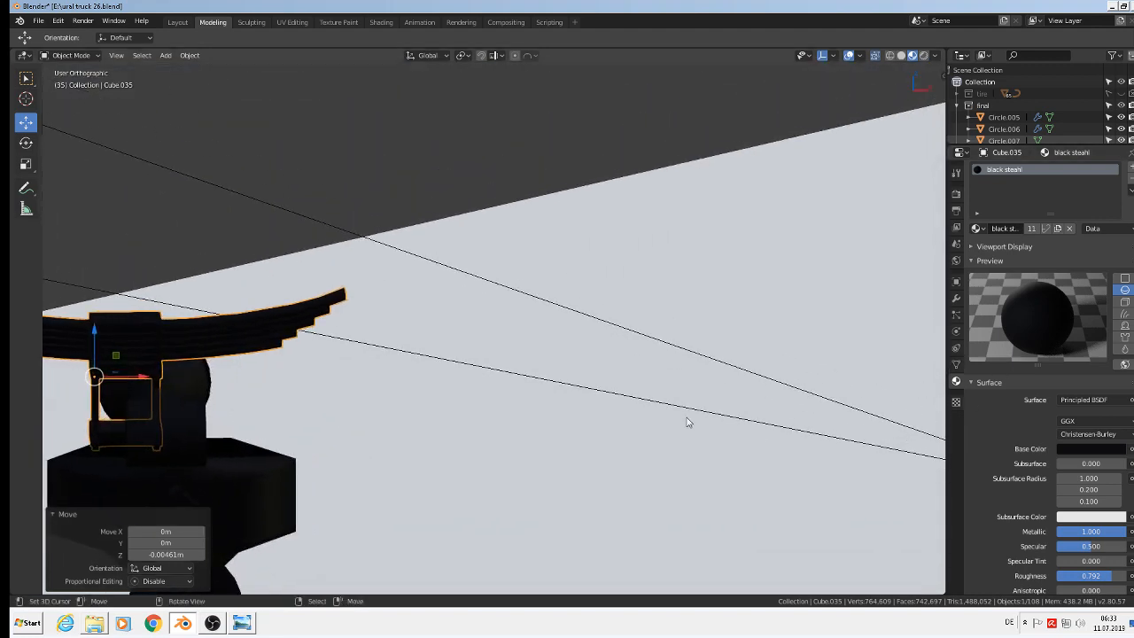
{"action": "left_click_drag", "start_coordinate": [144, 377], "coordinate": [172, 379]}
{"action": "middle_click_drag", "start_coordinate": [196, 383], "coordinate": [355, 374]}
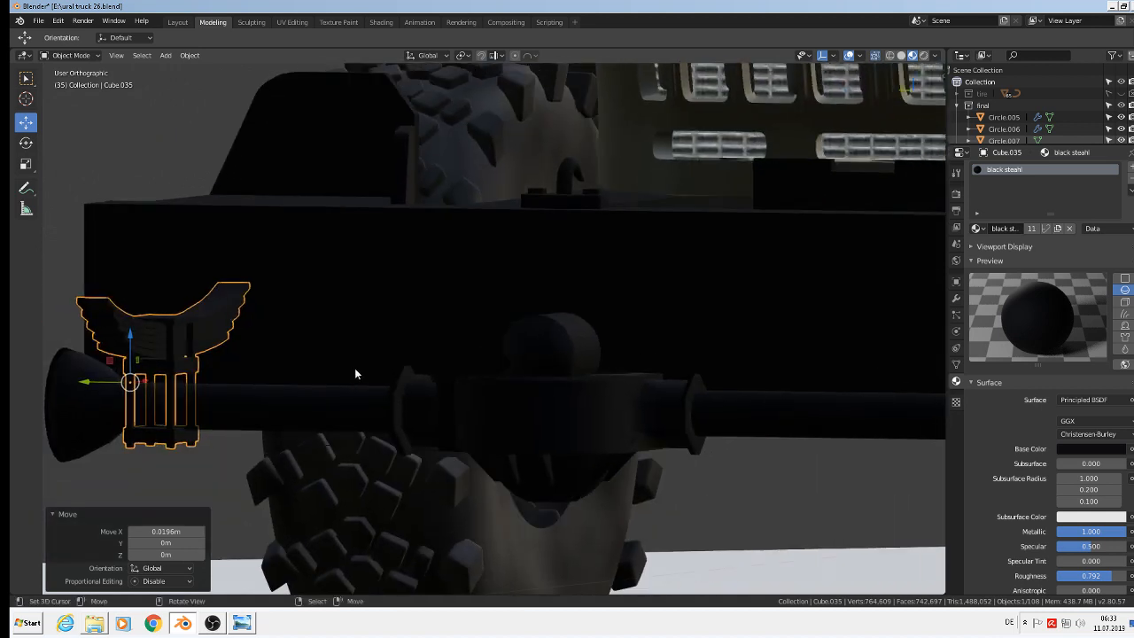
Lower the leaf spring 0.00415 m and scale it by 0.870 to fit the axle tube
{"action": "left_click_drag", "start_coordinate": [131, 342], "coordinate": [136, 356]}
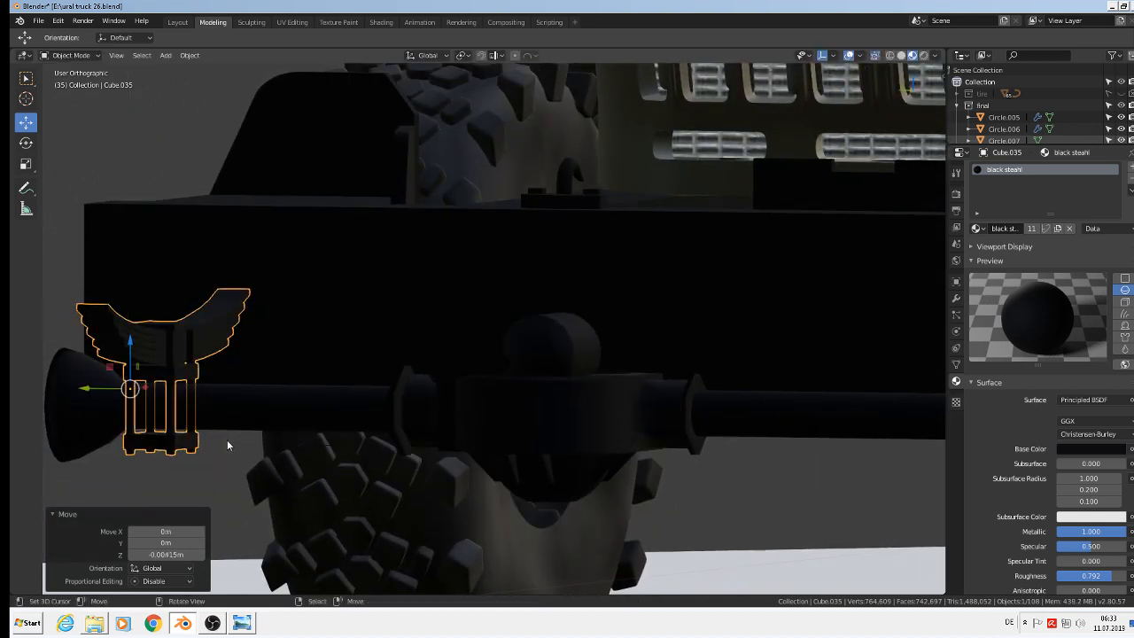
{"action": "key", "text": "s"}
{"action": "left_click", "coordinate": [213, 435]}
{"action": "middle_click_drag", "start_coordinate": [213, 435], "coordinate": [206, 465]}
{"action": "scroll", "coordinate": [257, 450], "scroll_direction": "down", "scroll_amount": 6}
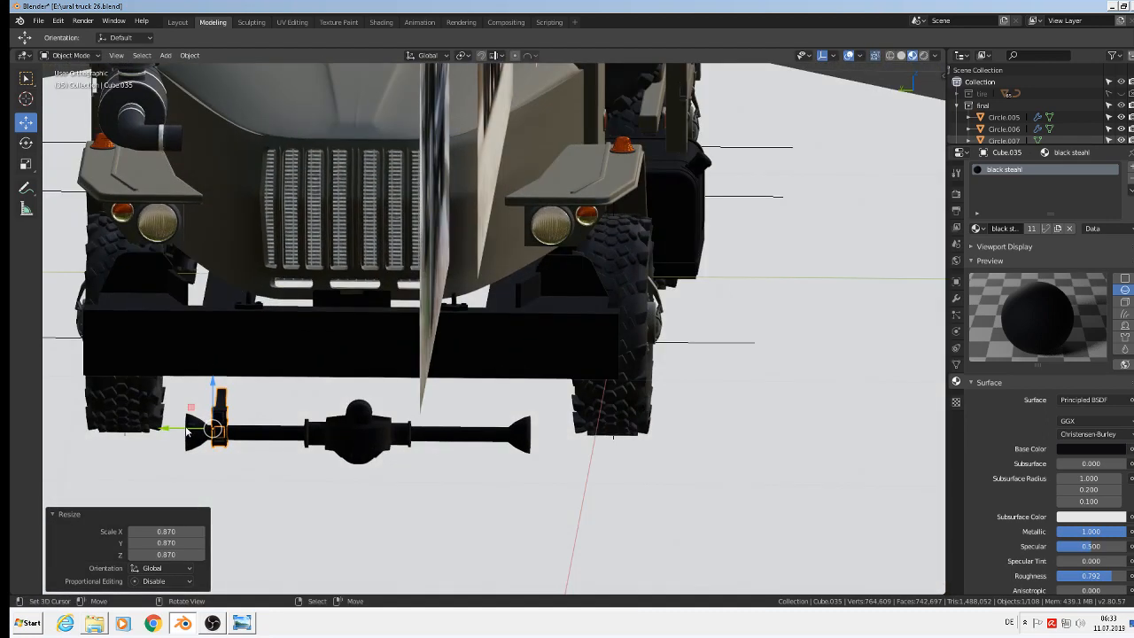
Duplicate the leaf spring and move the copy -0.531 m along Y to the opposite end of the axle
{"action": "key", "text": "shift+d"}
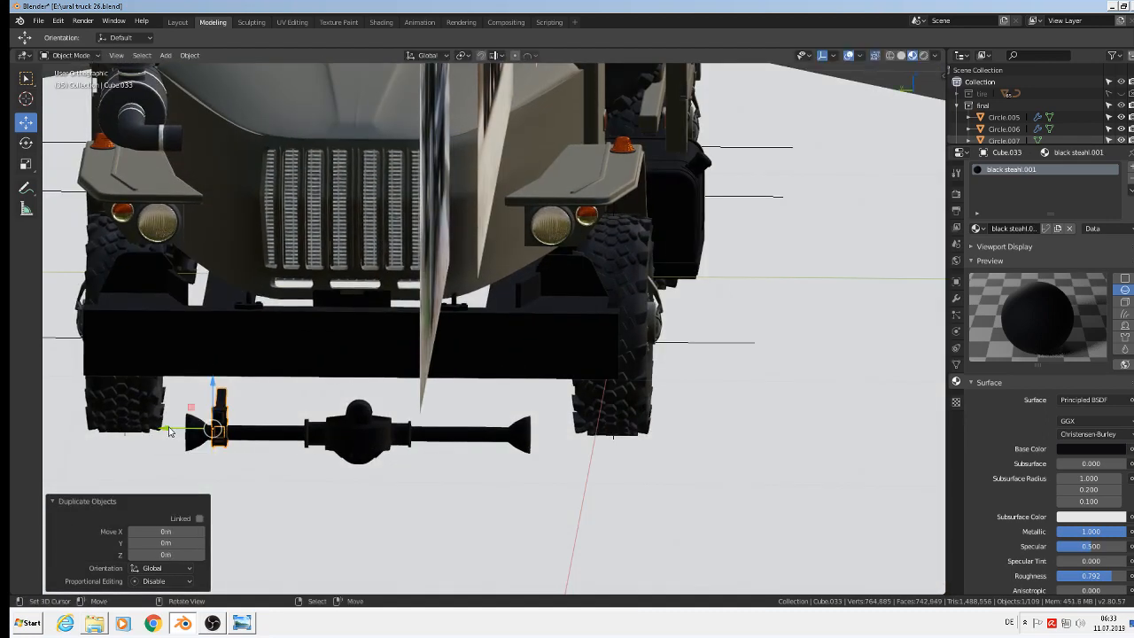
{"action": "key", "text": "y"}
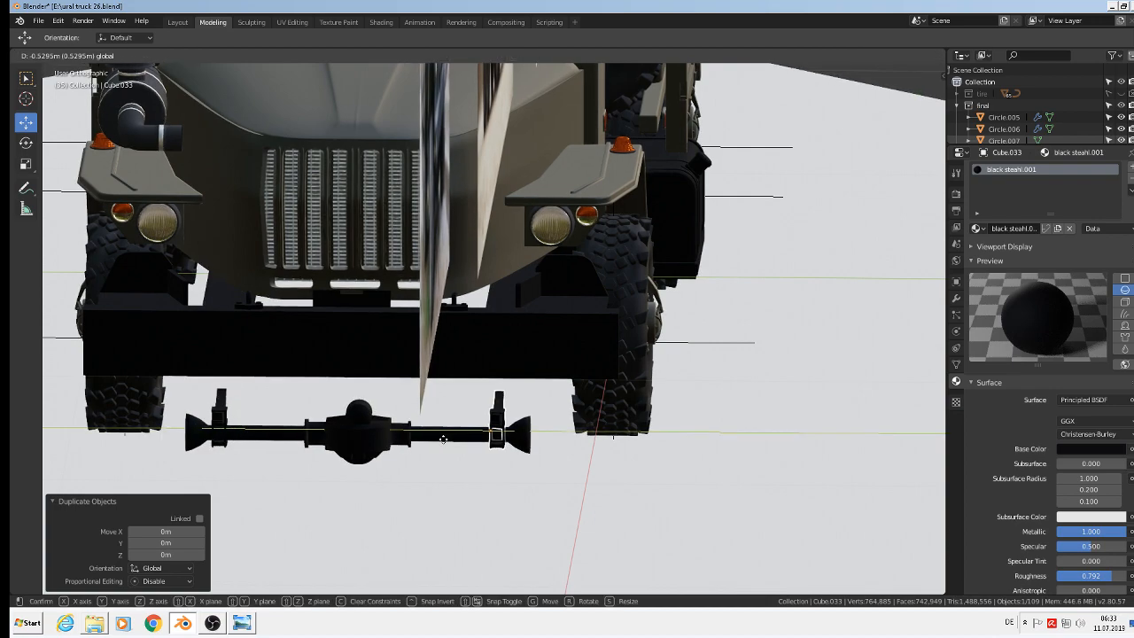
{"action": "left_click", "coordinate": [443, 438]}
{"action": "middle_click_drag", "start_coordinate": [443, 438], "coordinate": [355, 450]}
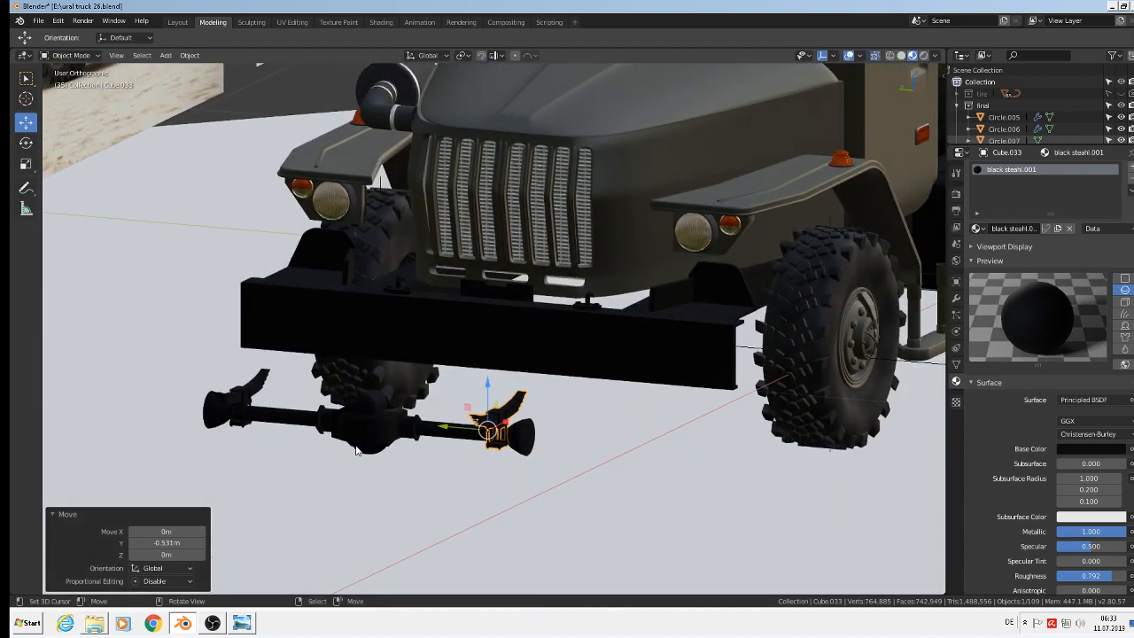
Select both leaf springs and the axle, with the axle as the active object, and join them into one object
{"action": "left_click", "coordinate": [241, 388], "text": "shift"}
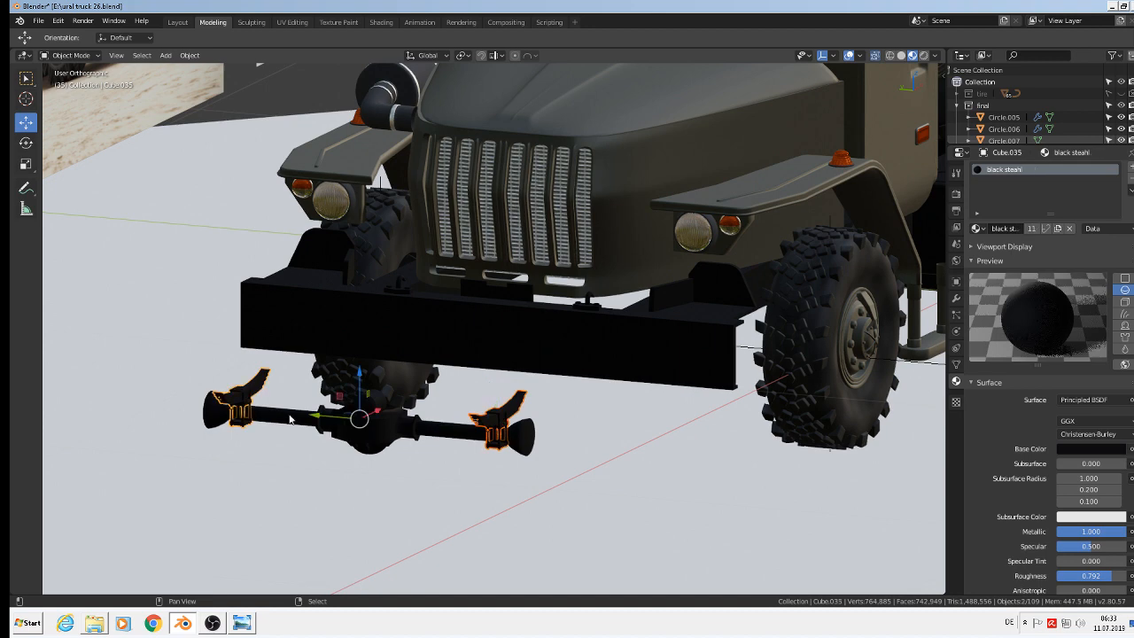
{"action": "left_click", "coordinate": [354, 427], "text": "shift"}
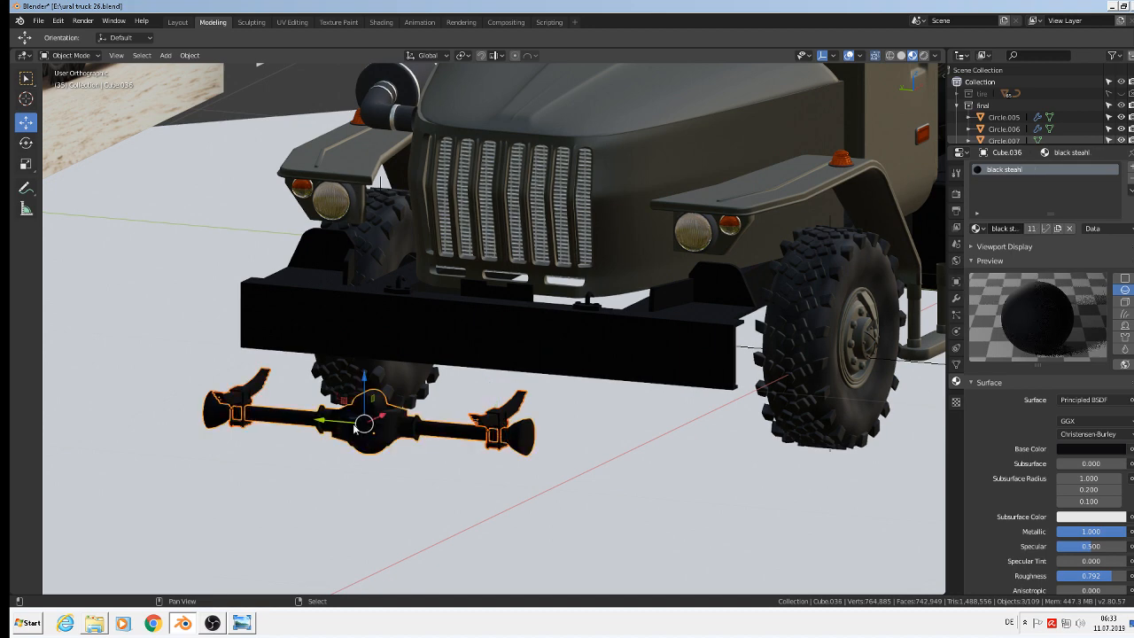
{"action": "left_click", "coordinate": [189, 56]}
{"action": "left_click", "coordinate": [221, 169]}
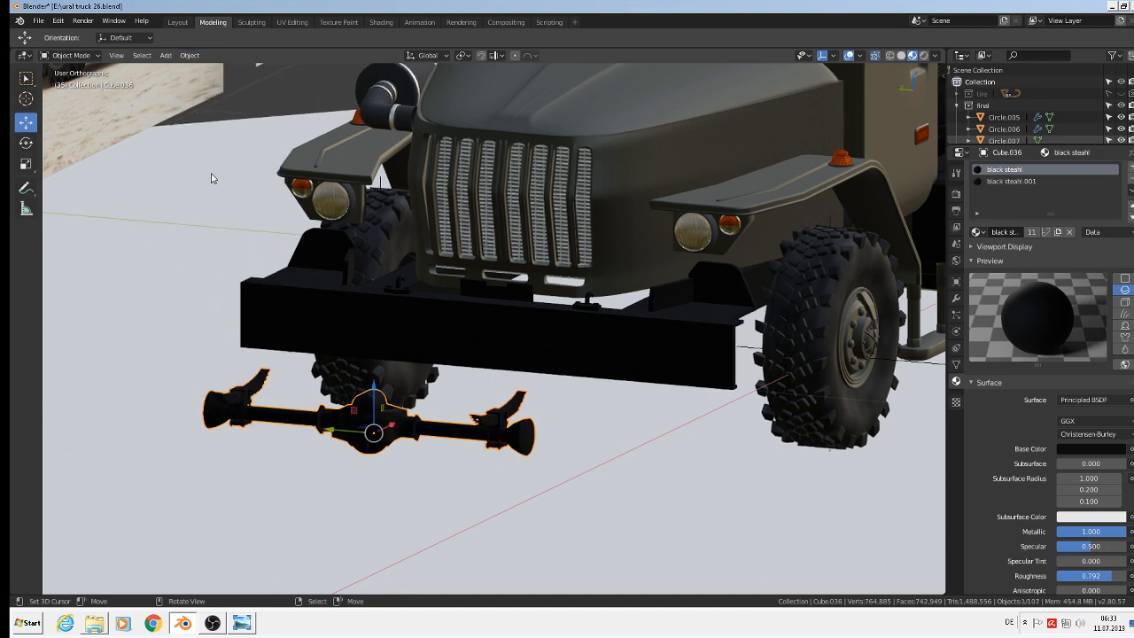
{"action": "scroll", "coordinate": [417, 368], "scroll_direction": "up", "scroll_amount": 2}
{"action": "scroll", "coordinate": [409, 375], "scroll_direction": "down", "scroll_amount": 5}
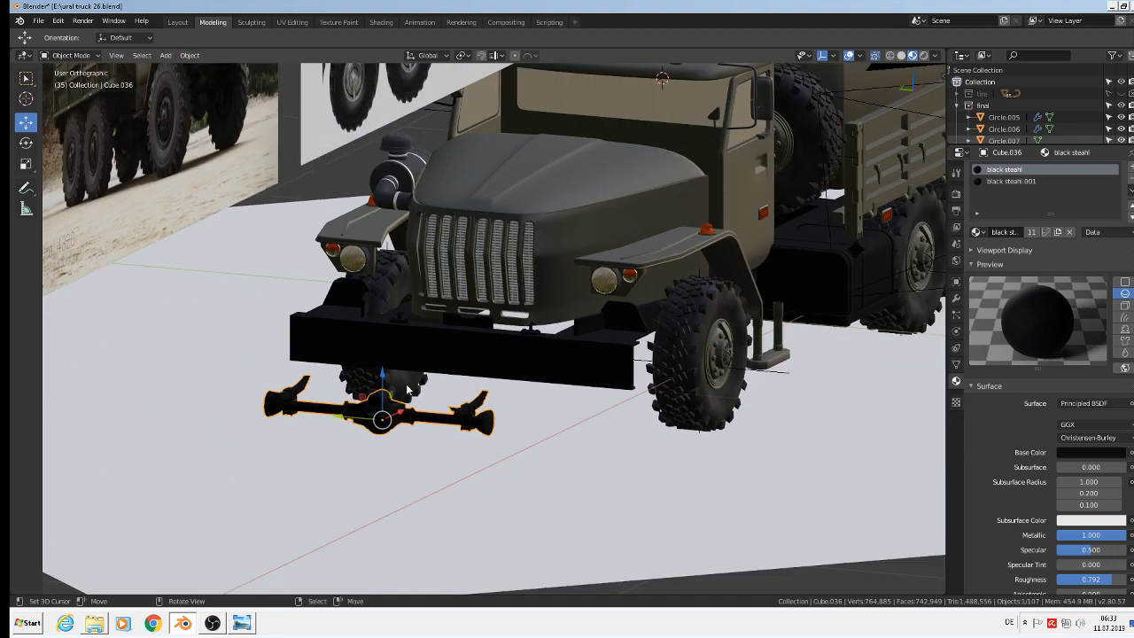
Scale the axle assembly by 1.398 in left view, lower it slightly and shift it 0.0389 m along Y between the front wheels
{"action": "key", "text": "KP_1"}
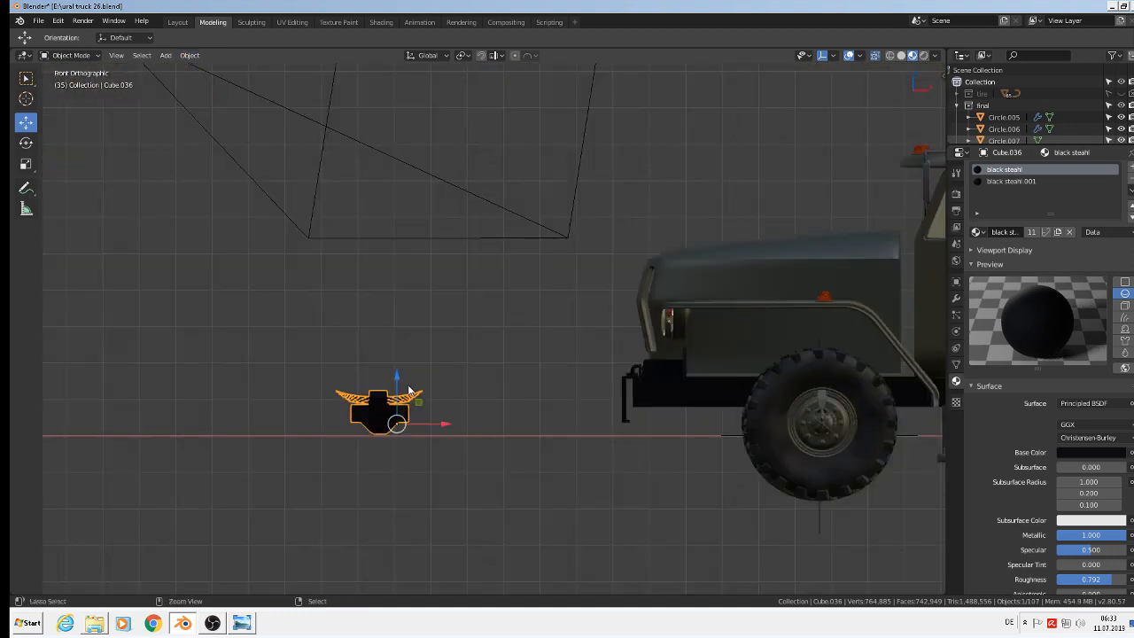
{"action": "key", "text": "ctrl+KP_3"}
{"action": "key", "text": "s"}
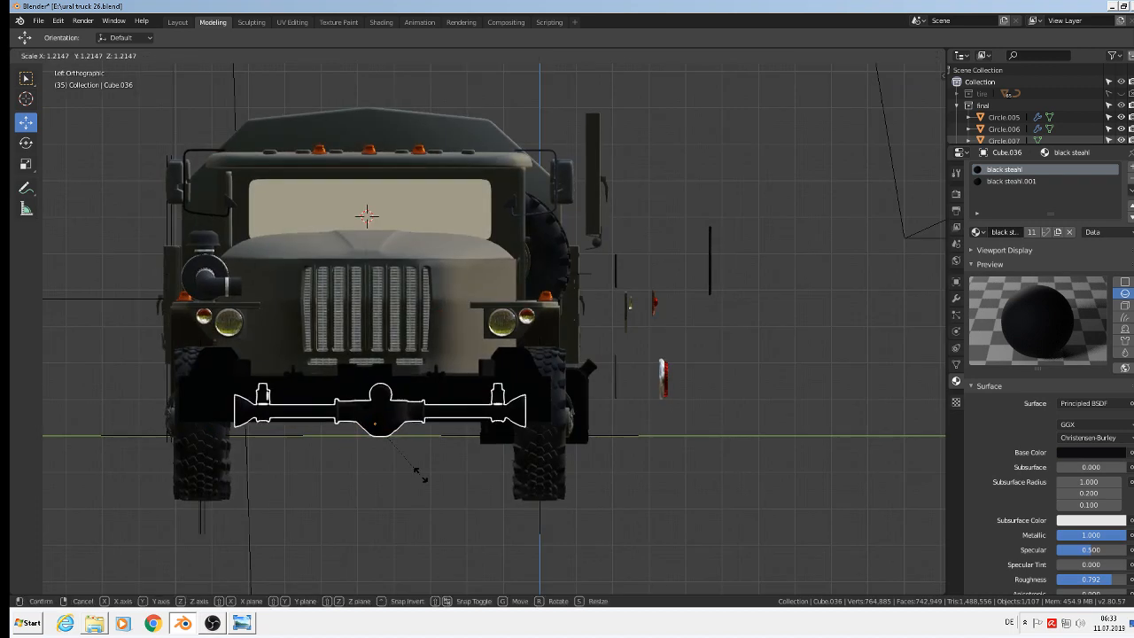
{"action": "left_click", "coordinate": [429, 484]}
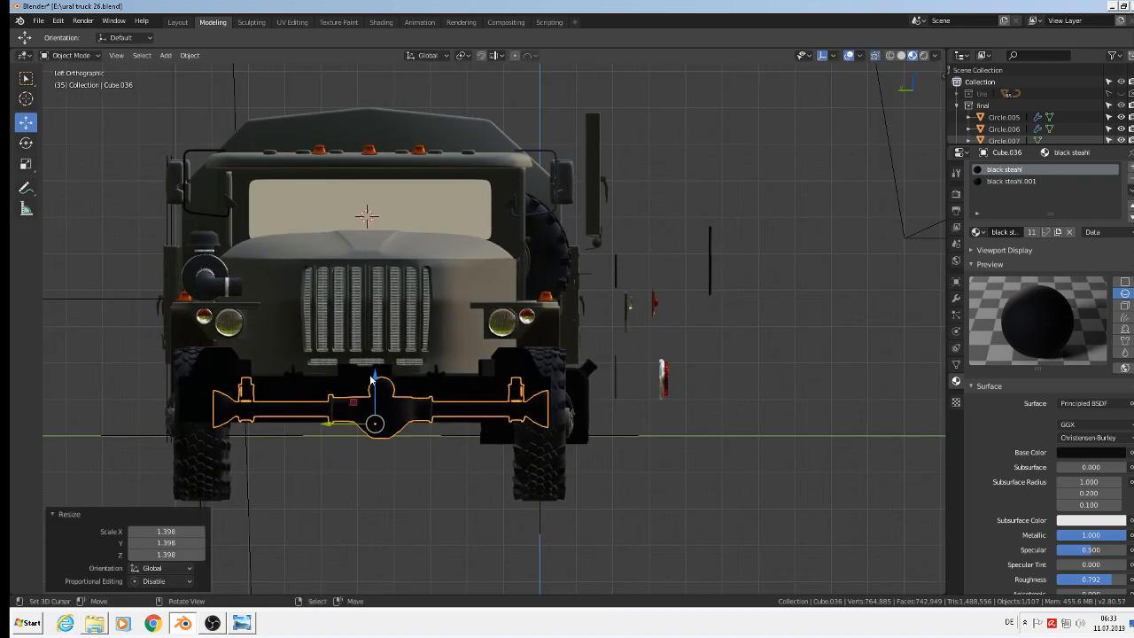
{"action": "left_click_drag", "start_coordinate": [373, 379], "coordinate": [376, 412]}
{"action": "left_click_drag", "start_coordinate": [352, 451], "coordinate": [339, 451]}
{"action": "middle_click_drag", "start_coordinate": [339, 452], "coordinate": [46, 521]}
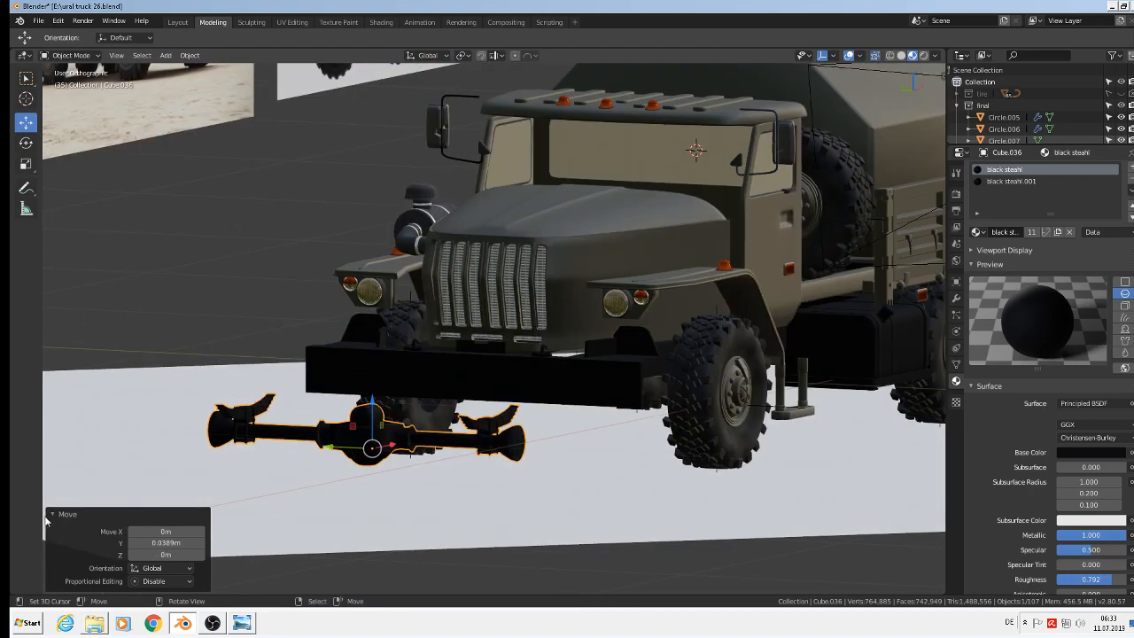
Move the axle assembly 1.31 m along X under the truck to the front wheels
{"action": "middle_click_drag", "start_coordinate": [569, 459], "coordinate": [423, 485]}
{"action": "left_click_drag", "start_coordinate": [408, 443], "coordinate": [704, 387]}
{"action": "key", "text": "KP_3"}
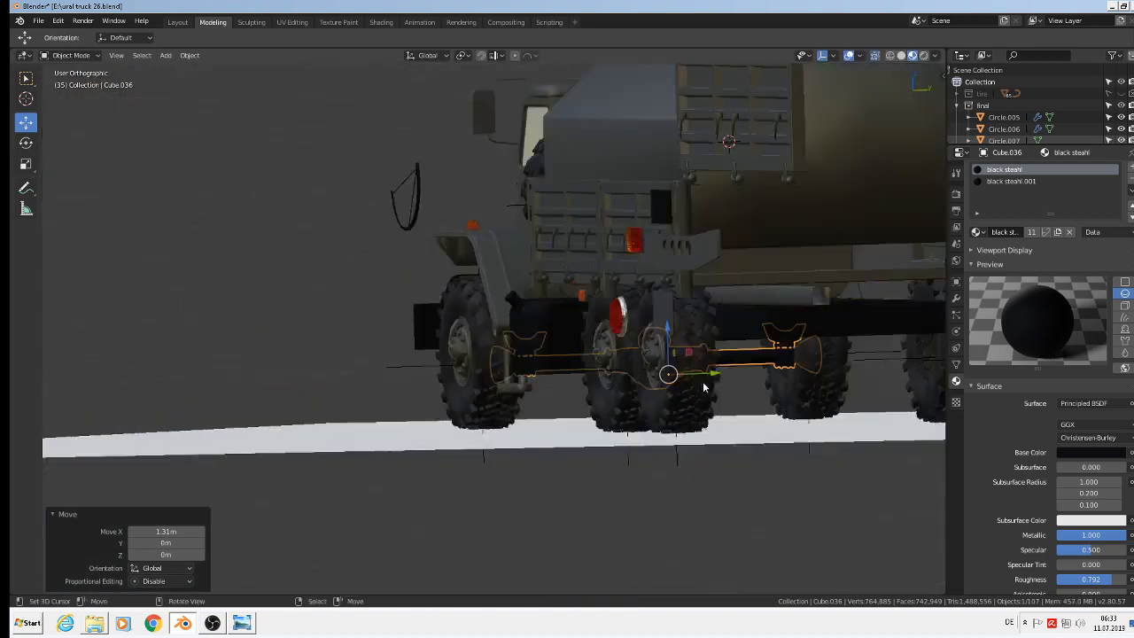
{"action": "key", "text": "KP_1"}
{"action": "scroll", "coordinate": [686, 372], "scroll_direction": "up", "scroll_amount": 3}
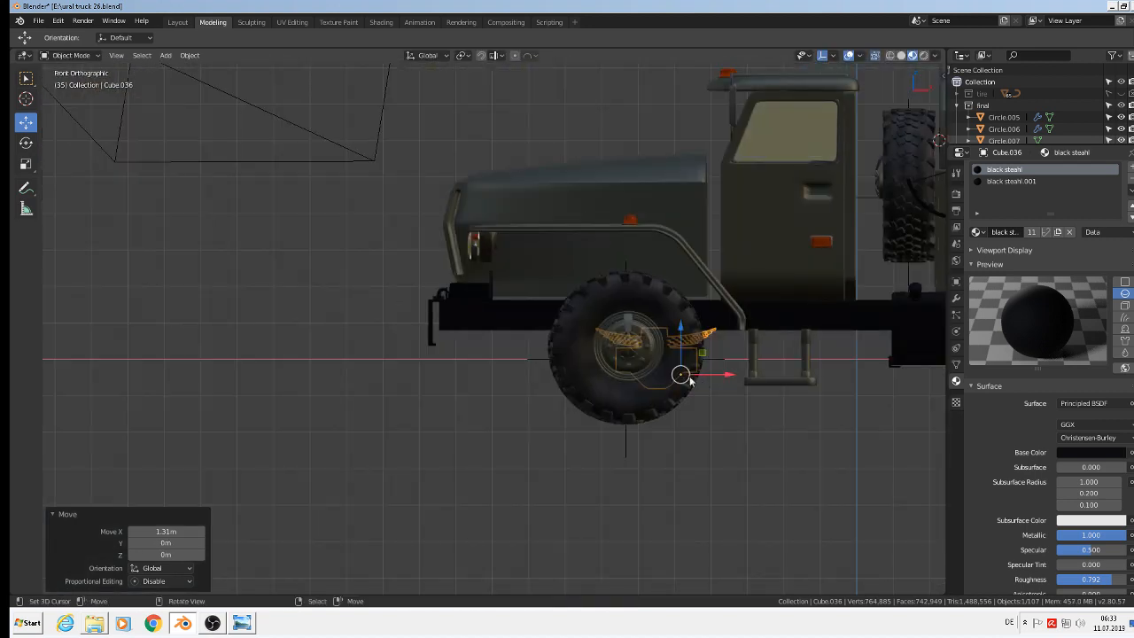
Align the axle assembly with the front wheel hub by raising it, moving it -0.081 m along X, and nudging it 0.00788 m X, -0.0135 m Z
{"action": "left_click_drag", "start_coordinate": [681, 330], "coordinate": [682, 307]}
{"action": "left_click_drag", "start_coordinate": [728, 350], "coordinate": [658, 328]}
{"action": "key", "text": "g"}
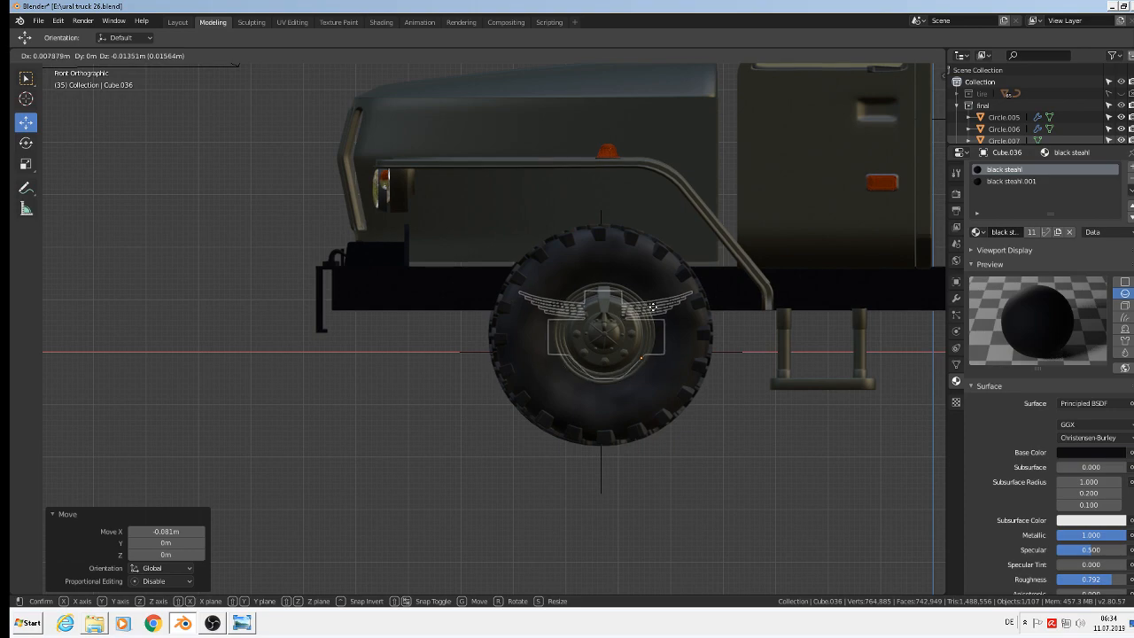
{"action": "left_click", "coordinate": [653, 307]}
{"action": "scroll", "coordinate": [652, 346], "scroll_direction": "down", "scroll_amount": 3}
{"action": "middle_click_drag", "start_coordinate": [654, 370], "coordinate": [711, 390]}
{"action": "scroll", "coordinate": [813, 375], "scroll_direction": "down", "scroll_amount": 2}
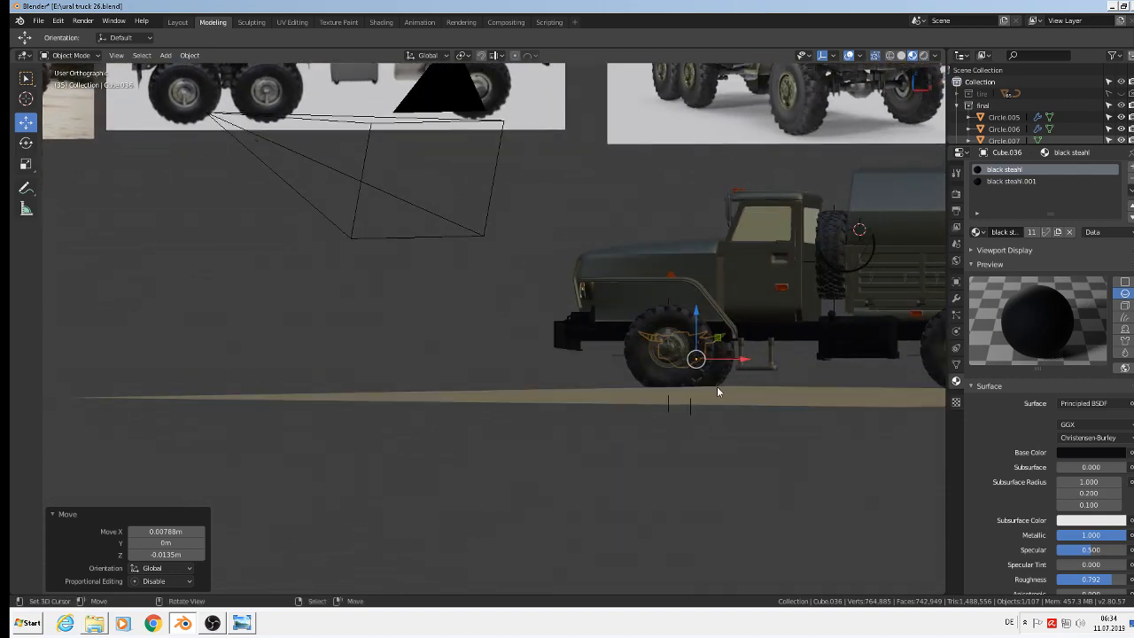
{"action": "key", "text": "KP_3"}
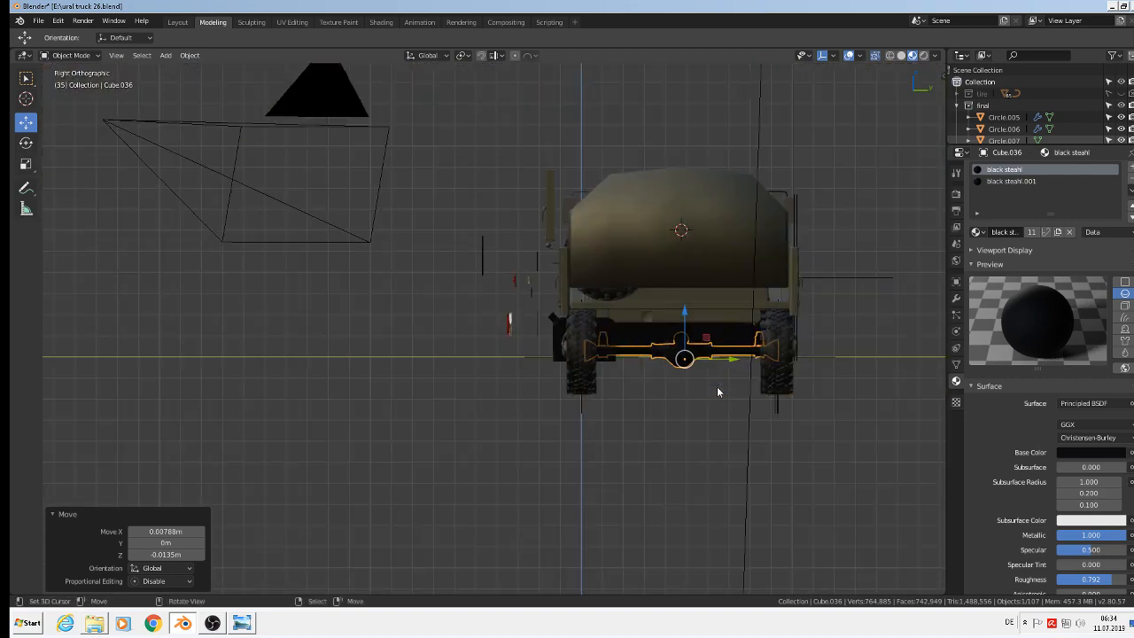
Duplicate the front axle assembly and move the copy about 1.4 m along X to the middle wheels
{"action": "key", "text": "KP_1"}
{"action": "middle_click_drag", "start_coordinate": [752, 318], "coordinate": [331, 281], "text": "shift"}
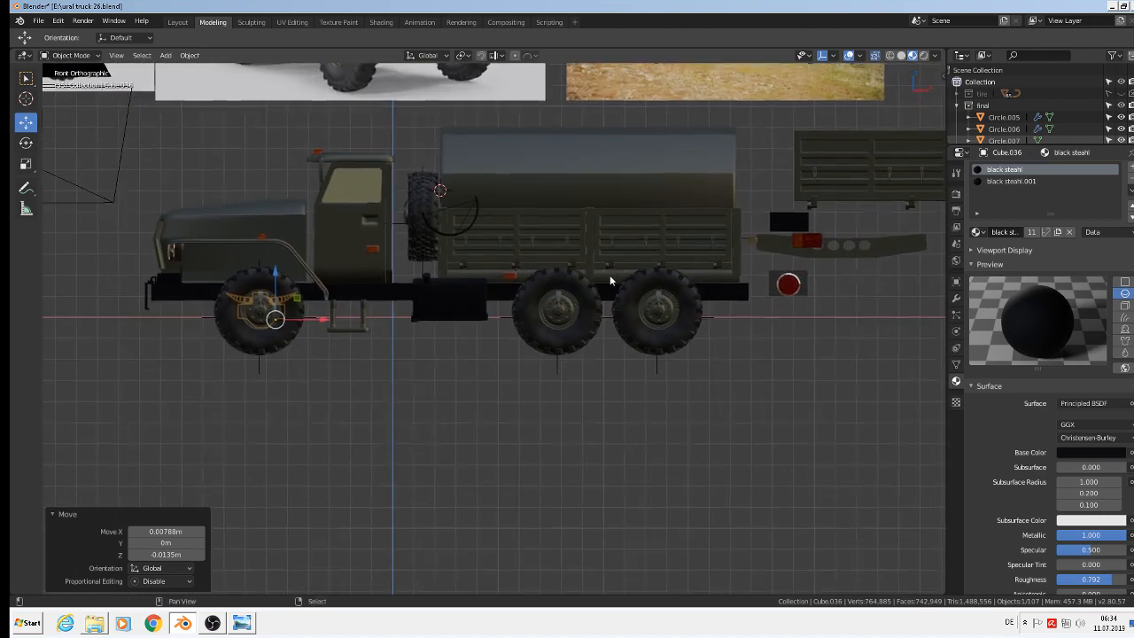
{"action": "key", "text": "shift+d"}
{"action": "right_click", "coordinate": [260, 337]}
{"action": "key", "text": "g"}
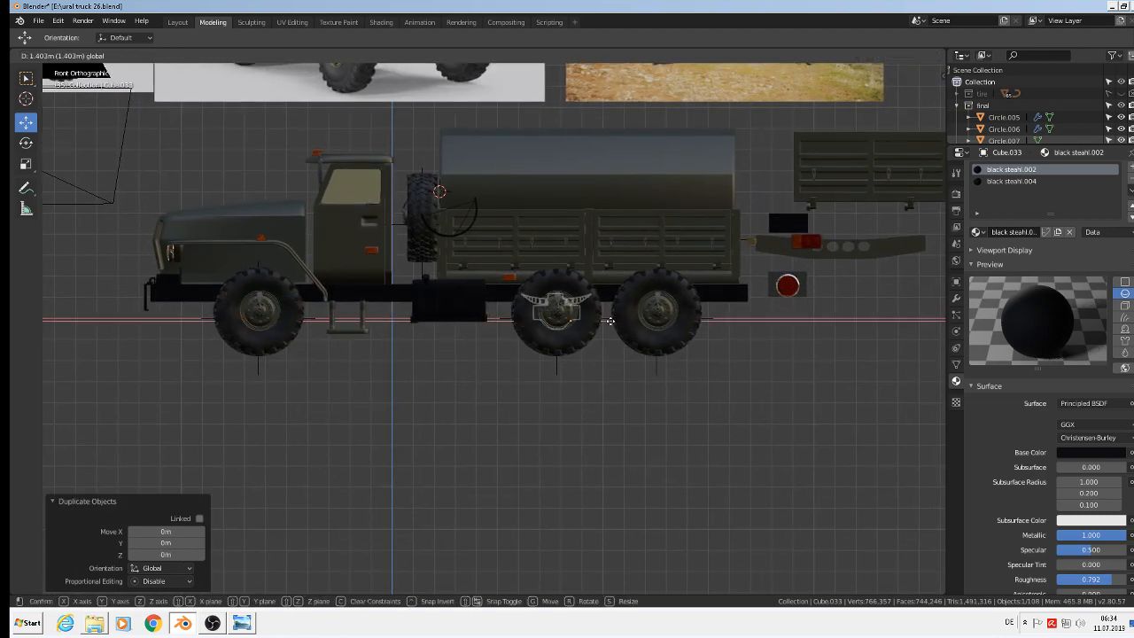
{"action": "left_click", "coordinate": [613, 320]}
Duplicate the middle axle assembly and move the copy 0.471 m along X to the rearmost wheels
{"action": "key", "text": "shift+d"}
{"action": "right_click", "coordinate": [615, 321]}
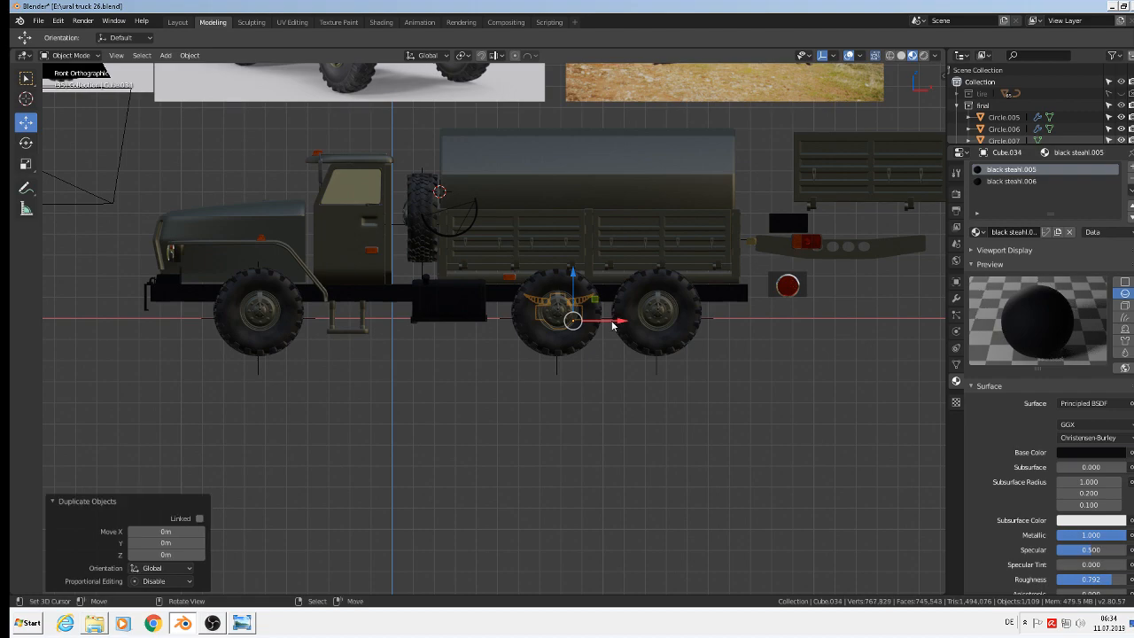
{"action": "key", "text": "g"}
{"action": "left_click", "coordinate": [710, 324]}
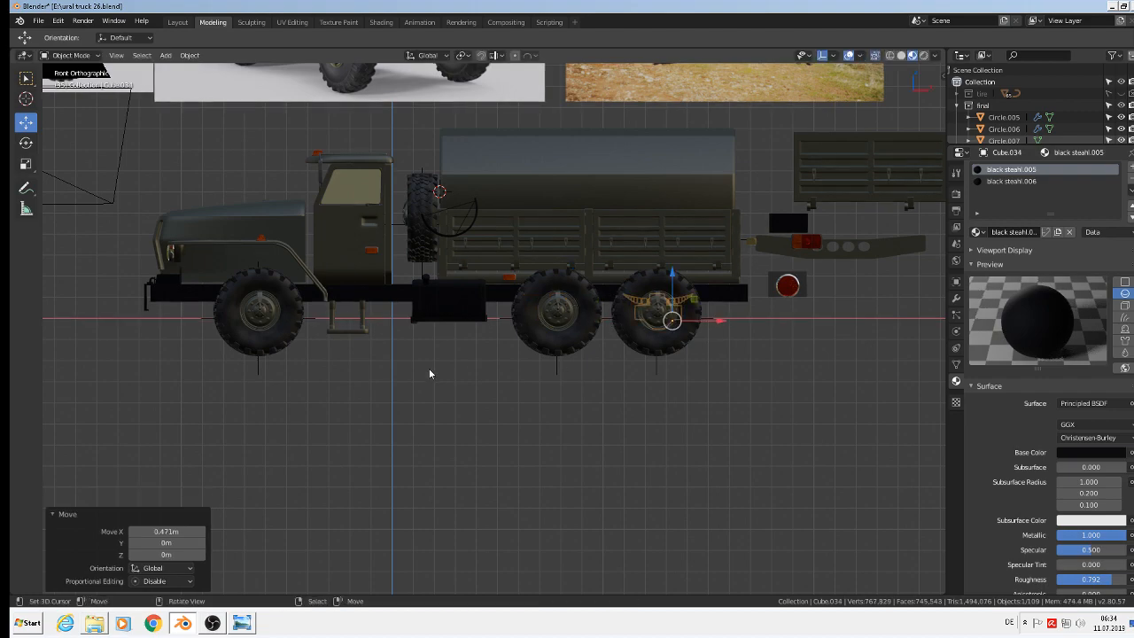
{"action": "middle_click_drag", "start_coordinate": [432, 374], "coordinate": [680, 393]}
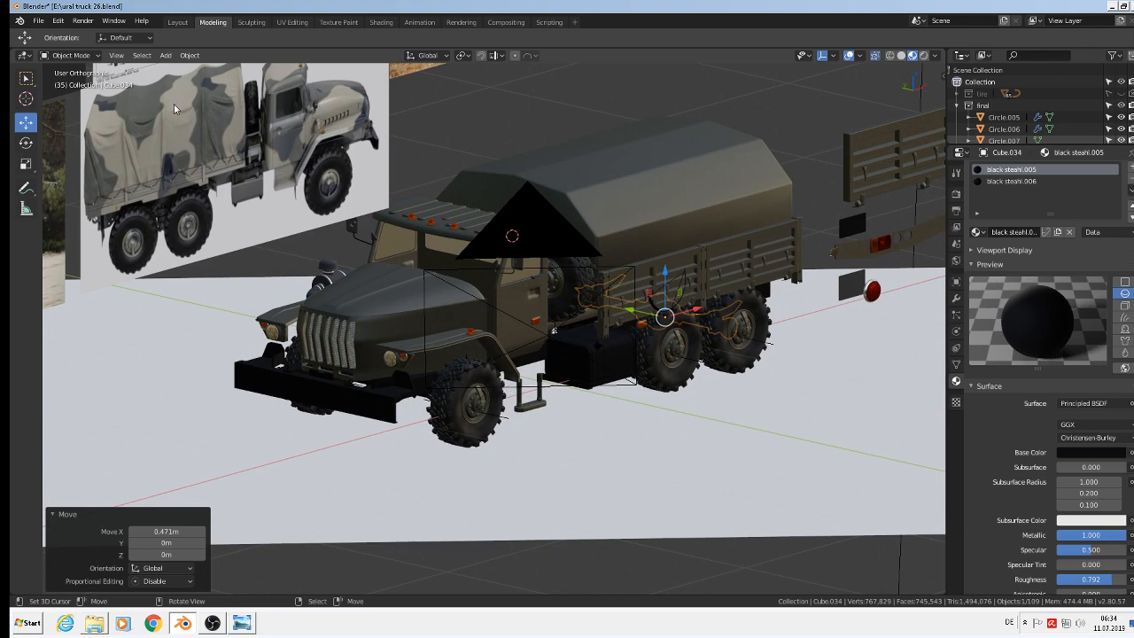
Save the truck file and deselect the rear axle
{"action": "left_click", "coordinate": [38, 20]}
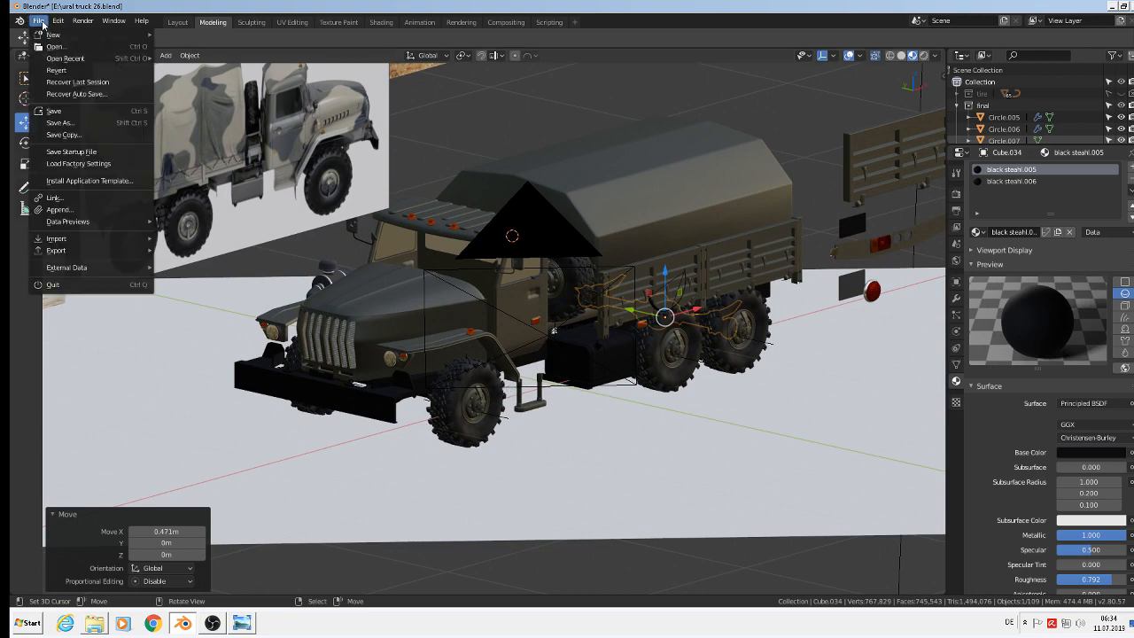
{"action": "left_click", "coordinate": [56, 114]}
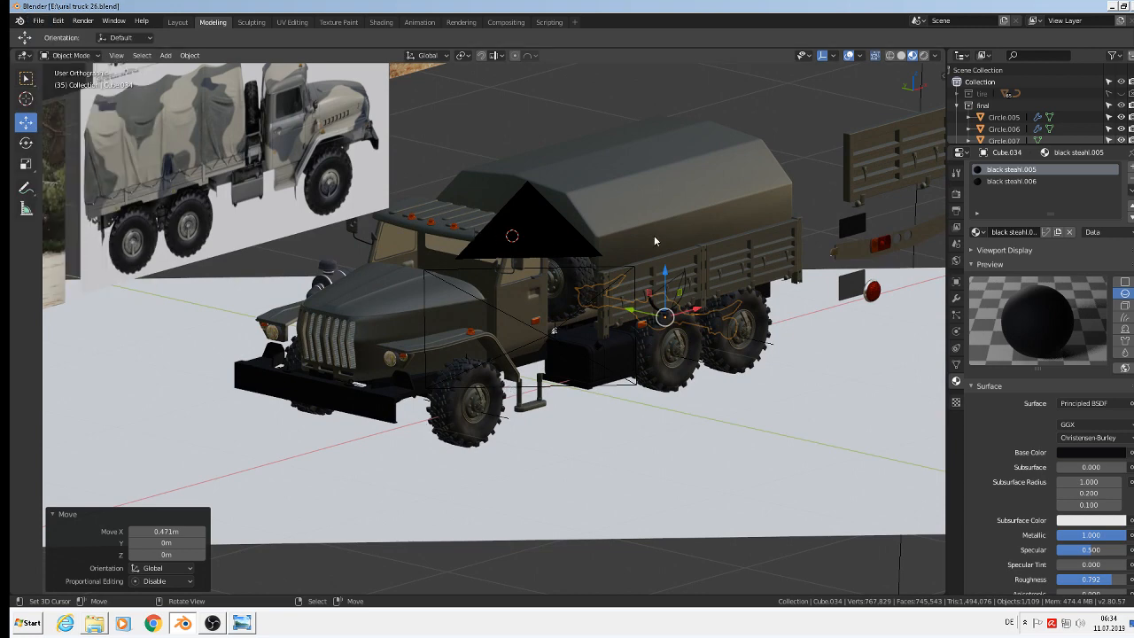
{"action": "key", "text": "alt+a"}
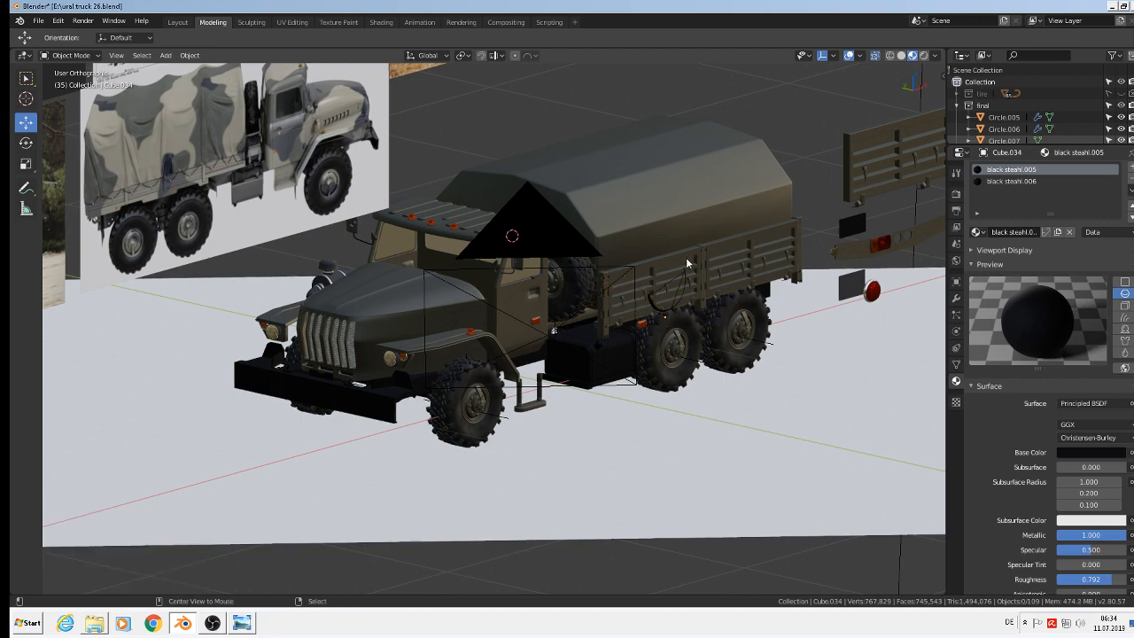
Examine the camouflaged truck's side-view reference photo and the other reference images for undercarriage and side details
{"action": "scroll", "coordinate": [176, 175], "scroll_direction": "up", "scroll_amount": 10}
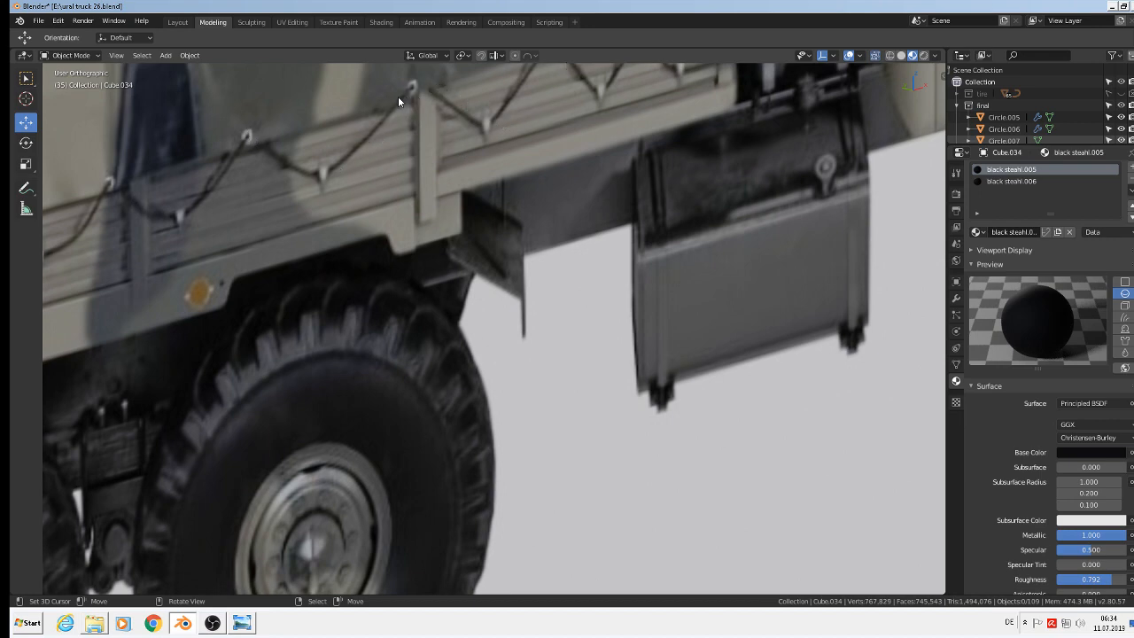
{"action": "scroll", "coordinate": [751, 398], "scroll_direction": "down", "scroll_amount": 7}
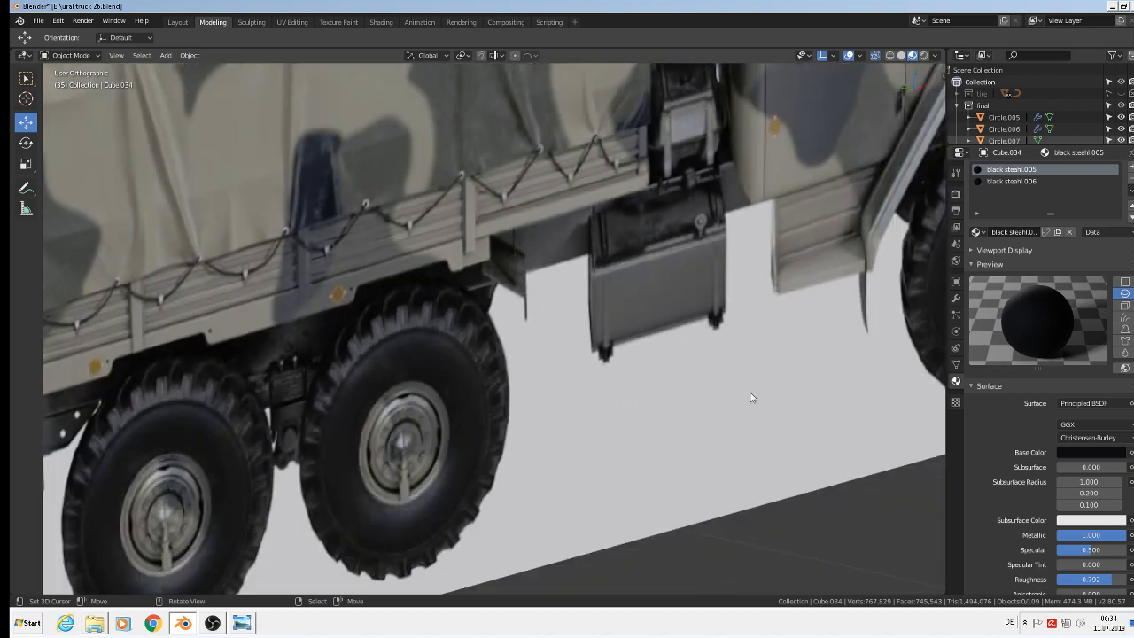
{"action": "scroll", "coordinate": [797, 416], "scroll_direction": "up", "scroll_amount": 2}
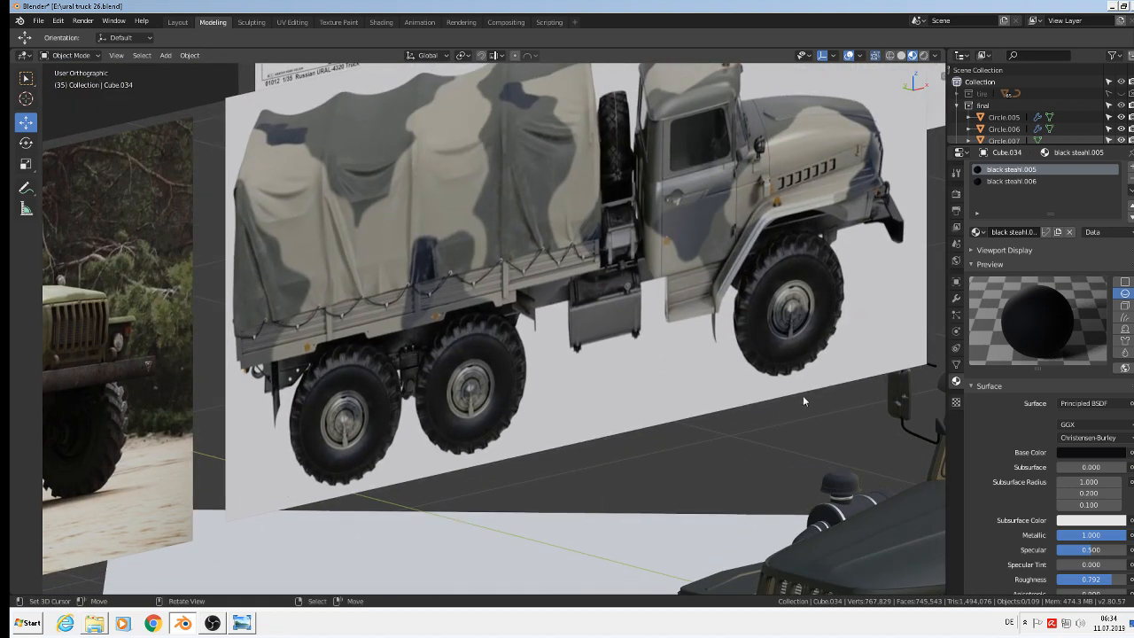
{"action": "key", "text": "KP_1"}
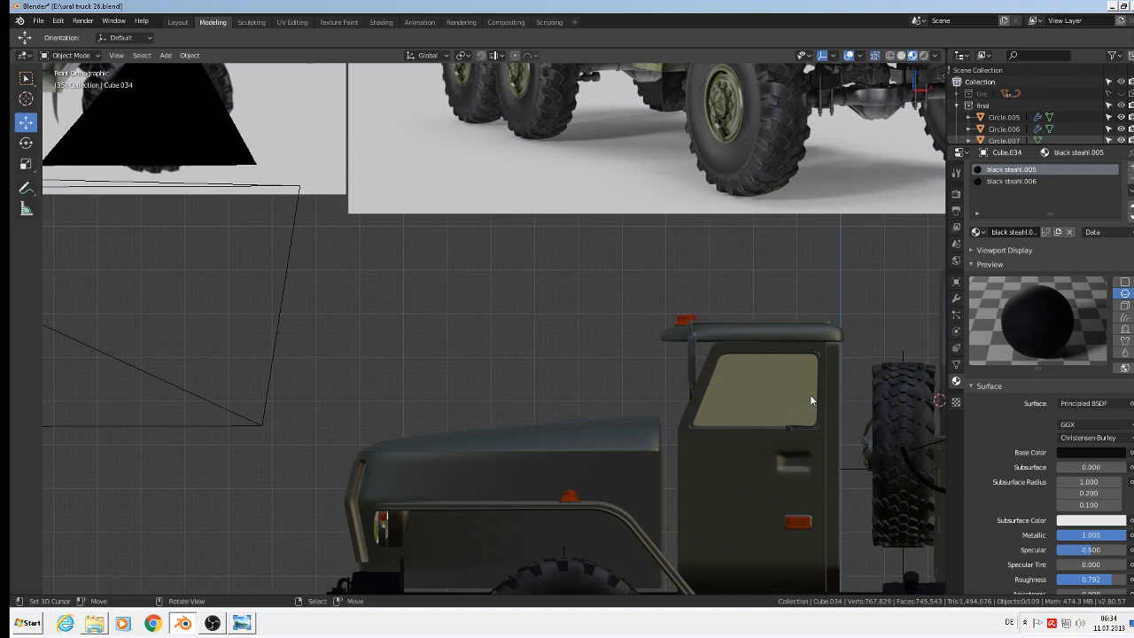
{"action": "scroll", "coordinate": [773, 469], "scroll_direction": "down", "scroll_amount": 6}
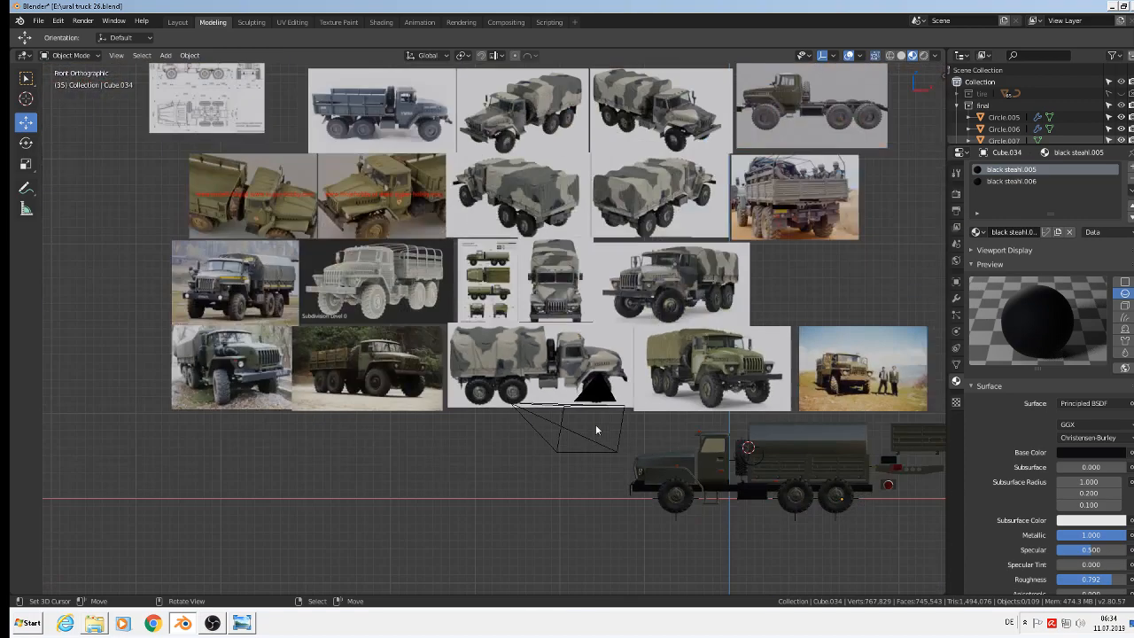
{"action": "middle_click_drag", "start_coordinate": [507, 354], "coordinate": [435, 347], "text": "shift"}
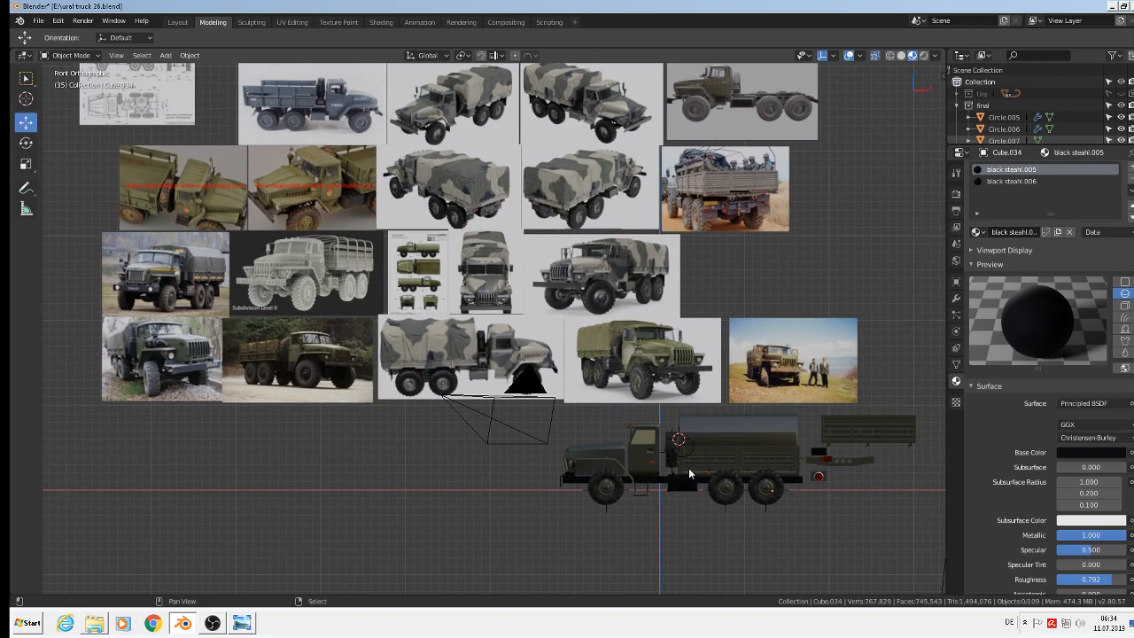
Raise the cargo bed's cover 0.4 m along Z so it clears the side panels
{"action": "scroll", "coordinate": [688, 467], "scroll_direction": "up", "scroll_amount": 4}
{"action": "left_click", "coordinate": [684, 375]}
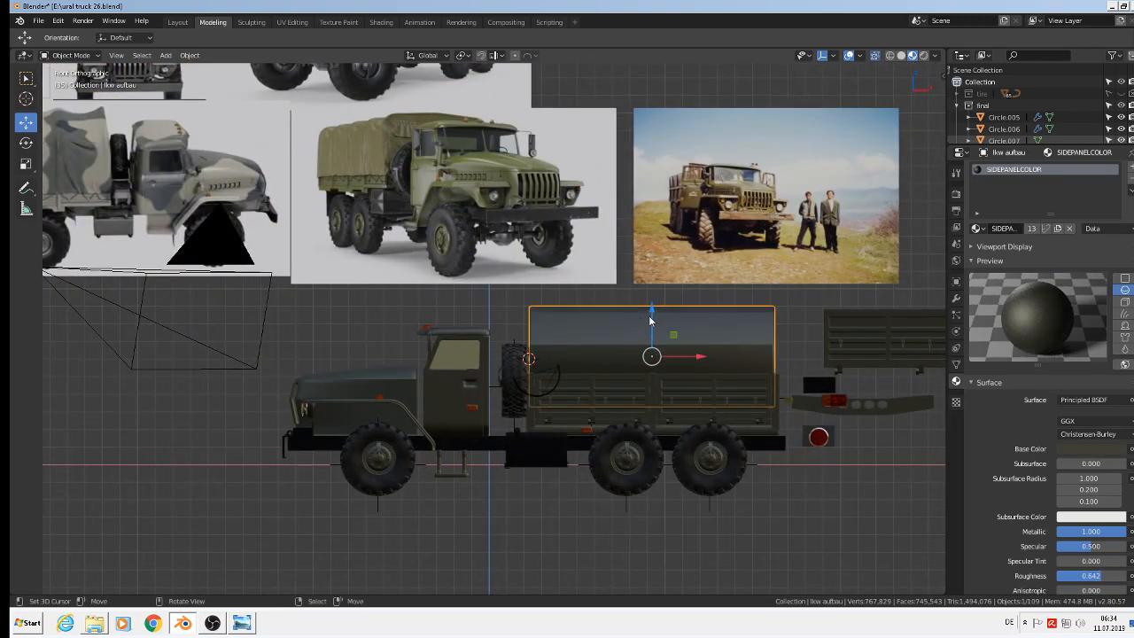
{"action": "left_click_drag", "start_coordinate": [651, 319], "coordinate": [653, 249]}
{"action": "scroll", "coordinate": [605, 409], "scroll_direction": "up", "scroll_amount": 3}
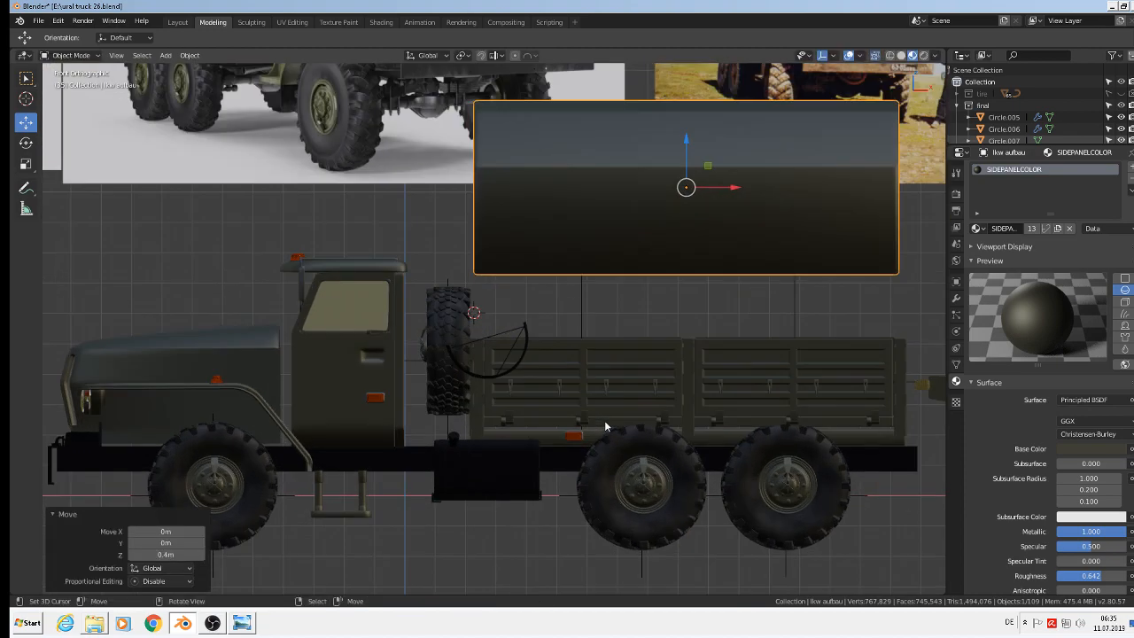
{"action": "scroll", "coordinate": [500, 377], "scroll_direction": "down", "scroll_amount": 2}
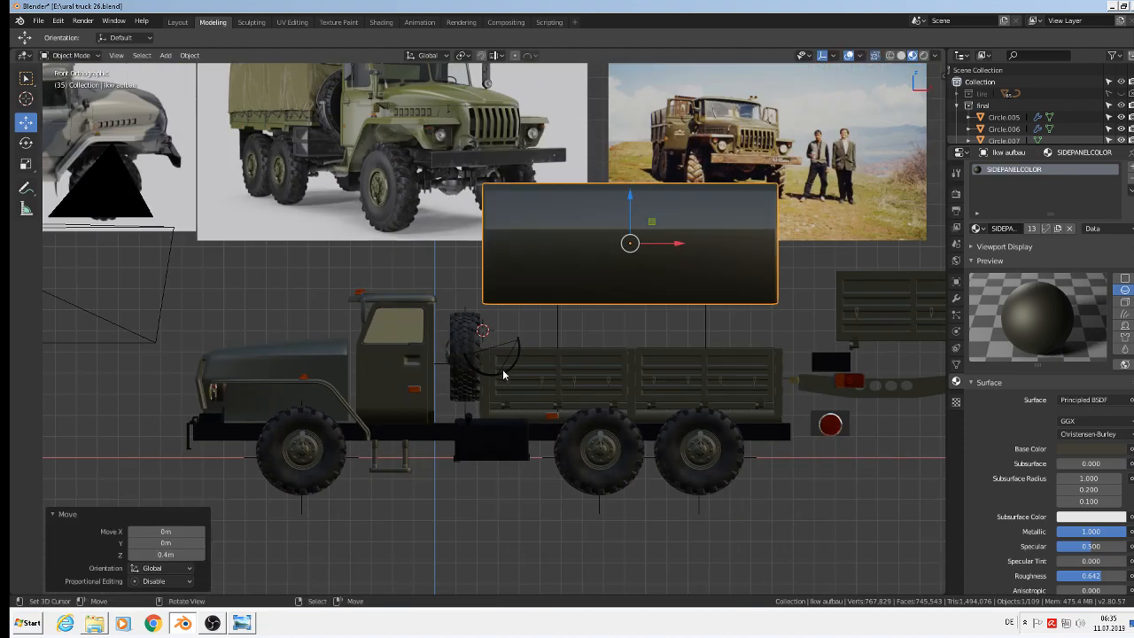
{"action": "scroll", "coordinate": [502, 375], "scroll_direction": "up", "scroll_amount": 2}
{"action": "middle_click_drag", "start_coordinate": [532, 322], "coordinate": [595, 374]}
{"action": "scroll", "coordinate": [596, 375], "scroll_direction": "down", "scroll_amount": 7}
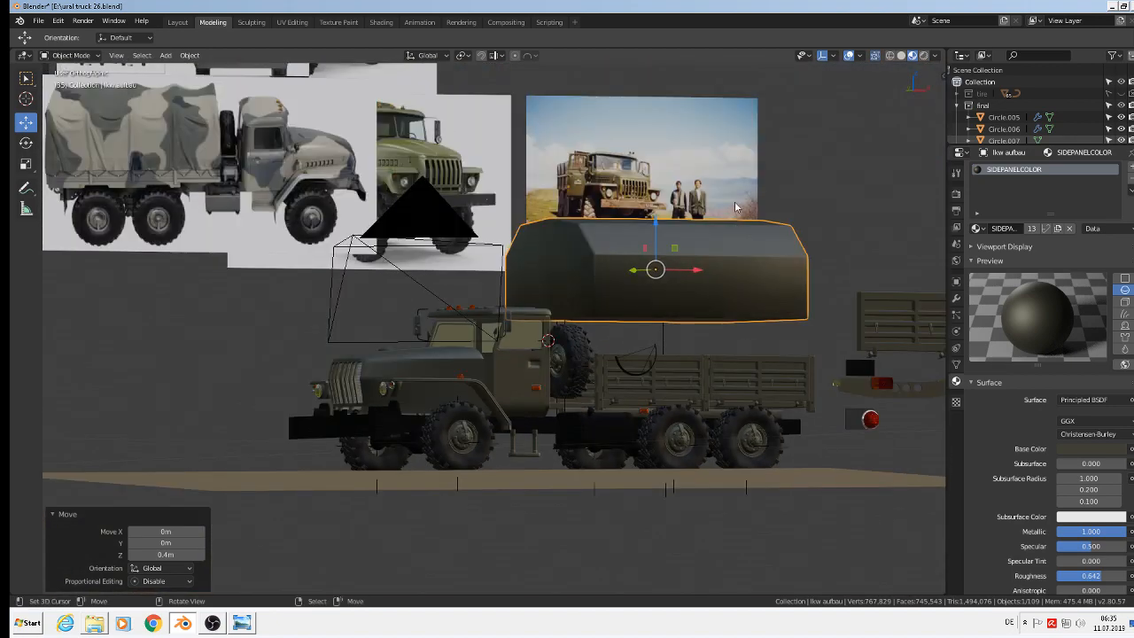
Move the cover 6.55 m up along Z and back down 5.88 m to hover above the truck
{"action": "left_click_drag", "start_coordinate": [682, 204], "coordinate": [681, 67]}
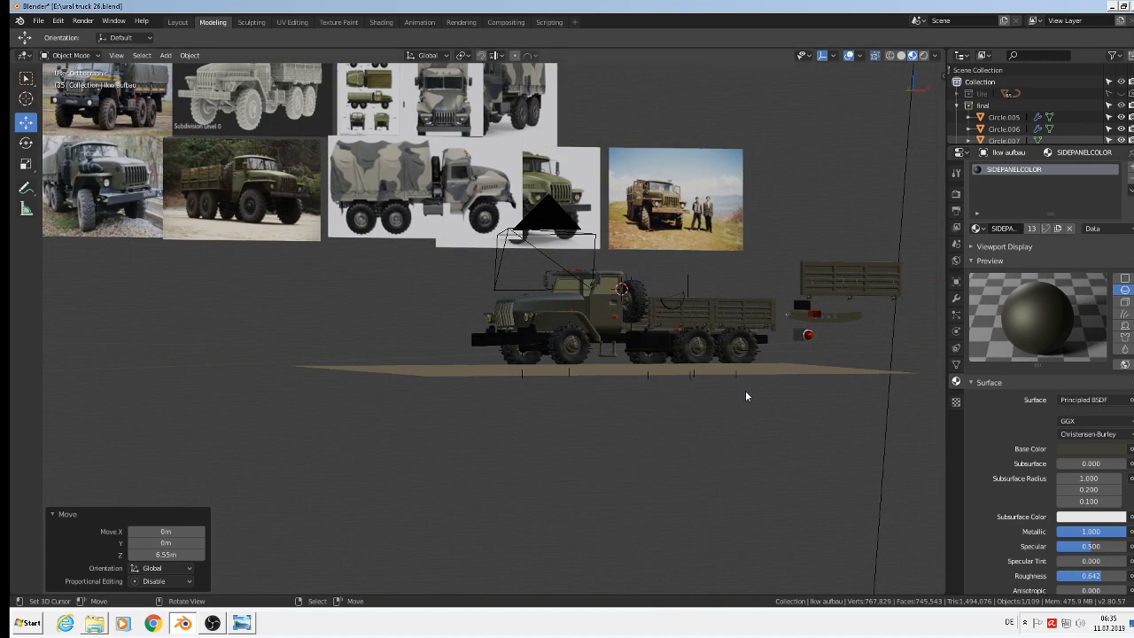
{"action": "middle_click_drag", "start_coordinate": [686, 261], "coordinate": [678, 286], "text": "shift"}
{"action": "scroll", "coordinate": [677, 396], "scroll_direction": "down", "scroll_amount": 6}
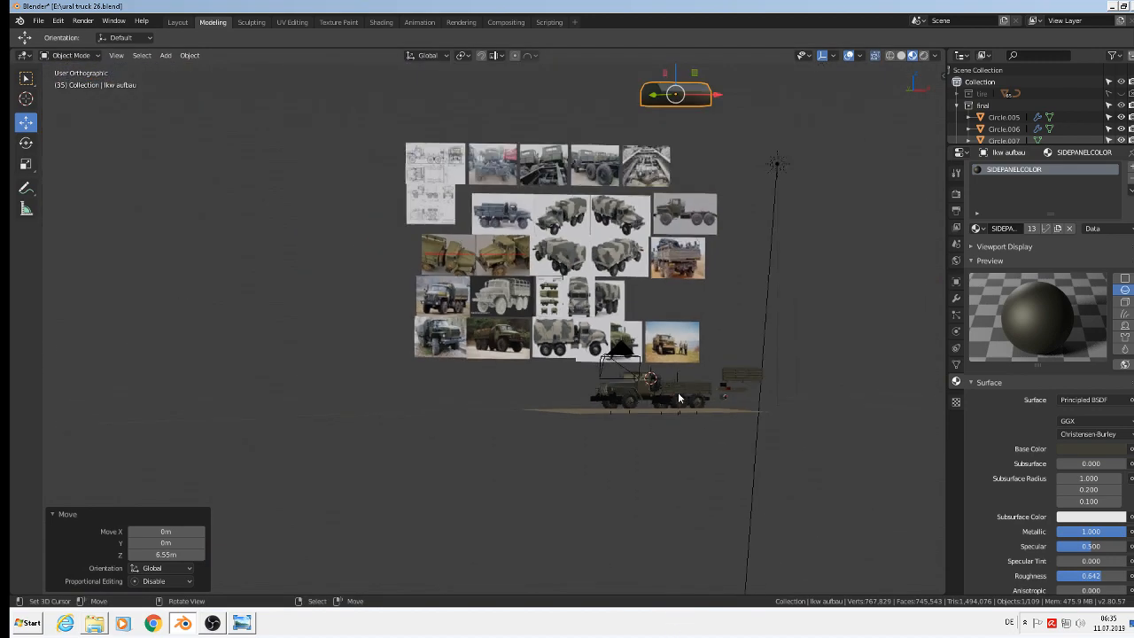
{"action": "left_click_drag", "start_coordinate": [678, 102], "coordinate": [678, 305]}
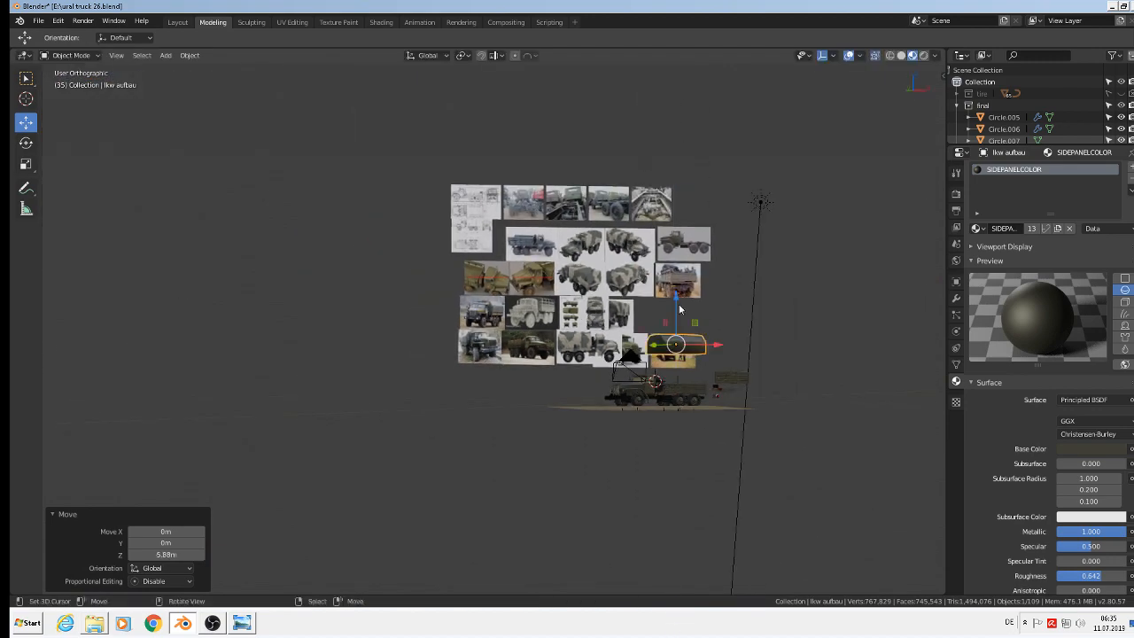
{"action": "scroll", "coordinate": [598, 299], "scroll_direction": "up", "scroll_amount": 8}
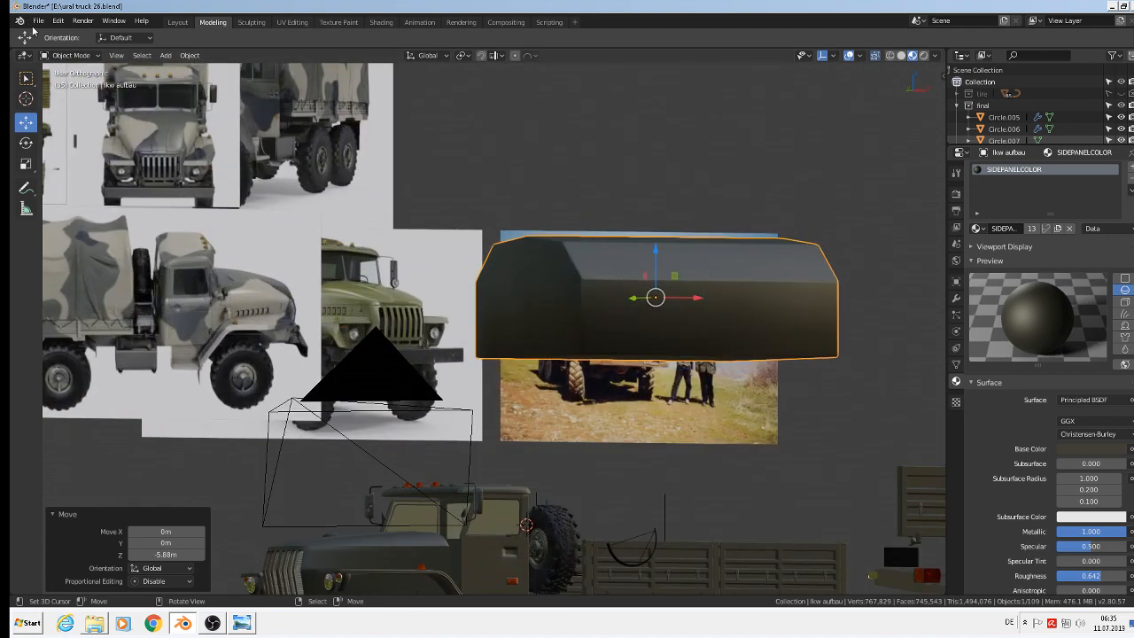
Save the scene as a new file named ural truck 27.blend
{"action": "left_click", "coordinate": [38, 20]}
{"action": "left_click", "coordinate": [68, 122]}
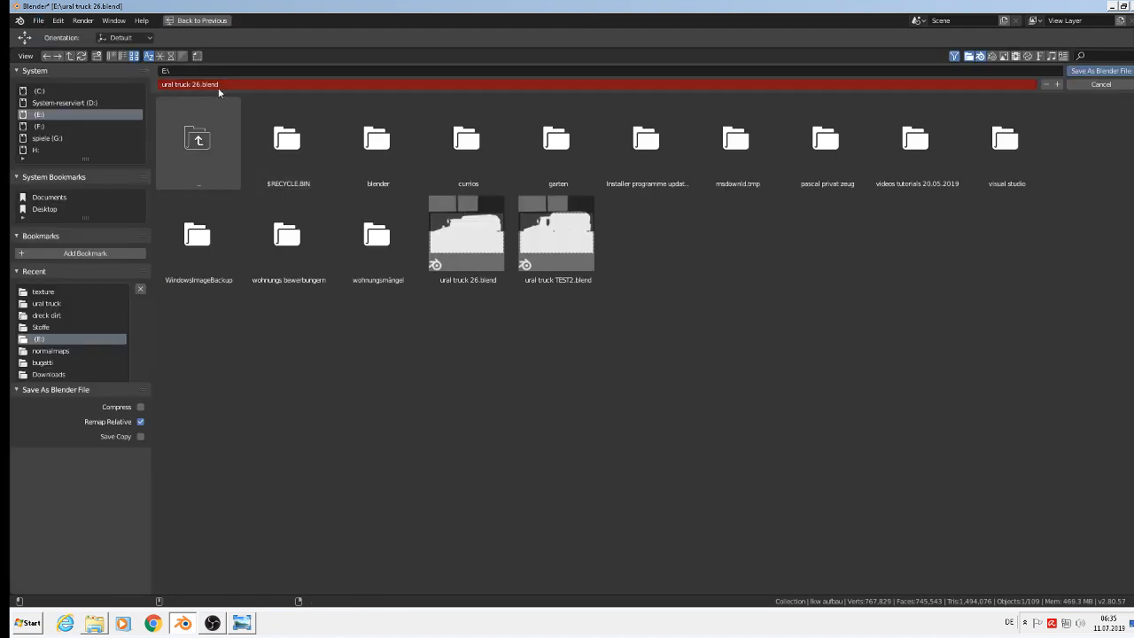
{"action": "left_click", "coordinate": [194, 85]}
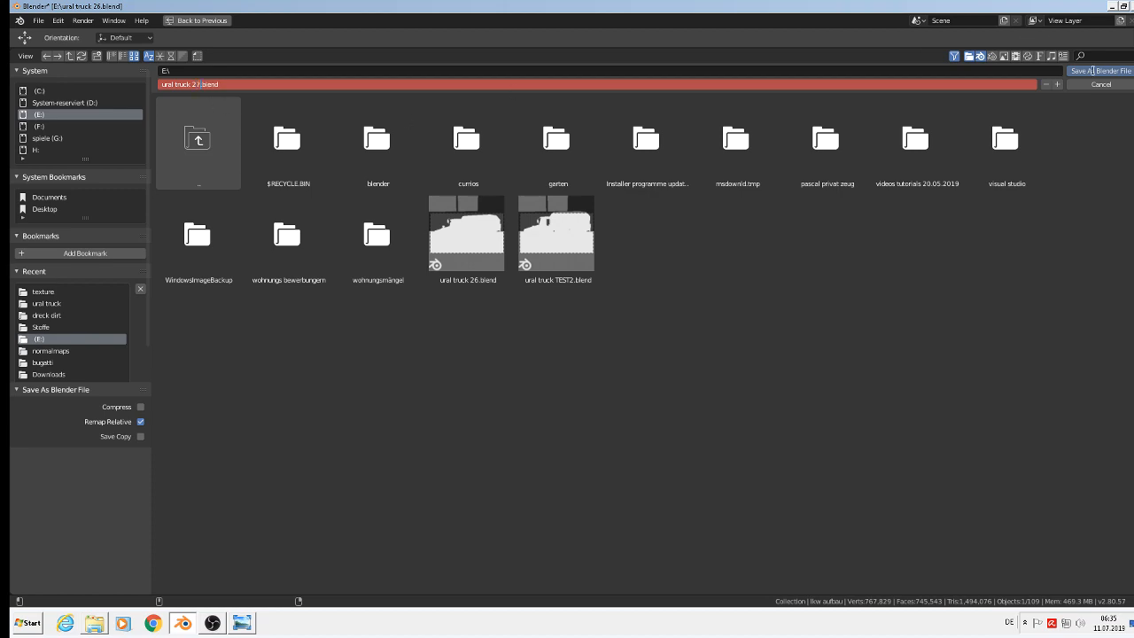
{"action": "left_click", "coordinate": [1094, 71]}
Edit the cover's mesh and delete the first lengthwise edge beside the central underside face, opening the bottom
{"action": "scroll", "coordinate": [655, 293], "scroll_direction": "up", "scroll_amount": 5}
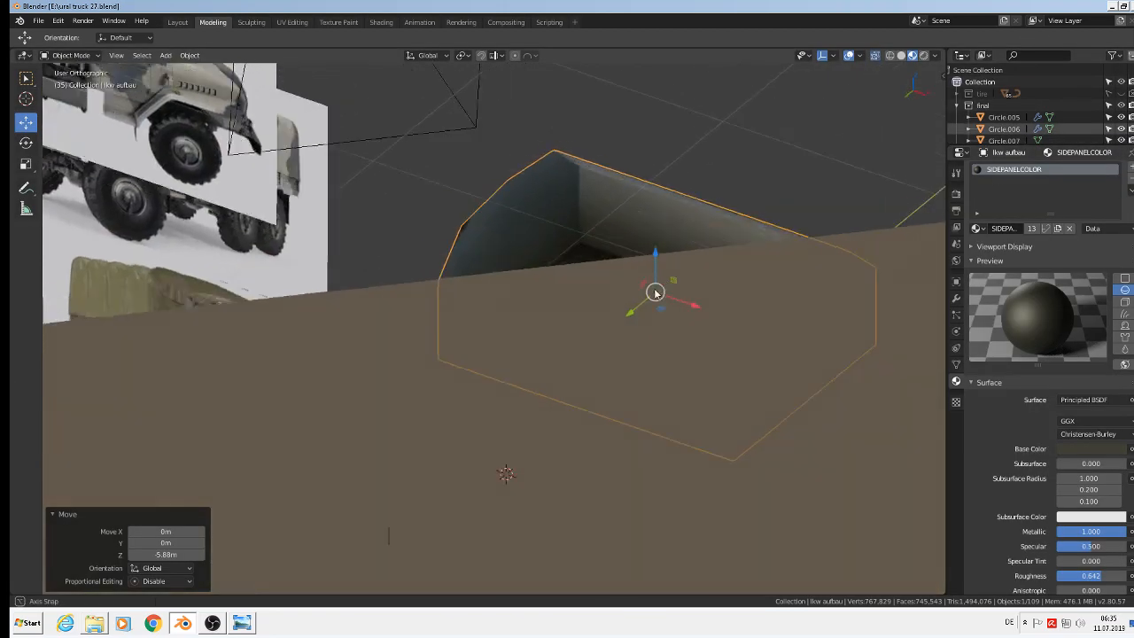
{"action": "middle_click_drag", "start_coordinate": [654, 292], "coordinate": [638, 318]}
{"action": "scroll", "coordinate": [624, 346], "scroll_direction": "up", "scroll_amount": 3}
{"action": "key", "text": "Tab"}
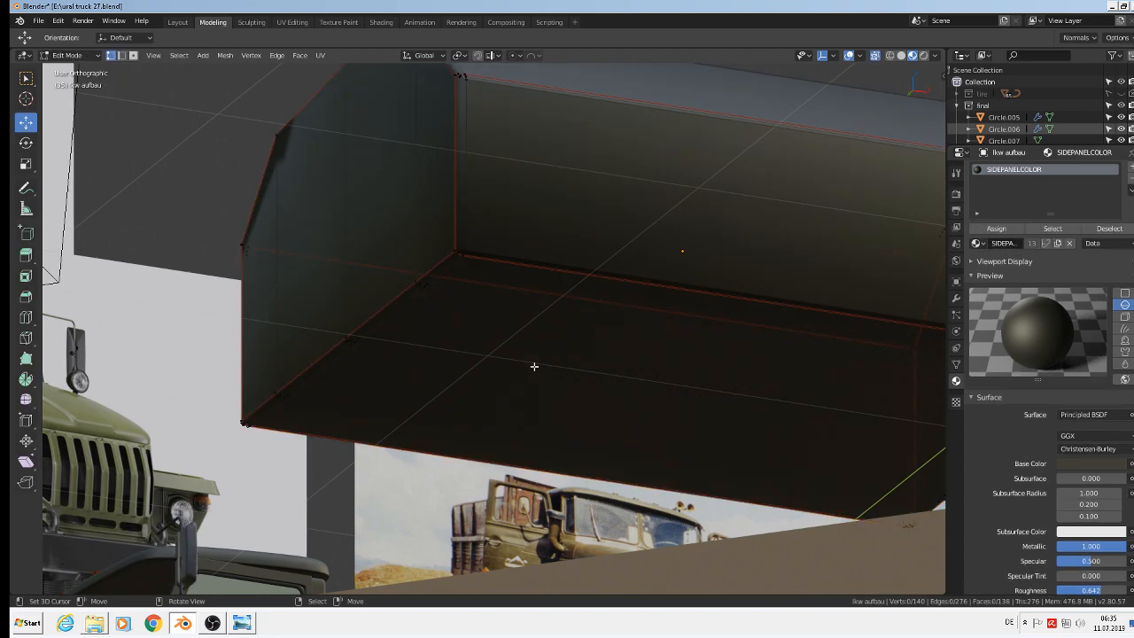
{"action": "scroll", "coordinate": [466, 369], "scroll_direction": "down", "scroll_amount": 3}
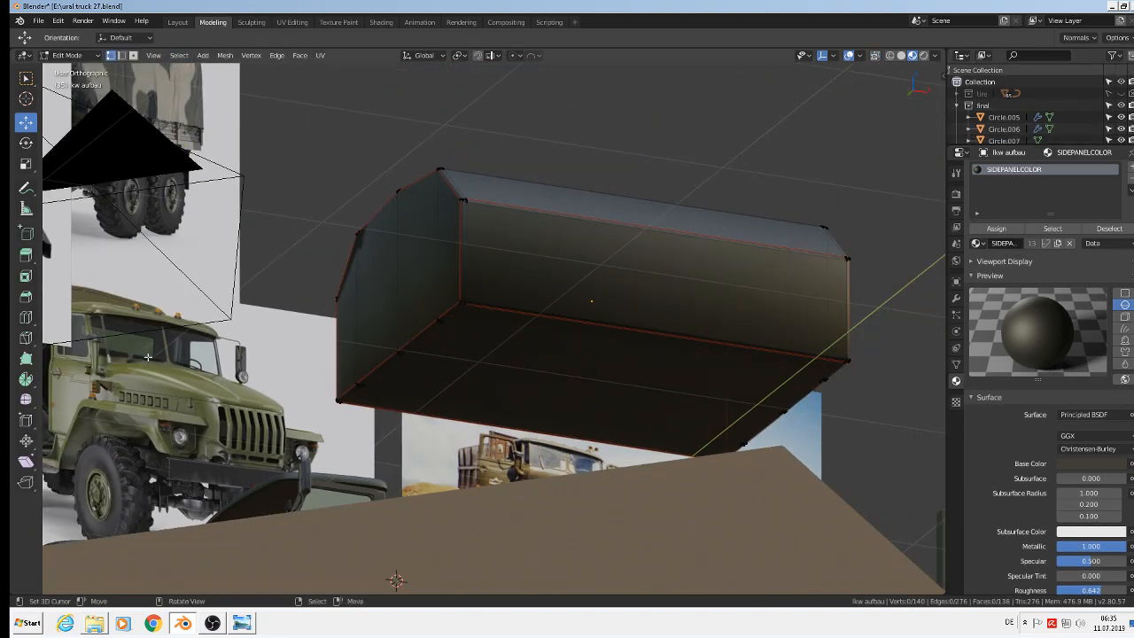
{"action": "left_click", "coordinate": [517, 371]}
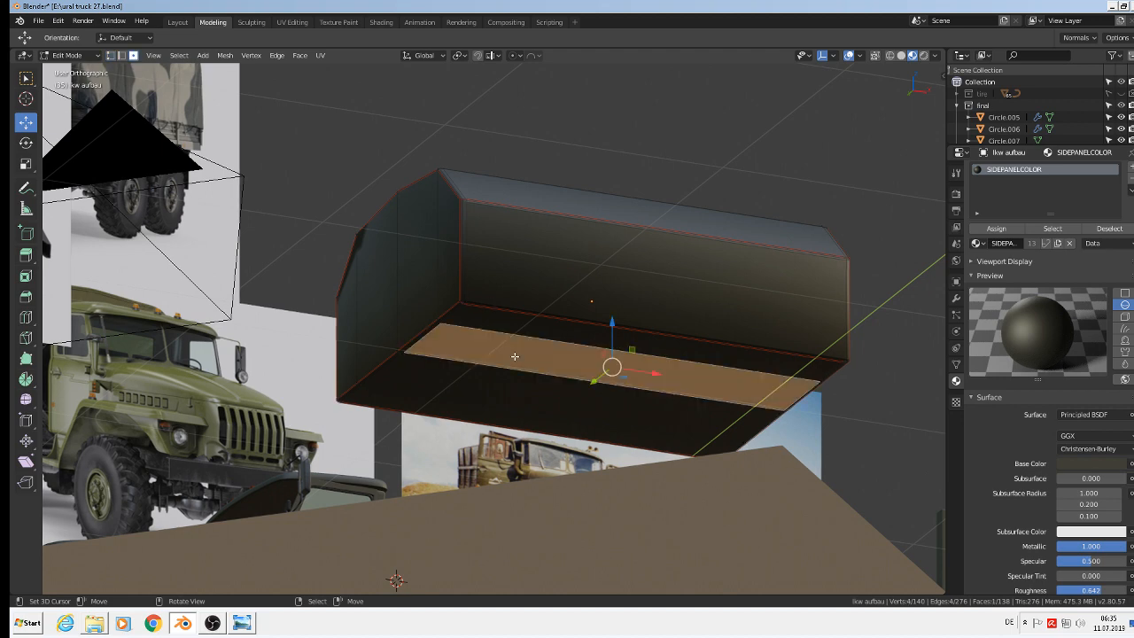
{"action": "scroll", "coordinate": [522, 360], "scroll_direction": "up", "scroll_amount": 4}
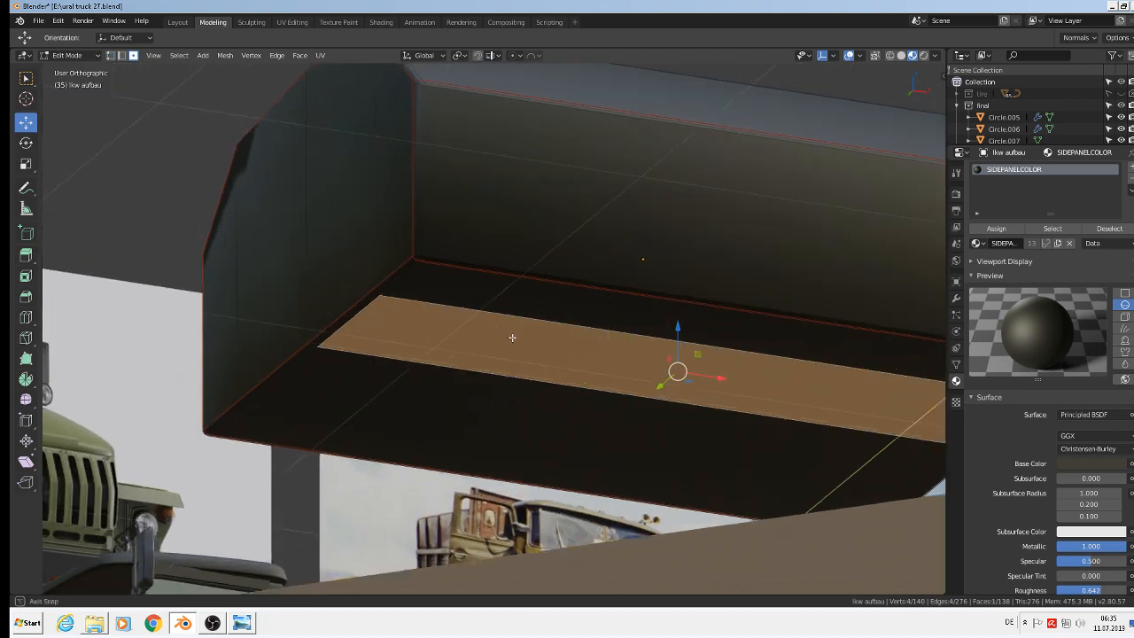
{"action": "middle_click_drag", "start_coordinate": [224, 392], "coordinate": [874, 445]}
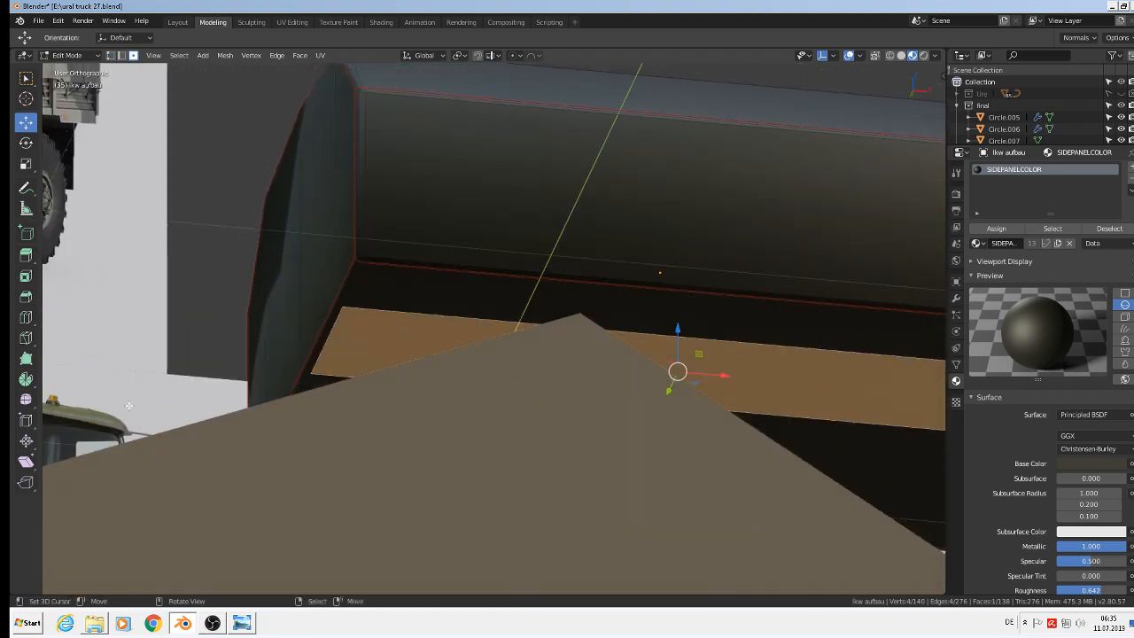
{"action": "middle_click_drag", "start_coordinate": [811, 396], "coordinate": [669, 355]}
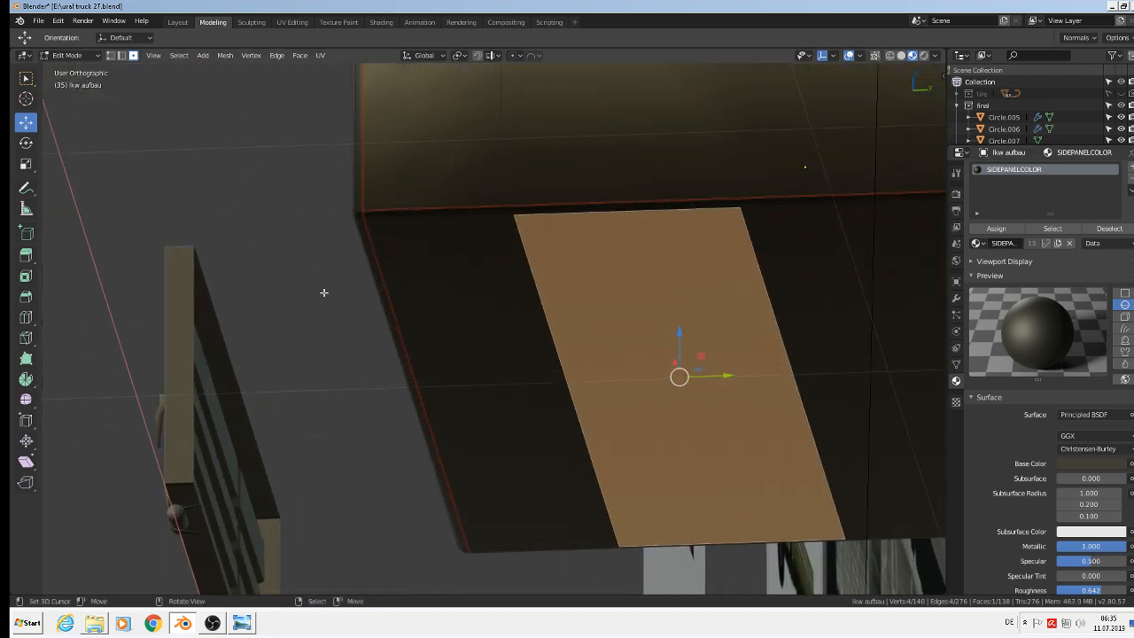
{"action": "scroll", "coordinate": [467, 267], "scroll_direction": "up", "scroll_amount": 3}
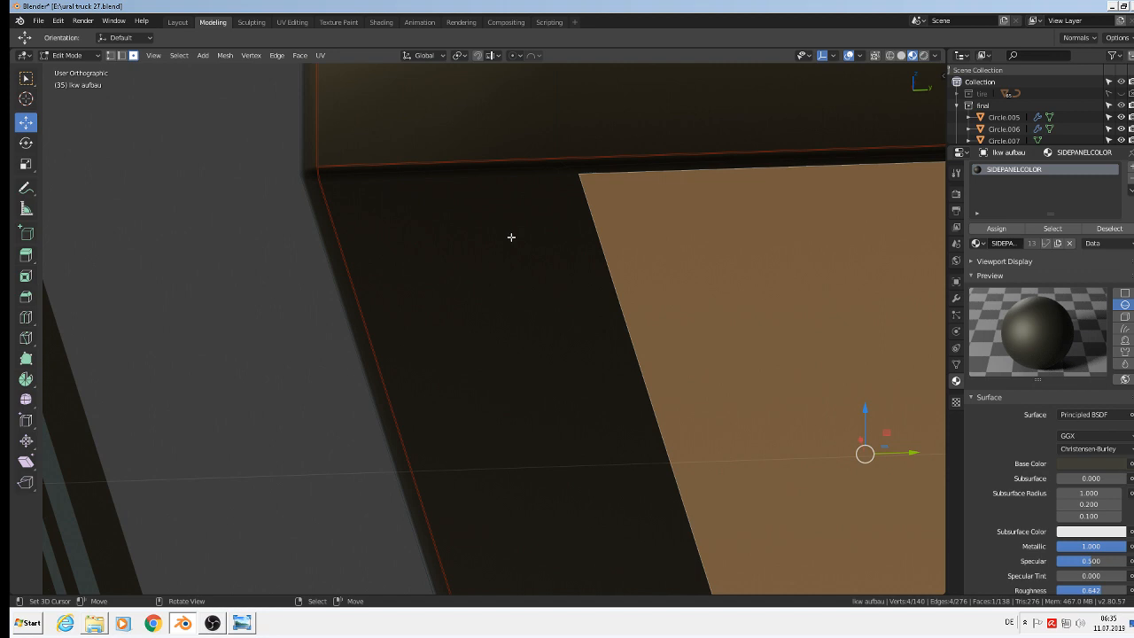
{"action": "left_click", "coordinate": [122, 56]}
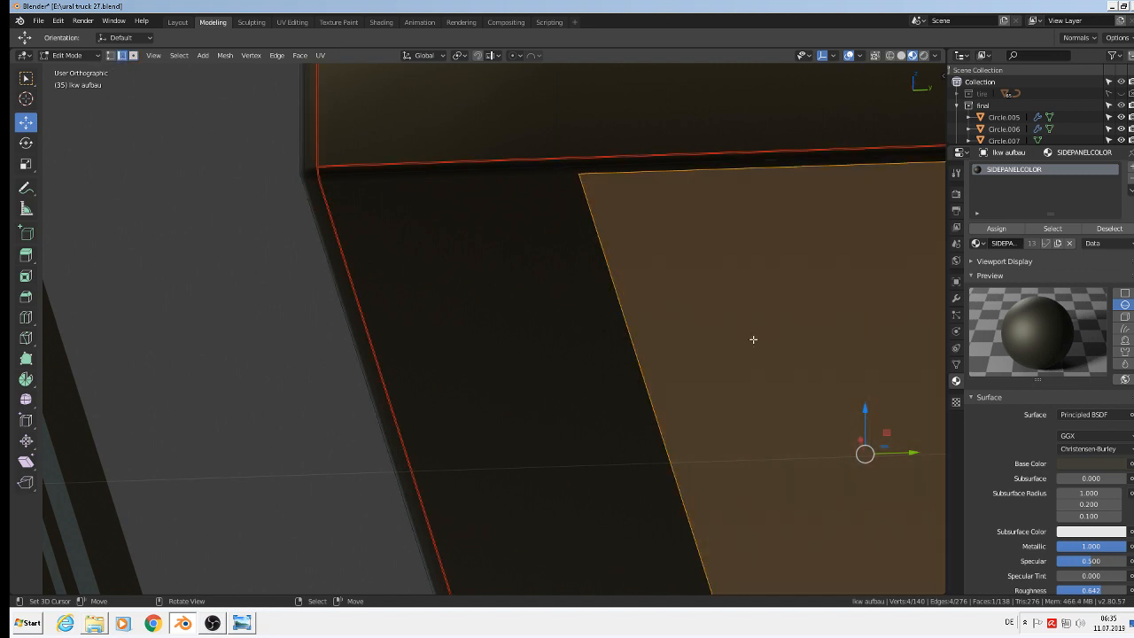
{"action": "left_click", "coordinate": [654, 298]}
{"action": "key", "text": "x"}
{"action": "left_click", "coordinate": [617, 295]}
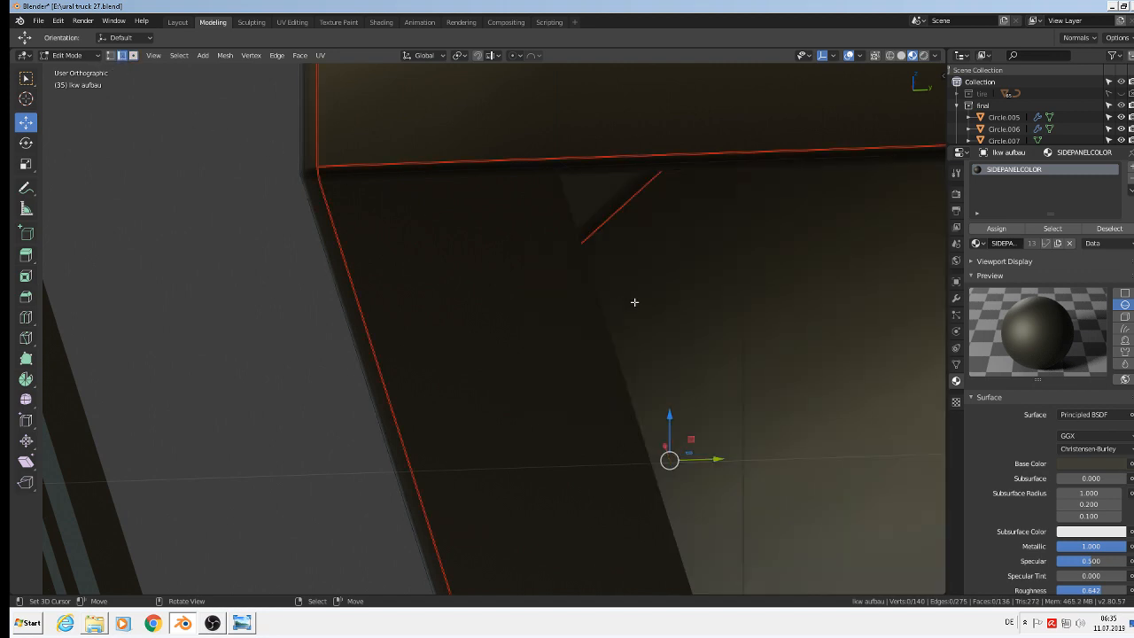
Delete two more lengthwise edges on the open side of the cover's underside
{"action": "scroll", "coordinate": [632, 304], "scroll_direction": "down", "scroll_amount": 3}
{"action": "left_click", "coordinate": [632, 389]}
{"action": "key", "text": "x"}
{"action": "left_click", "coordinate": [627, 382]}
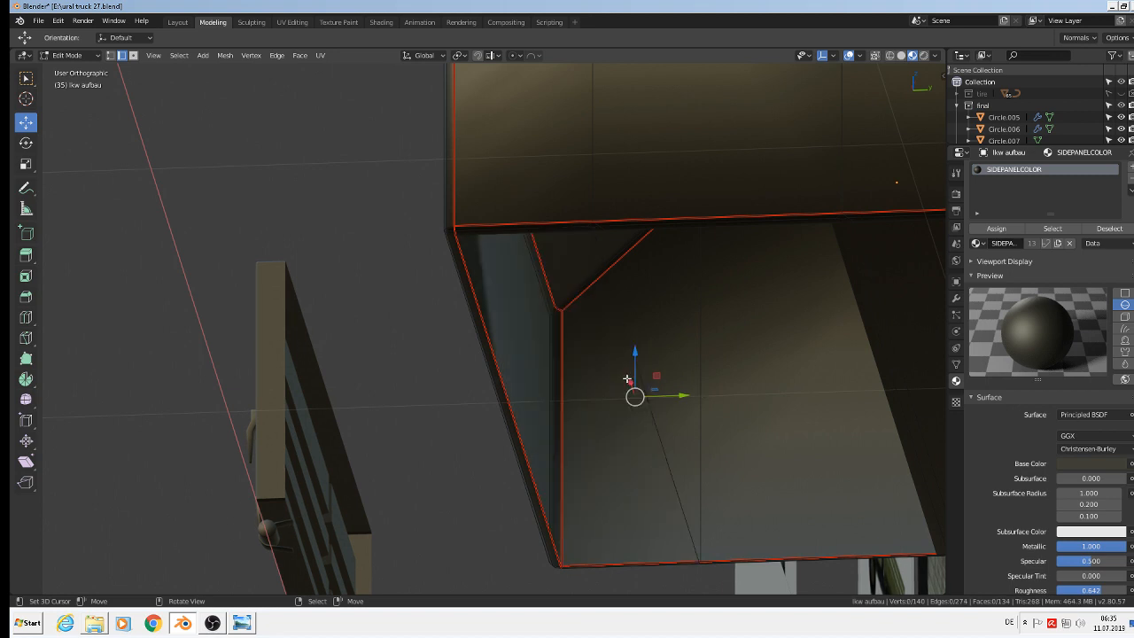
{"action": "scroll", "coordinate": [638, 408], "scroll_direction": "up", "scroll_amount": 3}
{"action": "left_click", "coordinate": [656, 443]}
{"action": "key", "text": "x"}
{"action": "left_click", "coordinate": [653, 440]}
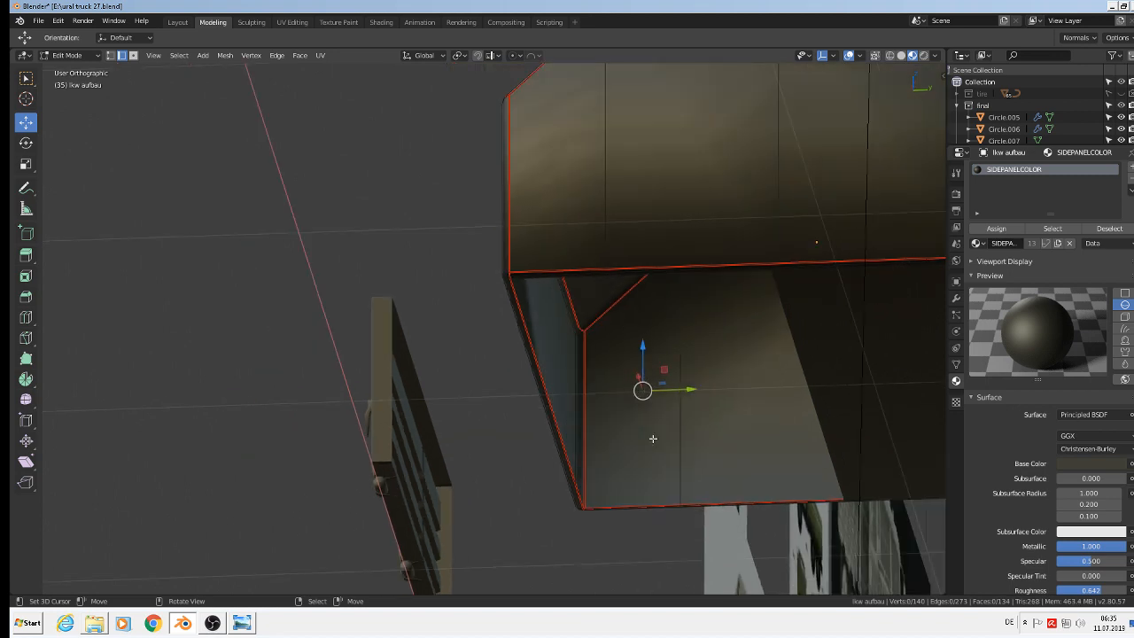
Delete the three closely spaced lengthwise edges bordering the remaining part of the cover's underside
{"action": "middle_click_drag", "start_coordinate": [784, 392], "coordinate": [779, 390], "text": "shift"}
{"action": "left_click", "coordinate": [808, 416]}
{"action": "key", "text": "c"}
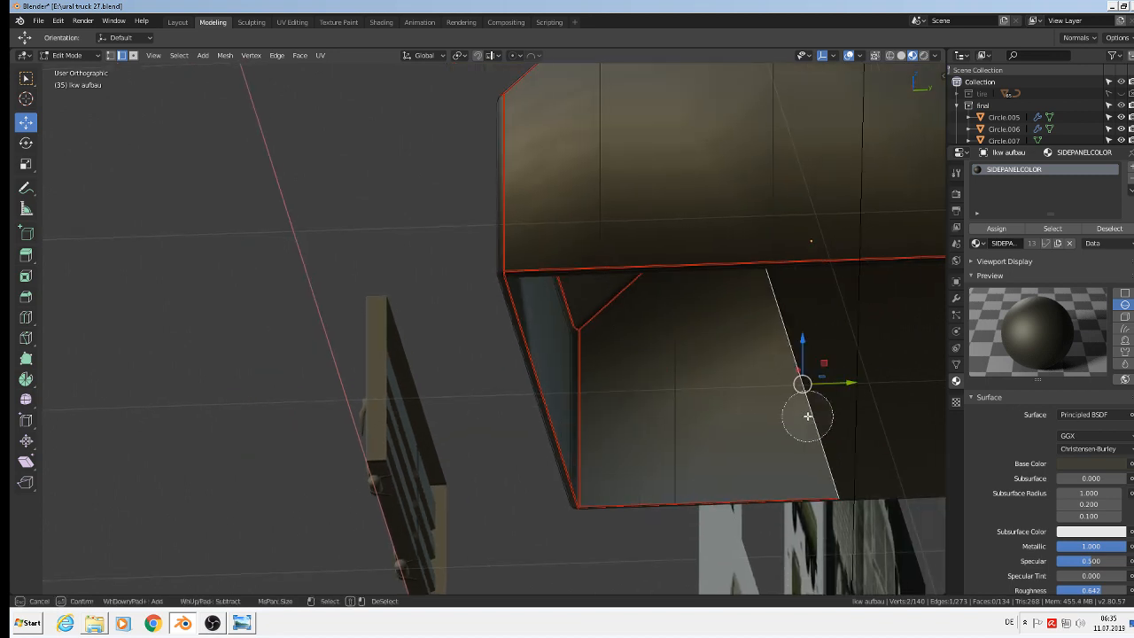
{"action": "key", "text": "Escape"}
{"action": "key", "text": "x"}
{"action": "left_click", "coordinate": [809, 415]}
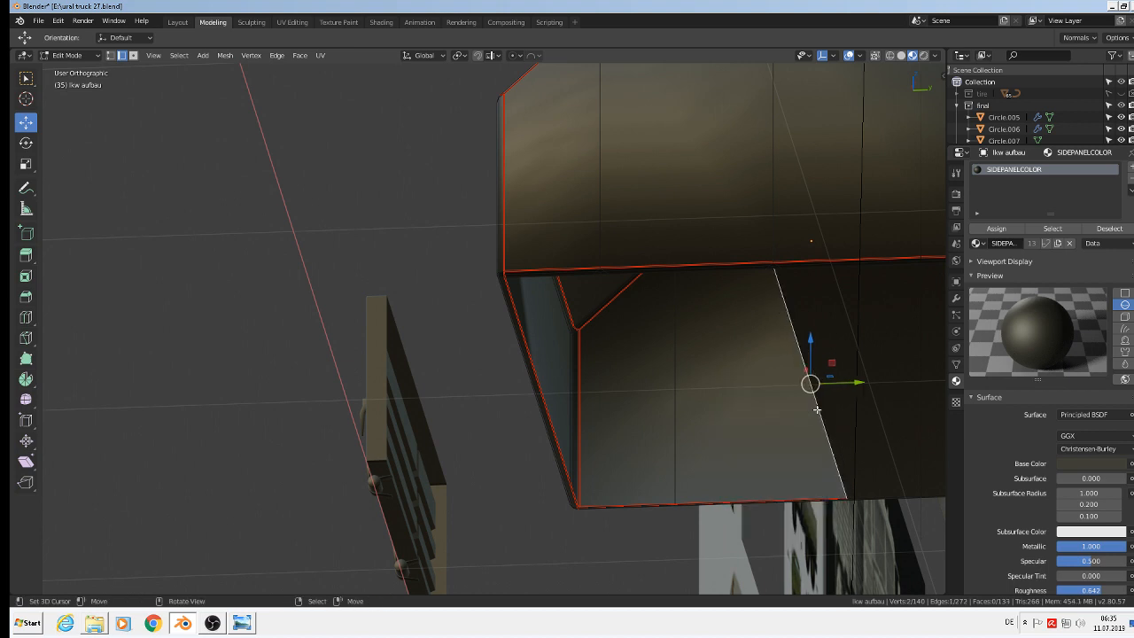
{"action": "left_click", "coordinate": [826, 405], "text": "shift"}
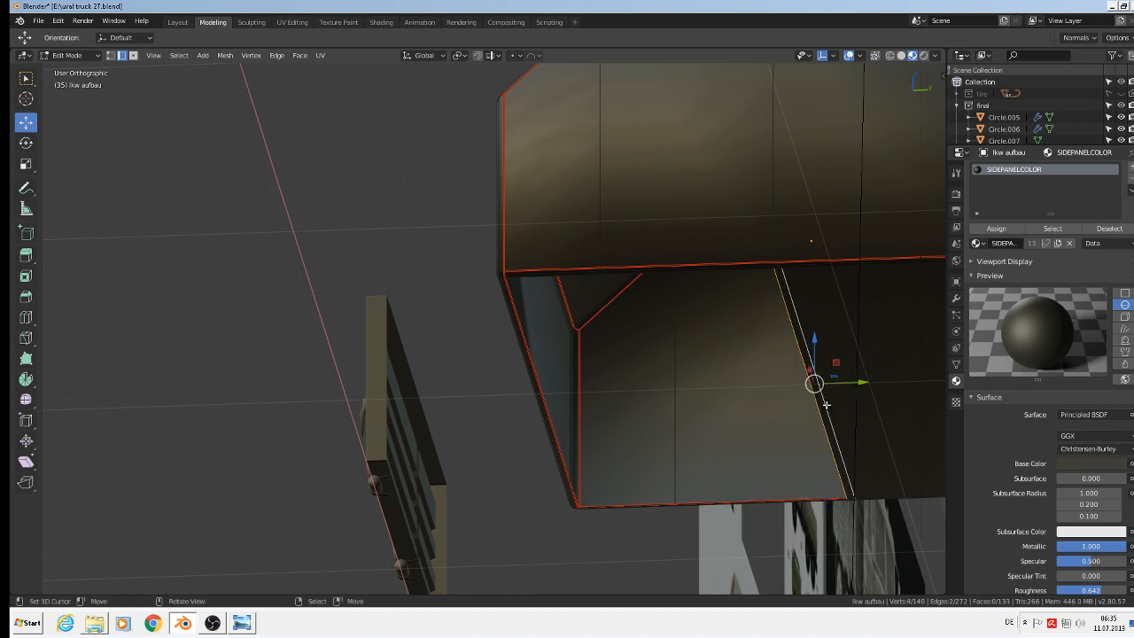
{"action": "key", "text": "x"}
{"action": "left_click", "coordinate": [825, 404]}
{"action": "scroll", "coordinate": [826, 404], "scroll_direction": "down", "scroll_amount": 5}
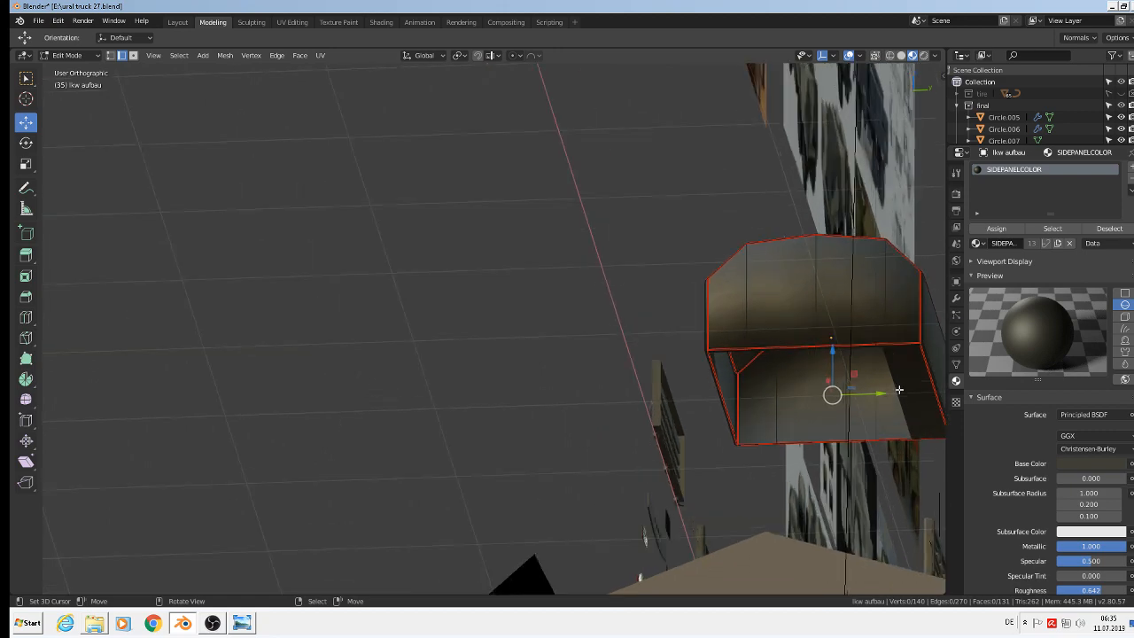
Delete the three lengthwise edges bordering the last closed strip of the cover's underside, and return to object mode
{"action": "middle_click_drag", "start_coordinate": [899, 390], "coordinate": [929, 392]}
{"action": "scroll", "coordinate": [911, 407], "scroll_direction": "up", "scroll_amount": 4}
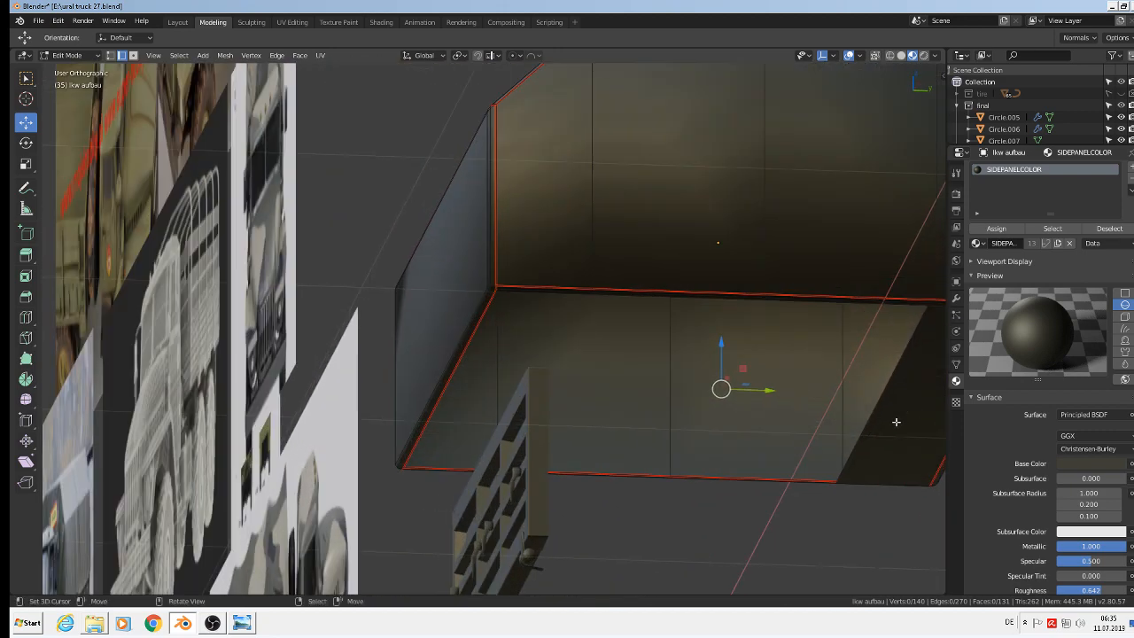
{"action": "left_click", "coordinate": [893, 395]}
{"action": "left_click", "coordinate": [887, 399], "text": "shift"}
{"action": "left_click", "coordinate": [884, 403], "text": "shift"}
{"action": "key", "text": "x"}
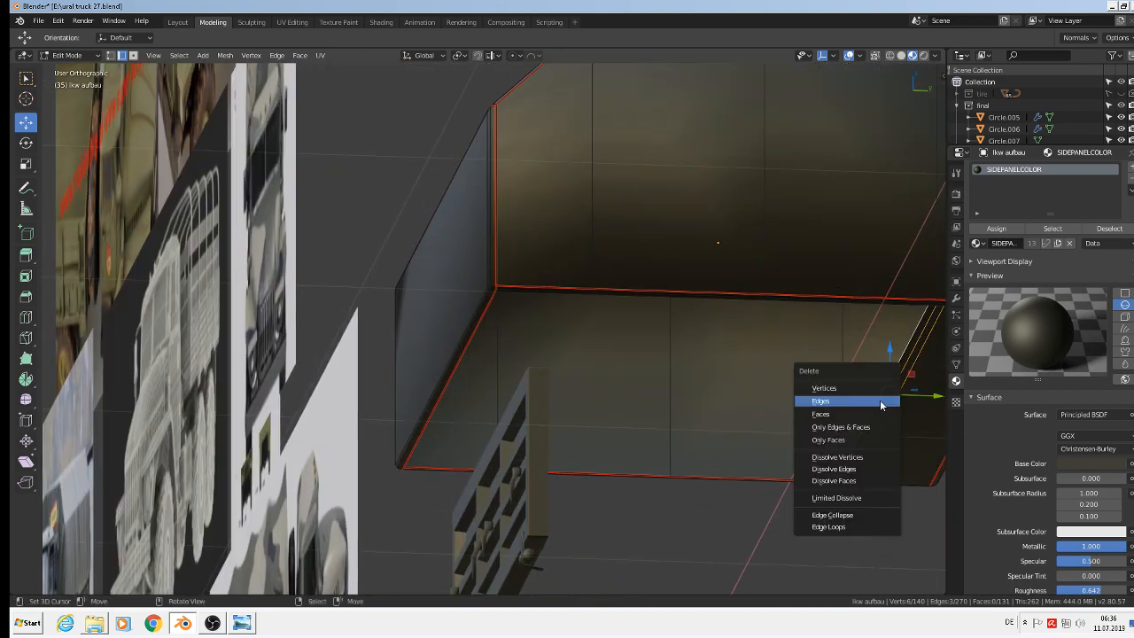
{"action": "left_click", "coordinate": [881, 405]}
{"action": "scroll", "coordinate": [879, 404], "scroll_direction": "down", "scroll_amount": 4}
{"action": "middle_click_drag", "start_coordinate": [879, 404], "coordinate": [486, 466]}
{"action": "middle_click_drag", "start_coordinate": [836, 462], "coordinate": [918, 477]}
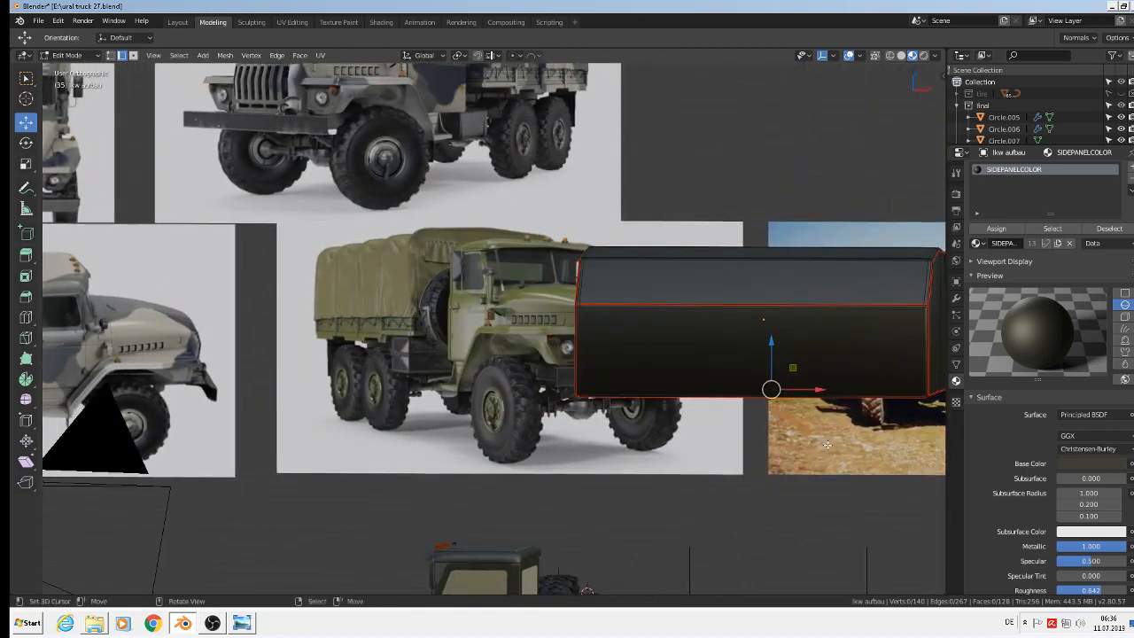
{"action": "key", "text": "Tab"}
{"action": "scroll", "coordinate": [806, 472], "scroll_direction": "down", "scroll_amount": 5}
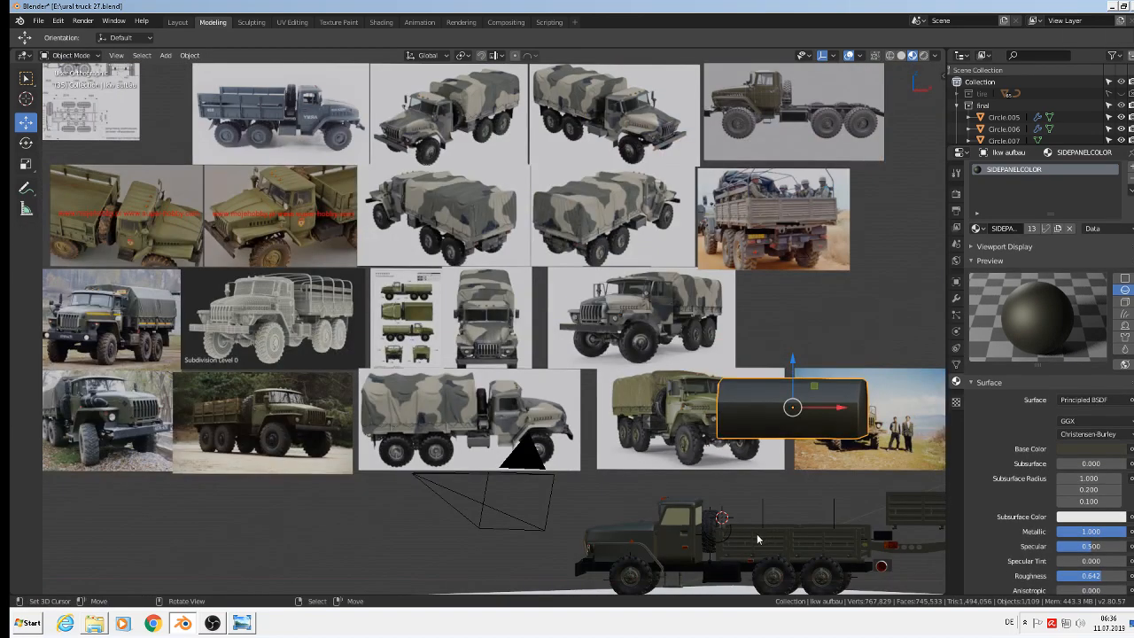
Rotate the detached panel behind the truck 90° about the global Z axis so it faces across the bed
{"action": "key", "text": "KP_0"}
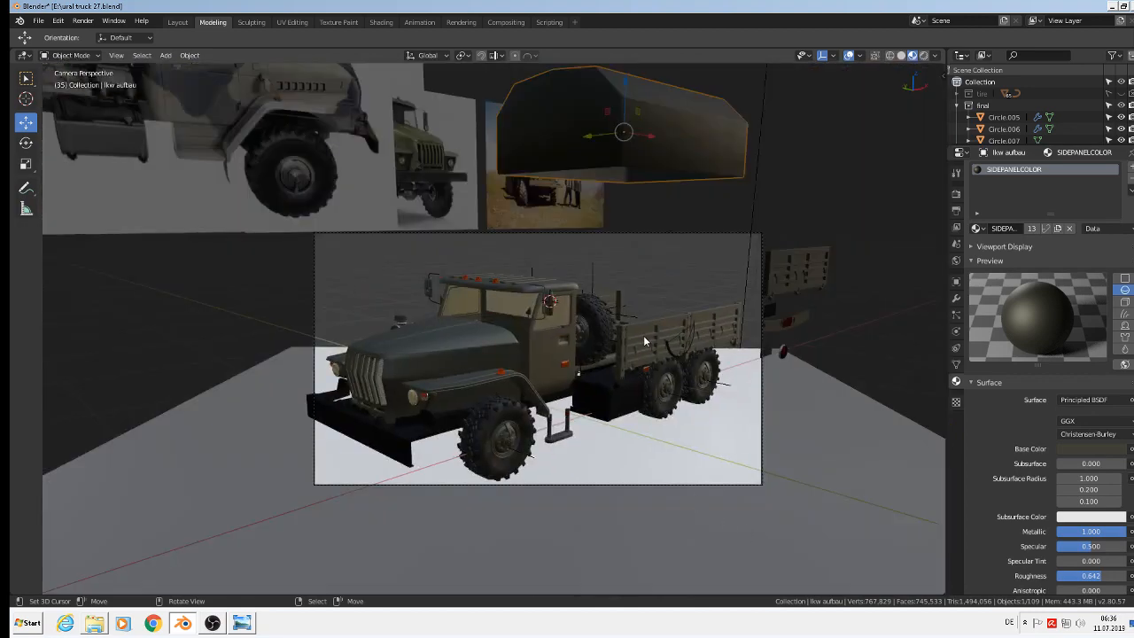
{"action": "key", "text": "KP_1"}
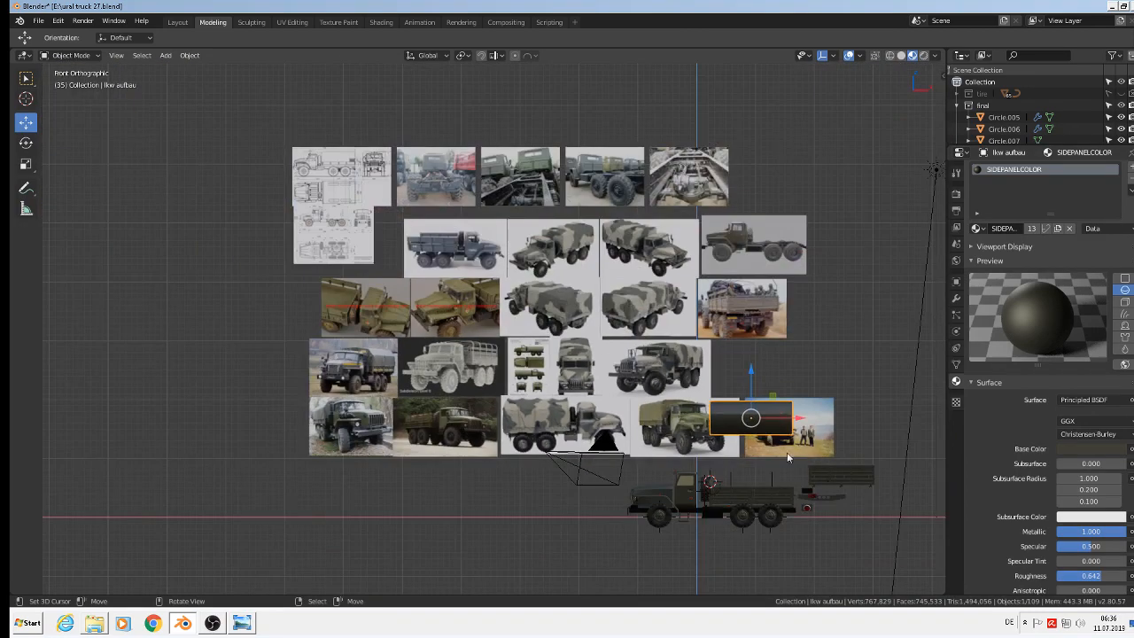
{"action": "scroll", "coordinate": [786, 451], "scroll_direction": "up", "scroll_amount": 7}
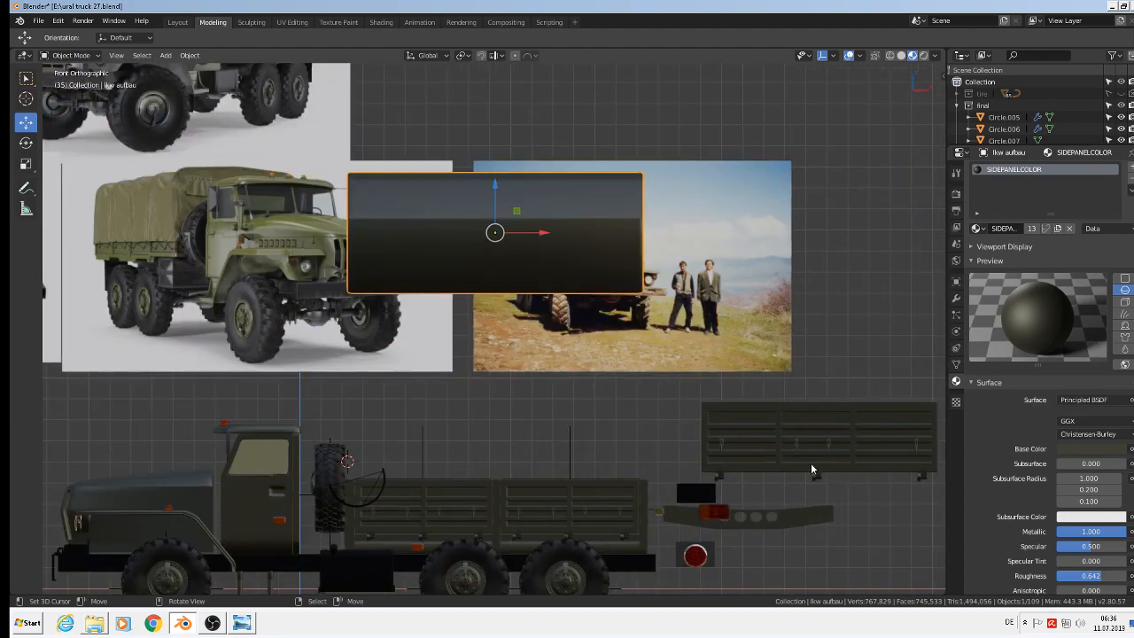
{"action": "left_click", "coordinate": [810, 469]}
{"action": "middle_click_drag", "start_coordinate": [811, 472], "coordinate": [797, 520]}
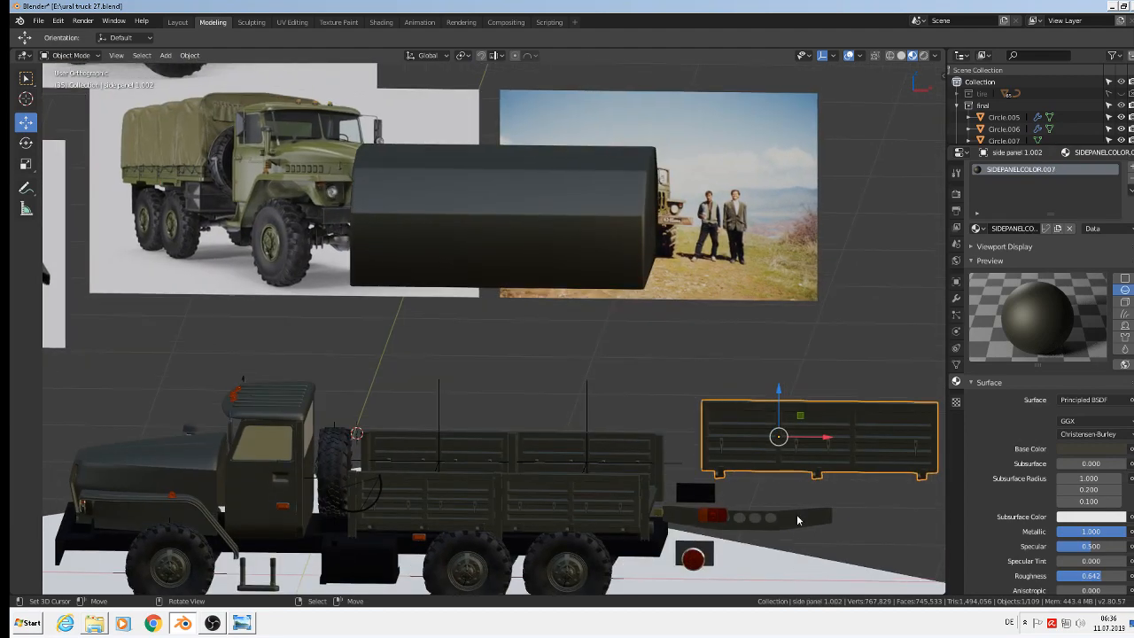
{"action": "key", "text": "r"}
{"action": "key", "text": "z"}
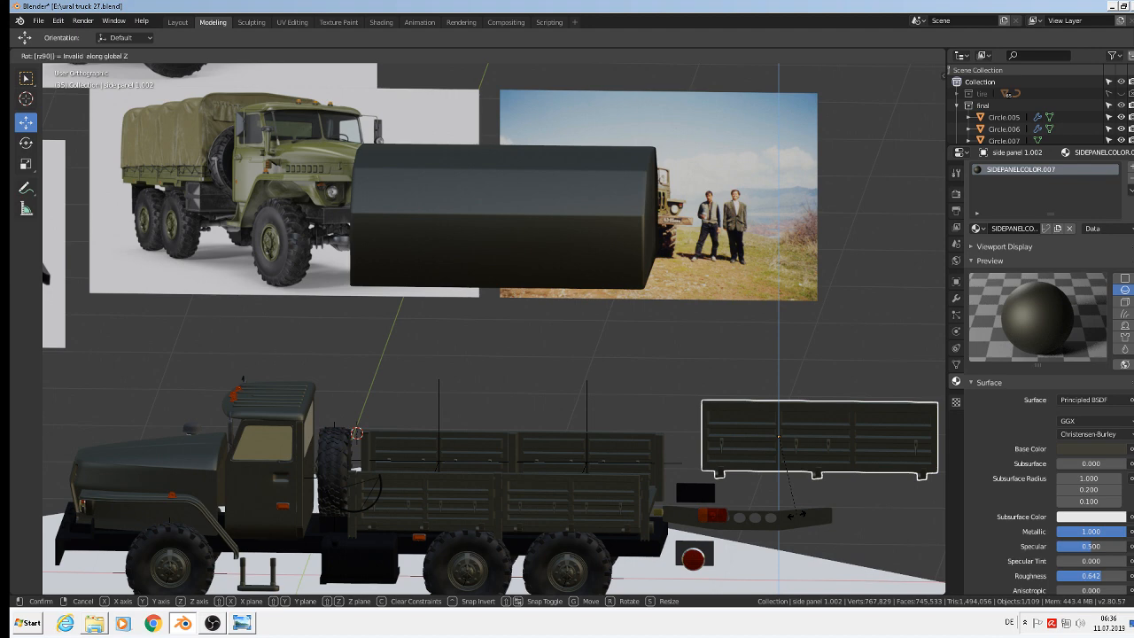
{"action": "key", "text": "Escape"}
{"action": "type", "text": "rz90"}
{"action": "key", "text": "Return"}
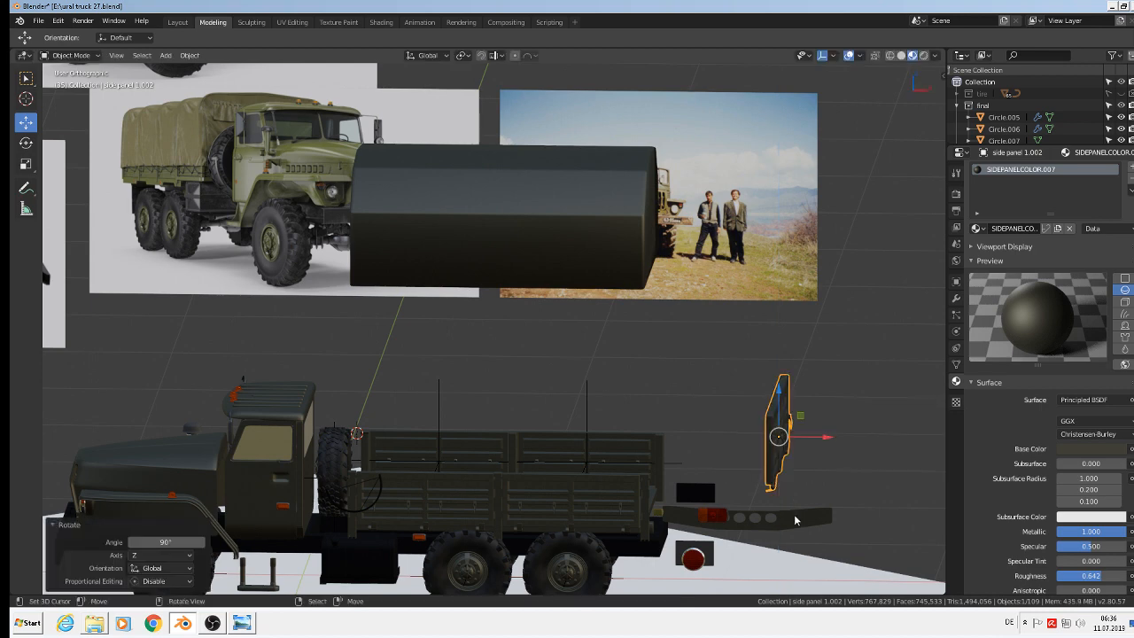
Move the rotated panel to the bed's rear end, about -0.63 m along X and 0.428 m along Y
{"action": "key", "text": "KP_7"}
{"action": "scroll", "coordinate": [868, 463], "scroll_direction": "up", "scroll_amount": 3}
{"action": "key", "text": "g"}
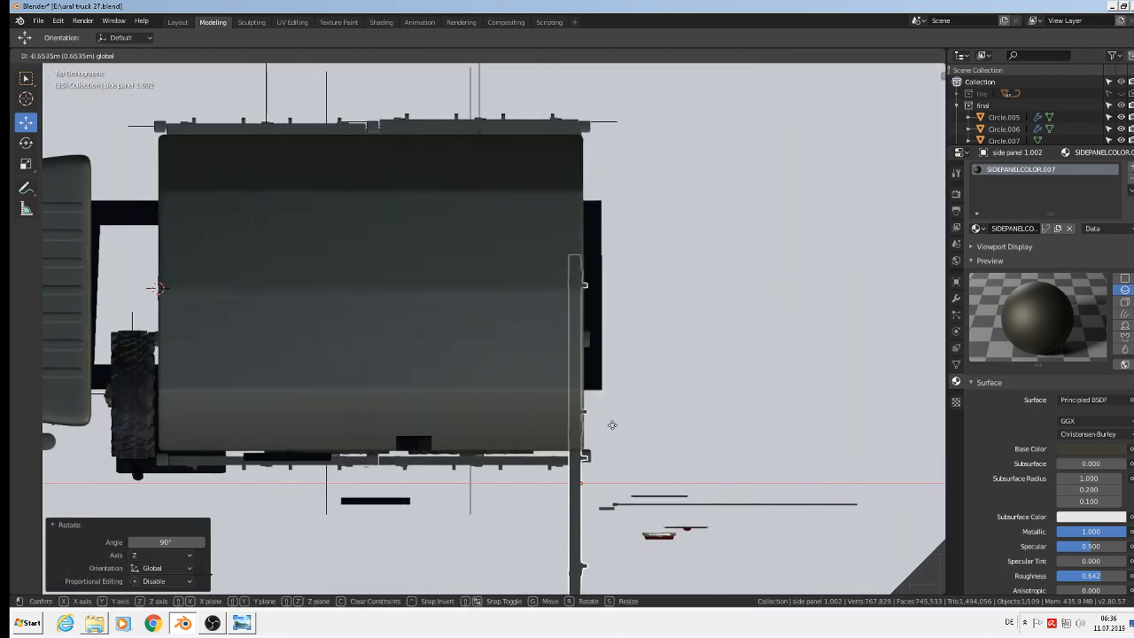
{"action": "left_click", "coordinate": [616, 426]}
{"action": "key", "text": "g"}
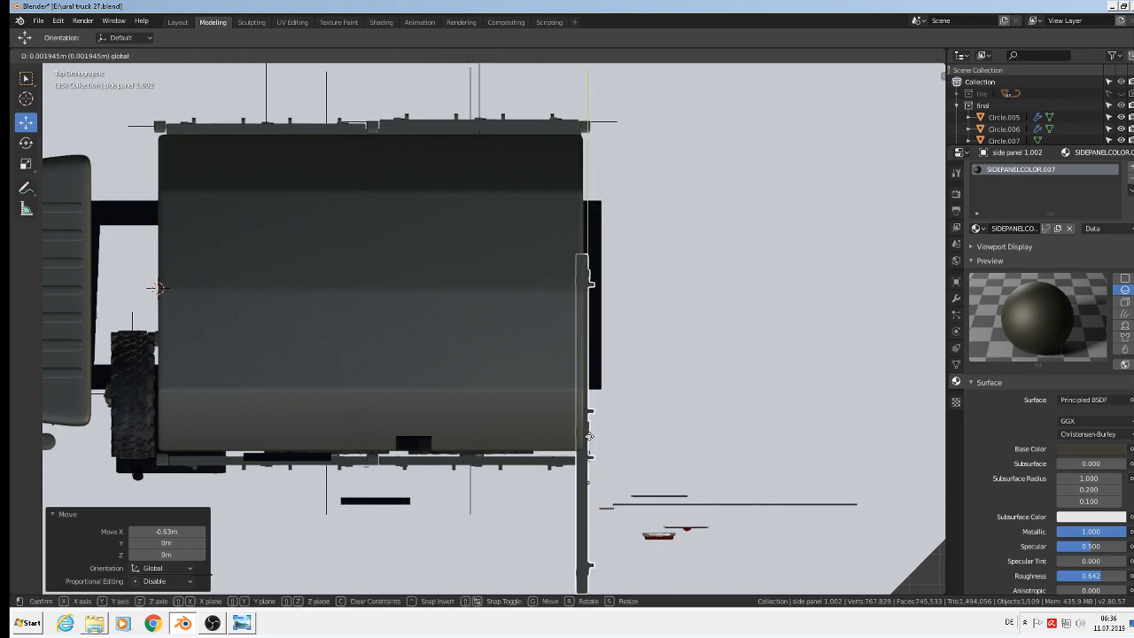
{"action": "left_click", "coordinate": [608, 310]}
Lower the rear panel onto the bed's rear edge in two moves of about 0.165 m and 0.188 m
{"action": "middle_click_drag", "start_coordinate": [607, 310], "coordinate": [406, 257]}
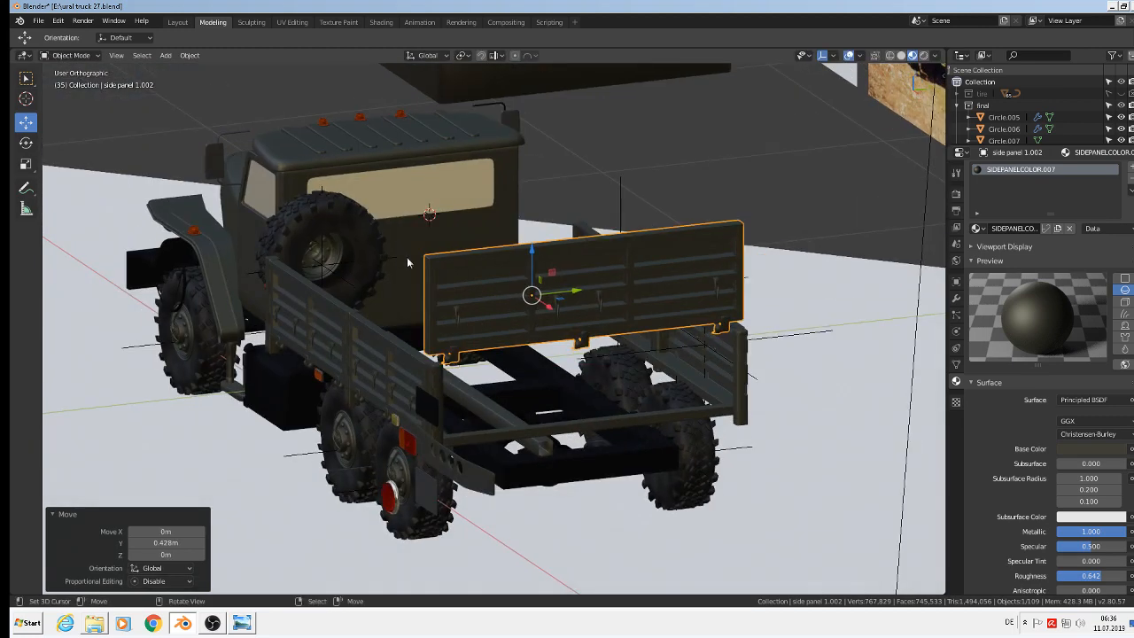
{"action": "scroll", "coordinate": [408, 259], "scroll_direction": "up", "scroll_amount": 2}
{"action": "key", "text": "g"}
{"action": "left_click", "coordinate": [557, 307]}
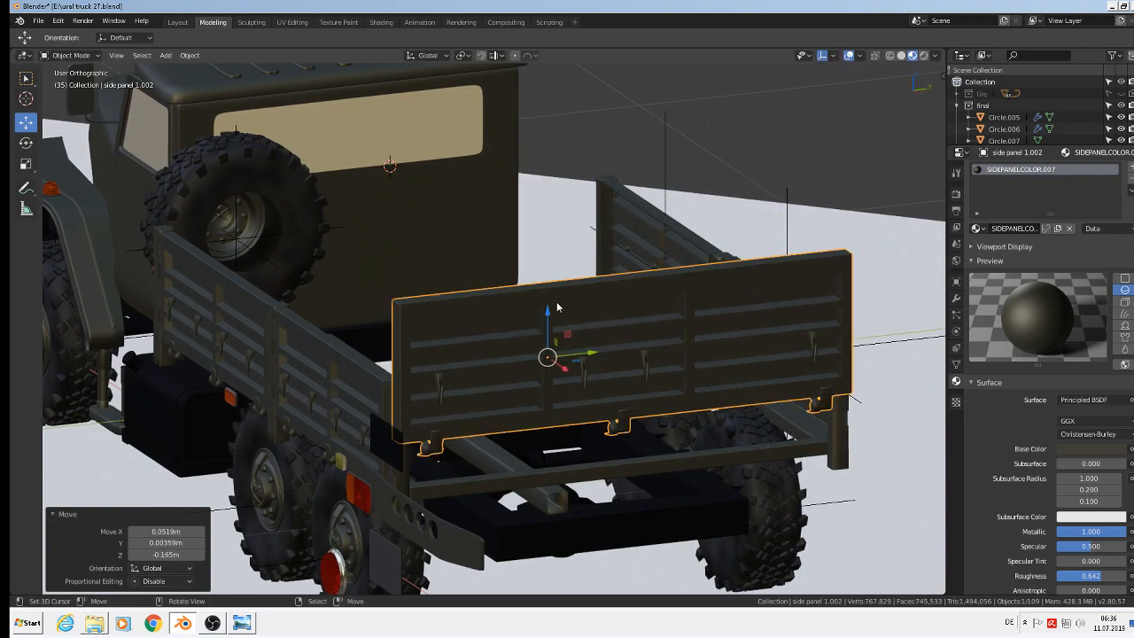
{"action": "key", "text": "g"}
{"action": "key", "text": "z"}
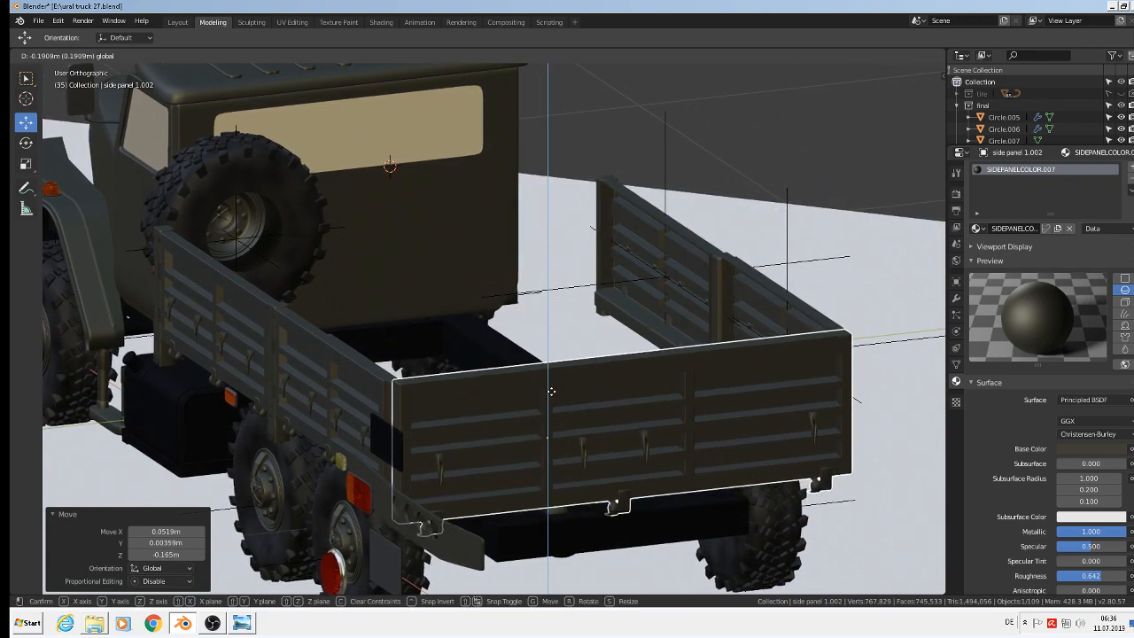
{"action": "left_click", "coordinate": [551, 390]}
Scale the rear panel down uniformly to fit between the bed's side panels and centre it along Y
{"action": "middle_click_drag", "start_coordinate": [551, 390], "coordinate": [704, 478]}
{"action": "key", "text": "s"}
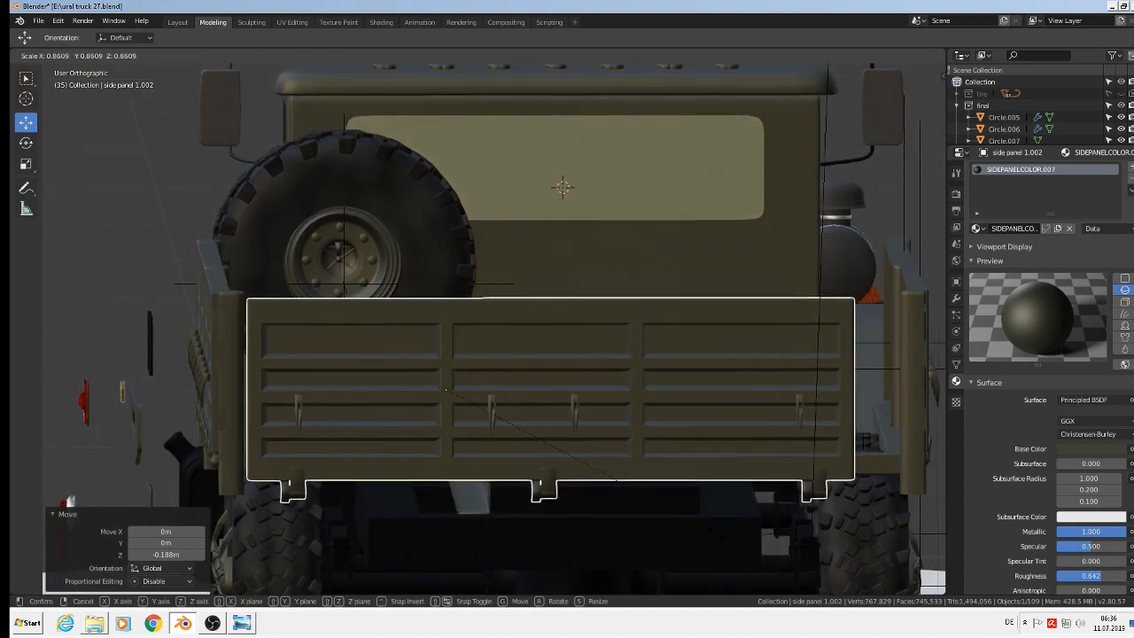
{"action": "left_click", "coordinate": [713, 525]}
{"action": "left_click_drag", "start_coordinate": [494, 395], "coordinate": [515, 387]}
{"action": "key", "text": "KP_3"}
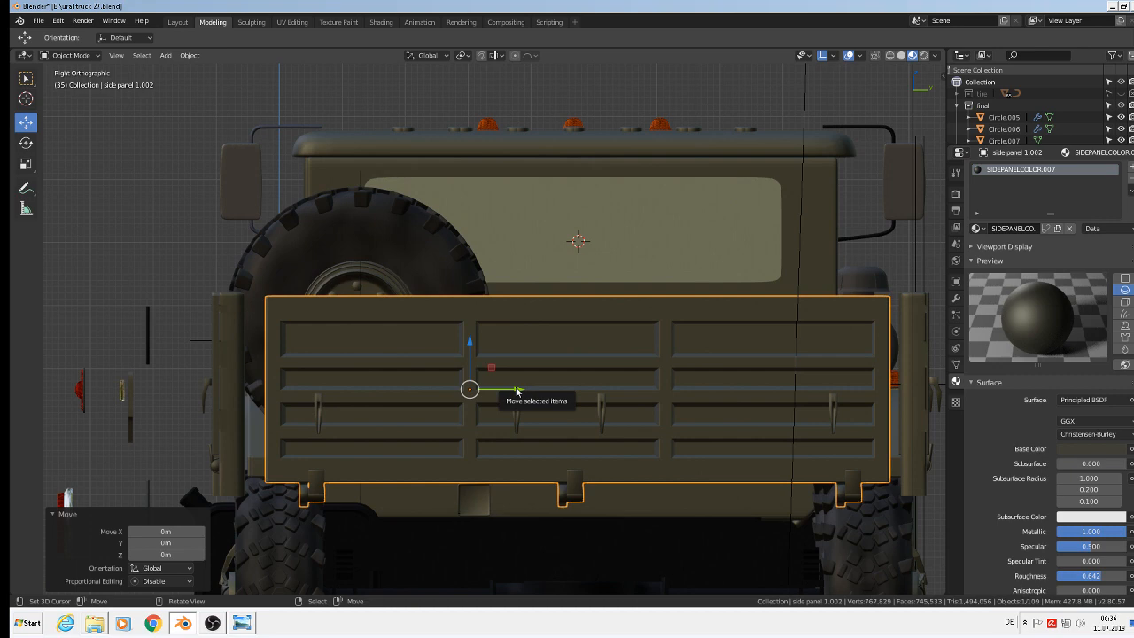
{"action": "left_click_drag", "start_coordinate": [504, 390], "coordinate": [500, 391]}
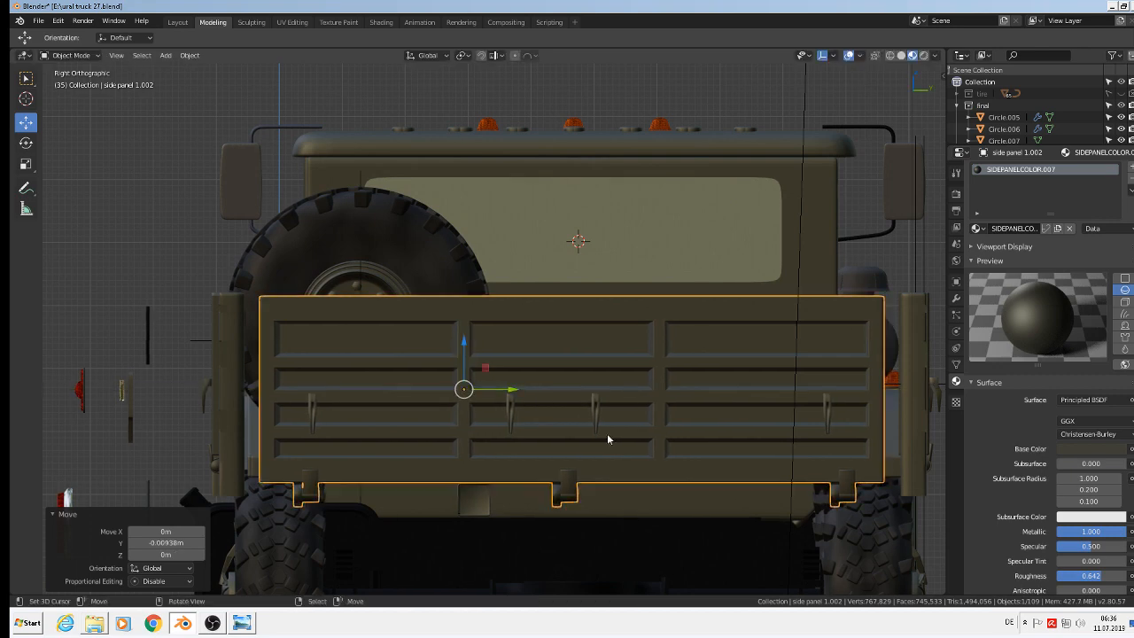
Widen the rear panel along Y by a factor of about 1.051 and shift it about -0.008 m along Y
{"action": "key", "text": "s"}
{"action": "key", "text": "y"}
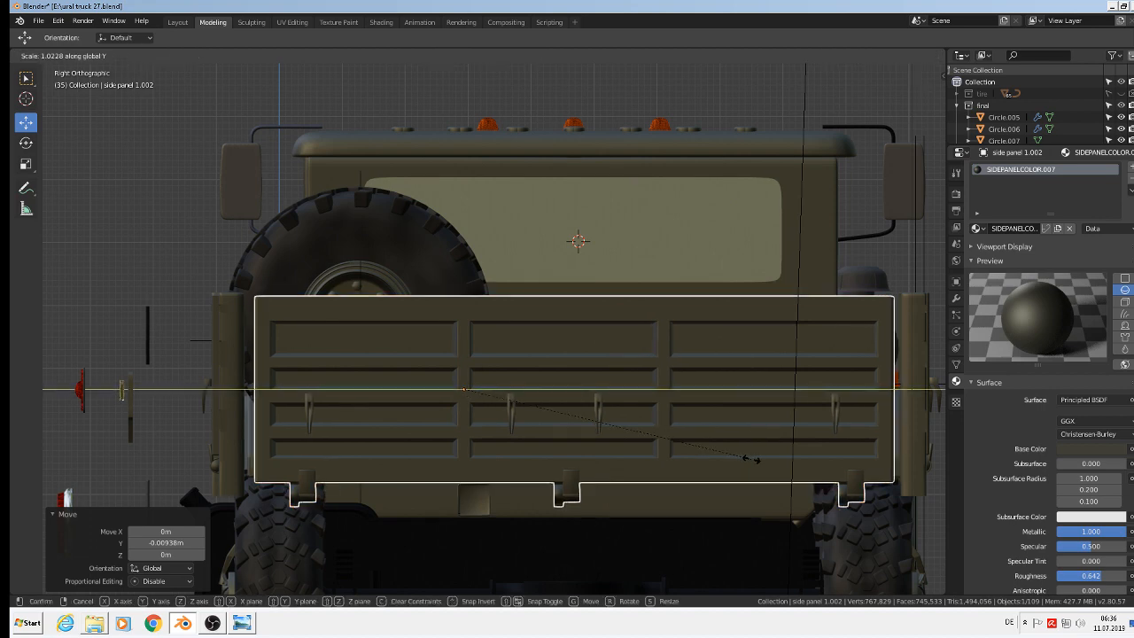
{"action": "left_click", "coordinate": [758, 461]}
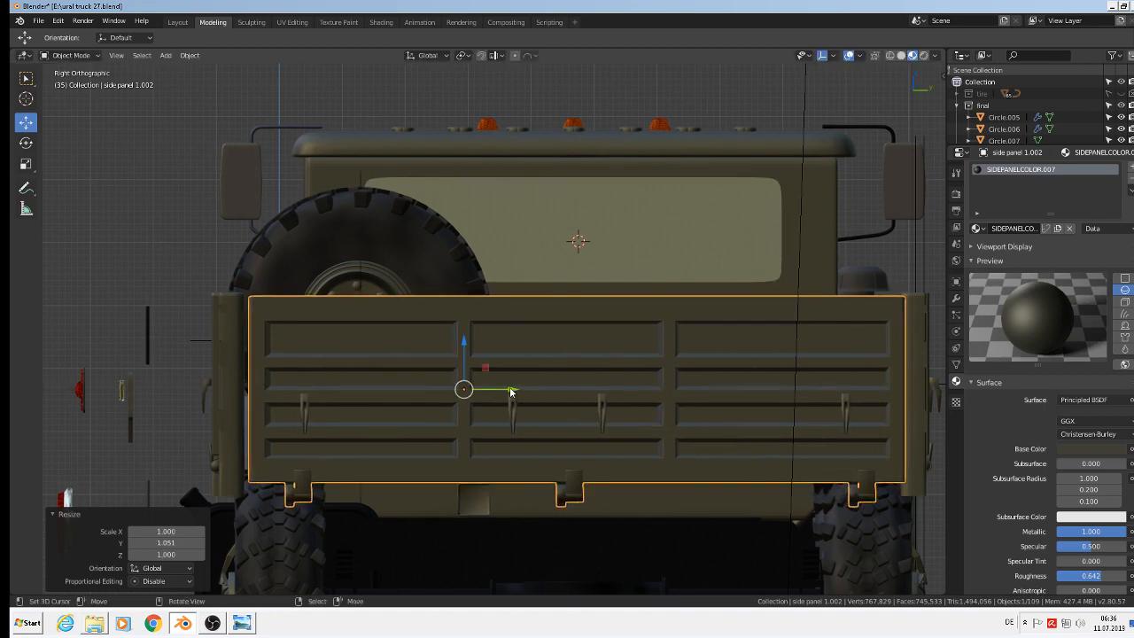
{"action": "left_click_drag", "start_coordinate": [510, 391], "coordinate": [502, 390]}
Move the rear panel about -0.052 m along X, toward the cab, to align it with the side panels' ends
{"action": "middle_click_drag", "start_coordinate": [507, 407], "coordinate": [650, 473]}
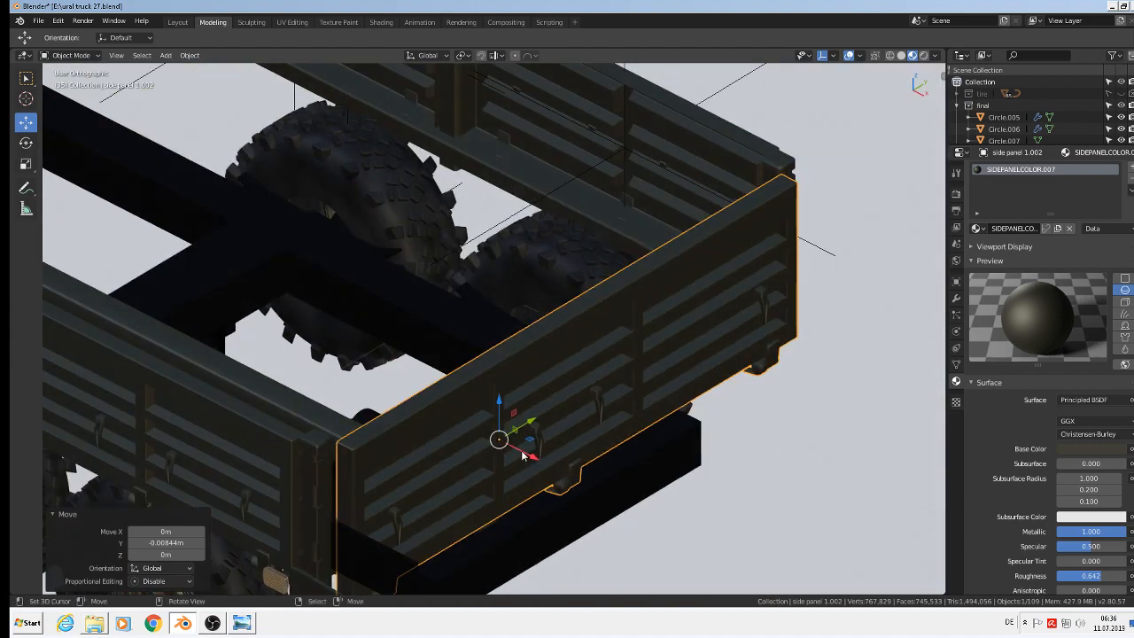
{"action": "left_click_drag", "start_coordinate": [523, 455], "coordinate": [506, 440]}
{"action": "middle_click_drag", "start_coordinate": [506, 440], "coordinate": [822, 446]}
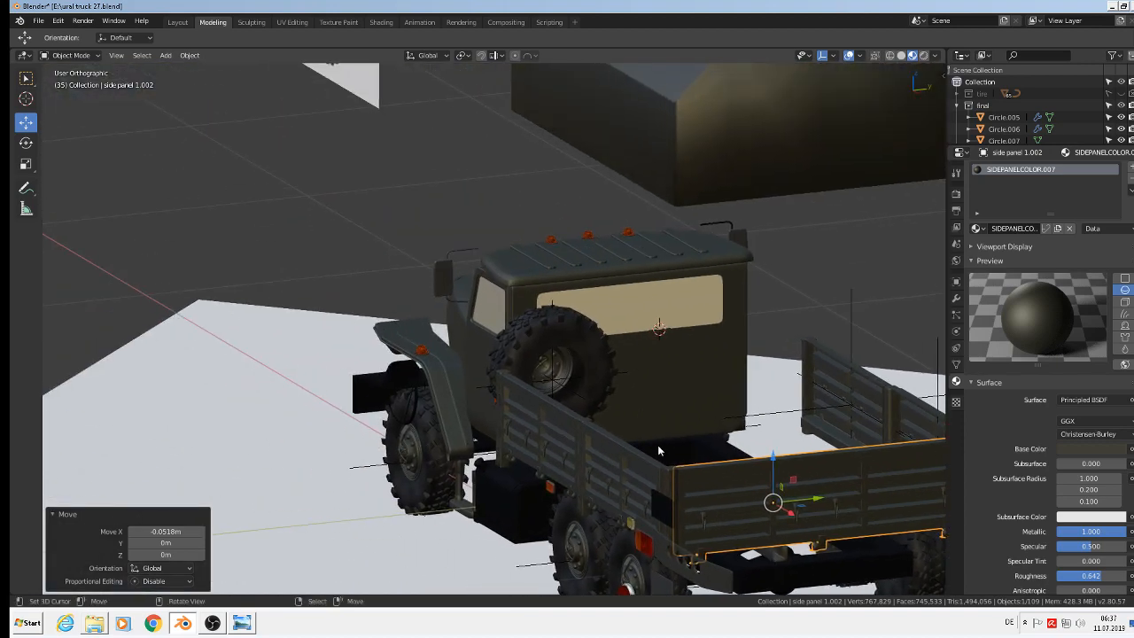
Duplicate the rear panel, move the copy about -1.49 m along X to the bed's front, and rotate it 180° about Z
{"action": "key", "text": "shift+d"}
{"action": "right_click", "coordinate": [780, 537]}
{"action": "left_click_drag", "start_coordinate": [778, 514], "coordinate": [618, 410]}
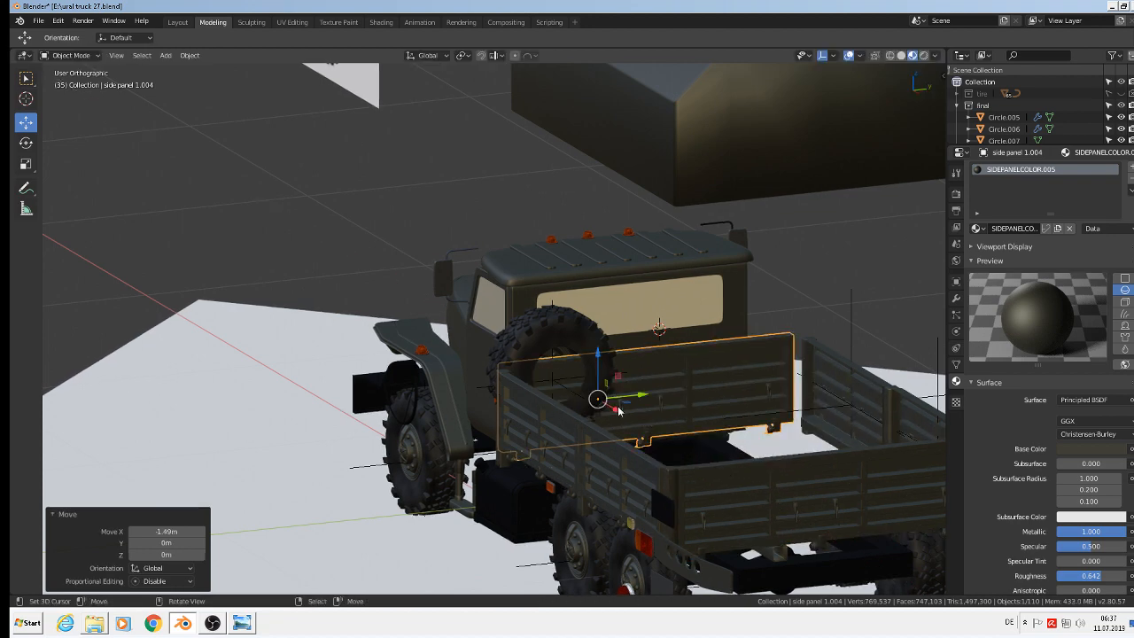
{"action": "type", "text": "rz180"}
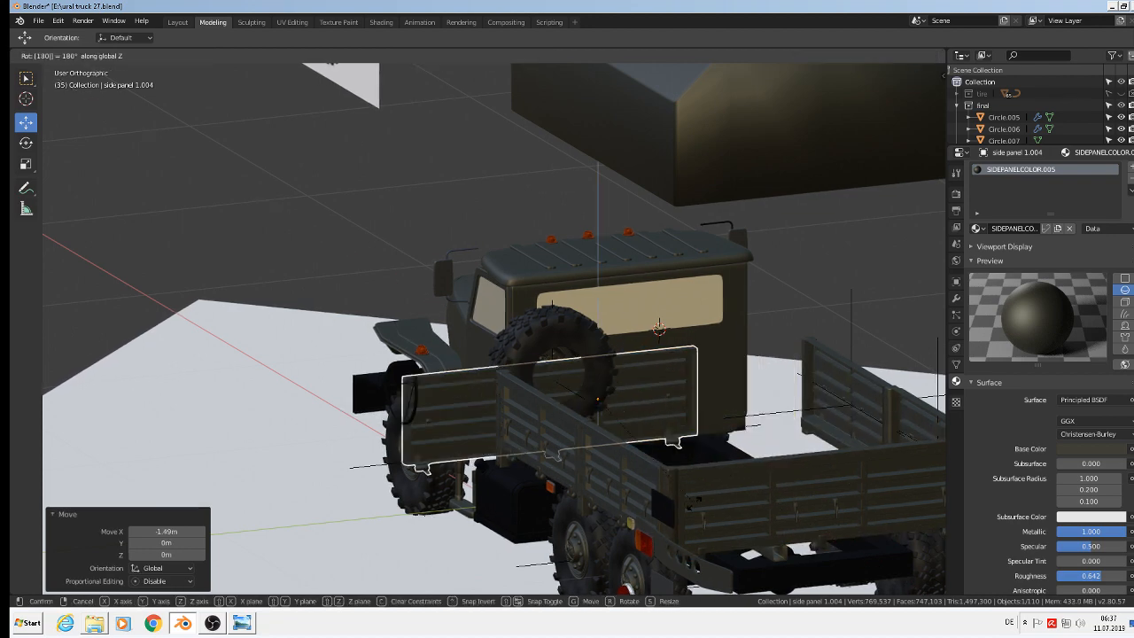
{"action": "key", "text": "Return"}
Shift the front panel about 0.384 m along Y and line it up along X with the side panels' front posts
{"action": "left_click_drag", "start_coordinate": [647, 396], "coordinate": [752, 399]}
{"action": "middle_click_drag", "start_coordinate": [706, 425], "coordinate": [754, 374]}
{"action": "scroll", "coordinate": [754, 375], "scroll_direction": "up", "scroll_amount": 6}
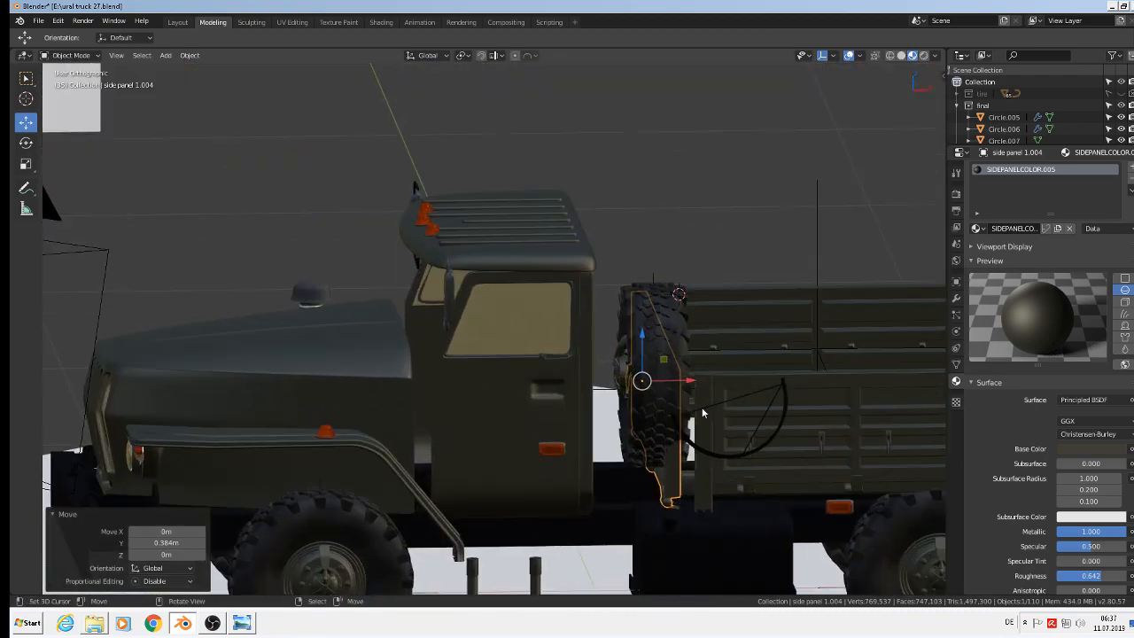
{"action": "left_click_drag", "start_coordinate": [635, 355], "coordinate": [686, 383]}
{"action": "middle_click_drag", "start_coordinate": [686, 383], "coordinate": [611, 436]}
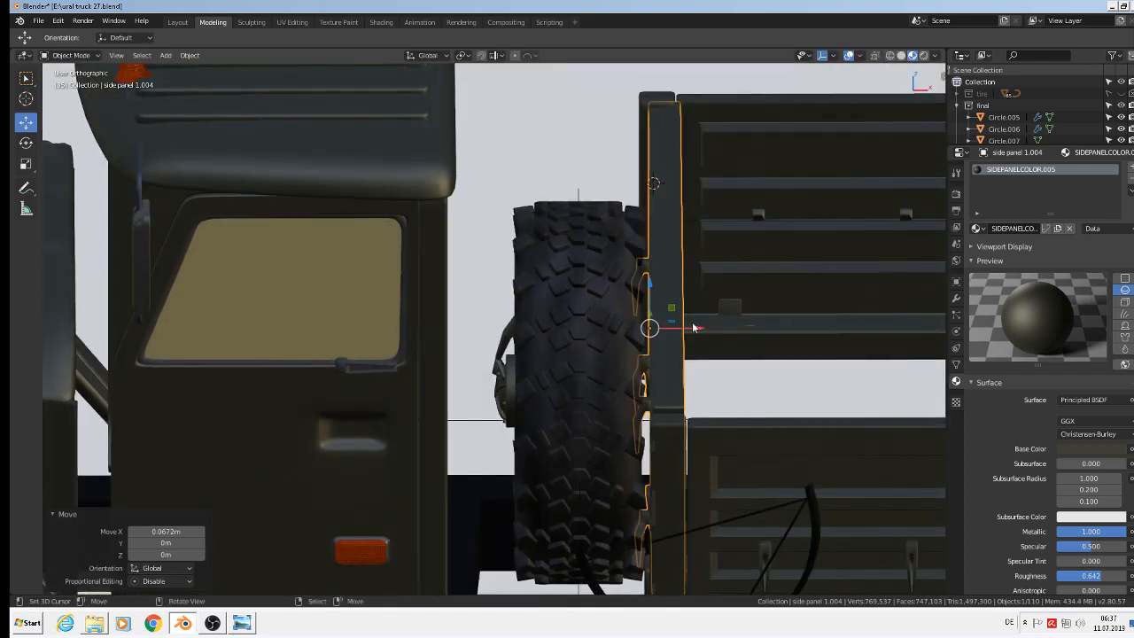
{"action": "left_click_drag", "start_coordinate": [695, 327], "coordinate": [682, 374]}
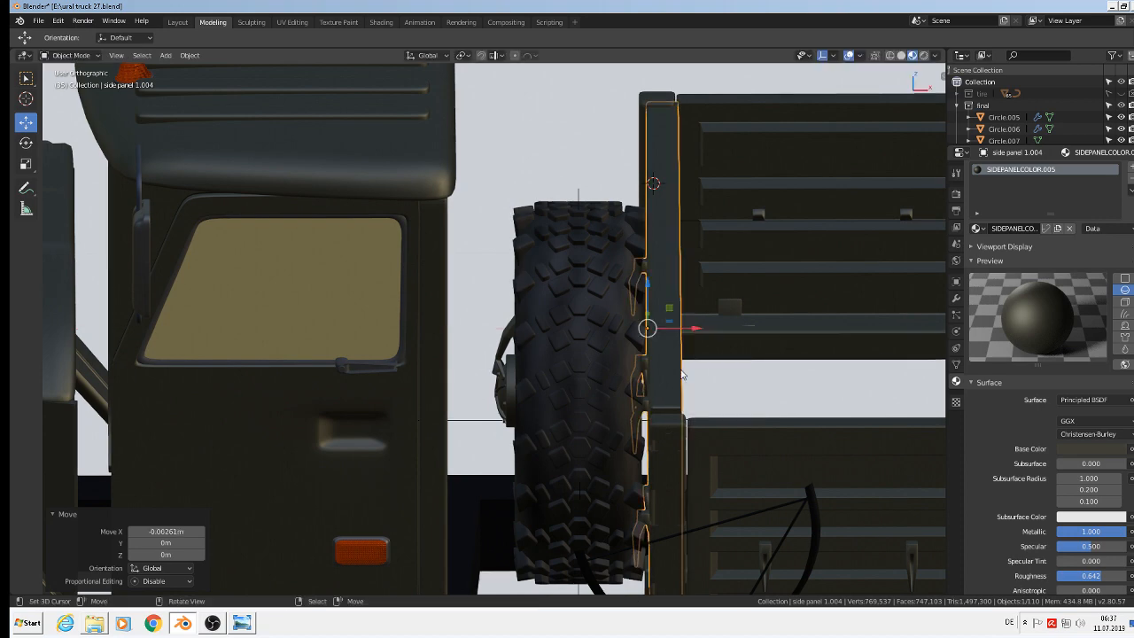
Move the spare tire about -0.013 m along X, away from the bed's front panel
{"action": "scroll", "coordinate": [669, 432], "scroll_direction": "down", "scroll_amount": 5}
{"action": "right_click", "coordinate": [643, 390]}
{"action": "left_click_drag", "start_coordinate": [674, 422], "coordinate": [670, 419]}
{"action": "middle_click_drag", "start_coordinate": [669, 420], "coordinate": [673, 347]}
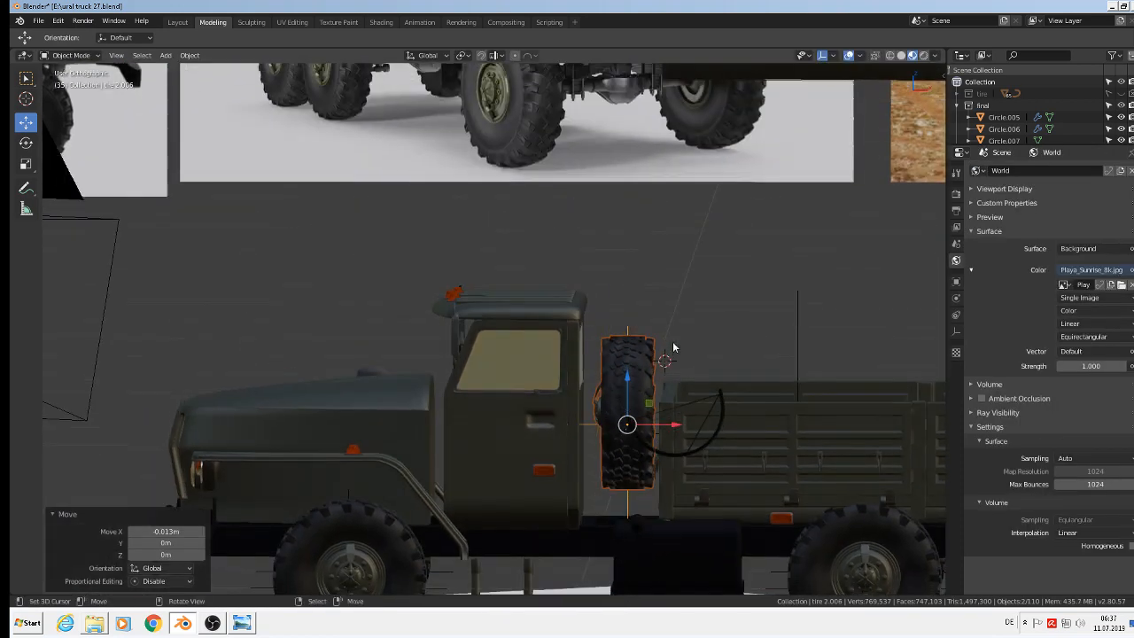
Save the truck file under its existing name
{"action": "scroll", "coordinate": [710, 432], "scroll_direction": "down", "scroll_amount": 5}
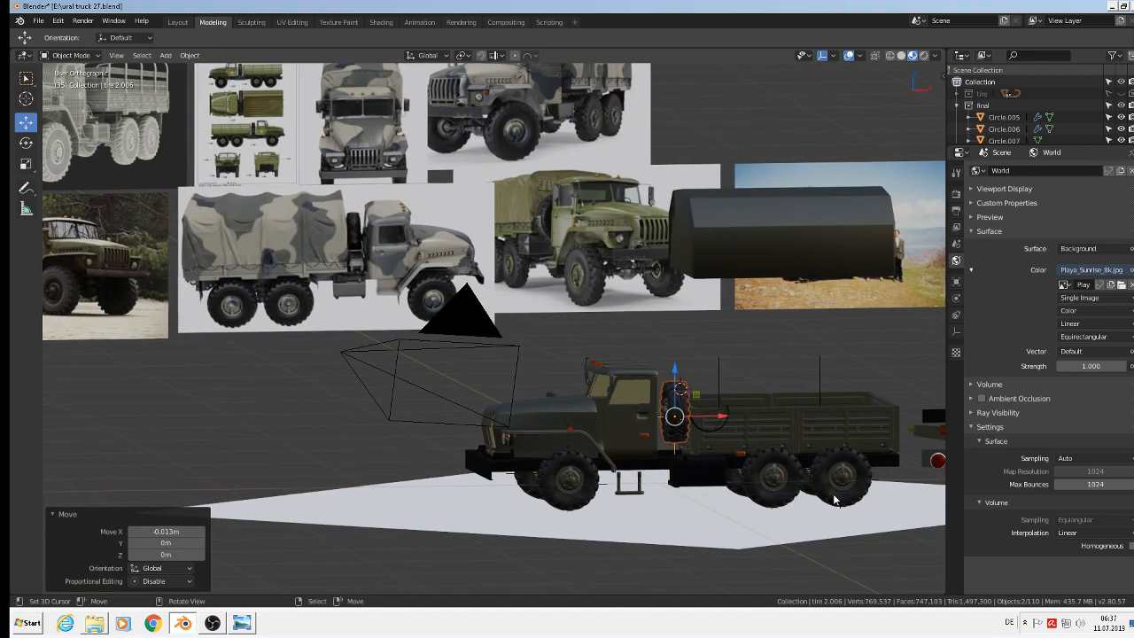
{"action": "scroll", "coordinate": [834, 500], "scroll_direction": "down", "scroll_amount": 2}
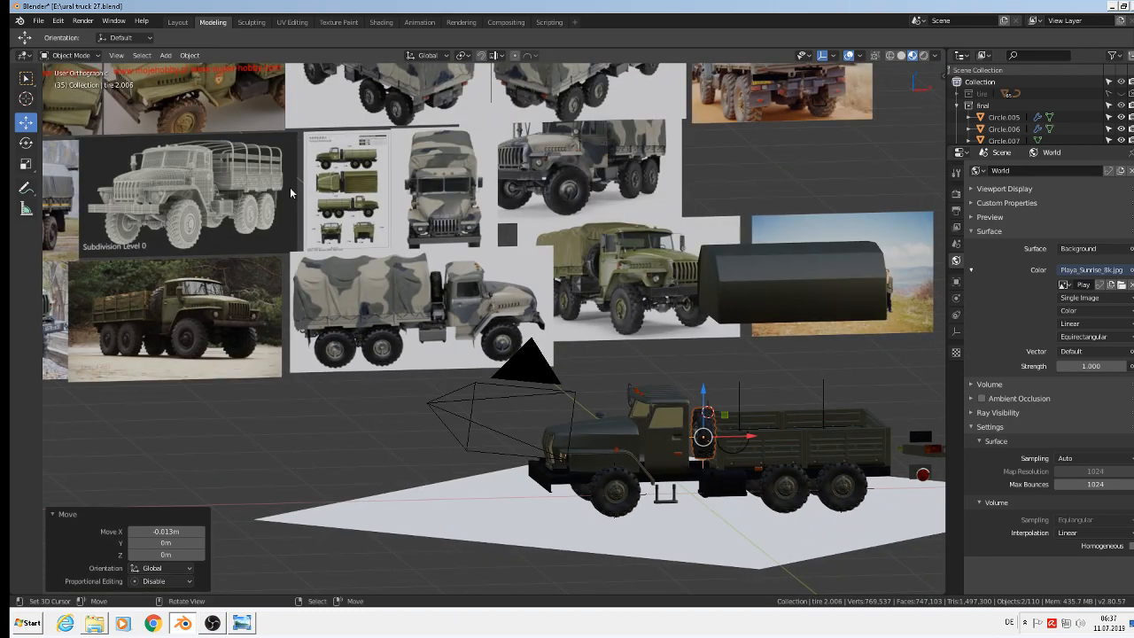
{"action": "left_click", "coordinate": [48, 23]}
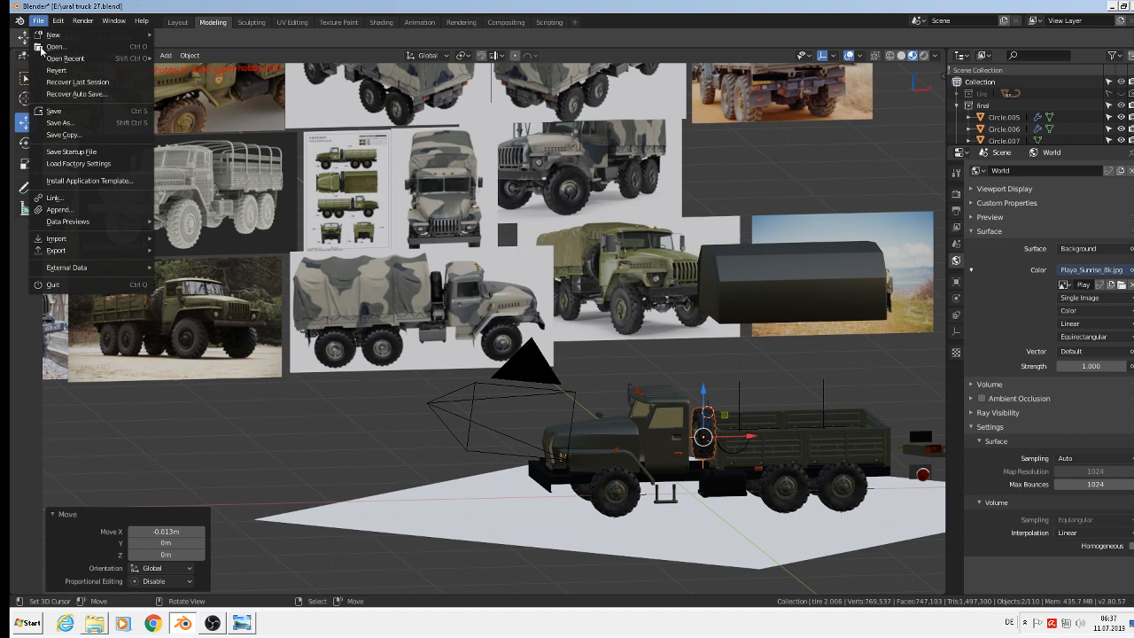
{"action": "left_click", "coordinate": [60, 115]}
Compare the cargo cover with the reference photos, duplicate it, and place the copy along X beside the original
{"action": "scroll", "coordinate": [789, 337], "scroll_direction": "up", "scroll_amount": 2}
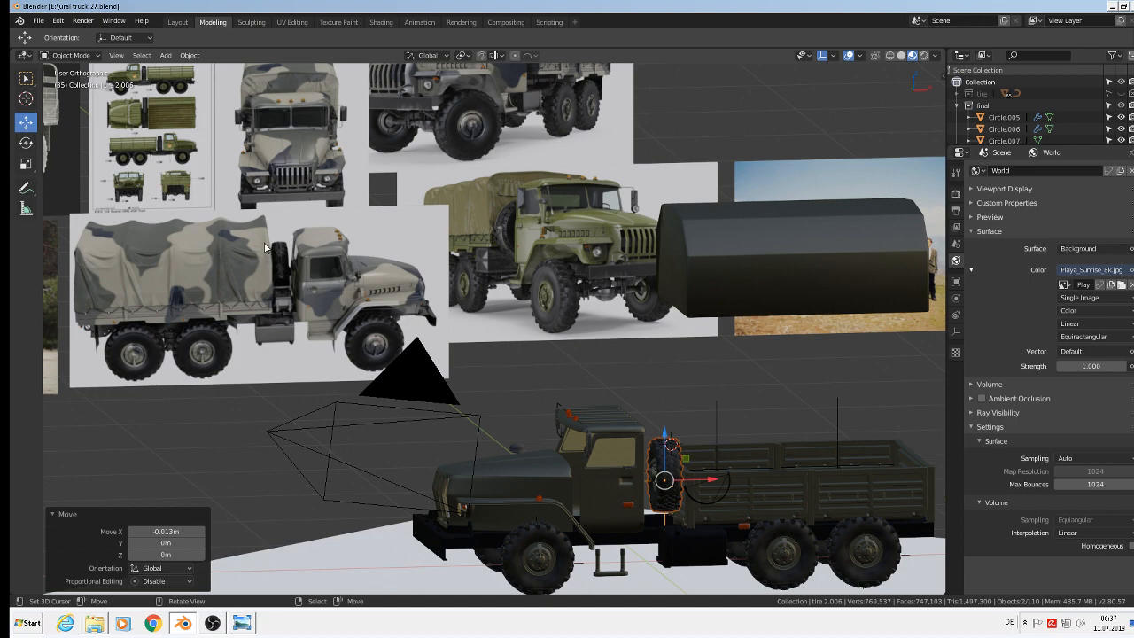
{"action": "scroll", "coordinate": [791, 260], "scroll_direction": "up", "scroll_amount": 2}
{"action": "scroll", "coordinate": [768, 301], "scroll_direction": "down", "scroll_amount": 3}
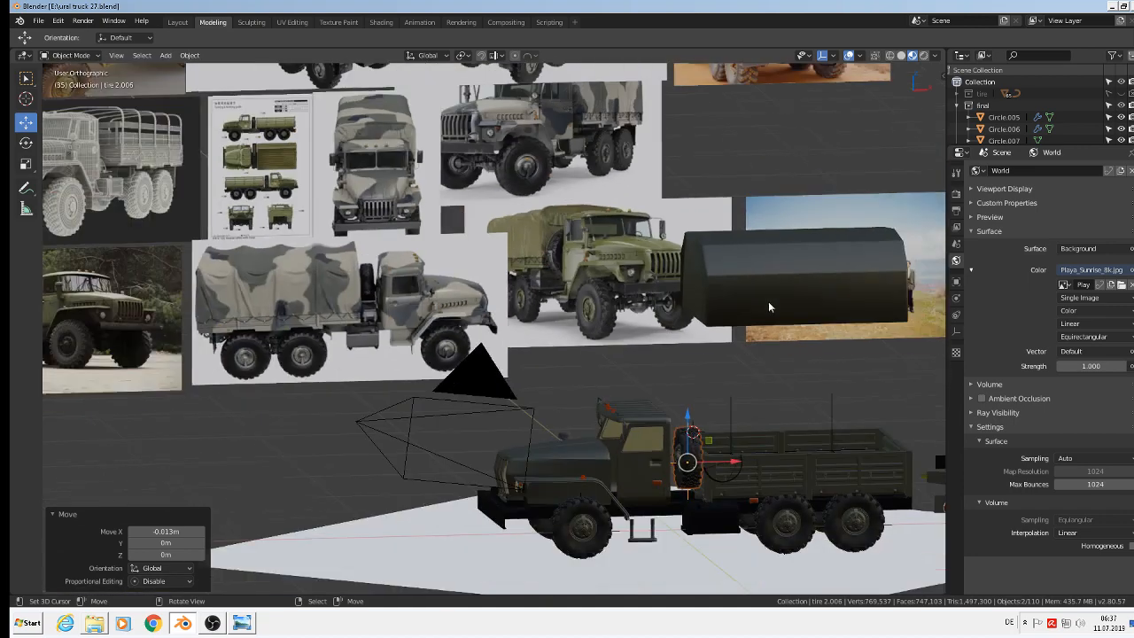
{"action": "scroll", "coordinate": [791, 300], "scroll_direction": "up", "scroll_amount": 5}
{"action": "scroll", "coordinate": [787, 312], "scroll_direction": "down", "scroll_amount": 2}
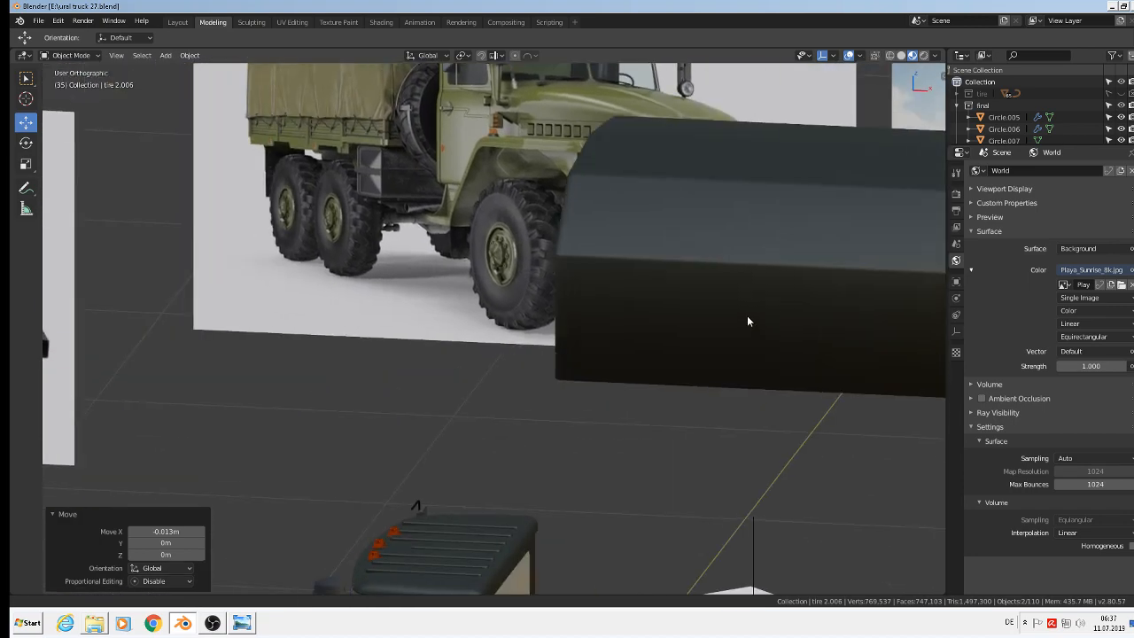
{"action": "middle_click_drag", "start_coordinate": [747, 315], "coordinate": [508, 356], "text": "shift"}
{"action": "scroll", "coordinate": [520, 356], "scroll_direction": "down", "scroll_amount": 4}
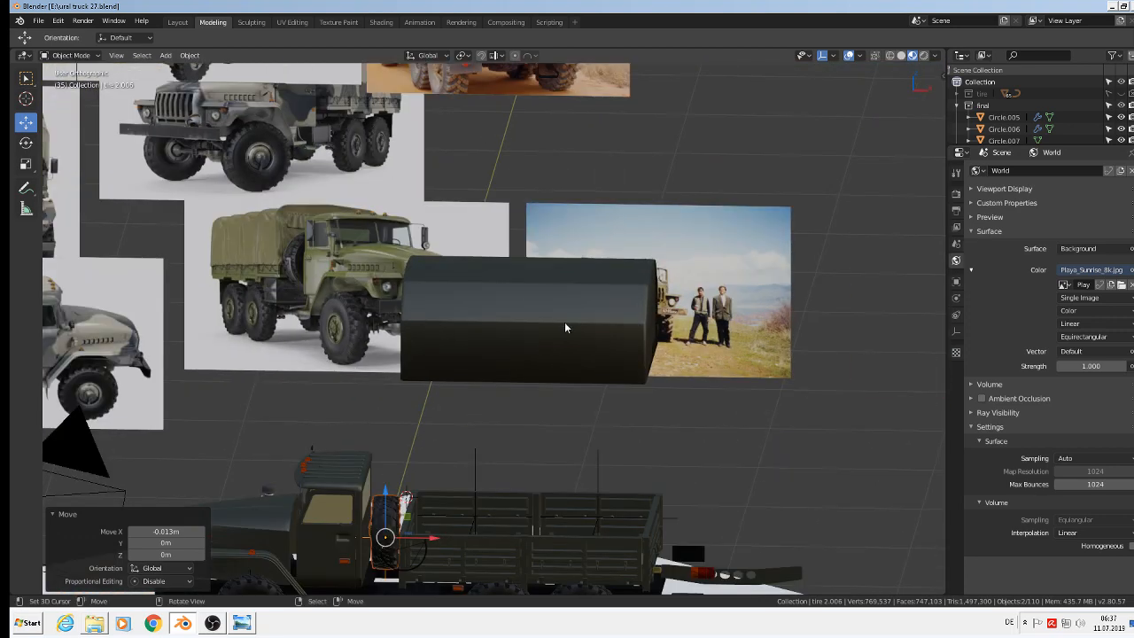
{"action": "left_click", "coordinate": [562, 321]}
{"action": "key", "text": "shift+d"}
{"action": "key", "text": "Escape"}
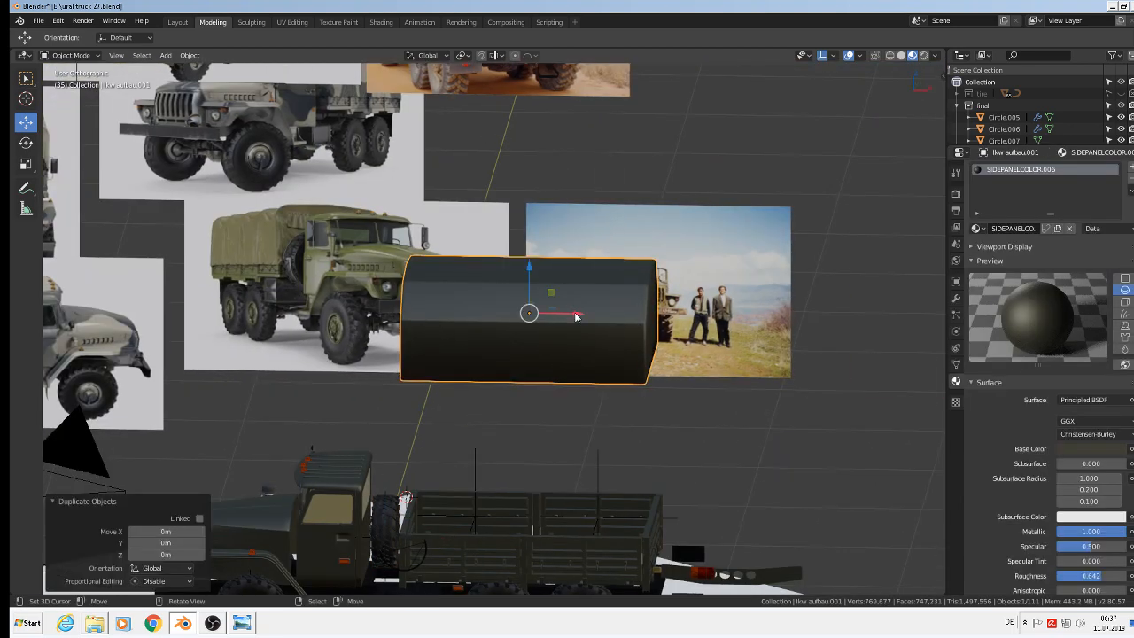
{"action": "key", "text": "g"}
{"action": "key", "text": "x"}
{"action": "left_click", "coordinate": [634, 312]}
Edit the original cover's mesh and add three evenly spaced loop cuts across its length
{"action": "left_click", "coordinate": [634, 312]}
{"action": "scroll", "coordinate": [620, 311], "scroll_direction": "up", "scroll_amount": 4}
{"action": "key", "text": "Tab"}
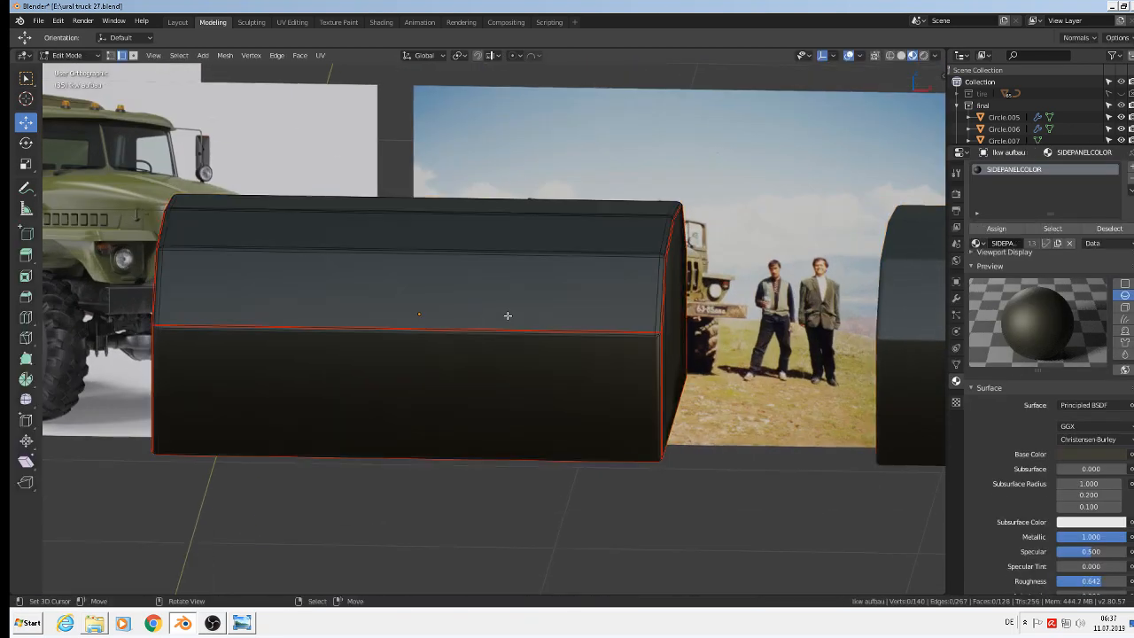
{"action": "scroll", "coordinate": [505, 314], "scroll_direction": "up", "scroll_amount": 3}
{"action": "scroll", "coordinate": [481, 310], "scroll_direction": "down", "scroll_amount": 4}
{"action": "key", "text": "ctrl+r"}
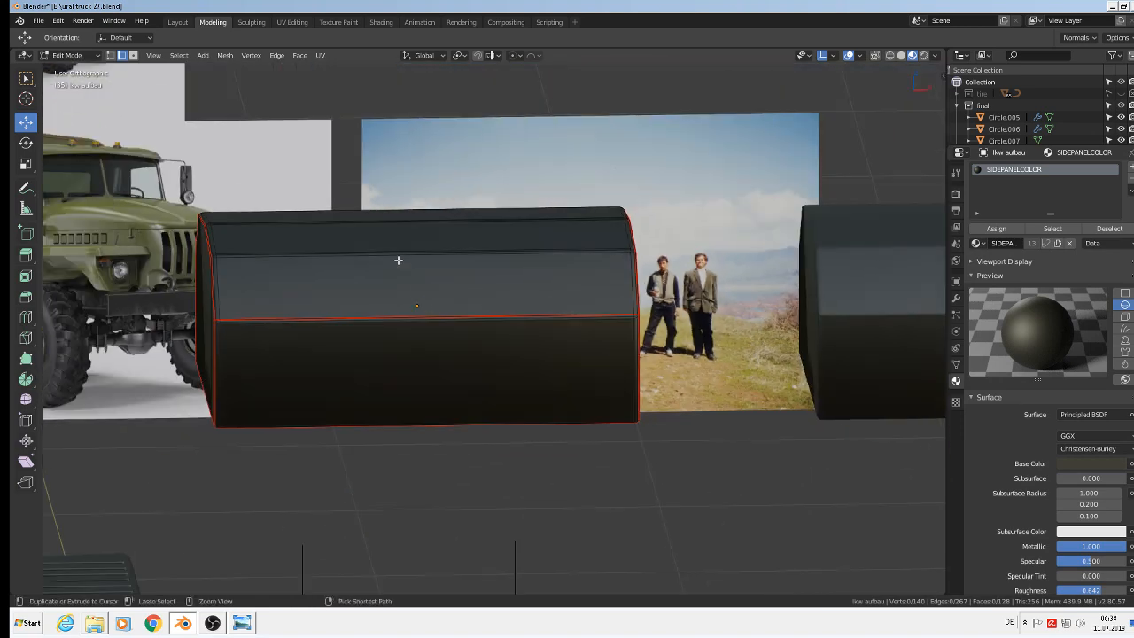
{"action": "scroll", "coordinate": [398, 259], "scroll_direction": "up", "scroll_amount": 2}
{"action": "left_click", "coordinate": [398, 260]}
{"action": "left_click", "coordinate": [399, 259]}
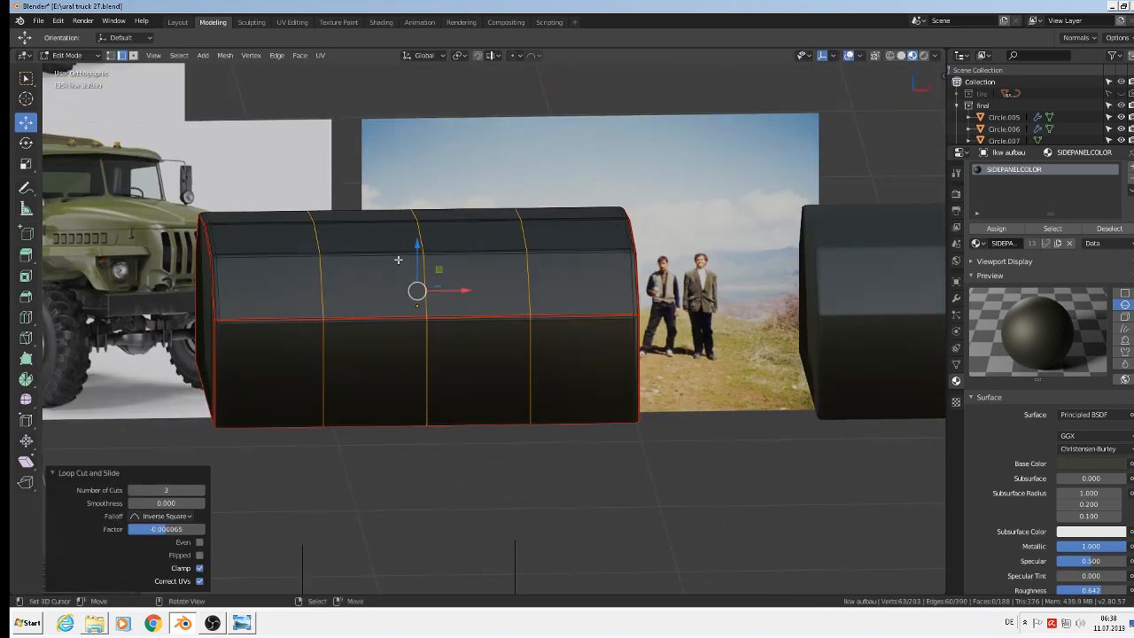
Add one loop cut close beside each of the cover's first two dividing loops, slid to a factor of about 0.93
{"action": "scroll", "coordinate": [398, 257], "scroll_direction": "up", "scroll_amount": 3}
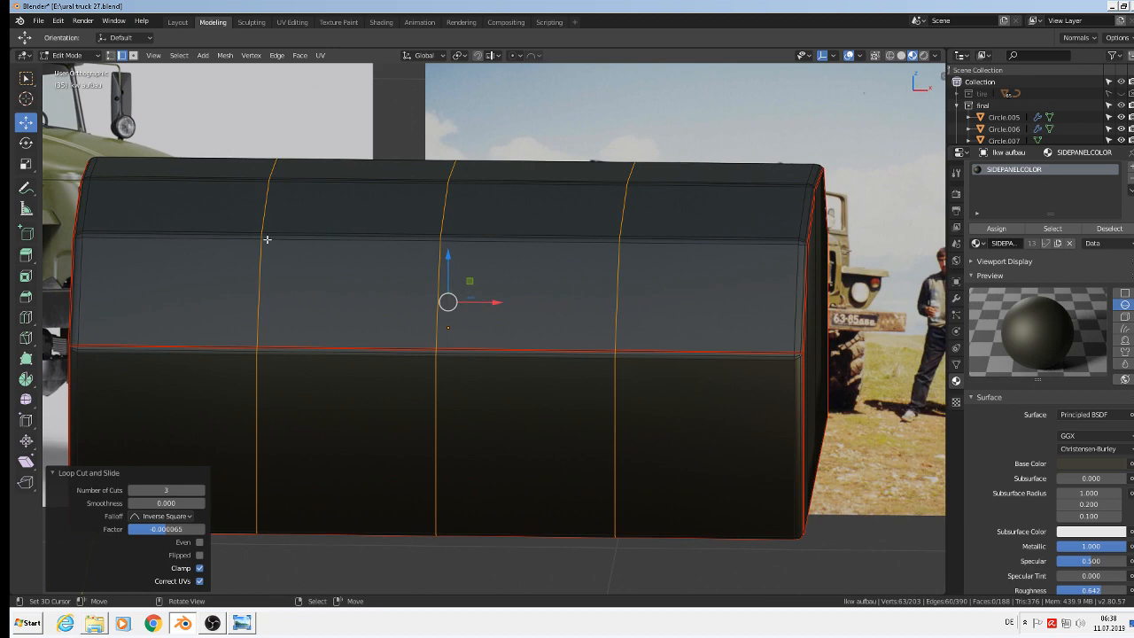
{"action": "key", "text": "ctrl+r"}
{"action": "left_click", "coordinate": [278, 230]}
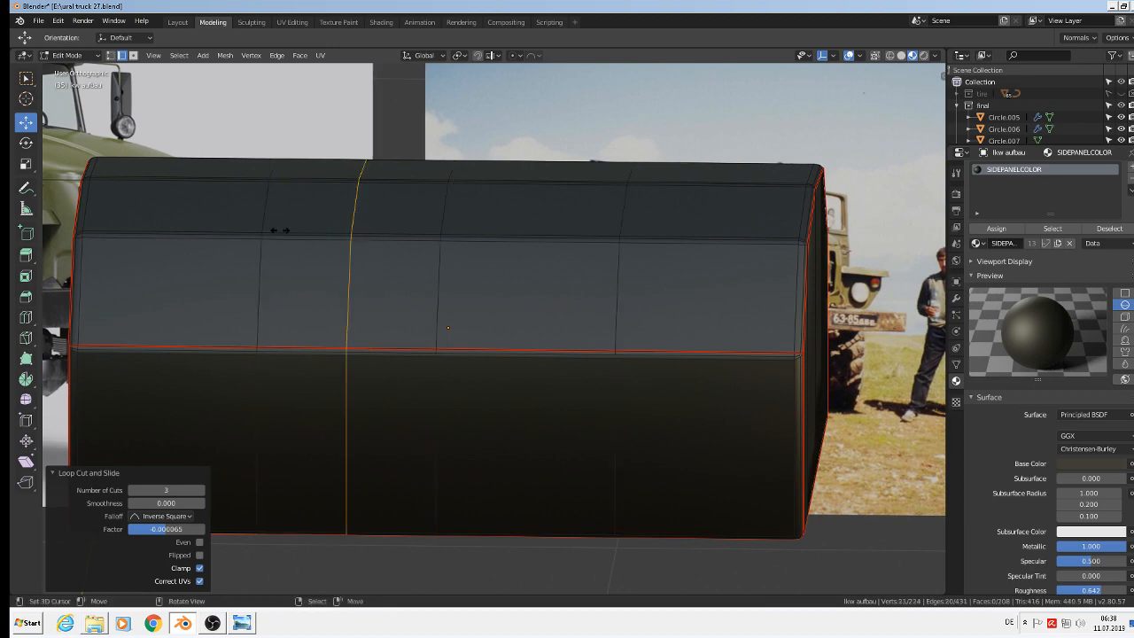
{"action": "left_click", "coordinate": [197, 205]}
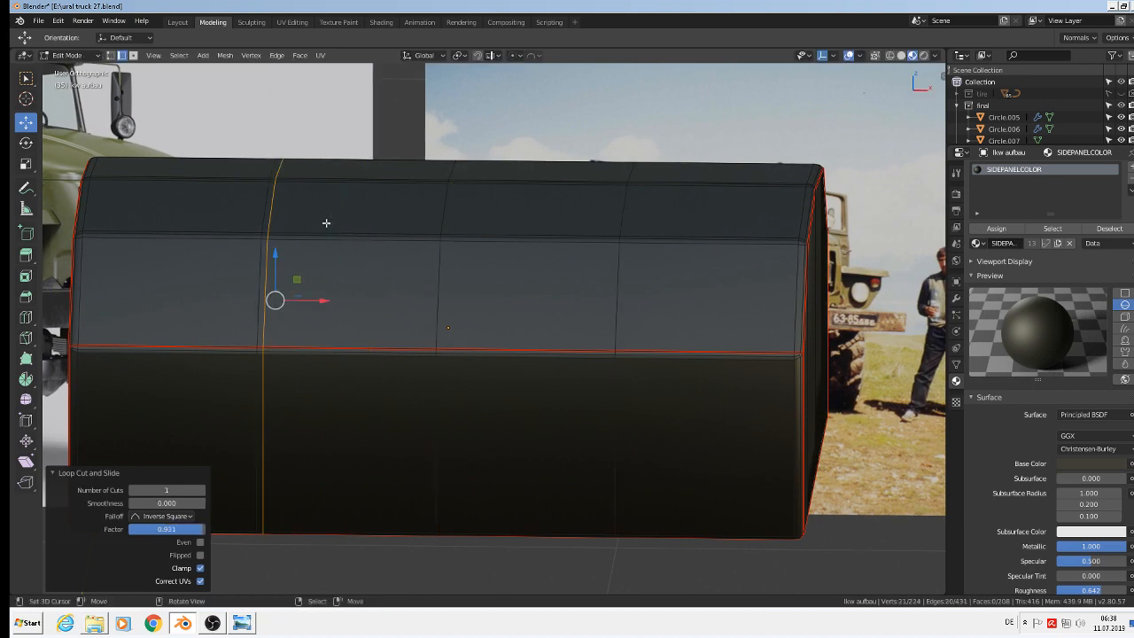
{"action": "key", "text": "g"}
{"action": "key", "text": "g"}
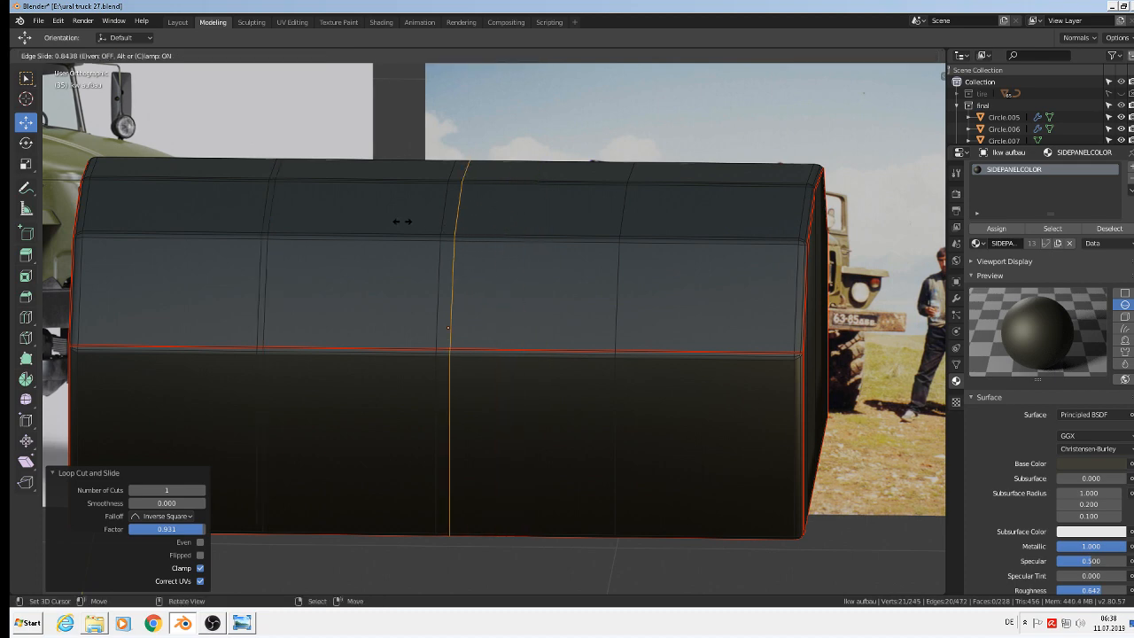
{"action": "left_click", "coordinate": [394, 217]}
Add a loop cut close beside the cover's third dividing loop, slid to a factor of about 0.94
{"action": "key", "text": "ctrl+r"}
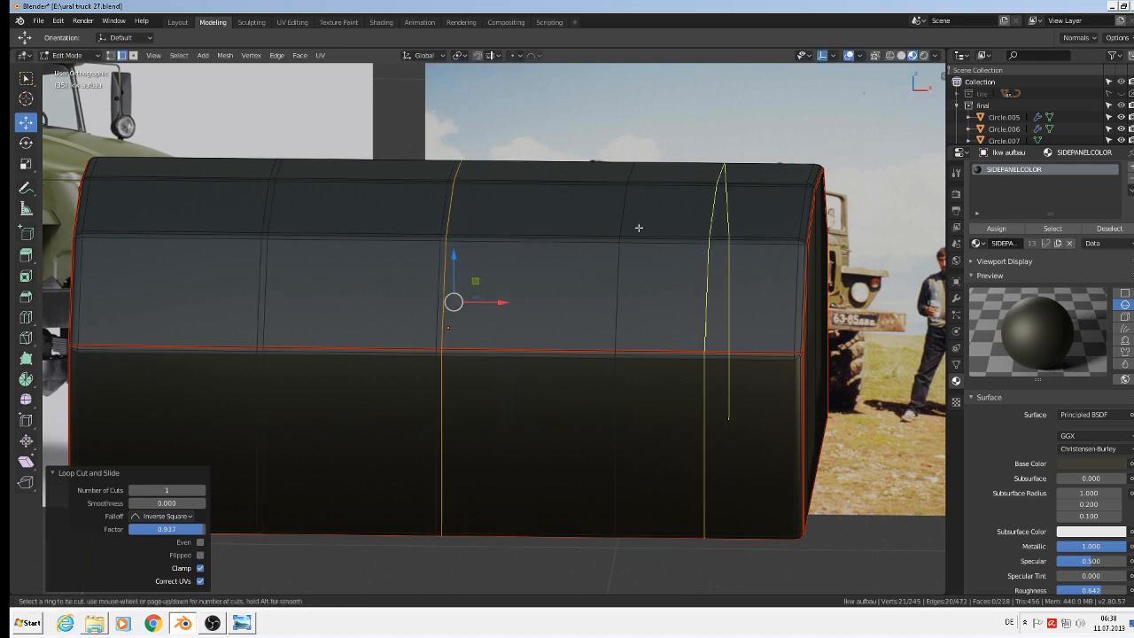
{"action": "left_click", "coordinate": [636, 227]}
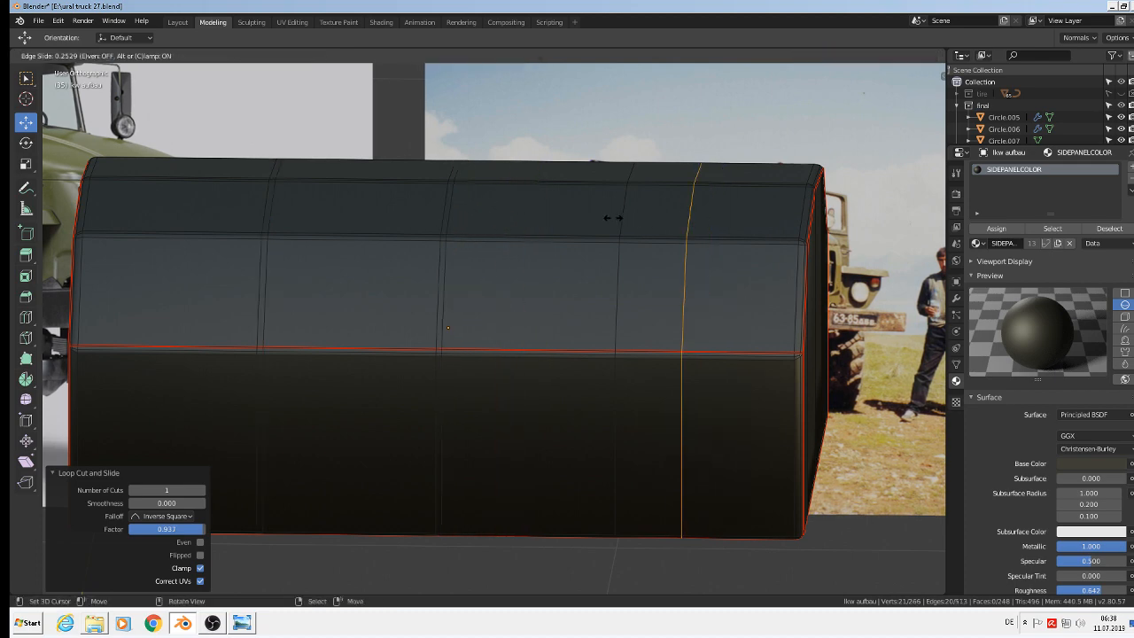
{"action": "left_click", "coordinate": [555, 197]}
{"action": "scroll", "coordinate": [394, 268], "scroll_direction": "up", "scroll_amount": 1}
{"action": "scroll", "coordinate": [495, 286], "scroll_direction": "down", "scroll_amount": 1}
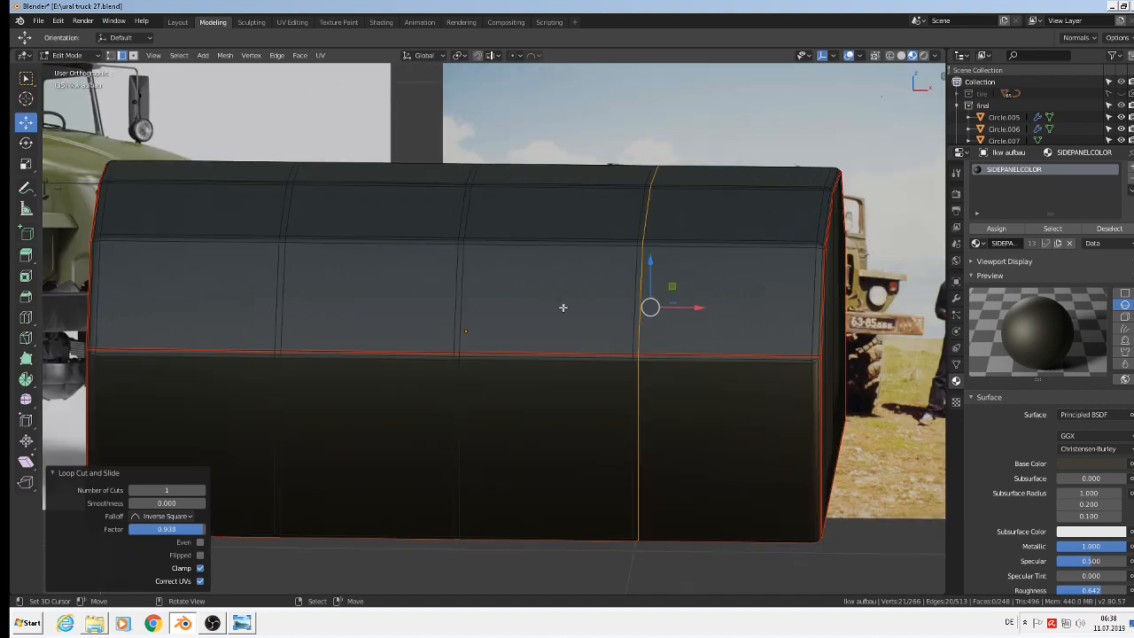
{"action": "left_click_drag", "start_coordinate": [693, 306], "coordinate": [699, 307]}
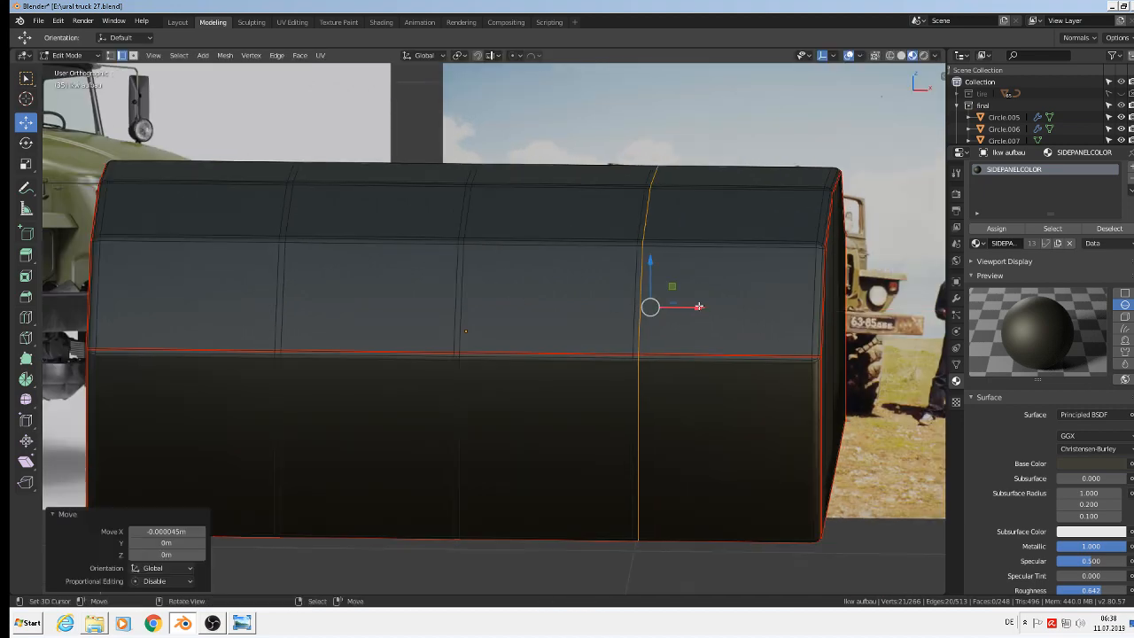
Select the first narrow face strip around the cover, extrude it and scale it to about 1.011 as a raised rib
{"action": "left_click", "coordinate": [134, 57]}
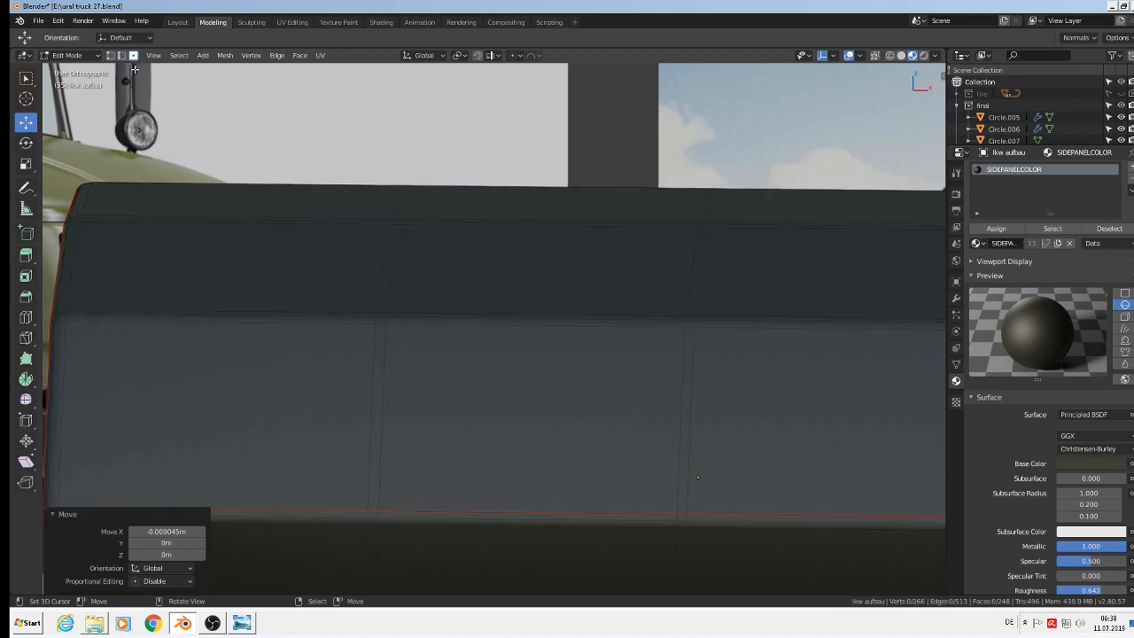
{"action": "left_click", "coordinate": [382, 317], "text": "alt"}
{"action": "middle_click_drag", "start_coordinate": [381, 317], "coordinate": [283, 293]}
{"action": "scroll", "coordinate": [285, 295], "scroll_direction": "up", "scroll_amount": 1}
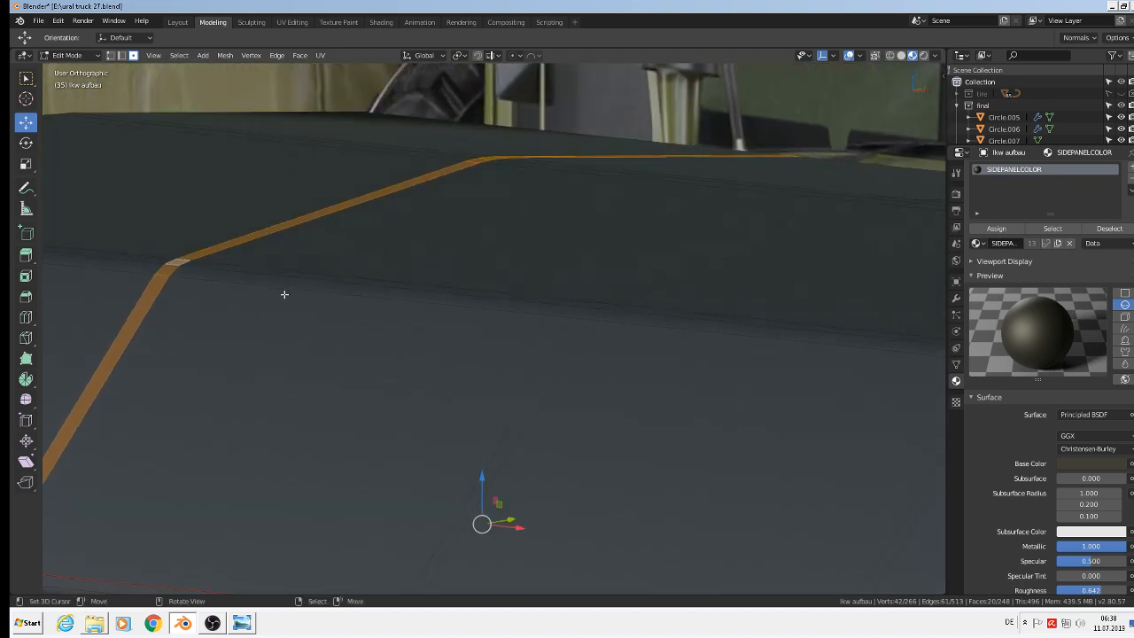
{"action": "key", "text": "e"}
{"action": "key", "text": "s"}
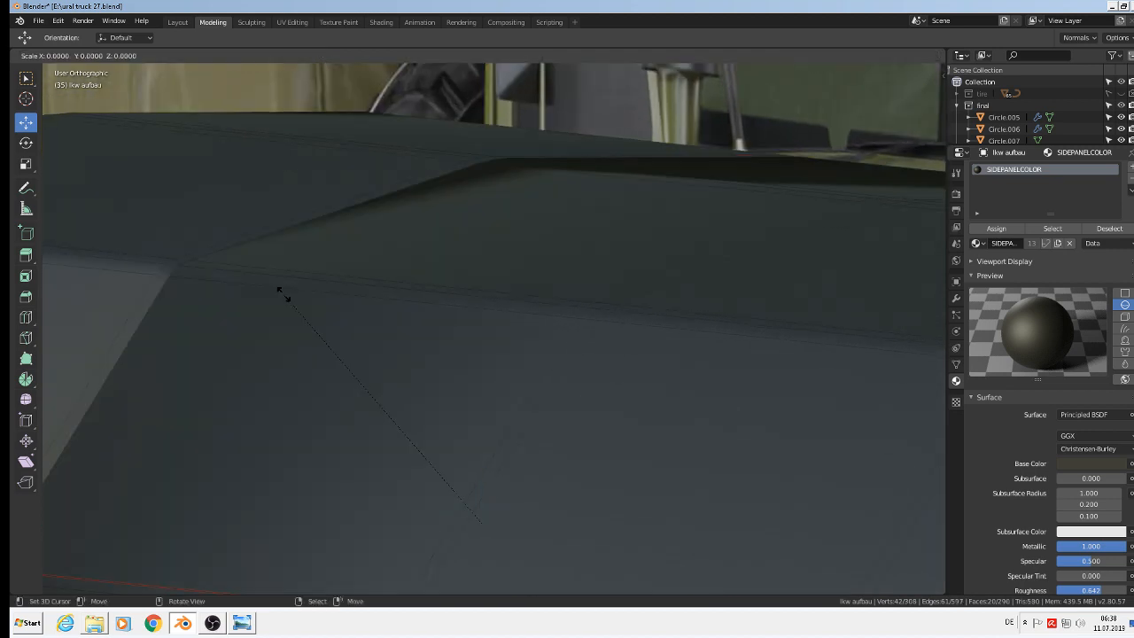
{"action": "left_click", "coordinate": [280, 293]}
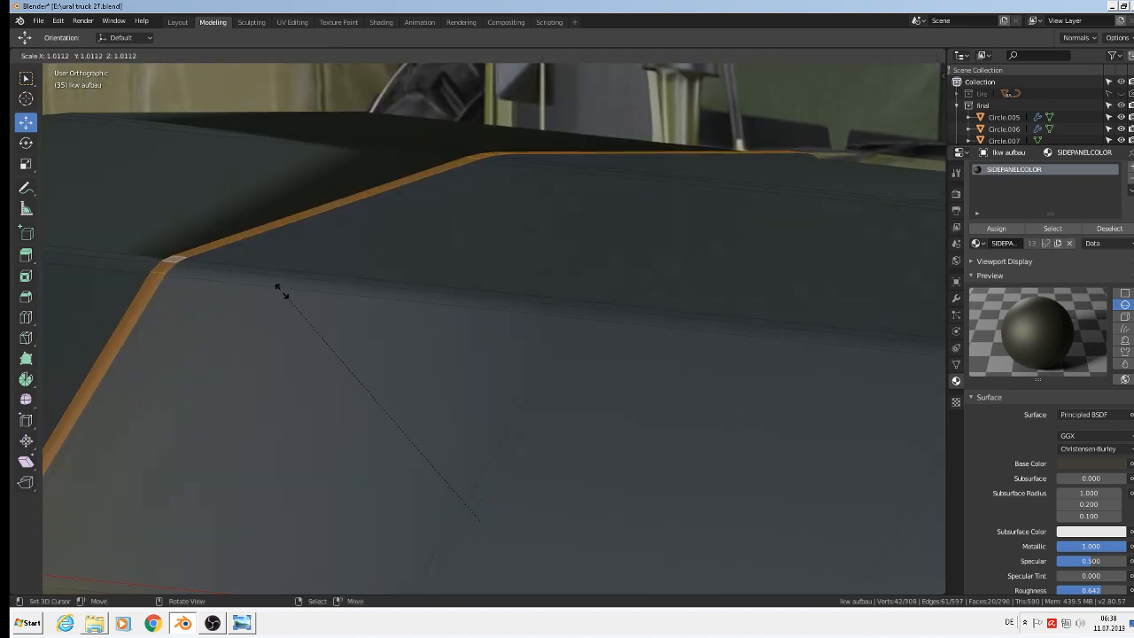
Extrude the middle narrow face strip and scale it outward to about 1.011 to raise the second rib
{"action": "middle_click_drag", "start_coordinate": [282, 291], "coordinate": [396, 293]}
{"action": "left_click", "coordinate": [391, 285], "text": "alt"}
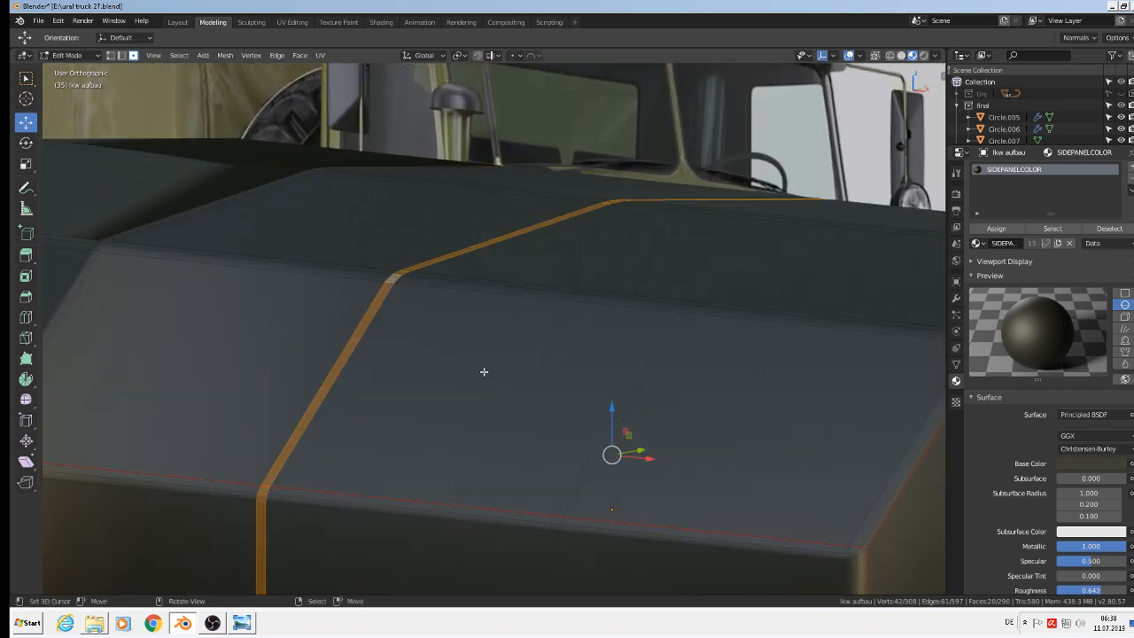
{"action": "key", "text": "e"}
{"action": "key", "text": "s"}
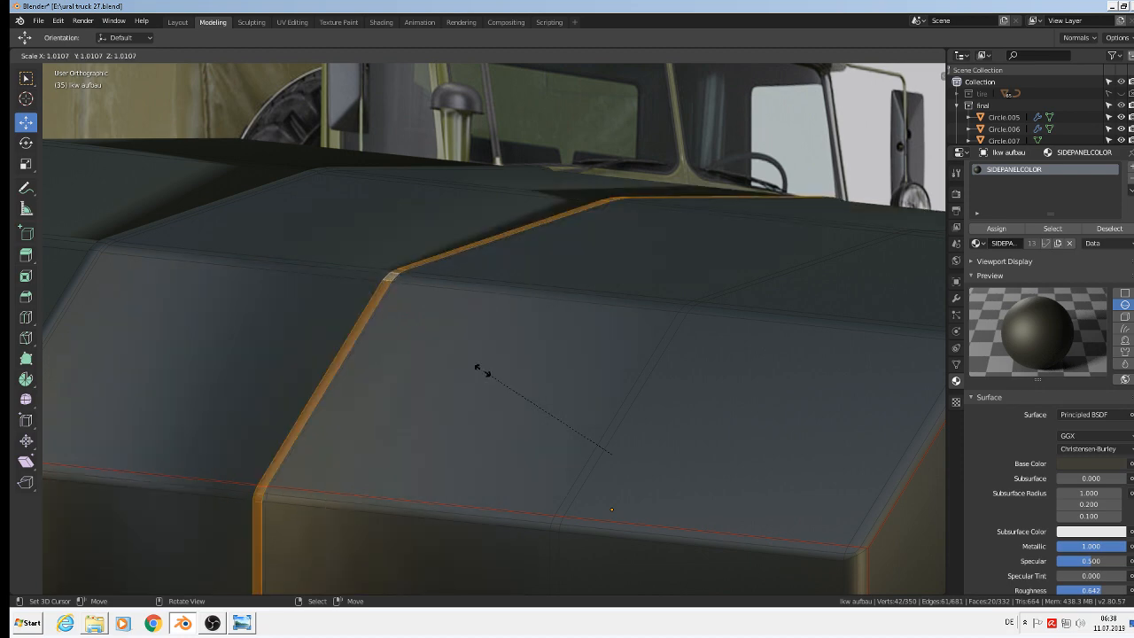
{"action": "left_click", "coordinate": [484, 370]}
Extrude the third narrow face strip and scale it to 1.017 to form the last rib
{"action": "middle_click_drag", "start_coordinate": [483, 369], "coordinate": [563, 318]}
{"action": "scroll", "coordinate": [563, 318], "scroll_direction": "up", "scroll_amount": 2}
{"action": "left_click", "coordinate": [531, 322], "text": "alt"}
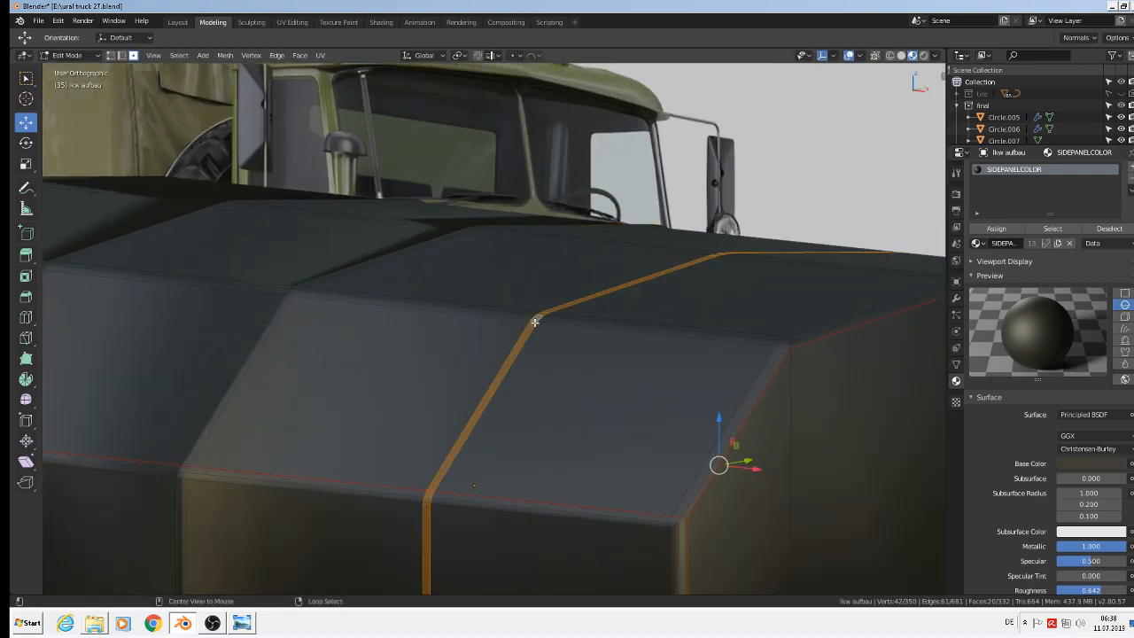
{"action": "key", "text": "e"}
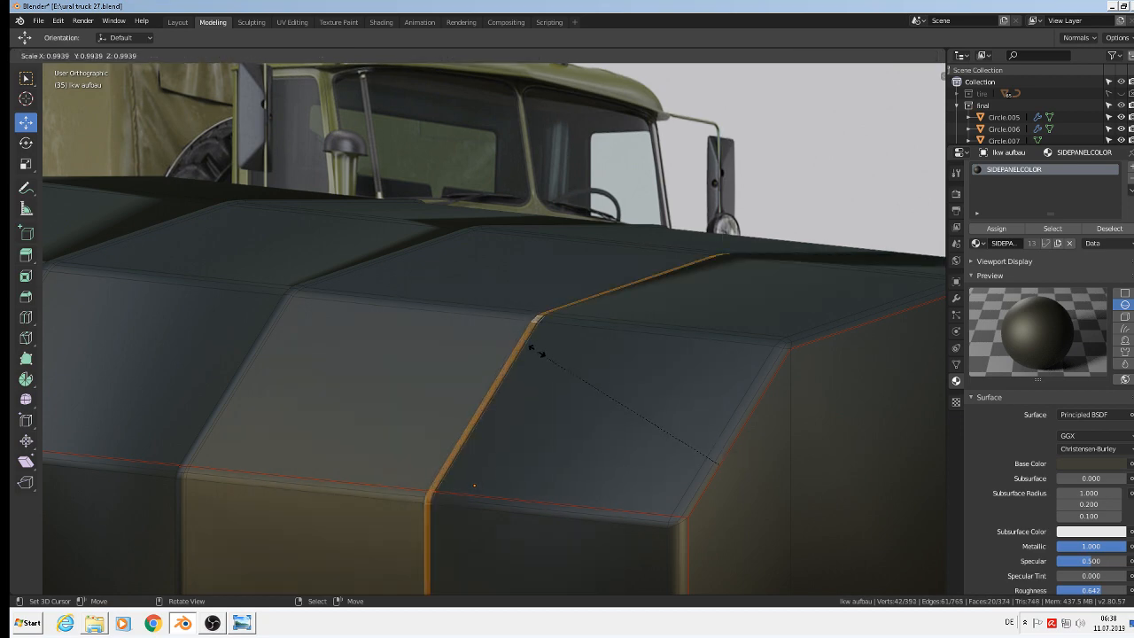
{"action": "key", "text": "s"}
{"action": "left_click", "coordinate": [531, 346]}
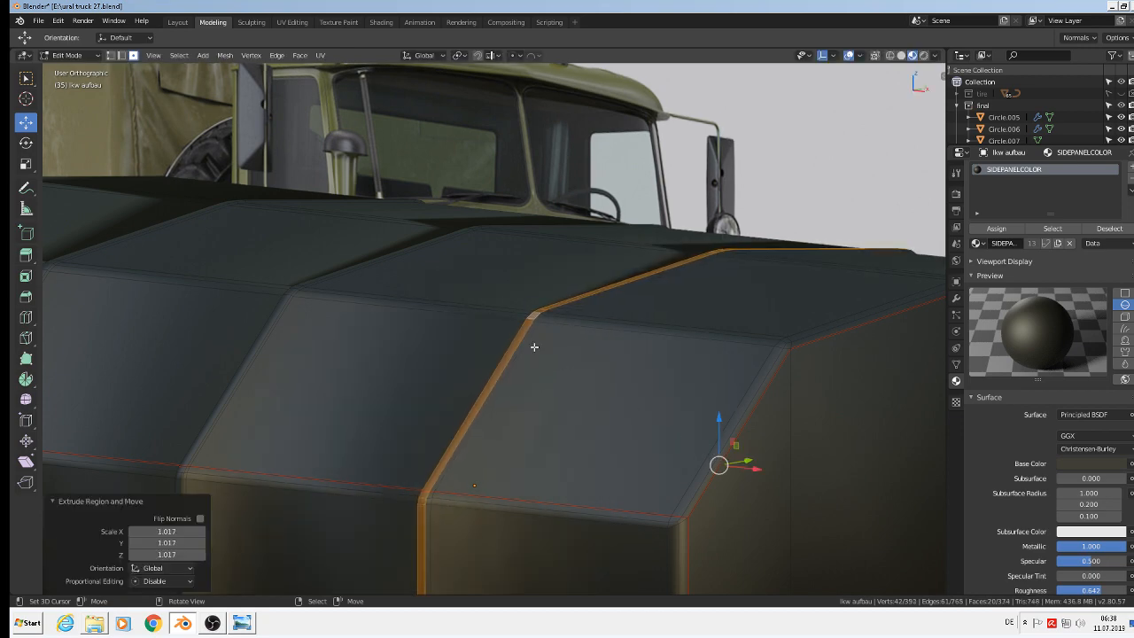
Leave mesh editing and compare the ribbed cover with the truck reference photos
{"action": "scroll", "coordinate": [486, 346], "scroll_direction": "down", "scroll_amount": 5}
{"action": "key", "text": "Tab"}
{"action": "middle_click_drag", "start_coordinate": [469, 376], "coordinate": [533, 397]}
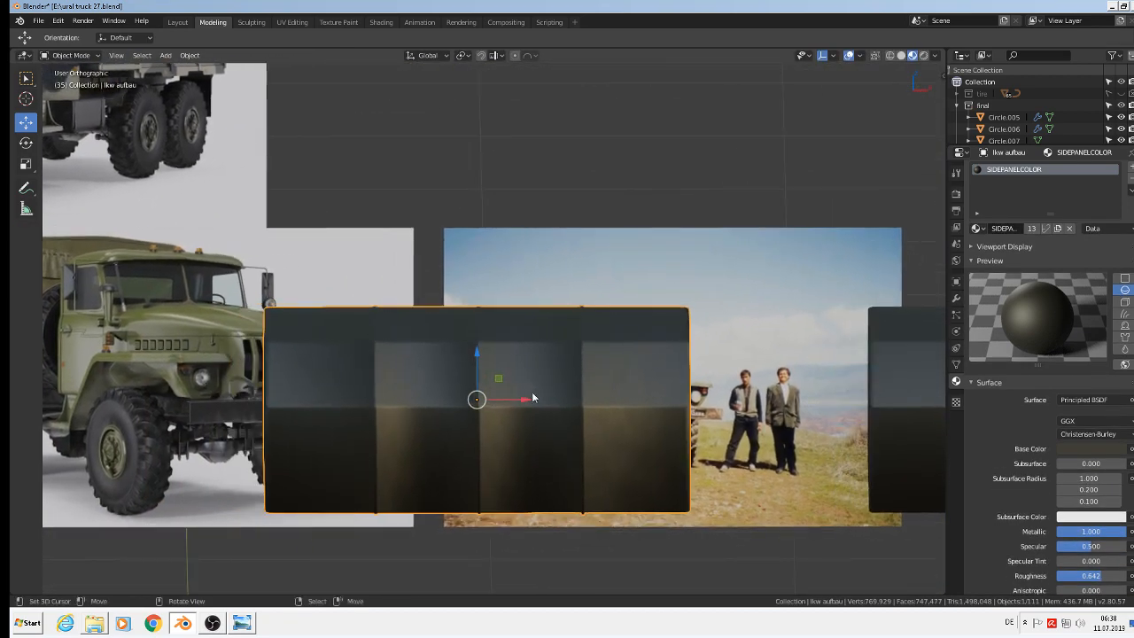
{"action": "scroll", "coordinate": [373, 410], "scroll_direction": "down", "scroll_amount": 3}
{"action": "scroll", "coordinate": [117, 372], "scroll_direction": "down", "scroll_amount": 1}
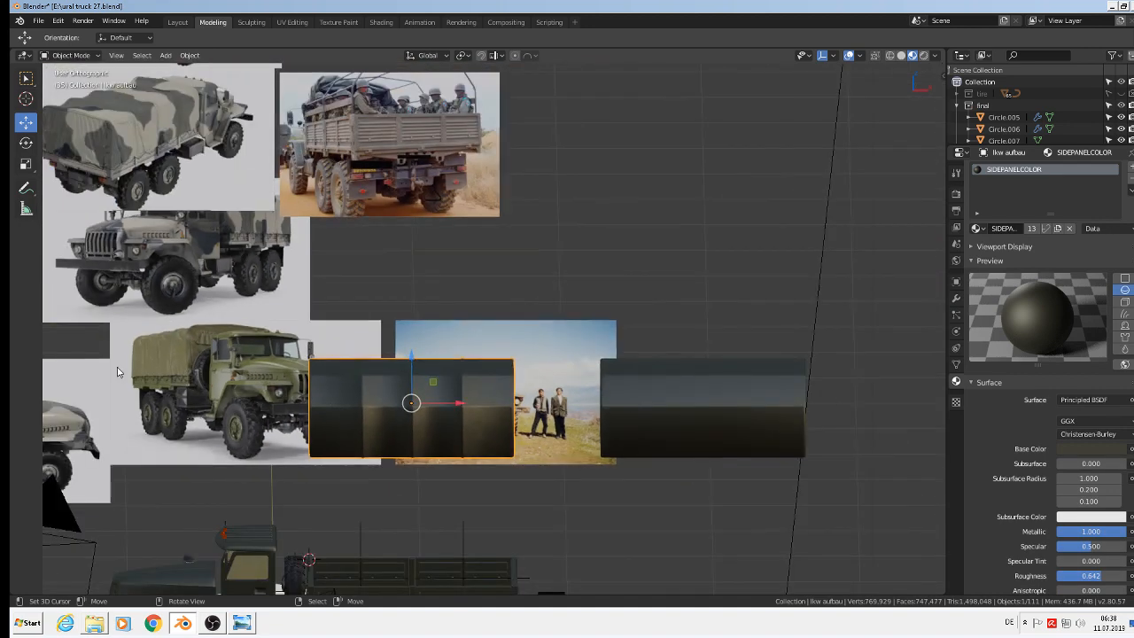
{"action": "scroll", "coordinate": [399, 407], "scroll_direction": "up", "scroll_amount": 3}
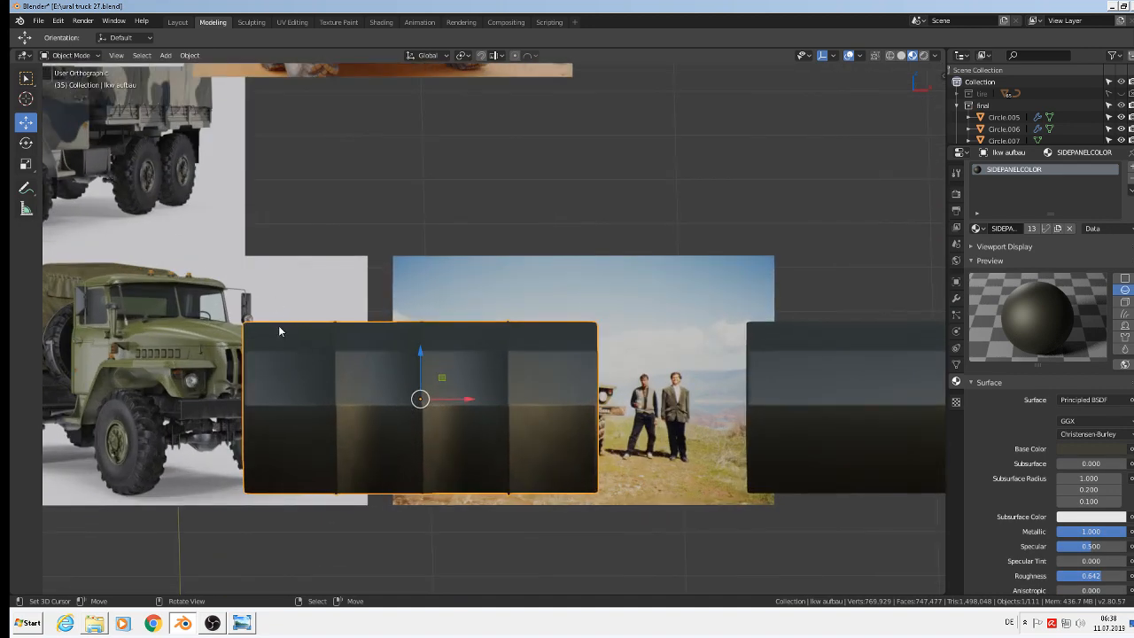
{"action": "scroll", "coordinate": [309, 345], "scroll_direction": "up", "scroll_amount": 2}
Edit the cover's mesh again and add one centred loop cut across each of the four sections between the ribs
{"action": "key", "text": "Tab"}
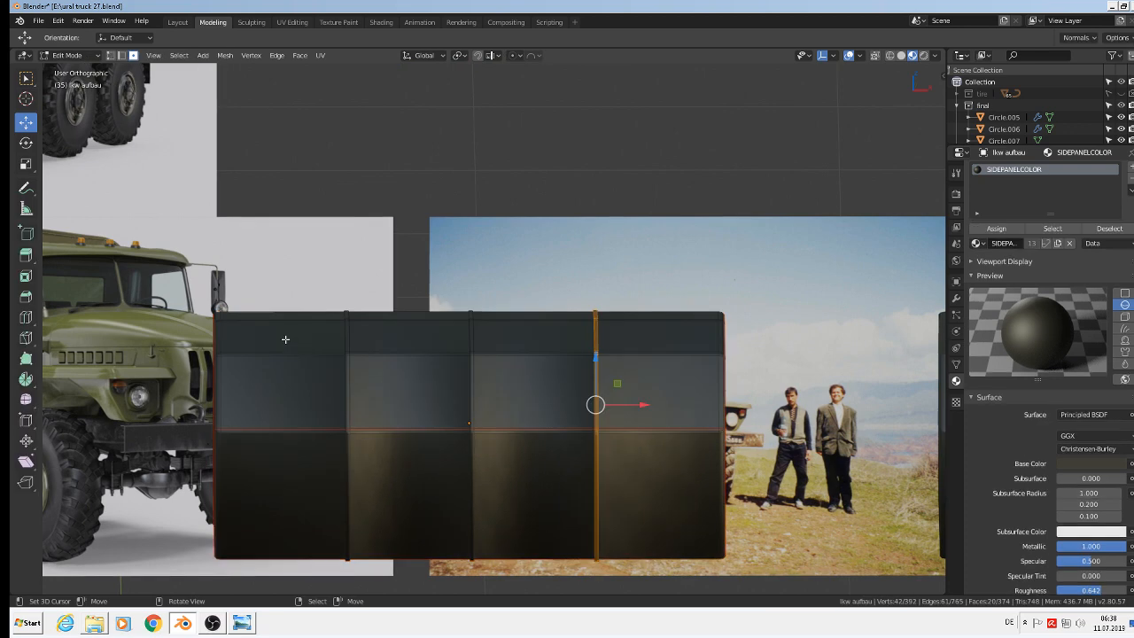
{"action": "key", "text": "ctrl+r"}
{"action": "left_click", "coordinate": [282, 333]}
{"action": "right_click", "coordinate": [282, 333]}
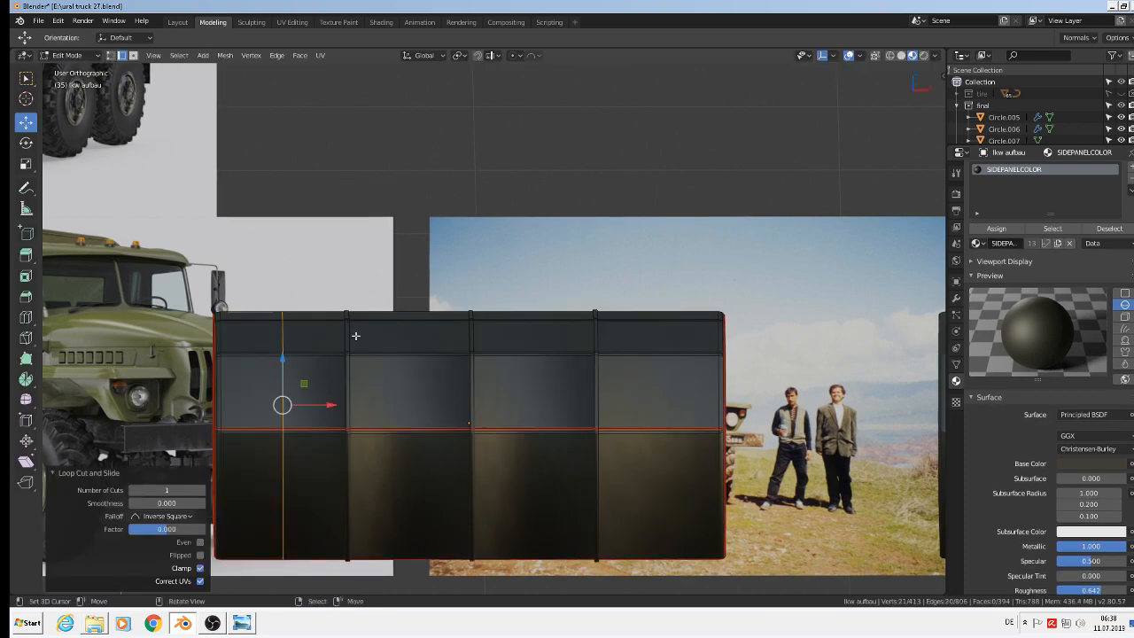
{"action": "key", "text": "ctrl+r"}
{"action": "left_click", "coordinate": [400, 332]}
{"action": "right_click", "coordinate": [400, 332]}
{"action": "key", "text": "ctrl+r"}
{"action": "left_click", "coordinate": [516, 324]}
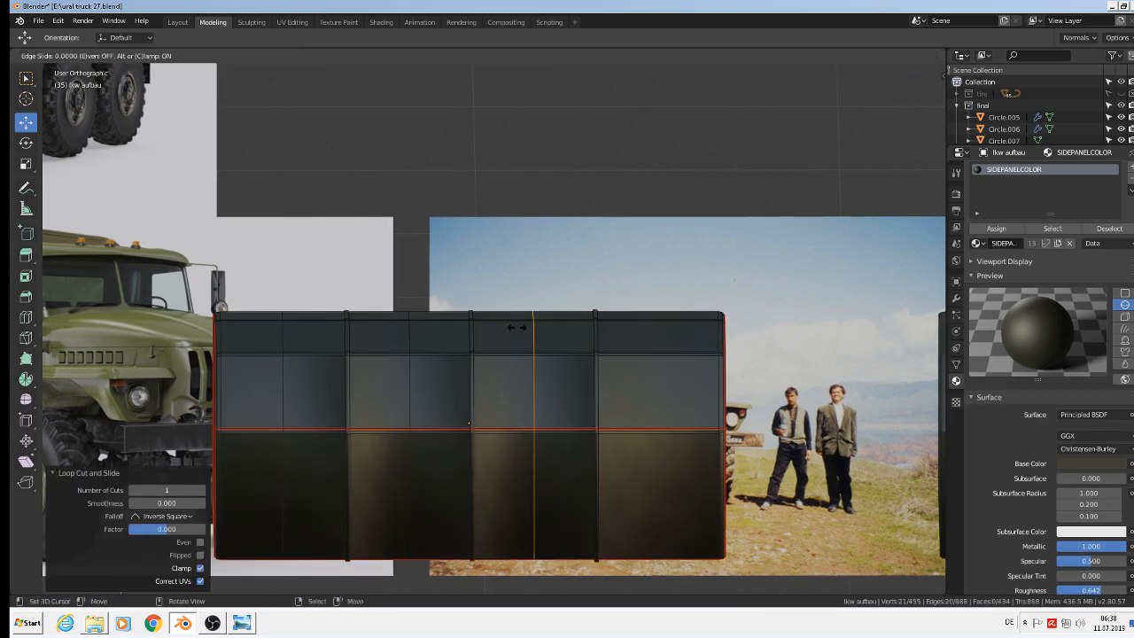
{"action": "right_click", "coordinate": [516, 324]}
{"action": "key", "text": "ctrl+r"}
{"action": "left_click", "coordinate": [666, 324]}
{"action": "right_click", "coordinate": [669, 324]}
{"action": "middle_click_drag", "start_coordinate": [535, 402], "coordinate": [531, 443]}
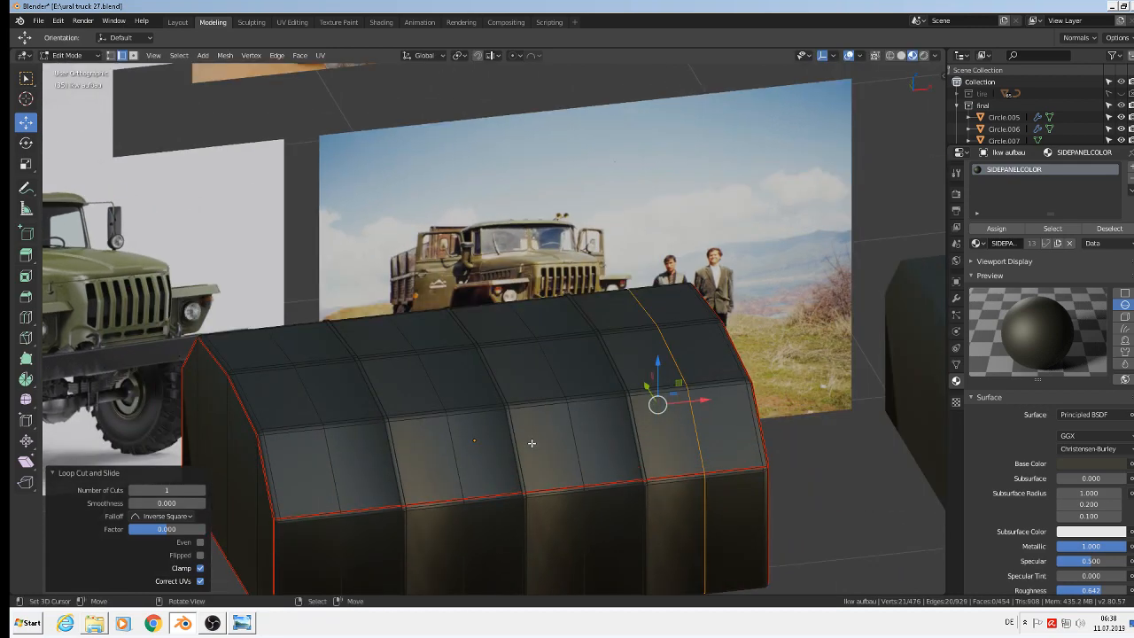
{"action": "scroll", "coordinate": [509, 433], "scroll_direction": "up", "scroll_amount": 2}
{"action": "middle_click_drag", "start_coordinate": [560, 226], "coordinate": [590, 186], "text": "shift"}
{"action": "middle_click_drag", "start_coordinate": [398, 382], "coordinate": [493, 256]}
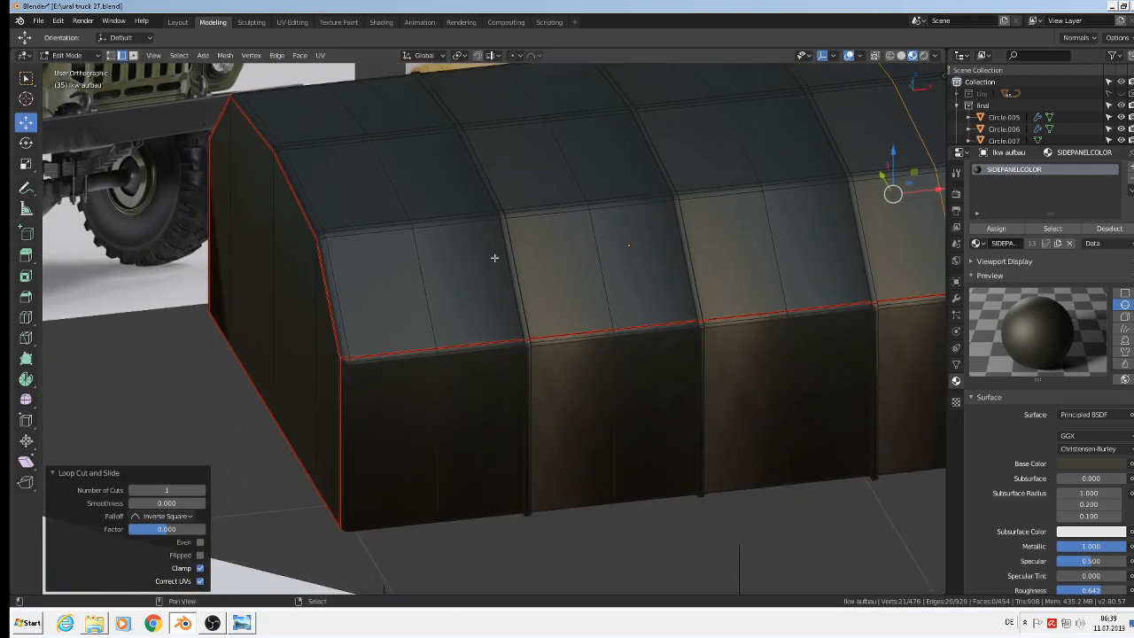
{"action": "left_click", "coordinate": [433, 327], "text": "shift"}
{"action": "middle_click_drag", "start_coordinate": [433, 327], "coordinate": [457, 408]}
{"action": "key", "text": "s"}
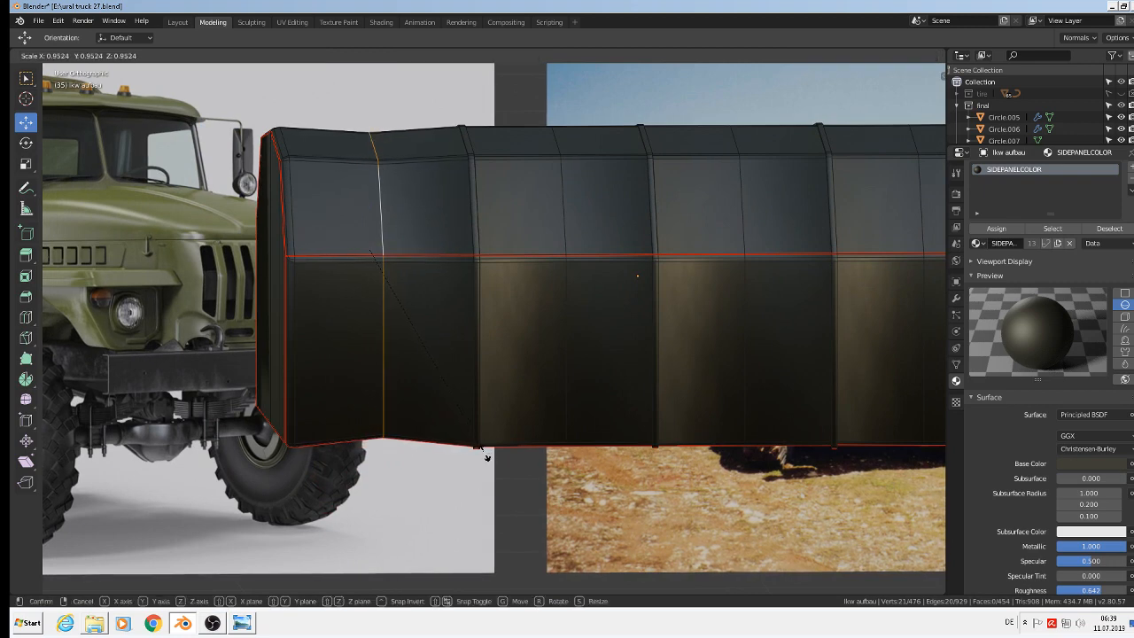
{"action": "right_click", "coordinate": [482, 453]}
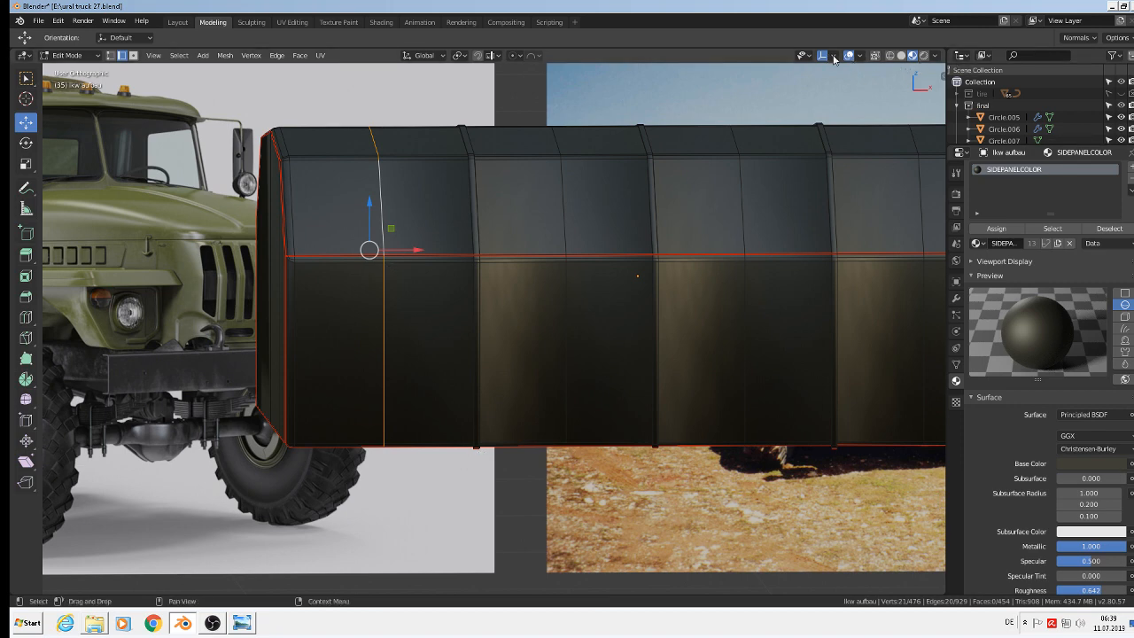
Turn on X-ray and scale the roof and shoulder vertices of the first section's middle loop to about 0.90, leaving out the bottom vertices
{"action": "left_click", "coordinate": [874, 55]}
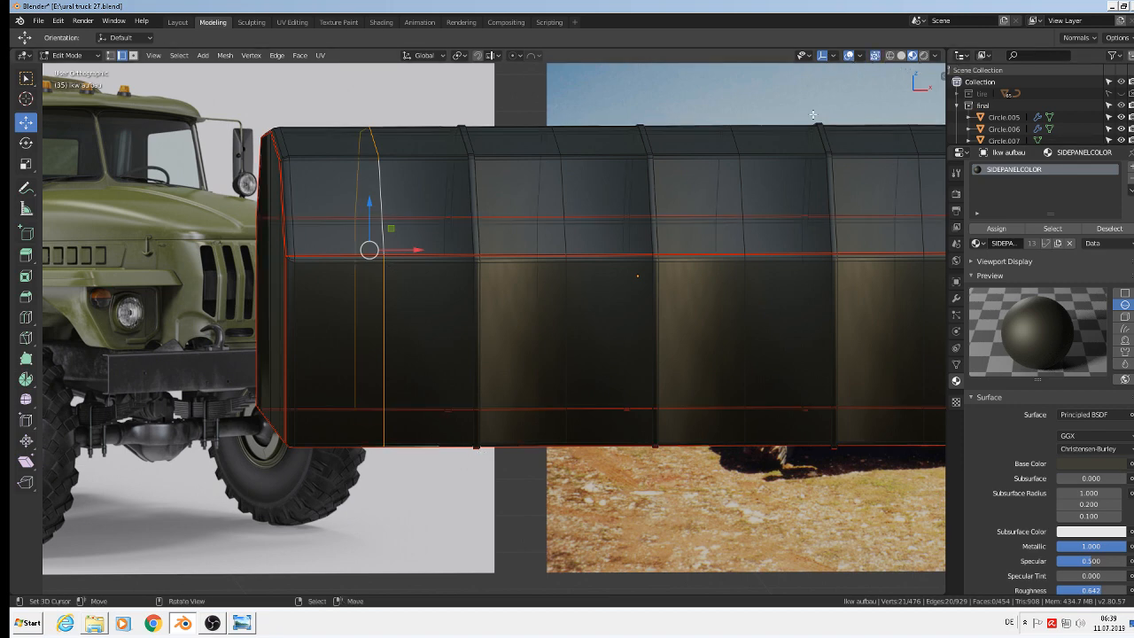
{"action": "left_click", "coordinate": [111, 55]}
{"action": "left_click", "coordinate": [379, 124]}
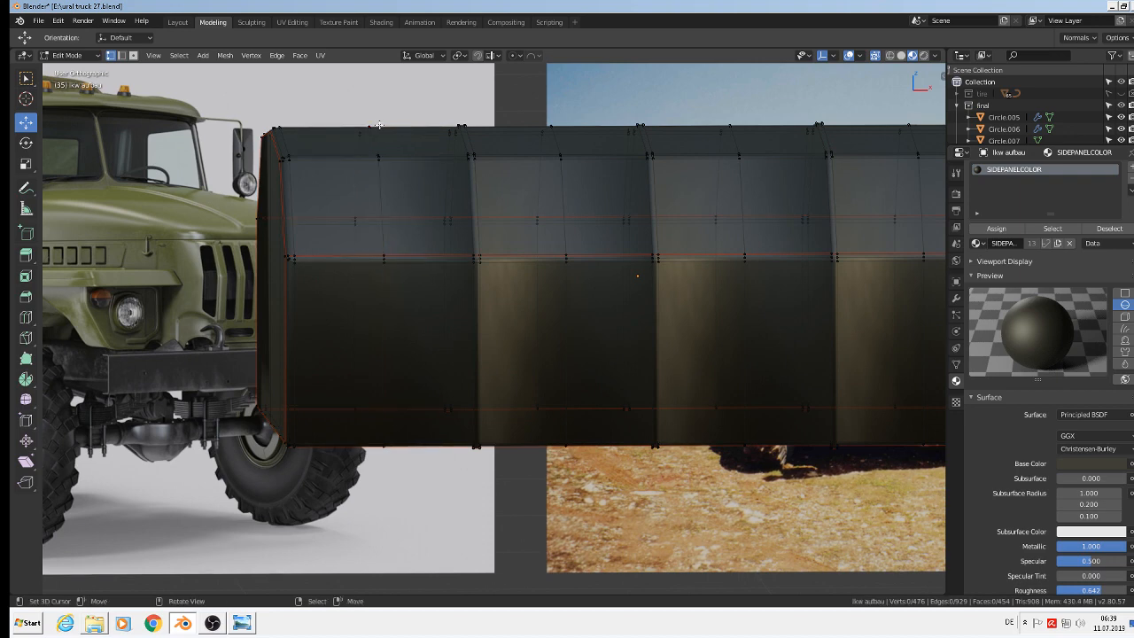
{"action": "key", "text": "c"}
{"action": "left_click_drag", "start_coordinate": [369, 126], "coordinate": [376, 258]}
{"action": "right_click", "coordinate": [375, 258]}
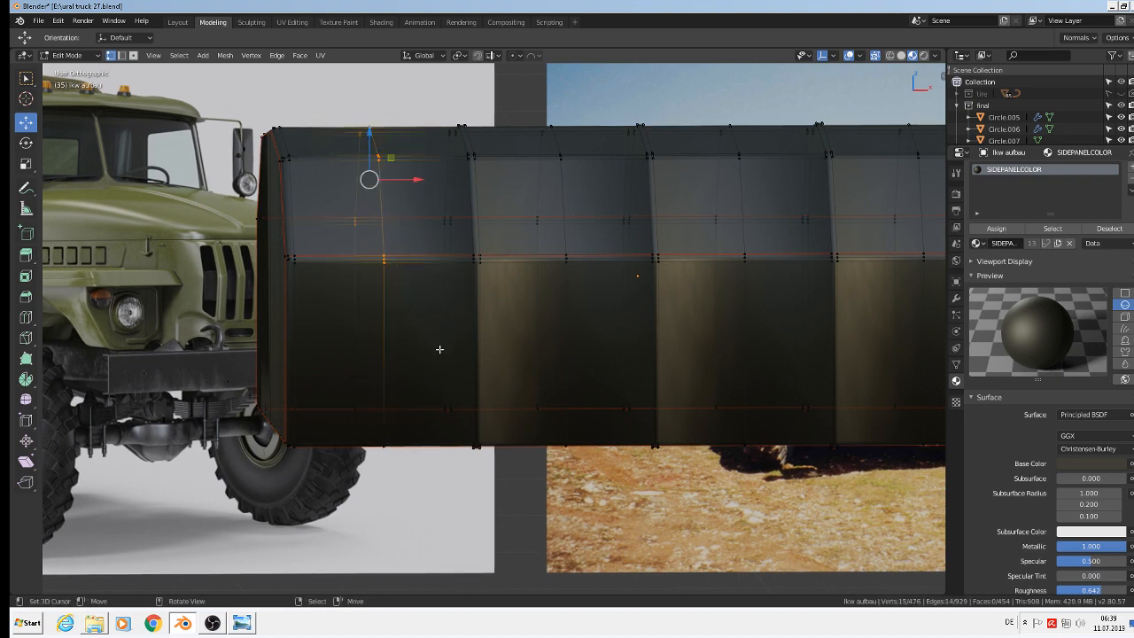
{"action": "key", "text": "s"}
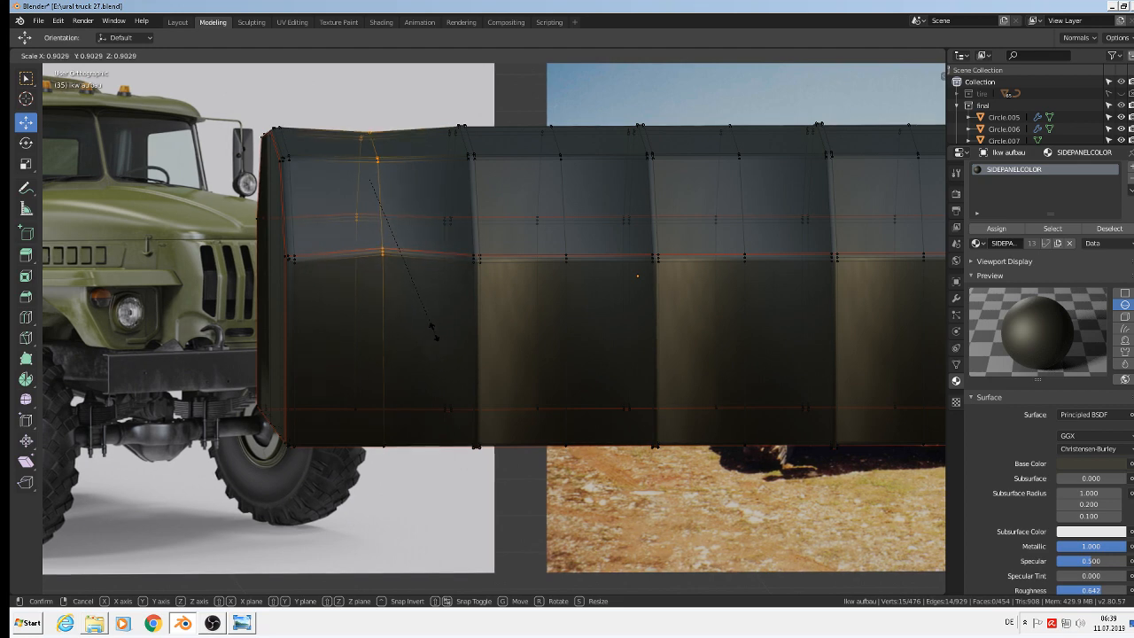
{"action": "left_click", "coordinate": [434, 333]}
Select only the upper vertices of the second section's middle loop and scale them to about 0.95
{"action": "key", "text": "alt+a"}
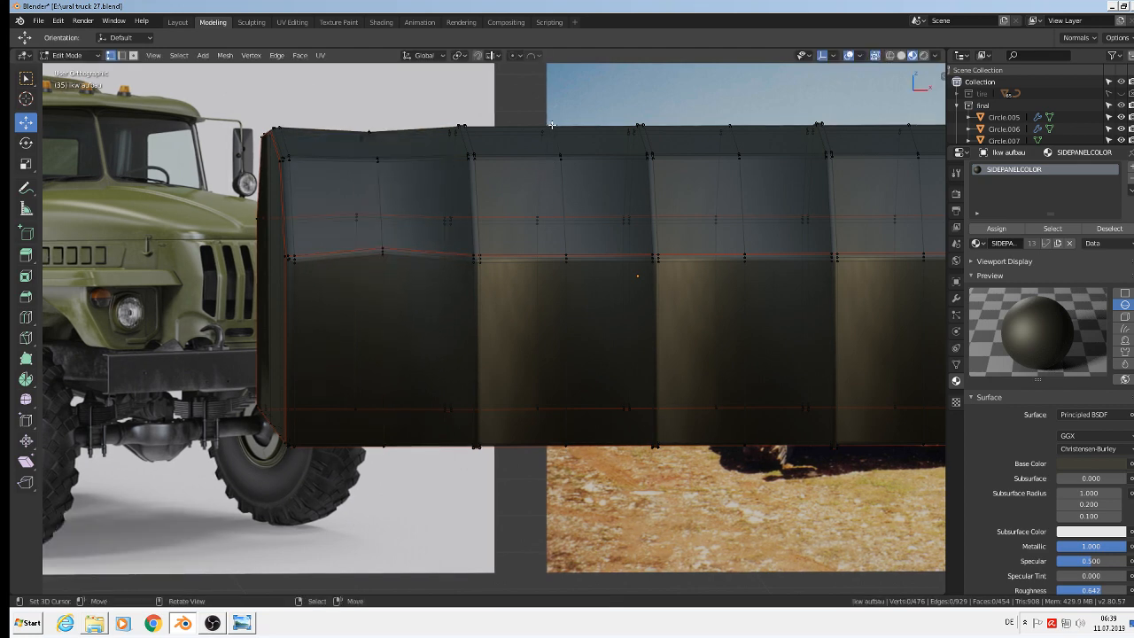
{"action": "key", "text": "c"}
{"action": "left_click_drag", "start_coordinate": [539, 121], "coordinate": [557, 286]}
{"action": "right_click", "coordinate": [605, 311]}
{"action": "key", "text": "s"}
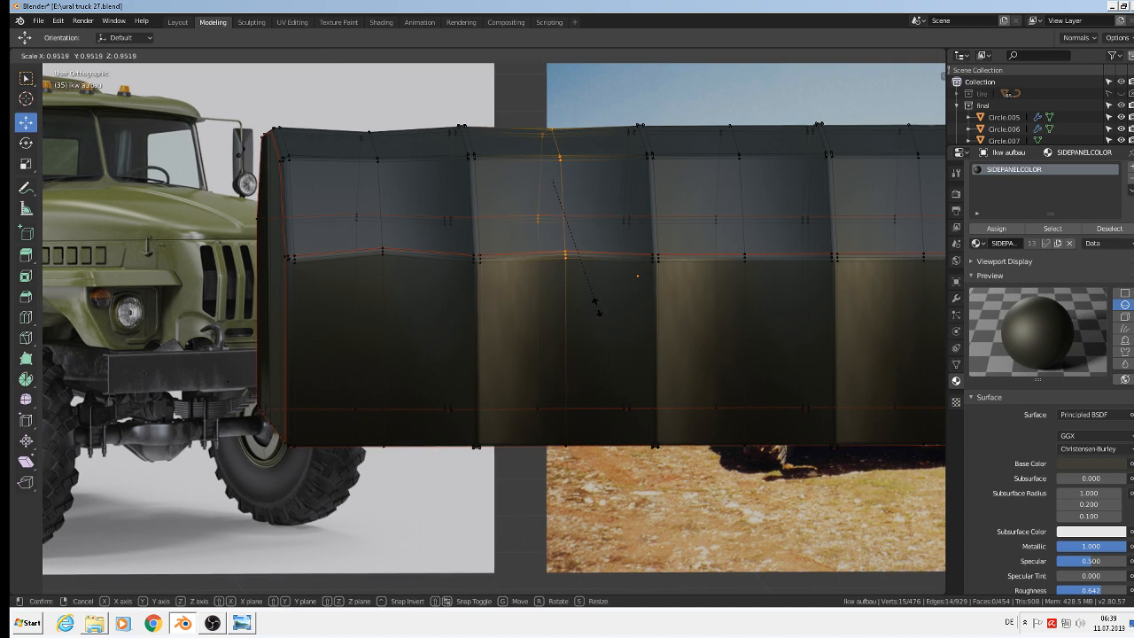
{"action": "left_click", "coordinate": [593, 305]}
Select only the upper vertices of the third section's middle loop and scale them to about 0.94
{"action": "key", "text": "alt+a"}
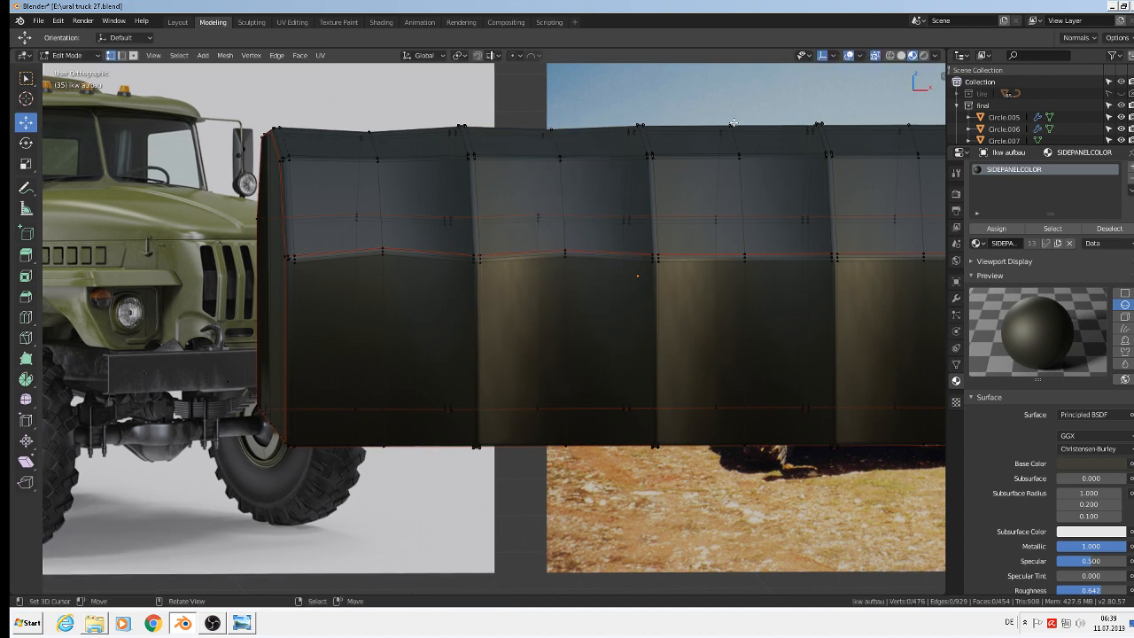
{"action": "key", "text": "c"}
{"action": "left_click_drag", "start_coordinate": [729, 136], "coordinate": [729, 281]}
{"action": "right_click", "coordinate": [785, 311]}
{"action": "key", "text": "s"}
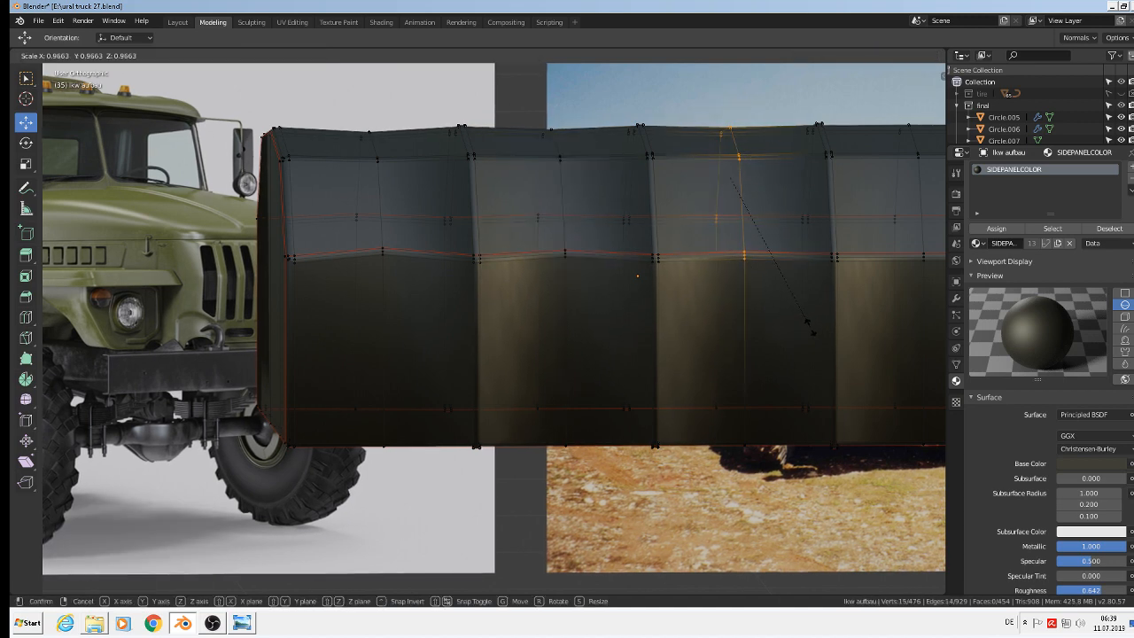
{"action": "left_click", "coordinate": [812, 323]}
Select only the upper vertices of the fourth section's middle loop, scale them slightly inward, and leave mesh editing
{"action": "middle_click_drag", "start_coordinate": [563, 352], "coordinate": [553, 358], "text": "shift"}
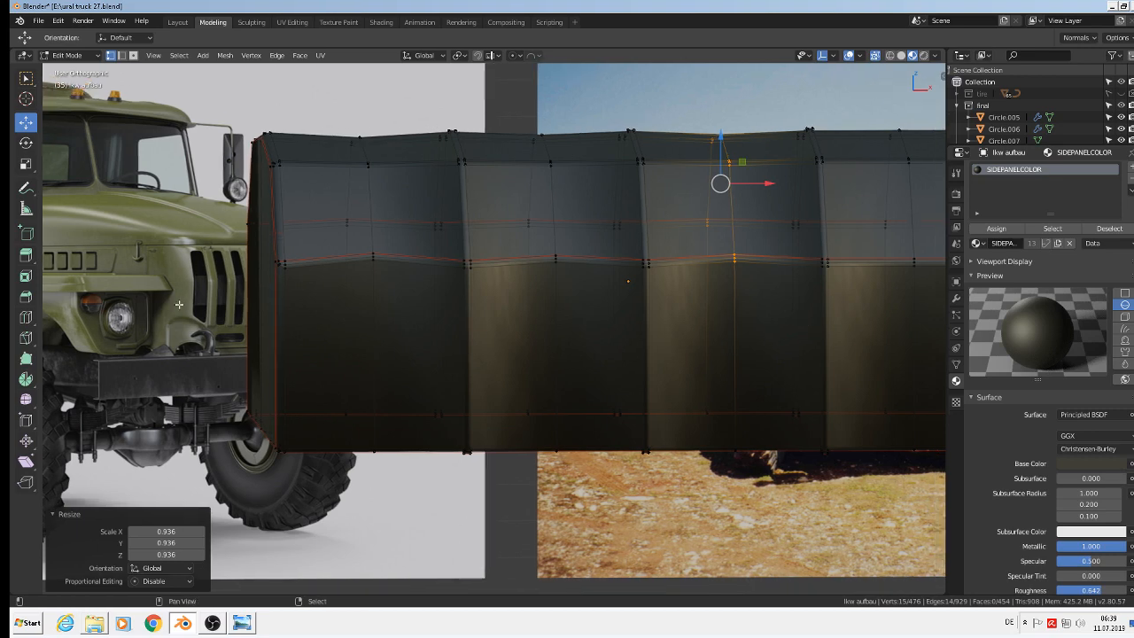
{"action": "middle_click_drag", "start_coordinate": [179, 304], "coordinate": [149, 297], "text": "shift"}
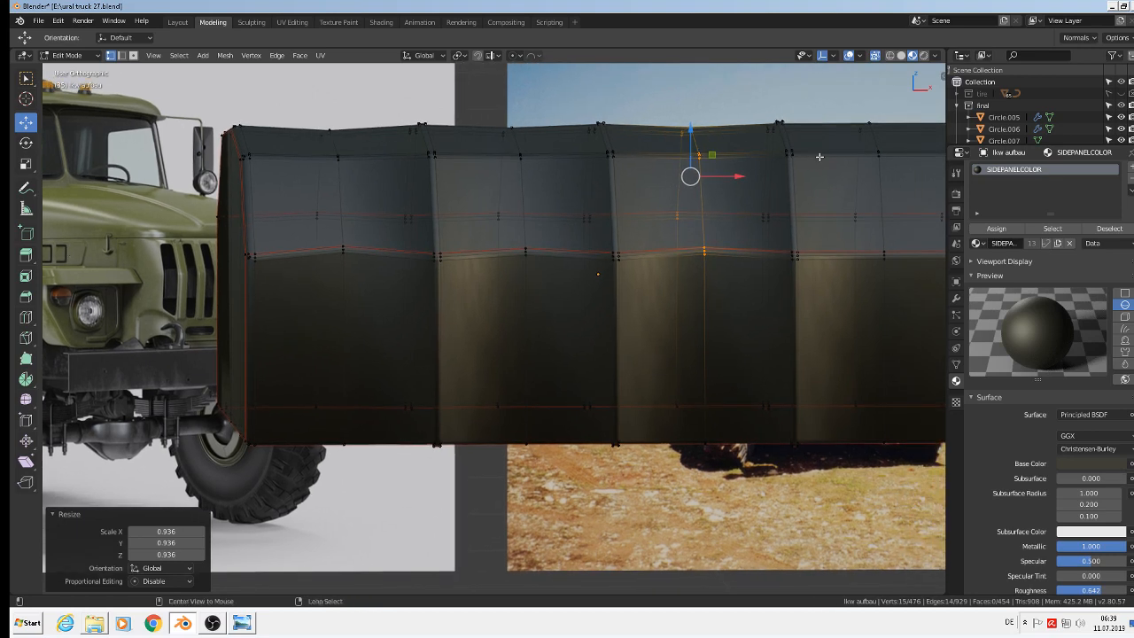
{"action": "key", "text": "alt+a"}
{"action": "key", "text": "c"}
{"action": "left_click_drag", "start_coordinate": [870, 130], "coordinate": [872, 263]}
{"action": "right_click", "coordinate": [874, 267]}
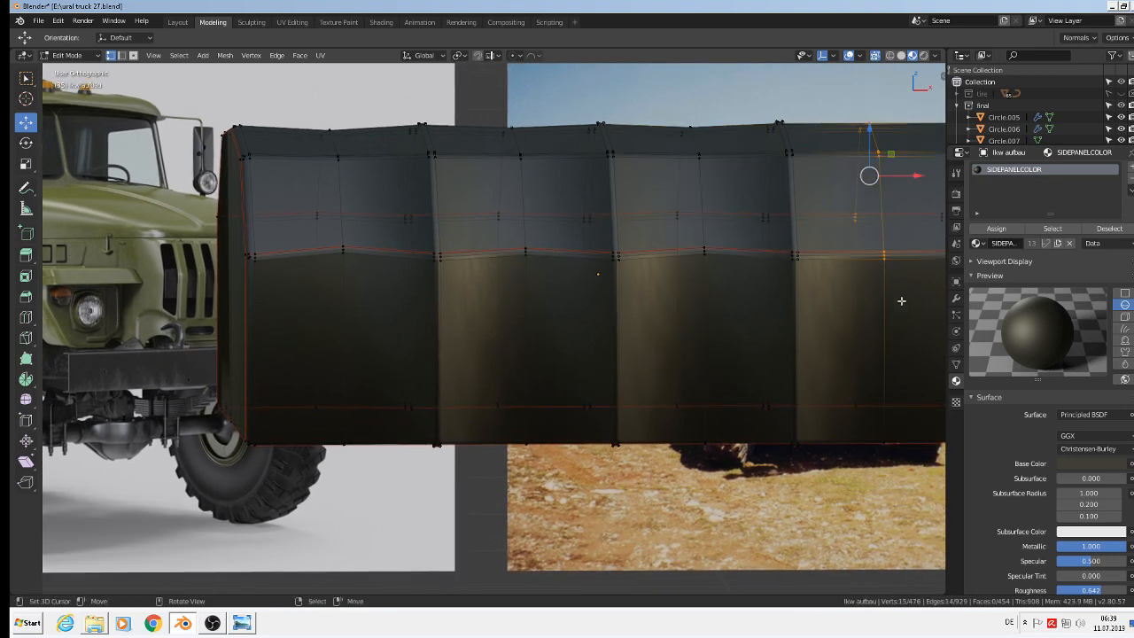
{"action": "key", "text": "s"}
{"action": "left_click", "coordinate": [898, 290]}
{"action": "key", "text": "Tab"}
Add a Subdivision Surface modifier to the cover and set its viewport subdivisions to 2
{"action": "scroll", "coordinate": [603, 266], "scroll_direction": "down", "scroll_amount": 3}
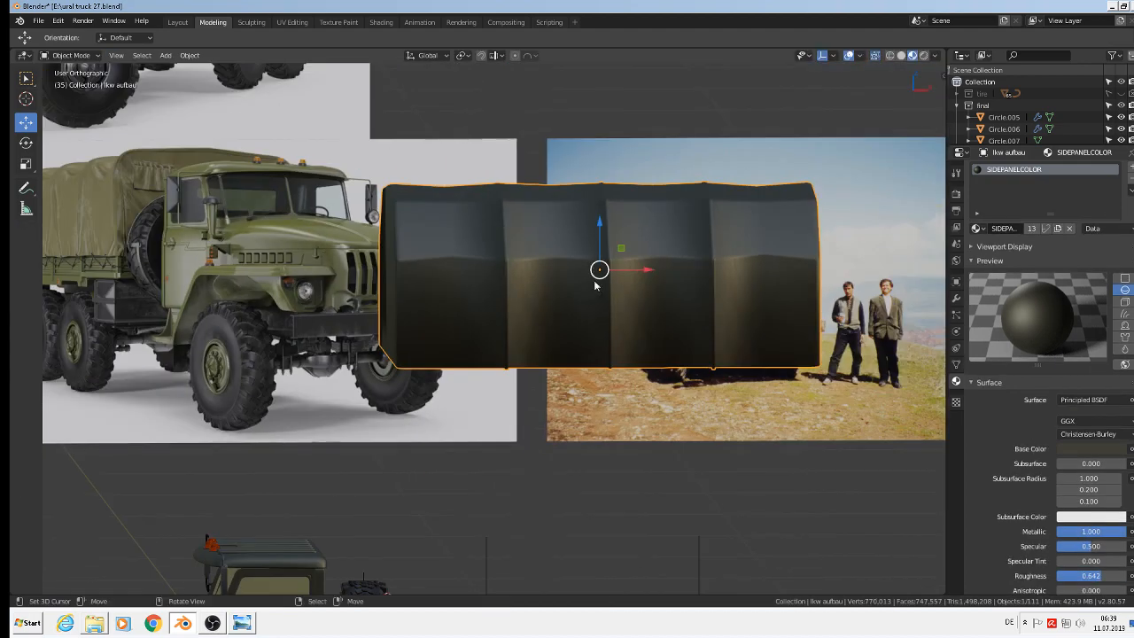
{"action": "middle_click_drag", "start_coordinate": [594, 284], "coordinate": [658, 322]}
{"action": "scroll", "coordinate": [656, 318], "scroll_direction": "up", "scroll_amount": 3}
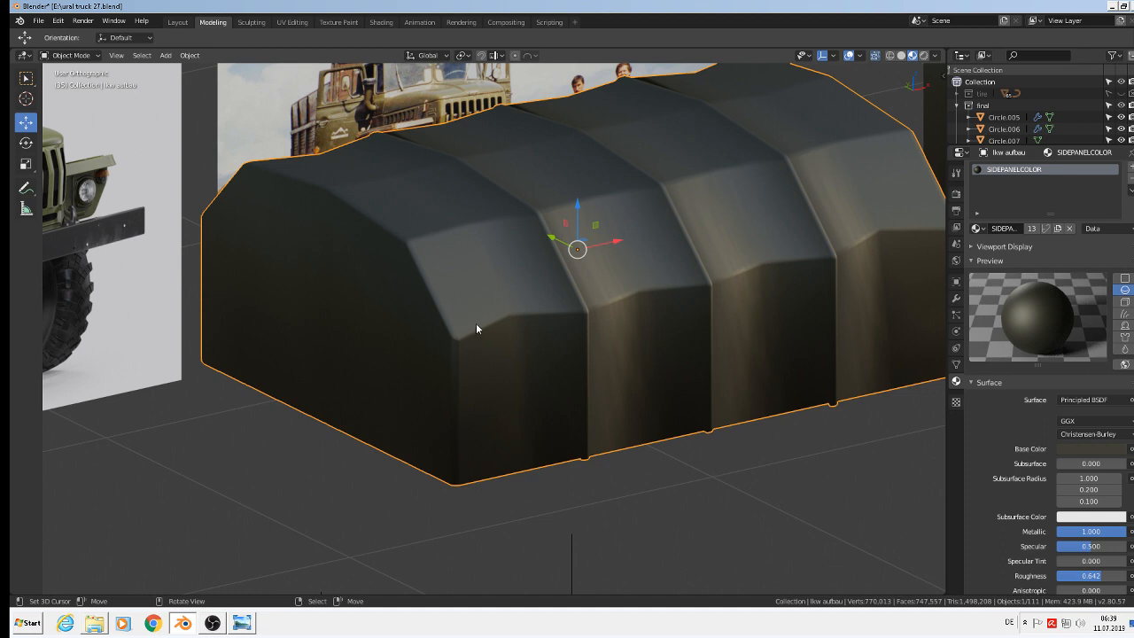
{"action": "left_click", "coordinate": [959, 301]}
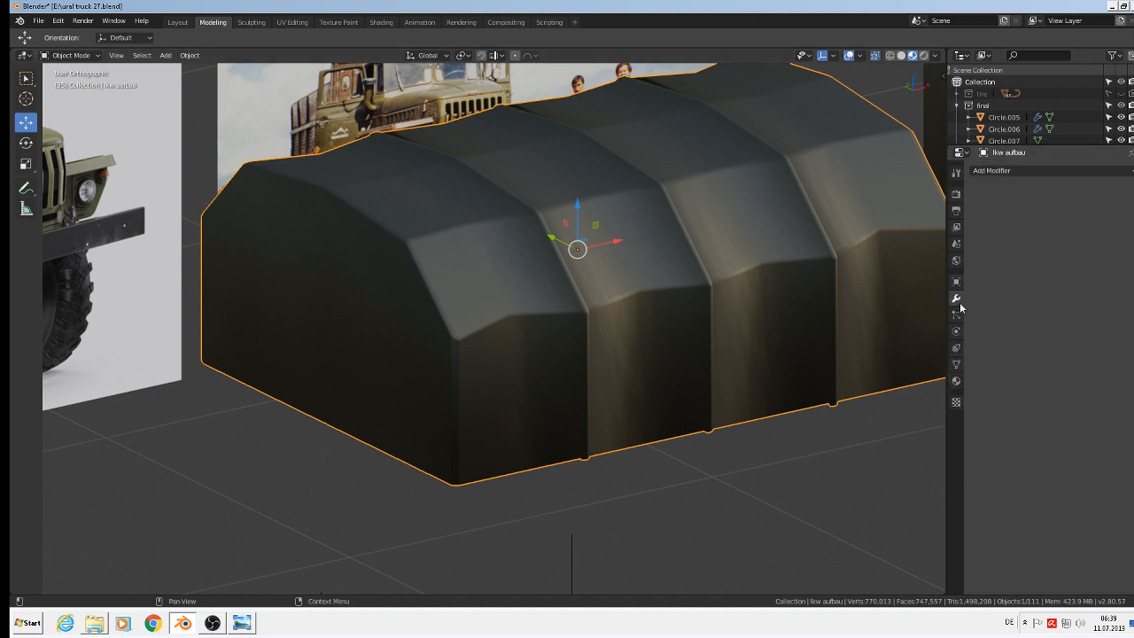
{"action": "left_click", "coordinate": [1007, 169]}
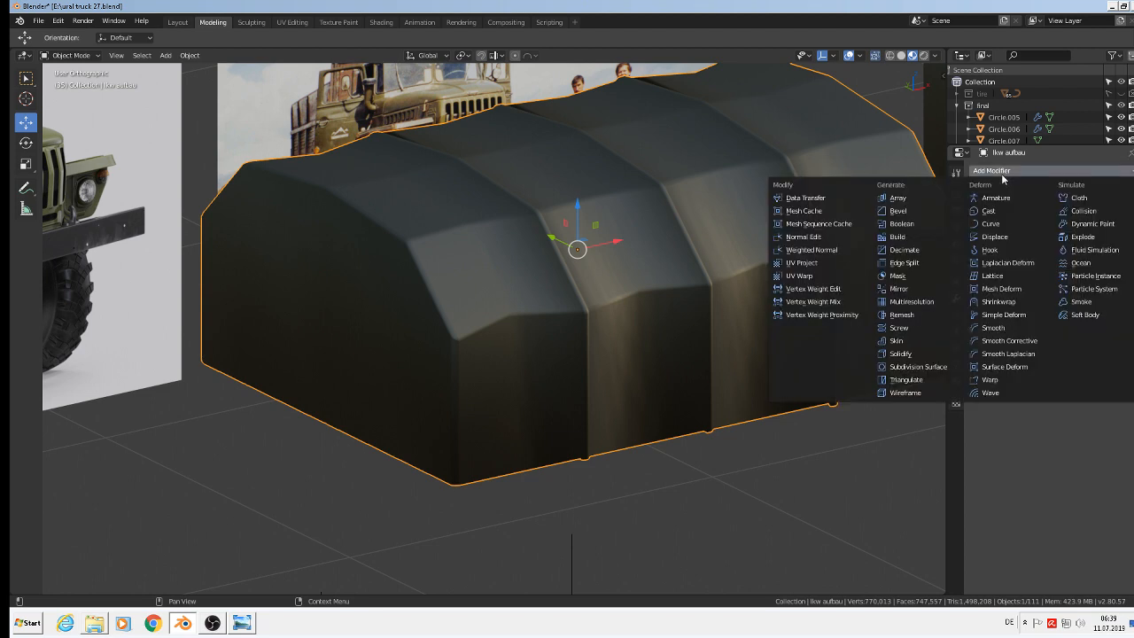
{"action": "left_click", "coordinate": [931, 367]}
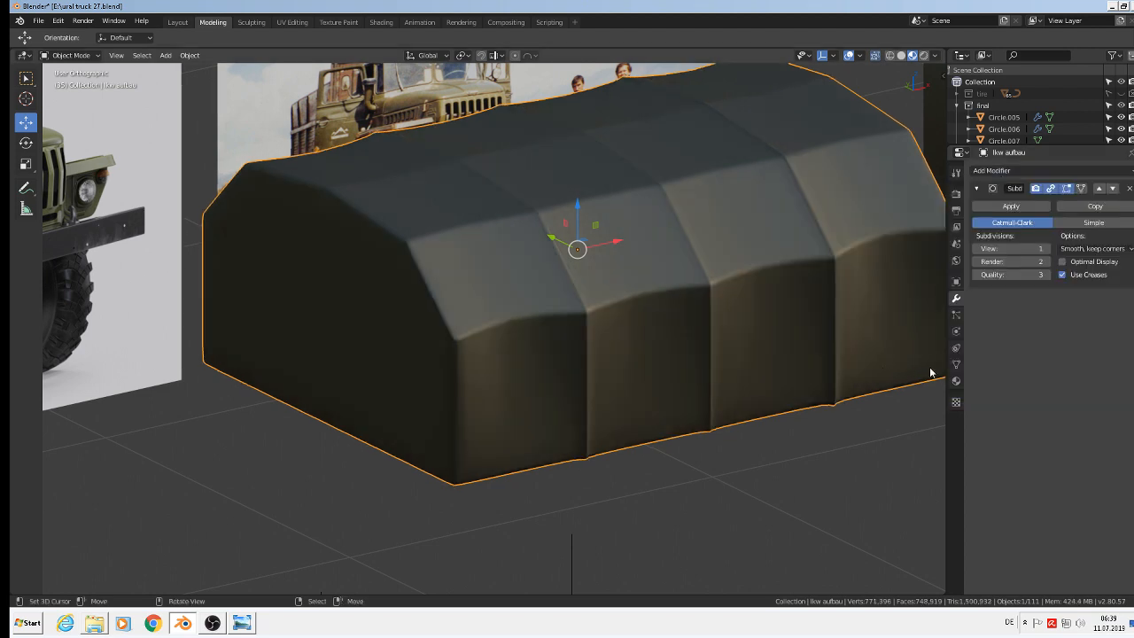
{"action": "left_click", "coordinate": [1046, 248]}
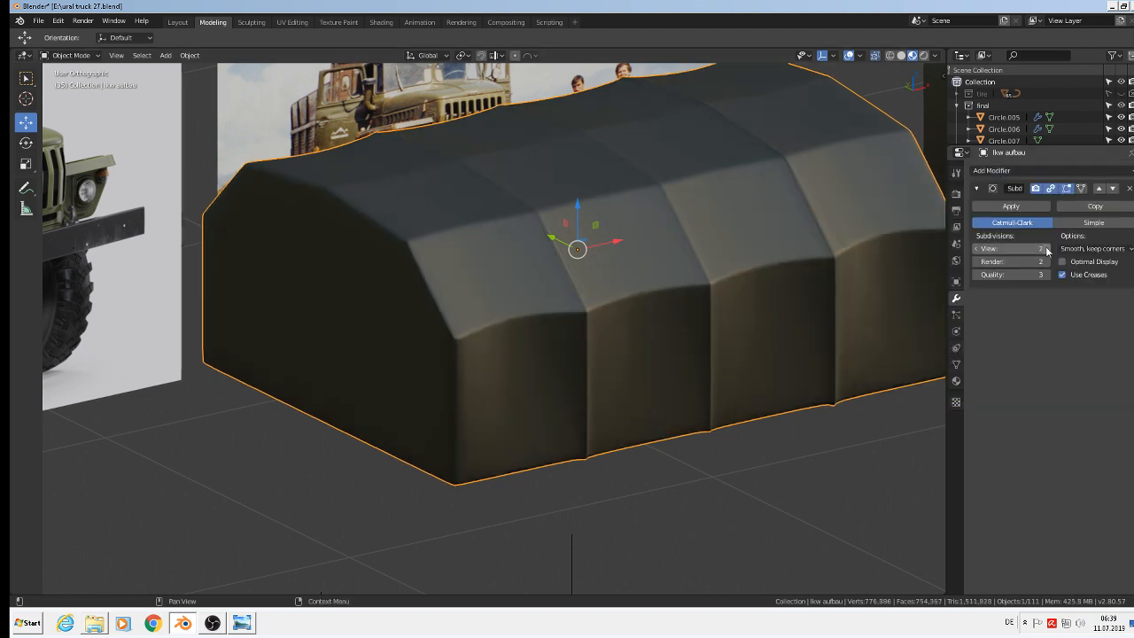
Edit the cover's mesh with X-ray off and add loop cuts close to both ends of the first section, at factors about -0.93 and -0.92
{"action": "middle_click_drag", "start_coordinate": [897, 299], "coordinate": [657, 353]}
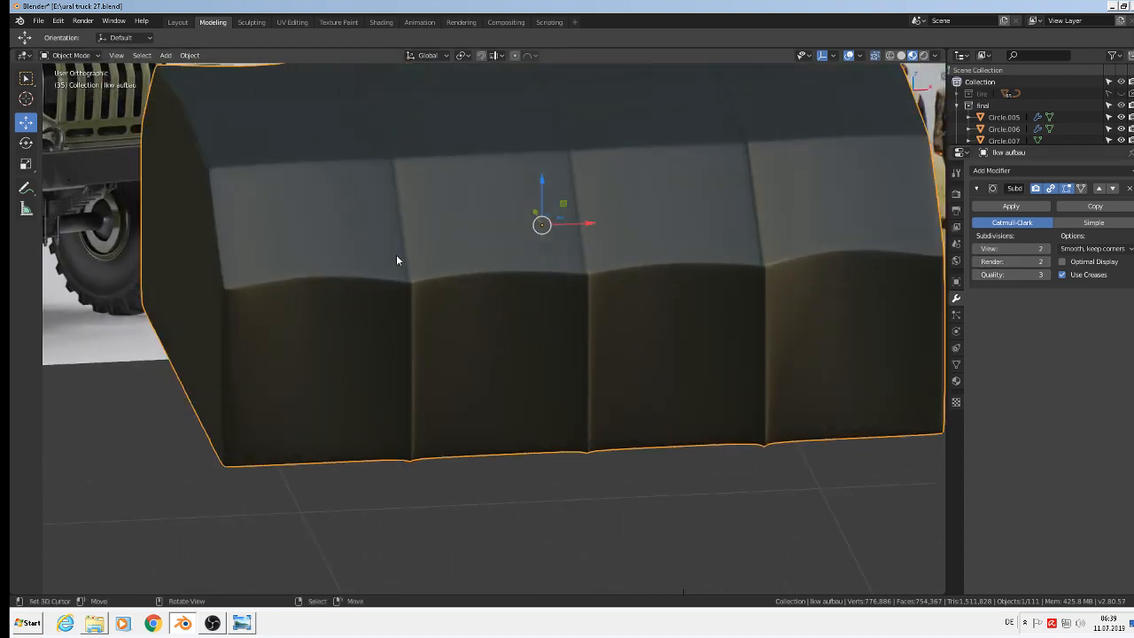
{"action": "scroll", "coordinate": [397, 256], "scroll_direction": "down", "scroll_amount": 2}
{"action": "mouse_move", "coordinate": [400, 262]}
{"action": "middle_mouse_down"}
{"action": "mouse_move", "coordinate": [369, 244]}
{"action": "mouse_move", "coordinate": [388, 231]}
{"action": "mouse_move", "coordinate": [414, 248]}
{"action": "middle_mouse_up"}
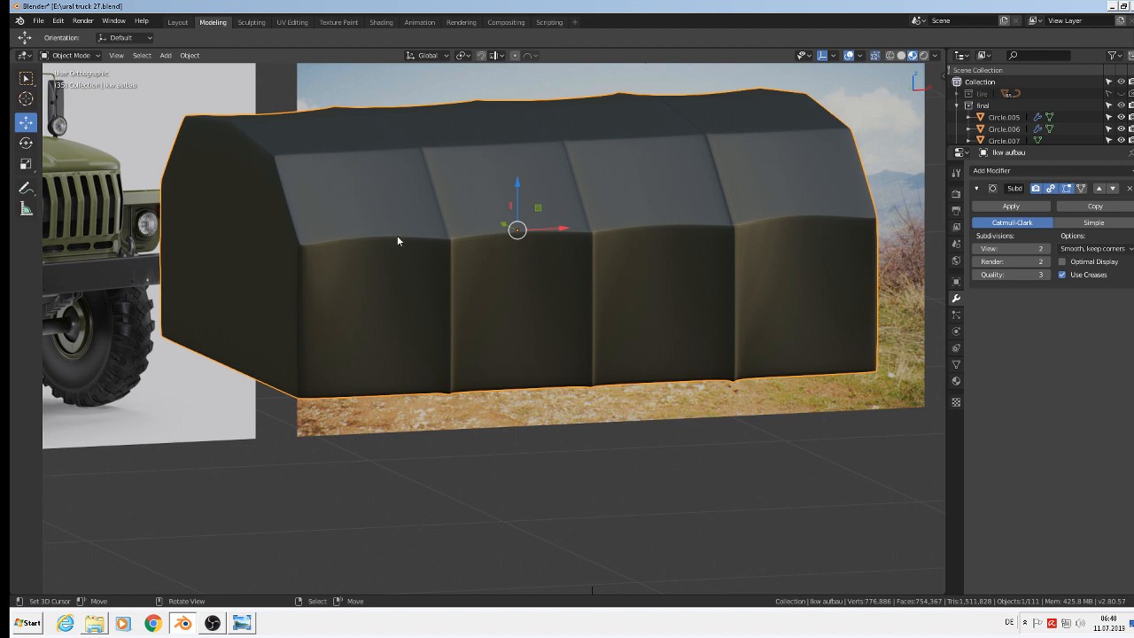
{"action": "key", "text": "Tab"}
{"action": "scroll", "coordinate": [399, 241], "scroll_direction": "up", "scroll_amount": 2}
{"action": "scroll", "coordinate": [573, 167], "scroll_direction": "up", "scroll_amount": 2}
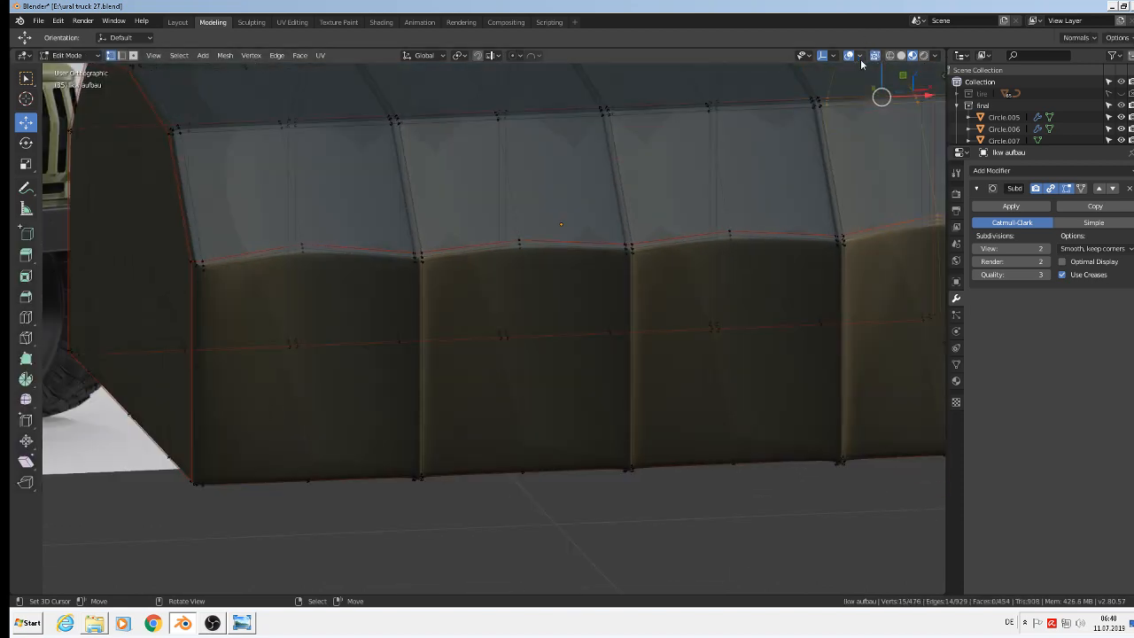
{"action": "key", "text": "ctrl+r"}
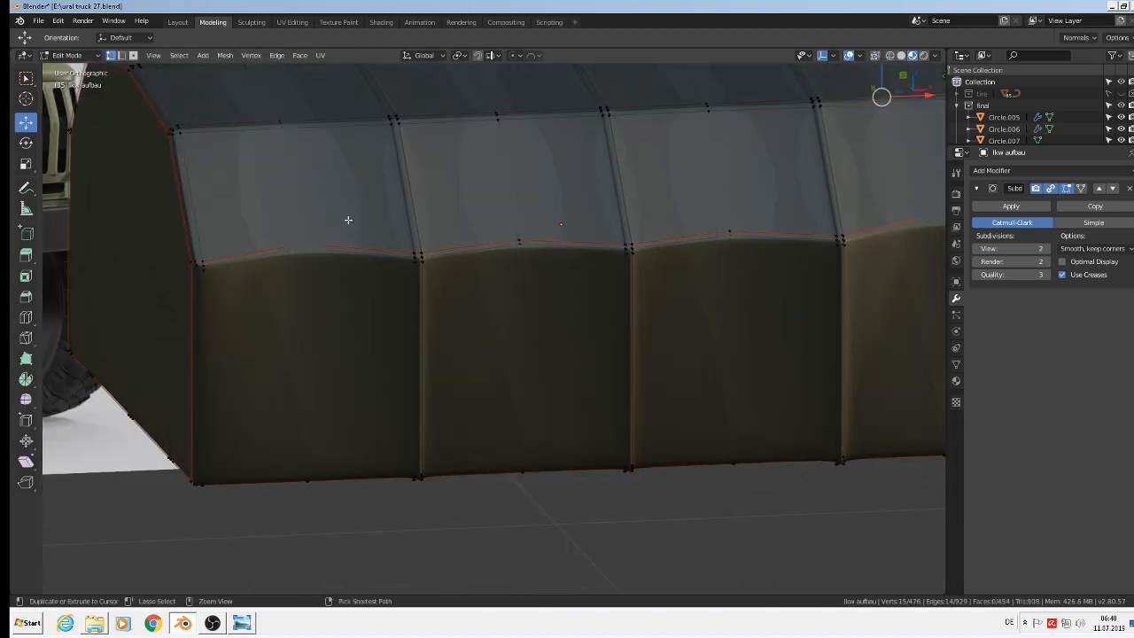
{"action": "left_click", "coordinate": [344, 130]}
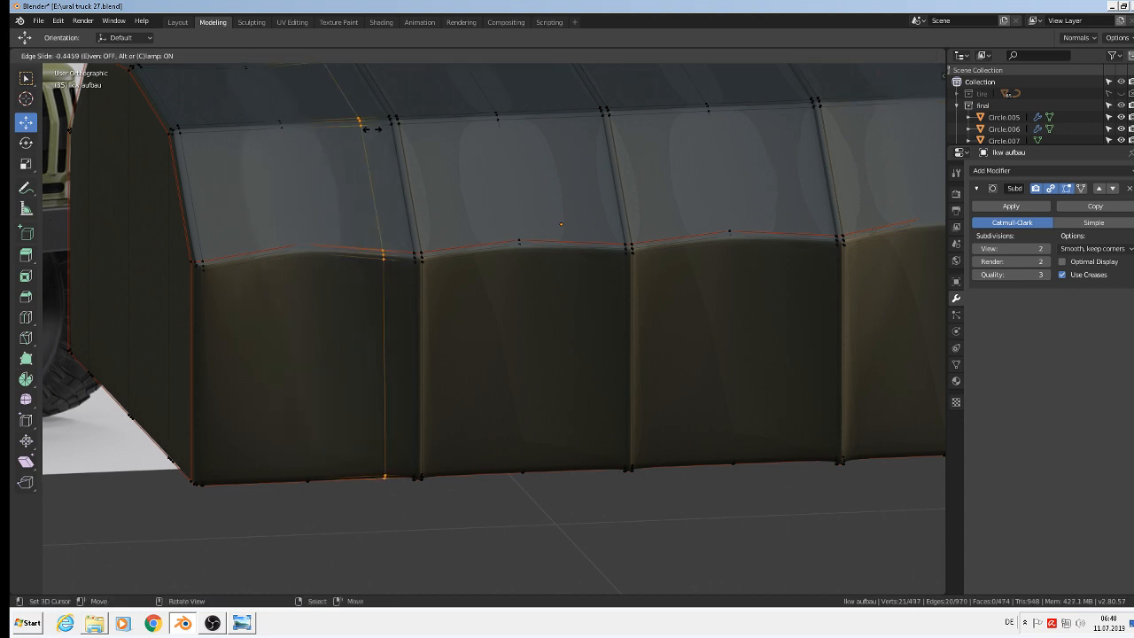
{"action": "left_click", "coordinate": [387, 122]}
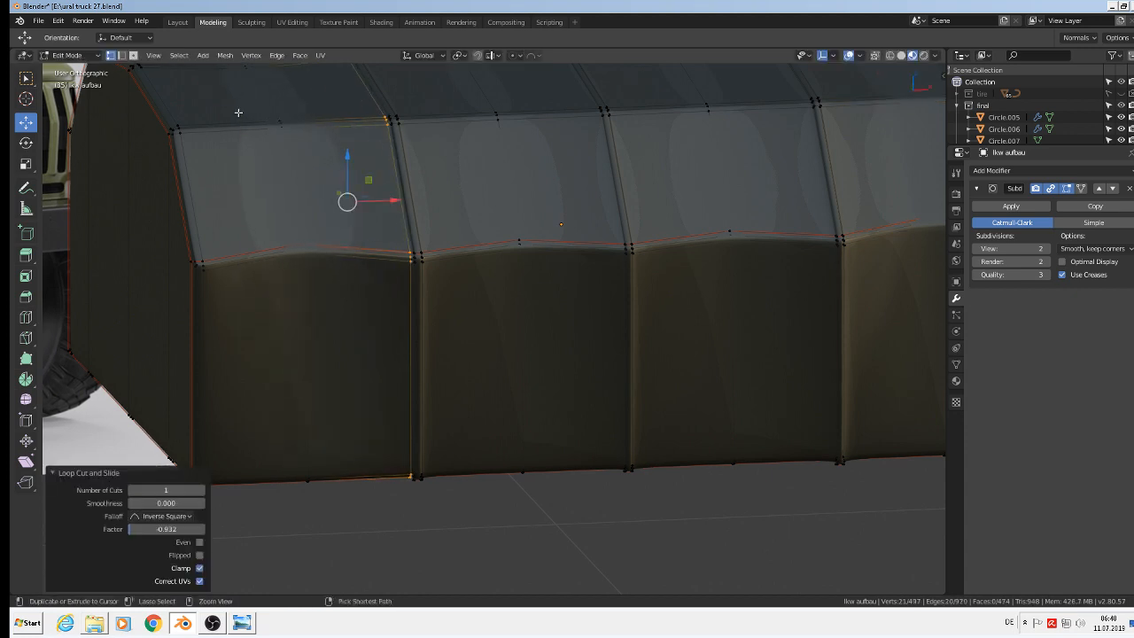
{"action": "key", "text": "g"}
{"action": "key", "text": "g"}
{"action": "left_click", "coordinate": [191, 115]}
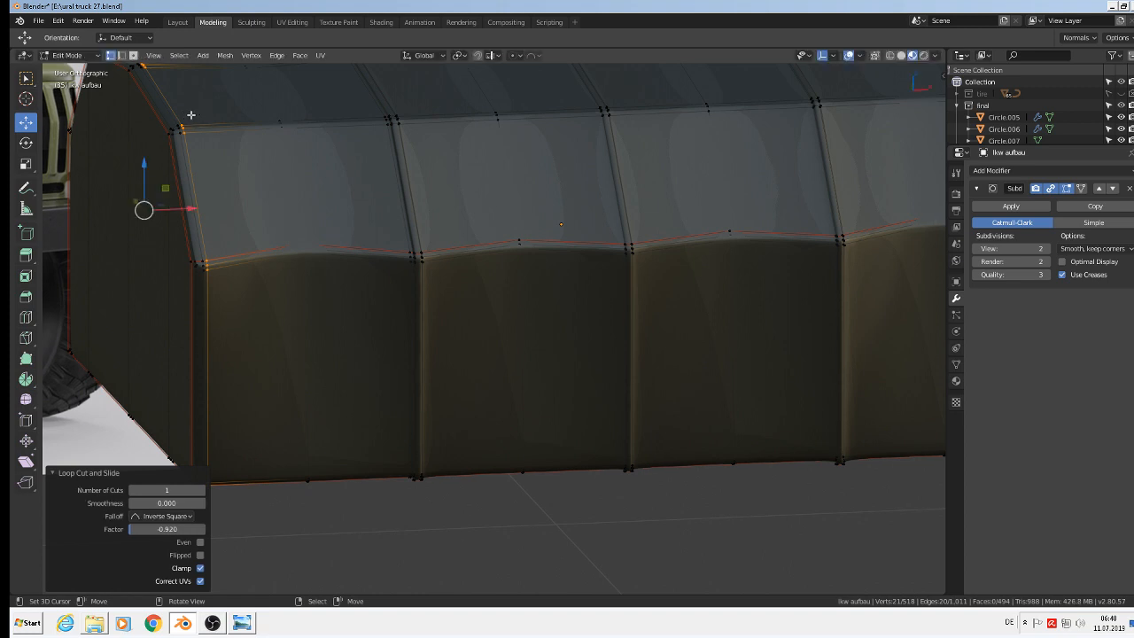
Add a loop cut close to each rib bounding the second section, at slide factors of about -0.95
{"action": "key", "text": "ctrl+r"}
{"action": "left_click", "coordinate": [463, 117]}
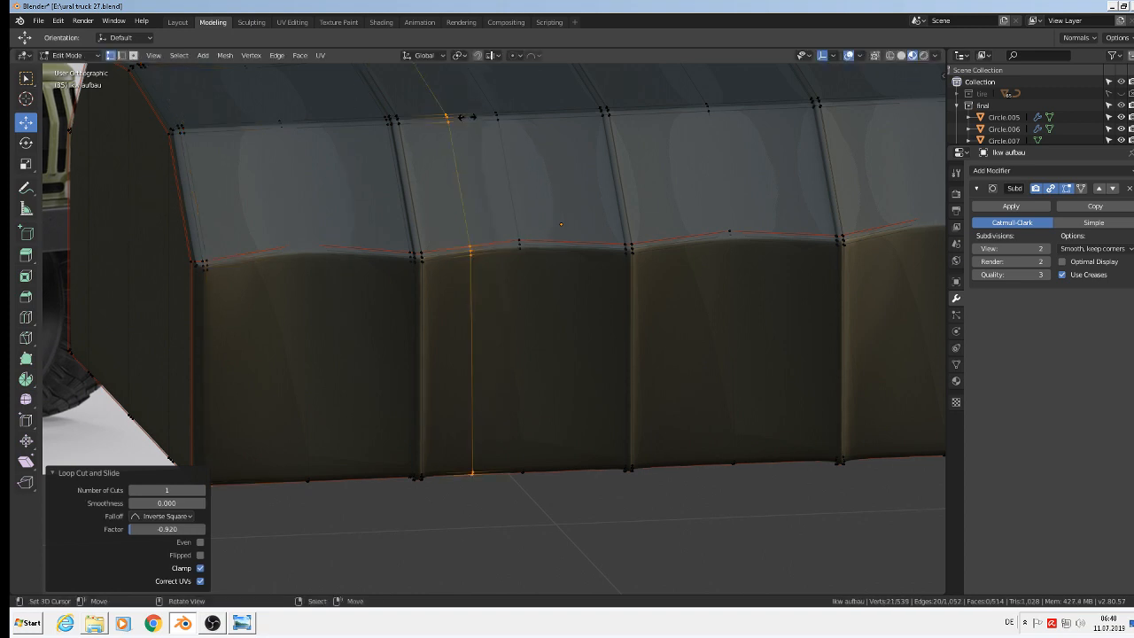
{"action": "left_click", "coordinate": [417, 119]}
{"action": "key", "text": "ctrl+r"}
{"action": "left_click", "coordinate": [562, 107]}
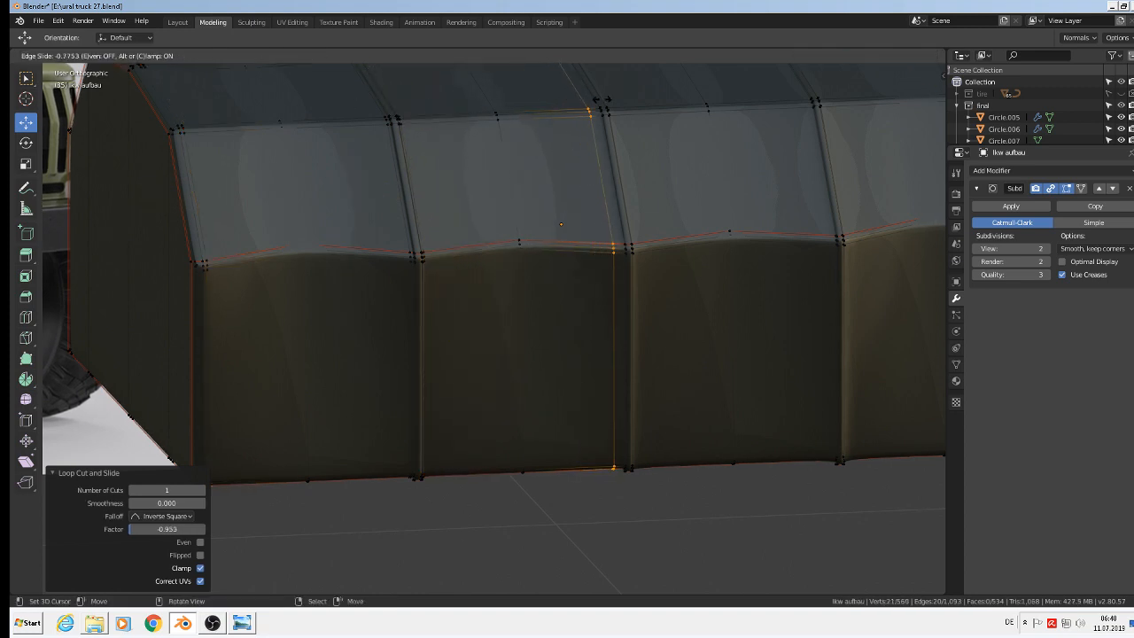
{"action": "left_click", "coordinate": [609, 99]}
Add loop cuts beside both ribs of the third section, at slide factors of about -0.94 and -0.97
{"action": "key", "text": "ctrl+r"}
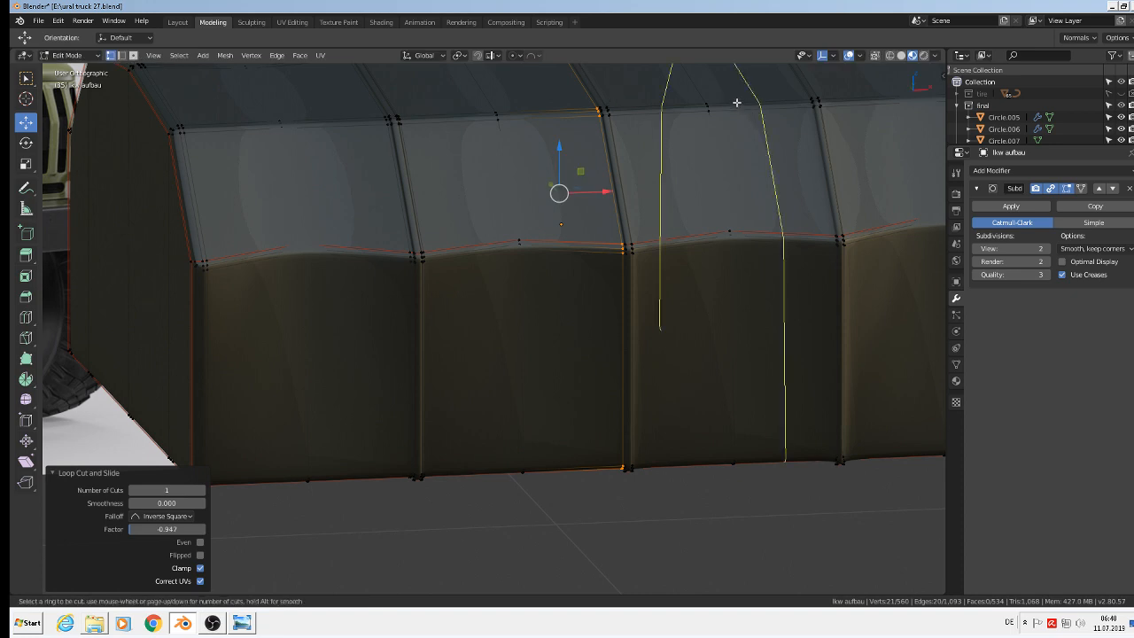
{"action": "left_click", "coordinate": [735, 102]}
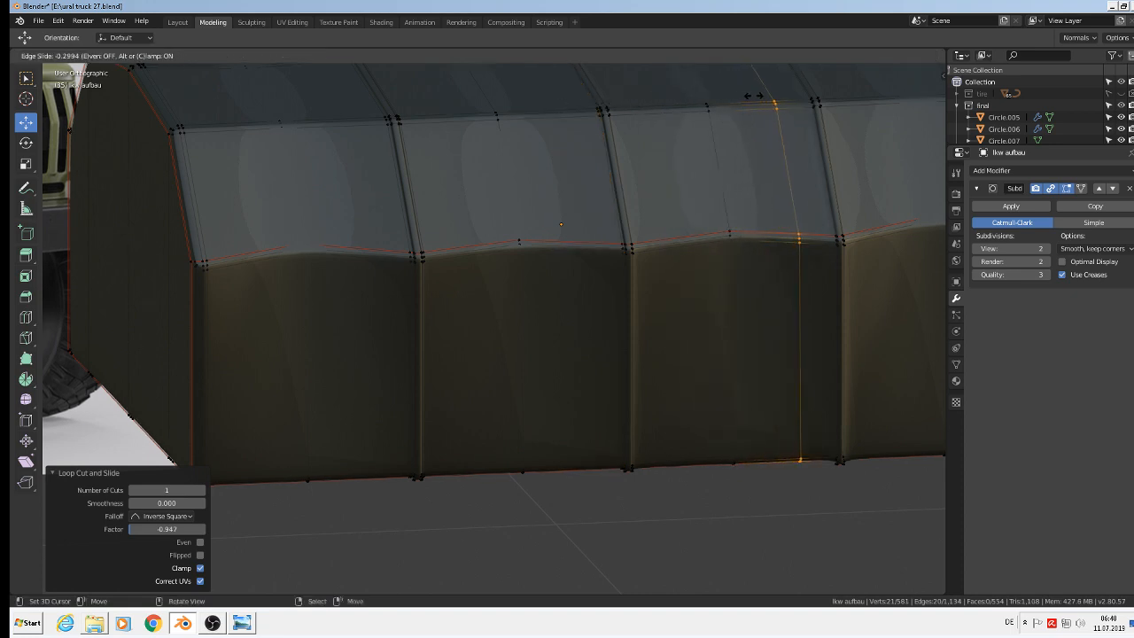
{"action": "left_click", "coordinate": [784, 93]}
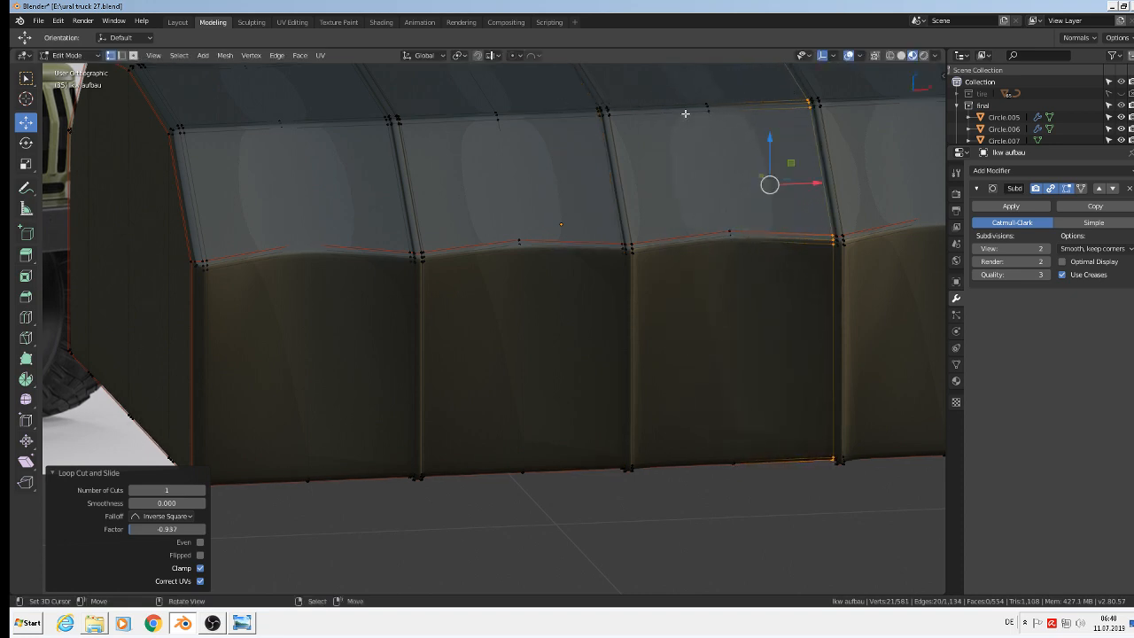
{"action": "key", "text": "ctrl+r"}
{"action": "left_click", "coordinate": [647, 103]}
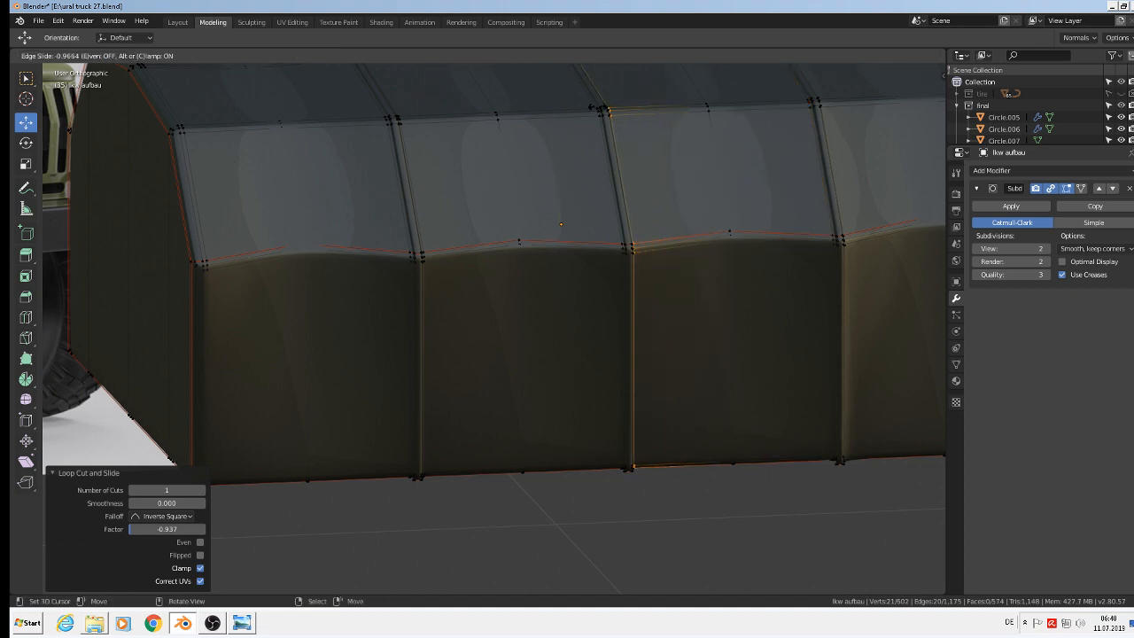
{"action": "left_click", "coordinate": [594, 108]}
Add loop cuts beside the last rib and the rear edge of the fourth section, at factors about 0.88 and -0.93
{"action": "scroll", "coordinate": [823, 199], "scroll_direction": "down", "scroll_amount": 2}
{"action": "middle_click_drag", "start_coordinate": [754, 224], "coordinate": [742, 227], "text": "shift"}
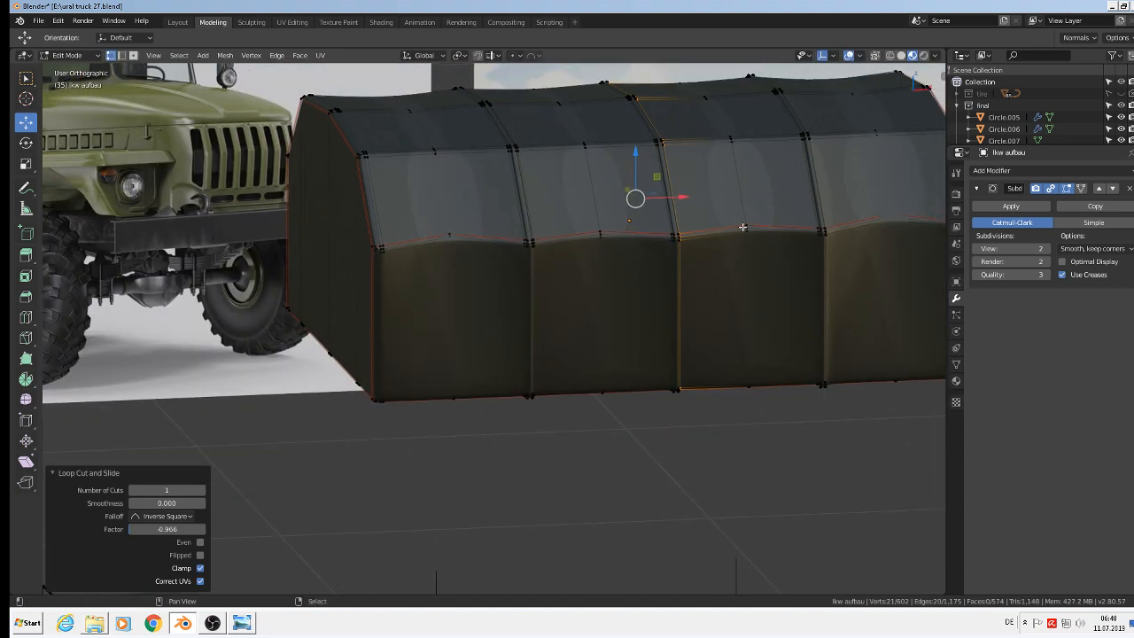
{"action": "key", "text": "ctrl+r"}
{"action": "left_click", "coordinate": [863, 130]}
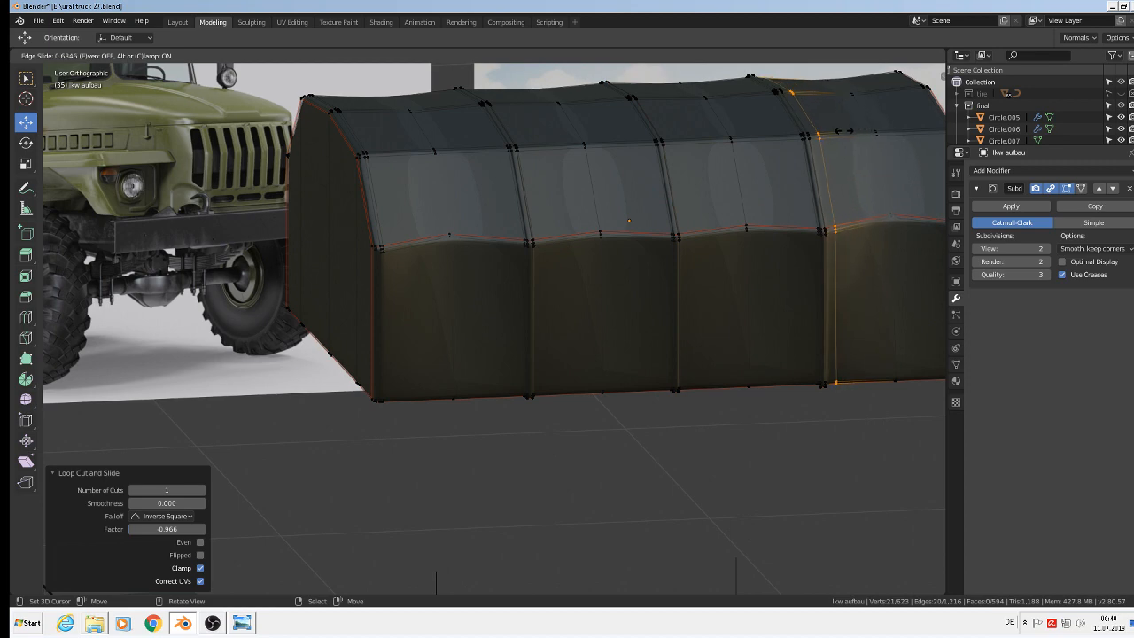
{"action": "left_click", "coordinate": [868, 166]}
{"action": "middle_click_drag", "start_coordinate": [533, 221], "coordinate": [530, 223], "text": "shift"}
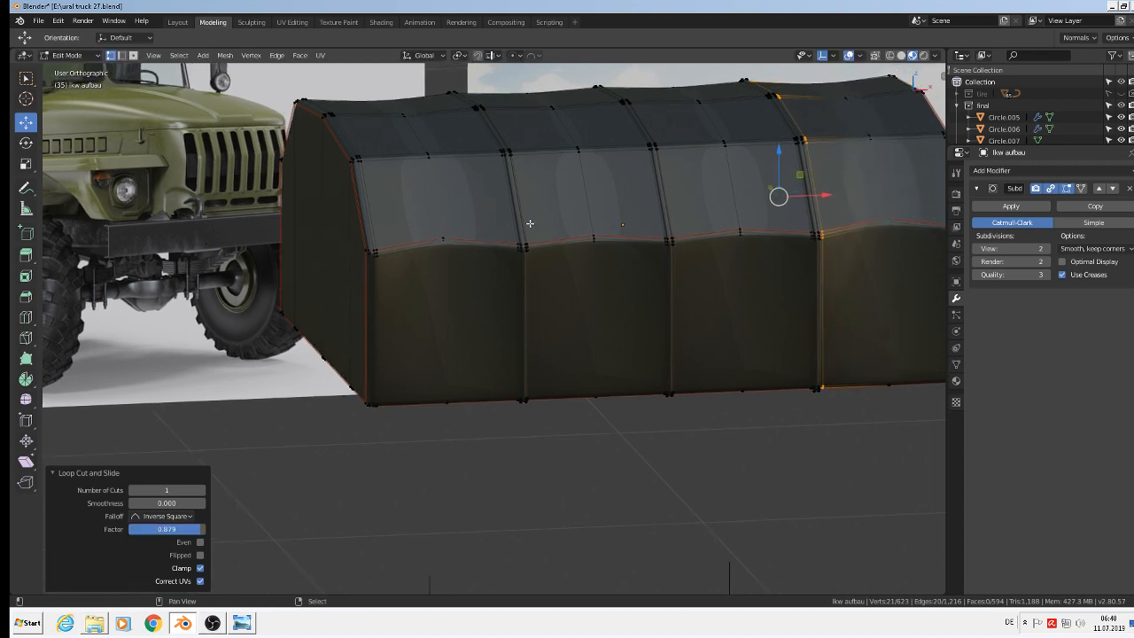
{"action": "middle_click_drag", "start_coordinate": [898, 217], "coordinate": [859, 215], "text": "shift"}
{"action": "key", "text": "ctrl+r"}
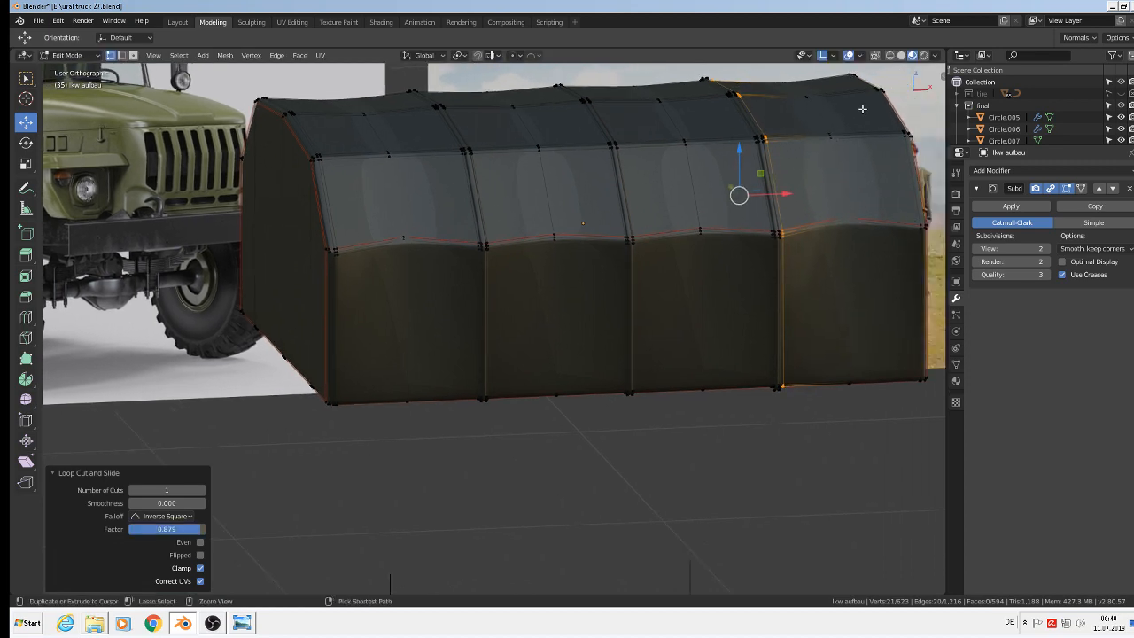
{"action": "left_click", "coordinate": [862, 109]}
{"action": "left_click", "coordinate": [896, 110]}
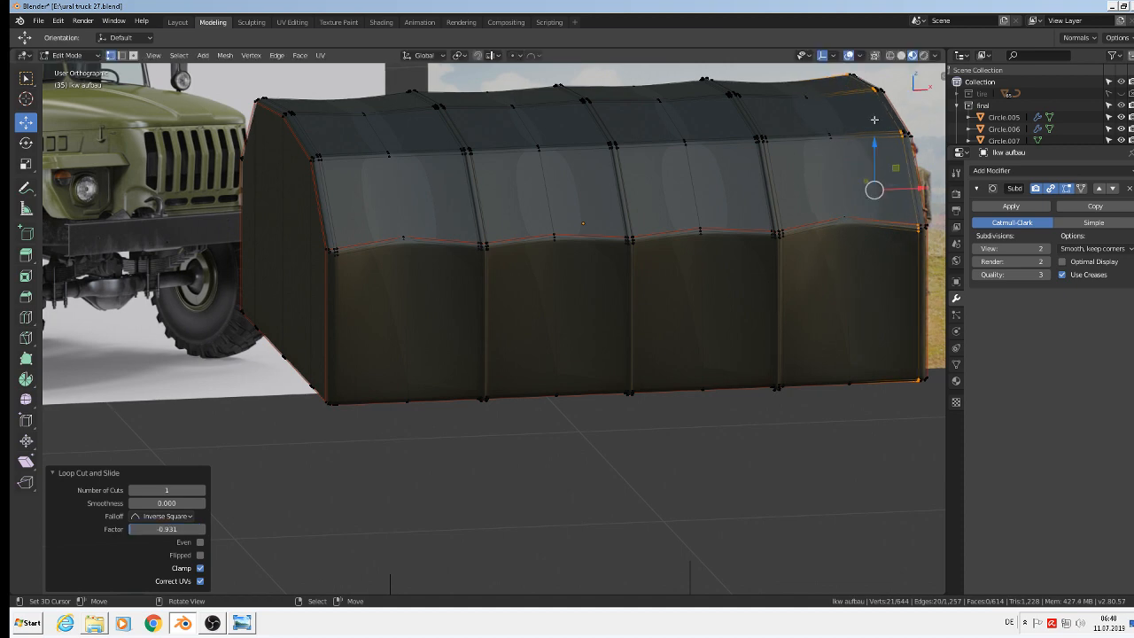
Leave mesh editing and examine the smoothed cover's rib edges and sagging sections up close and as a whole
{"action": "key", "text": "Tab"}
{"action": "scroll", "coordinate": [785, 209], "scroll_direction": "down", "scroll_amount": 2}
{"action": "mouse_move", "coordinate": [782, 211]}
{"action": "middle_mouse_down"}
{"action": "mouse_move", "coordinate": [803, 201]}
{"action": "mouse_move", "coordinate": [793, 206]}
{"action": "middle_mouse_up"}
{"action": "scroll", "coordinate": [734, 202], "scroll_direction": "up", "scroll_amount": 3}
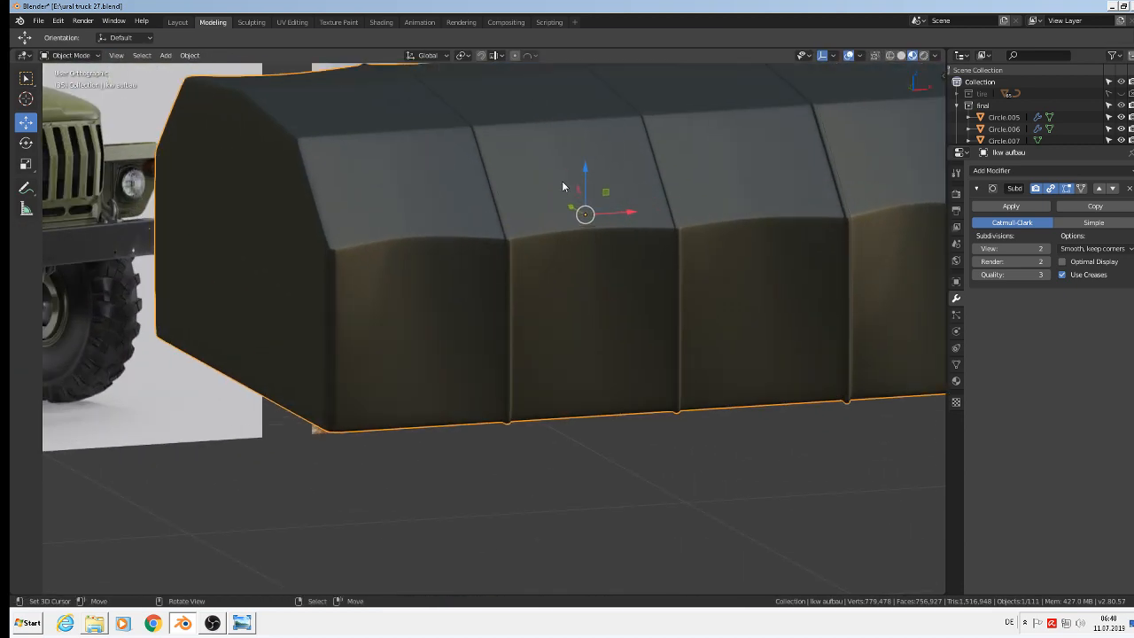
{"action": "scroll", "coordinate": [477, 126], "scroll_direction": "up", "scroll_amount": 4}
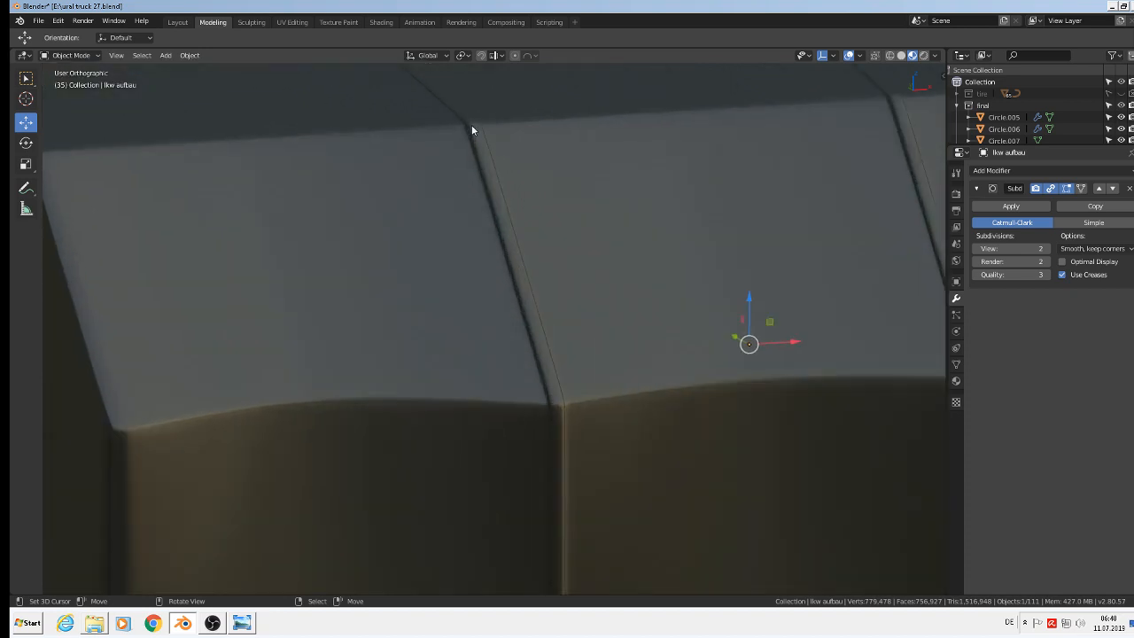
{"action": "scroll", "coordinate": [545, 273], "scroll_direction": "down", "scroll_amount": 3}
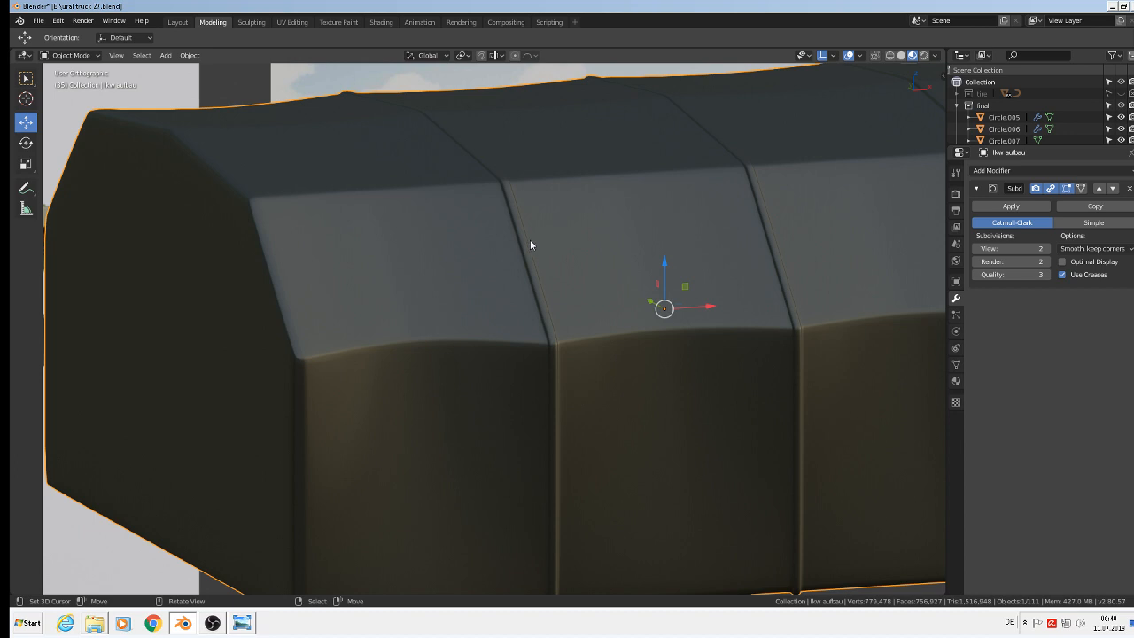
{"action": "scroll", "coordinate": [529, 244], "scroll_direction": "down", "scroll_amount": 4}
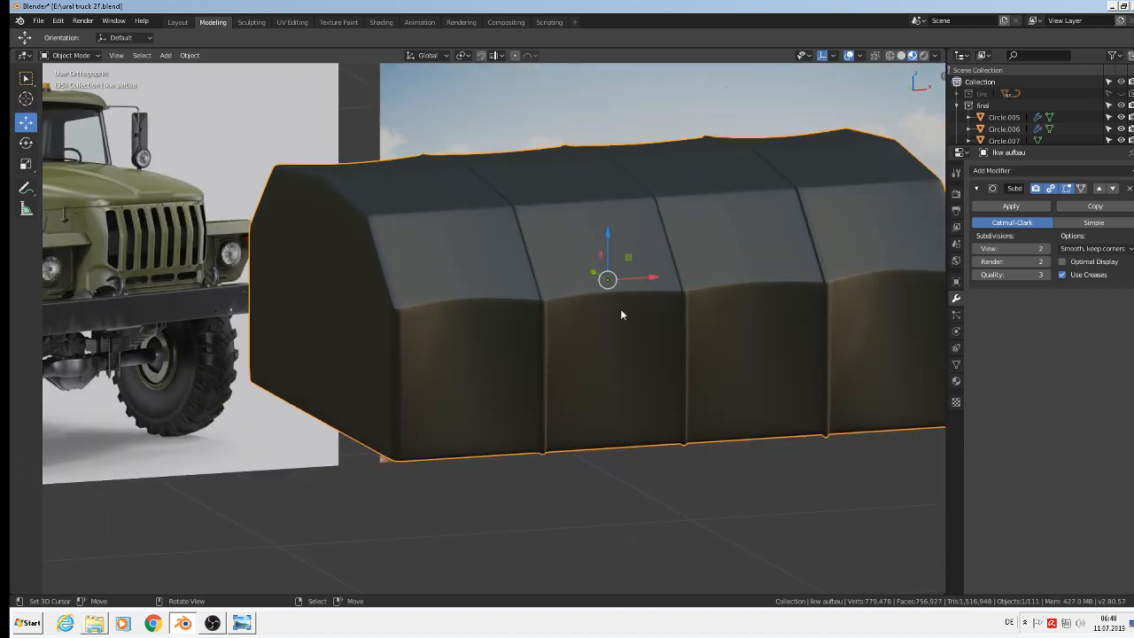
Set the subdivision view level to 1 and dissolve the two support edge loops beside the cover's upper side crease
{"action": "left_click", "coordinate": [976, 250]}
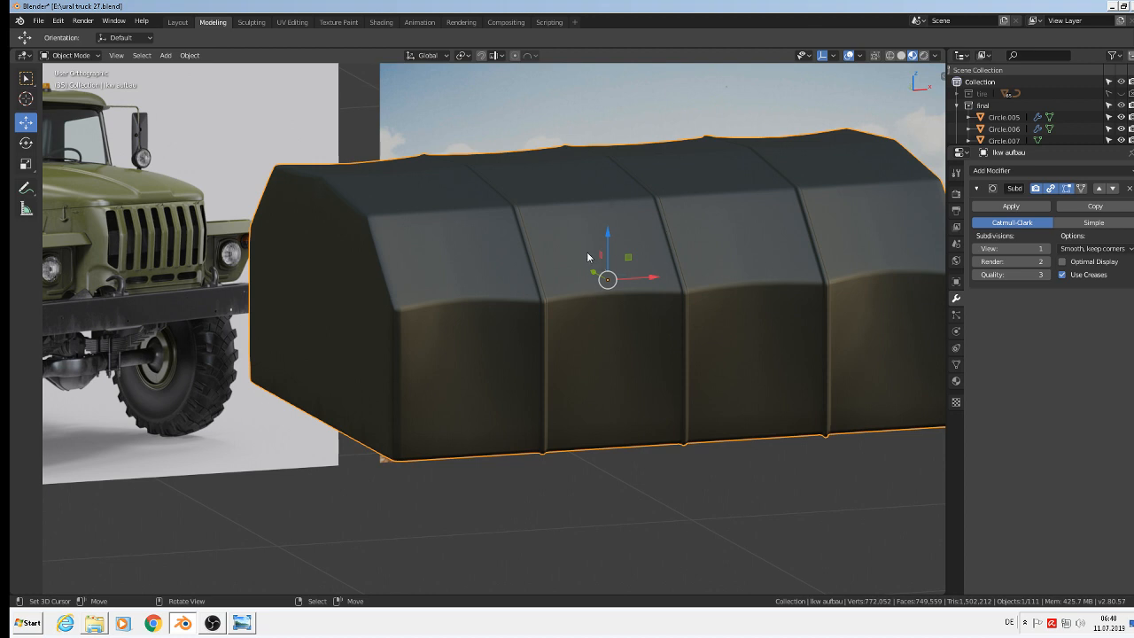
{"action": "scroll", "coordinate": [452, 202], "scroll_direction": "up", "scroll_amount": 1}
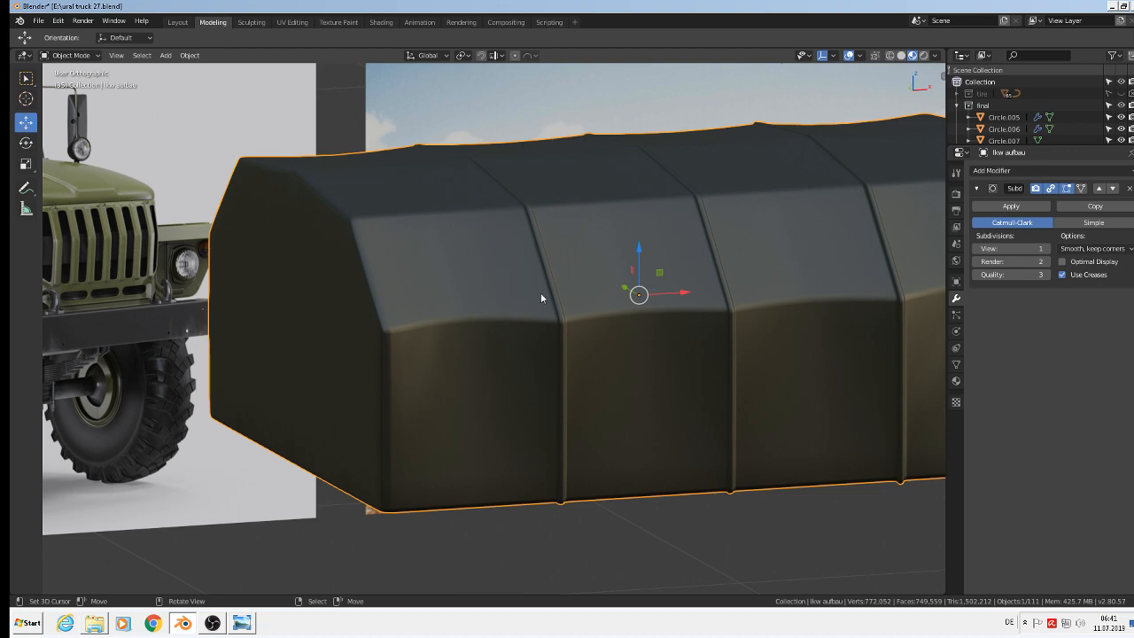
{"action": "key", "text": "Tab"}
{"action": "scroll", "coordinate": [479, 246], "scroll_direction": "up", "scroll_amount": 4}
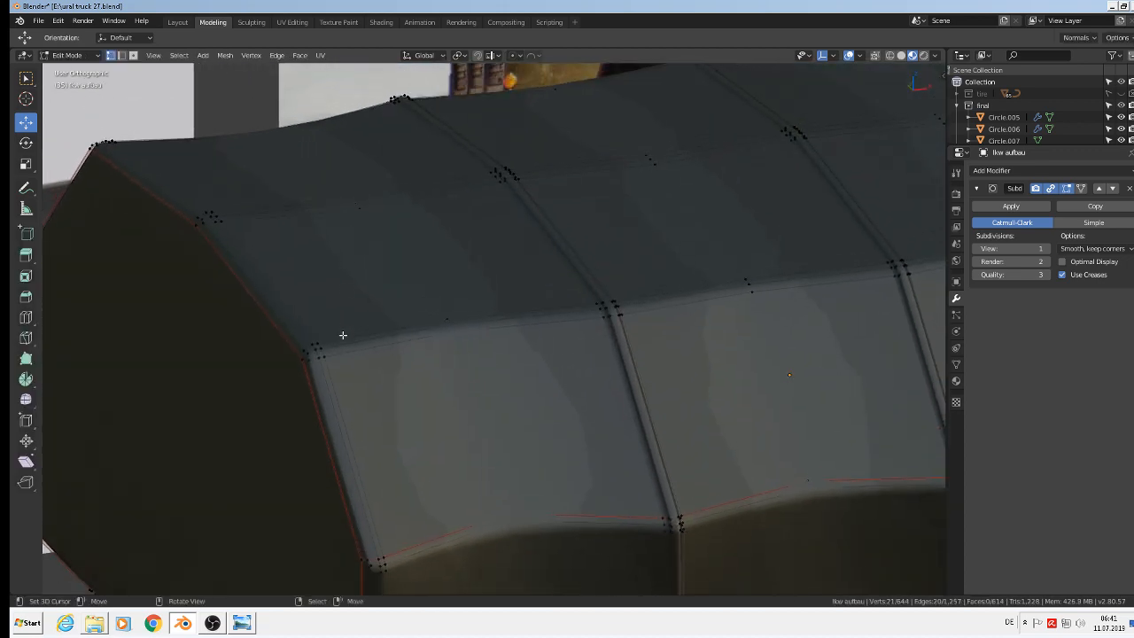
{"action": "scroll", "coordinate": [343, 335], "scroll_direction": "up", "scroll_amount": 3}
{"action": "left_click", "coordinate": [352, 335], "text": "alt+shift"}
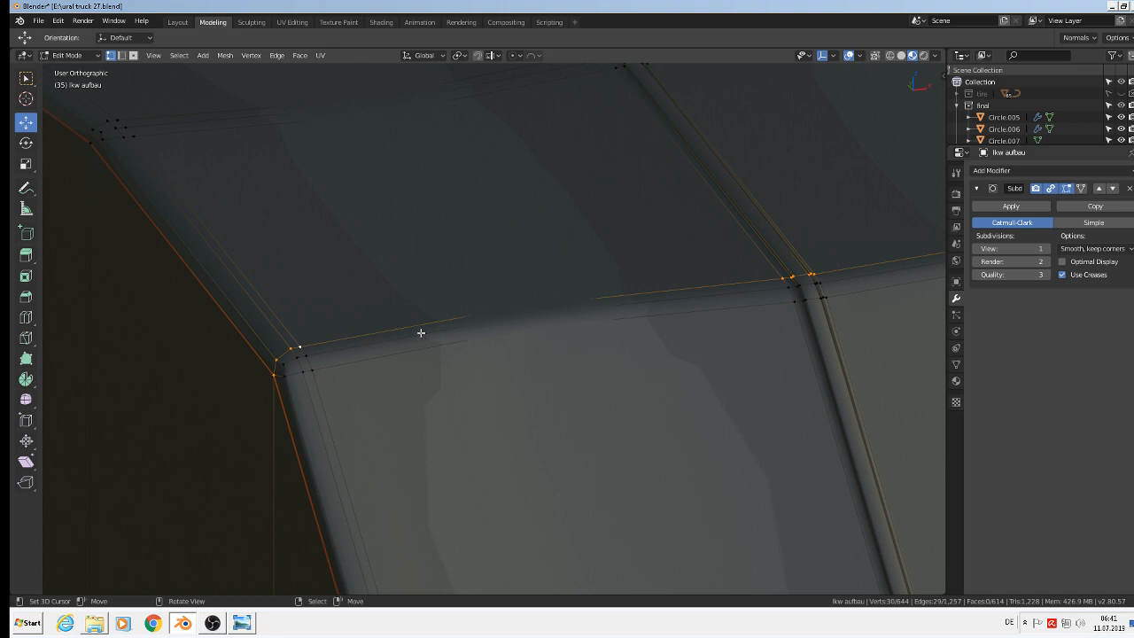
{"action": "key", "text": "x"}
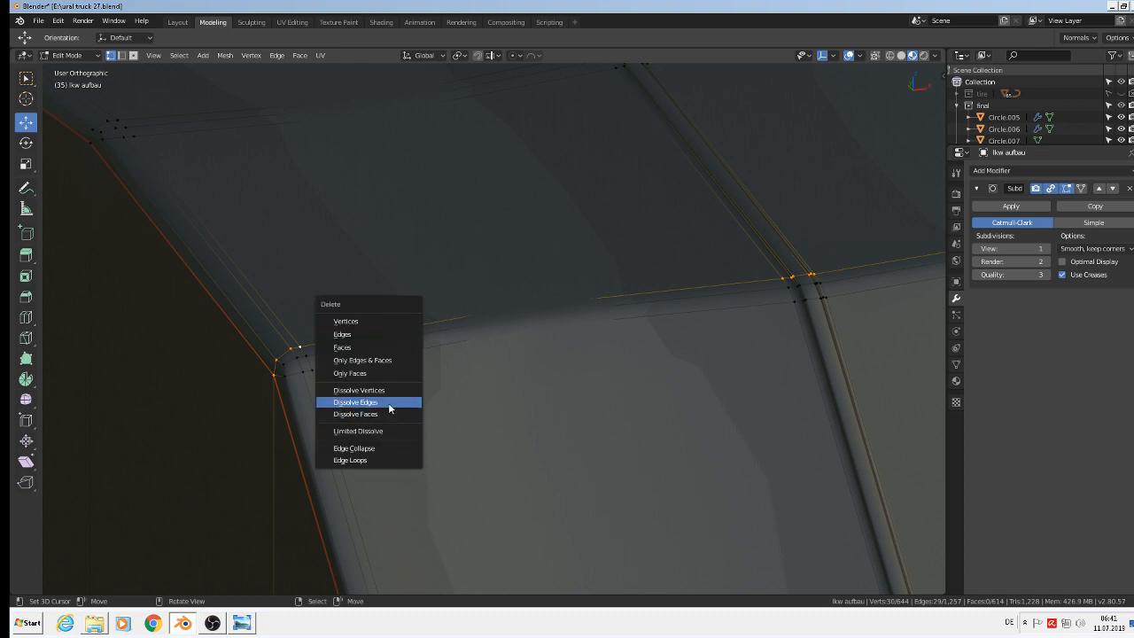
{"action": "left_click", "coordinate": [388, 402]}
{"action": "left_click", "coordinate": [382, 354], "text": "alt+shift"}
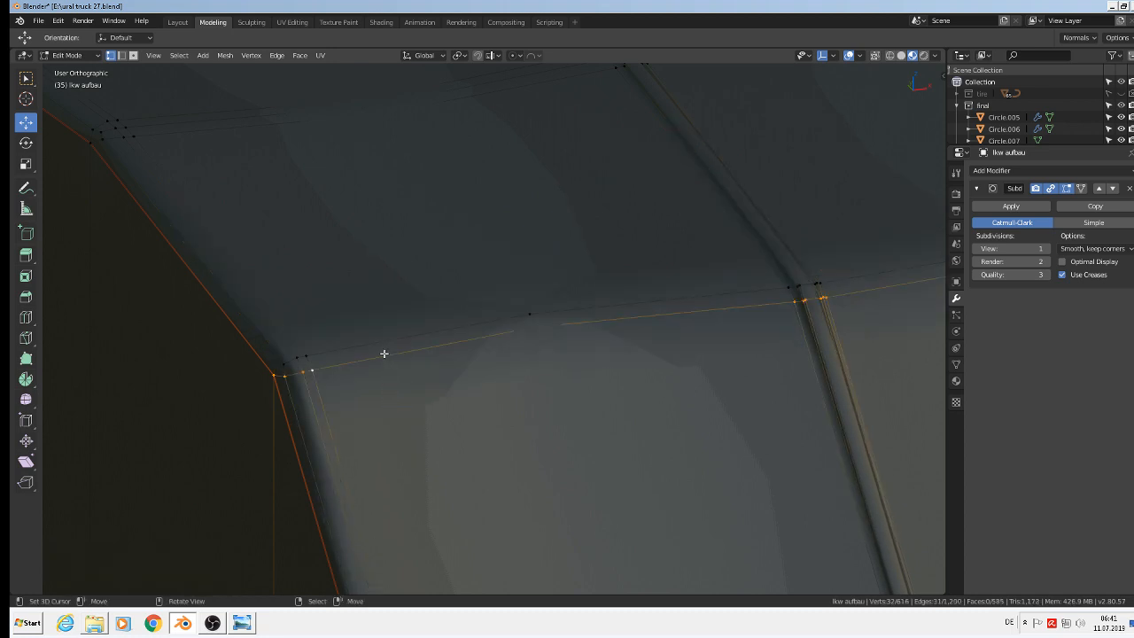
{"action": "key", "text": "x"}
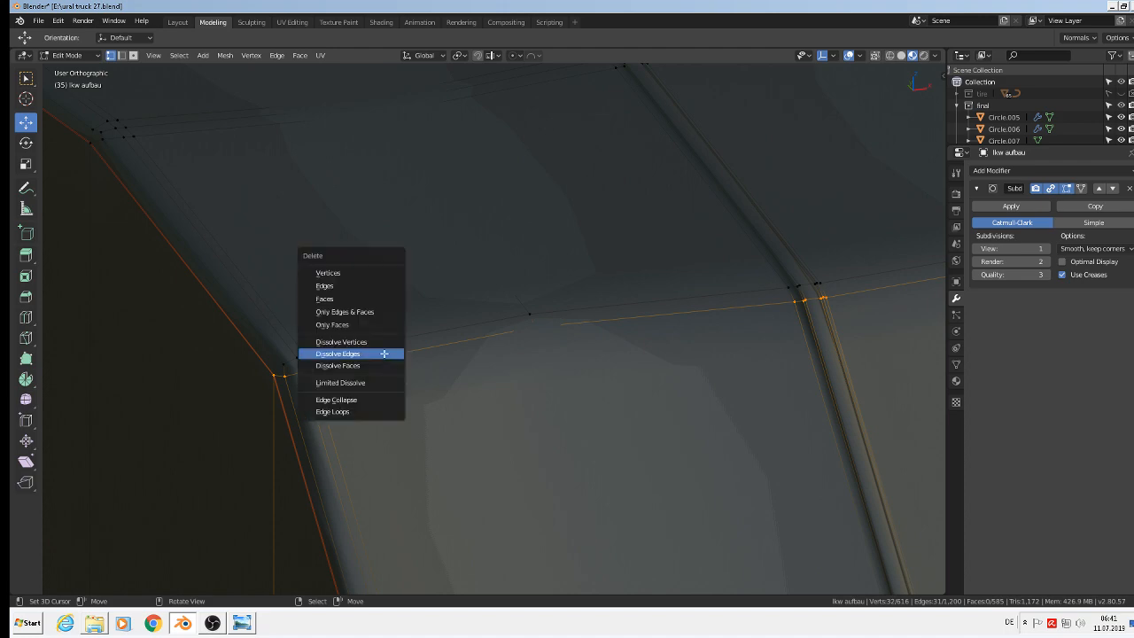
{"action": "left_click", "coordinate": [383, 354]}
Dissolve the two support edge loops beside the cover's lower side crease and check the softened shape in Object Mode
{"action": "scroll", "coordinate": [389, 363], "scroll_direction": "down", "scroll_amount": 5}
{"action": "scroll", "coordinate": [486, 392], "scroll_direction": "down", "scroll_amount": 3}
{"action": "scroll", "coordinate": [496, 417], "scroll_direction": "up", "scroll_amount": 8}
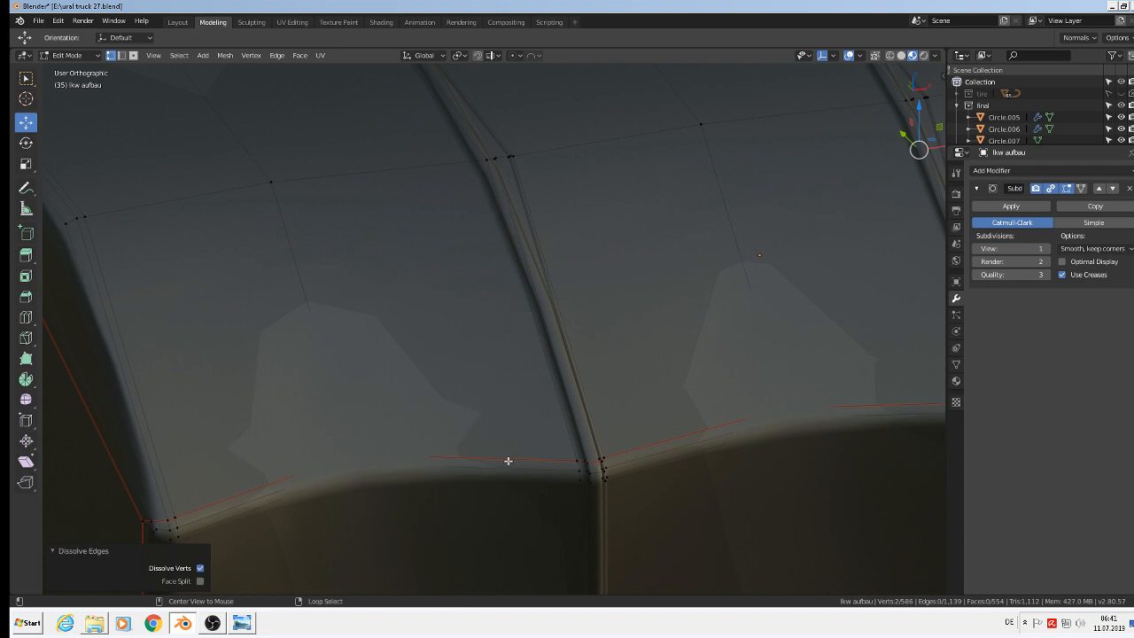
{"action": "scroll", "coordinate": [253, 523], "scroll_direction": "up", "scroll_amount": 2}
{"action": "middle_click_drag", "start_coordinate": [257, 523], "coordinate": [560, 301], "text": "shift"}
{"action": "scroll", "coordinate": [506, 321], "scroll_direction": "up", "scroll_amount": 3}
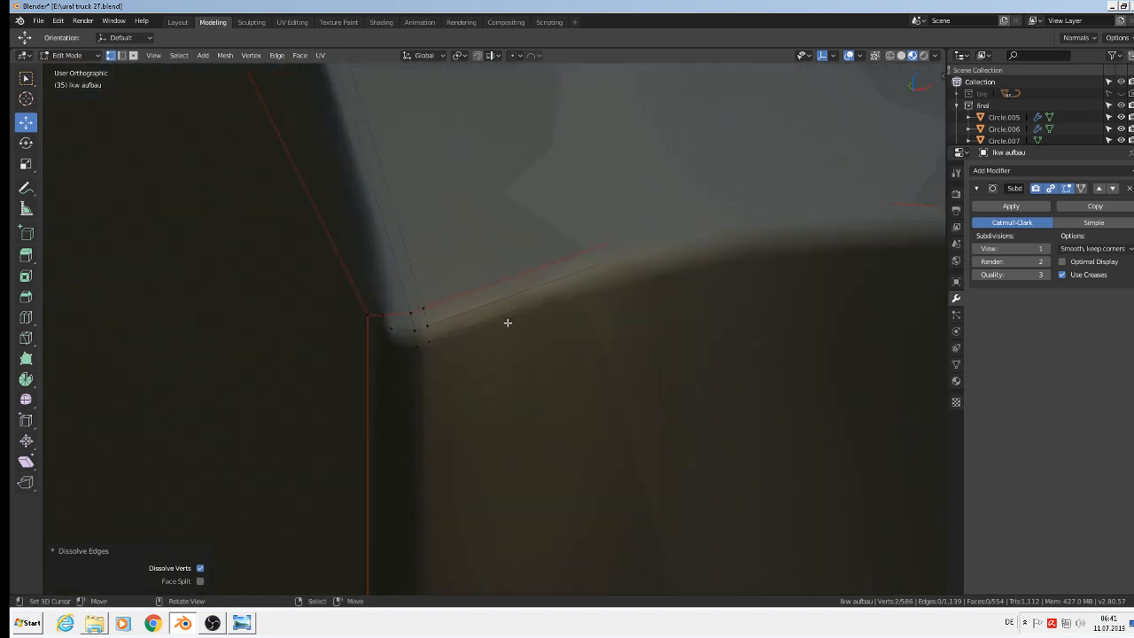
{"action": "left_click", "coordinate": [435, 283], "text": "alt"}
{"action": "key", "text": "x"}
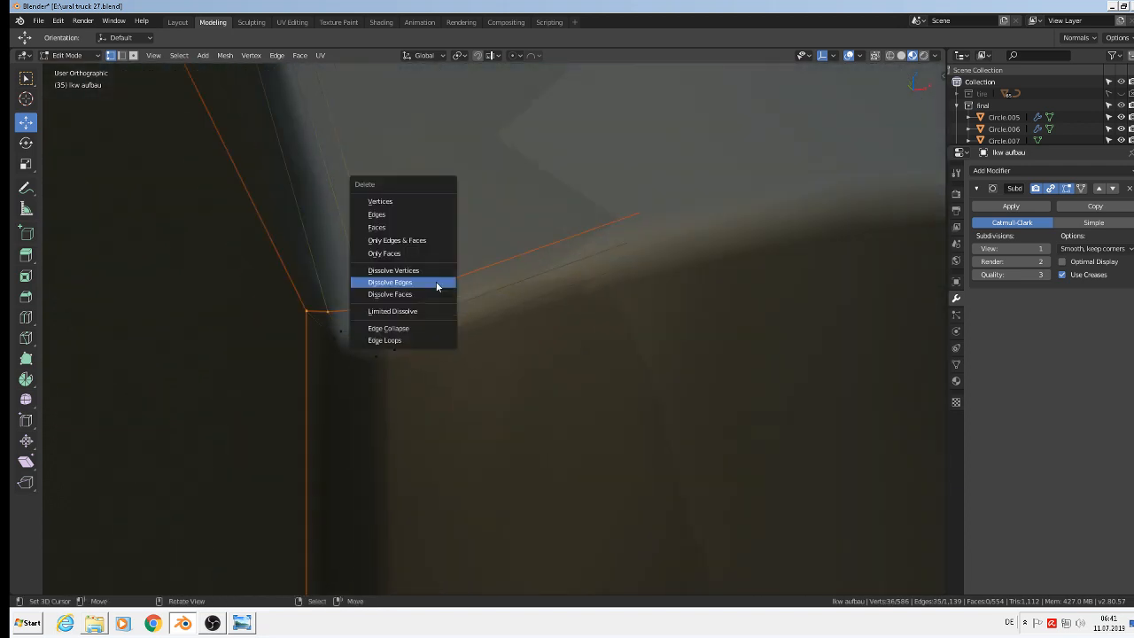
{"action": "left_click", "coordinate": [436, 286]}
{"action": "left_click", "coordinate": [432, 341], "text": "alt"}
{"action": "key", "text": "x"}
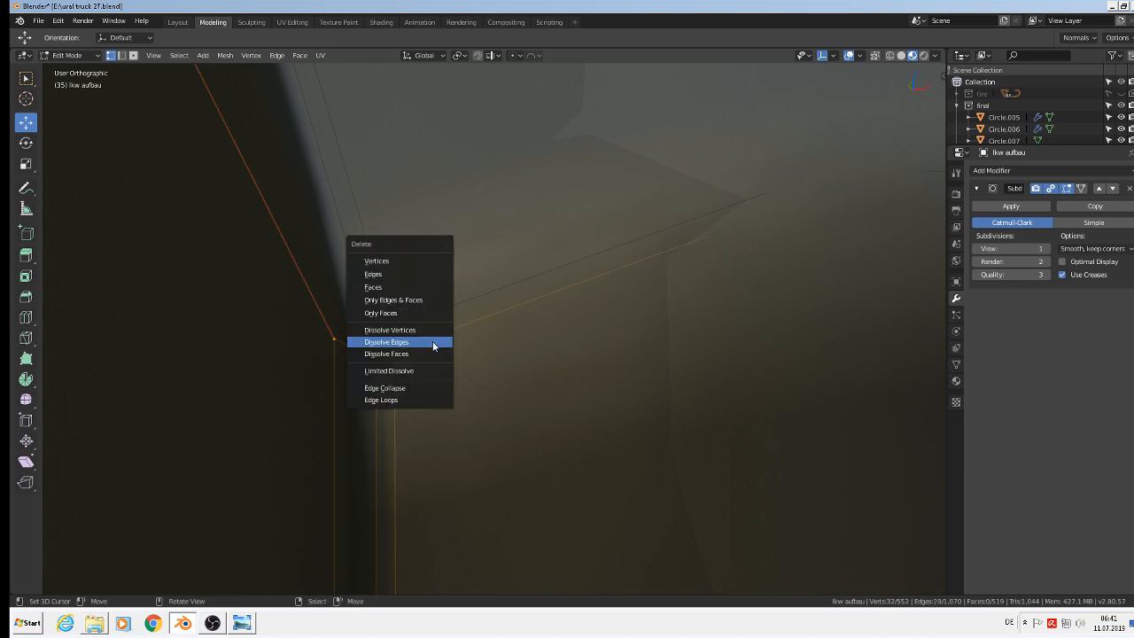
{"action": "left_click", "coordinate": [433, 341]}
{"action": "scroll", "coordinate": [432, 341], "scroll_direction": "down", "scroll_amount": 8}
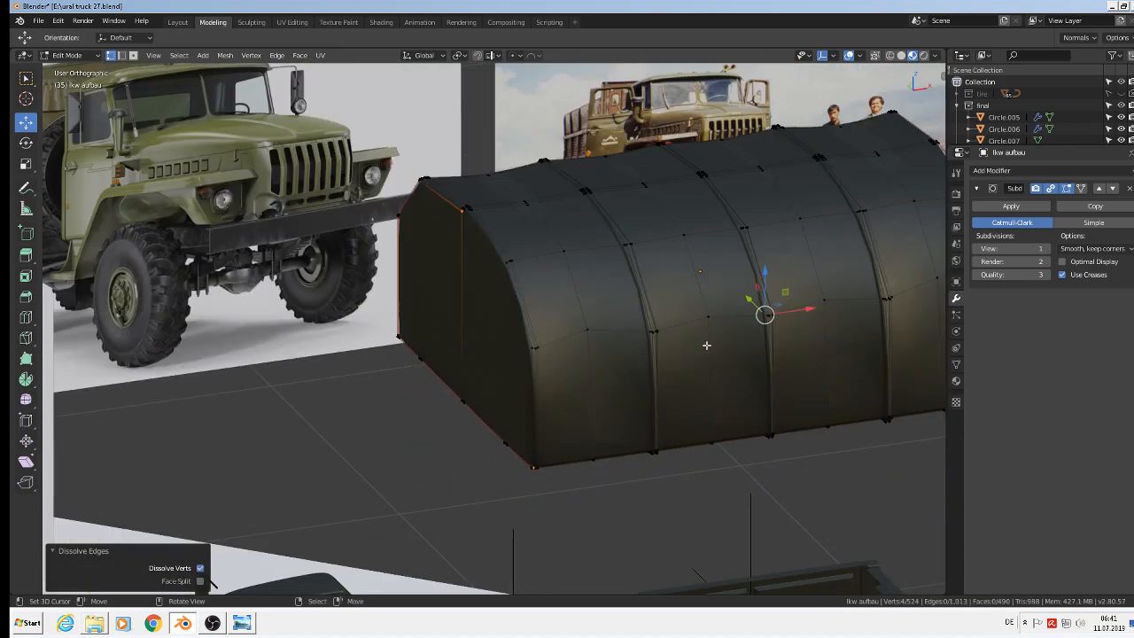
{"action": "key", "text": "Tab"}
{"action": "middle_click_drag", "start_coordinate": [718, 326], "coordinate": [706, 295]}
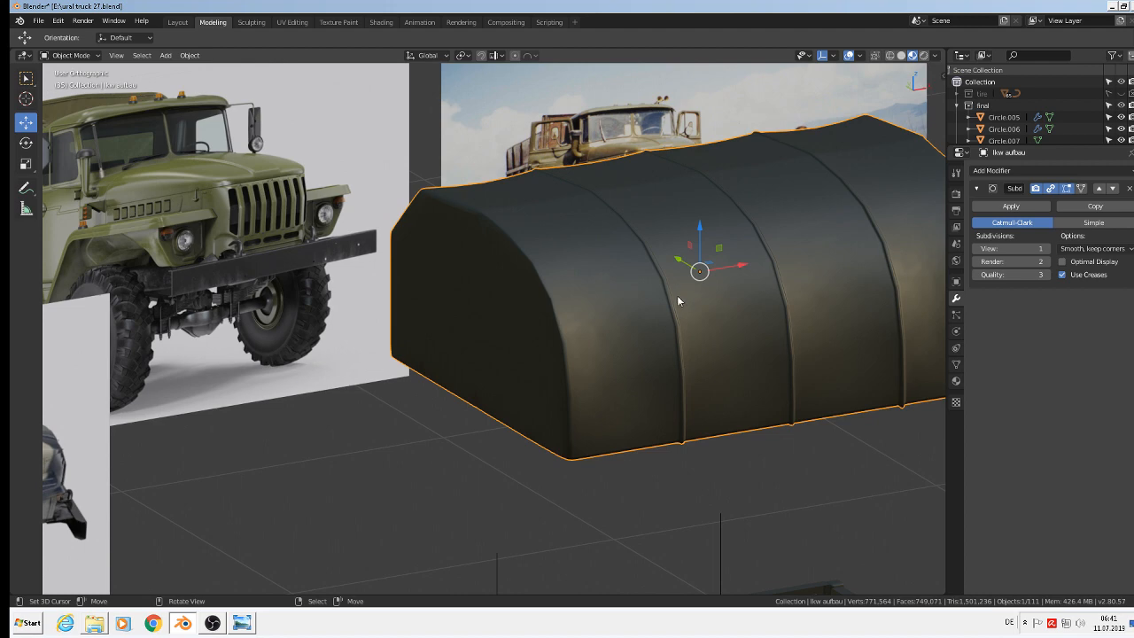
{"action": "middle_click_drag", "start_coordinate": [677, 296], "coordinate": [623, 294]}
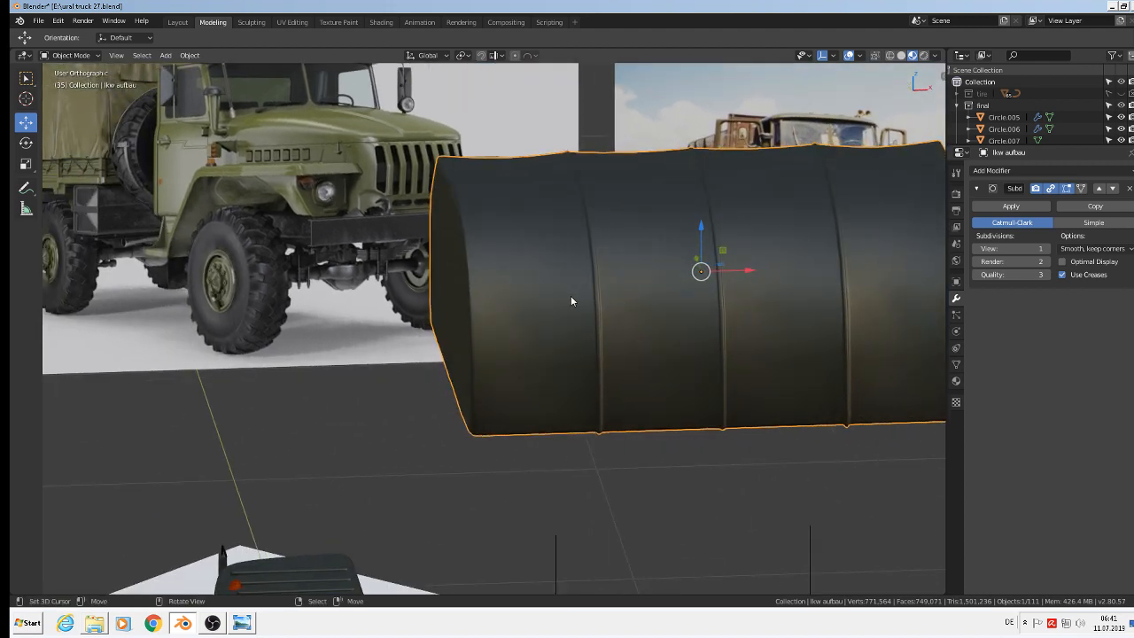
Add one loop cut along the cover's sloped side and slide it next to the upper crease with factor -0.951
{"action": "key", "text": "Tab"}
{"action": "scroll", "coordinate": [572, 300], "scroll_direction": "up", "scroll_amount": 2}
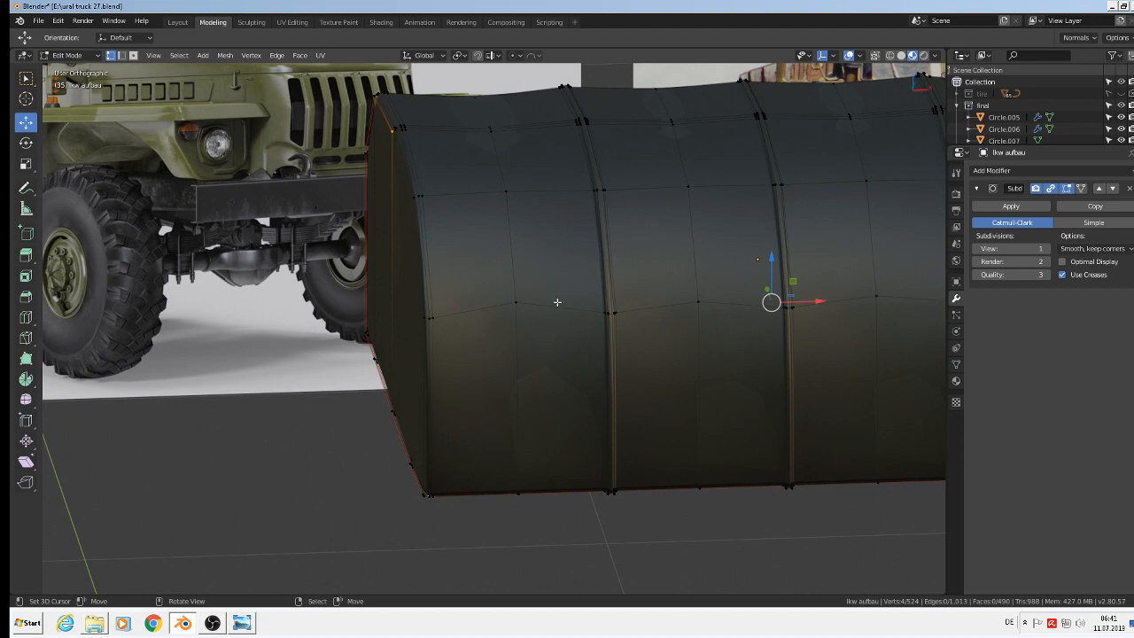
{"action": "middle_click_drag", "start_coordinate": [522, 219], "coordinate": [576, 231]}
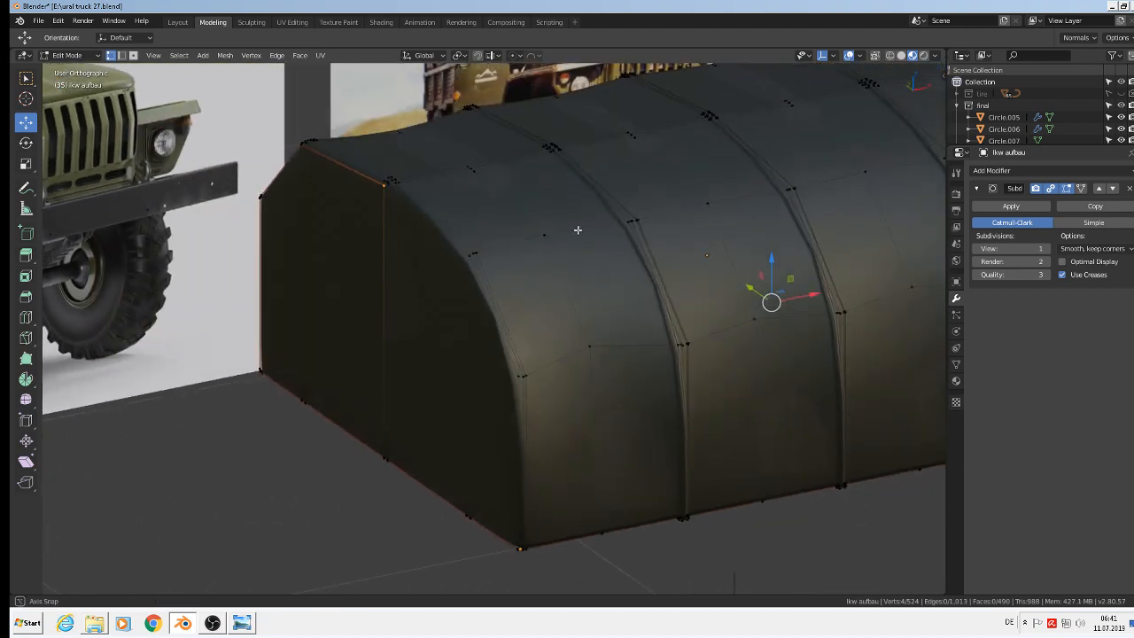
{"action": "key", "text": "ctrl+r"}
{"action": "left_click", "coordinate": [489, 259]}
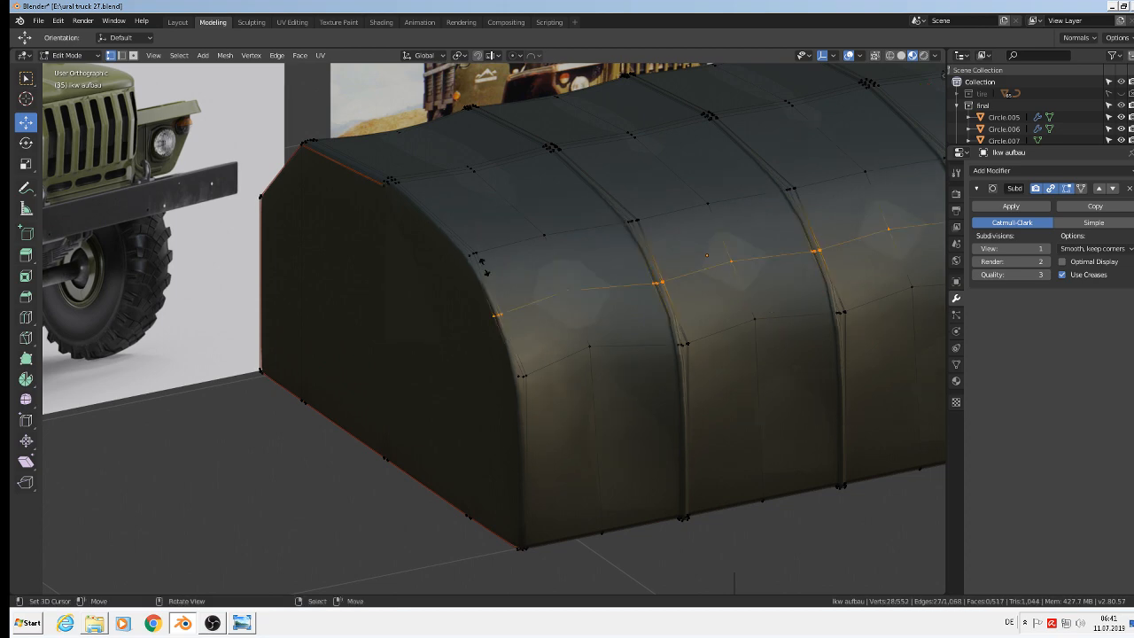
{"action": "left_click", "coordinate": [472, 206]}
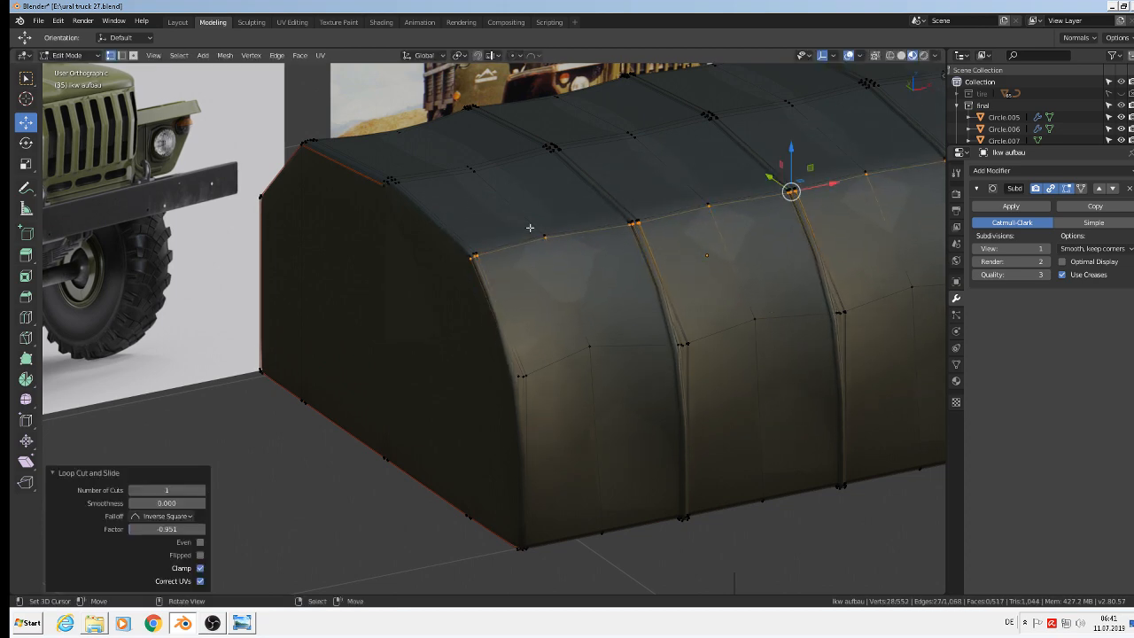
{"action": "key", "text": "Tab"}
{"action": "scroll", "coordinate": [608, 250], "scroll_direction": "down", "scroll_amount": 2}
{"action": "middle_click_drag", "start_coordinate": [813, 204], "coordinate": [482, 281]}
Select the four mid-panel vertices on the lower side crease and move them -0.0219 m along Z
{"action": "key", "text": "Tab"}
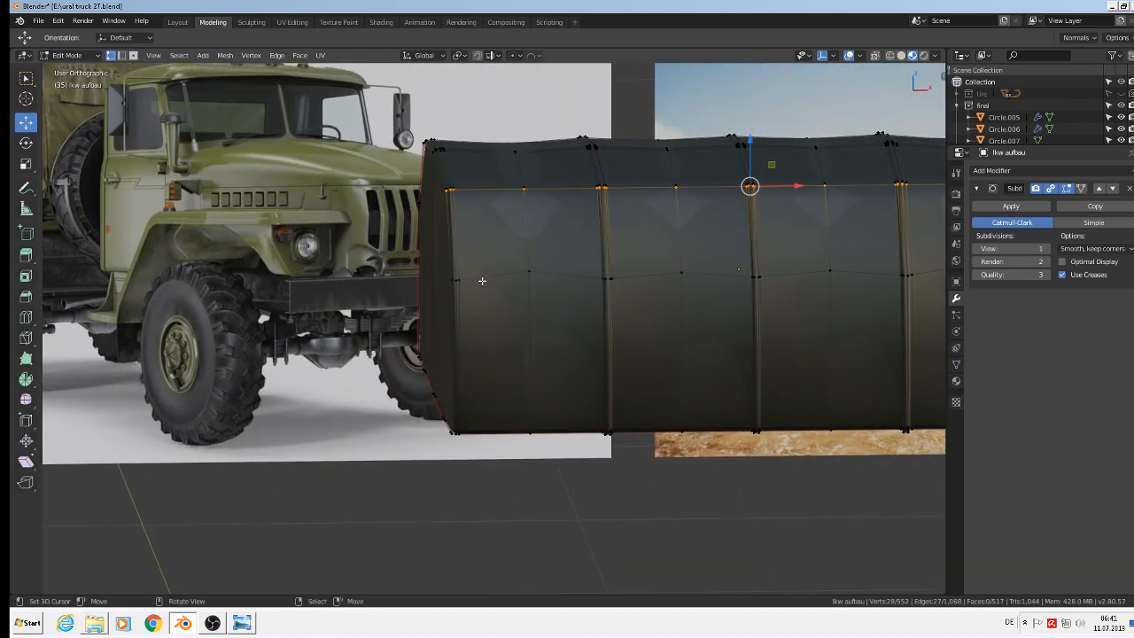
{"action": "left_click", "coordinate": [542, 272], "text": "alt"}
{"action": "left_click", "coordinate": [709, 263], "text": "alt+shift"}
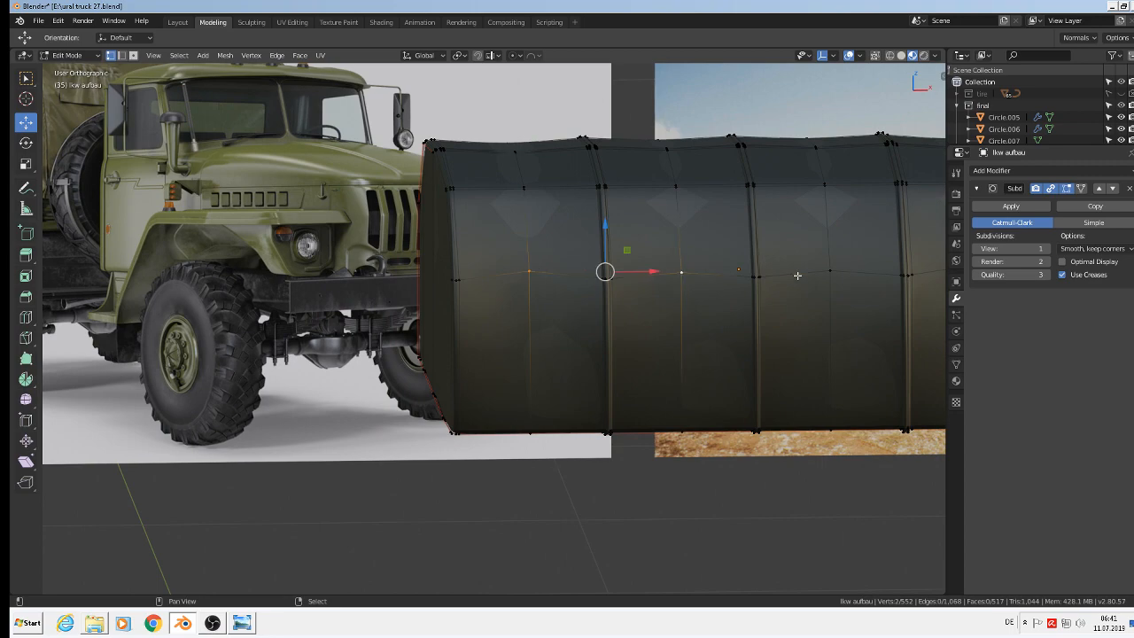
{"action": "right_click", "coordinate": [798, 275], "text": "shift"}
{"action": "middle_click_drag", "start_coordinate": [844, 311], "coordinate": [831, 318], "text": "shift"}
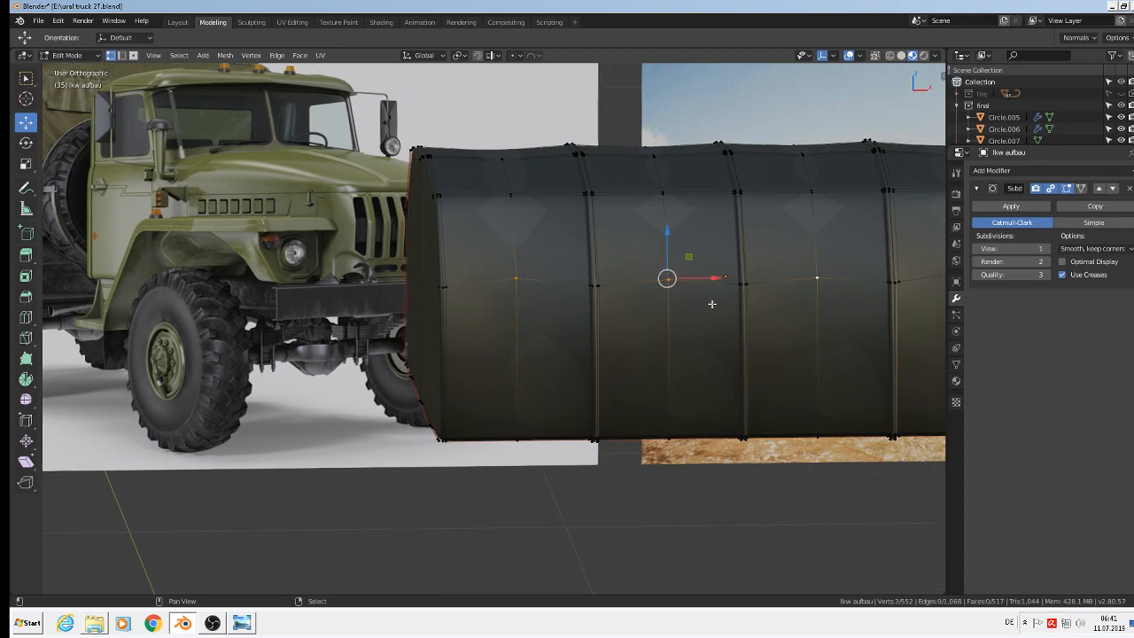
{"action": "scroll", "coordinate": [826, 490], "scroll_direction": "down", "scroll_amount": 4}
{"action": "scroll", "coordinate": [825, 490], "scroll_direction": "up", "scroll_amount": 5}
{"action": "right_click", "coordinate": [695, 266], "text": "shift"}
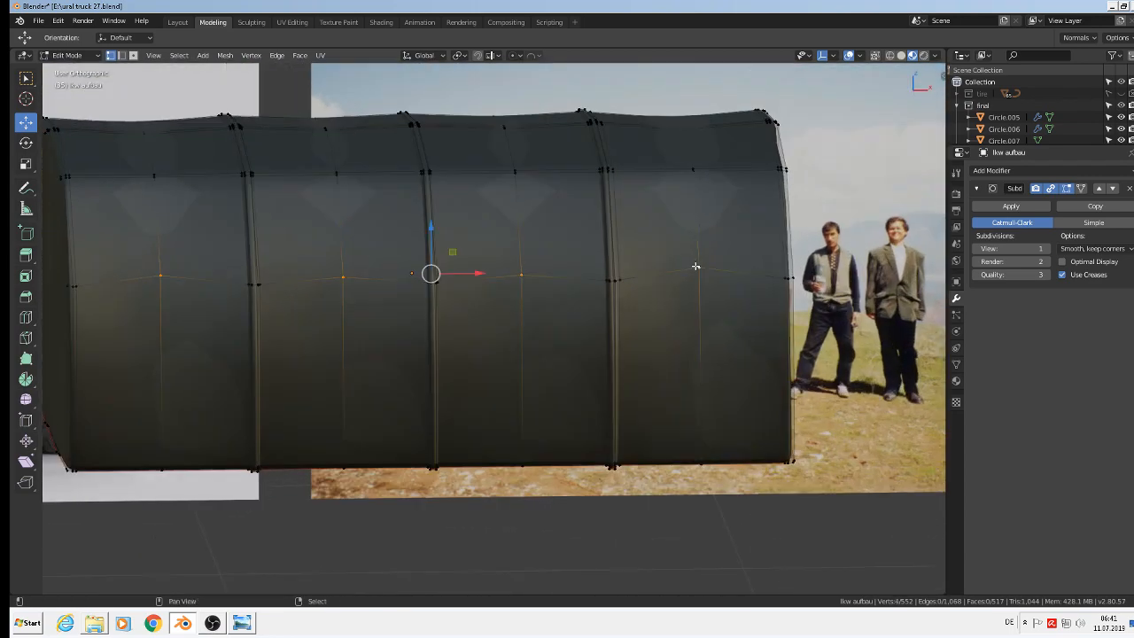
{"action": "scroll", "coordinate": [569, 263], "scroll_direction": "down", "scroll_amount": 1}
{"action": "left_click_drag", "start_coordinate": [457, 232], "coordinate": [459, 241]}
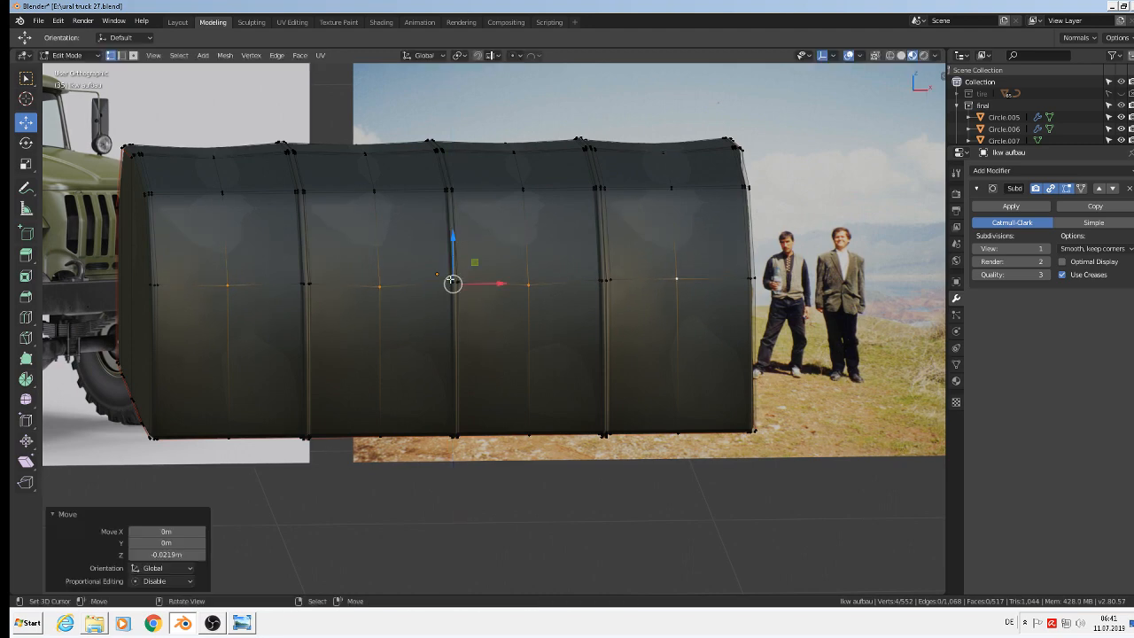
Add a loop cut across the cover's lower side wall and slide it up close to the lower crease
{"action": "key", "text": "ctrl+r"}
{"action": "left_click", "coordinate": [332, 315]}
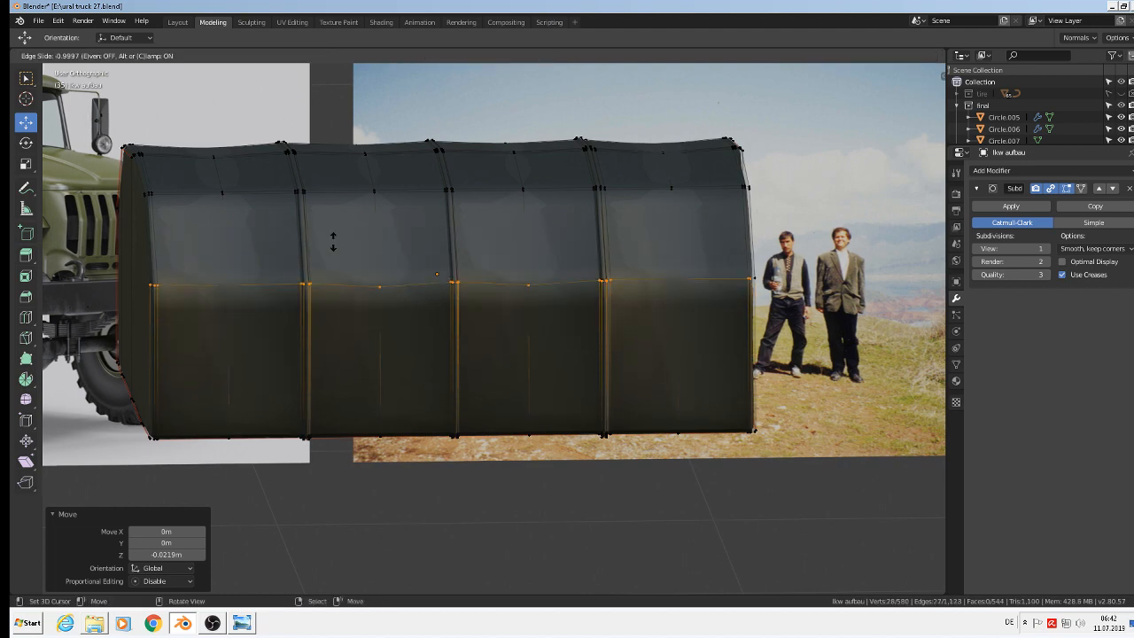
{"action": "left_click", "coordinate": [319, 266]}
{"action": "key", "text": "Tab"}
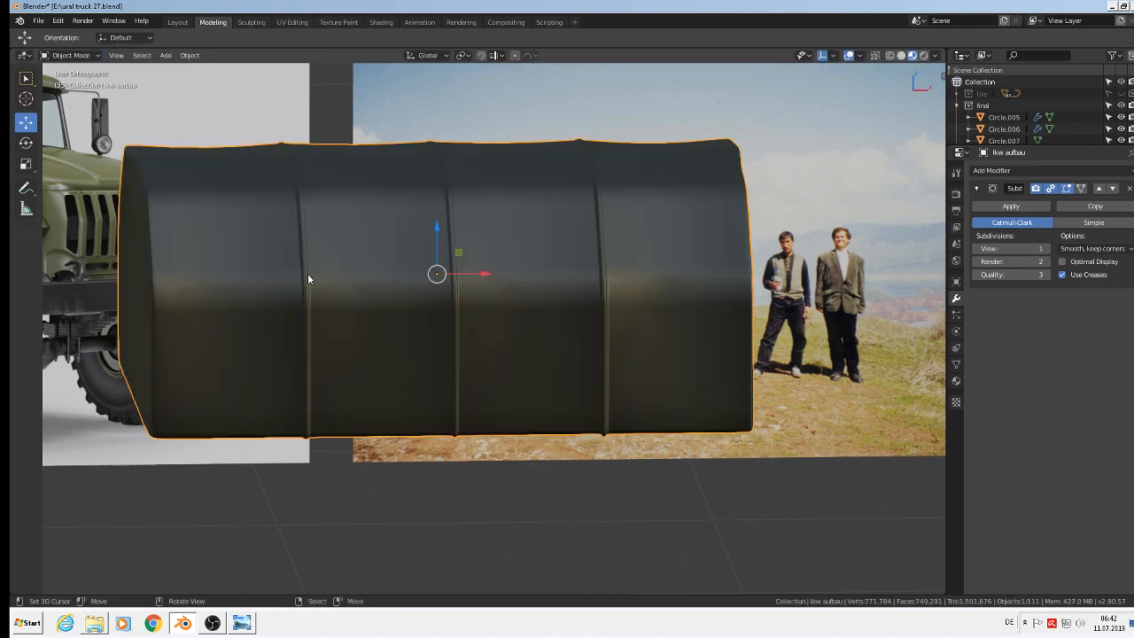
{"action": "scroll", "coordinate": [329, 289], "scroll_direction": "down", "scroll_amount": 4}
{"action": "middle_click_drag", "start_coordinate": [329, 289], "coordinate": [430, 302]}
{"action": "scroll", "coordinate": [416, 298], "scroll_direction": "up", "scroll_amount": 4}
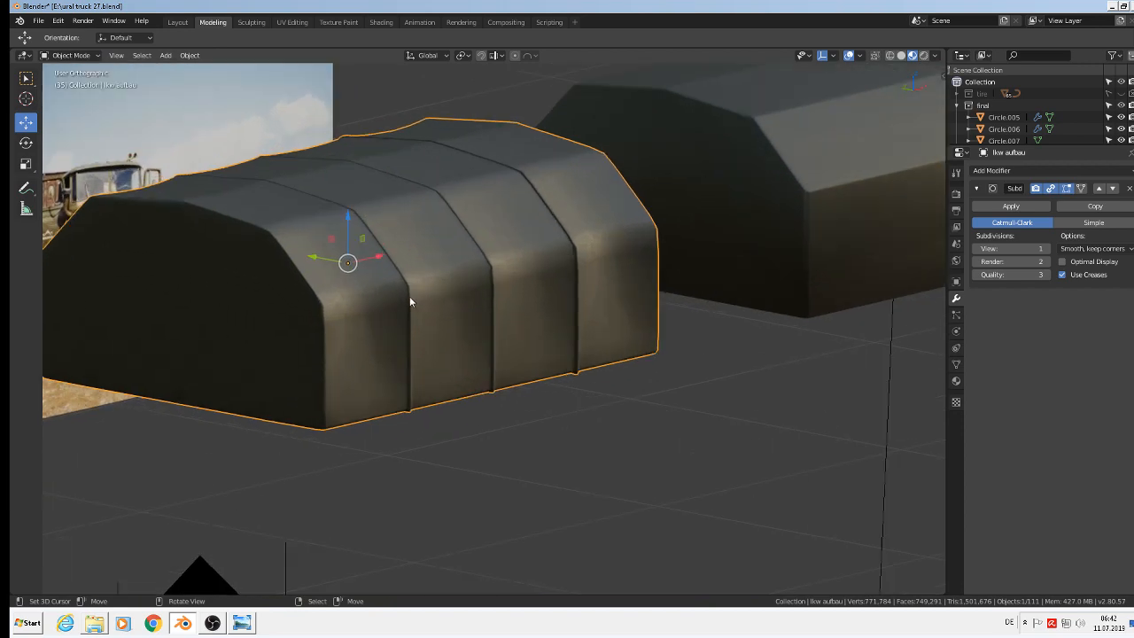
Select the face loop of the rib nearest the cover's front end and scale it along X to about 0.63
{"action": "key", "text": "Tab"}
{"action": "scroll", "coordinate": [557, 252], "scroll_direction": "up", "scroll_amount": 5}
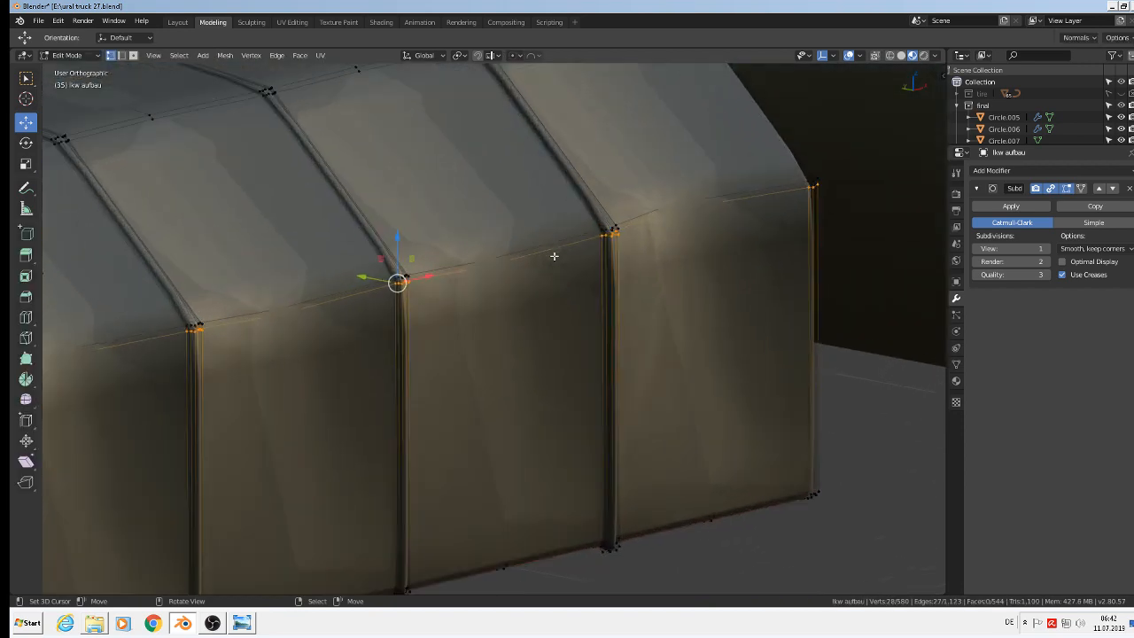
{"action": "middle_click_drag", "start_coordinate": [574, 273], "coordinate": [498, 275]}
{"action": "scroll", "coordinate": [498, 276], "scroll_direction": "down", "scroll_amount": 5}
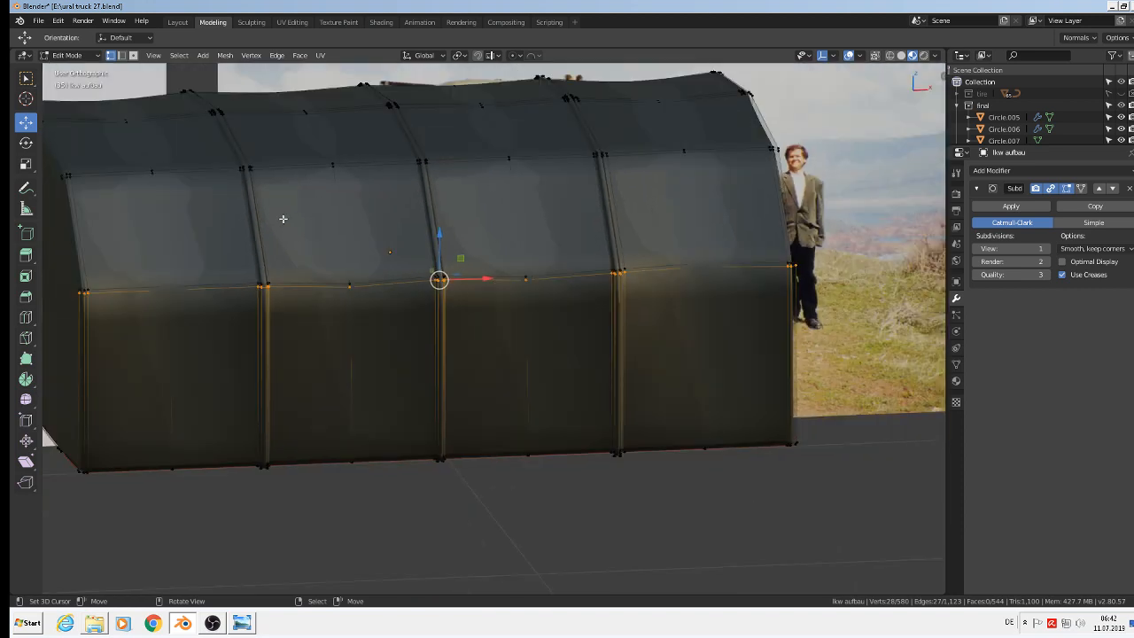
{"action": "scroll", "coordinate": [283, 220], "scroll_direction": "up", "scroll_amount": 8}
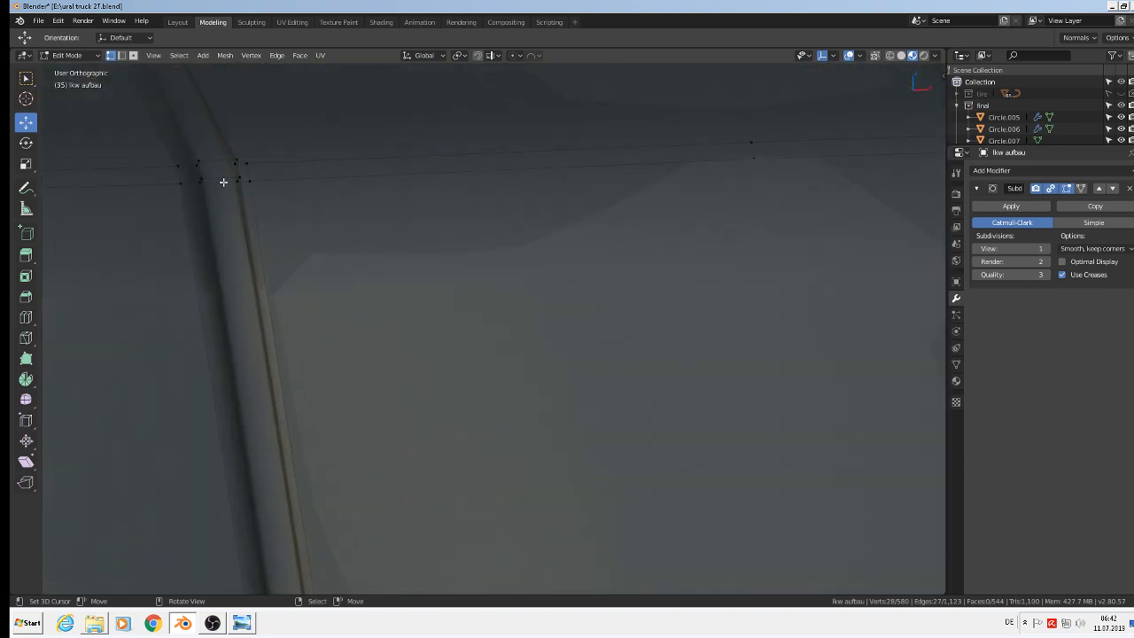
{"action": "scroll", "coordinate": [223, 182], "scroll_direction": "down", "scroll_amount": 1}
{"action": "left_click", "coordinate": [218, 180], "text": "alt"}
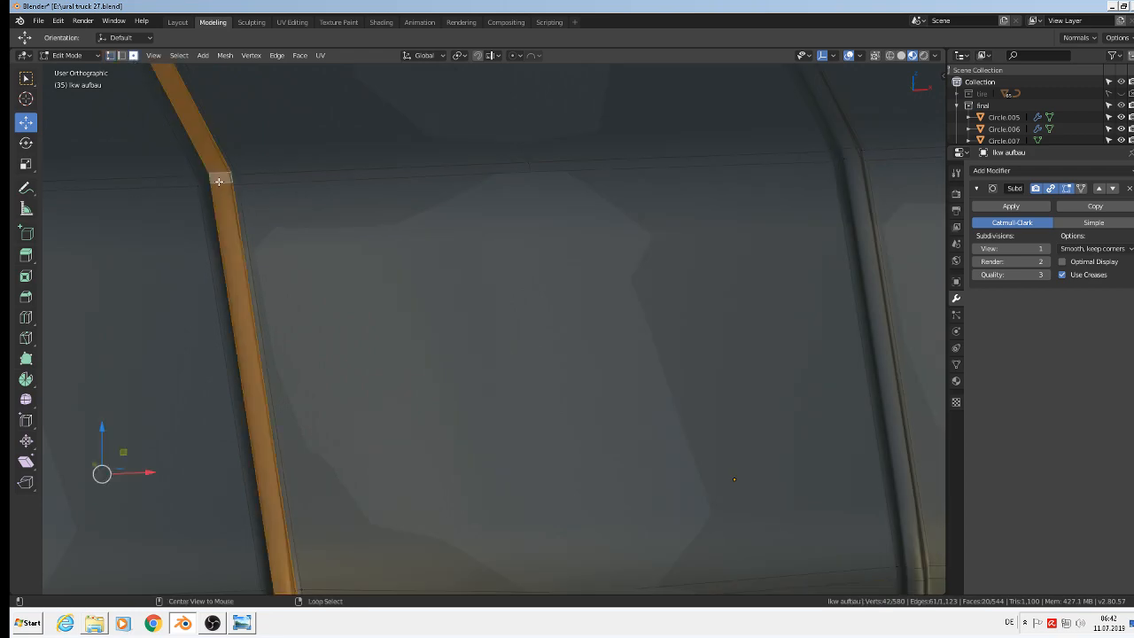
{"action": "scroll", "coordinate": [265, 292], "scroll_direction": "down", "scroll_amount": 5}
{"action": "scroll", "coordinate": [290, 273], "scroll_direction": "up", "scroll_amount": 5}
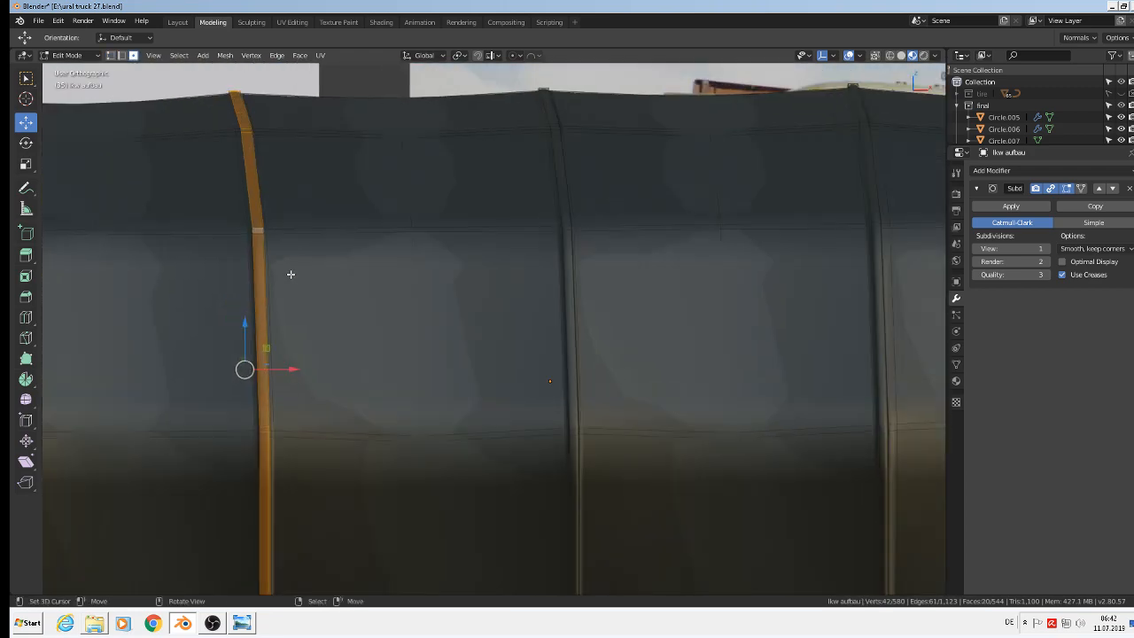
{"action": "key", "text": "s"}
{"action": "key", "text": "x"}
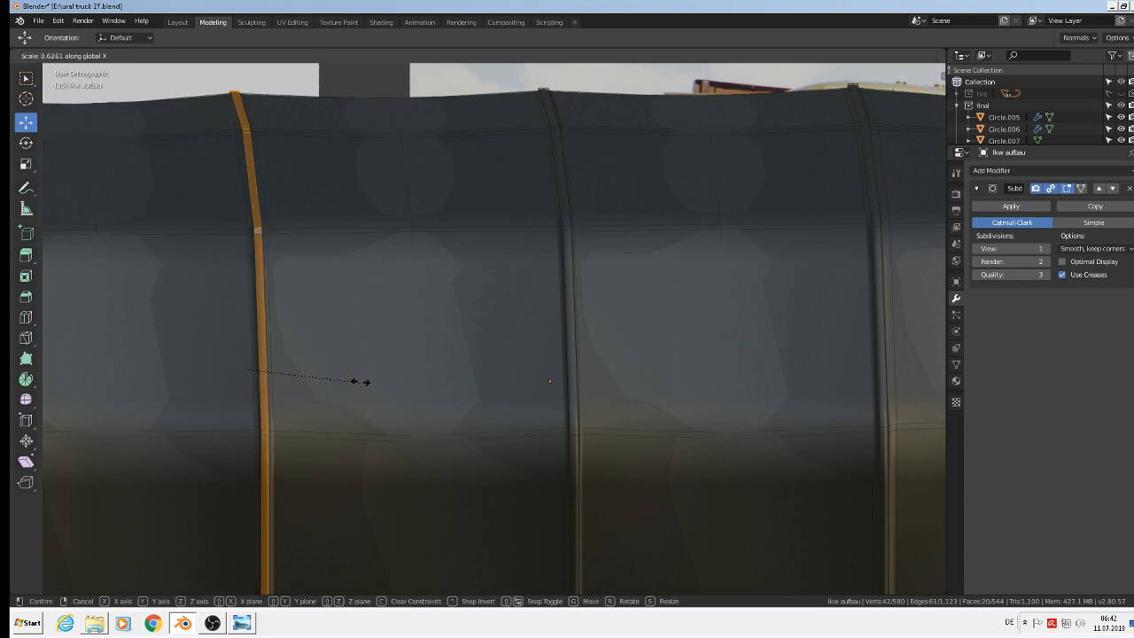
{"action": "left_click", "coordinate": [360, 382]}
Select the face loop of the cover's middle rib and scale it along X to about 0.56
{"action": "key", "text": "Tab"}
{"action": "scroll", "coordinate": [359, 382], "scroll_direction": "up", "scroll_amount": 1}
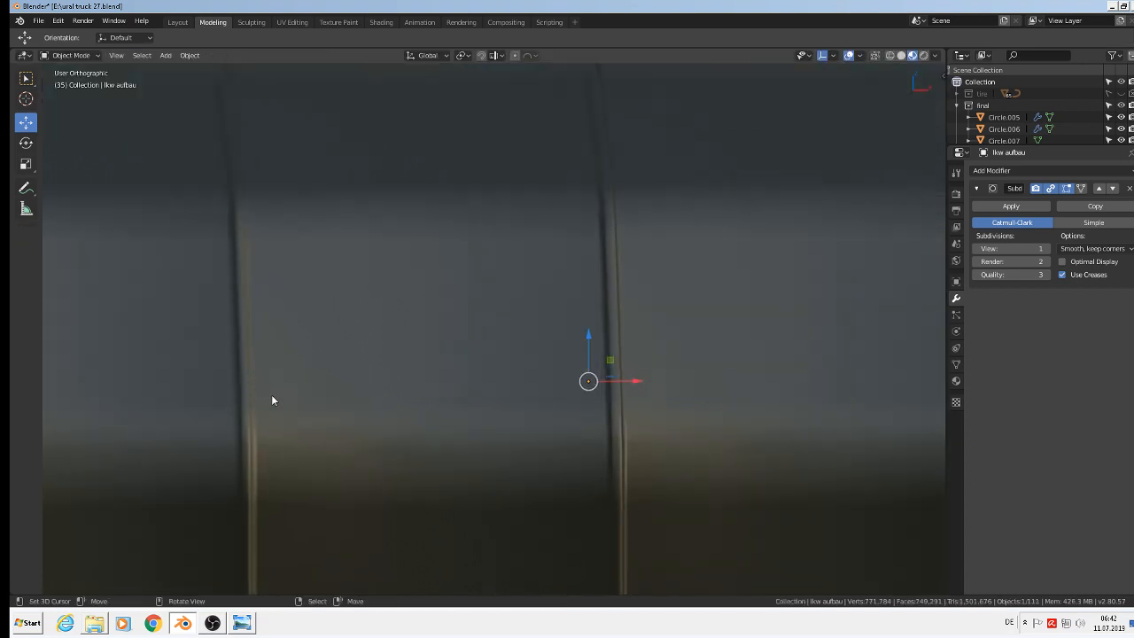
{"action": "scroll", "coordinate": [651, 370], "scroll_direction": "down", "scroll_amount": 3}
{"action": "scroll", "coordinate": [744, 344], "scroll_direction": "up", "scroll_amount": 2}
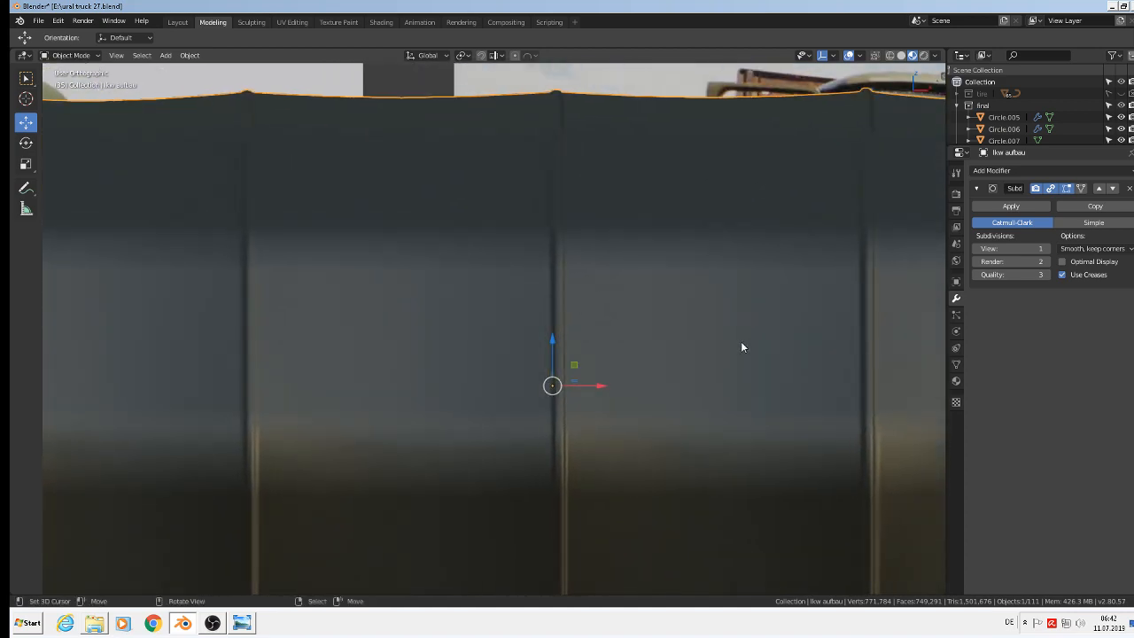
{"action": "key", "text": "Tab"}
{"action": "scroll", "coordinate": [660, 323], "scroll_direction": "up", "scroll_amount": 2}
{"action": "left_click", "coordinate": [523, 207], "text": "alt"}
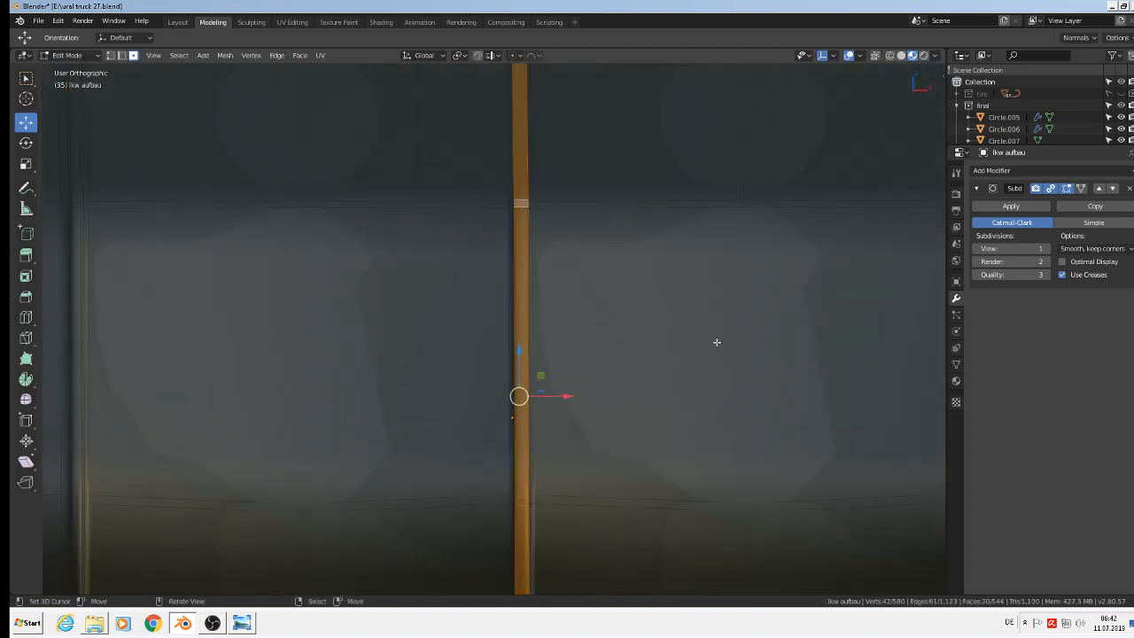
{"action": "key", "text": "s"}
{"action": "key", "text": "x"}
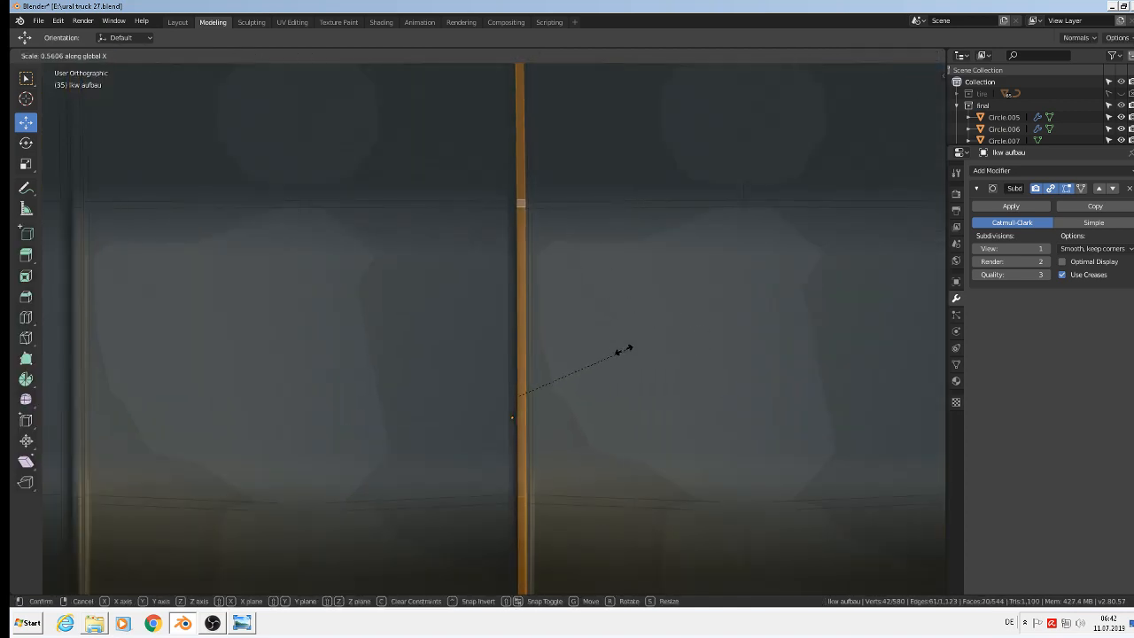
{"action": "left_click", "coordinate": [620, 351]}
{"action": "key", "text": "Tab"}
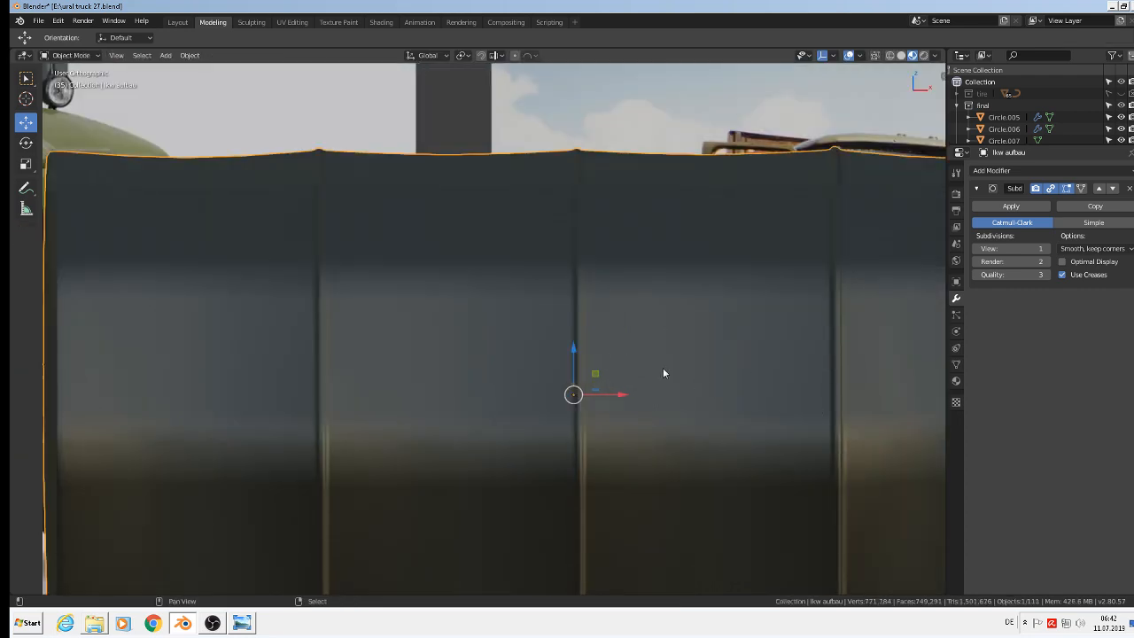
Select the face loop of the third rib from the cover's front end and narrow it along X like the others
{"action": "scroll", "coordinate": [848, 376], "scroll_direction": "up", "scroll_amount": 2}
{"action": "key", "text": "Tab"}
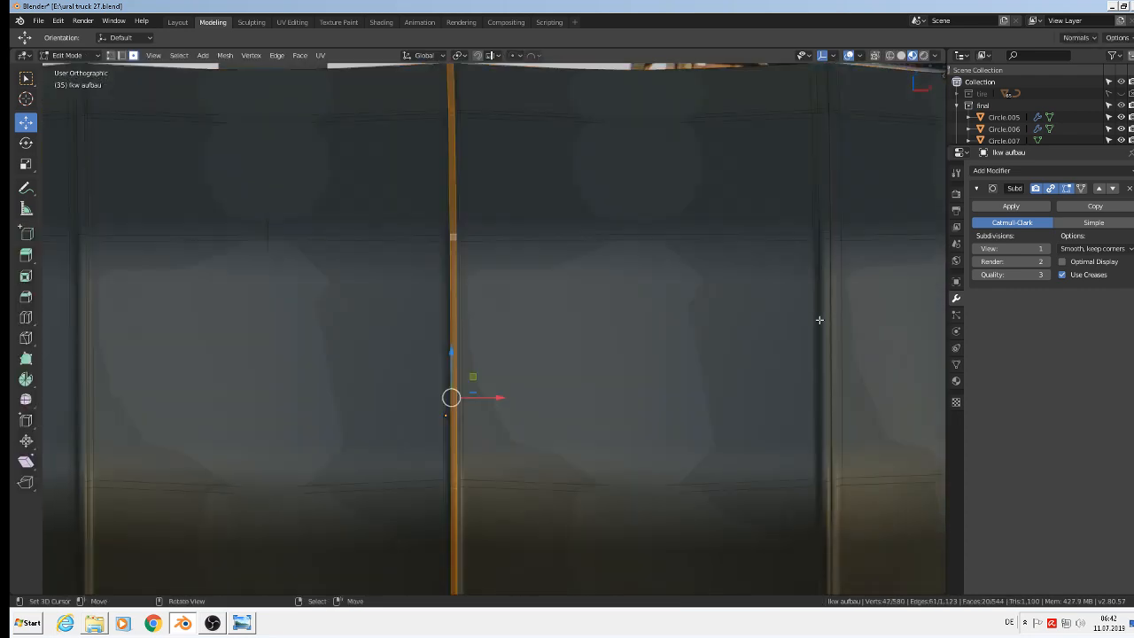
{"action": "left_click", "coordinate": [825, 237], "text": "alt"}
{"action": "key", "text": "s"}
{"action": "key", "text": "x"}
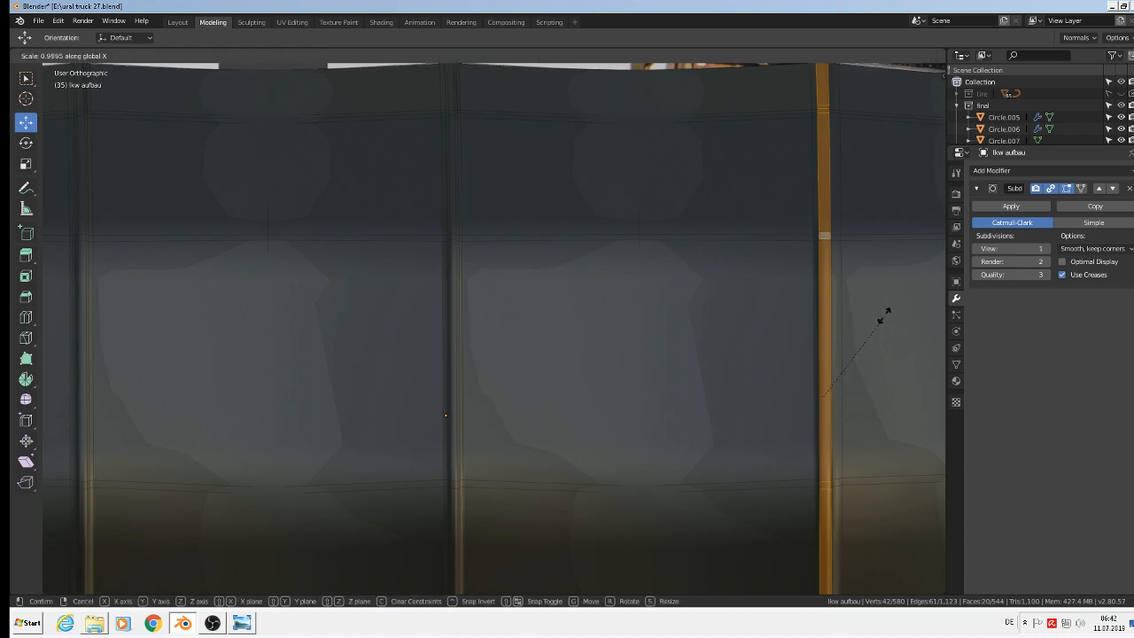
{"action": "left_click", "coordinate": [843, 335]}
{"action": "key", "text": "Tab"}
{"action": "scroll", "coordinate": [817, 356], "scroll_direction": "down", "scroll_amount": 8}
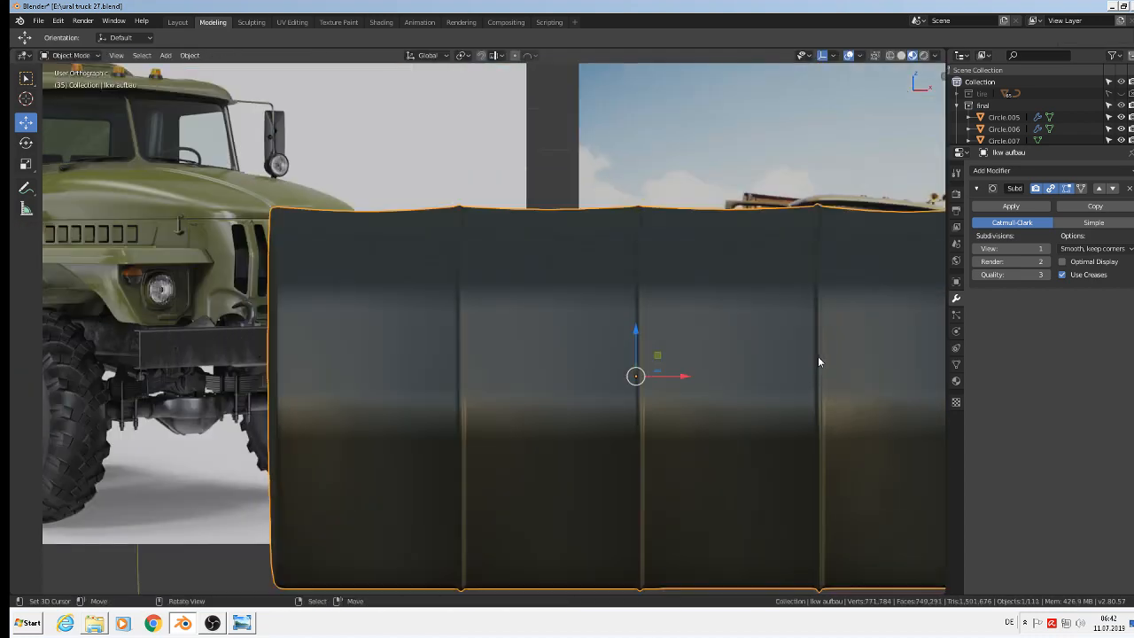
Examine the narrowed ribs and creases of the cover from the side and at an angle, including its mesh
{"action": "middle_click_drag", "start_coordinate": [778, 414], "coordinate": [688, 416]}
{"action": "scroll", "coordinate": [648, 349], "scroll_direction": "up", "scroll_amount": 3}
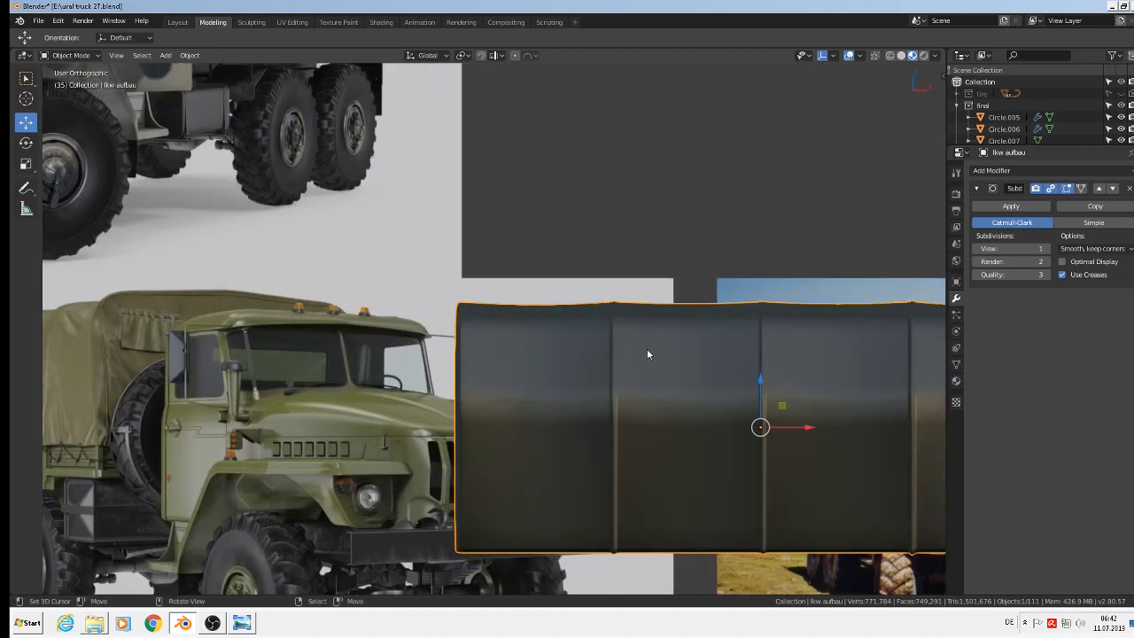
{"action": "key", "text": "Tab"}
{"action": "scroll", "coordinate": [557, 346], "scroll_direction": "up", "scroll_amount": 2}
{"action": "scroll", "coordinate": [528, 367], "scroll_direction": "down", "scroll_amount": 1}
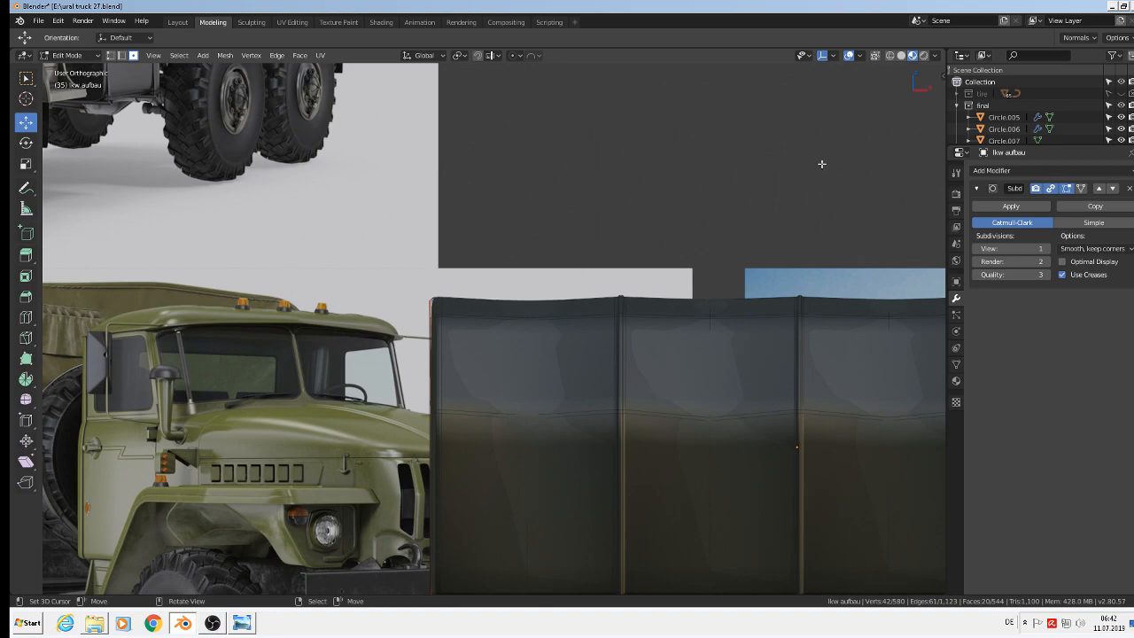
{"action": "scroll", "coordinate": [764, 327], "scroll_direction": "down", "scroll_amount": 3}
{"action": "middle_click_drag", "start_coordinate": [749, 386], "coordinate": [835, 457]}
{"action": "key", "text": "Tab"}
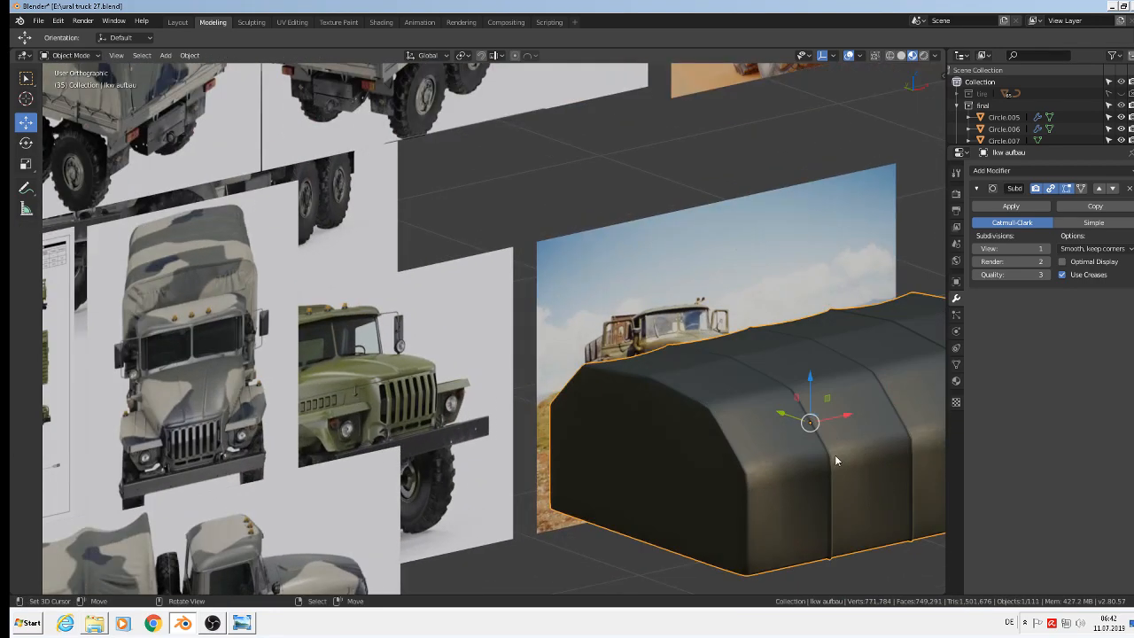
{"action": "scroll", "coordinate": [835, 459], "scroll_direction": "down", "scroll_amount": 5}
{"action": "middle_click_drag", "start_coordinate": [875, 500], "coordinate": [642, 365], "text": "shift"}
{"action": "scroll", "coordinate": [694, 305], "scroll_direction": "up", "scroll_amount": 1}
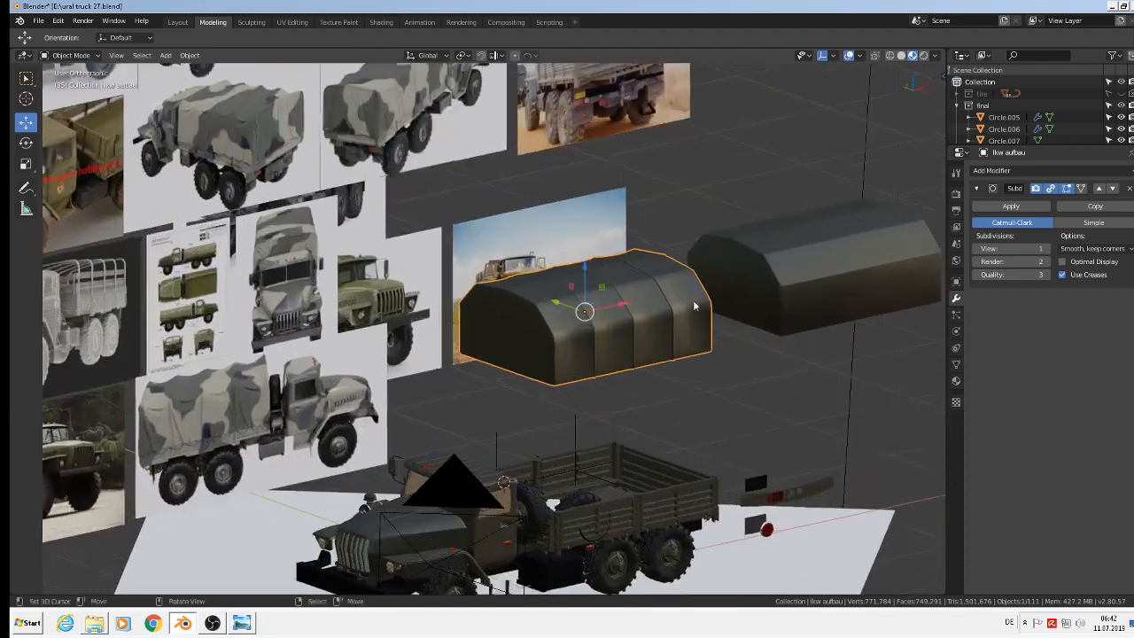
{"action": "scroll", "coordinate": [694, 305], "scroll_direction": "up", "scroll_amount": 5}
{"action": "key", "text": "Tab"}
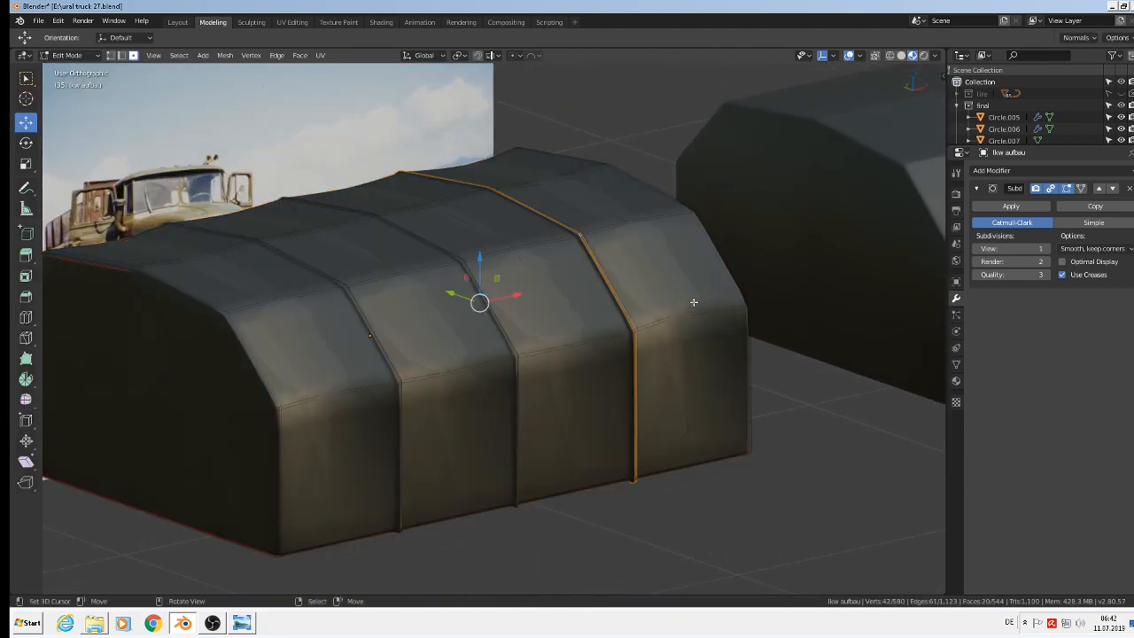
Try an Edge Split modifier on the cover, move it above the Subdivision modifier, and remove it again
{"action": "scroll", "coordinate": [611, 298], "scroll_direction": "up", "scroll_amount": 3}
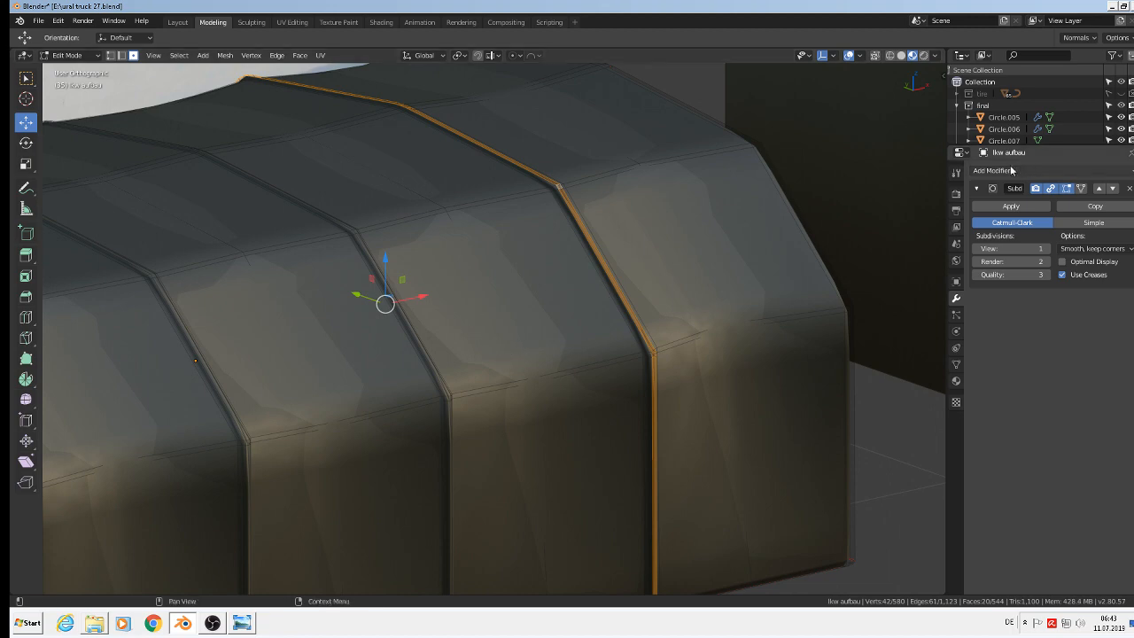
{"action": "left_click", "coordinate": [1006, 171]}
{"action": "left_click", "coordinate": [918, 258]}
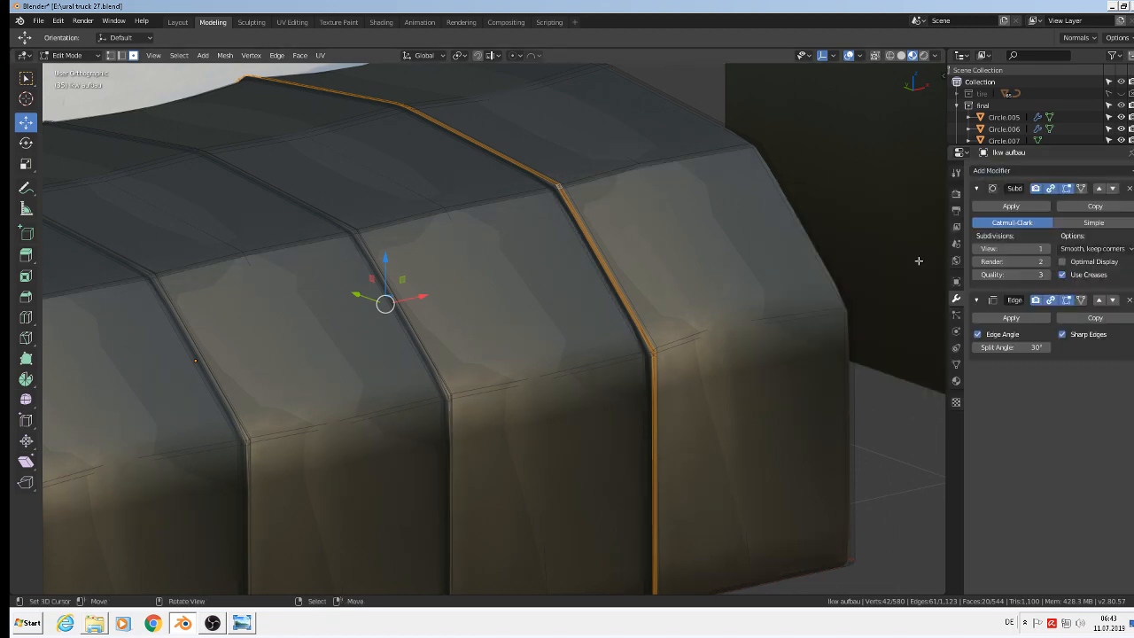
{"action": "scroll", "coordinate": [630, 408], "scroll_direction": "down", "scroll_amount": 6}
{"action": "key", "text": "Tab"}
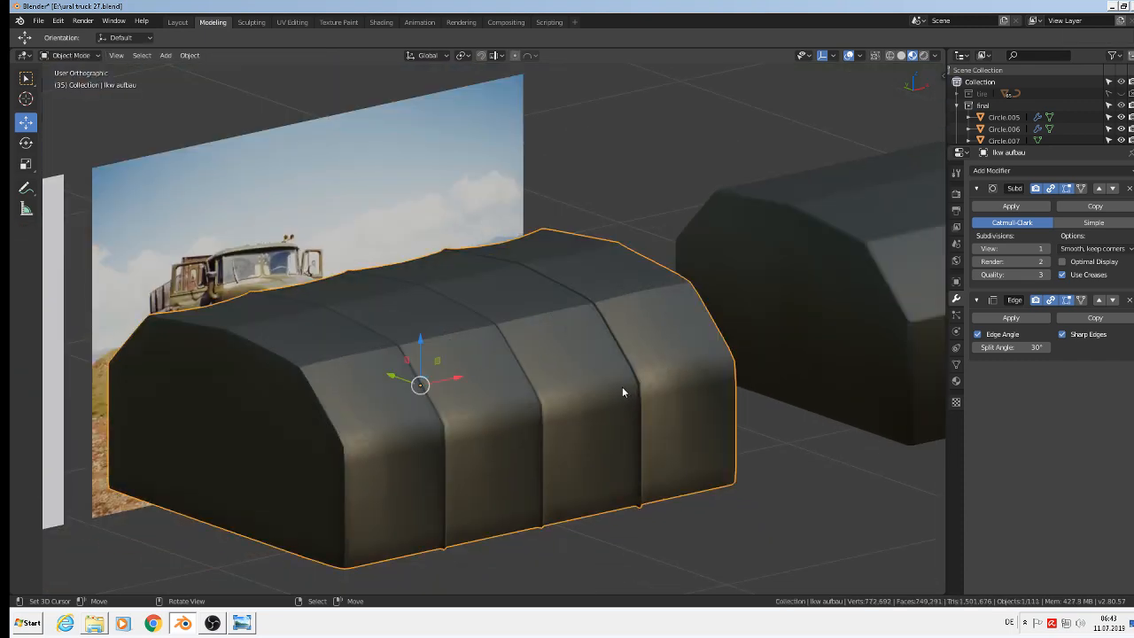
{"action": "middle_click_drag", "start_coordinate": [622, 387], "coordinate": [534, 355]}
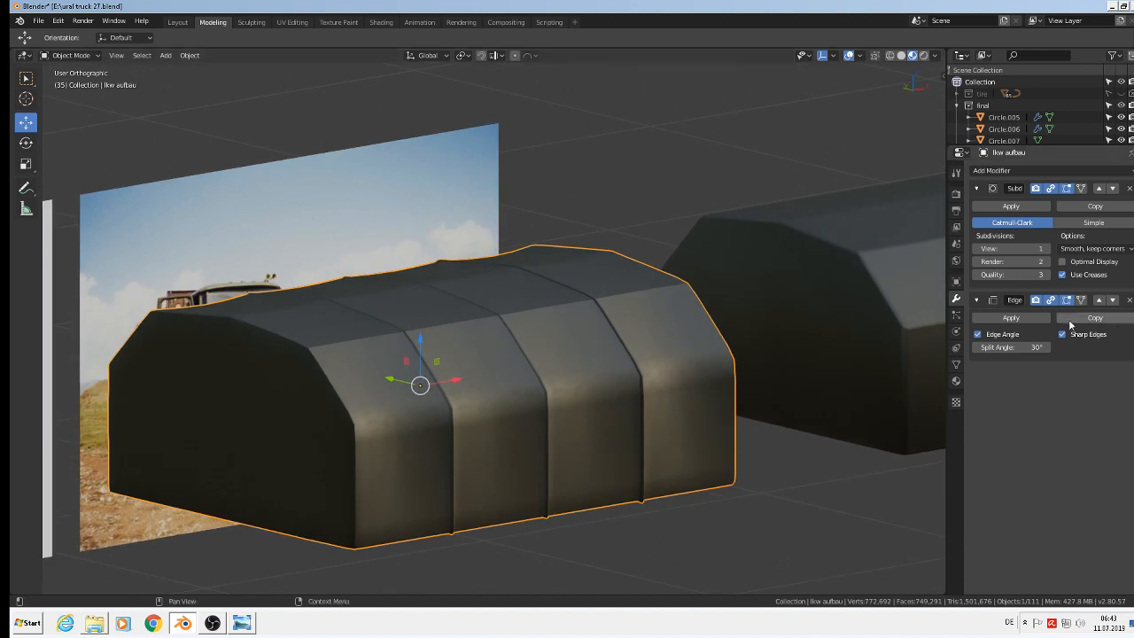
{"action": "left_click", "coordinate": [1098, 300]}
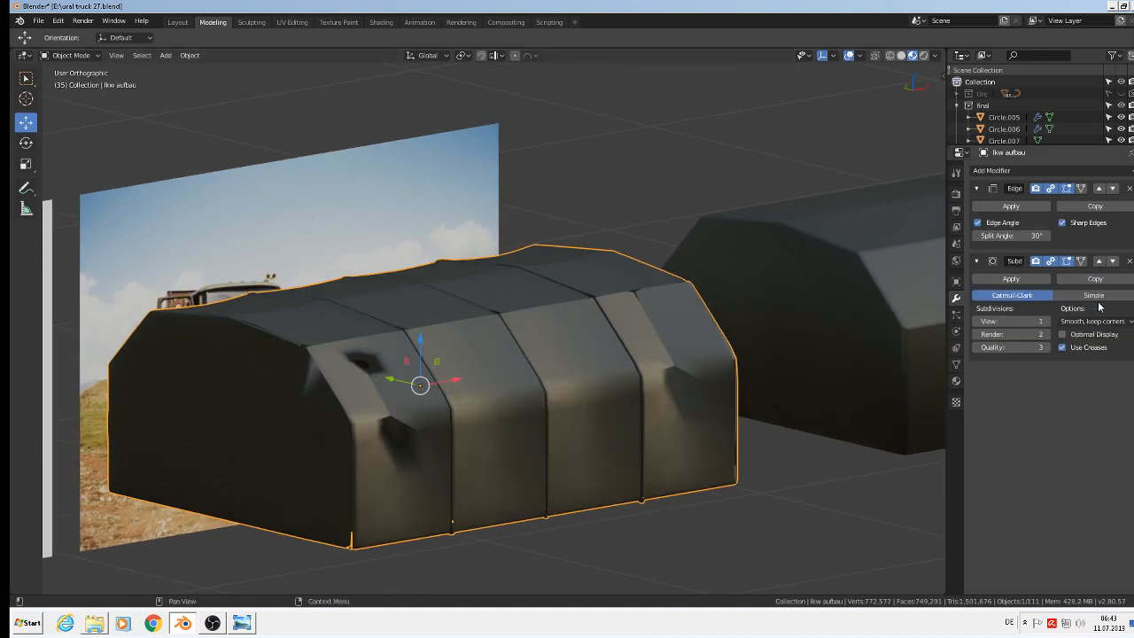
{"action": "left_click", "coordinate": [1128, 190]}
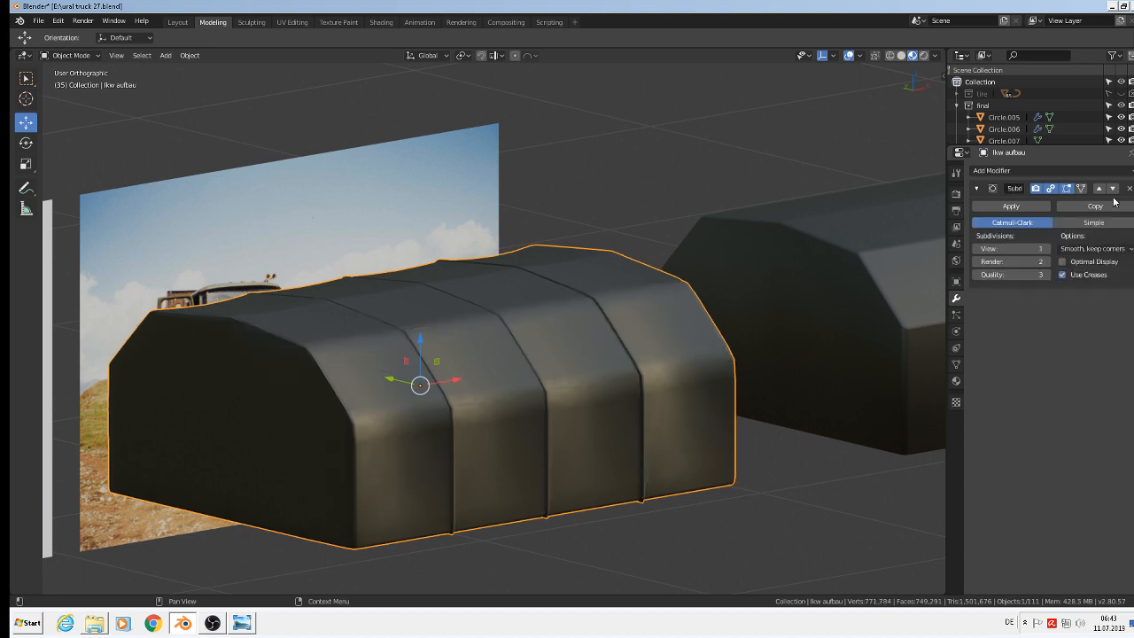
Apply the cover object's rotation and scale
{"action": "left_click", "coordinate": [190, 56]}
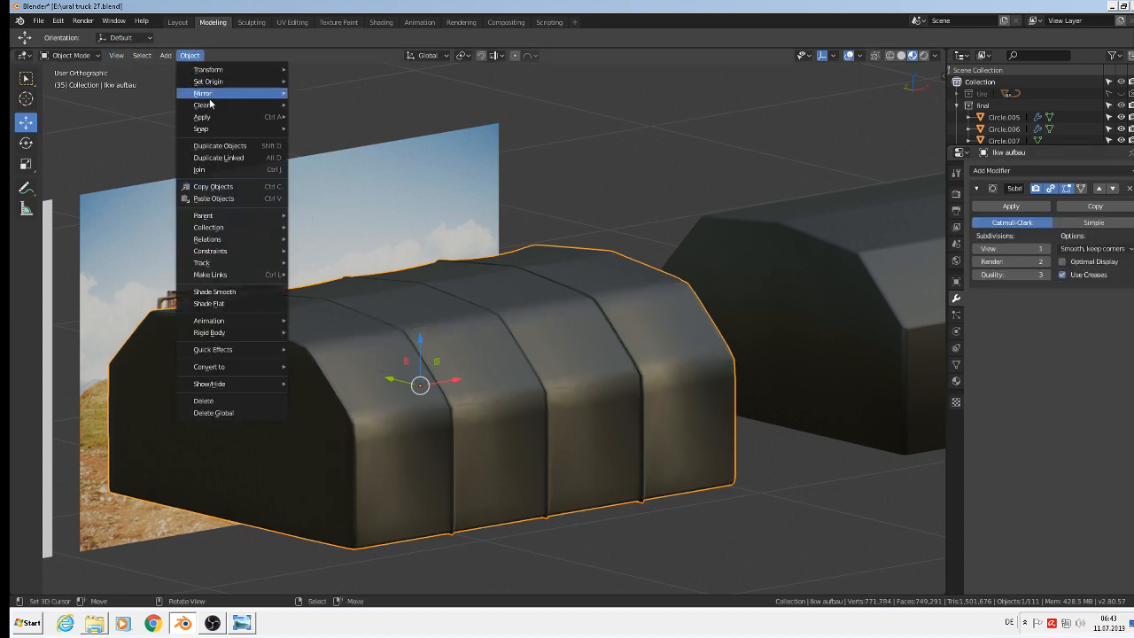
{"action": "mouse_move", "coordinate": [204, 116]}
{"action": "left_click", "coordinate": [326, 168]}
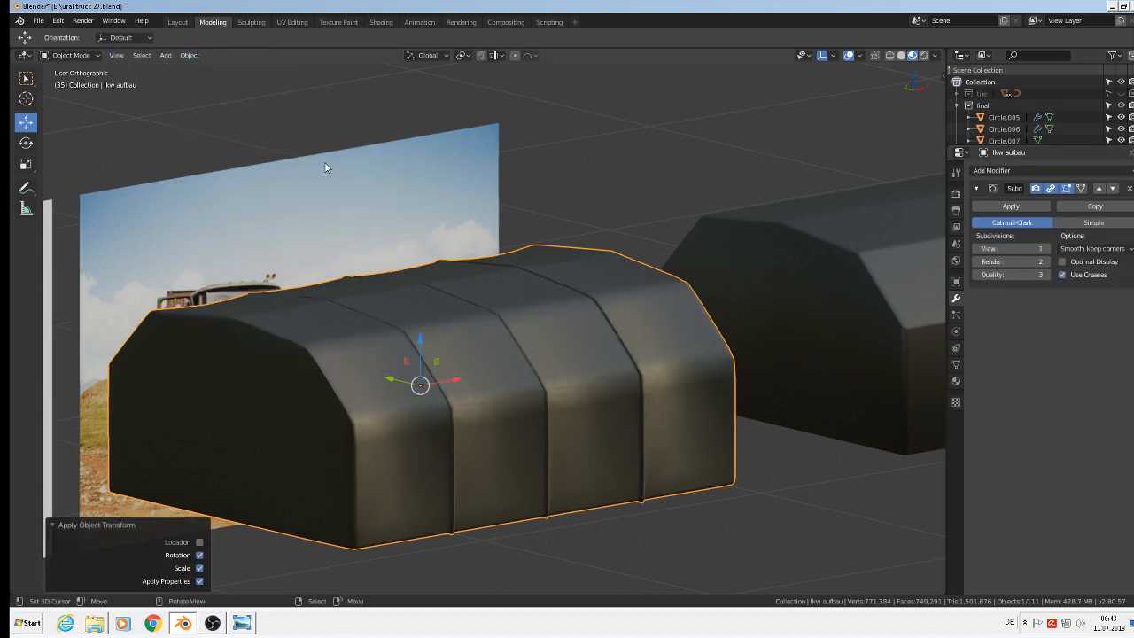
Select the cover's entire mesh and recalculate its normals to face outside
{"action": "key", "text": "Tab"}
{"action": "key", "text": "a"}
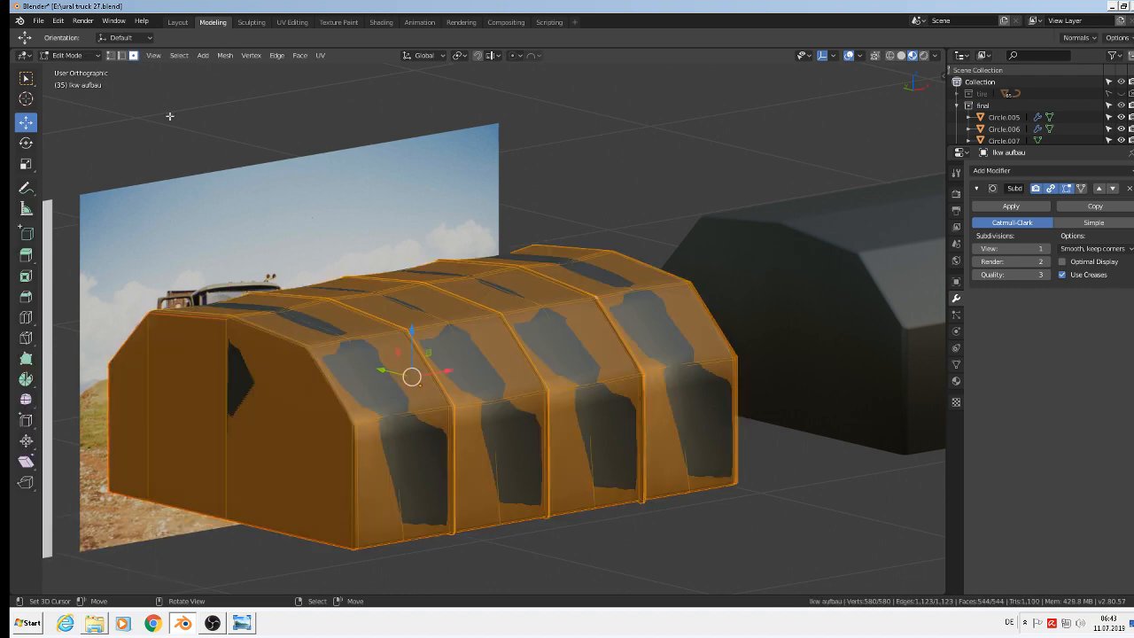
{"action": "left_click", "coordinate": [223, 56]}
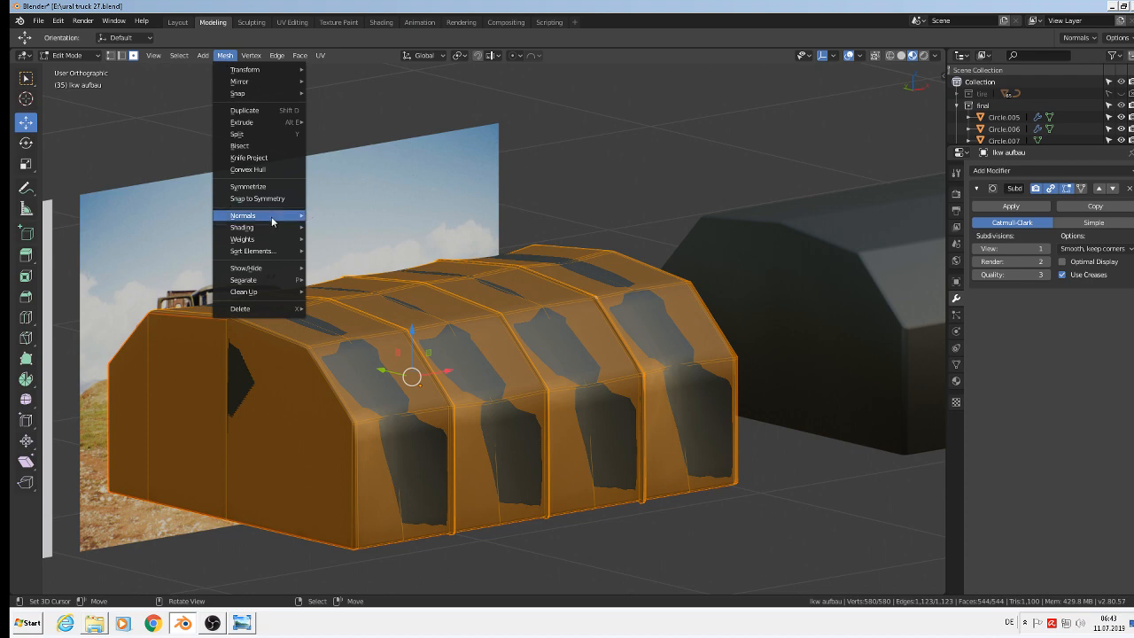
{"action": "mouse_move", "coordinate": [274, 220]}
{"action": "left_click", "coordinate": [345, 216]}
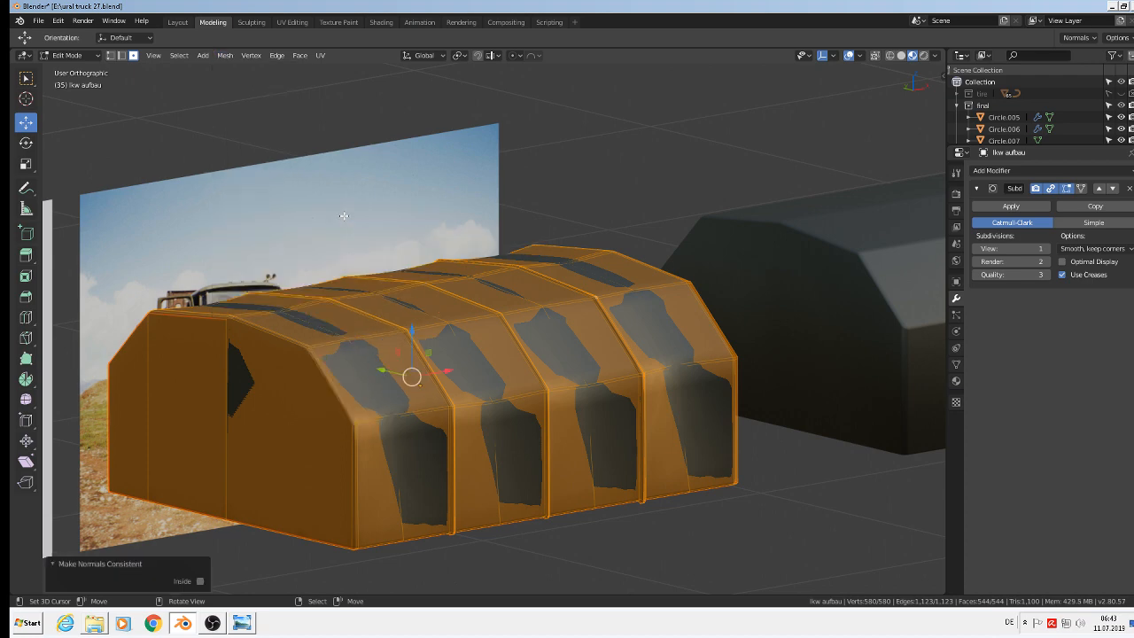
{"action": "key", "text": "Tab"}
{"action": "middle_click_drag", "start_coordinate": [627, 349], "coordinate": [616, 436]}
{"action": "scroll", "coordinate": [617, 436], "scroll_direction": "up", "scroll_amount": 3}
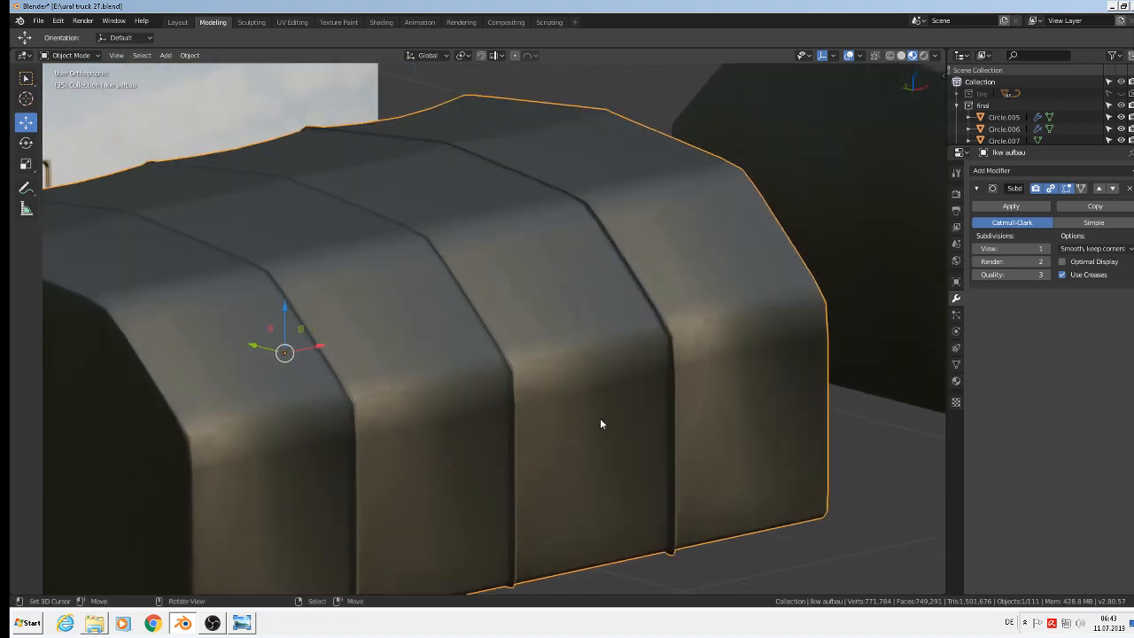
Try two loop cuts in the panel behind the cover's middle rib, one slid against each bordering rib, the rear one with factor 0.964
{"action": "key", "text": "Tab"}
{"action": "scroll", "coordinate": [521, 240], "scroll_direction": "up", "scroll_amount": 1}
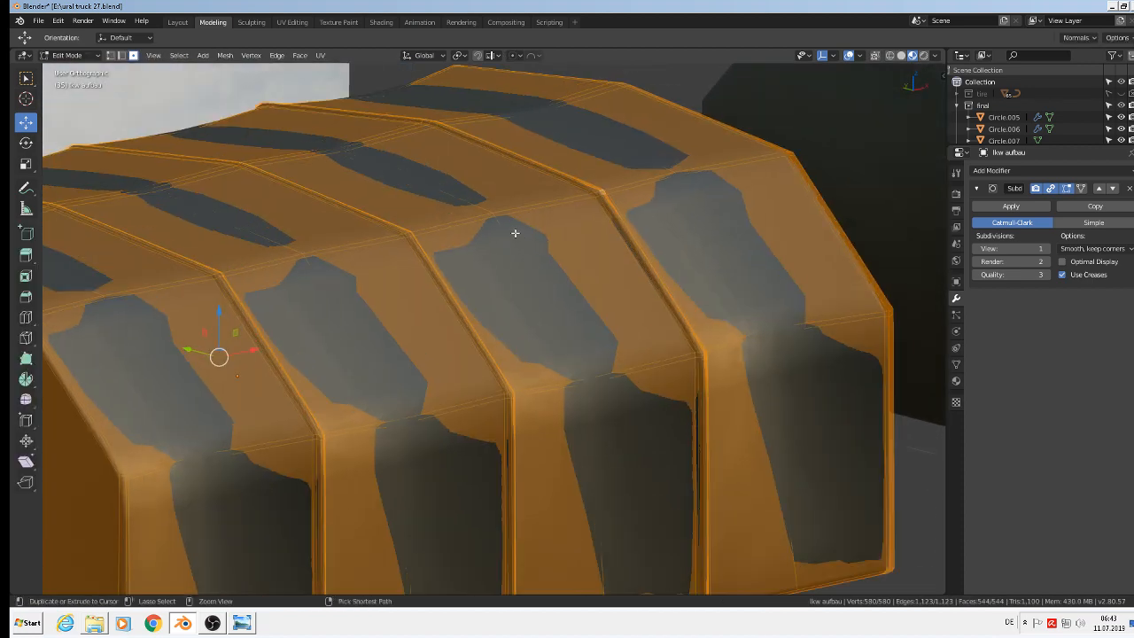
{"action": "key", "text": "ctrl+r"}
{"action": "left_click", "coordinate": [500, 212]}
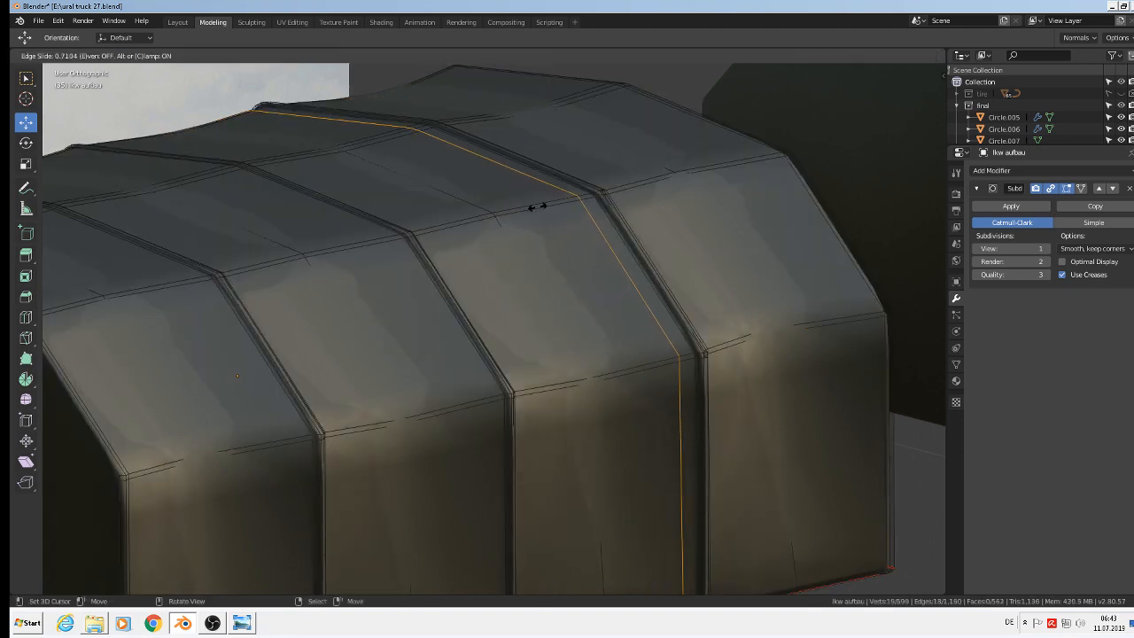
{"action": "left_click", "coordinate": [550, 205]}
{"action": "key", "text": "ctrl+r"}
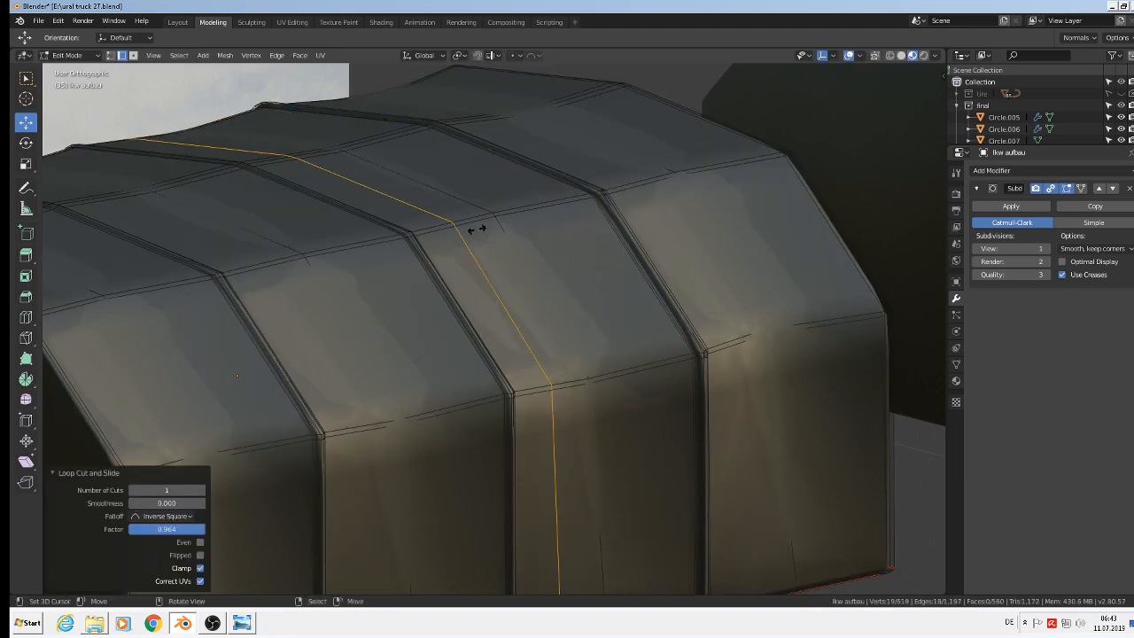
{"action": "left_click", "coordinate": [451, 233]}
{"action": "left_click", "coordinate": [437, 242]}
{"action": "key", "text": "Tab"}
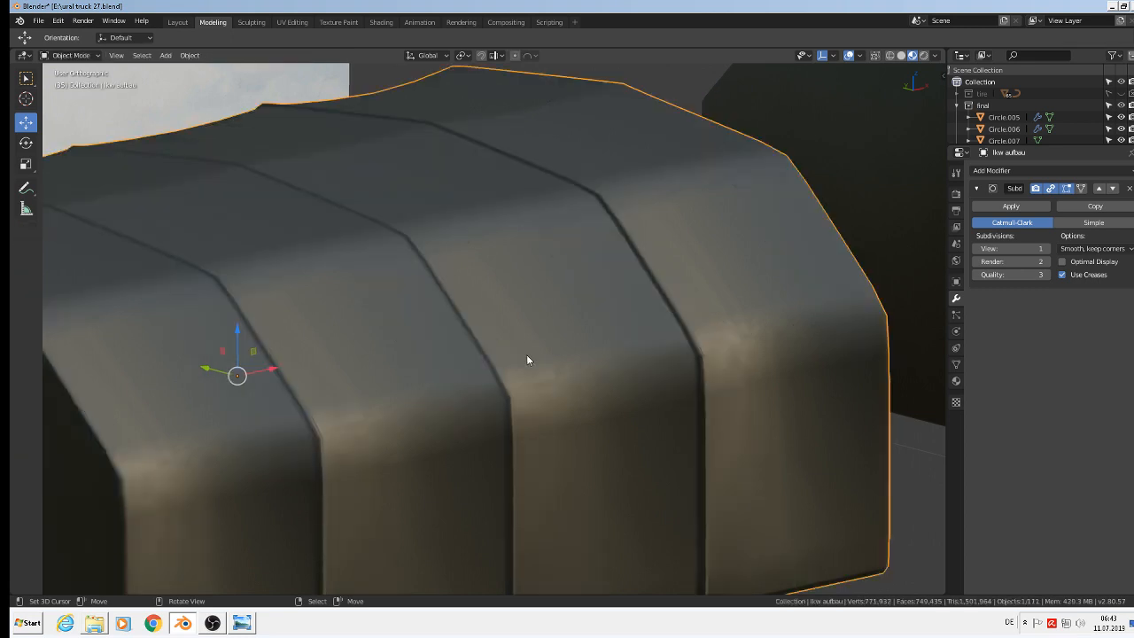
{"action": "scroll", "coordinate": [526, 359], "scroll_direction": "down", "scroll_amount": 1}
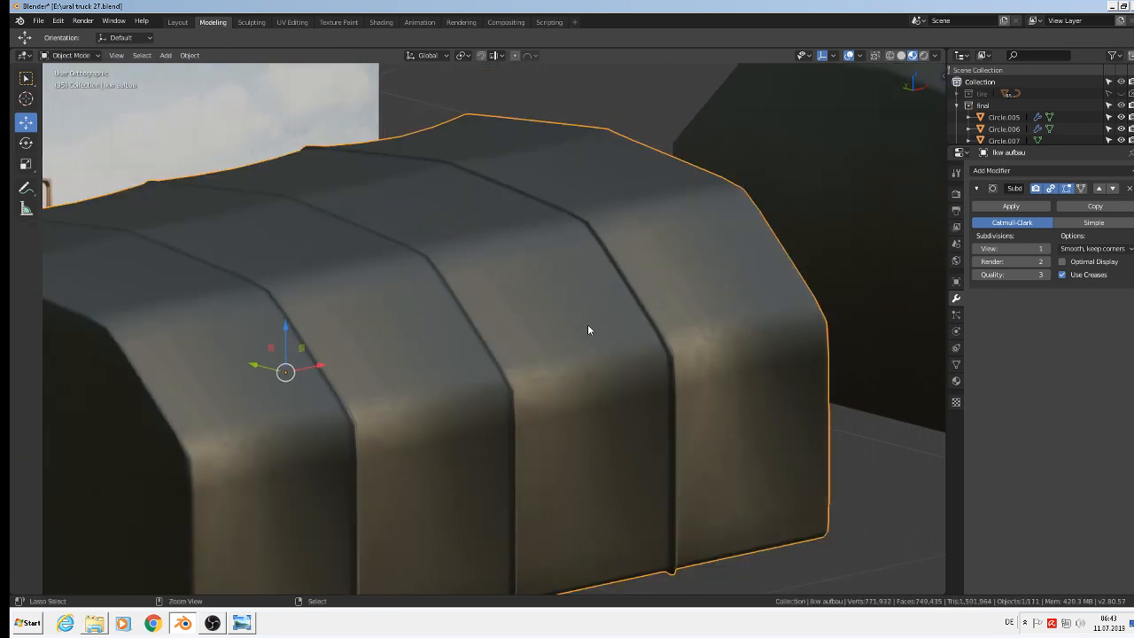
{"action": "key", "text": "Tab"}
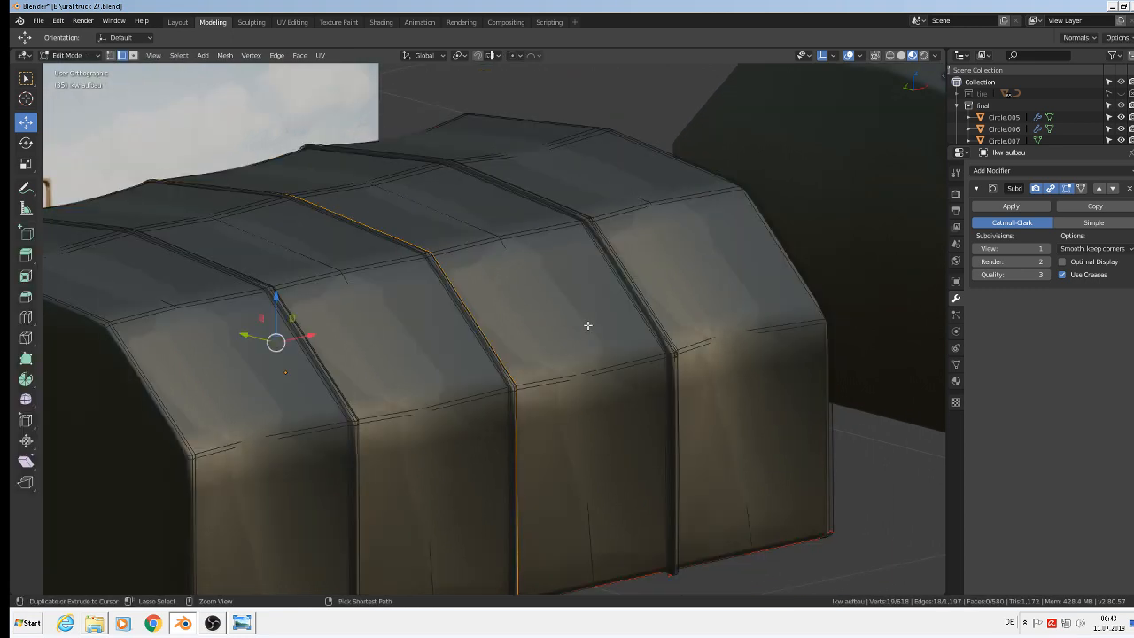
{"action": "key", "text": "Tab"}
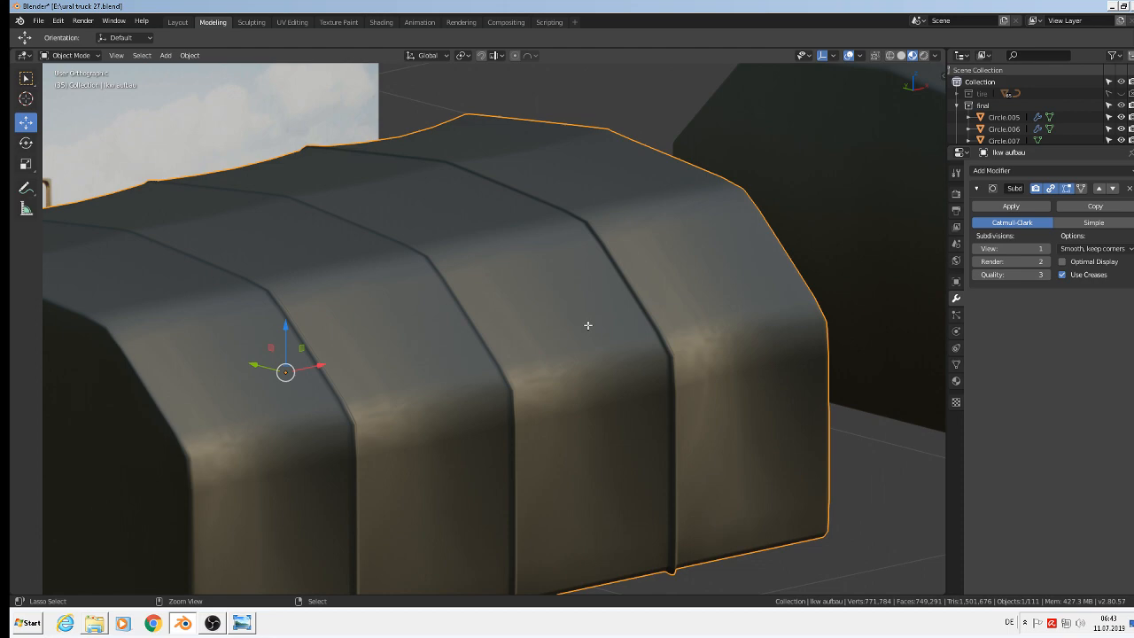
Move the cover -0.989 m along Z down onto the truck's cargo bed and check its fit
{"action": "scroll", "coordinate": [588, 325], "scroll_direction": "down", "scroll_amount": 5}
{"action": "middle_click_drag", "start_coordinate": [553, 377], "coordinate": [549, 351]}
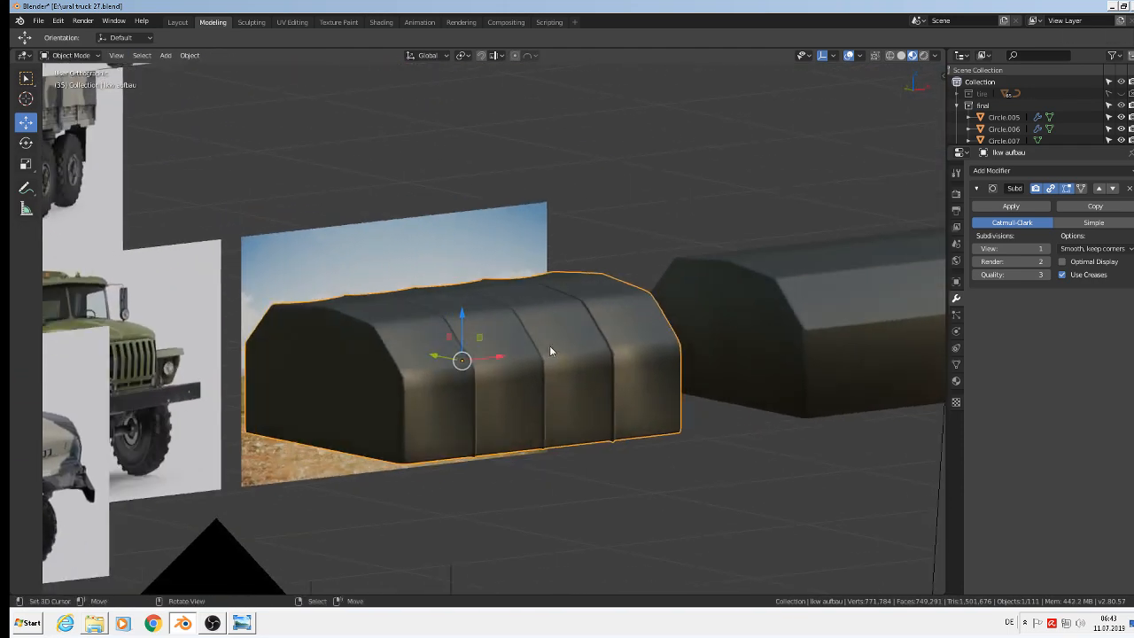
{"action": "scroll", "coordinate": [549, 351], "scroll_direction": "down", "scroll_amount": 4}
{"action": "left_click_drag", "start_coordinate": [505, 319], "coordinate": [525, 436]}
{"action": "scroll", "coordinate": [531, 447], "scroll_direction": "up", "scroll_amount": 4}
{"action": "middle_click_drag", "start_coordinate": [509, 490], "coordinate": [527, 531]}
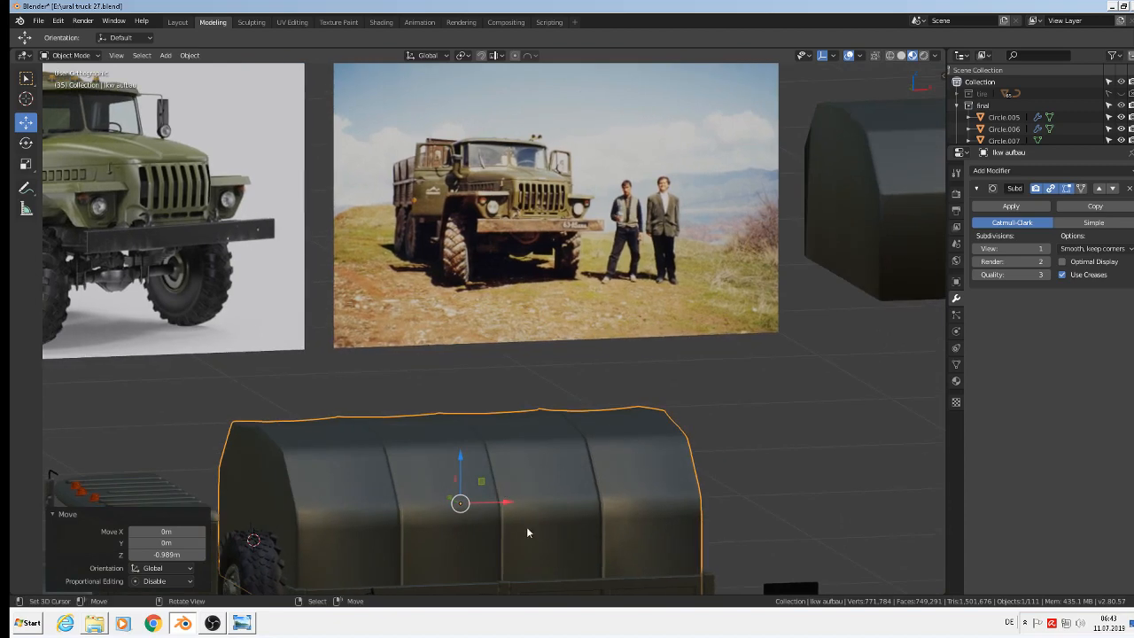
{"action": "middle_click_drag", "start_coordinate": [418, 366], "coordinate": [513, 336]}
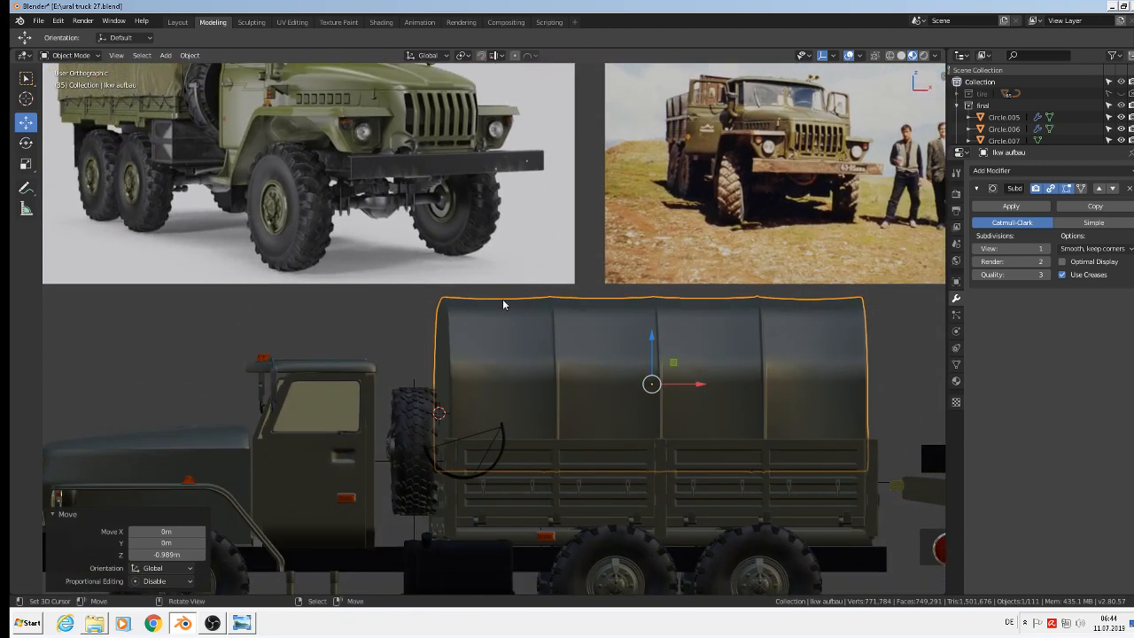
Select the cover's upper mid-panel vertices between all the ribs and move them -0.0149 m along Z so the fabric sags
{"action": "key", "text": "KP_3"}
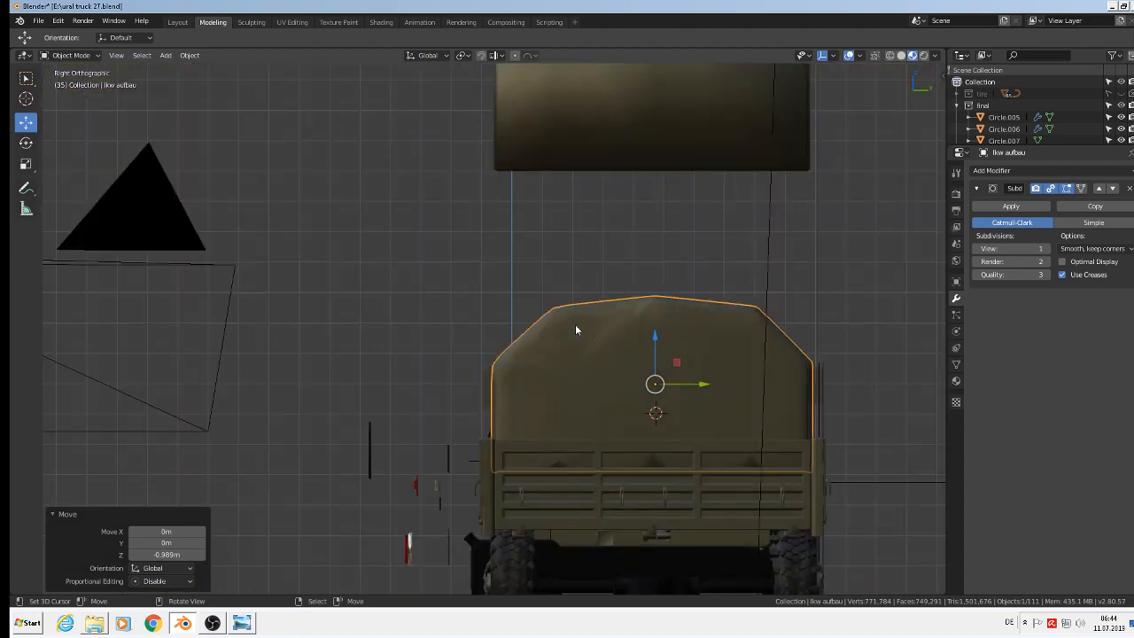
{"action": "key", "text": "KP_1"}
{"action": "scroll", "coordinate": [575, 329], "scroll_direction": "up", "scroll_amount": 2}
{"action": "key", "text": "Tab"}
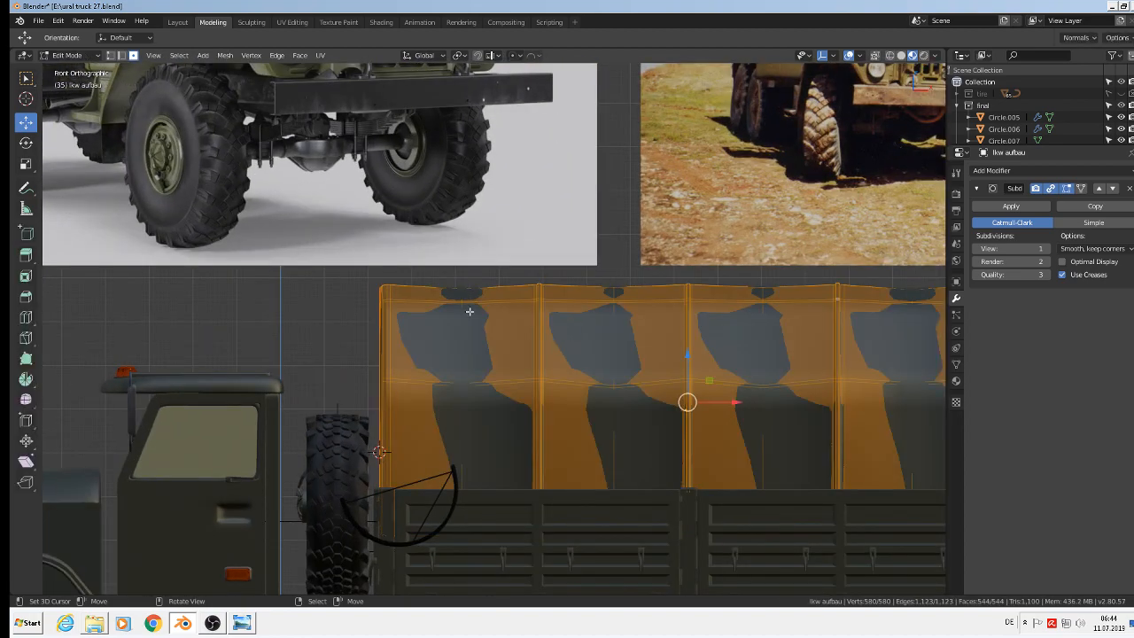
{"action": "left_click", "coordinate": [876, 56]}
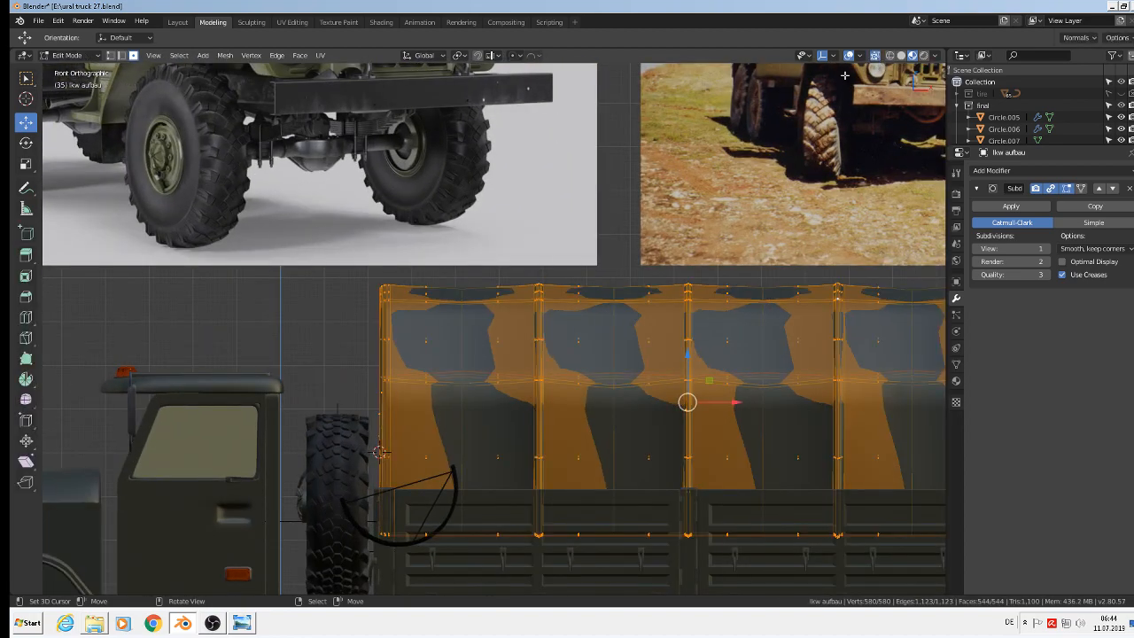
{"action": "left_click", "coordinate": [111, 58]}
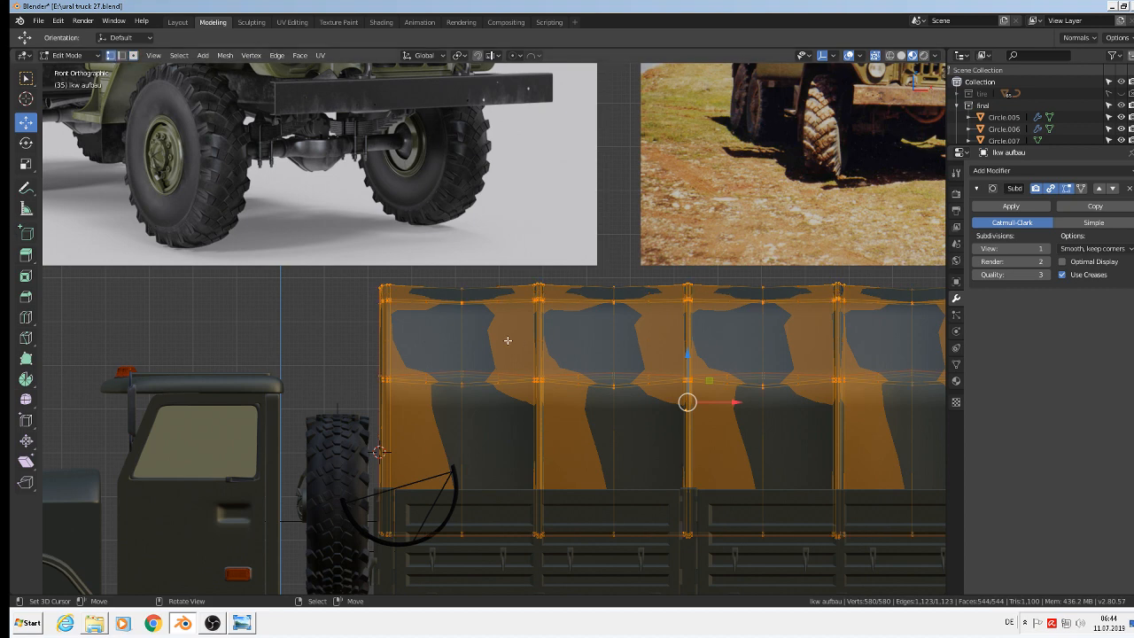
{"action": "left_click", "coordinate": [463, 289]}
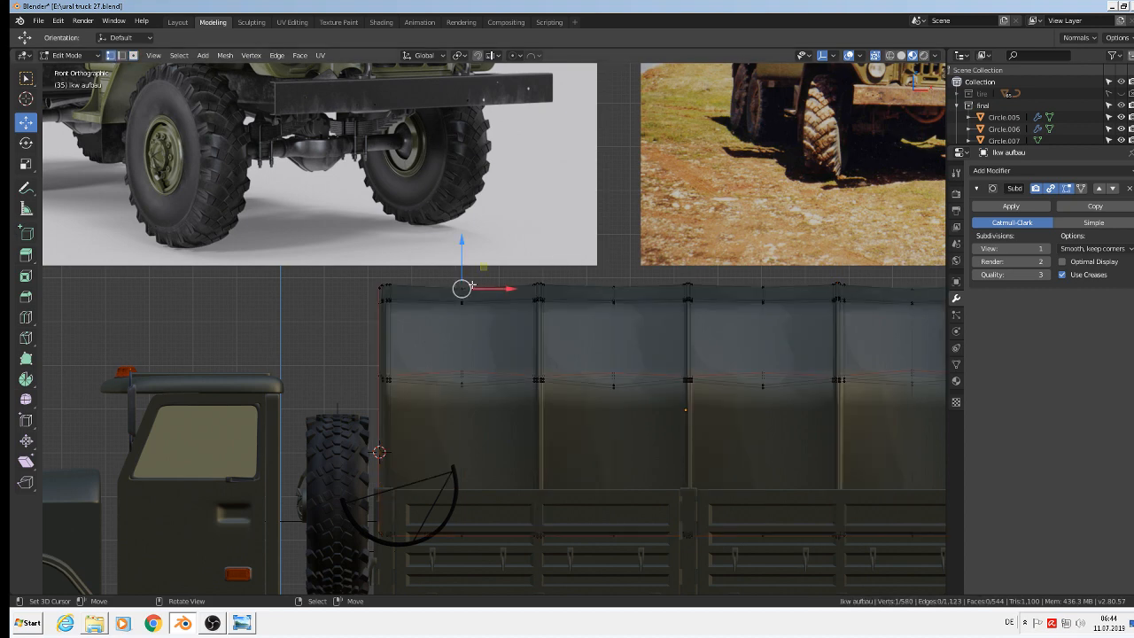
{"action": "key", "text": "c"}
{"action": "left_click_drag", "start_coordinate": [466, 288], "coordinate": [479, 387]}
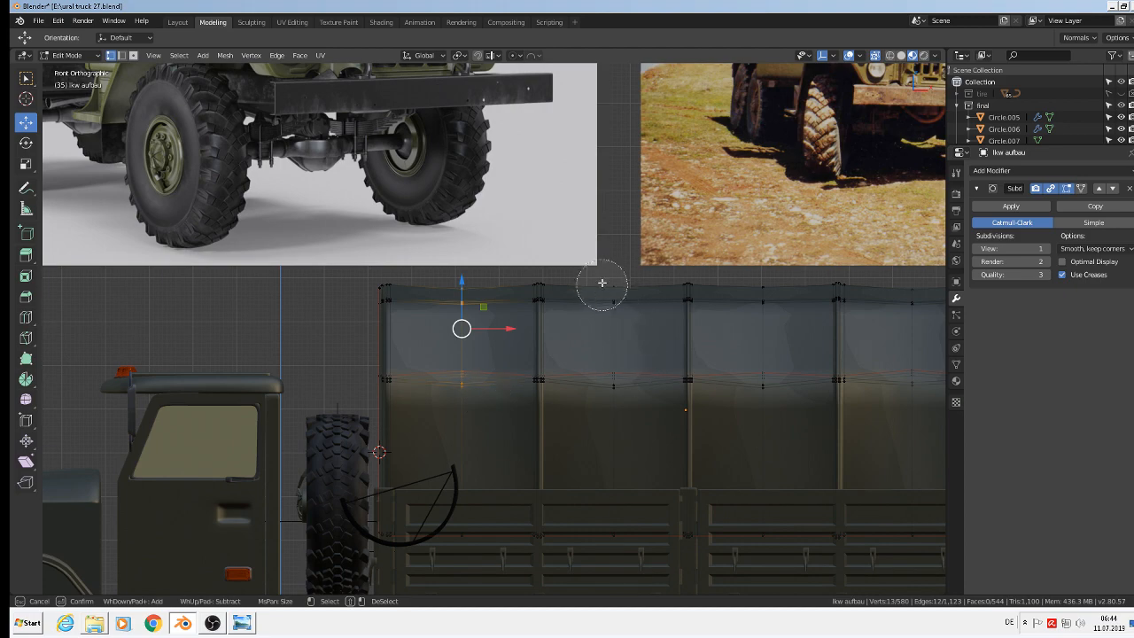
{"action": "left_click_drag", "start_coordinate": [607, 286], "coordinate": [620, 380]}
{"action": "left_click_drag", "start_coordinate": [765, 287], "coordinate": [784, 393]}
{"action": "left_click_drag", "start_coordinate": [913, 286], "coordinate": [911, 404]}
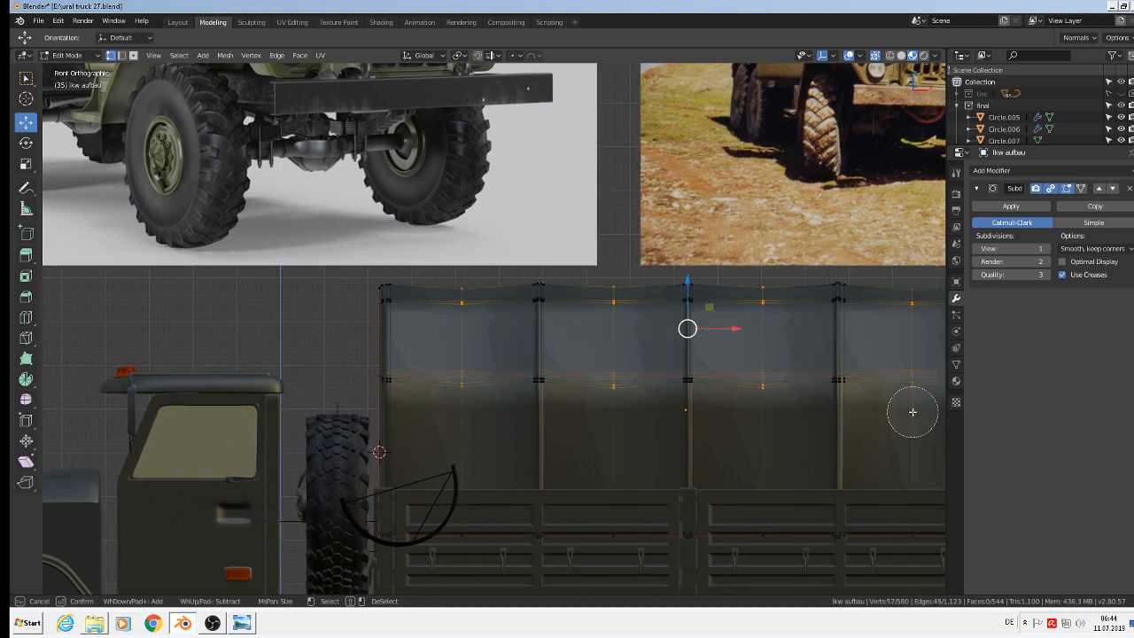
{"action": "right_click", "coordinate": [912, 407]}
{"action": "key", "text": "Tab"}
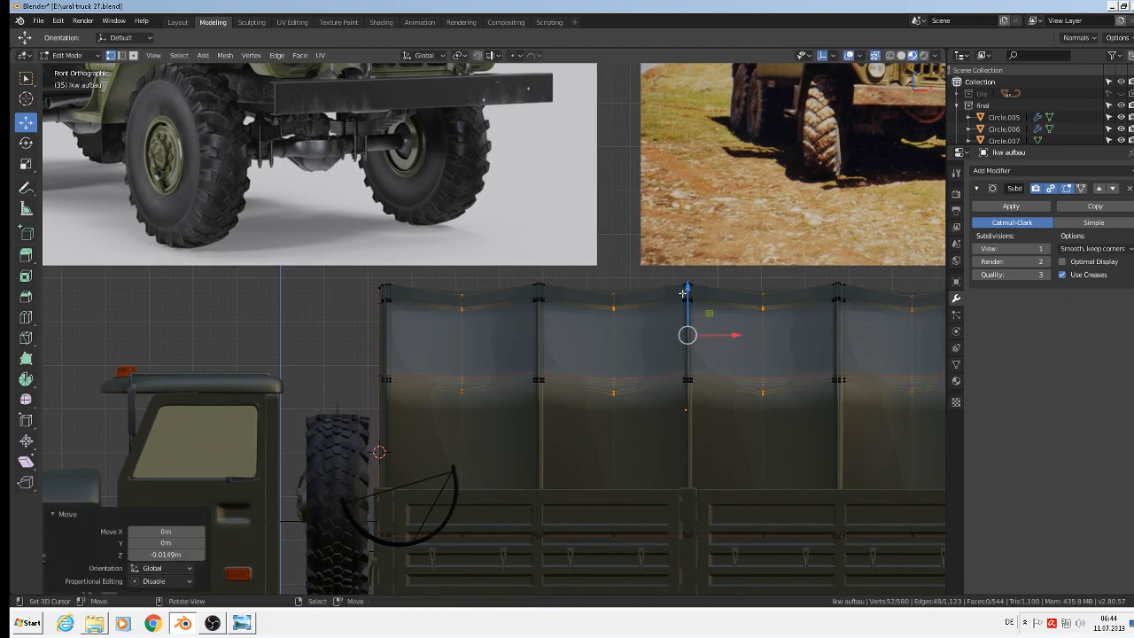
{"action": "scroll", "coordinate": [648, 400], "scroll_direction": "down", "scroll_amount": 3}
{"action": "middle_click_drag", "start_coordinate": [649, 401], "coordinate": [830, 409]}
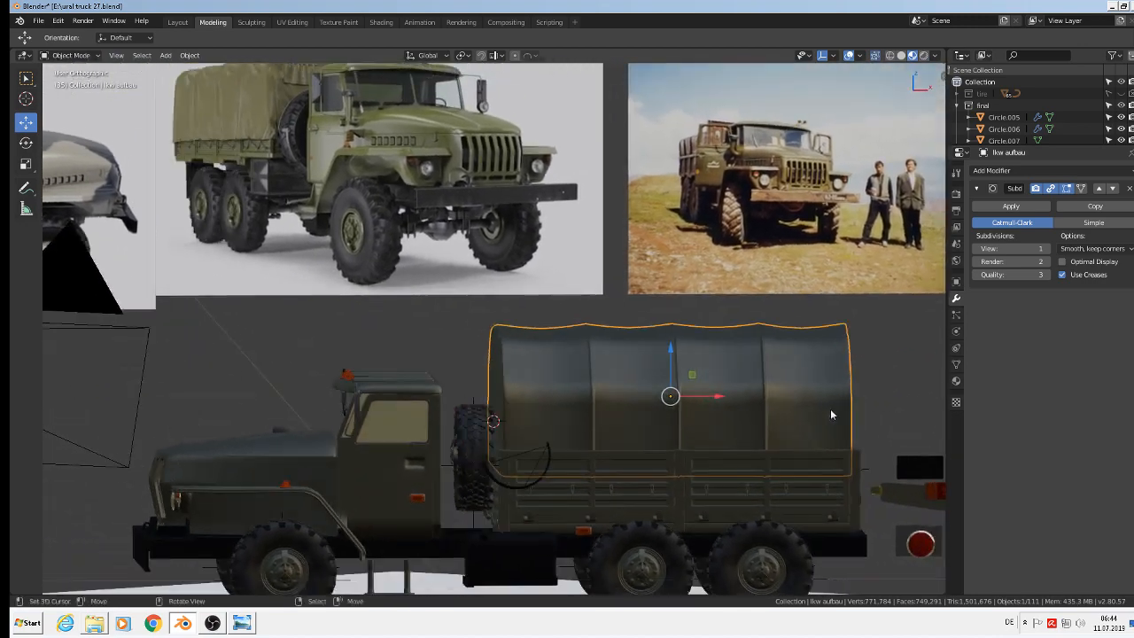
Set the cover's Subdivision modifier to 2 viewport subdivisions
{"action": "left_click", "coordinate": [1043, 248]}
{"action": "middle_click_drag", "start_coordinate": [708, 435], "coordinate": [743, 443]}
{"action": "scroll", "coordinate": [731, 437], "scroll_direction": "down", "scroll_amount": 2}
{"action": "scroll", "coordinate": [742, 443], "scroll_direction": "up", "scroll_amount": 1}
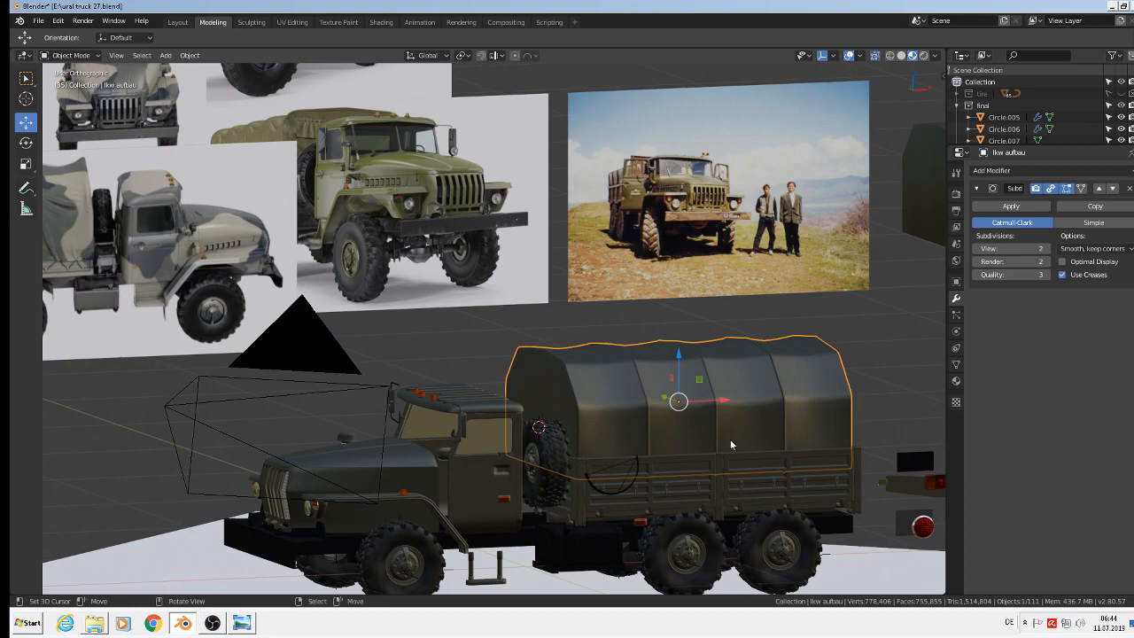
Scale the whole cover uniformly by 1.053 so it overlaps the cargo bed's ends
{"action": "key", "text": "s"}
{"action": "right_click", "coordinate": [762, 489]}
{"action": "middle_click_drag", "start_coordinate": [762, 490], "coordinate": [731, 486]}
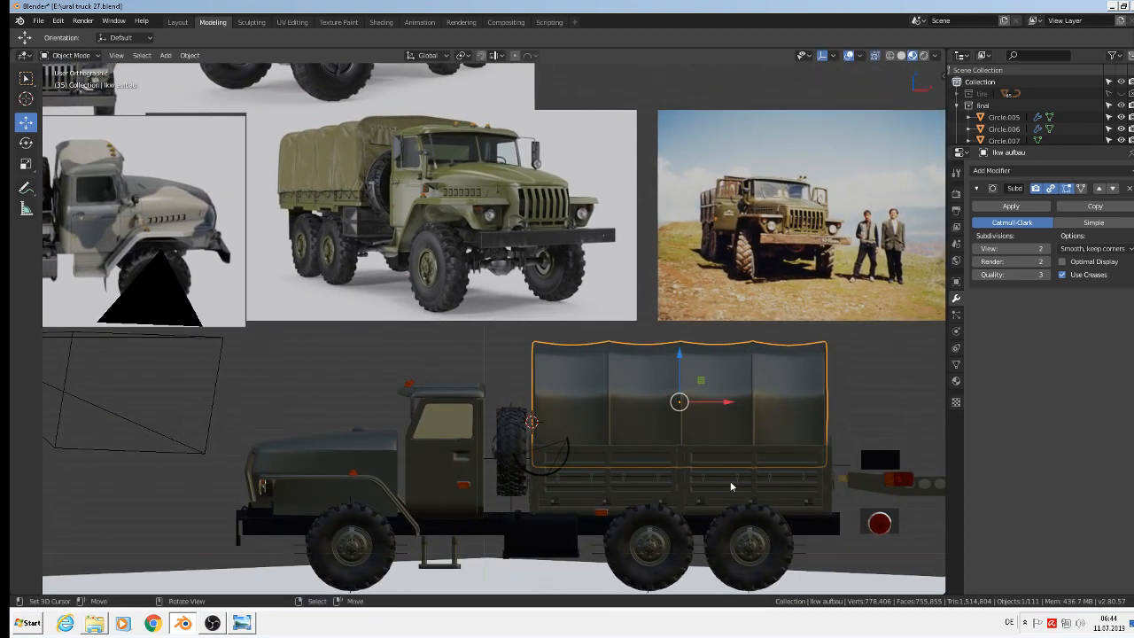
{"action": "key", "text": "s"}
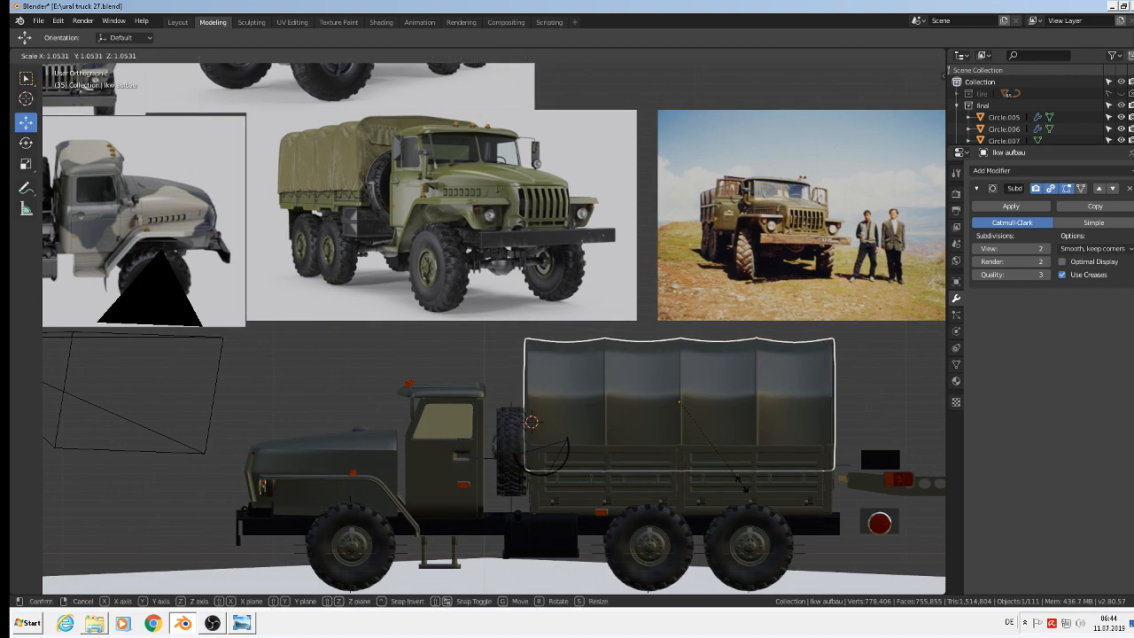
{"action": "left_click", "coordinate": [736, 478]}
{"action": "middle_click_drag", "start_coordinate": [737, 478], "coordinate": [801, 526]}
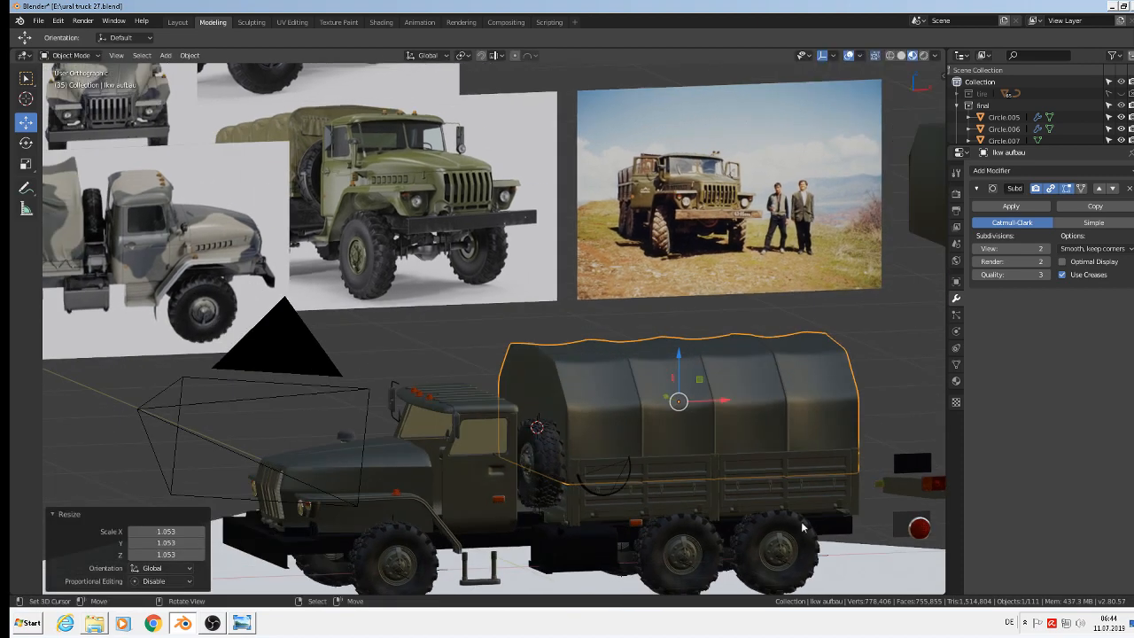
Scale the cover by 1.099 along Y so it is wider than the cargo bed's side panels
{"action": "key", "text": "s"}
{"action": "key", "text": "y"}
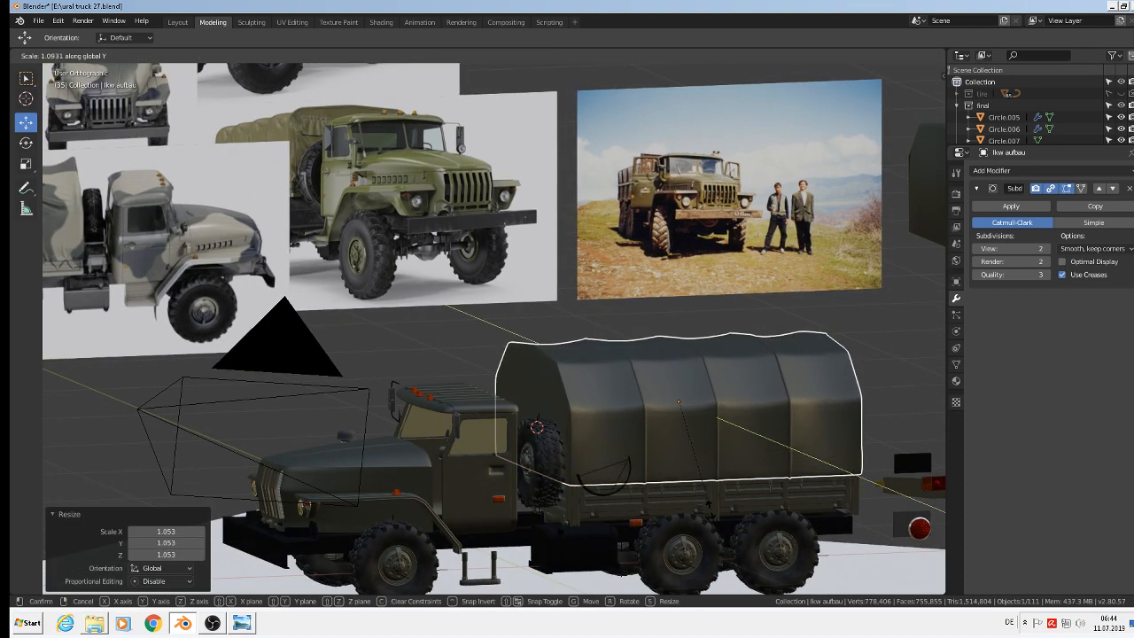
{"action": "left_click", "coordinate": [641, 479]}
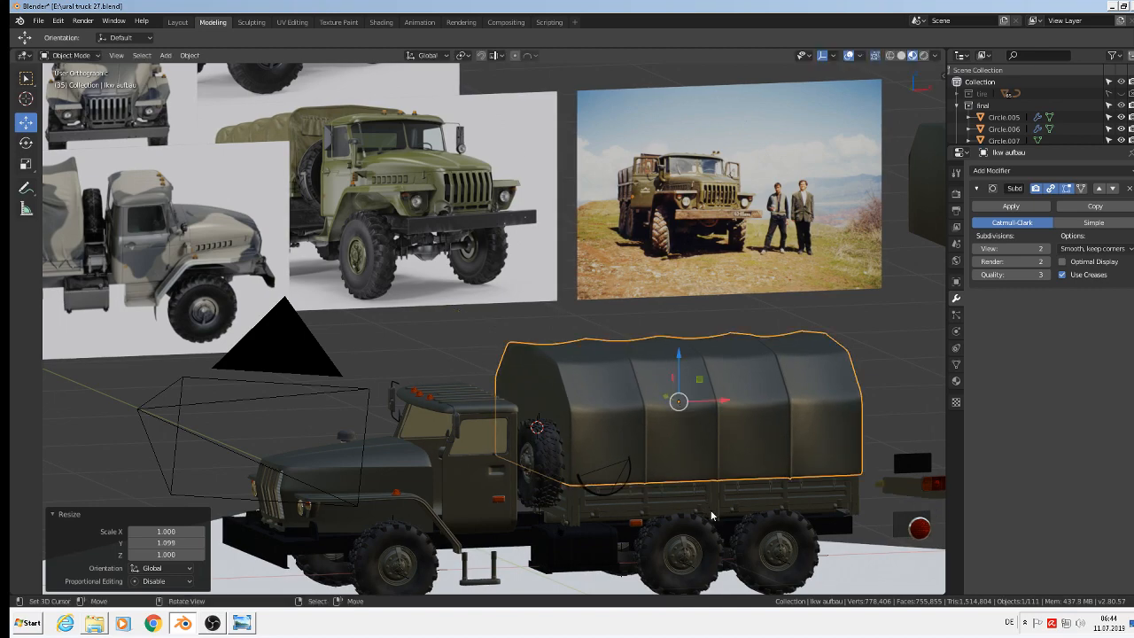
{"action": "mouse_move", "coordinate": [632, 474]}
{"action": "middle_mouse_down"}
{"action": "mouse_move", "coordinate": [641, 478]}
{"action": "mouse_move", "coordinate": [583, 448]}
{"action": "mouse_move", "coordinate": [617, 463]}
{"action": "middle_mouse_up"}
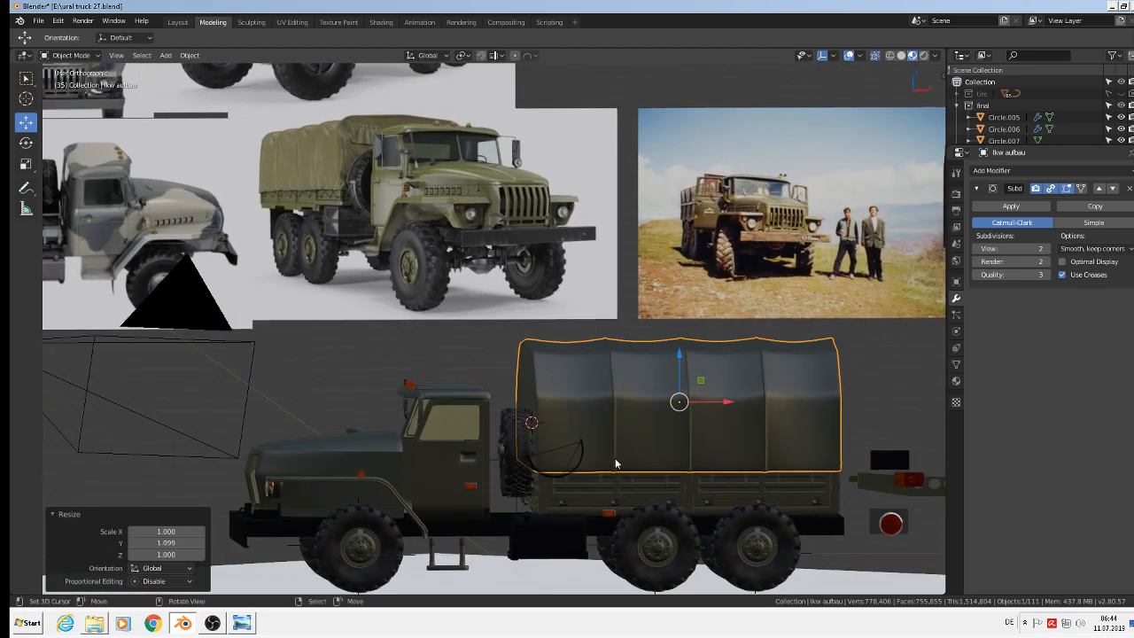
Compare the cover's lower edge with the reference photo and move the cover 0.0312 m up along Z
{"action": "scroll", "coordinate": [317, 155], "scroll_direction": "up", "scroll_amount": 8}
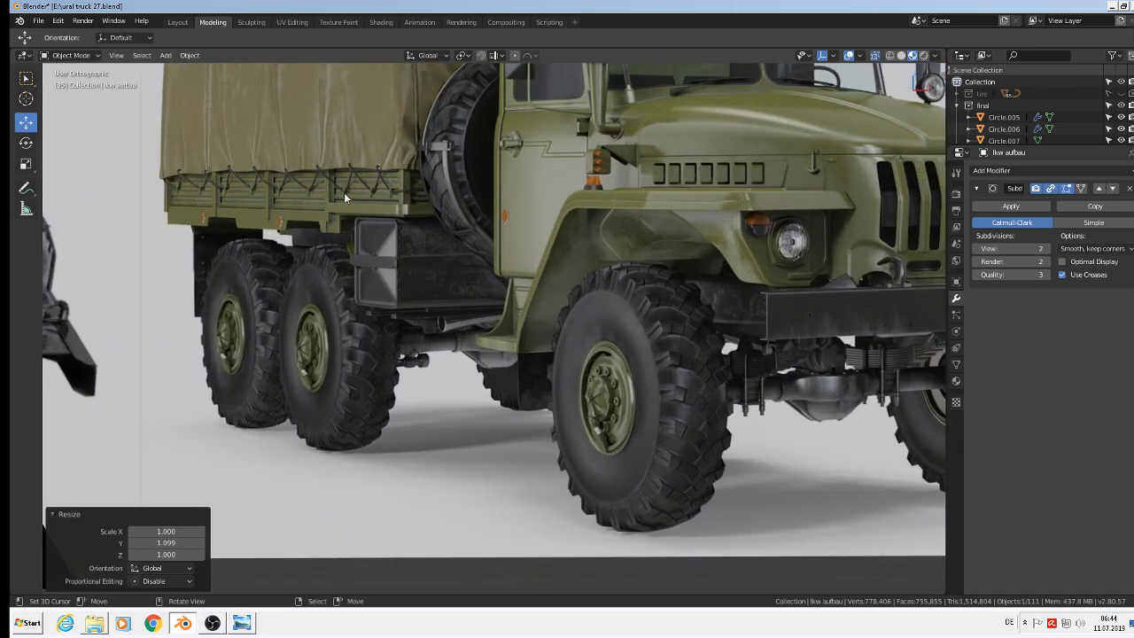
{"action": "scroll", "coordinate": [344, 192], "scroll_direction": "down", "scroll_amount": 8}
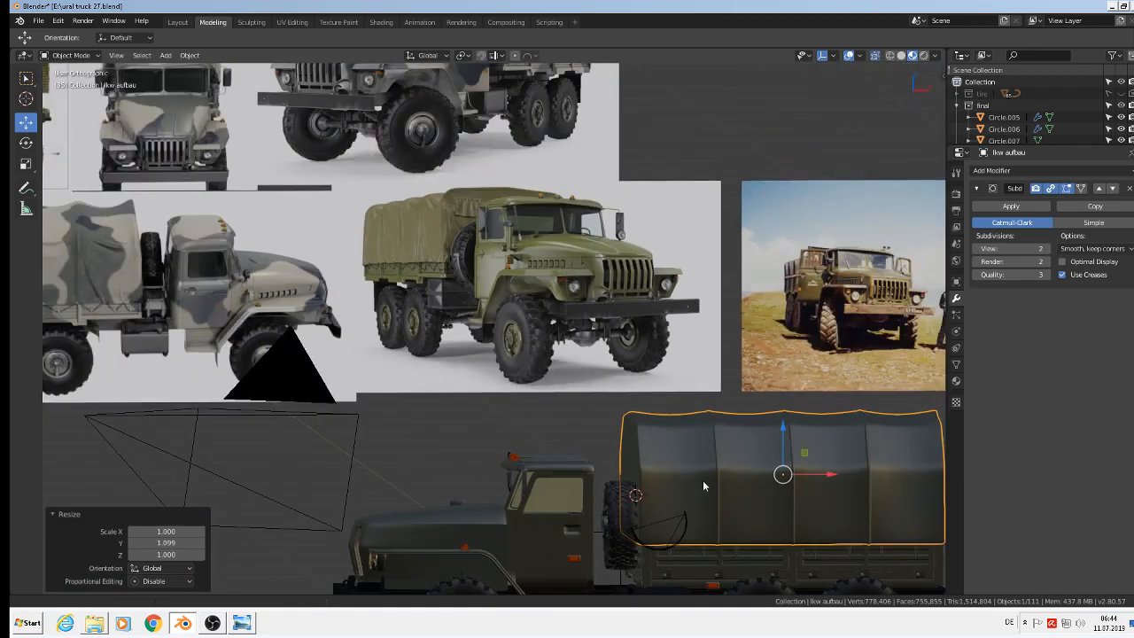
{"action": "scroll", "coordinate": [702, 485], "scroll_direction": "up", "scroll_amount": 4}
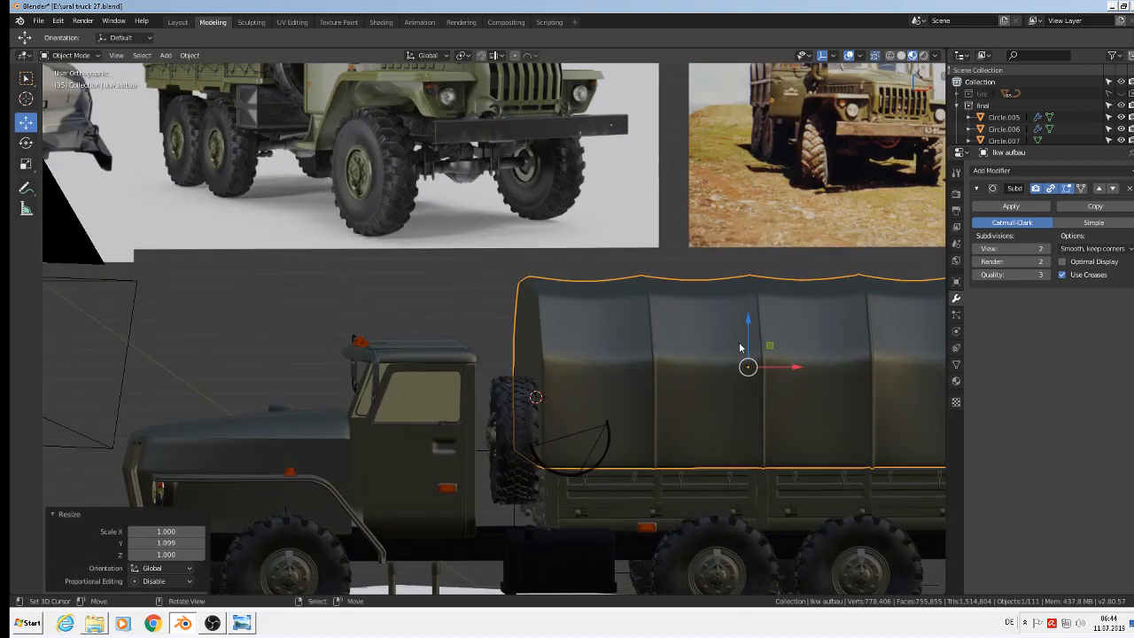
{"action": "left_click_drag", "start_coordinate": [747, 331], "coordinate": [748, 323]}
{"action": "scroll", "coordinate": [770, 364], "scroll_direction": "down", "scroll_amount": 3}
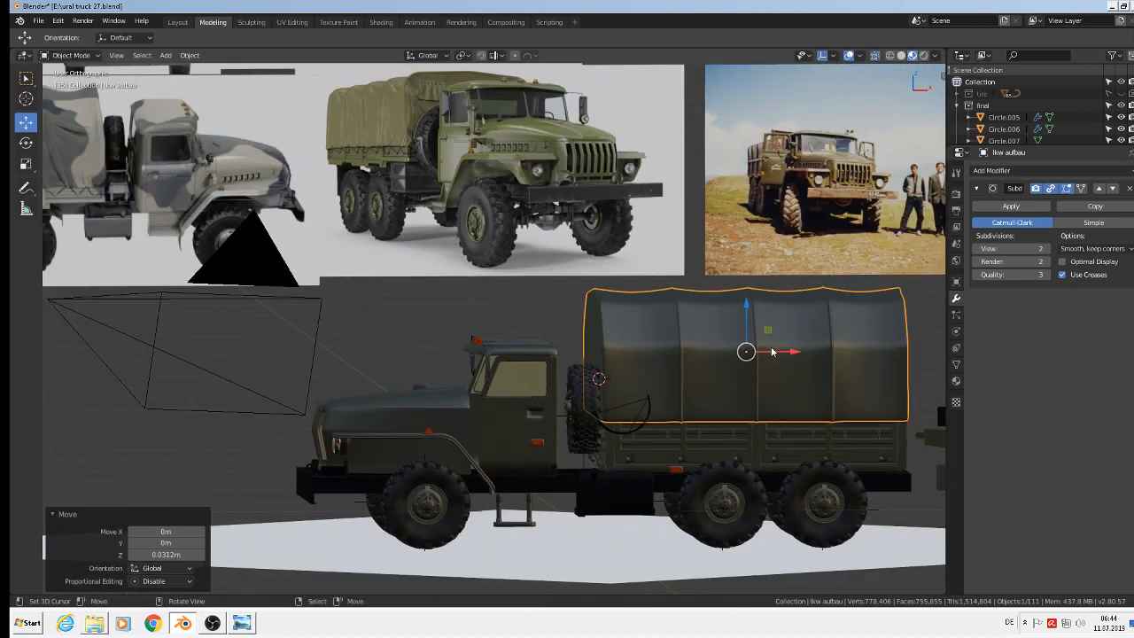
Select the cargo bed's two side panels and examine their height and the cover's proportions against the reference photos
{"action": "left_click", "coordinate": [709, 441]}
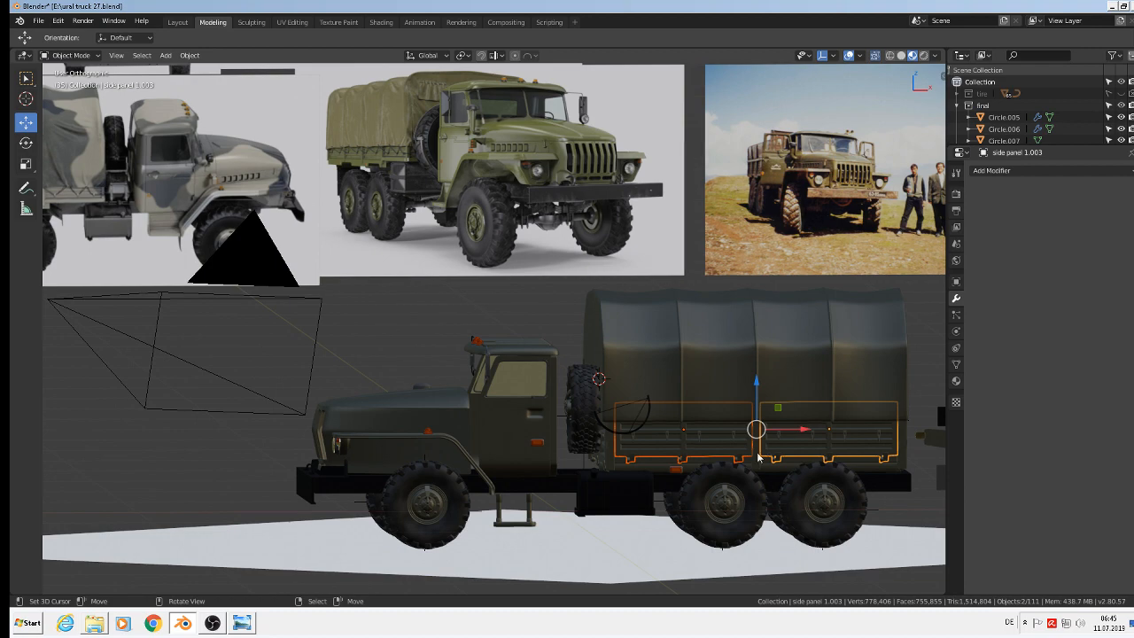
{"action": "middle_click_drag", "start_coordinate": [769, 490], "coordinate": [706, 405]}
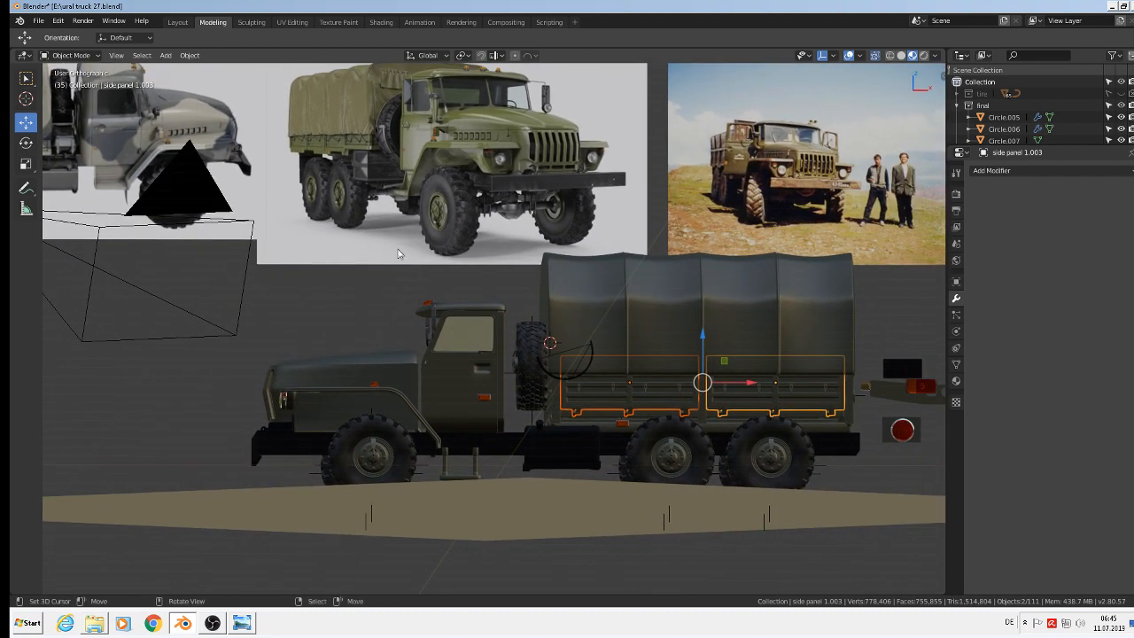
{"action": "scroll", "coordinate": [638, 382], "scroll_direction": "up", "scroll_amount": 1}
{"action": "middle_click_drag", "start_coordinate": [638, 382], "coordinate": [637, 388]}
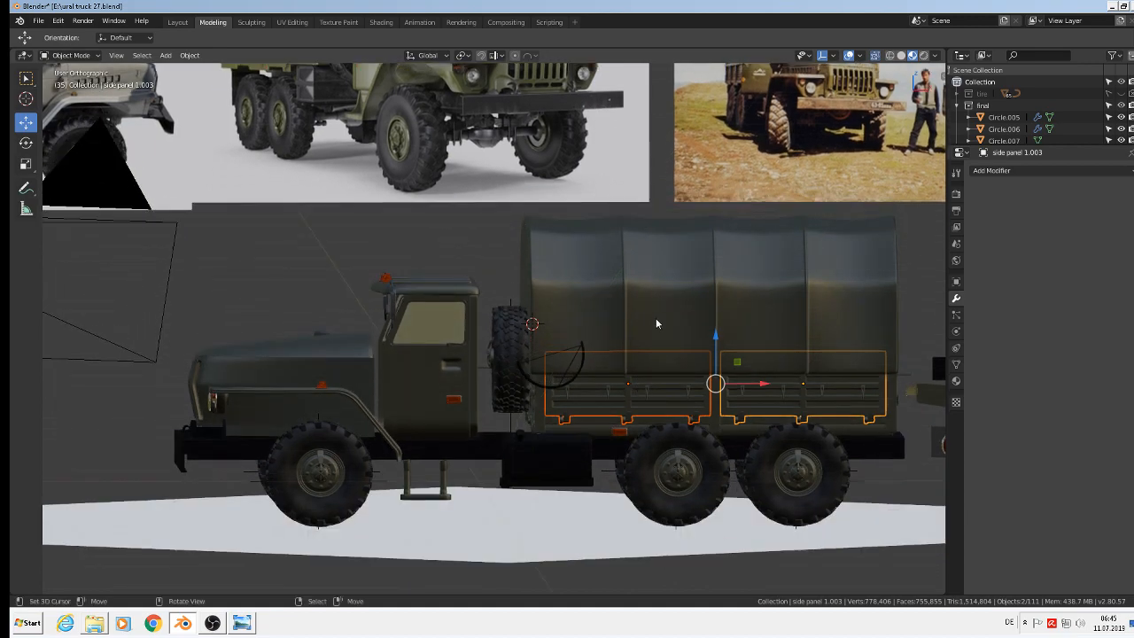
{"action": "scroll", "coordinate": [655, 323], "scroll_direction": "down", "scroll_amount": 2}
{"action": "scroll", "coordinate": [654, 325], "scroll_direction": "up", "scroll_amount": 2}
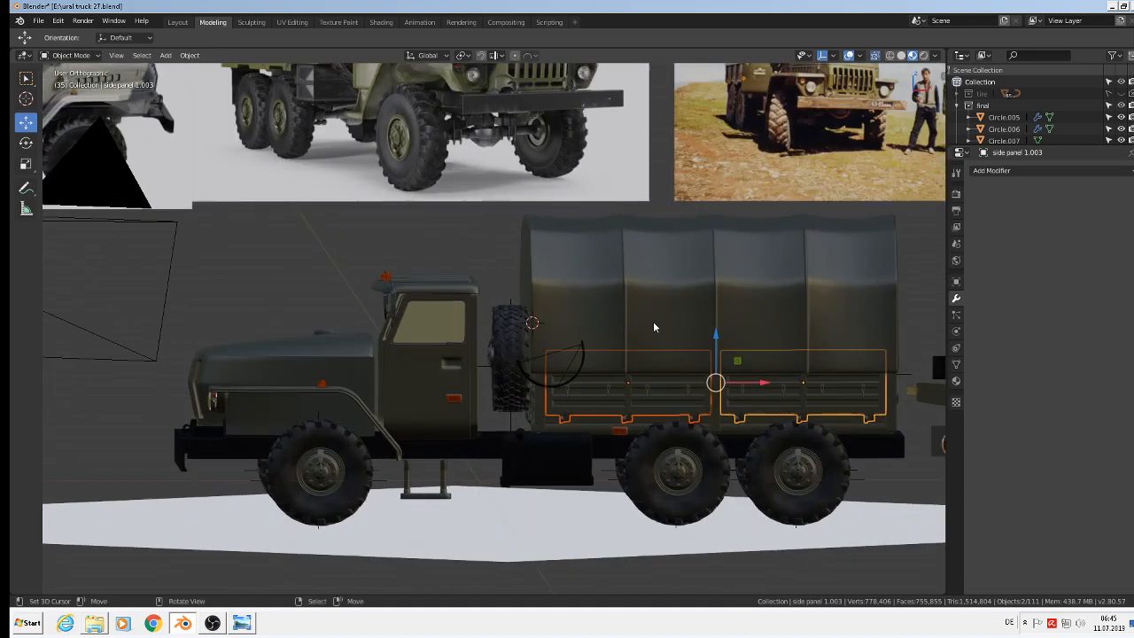
{"action": "scroll", "coordinate": [625, 251], "scroll_direction": "down", "scroll_amount": 2}
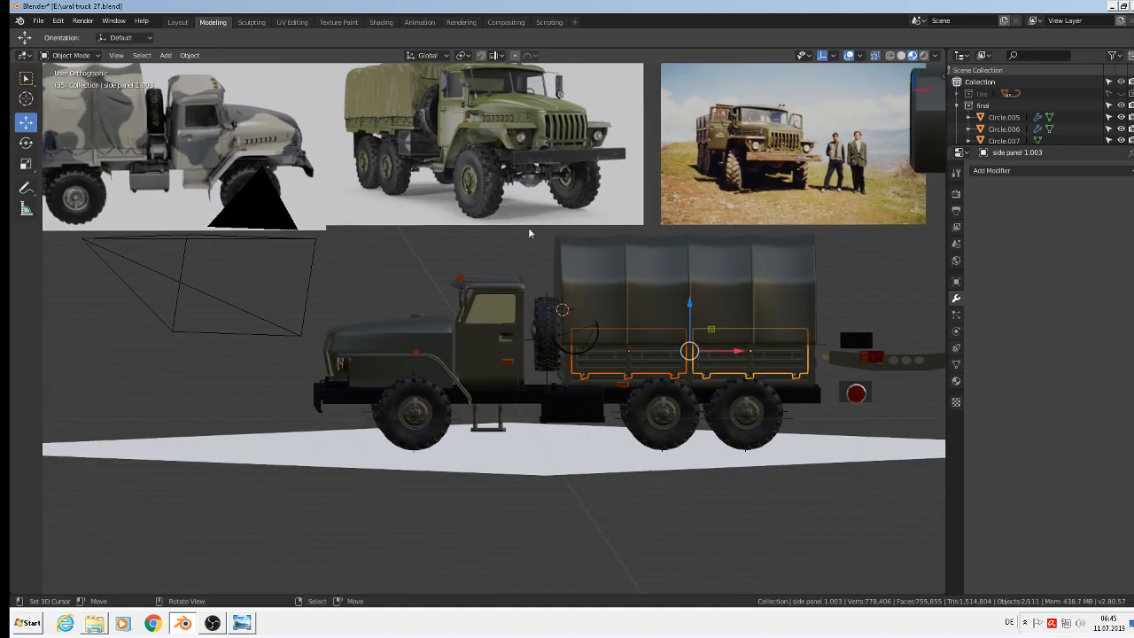
{"action": "scroll", "coordinate": [359, 98], "scroll_direction": "down", "scroll_amount": 2}
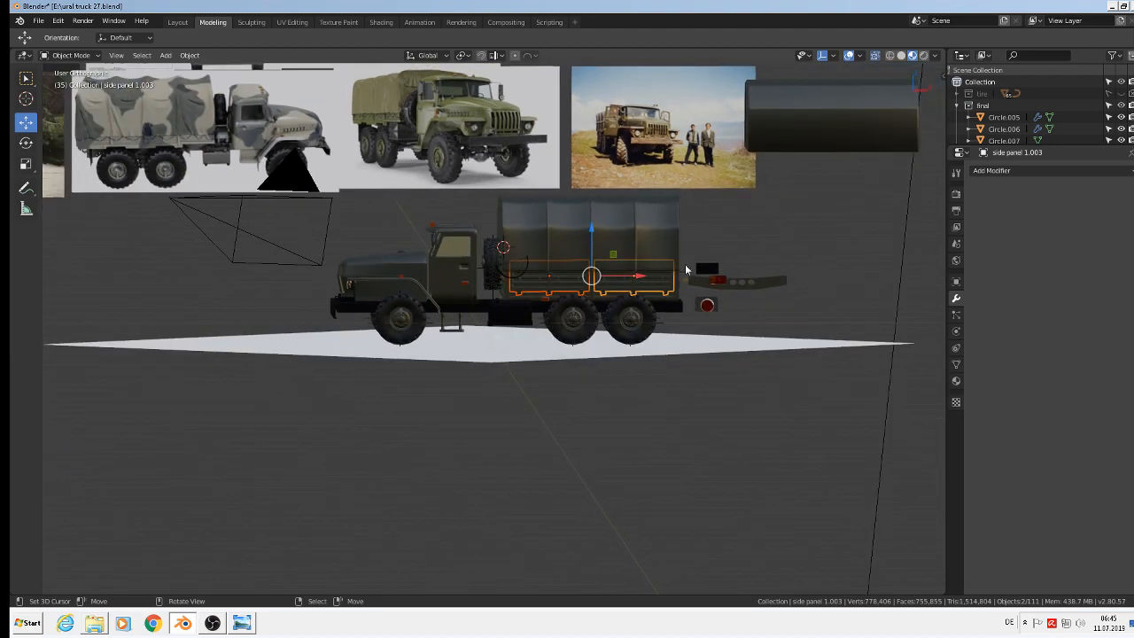
{"action": "scroll", "coordinate": [686, 269], "scroll_direction": "up", "scroll_amount": 3}
Select the cover's shoulder vertices along both sides and raise them about 0.12 m along Z
{"action": "left_click", "coordinate": [529, 204]}
{"action": "key", "text": "Tab"}
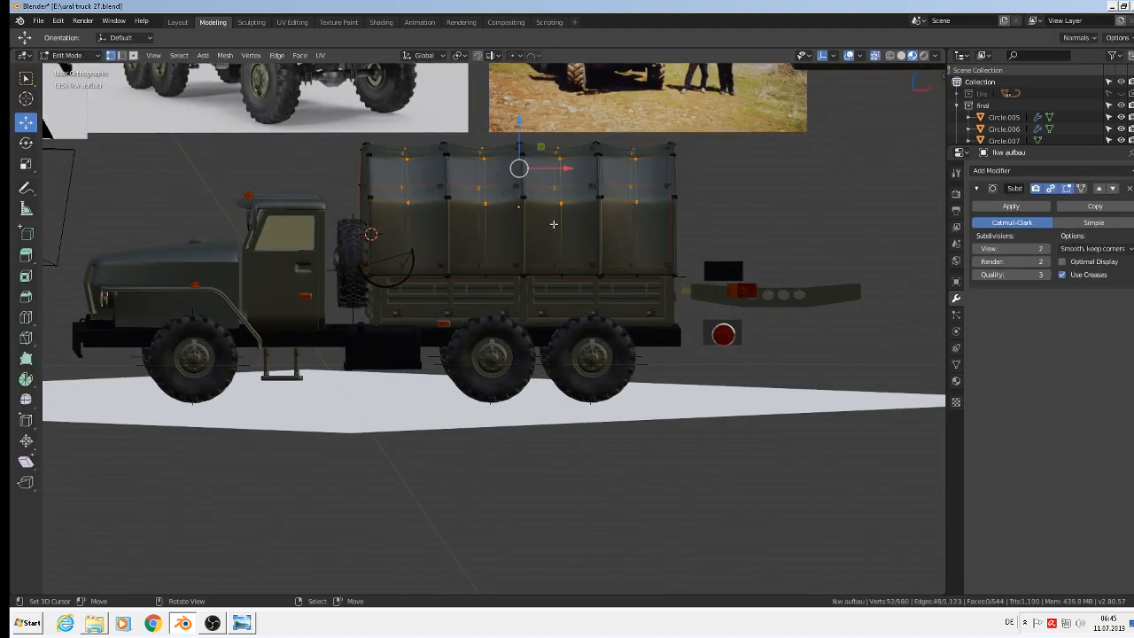
{"action": "key", "text": "KP_3"}
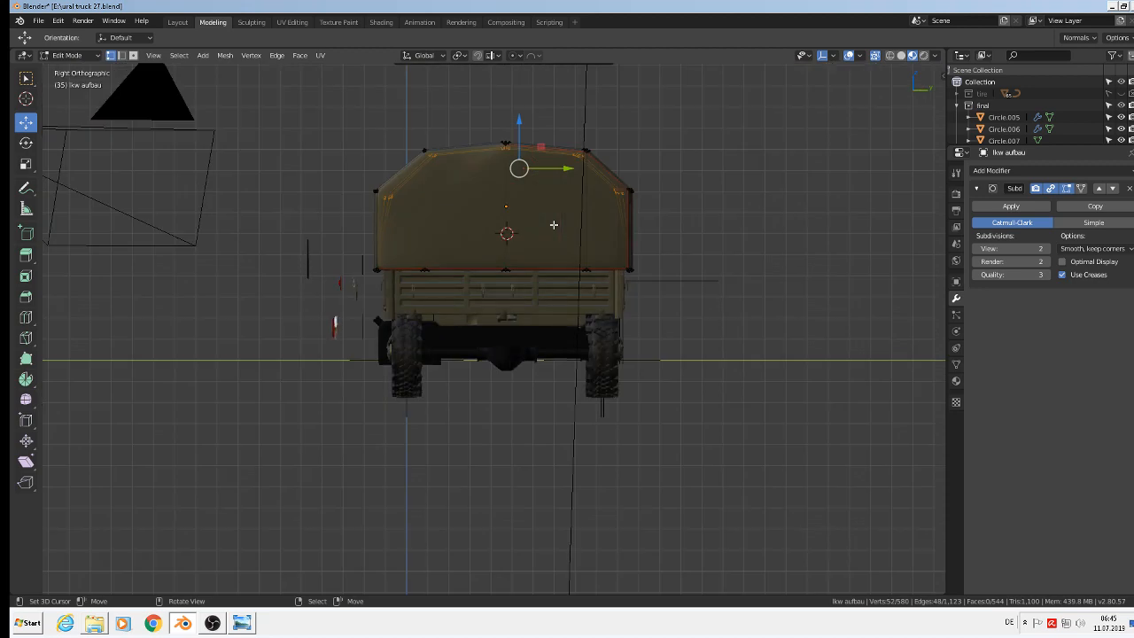
{"action": "key", "text": "KP_1"}
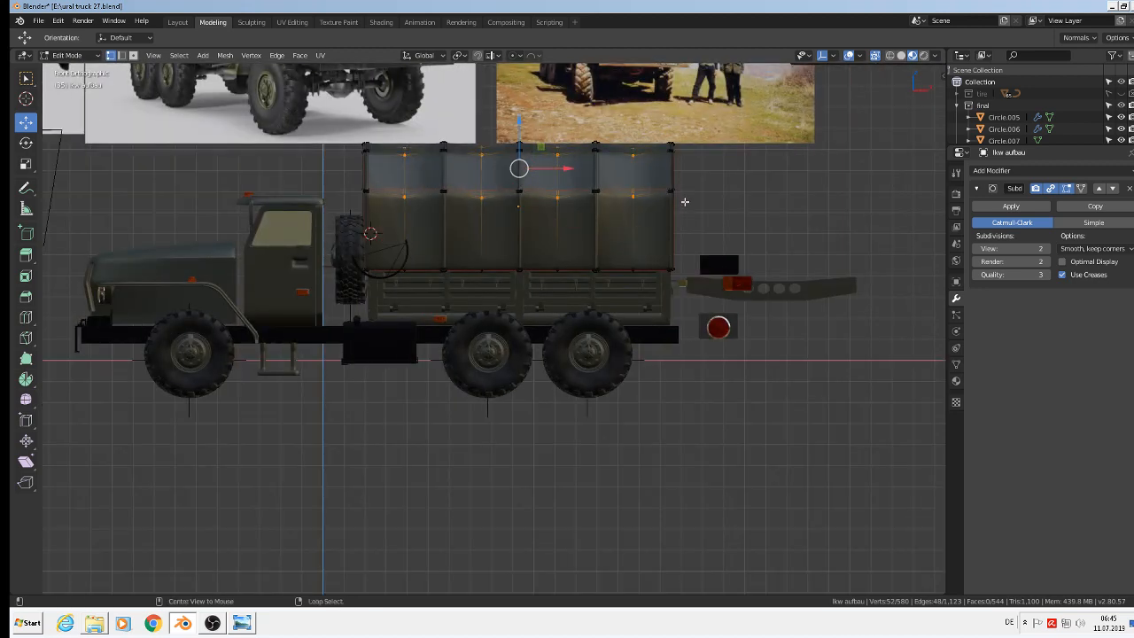
{"action": "key", "text": "alt+a"}
{"action": "left_click_drag", "start_coordinate": [731, 218], "coordinate": [309, 176]}
{"action": "left_click_drag", "start_coordinate": [521, 145], "coordinate": [521, 119]}
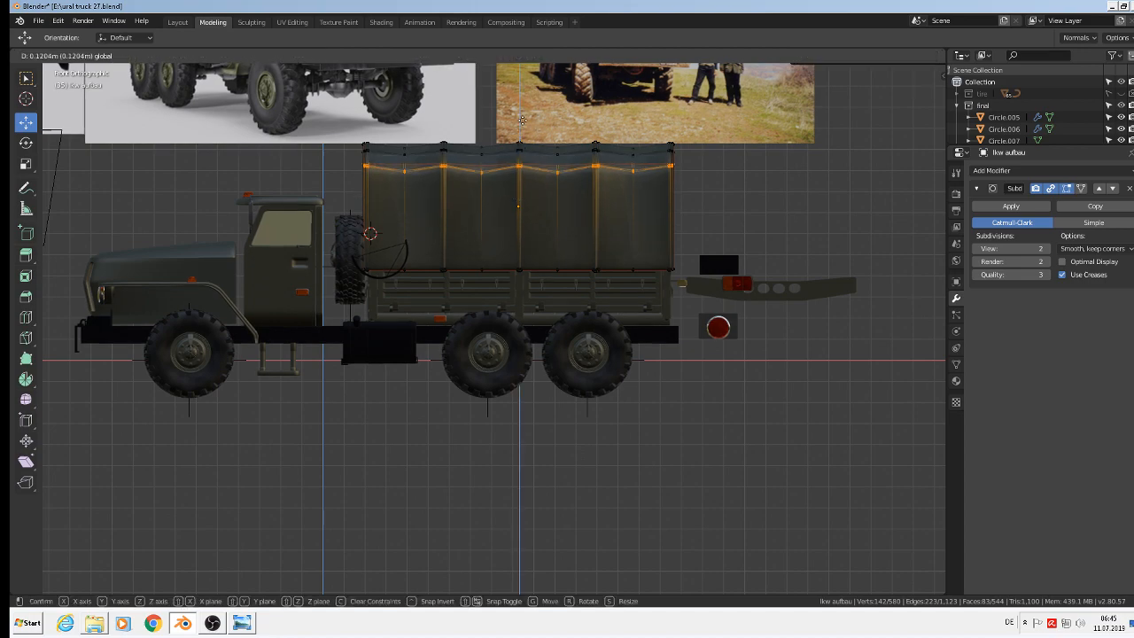
{"action": "middle_click_drag", "start_coordinate": [532, 186], "coordinate": [544, 303]}
{"action": "key", "text": "Tab"}
{"action": "key", "text": "Tab"}
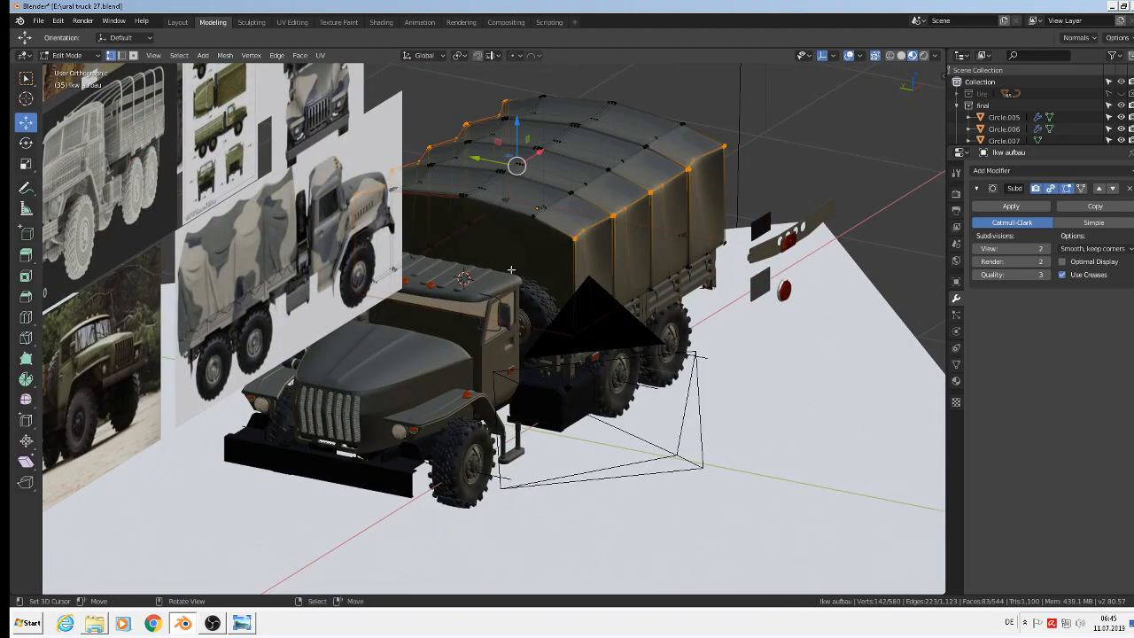
Scale the cover's shoulder vertices to about 0.94 along Y, check the shape from the front view, and deselect the cover
{"action": "key", "text": "s"}
{"action": "key", "text": "y"}
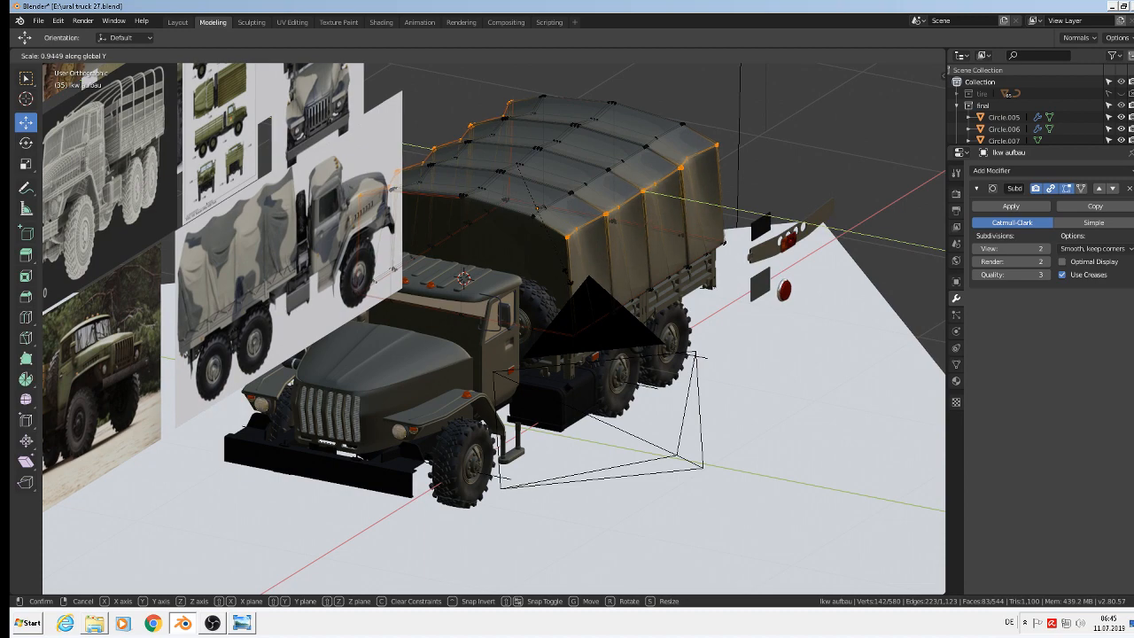
{"action": "left_click", "coordinate": [691, 274]}
{"action": "key", "text": "Tab"}
{"action": "middle_click_drag", "start_coordinate": [632, 287], "coordinate": [516, 240]}
{"action": "scroll", "coordinate": [448, 273], "scroll_direction": "up", "scroll_amount": 2}
{"action": "key", "text": "KP_1"}
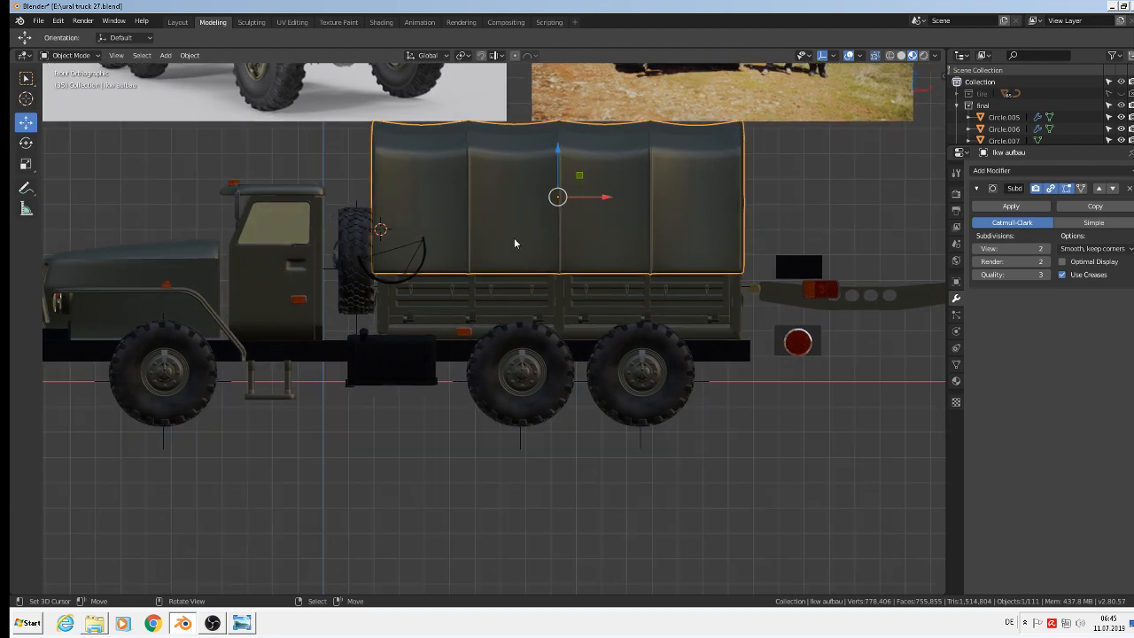
{"action": "scroll", "coordinate": [535, 295], "scroll_direction": "down", "scroll_amount": 2}
{"action": "scroll", "coordinate": [535, 299], "scroll_direction": "up", "scroll_amount": 1}
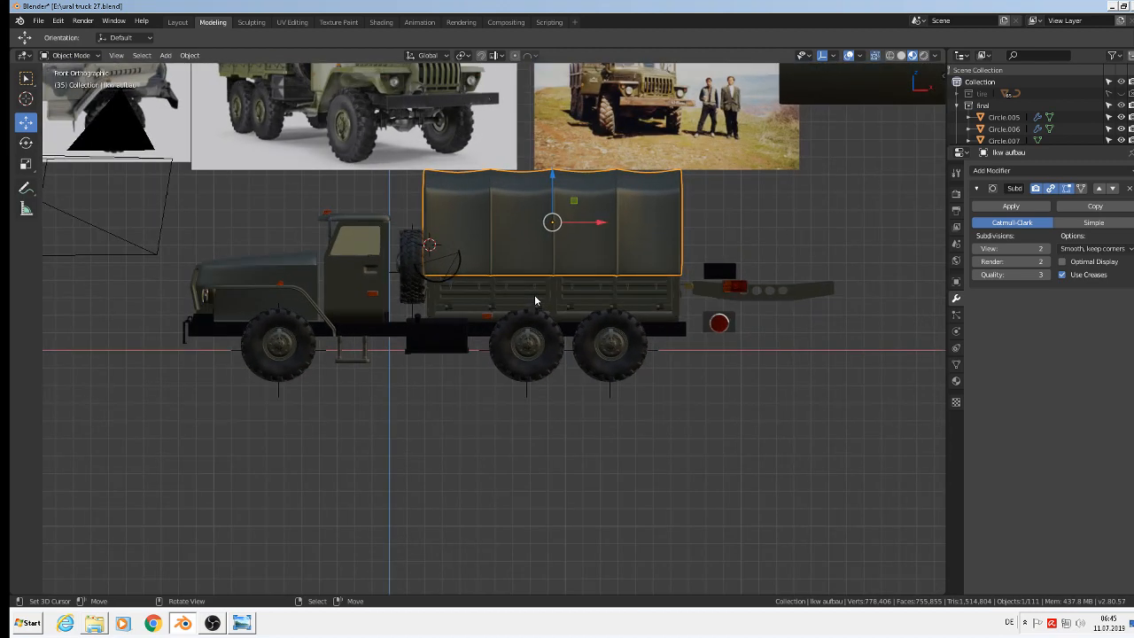
{"action": "key", "text": "alt+a"}
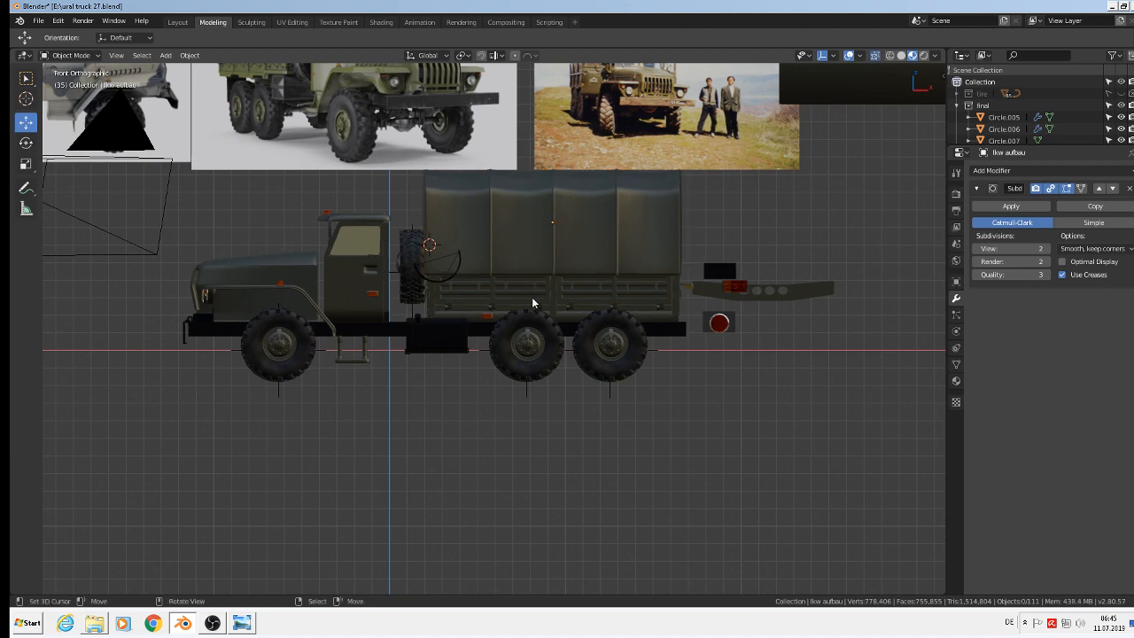
View the finished tarp cover on the whole truck and save the file
{"action": "middle_click_drag", "start_coordinate": [532, 301], "coordinate": [666, 347]}
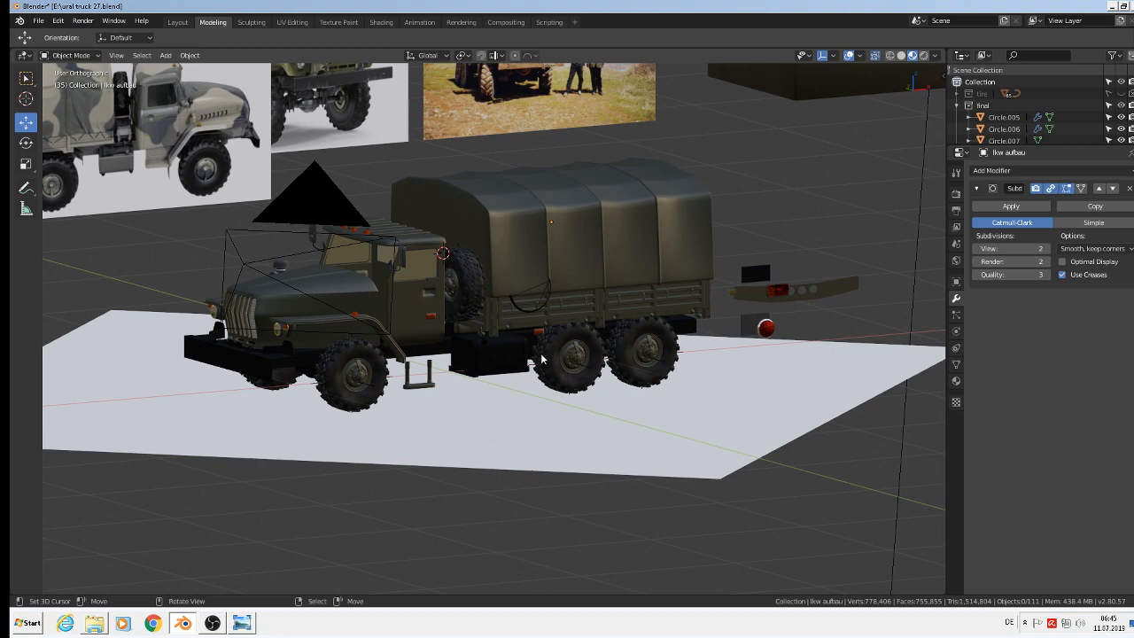
{"action": "left_click", "coordinate": [39, 20]}
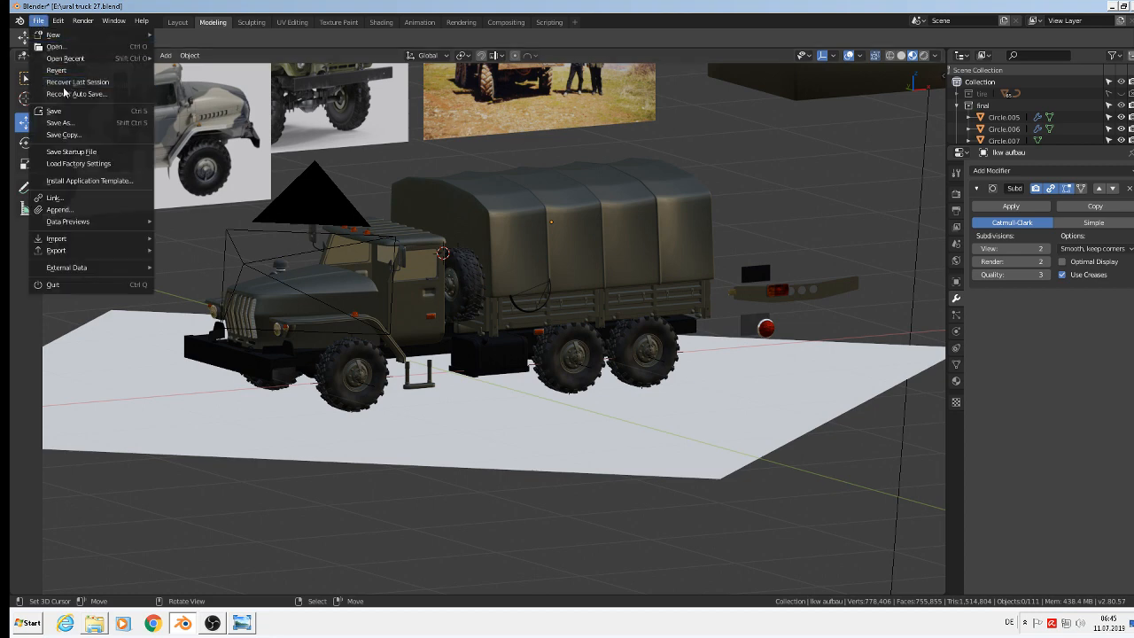
{"action": "left_click", "coordinate": [62, 111]}
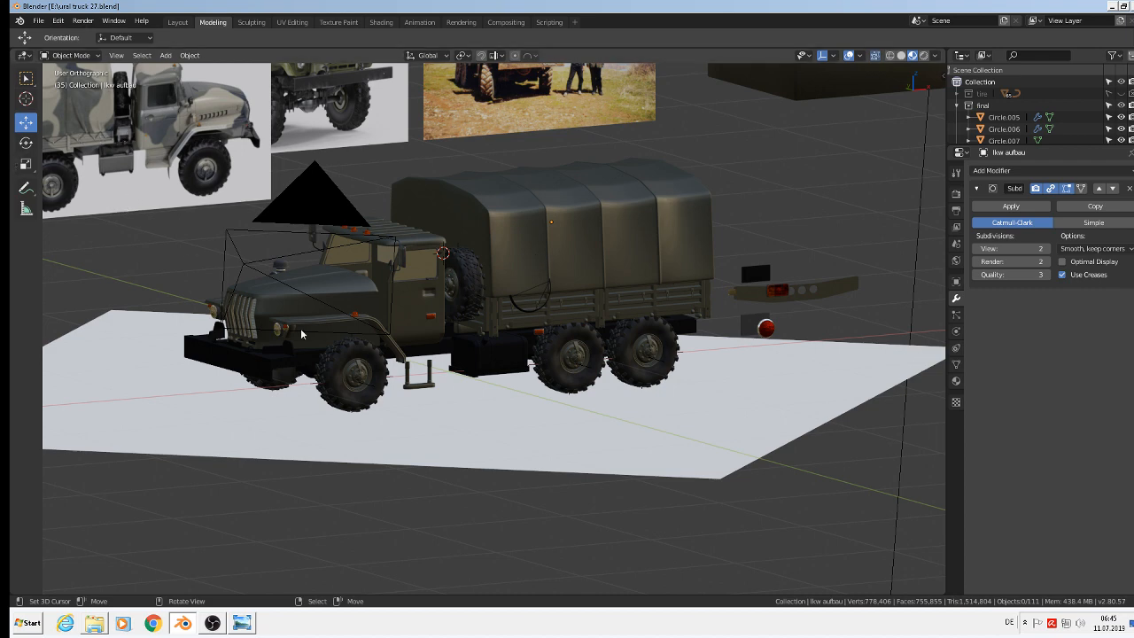
Select the loose curved bracket beside the cargo bed and rotate it 90° about the global Z axis in top view
{"action": "scroll", "coordinate": [497, 316], "scroll_direction": "up", "scroll_amount": 4}
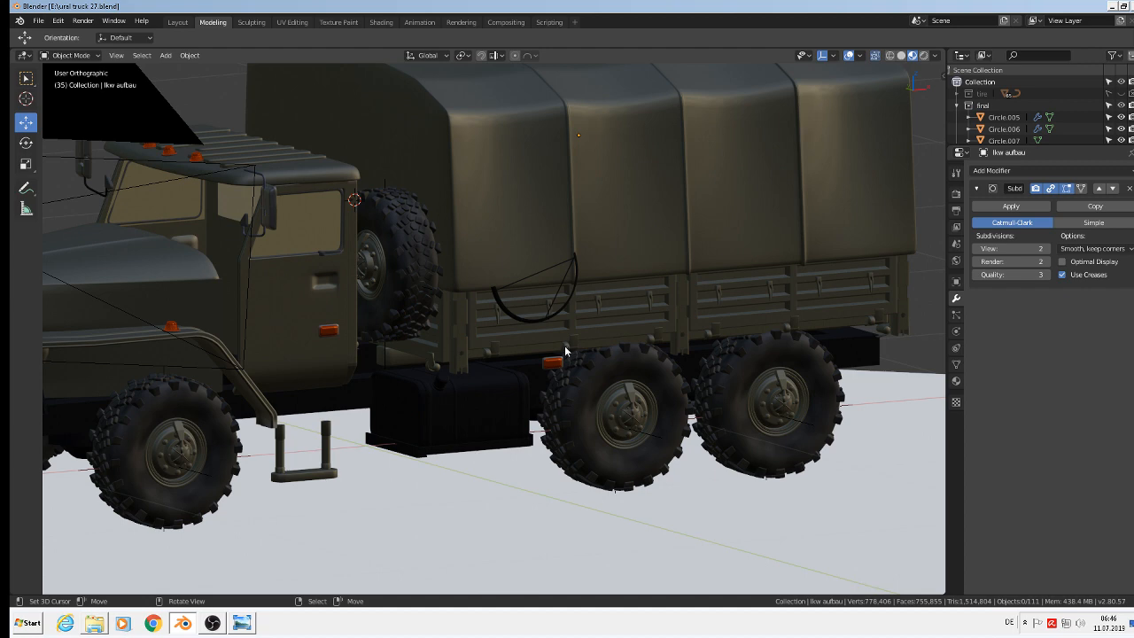
{"action": "left_click", "coordinate": [550, 320]}
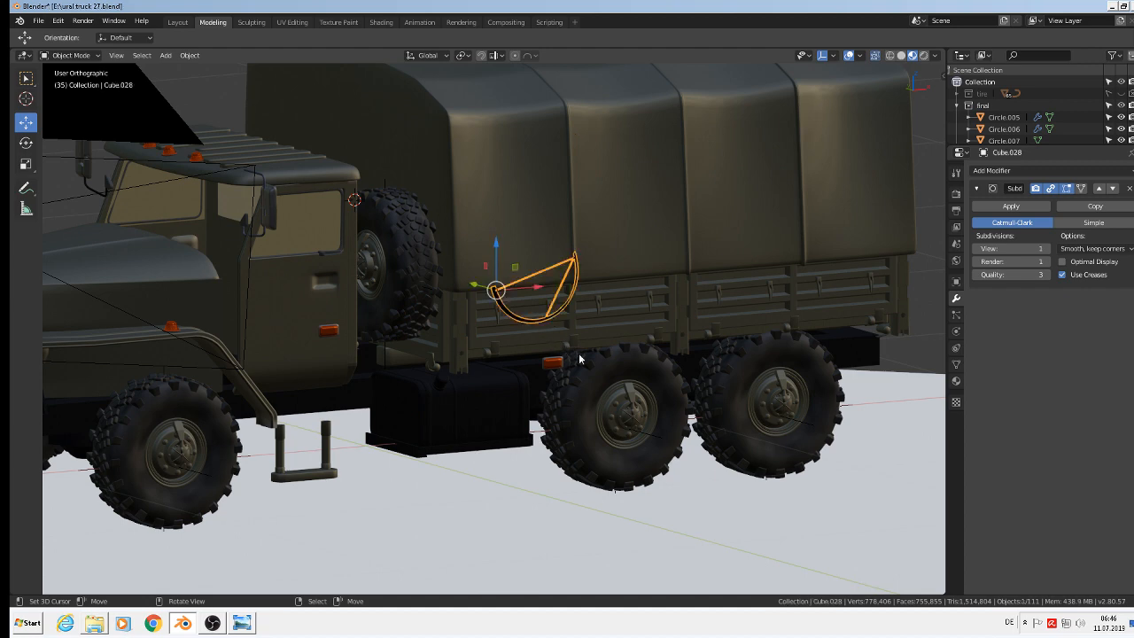
{"action": "middle_click_drag", "start_coordinate": [579, 360], "coordinate": [561, 425]}
{"action": "key", "text": "KP_7"}
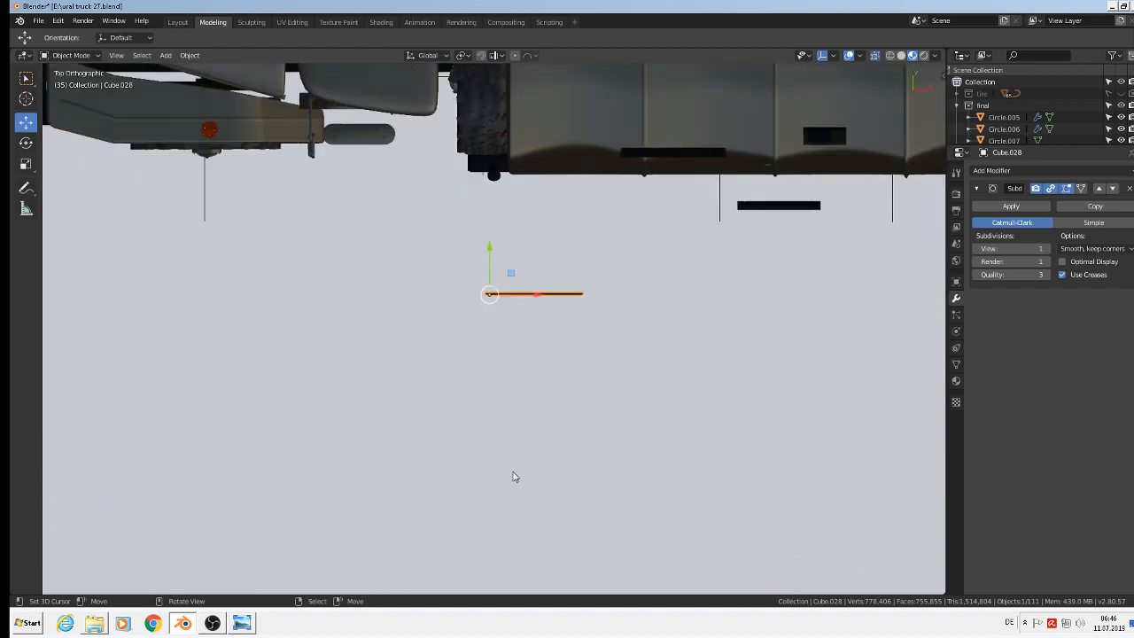
{"action": "scroll", "coordinate": [514, 474], "scroll_direction": "up", "scroll_amount": 1}
{"action": "scroll", "coordinate": [514, 474], "scroll_direction": "down", "scroll_amount": 2}
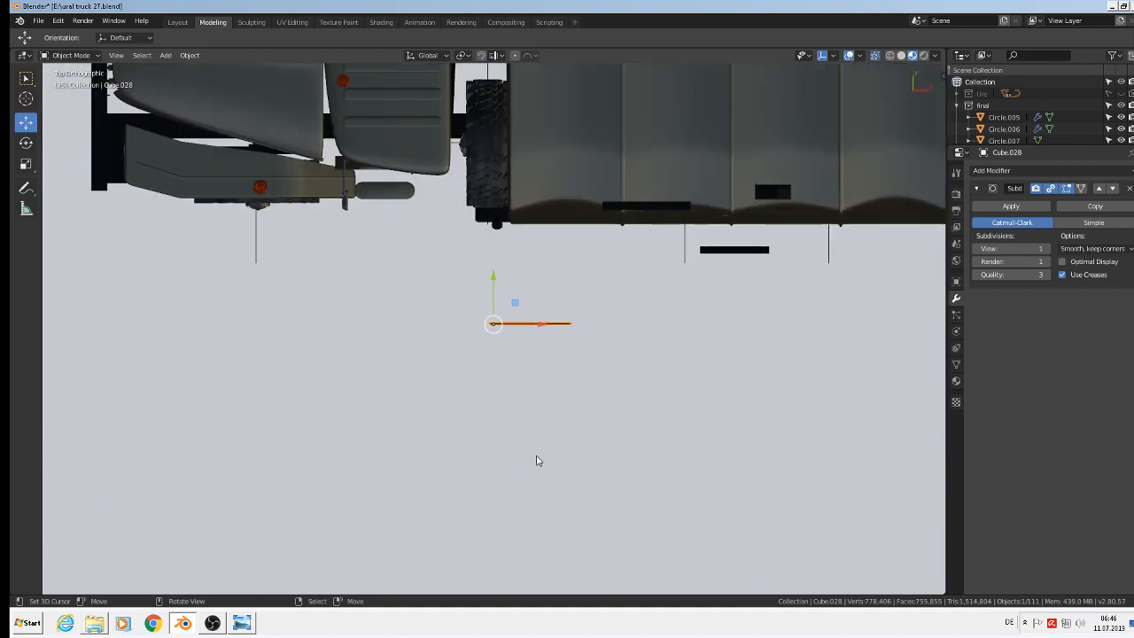
{"action": "key", "text": "r"}
{"action": "key", "text": "BackSpace"}
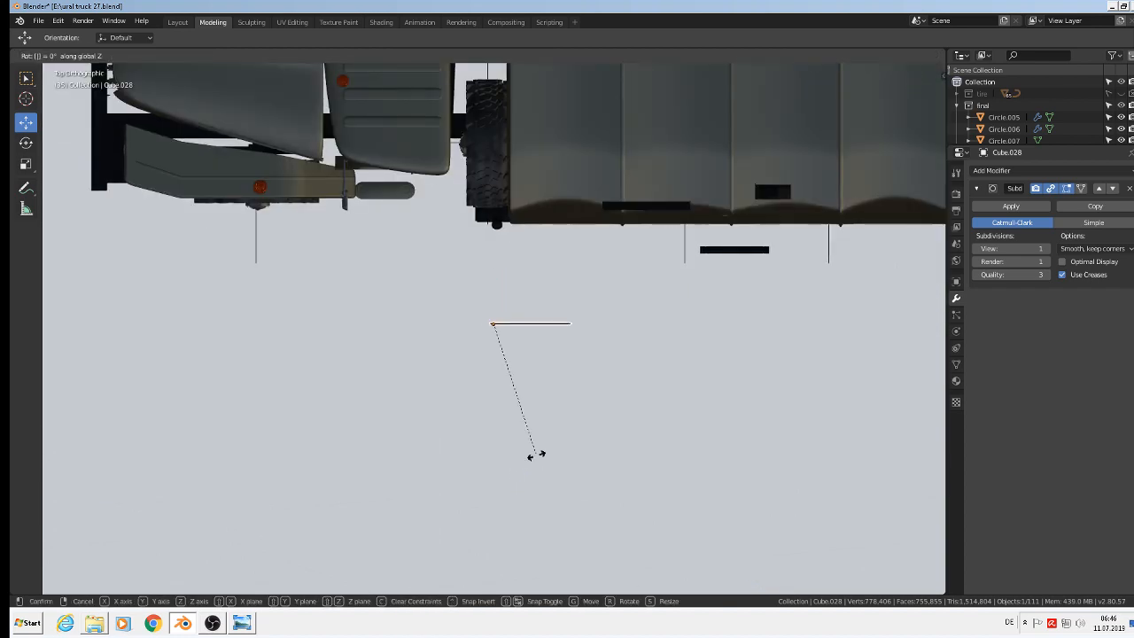
{"action": "right_click", "coordinate": [546, 458]}
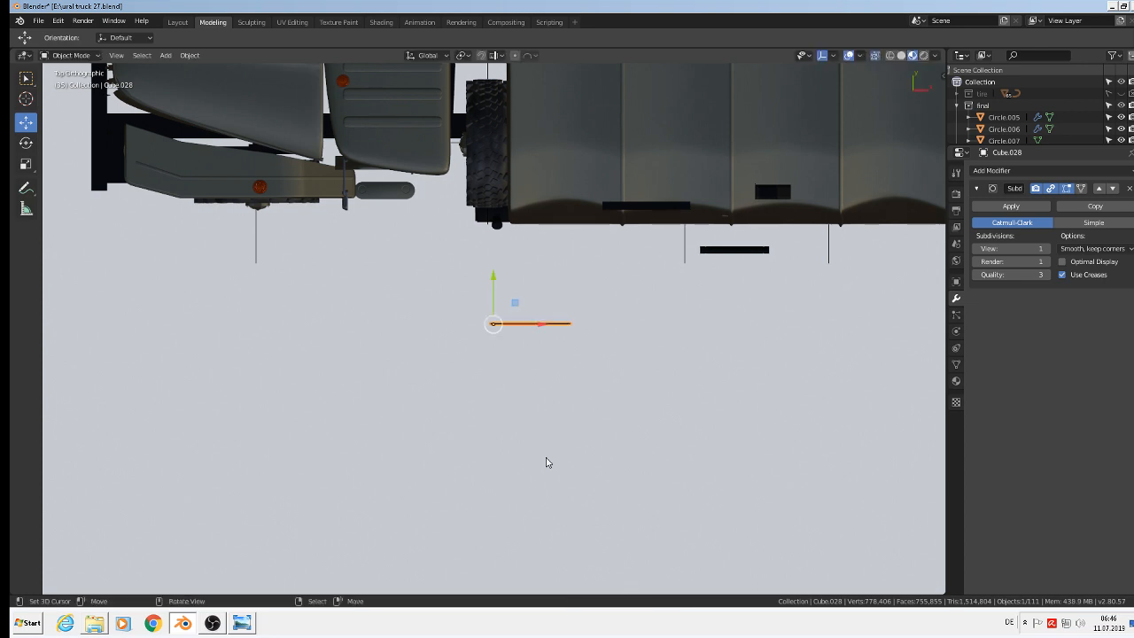
{"action": "type", "text": "r90"}
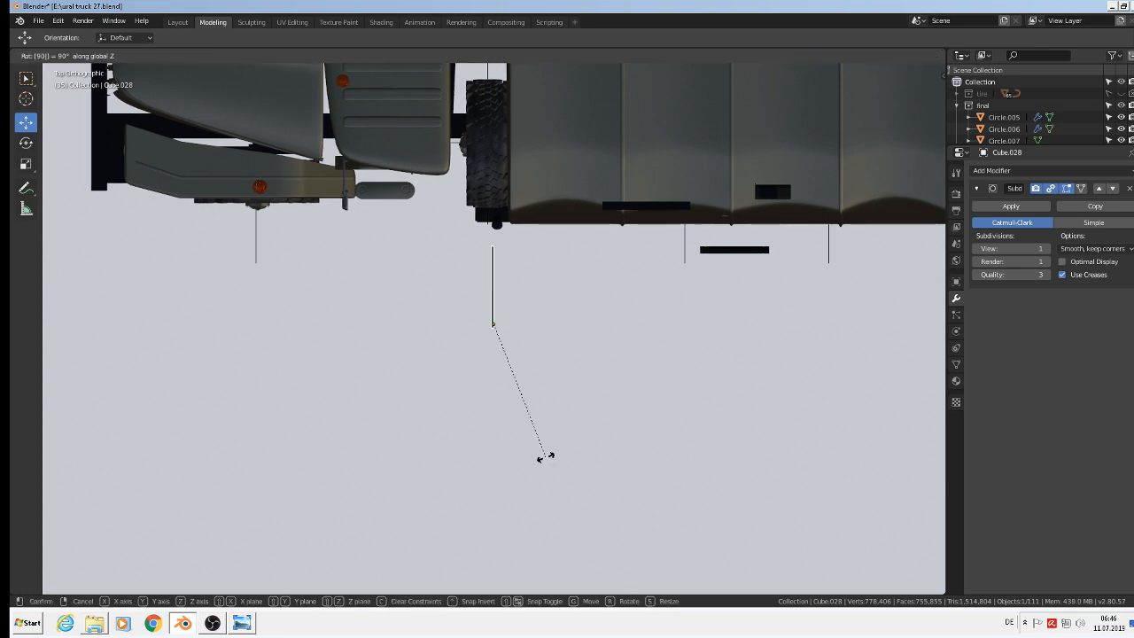
{"action": "key", "text": "Return"}
Inspect the rotated bracket and move it about 0.395 m along Y onto the spare wheel
{"action": "middle_click_drag", "start_coordinate": [508, 420], "coordinate": [590, 337]}
{"action": "middle_click_drag", "start_coordinate": [481, 375], "coordinate": [591, 299]}
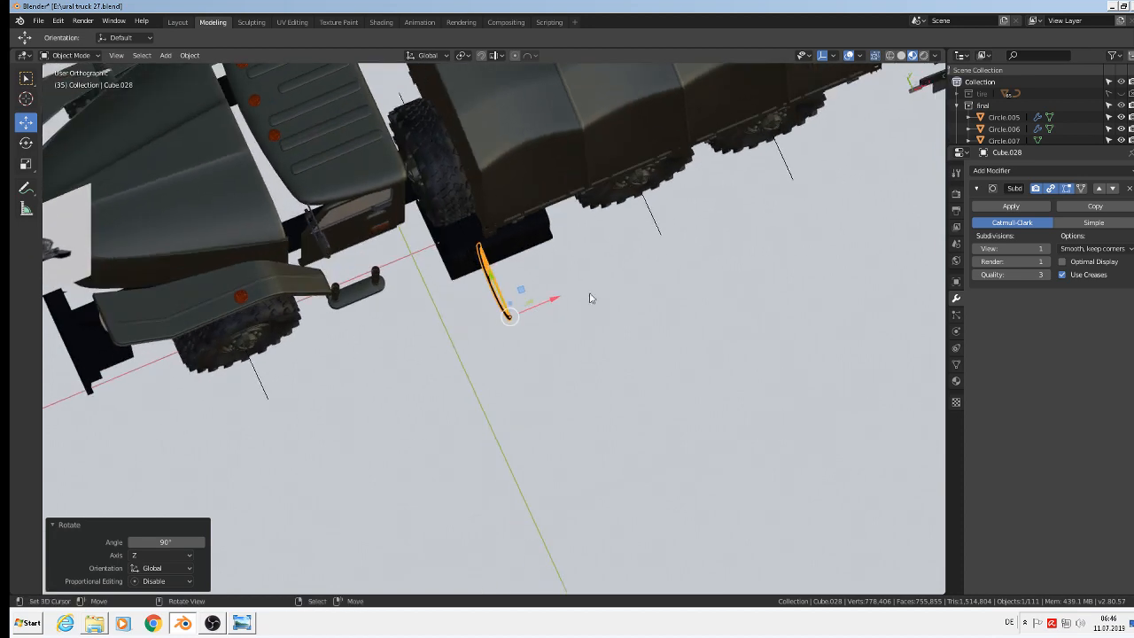
{"action": "scroll", "coordinate": [524, 320], "scroll_direction": "up", "scroll_amount": 9}
{"action": "middle_click_drag", "start_coordinate": [474, 263], "coordinate": [401, 202]}
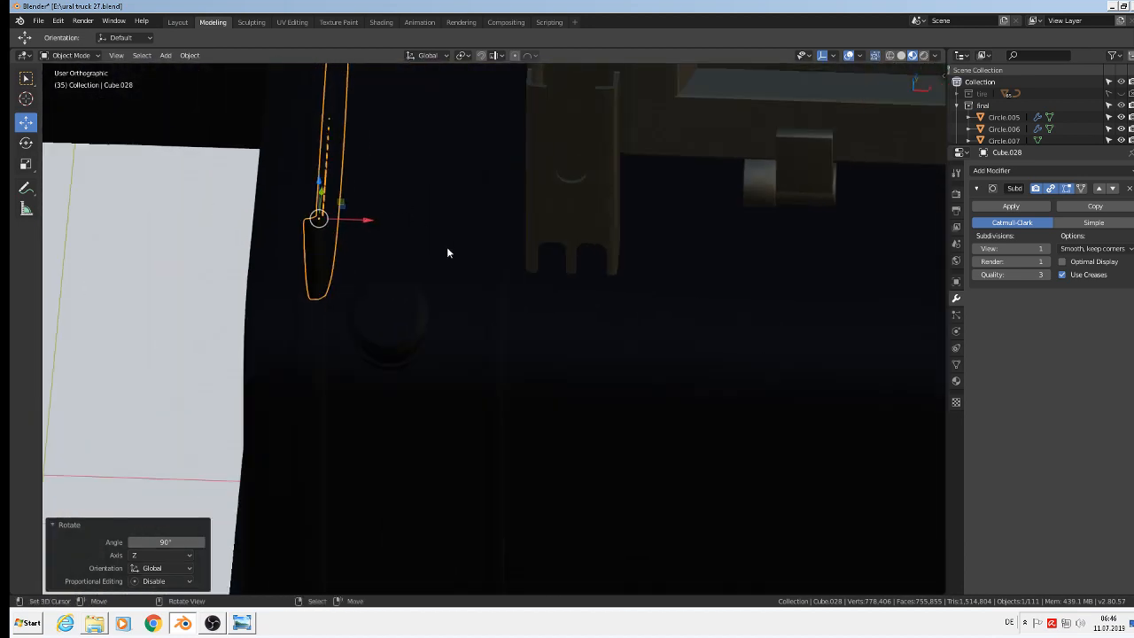
{"action": "scroll", "coordinate": [443, 248], "scroll_direction": "down", "scroll_amount": 9}
{"action": "key", "text": "KP_7"}
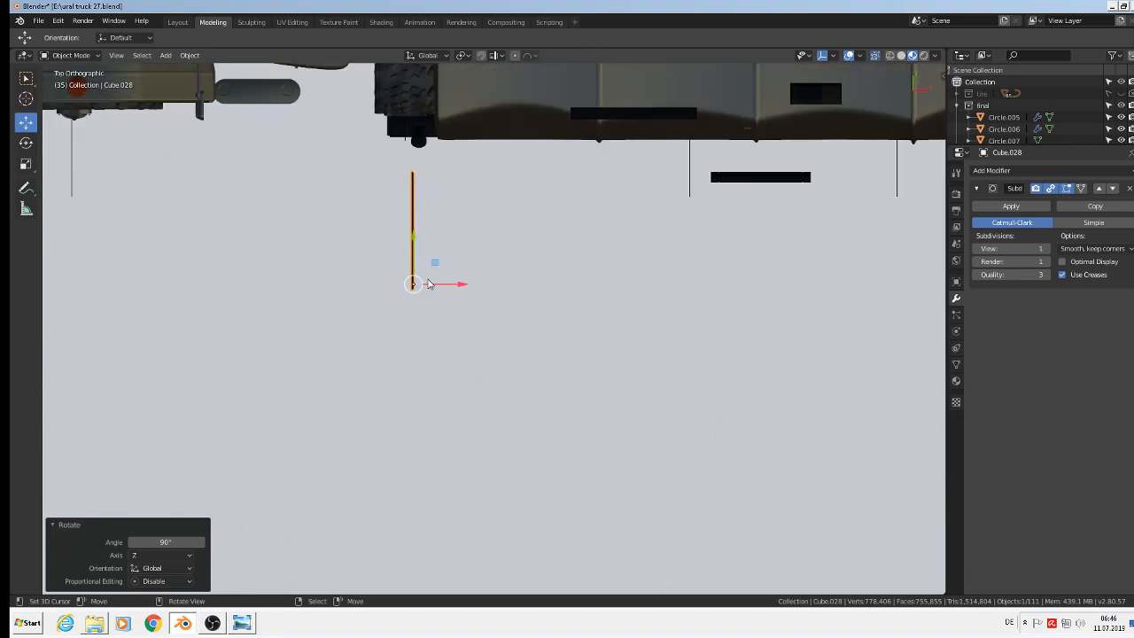
{"action": "scroll", "coordinate": [386, 227], "scroll_direction": "down", "scroll_amount": 2}
{"action": "left_click_drag", "start_coordinate": [410, 221], "coordinate": [432, 95]}
{"action": "scroll", "coordinate": [392, 389], "scroll_direction": "up", "scroll_amount": 5}
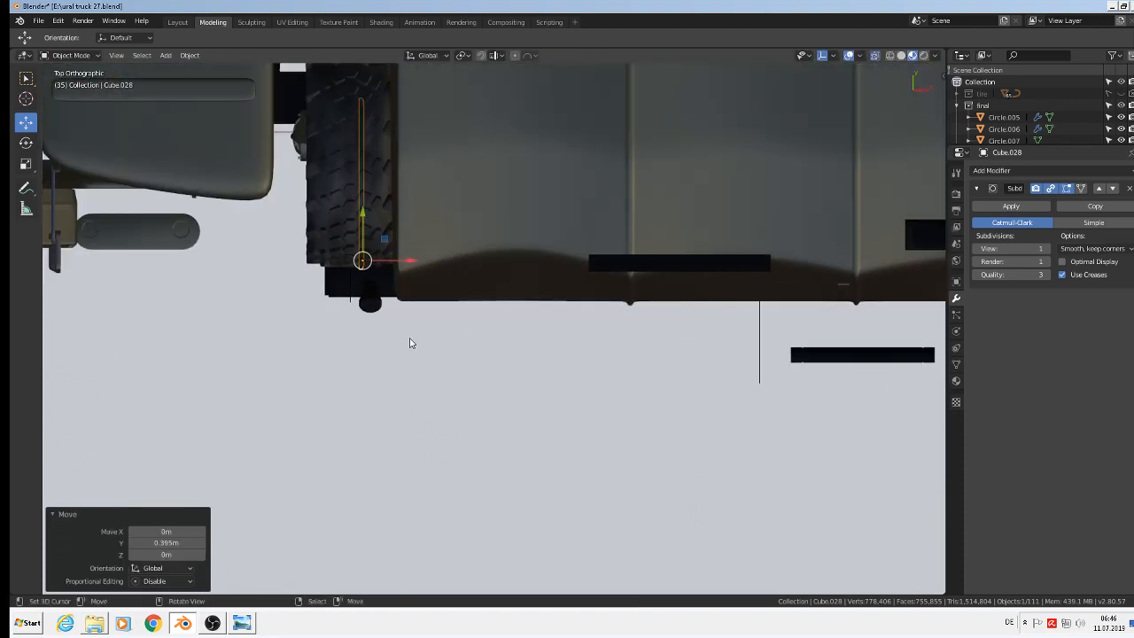
Enlarge the bracket uniformly by about 1.467 and again by about 1.086 to suit the spare wheel
{"action": "key", "text": "s"}
{"action": "left_click", "coordinate": [458, 364]}
{"action": "scroll", "coordinate": [421, 227], "scroll_direction": "down", "scroll_amount": 2}
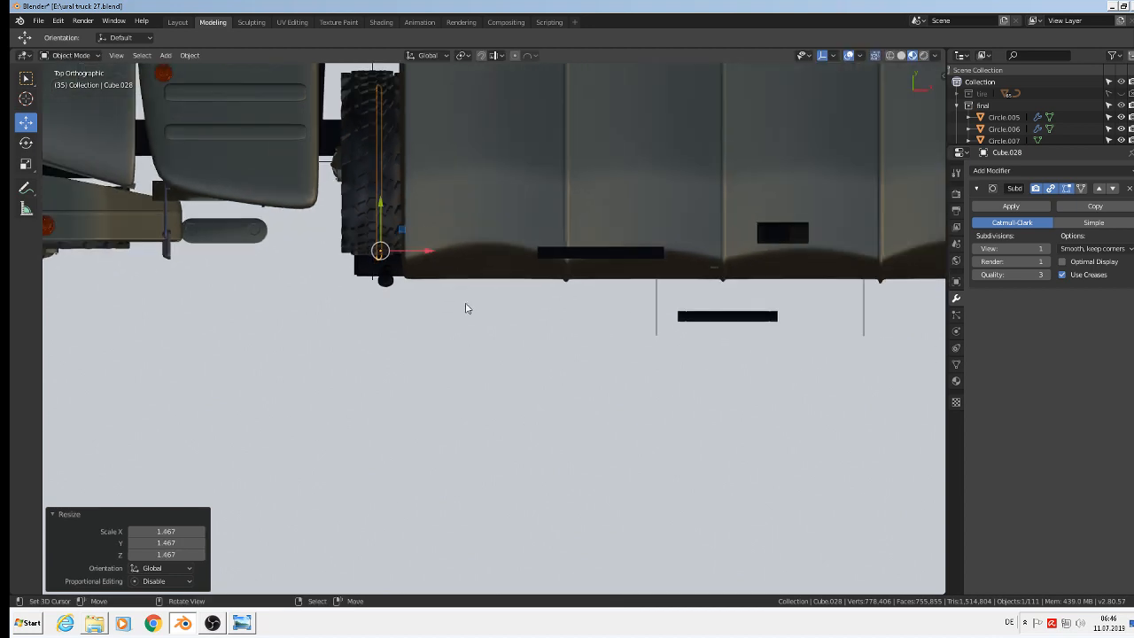
{"action": "key", "text": "s"}
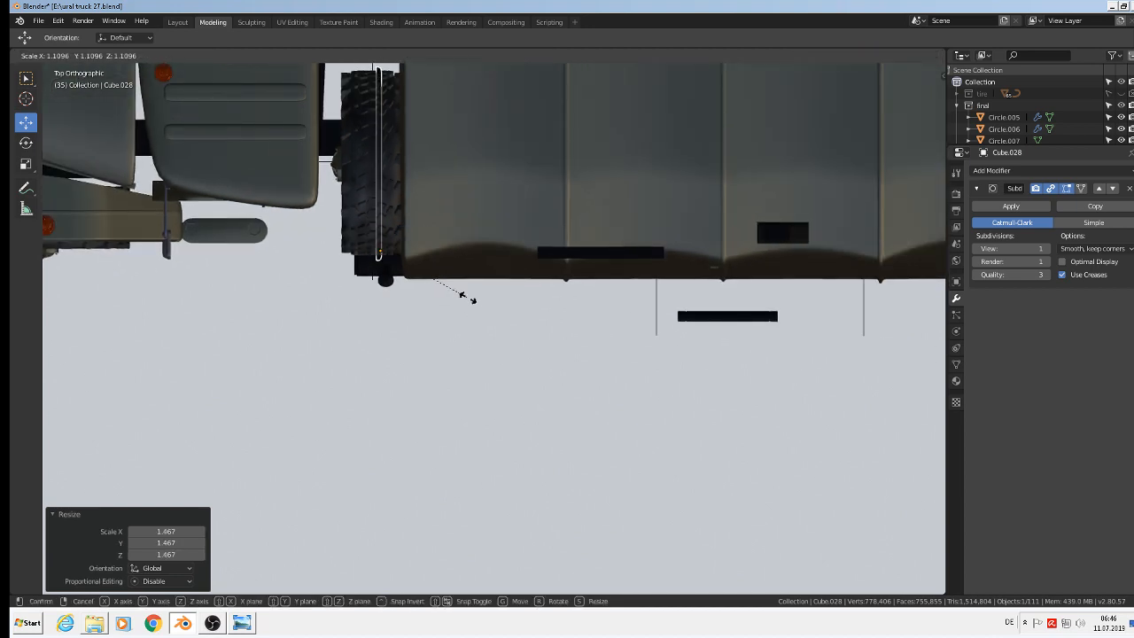
{"action": "left_click", "coordinate": [472, 299]}
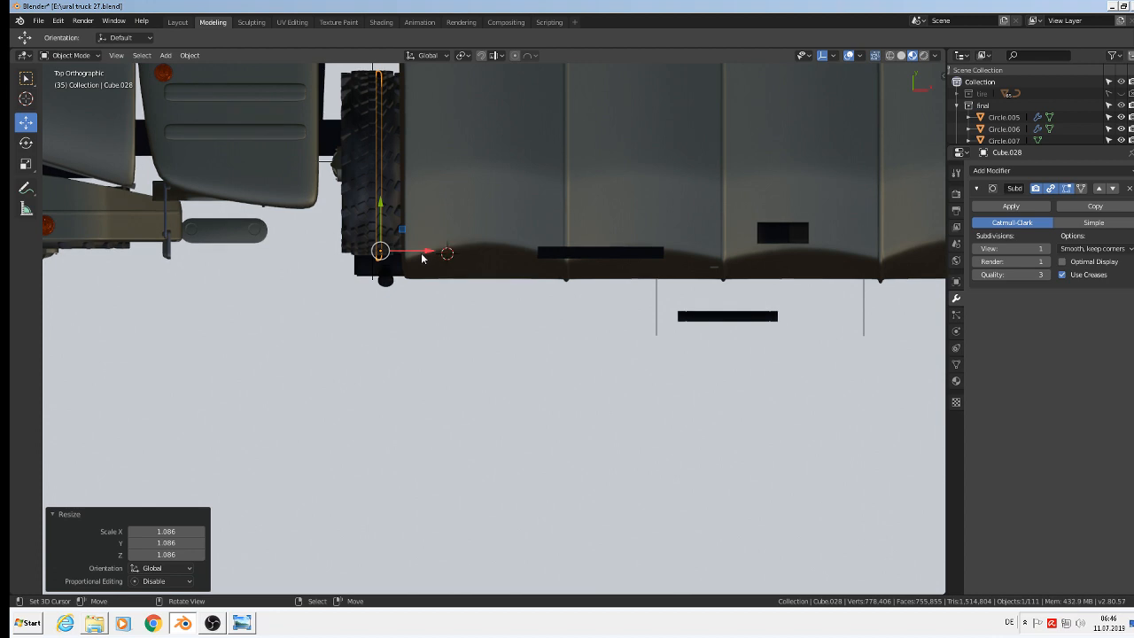
Move the bracket 0.0486 m along X and 0.0081 m along Y to sit between the spare tire and the cargo bed
{"action": "left_click_drag", "start_coordinate": [428, 251], "coordinate": [448, 250]}
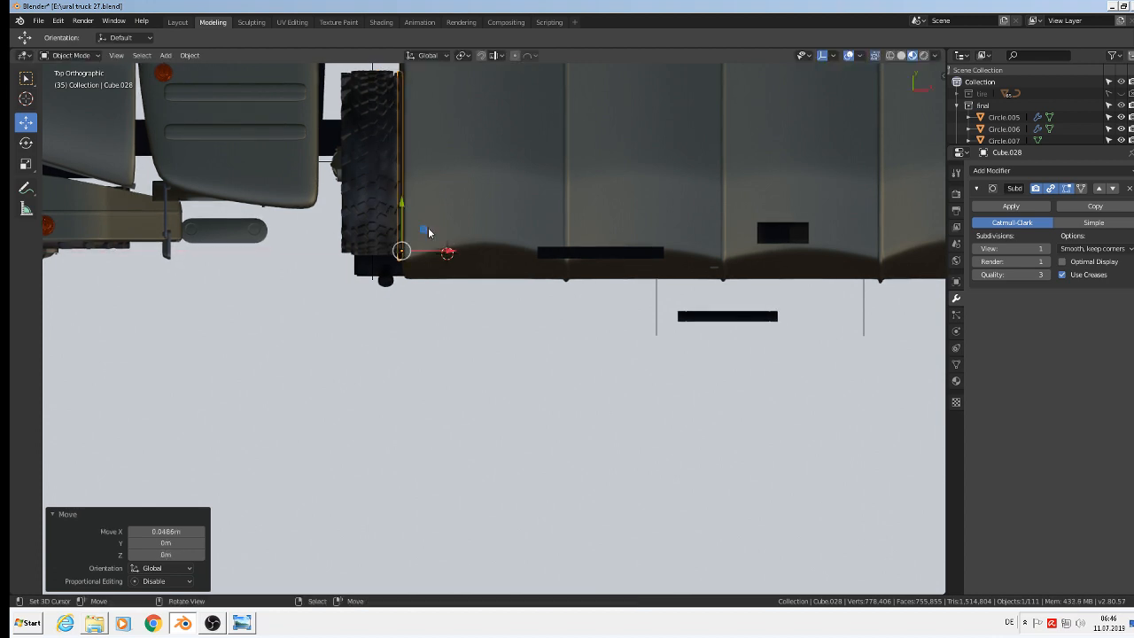
{"action": "left_click_drag", "start_coordinate": [406, 212], "coordinate": [406, 202]}
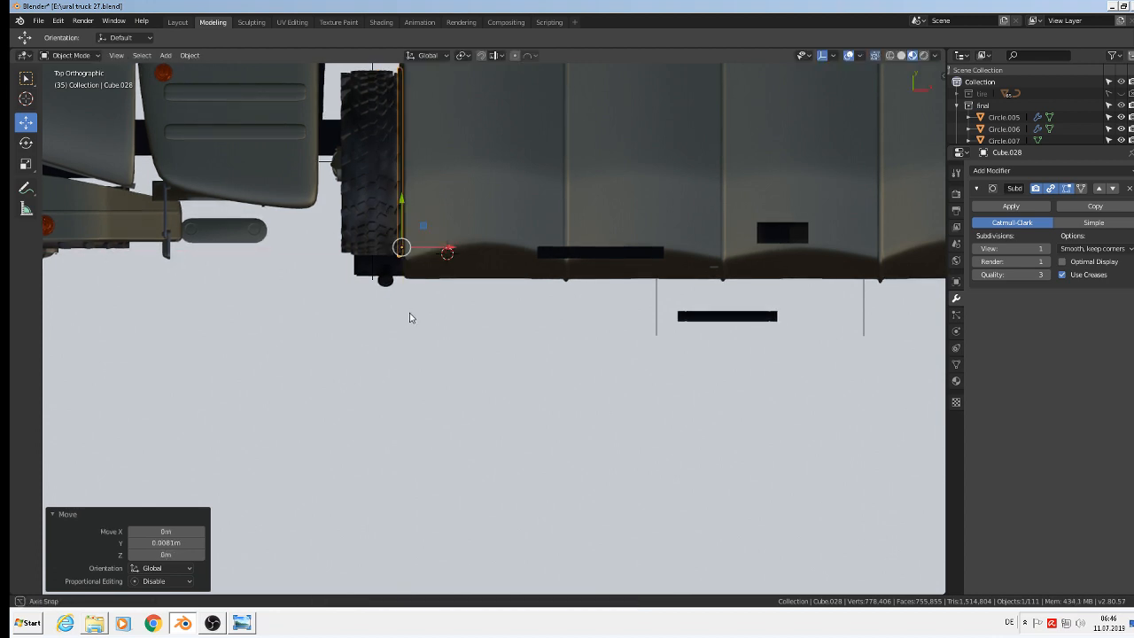
{"action": "middle_click_drag", "start_coordinate": [407, 316], "coordinate": [486, 274]}
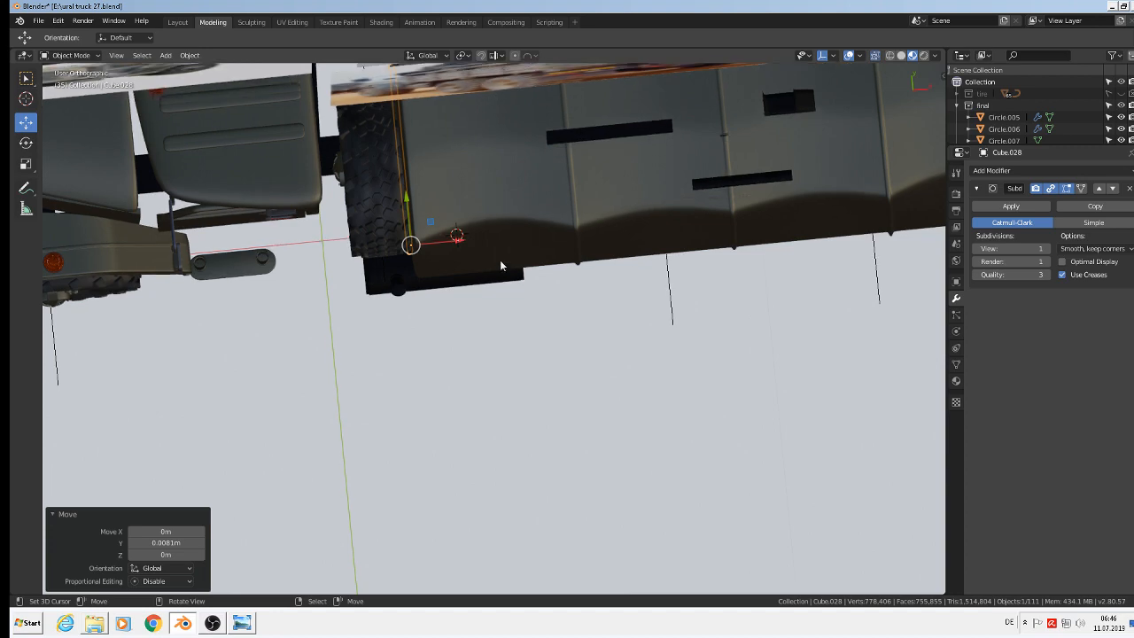
Try to stretch the bracket along Z in two passes and raise it to span the spare tire's height
{"action": "key", "text": "KP_1"}
{"action": "scroll", "coordinate": [448, 257], "scroll_direction": "down", "scroll_amount": 2}
{"action": "scroll", "coordinate": [416, 164], "scroll_direction": "up", "scroll_amount": 3}
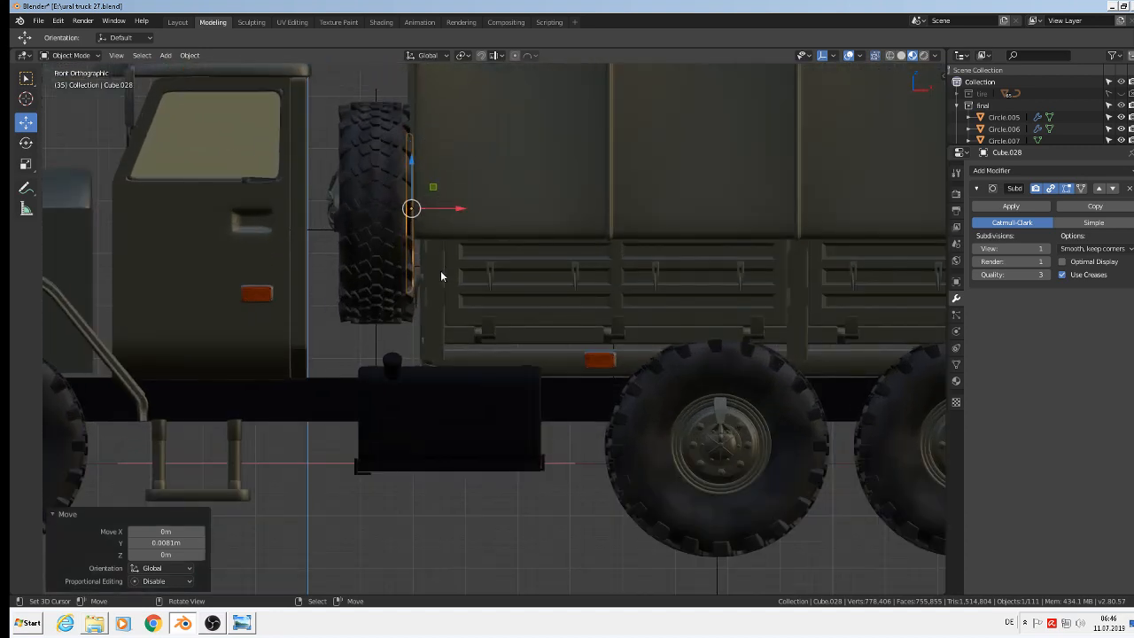
{"action": "middle_click_drag", "start_coordinate": [442, 274], "coordinate": [477, 244]}
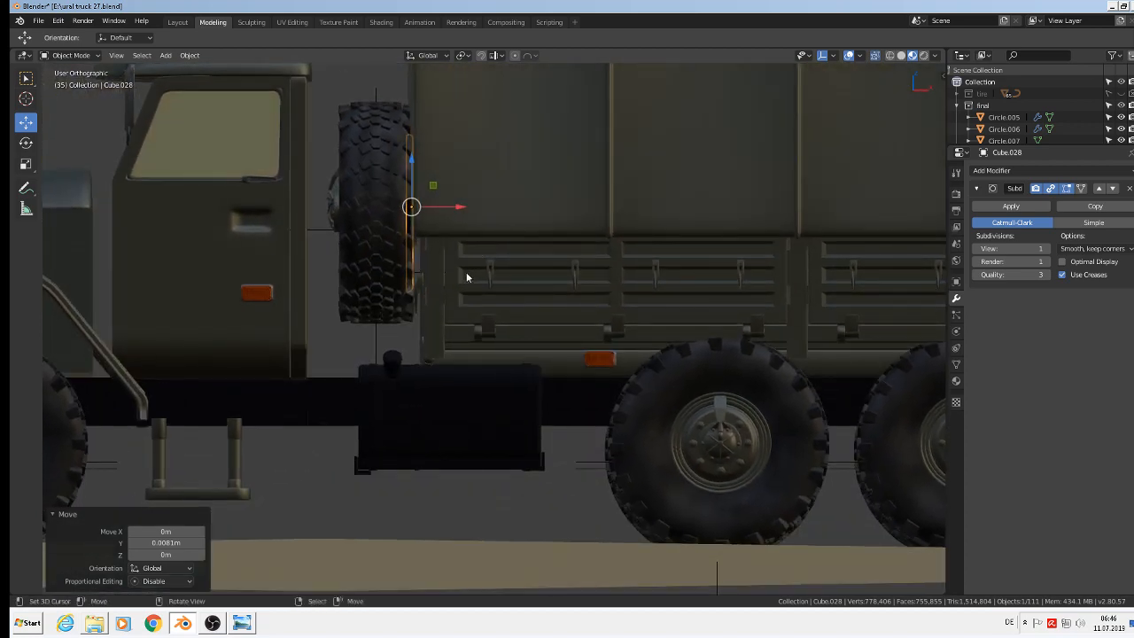
{"action": "key", "text": "s"}
{"action": "key", "text": "z"}
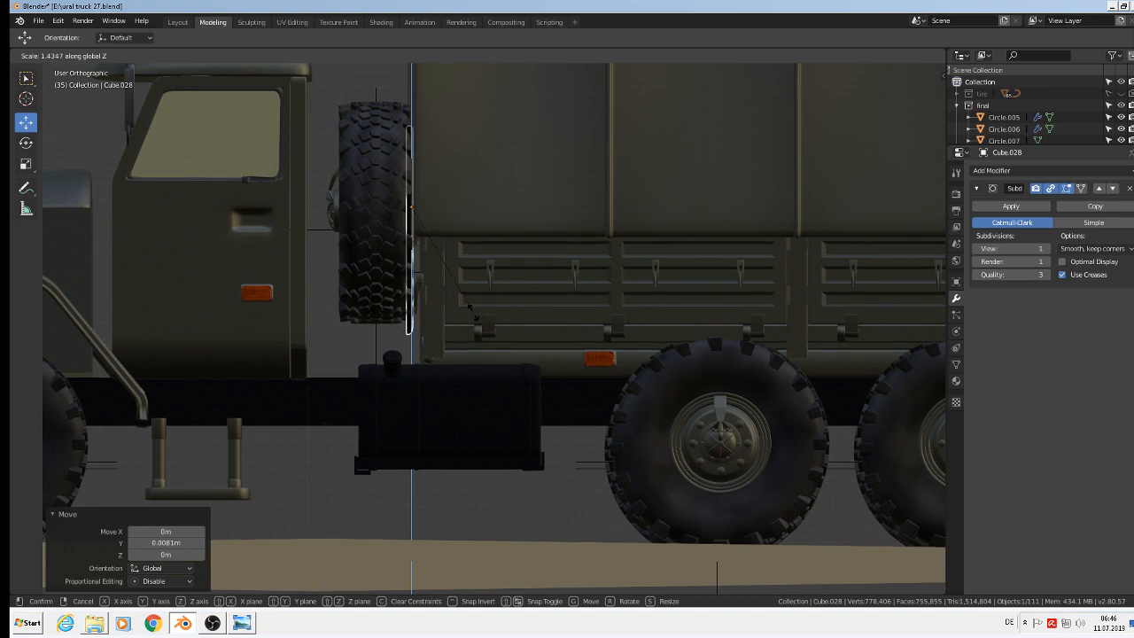
{"action": "left_click", "coordinate": [470, 308]}
{"action": "left_click_drag", "start_coordinate": [412, 159], "coordinate": [413, 148]}
{"action": "key", "text": "s"}
{"action": "key", "text": "z"}
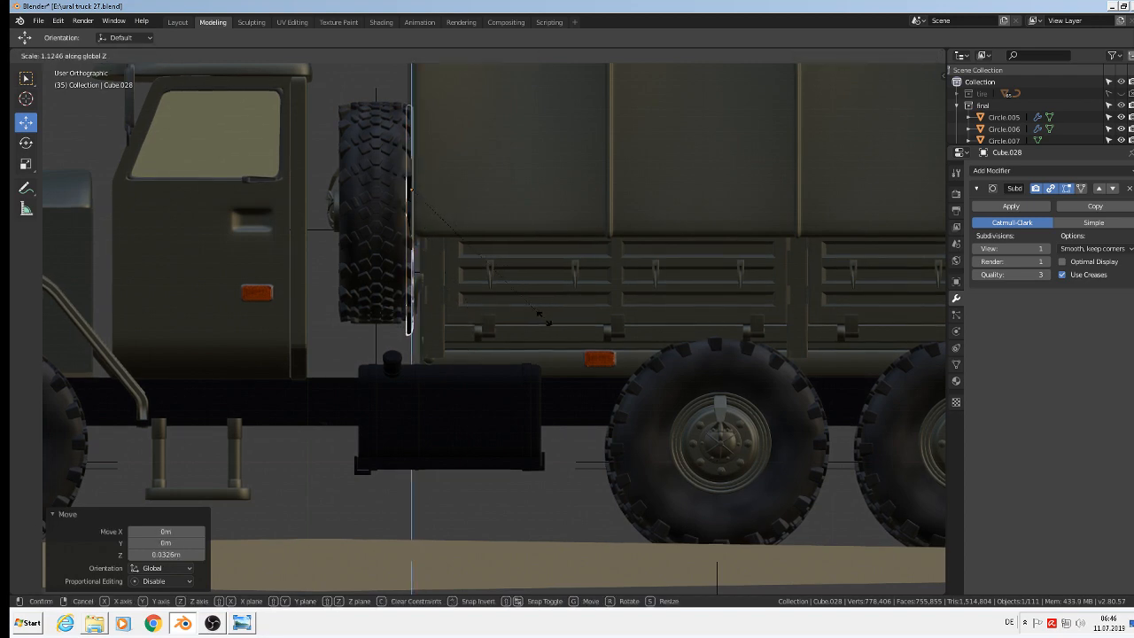
{"action": "left_click", "coordinate": [538, 314]}
{"action": "left_click_drag", "start_coordinate": [412, 142], "coordinate": [411, 131]}
Check the bracket's mesh in Edit Mode and undo its Z stretching and upward moves
{"action": "middle_click_drag", "start_coordinate": [441, 257], "coordinate": [480, 315]}
{"action": "key", "text": "Tab"}
{"action": "key", "text": "a"}
{"action": "key", "text": "alt+a"}
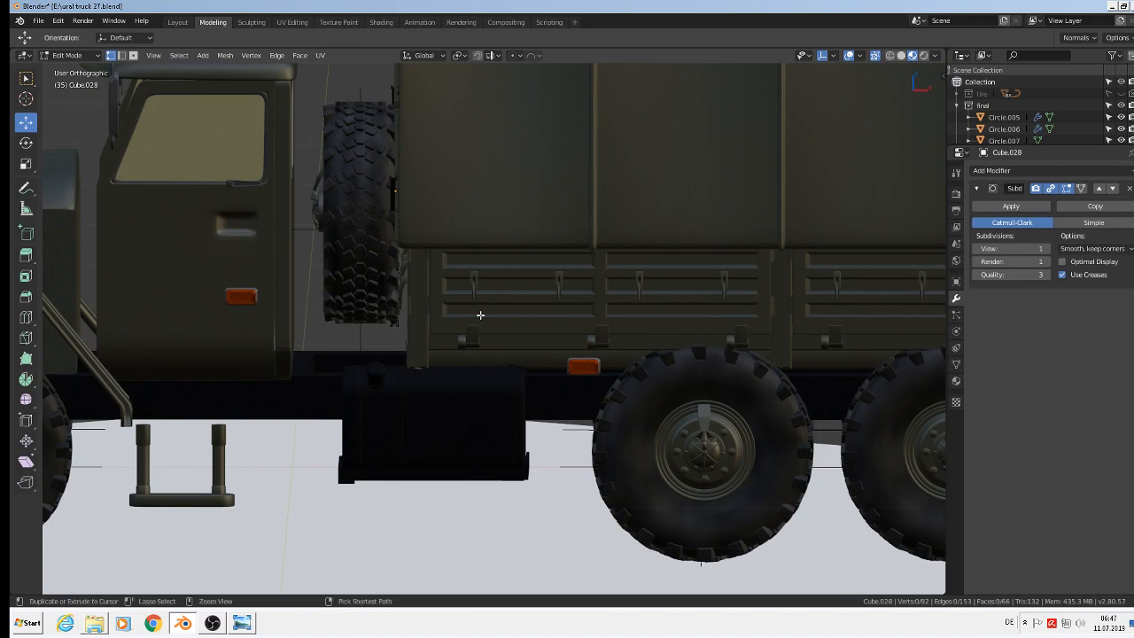
{"action": "key", "text": "ctrl+z"}
{"action": "key", "text": "ctrl+z"}
{"action": "key", "text": "Tab"}
{"action": "key", "text": "ctrl+z"}
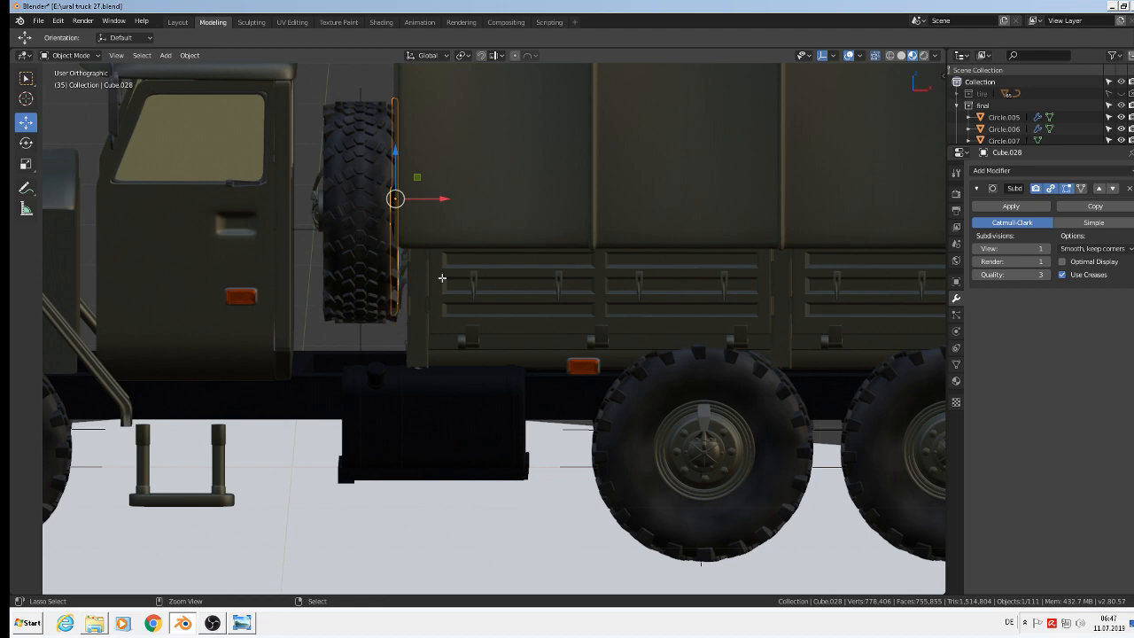
{"action": "key", "text": "ctrl+z"}
{"action": "key", "text": "ctrl+z"}
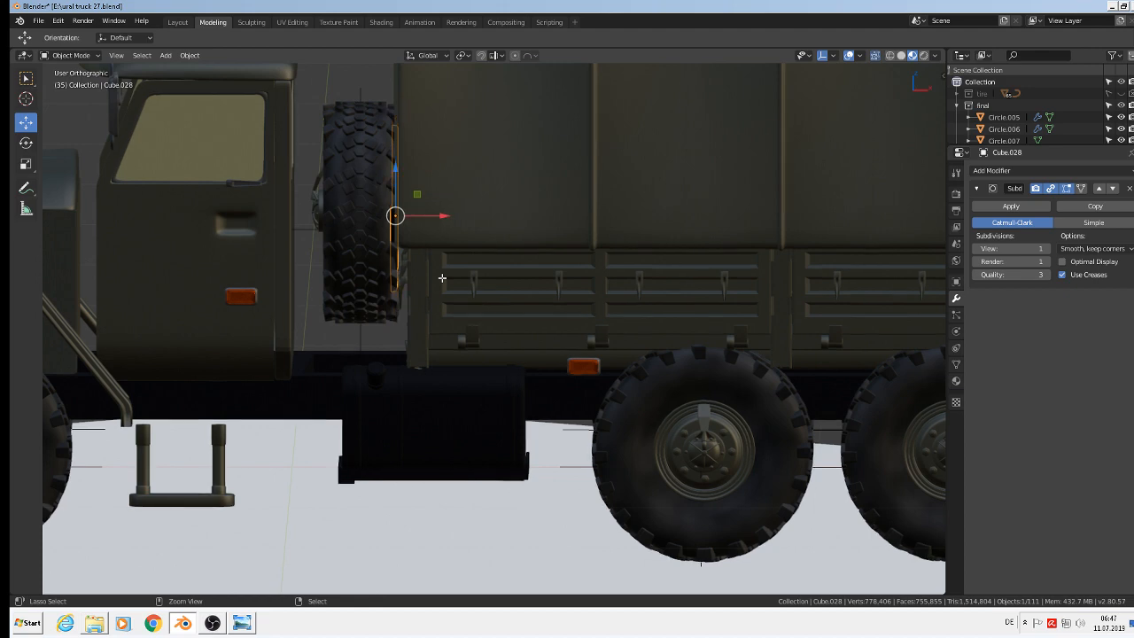
Lower the bracket 0.0655 m along Z and place a duplicate 0.14 m toward the cab along X
{"action": "left_click_drag", "start_coordinate": [396, 174], "coordinate": [399, 208]}
{"action": "middle_click_drag", "start_coordinate": [399, 208], "coordinate": [471, 302]}
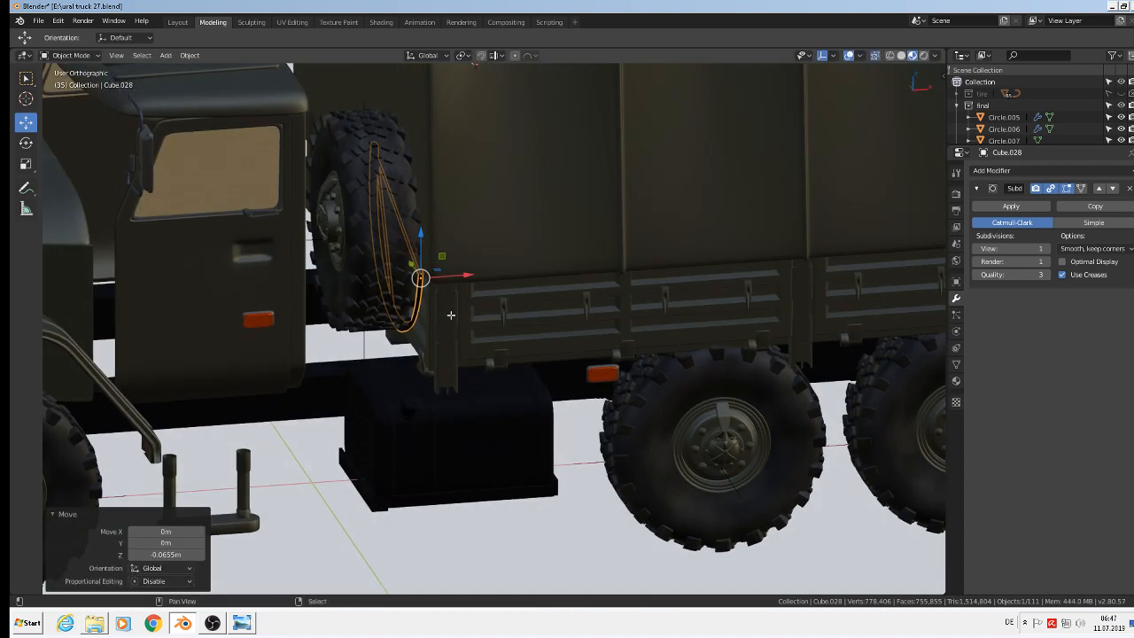
{"action": "key", "text": "shift+d"}
{"action": "key", "text": "x"}
{"action": "left_click", "coordinate": [381, 283]}
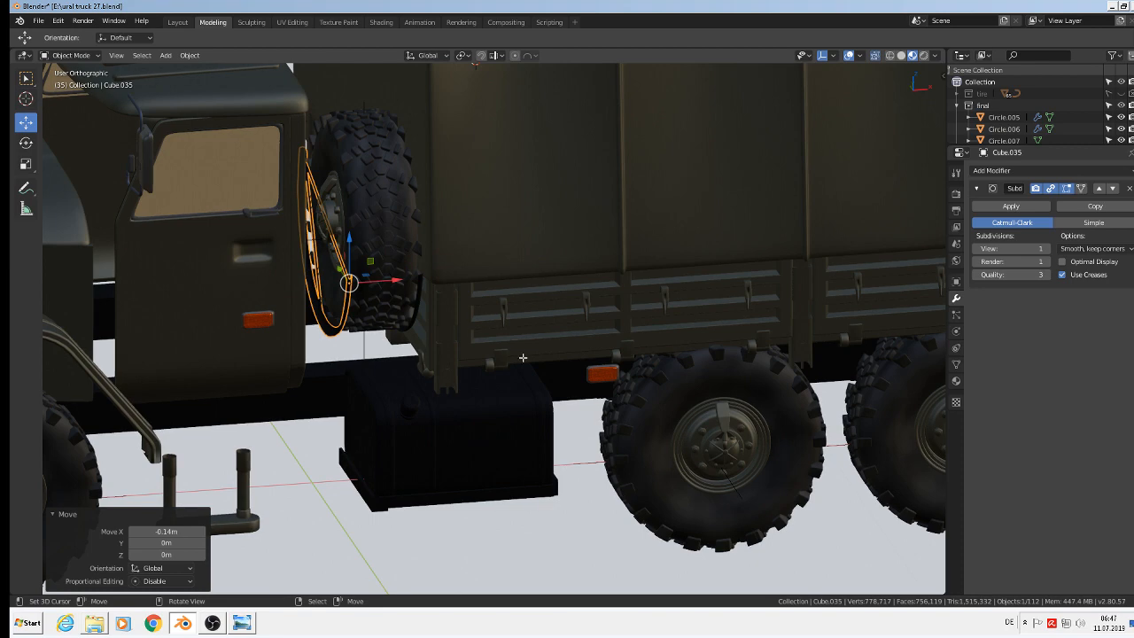
{"action": "middle_click_drag", "start_coordinate": [416, 340], "coordinate": [377, 335]}
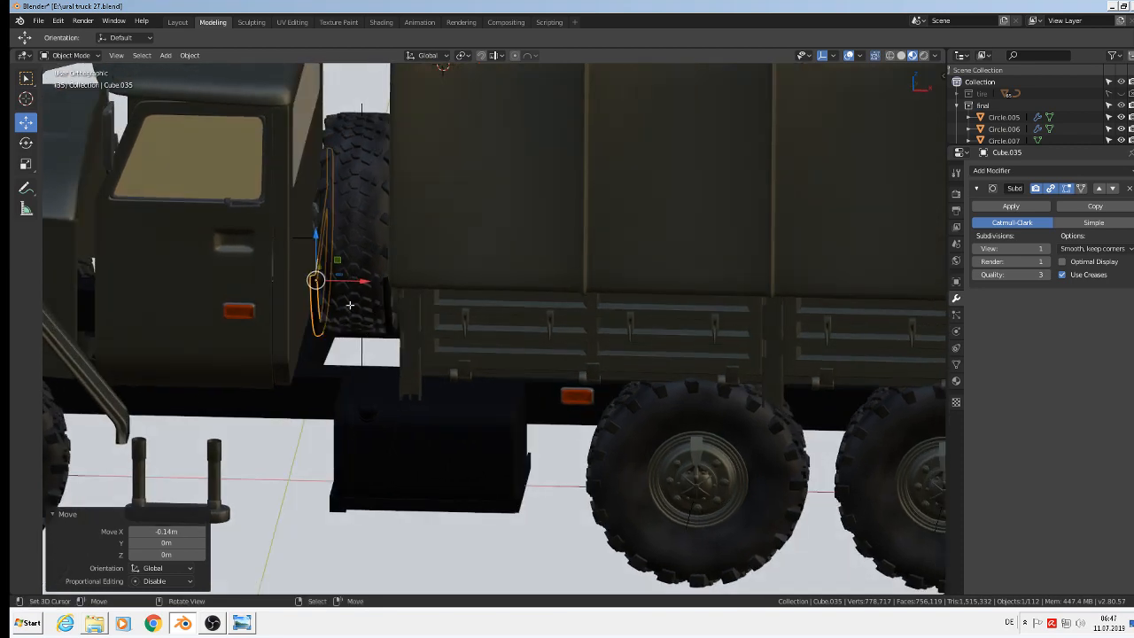
Apply rotation and scale to the duplicated bracket
{"action": "left_click", "coordinate": [189, 56]}
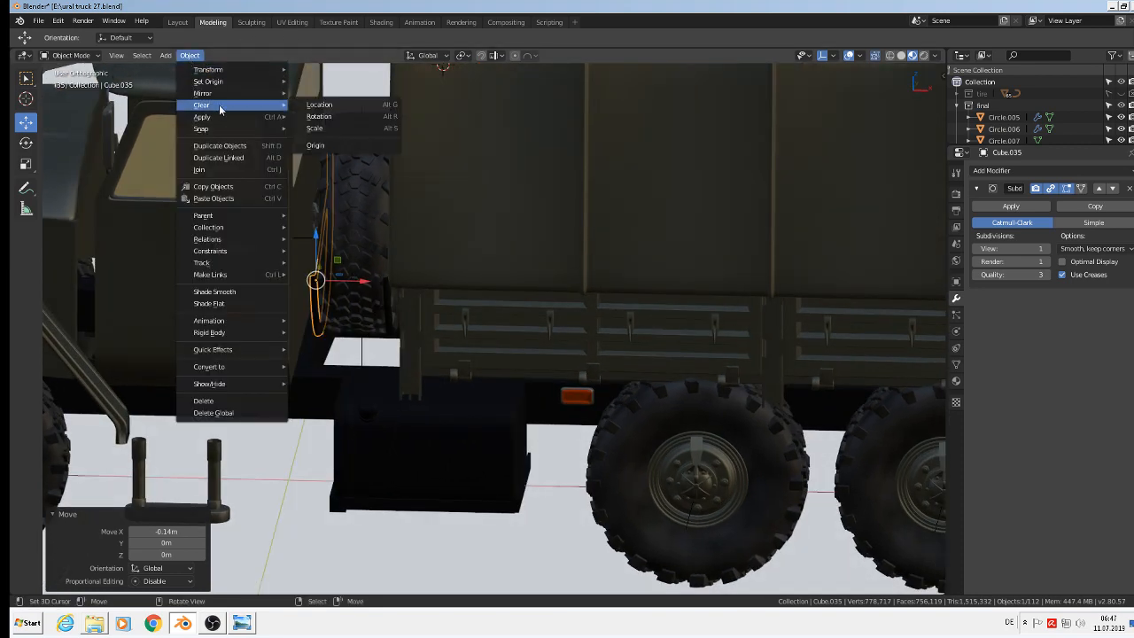
{"action": "mouse_move", "coordinate": [222, 117]}
{"action": "left_click", "coordinate": [380, 163]}
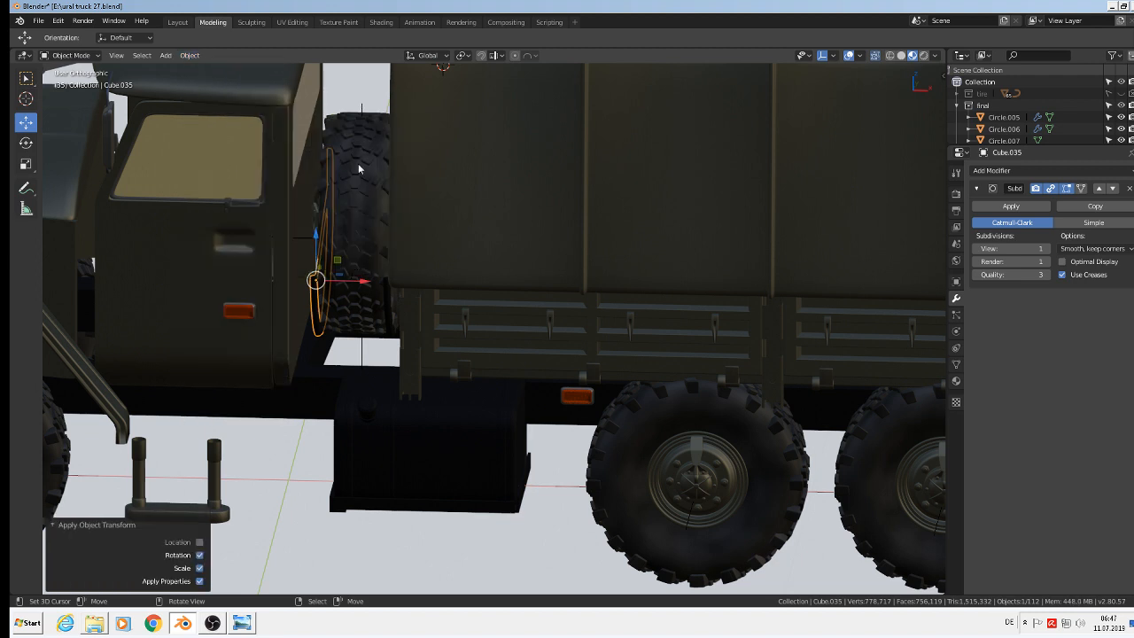
Mirror the duplicated bracket along the global Y axis with Interactive Mirror
{"action": "left_click", "coordinate": [194, 58]}
{"action": "mouse_move", "coordinate": [217, 93]}
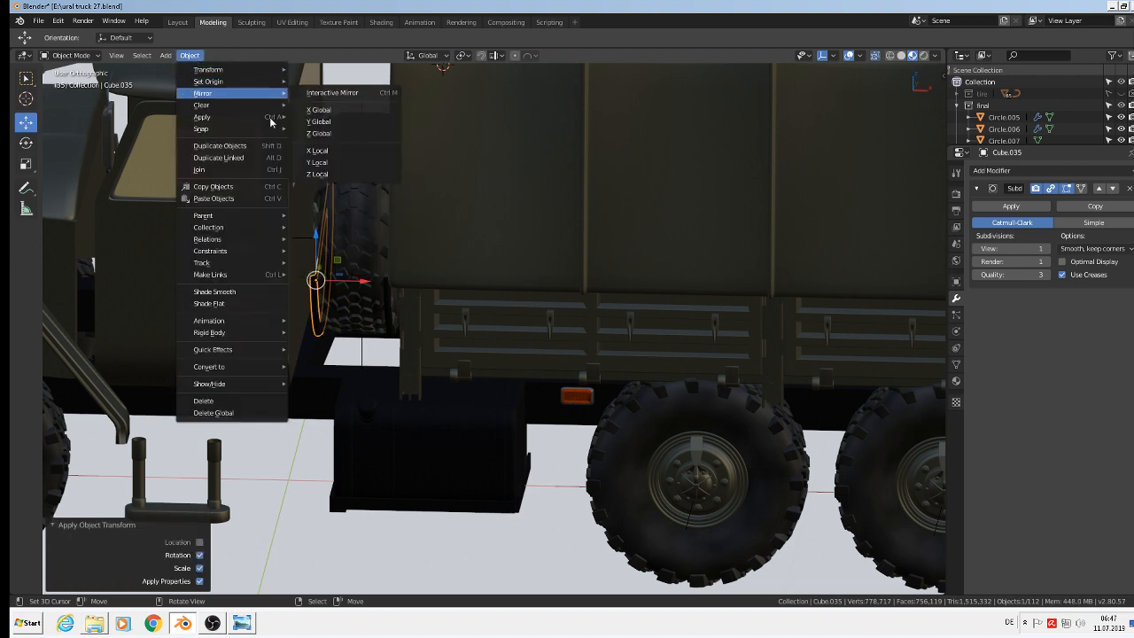
{"action": "left_click", "coordinate": [330, 93]}
{"action": "key", "text": "z"}
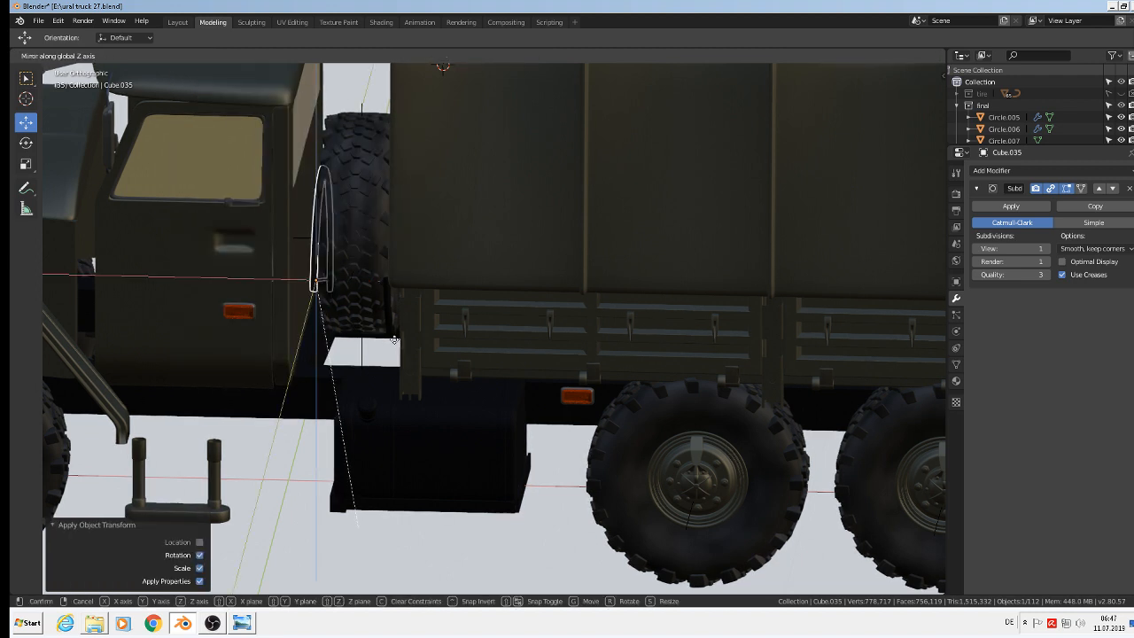
{"action": "key", "text": "y"}
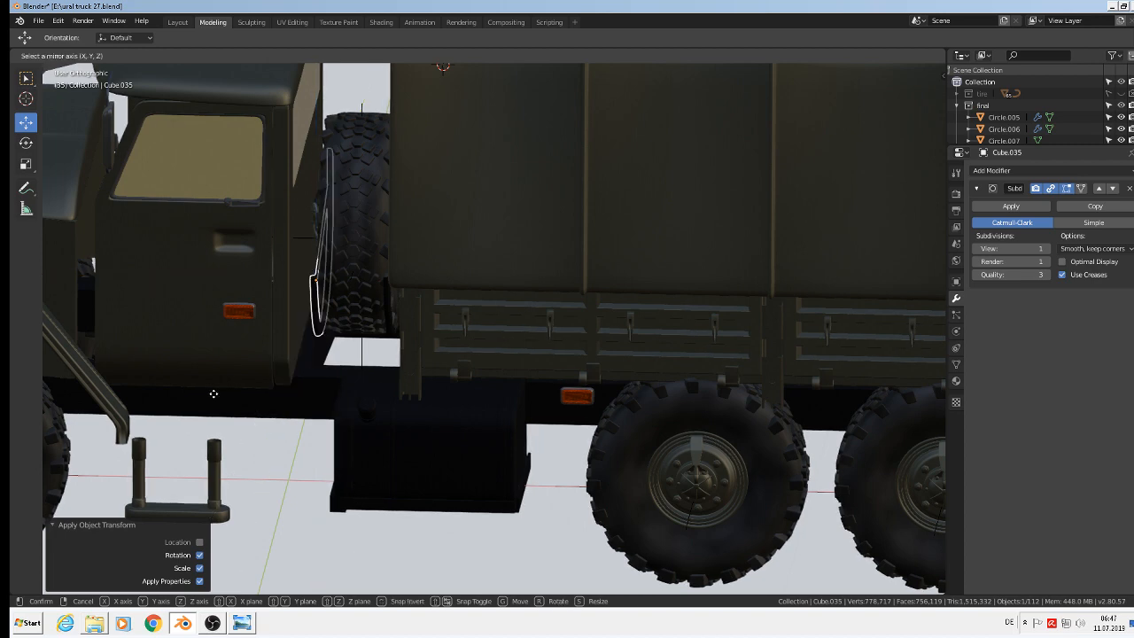
{"action": "middle_click_drag", "start_coordinate": [238, 422], "coordinate": [146, 442]}
{"action": "middle_click", "coordinate": [238, 425]}
{"action": "middle_click", "coordinate": [182, 466]}
{"action": "left_click", "coordinate": [181, 514]}
{"action": "scroll", "coordinate": [244, 356], "scroll_direction": "up", "scroll_amount": 4}
{"action": "middle_click_drag", "start_coordinate": [243, 356], "coordinate": [260, 398]}
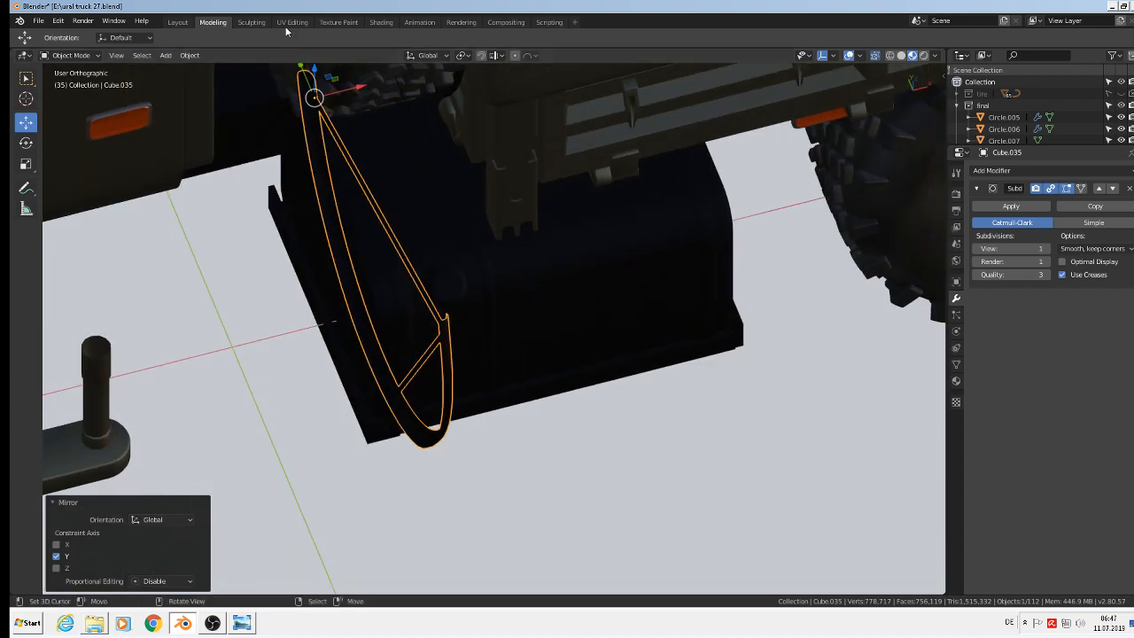
Mirror the bracket along the global X axis so its profile faces the opposite way
{"action": "left_click", "coordinate": [190, 55]}
{"action": "mouse_move", "coordinate": [202, 96]}
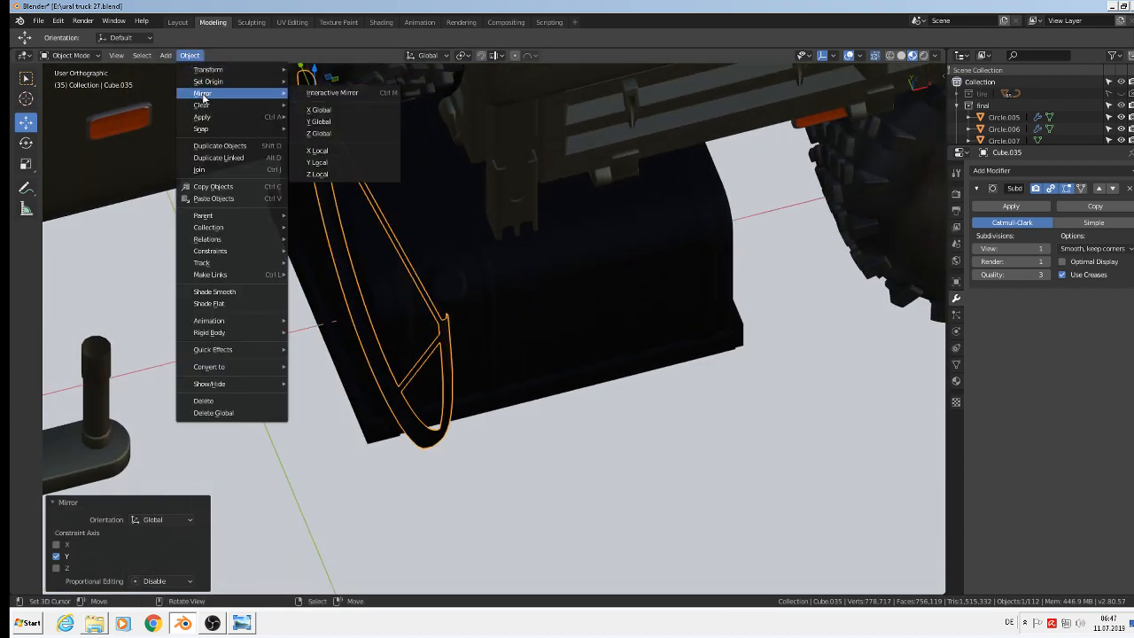
{"action": "left_click", "coordinate": [347, 122]}
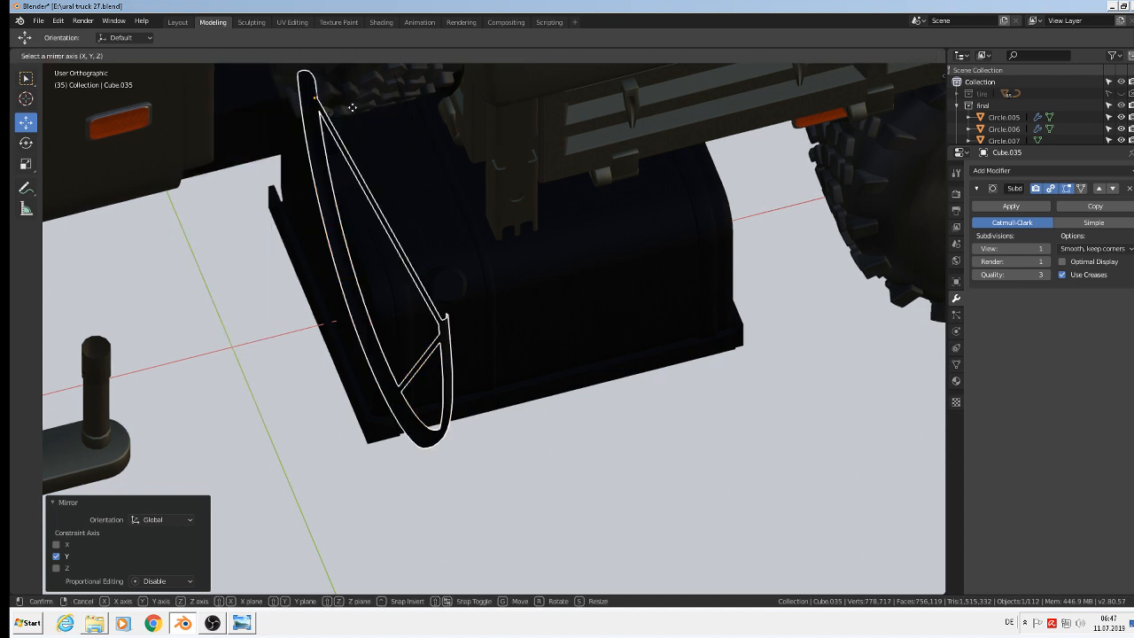
{"action": "middle_click", "coordinate": [377, 243]}
{"action": "middle_click_drag", "start_coordinate": [377, 243], "coordinate": [463, 82]}
{"action": "middle_click", "coordinate": [463, 106]}
{"action": "middle_click", "coordinate": [491, 89]}
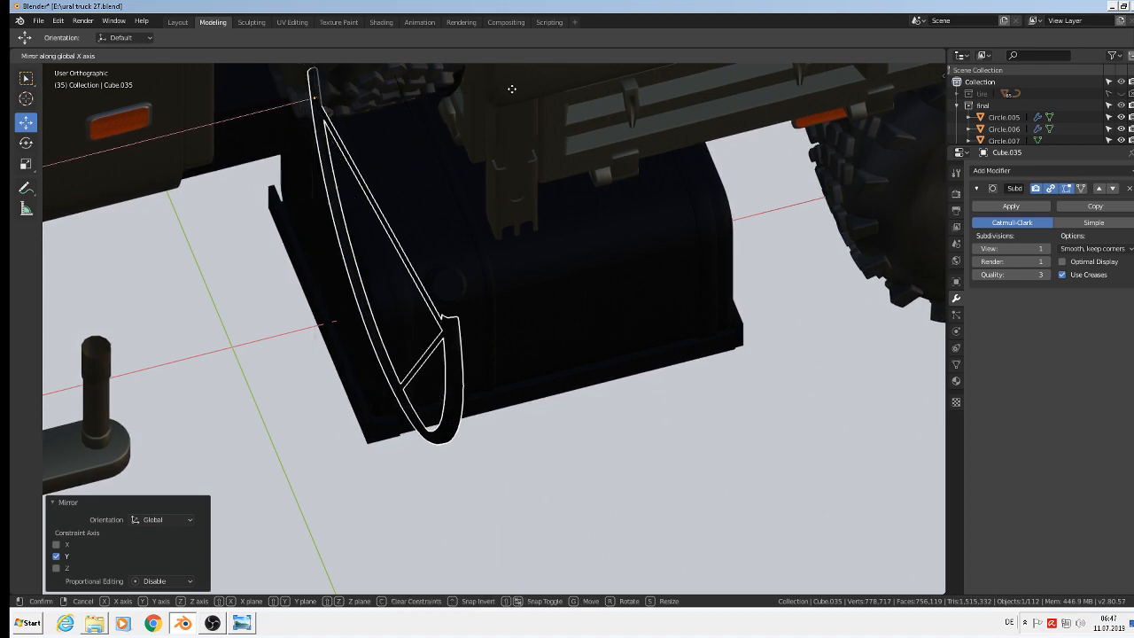
{"action": "left_click", "coordinate": [512, 88]}
{"action": "scroll", "coordinate": [512, 89], "scroll_direction": "down", "scroll_amount": 6}
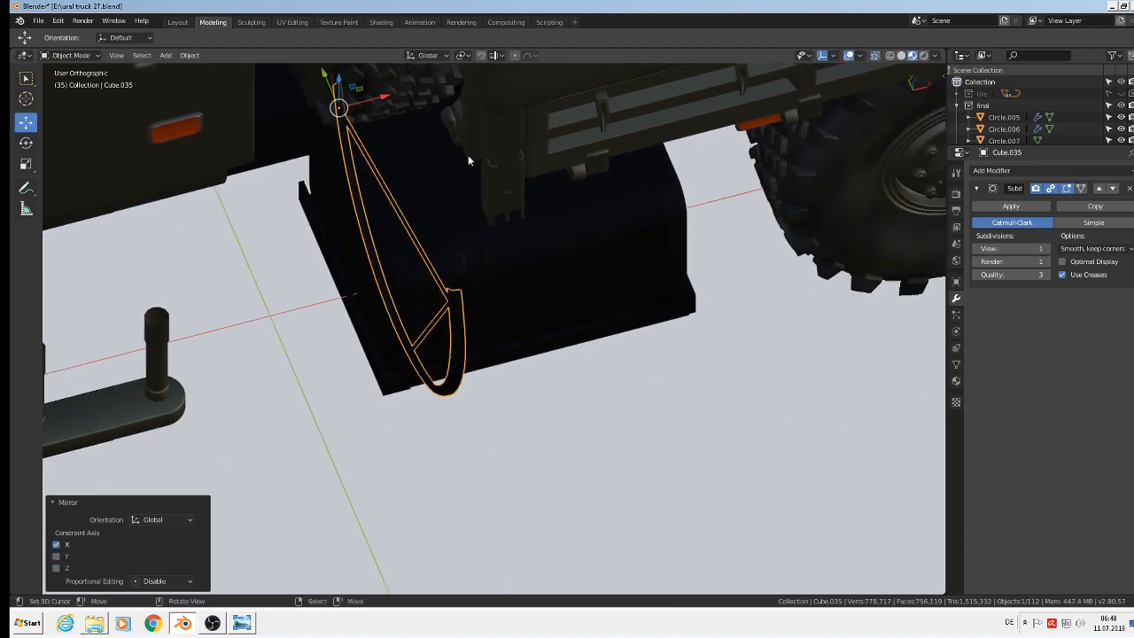
Move the mirrored bracket 0.407 m along Y
{"action": "middle_click_drag", "start_coordinate": [441, 193], "coordinate": [474, 175]}
{"action": "left_click_drag", "start_coordinate": [366, 151], "coordinate": [280, 80]}
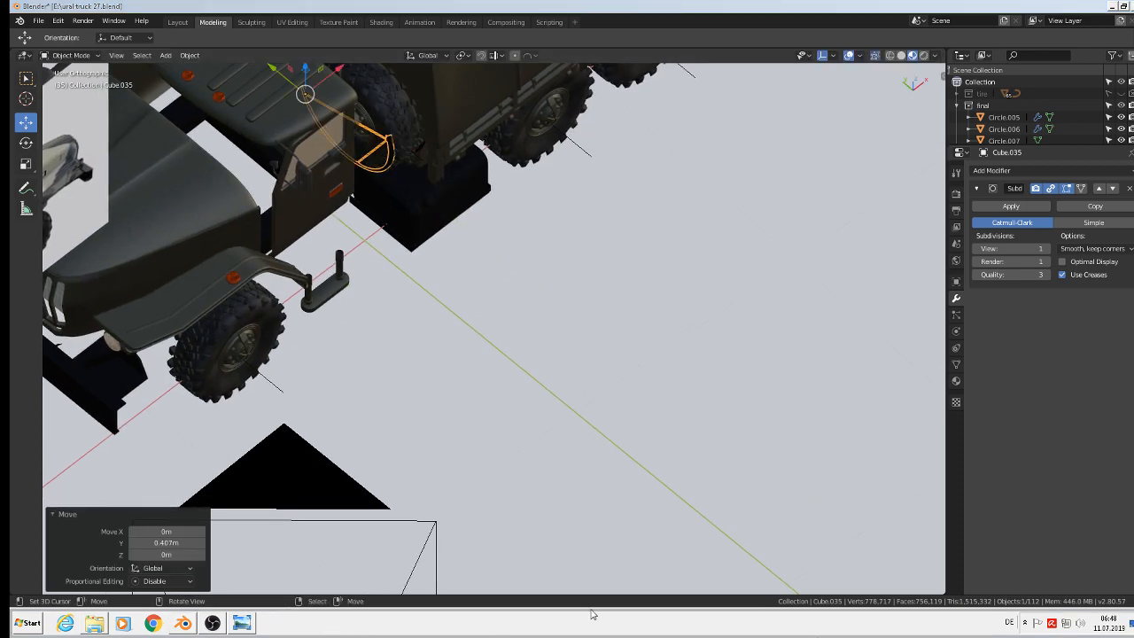
{"action": "middle_click_drag", "start_coordinate": [477, 209], "coordinate": [284, 86]}
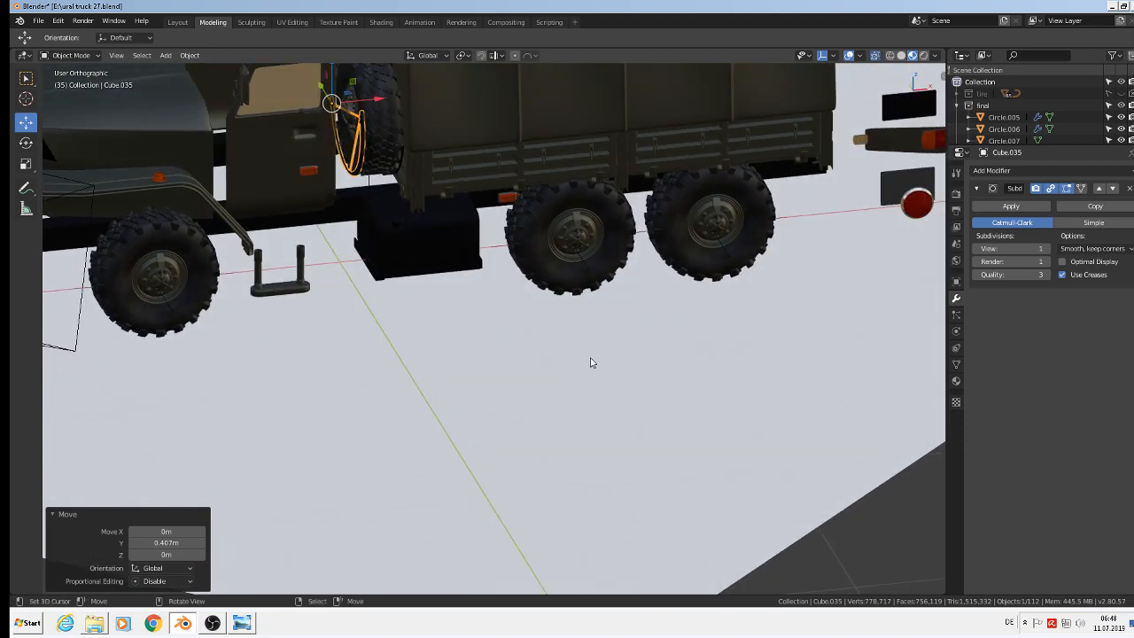
Flip the bracket along the global Y axis once more with Interactive Mirror
{"action": "key", "text": "KP_3"}
{"action": "key", "text": "KP_1"}
{"action": "scroll", "coordinate": [623, 366], "scroll_direction": "up", "scroll_amount": 2}
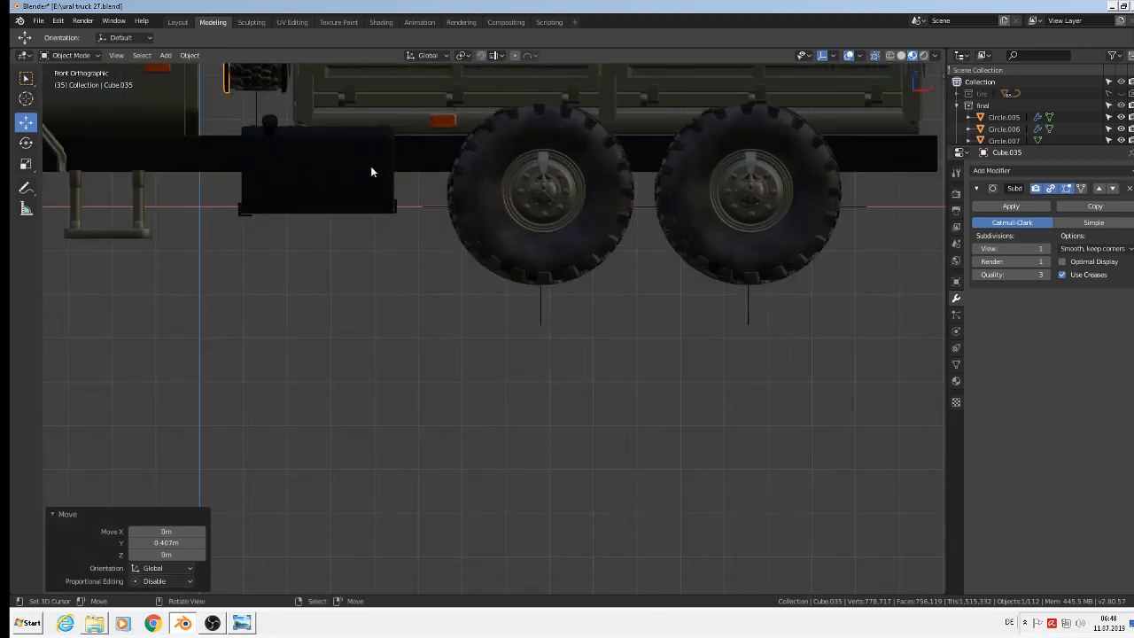
{"action": "scroll", "coordinate": [354, 133], "scroll_direction": "down", "scroll_amount": 1}
{"action": "middle_click_drag", "start_coordinate": [288, 80], "coordinate": [486, 420], "text": "shift"}
{"action": "scroll", "coordinate": [430, 372], "scroll_direction": "up", "scroll_amount": 4}
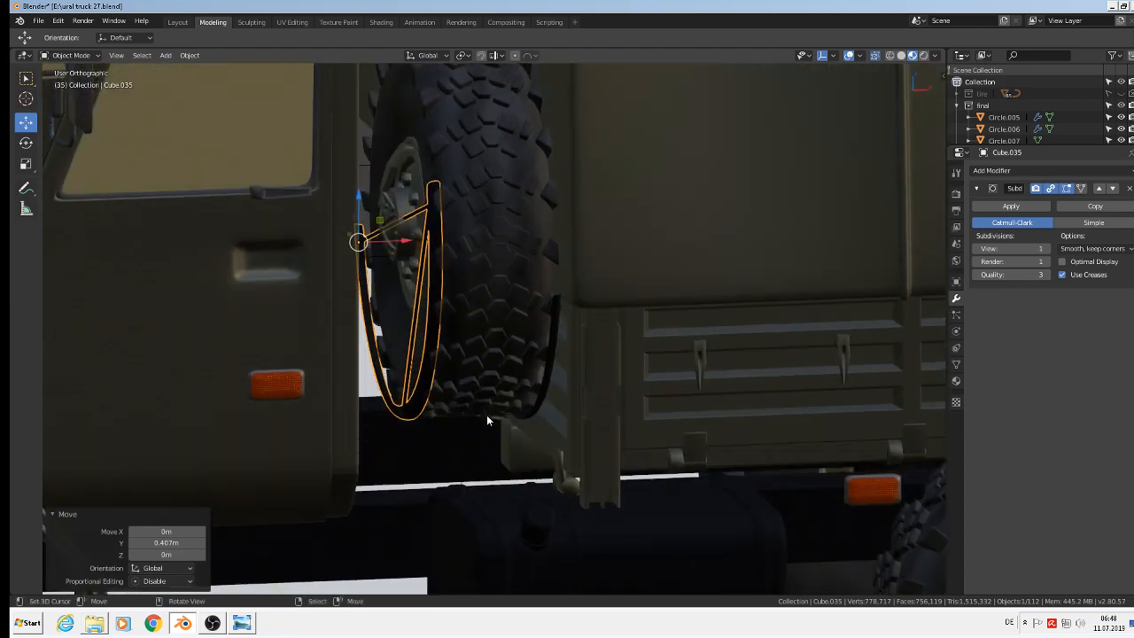
{"action": "left_click", "coordinate": [190, 55]}
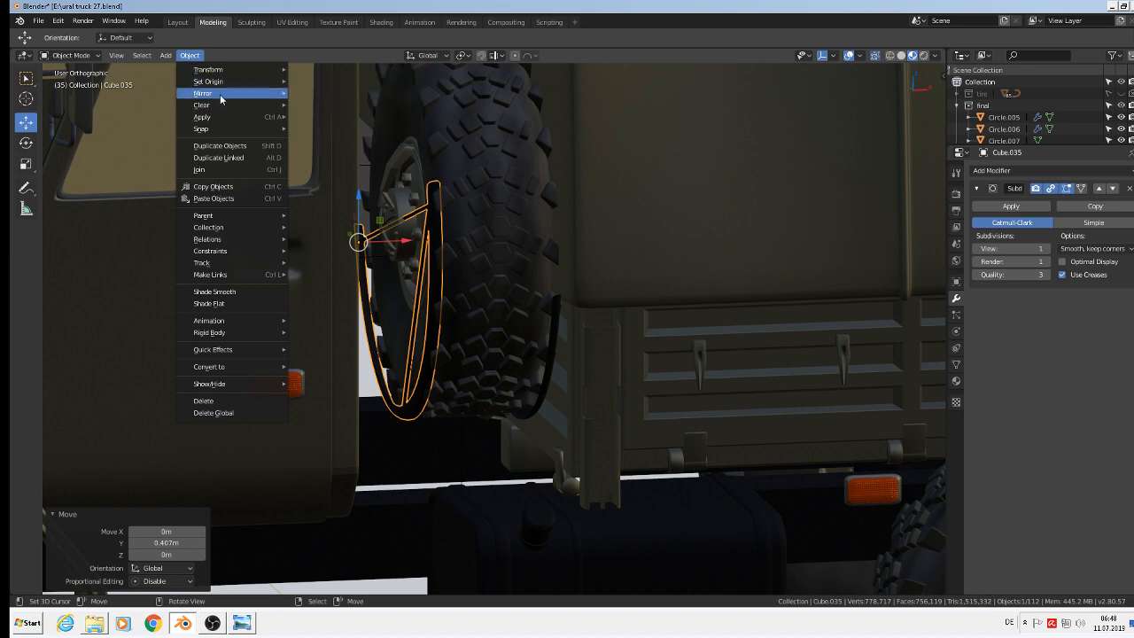
{"action": "mouse_move", "coordinate": [223, 93]}
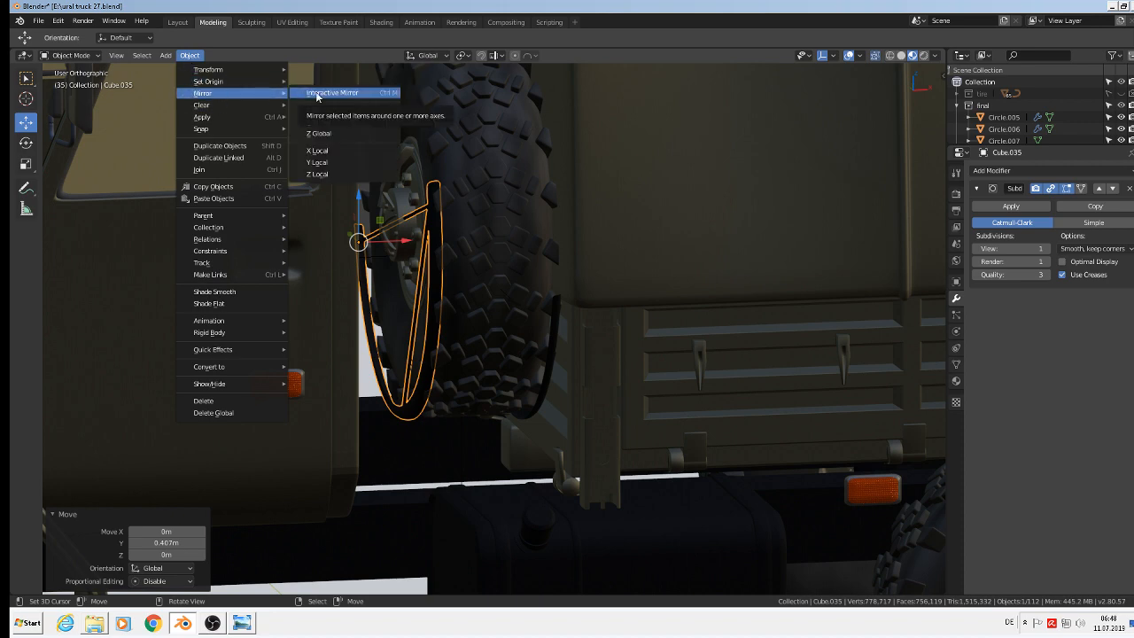
{"action": "left_click", "coordinate": [318, 93]}
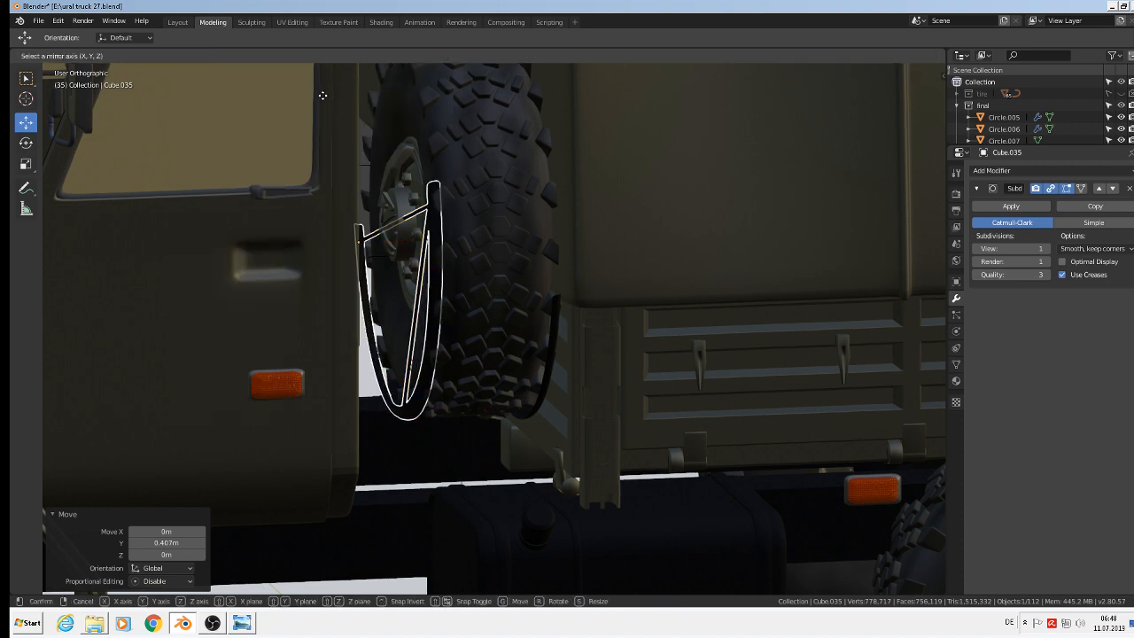
{"action": "key", "text": "y"}
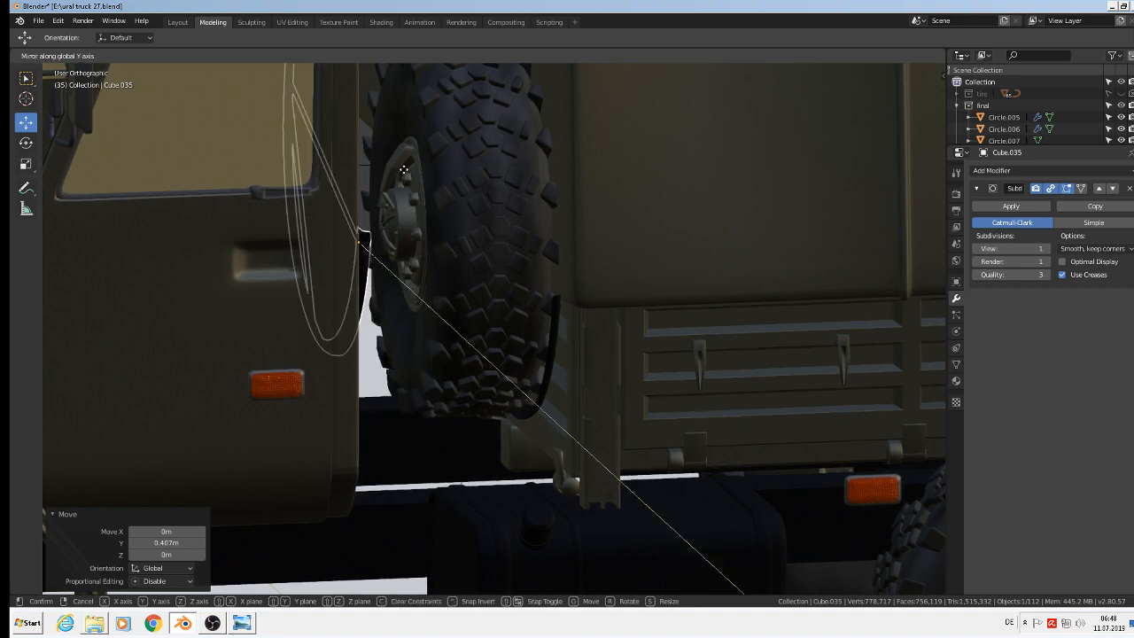
{"action": "left_click", "coordinate": [404, 169]}
Move the flipped bracket along negative Y until it sits against the cab-facing side of the spare wheel
{"action": "scroll", "coordinate": [404, 169], "scroll_direction": "down", "scroll_amount": 5}
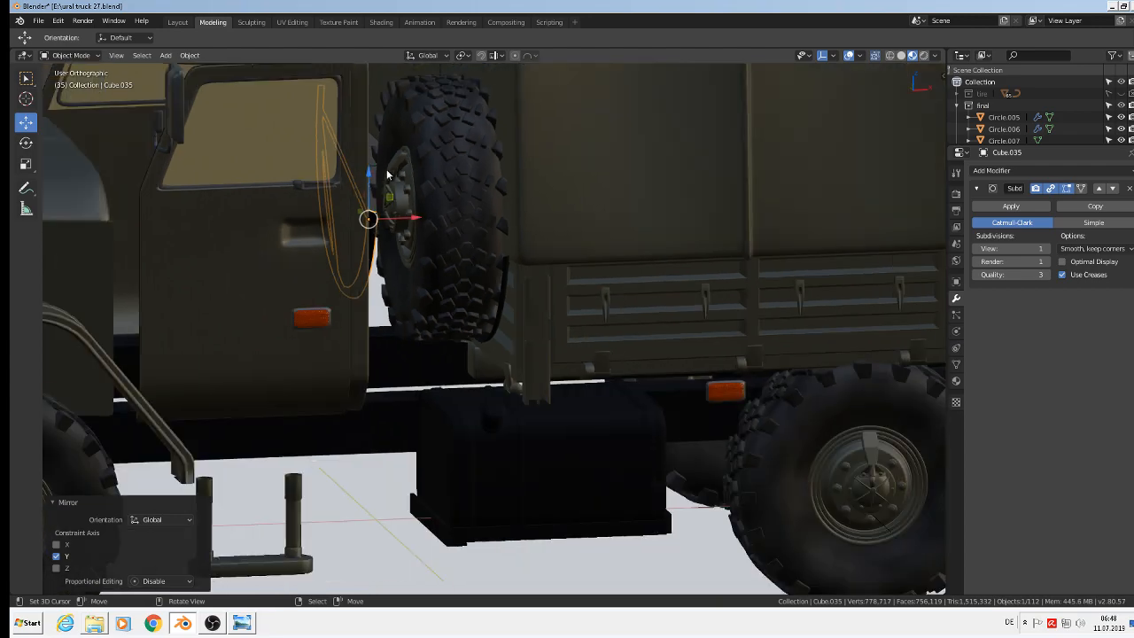
{"action": "key", "text": "g"}
{"action": "key", "text": "y"}
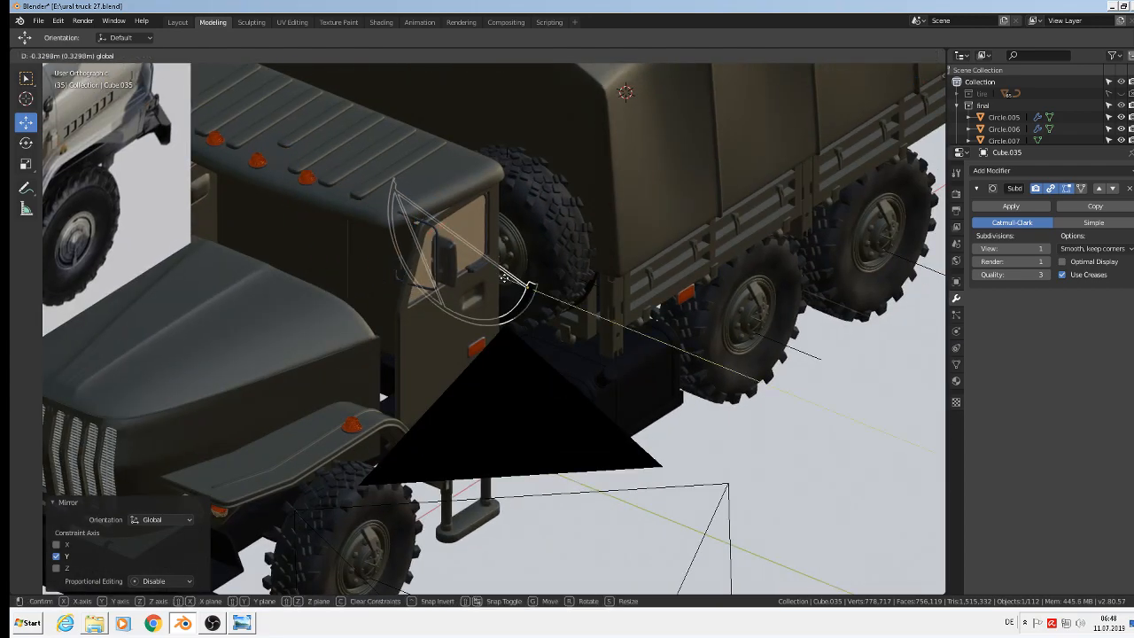
{"action": "left_click_drag", "start_coordinate": [532, 286], "coordinate": [530, 285]}
Deselect everything and save the truck model under its existing file name
{"action": "middle_click_drag", "start_coordinate": [330, 305], "coordinate": [484, 296]}
{"action": "scroll", "coordinate": [617, 314], "scroll_direction": "down", "scroll_amount": 1}
{"action": "key", "text": "alt+a"}
{"action": "scroll", "coordinate": [610, 314], "scroll_direction": "down", "scroll_amount": 1}
{"action": "left_click", "coordinate": [39, 20]}
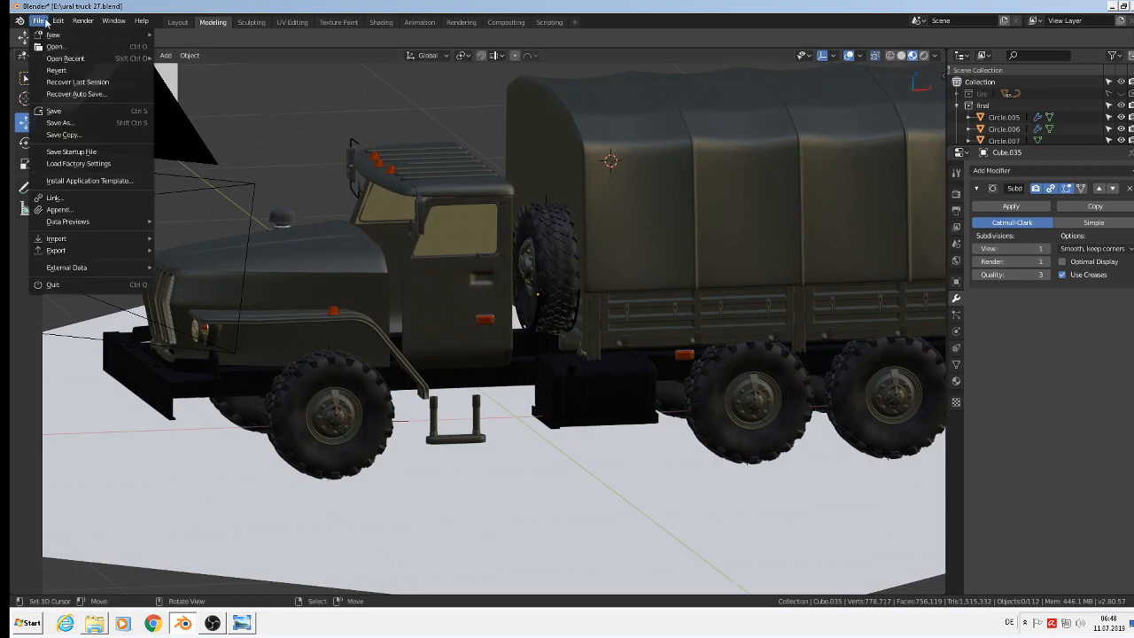
{"action": "left_click", "coordinate": [74, 116]}
{"action": "scroll", "coordinate": [453, 260], "scroll_direction": "down", "scroll_amount": 3}
{"action": "scroll", "coordinate": [537, 287], "scroll_direction": "up", "scroll_amount": 1}
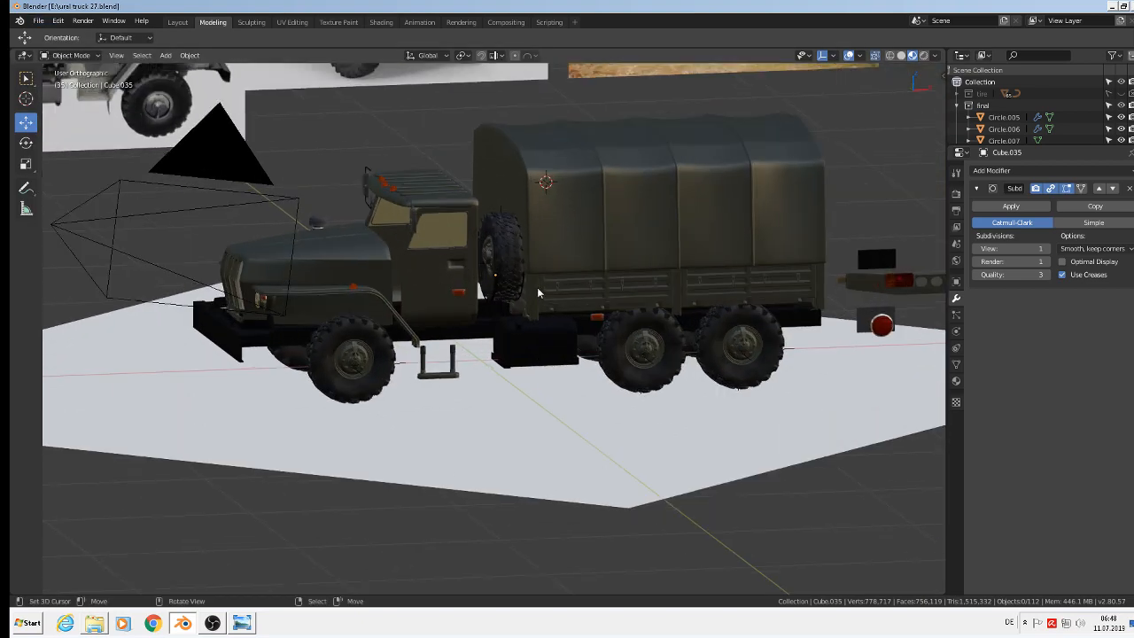
{"action": "scroll", "coordinate": [725, 308], "scroll_direction": "down", "scroll_amount": 2}
{"action": "scroll", "coordinate": [727, 319], "scroll_direction": "up", "scroll_amount": 2}
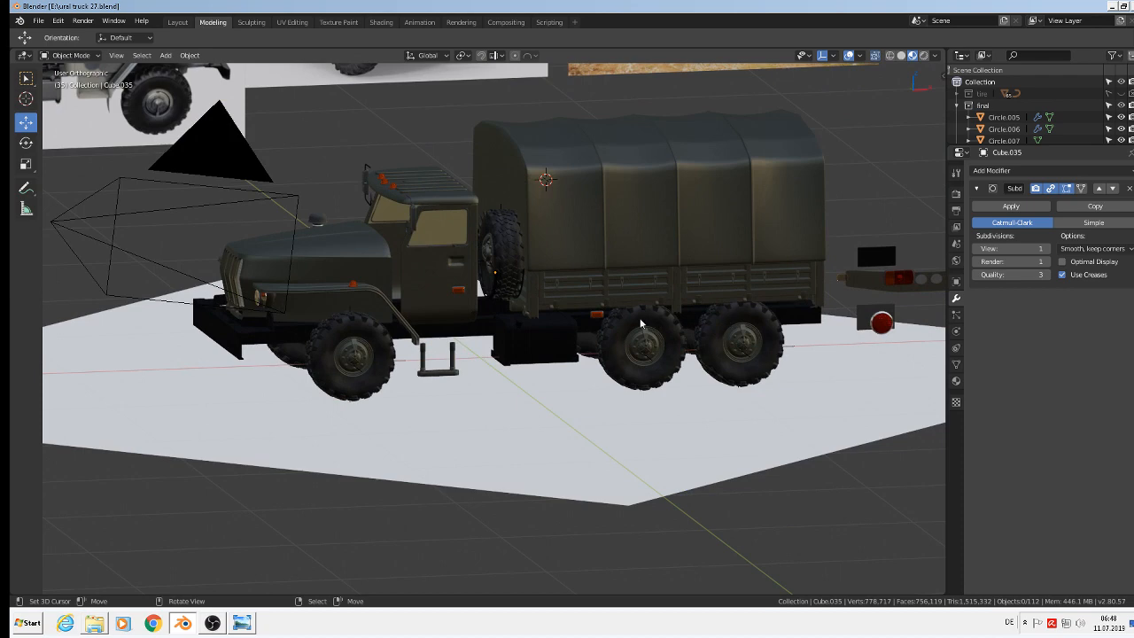
{"action": "left_click", "coordinate": [39, 21]}
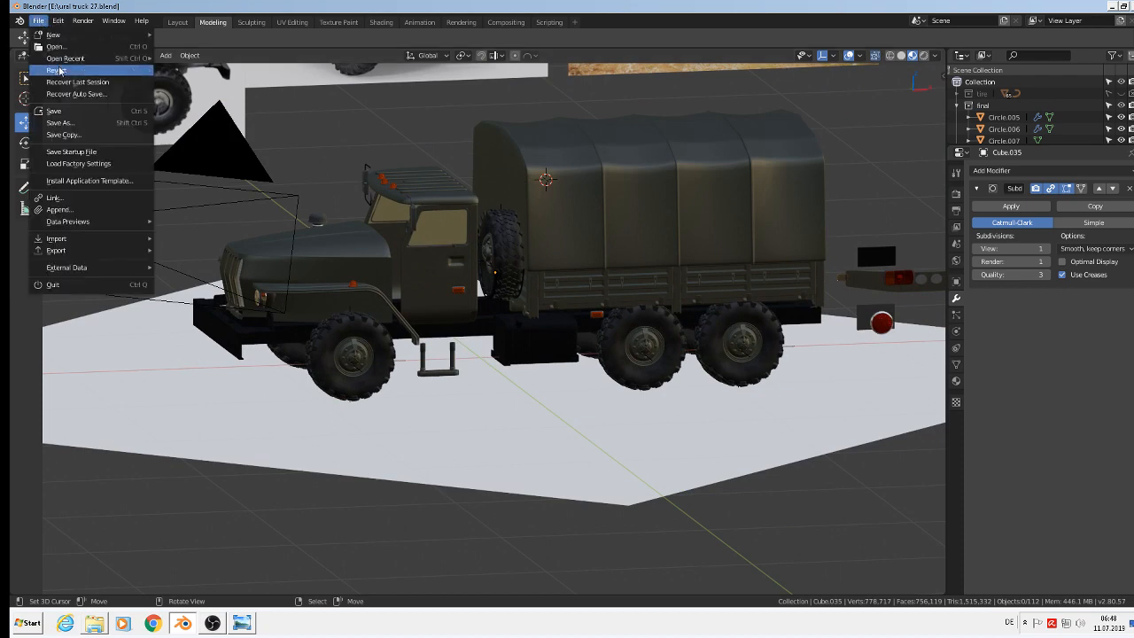
{"action": "left_click", "coordinate": [61, 112]}
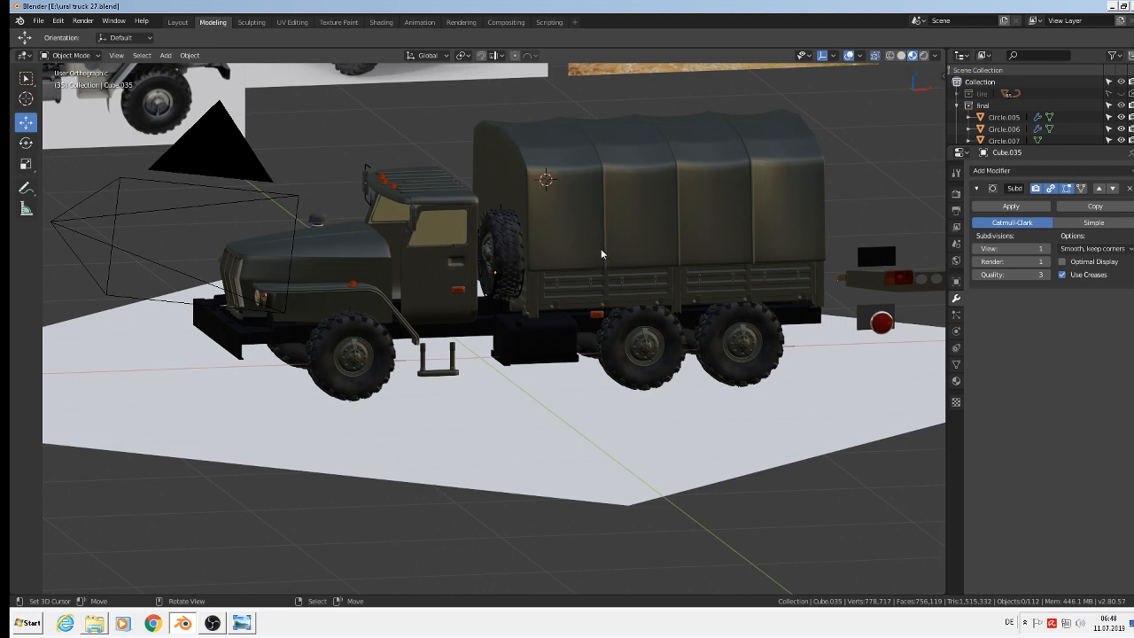
Inspect both brackets at the spare wheel and view the whole truck from the front view with the reference photos
{"action": "scroll", "coordinate": [601, 254], "scroll_direction": "up", "scroll_amount": 6}
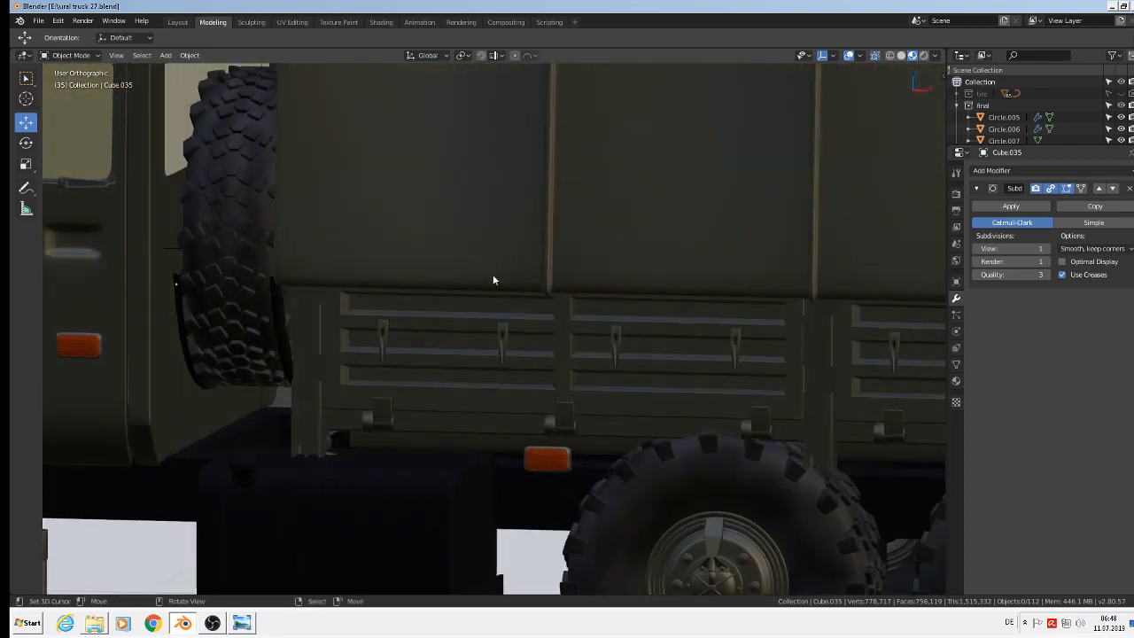
{"action": "scroll", "coordinate": [493, 274], "scroll_direction": "down", "scroll_amount": 2}
{"action": "middle_click_drag", "start_coordinate": [533, 276], "coordinate": [438, 270]}
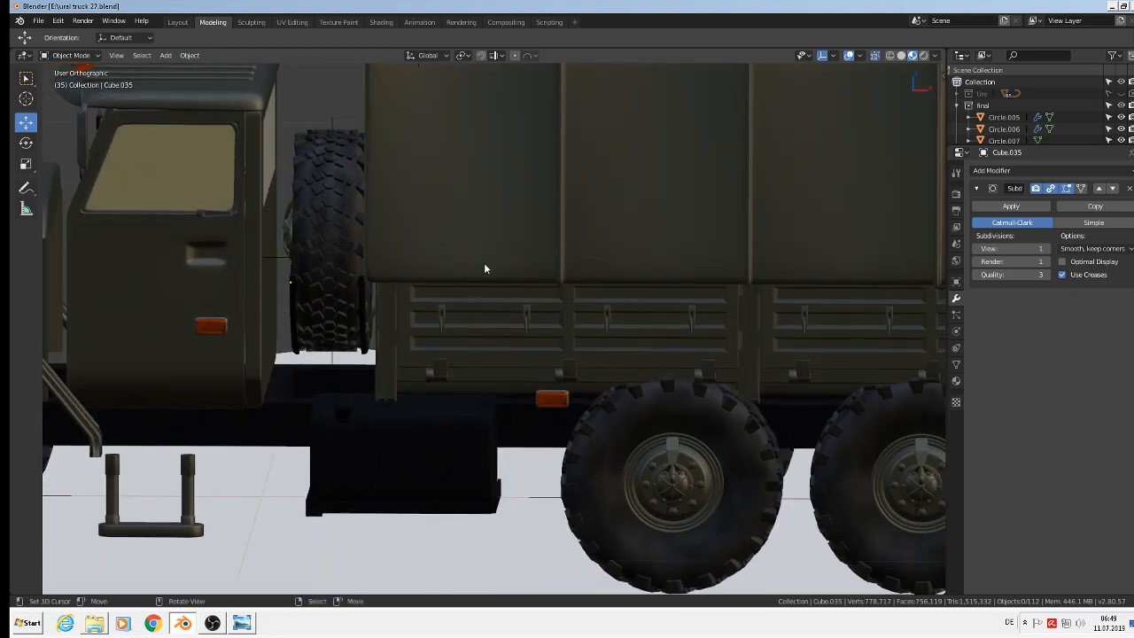
{"action": "key", "text": "KP_1"}
{"action": "scroll", "coordinate": [477, 284], "scroll_direction": "down", "scroll_amount": 8}
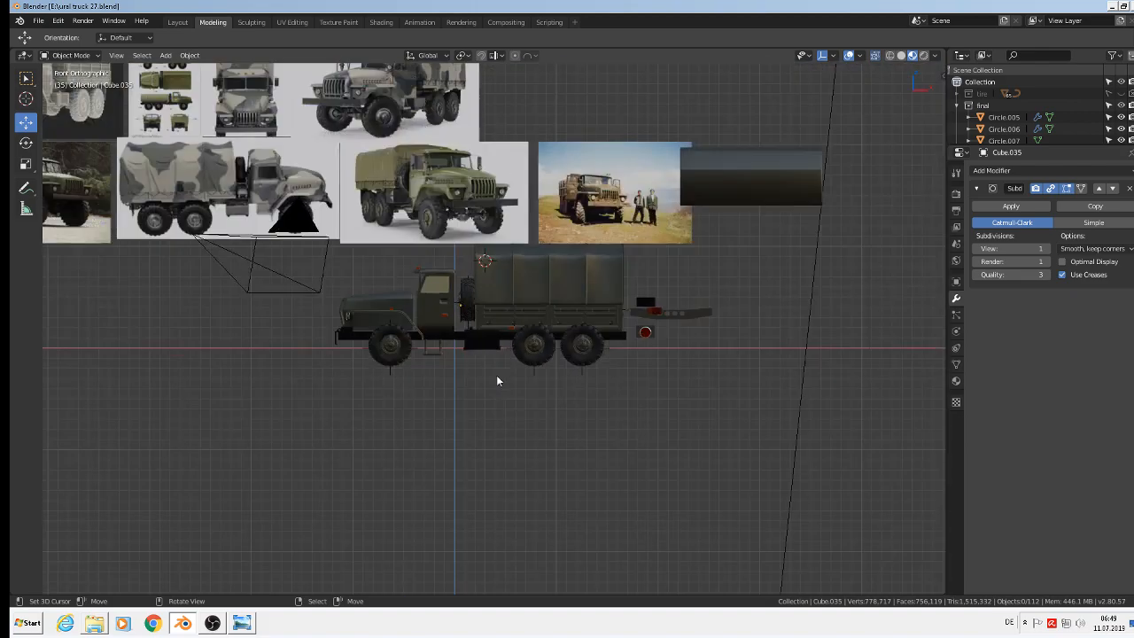
{"action": "scroll", "coordinate": [457, 367], "scroll_direction": "down", "scroll_amount": 2}
{"action": "scroll", "coordinate": [375, 336], "scroll_direction": "up", "scroll_amount": 1}
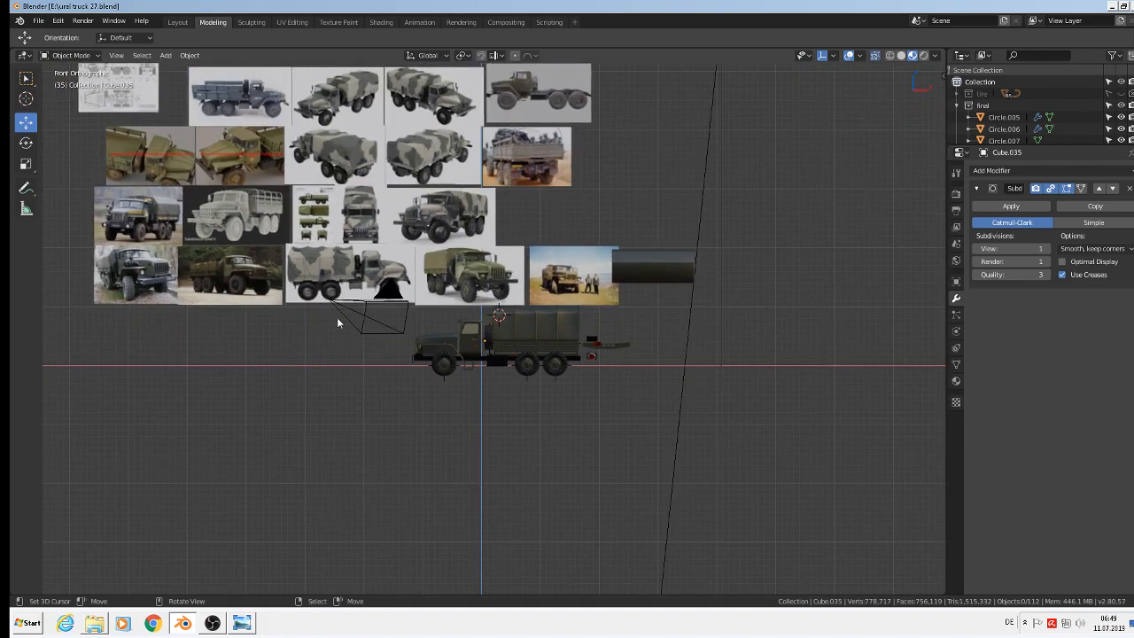
Select the camera and set its X, Y and Z rotation to 0°
{"action": "right_click", "coordinate": [338, 306]}
{"action": "scroll", "coordinate": [340, 314], "scroll_direction": "up", "scroll_amount": 2}
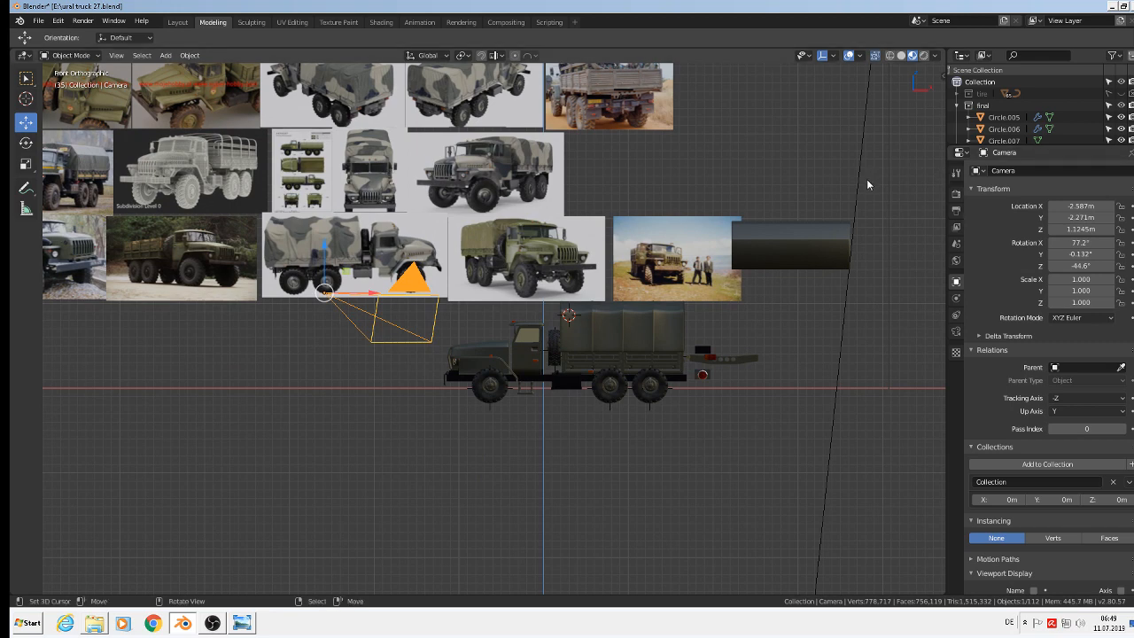
{"action": "key", "text": "n"}
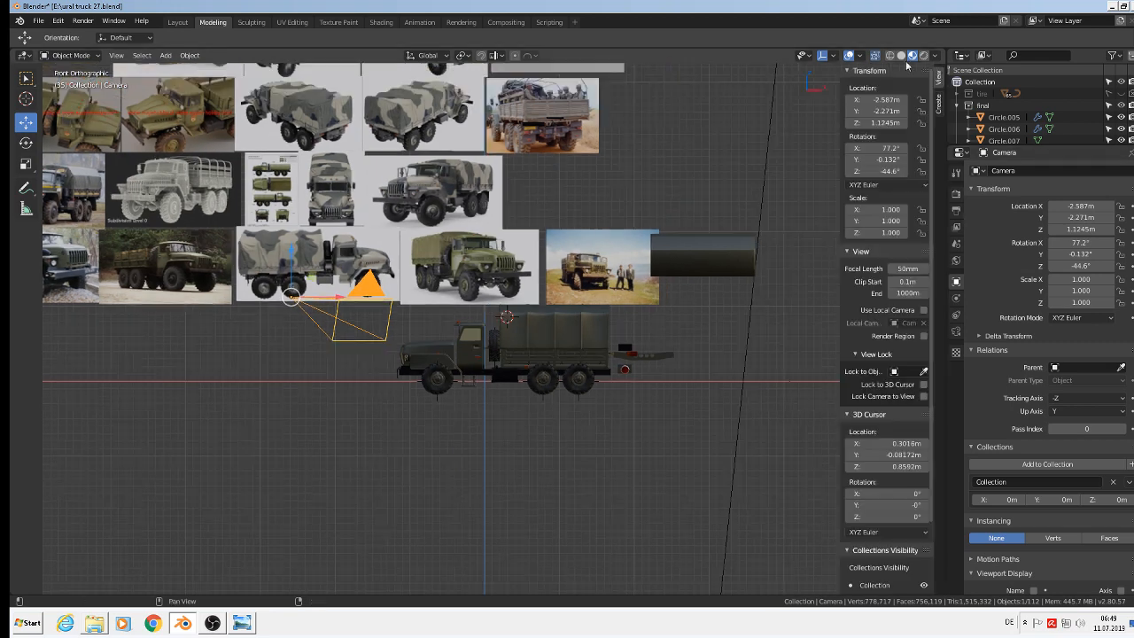
{"action": "left_click", "coordinate": [878, 149]}
{"action": "type", "text": "0"}
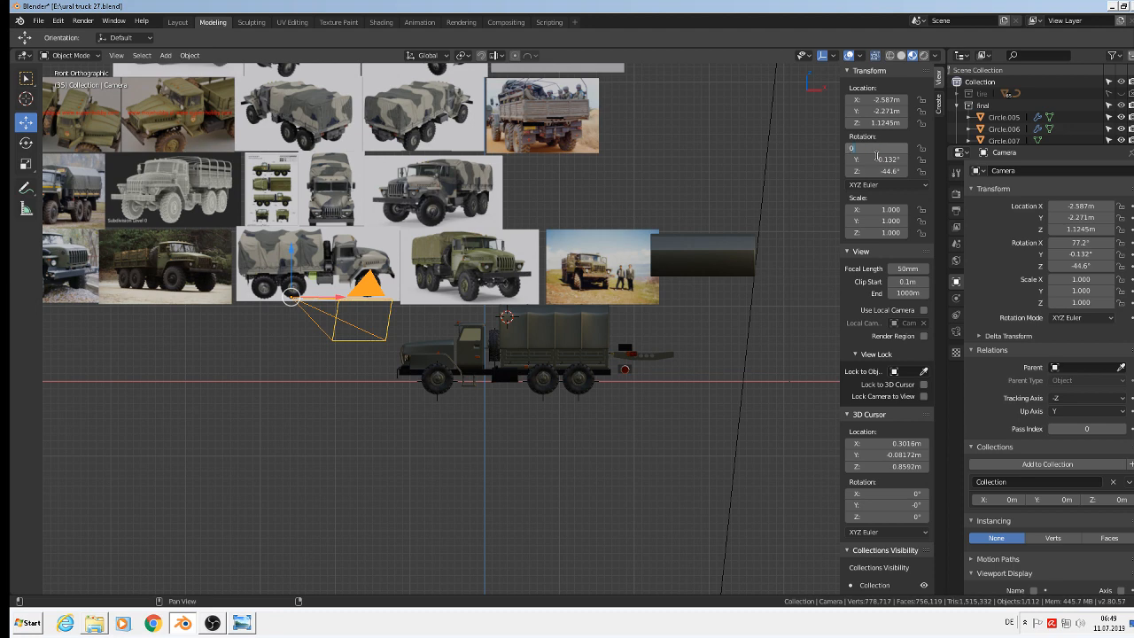
{"action": "key", "text": "Tab"}
{"action": "type", "text": "0"}
{"action": "key", "text": "BackSpace"}
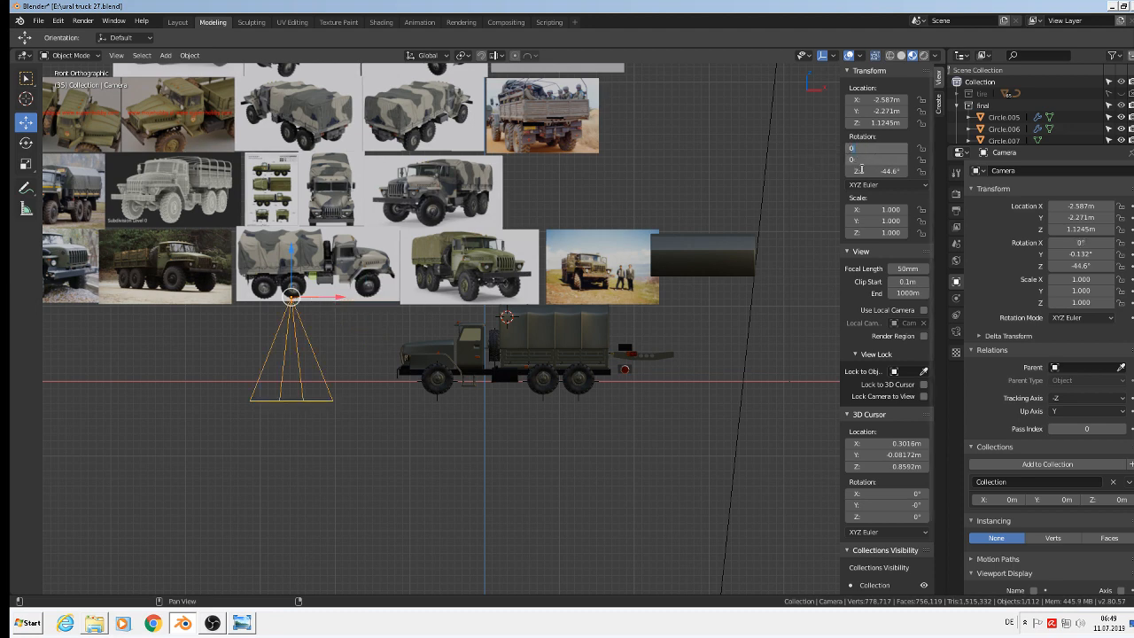
{"action": "key", "text": "Return"}
{"action": "left_click", "coordinate": [854, 173]}
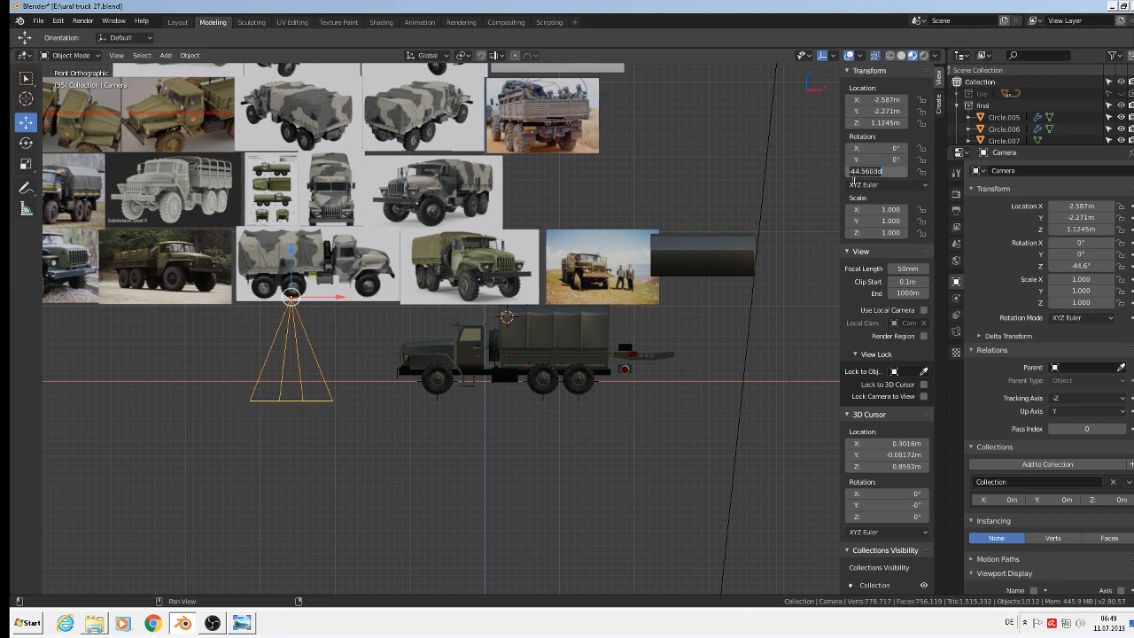
{"action": "type", "text": "0"}
{"action": "key", "text": "Return"}
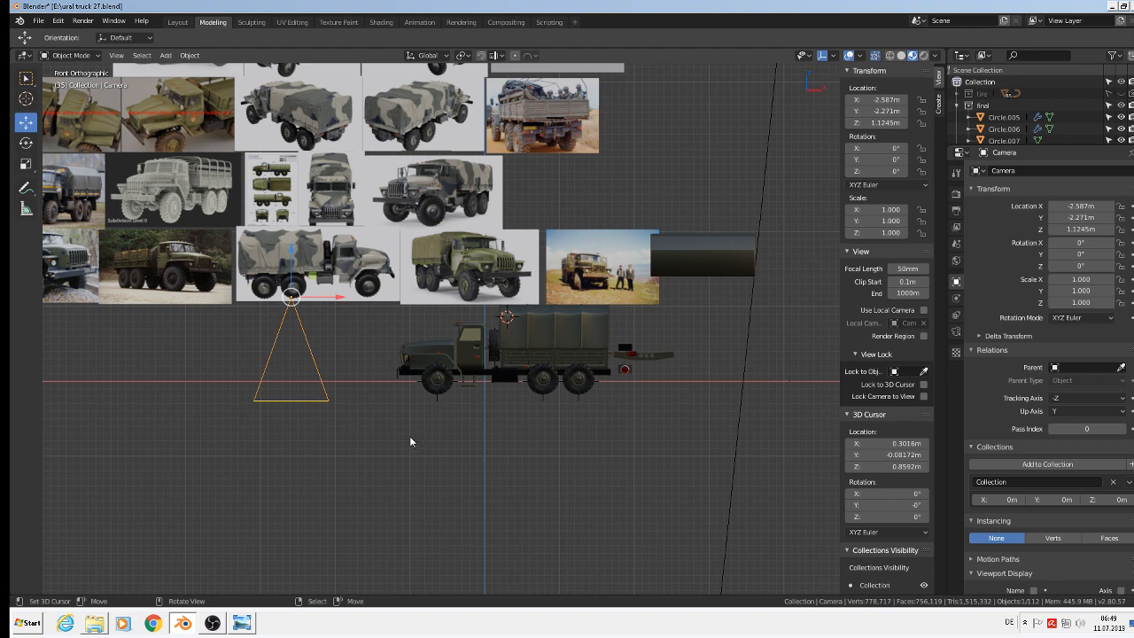
Rotate the camera 90° about the X axis and lower it 1.58 m along Z
{"action": "type", "text": "rx90"}
{"action": "key", "text": "Return"}
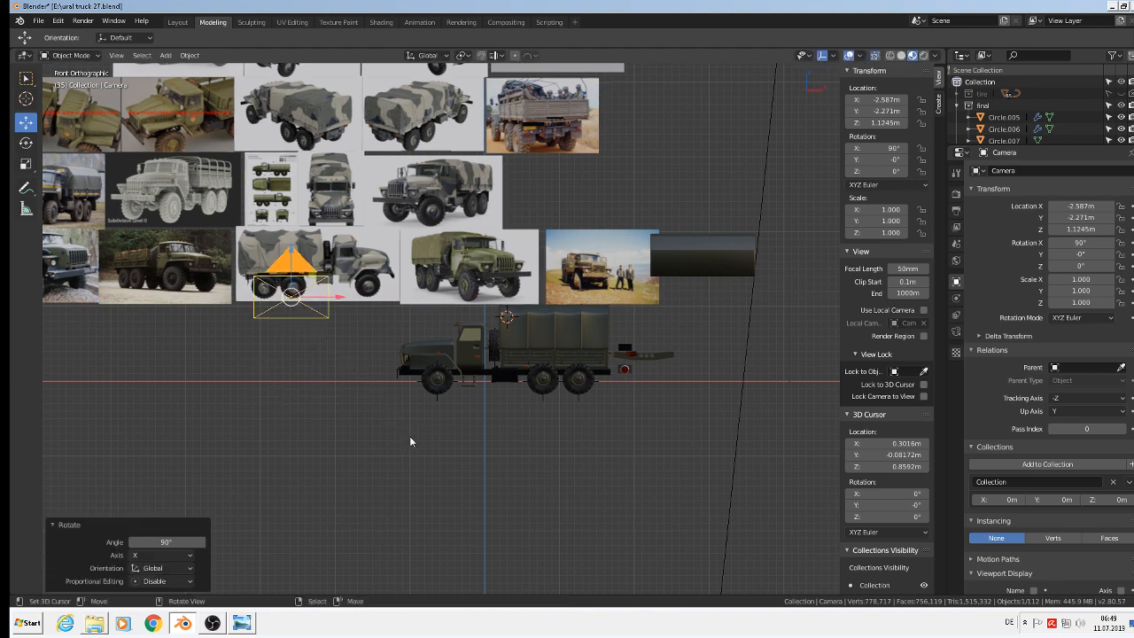
{"action": "key", "text": "g"}
{"action": "key", "text": "z"}
{"action": "left_click", "coordinate": [498, 410]}
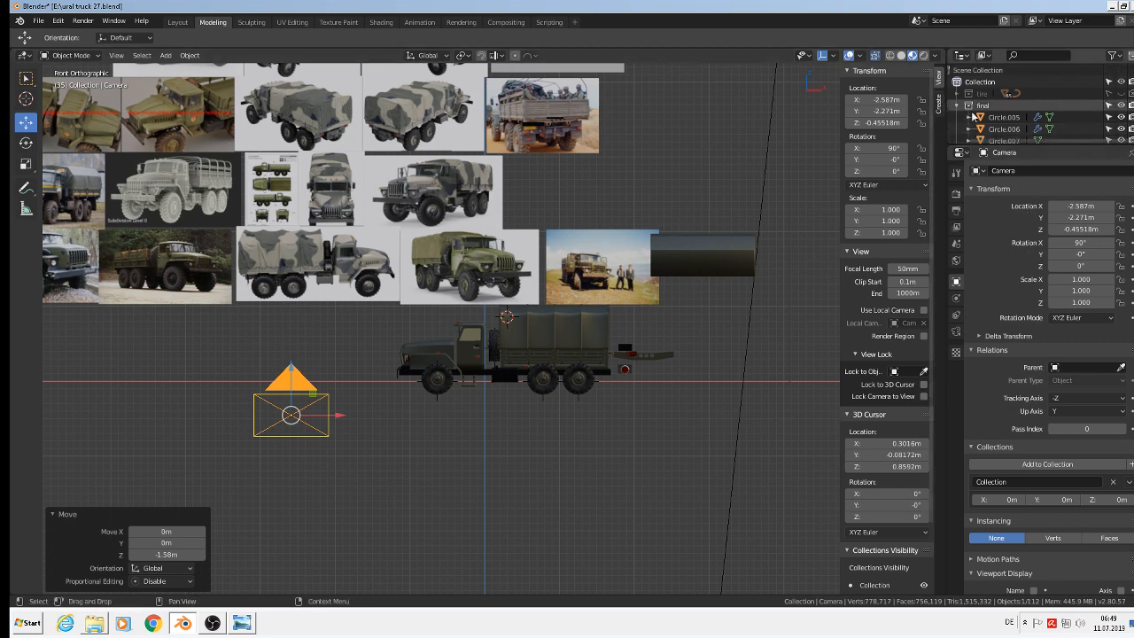
Change the selected camera's lens type to Orthographic
{"action": "left_click", "coordinate": [956, 332]}
{"action": "left_click", "coordinate": [1079, 207]}
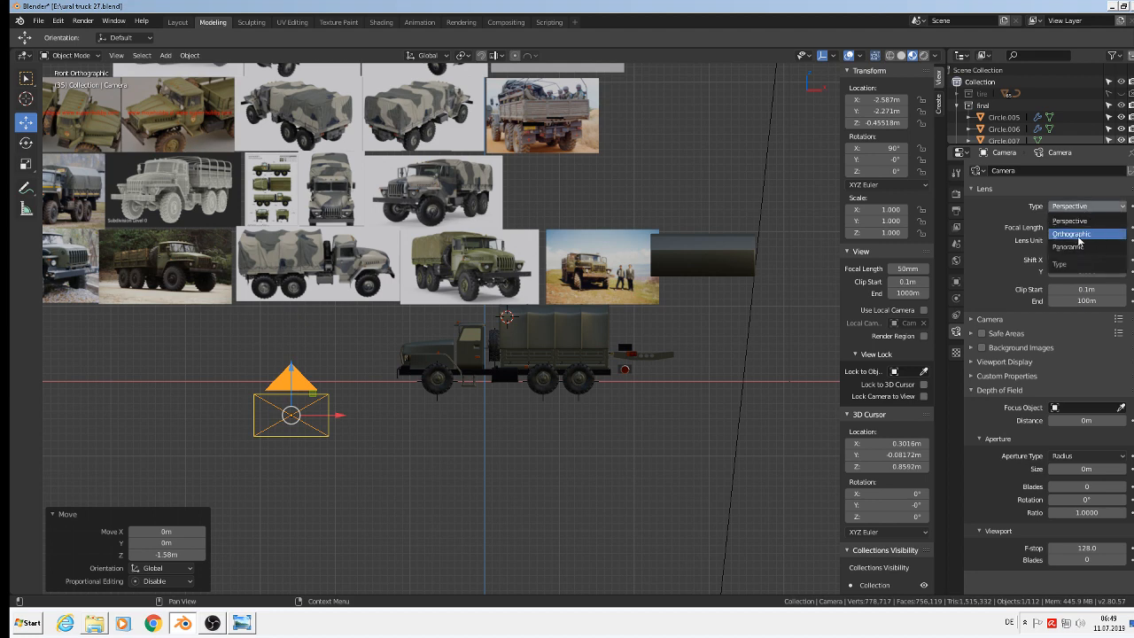
{"action": "left_click", "coordinate": [1080, 236]}
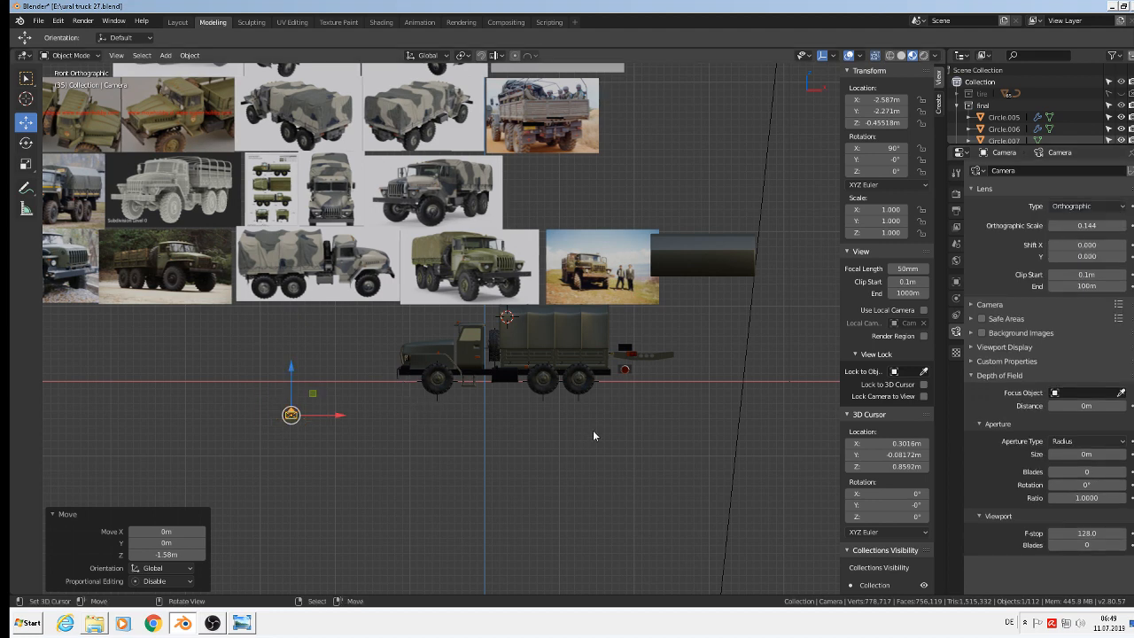
Set the render resolution to 512 px in X and 512 px in Y
{"action": "left_click", "coordinate": [957, 195]}
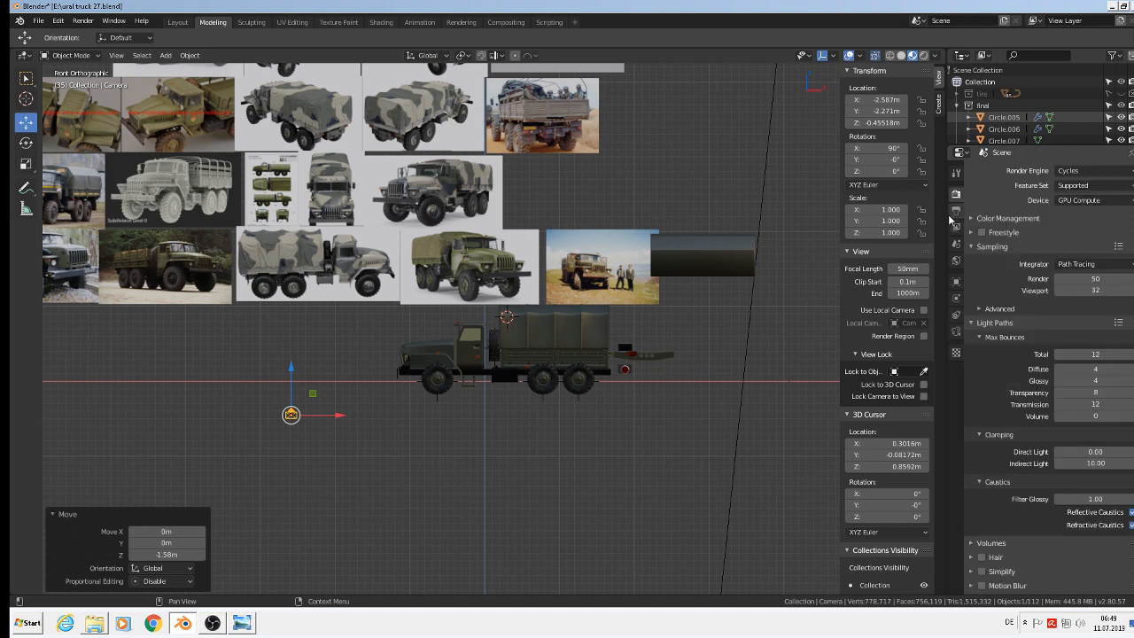
{"action": "left_click", "coordinate": [955, 212]}
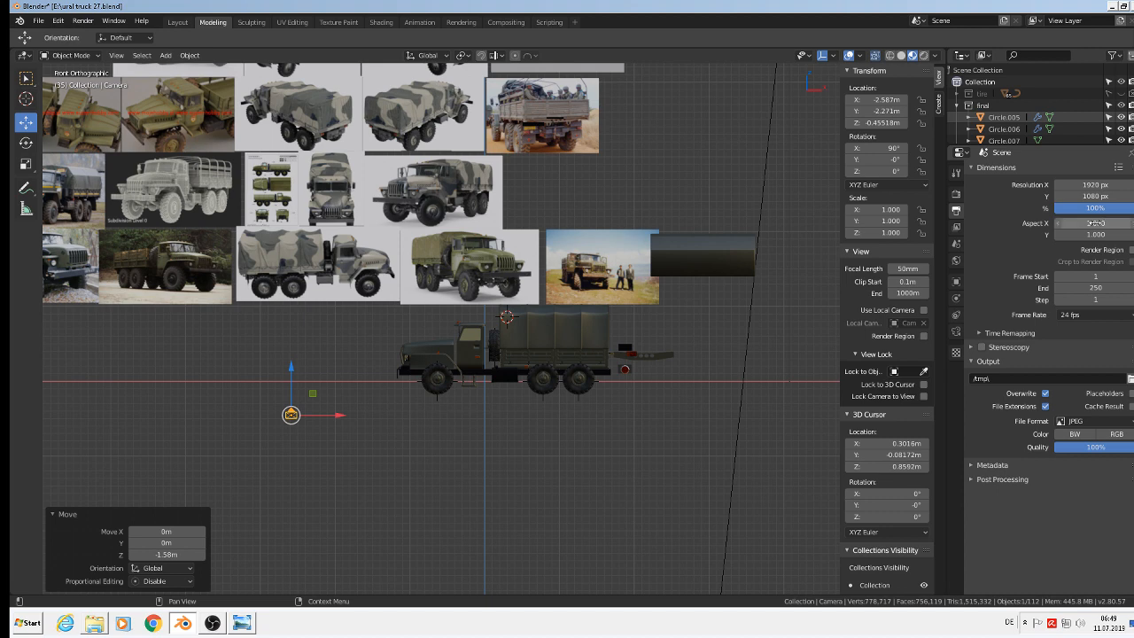
{"action": "left_click", "coordinate": [1095, 196]}
{"action": "left_click", "coordinate": [1088, 184]}
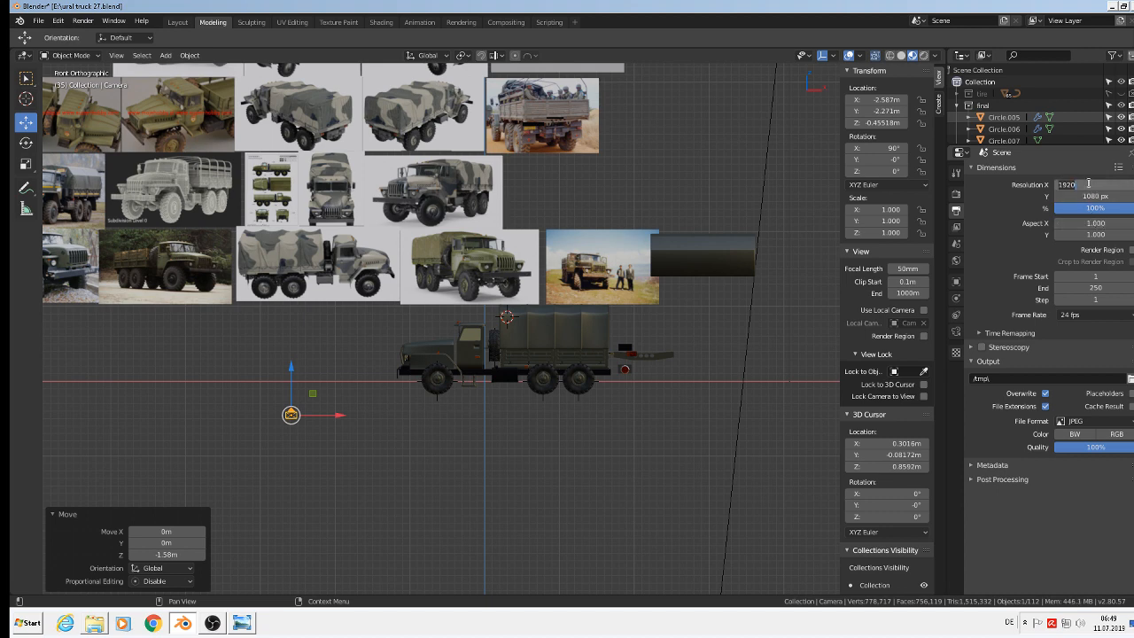
{"action": "type", "text": "512"}
{"action": "key", "text": "Return"}
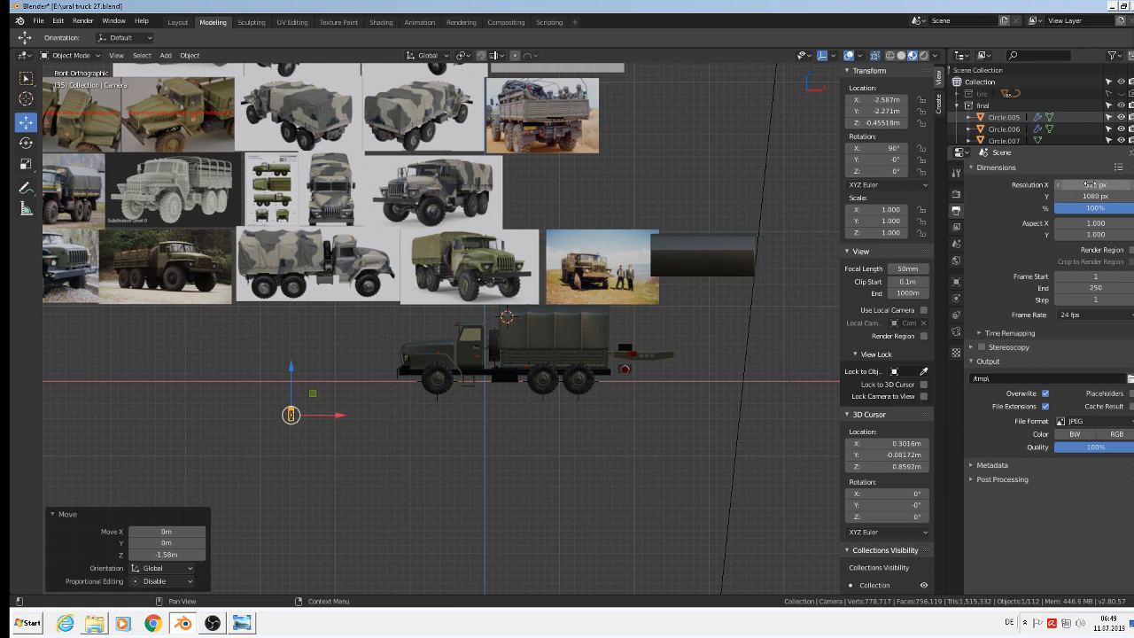
{"action": "left_click", "coordinate": [1088, 196]}
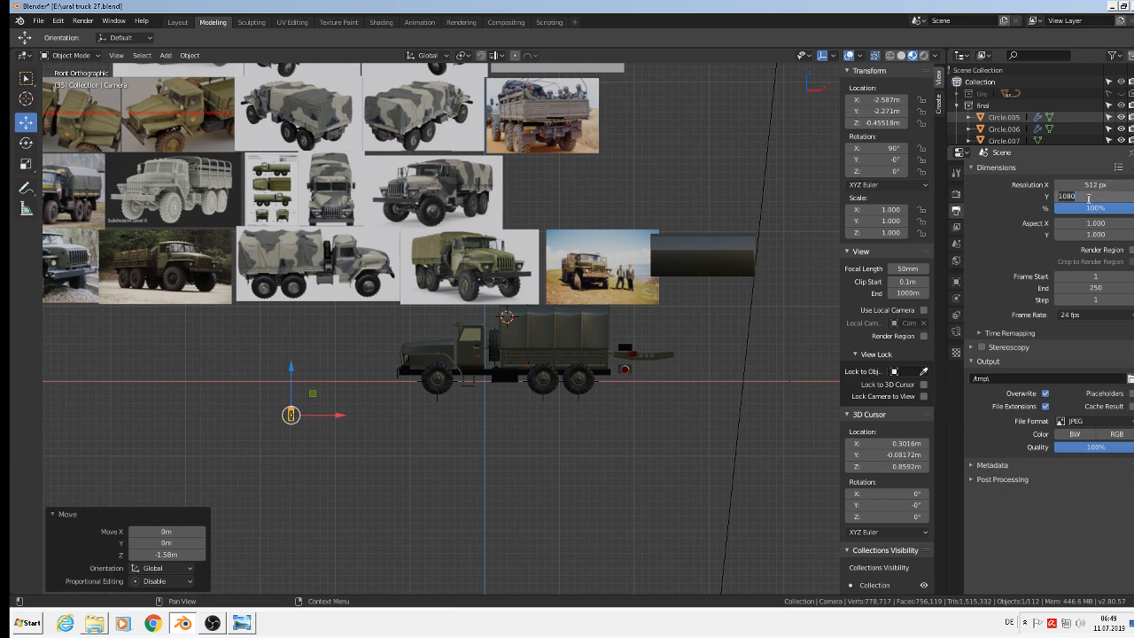
{"action": "type", "text": "512"}
{"action": "key", "text": "Return"}
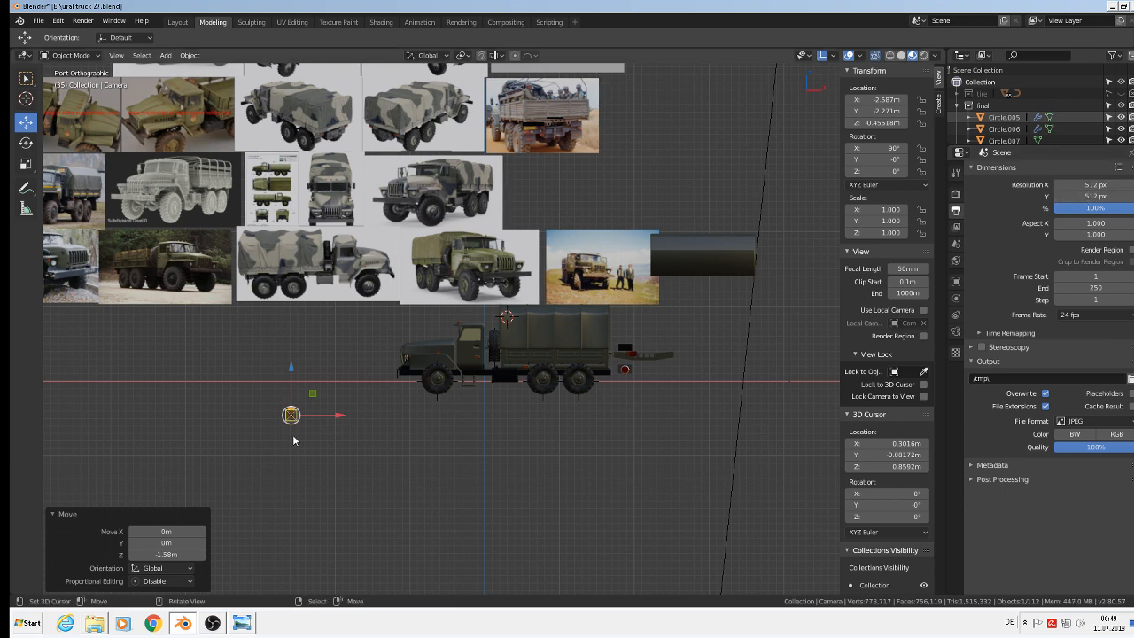
Place the 3D cursor near the camera's centre and add a torus mesh there
{"action": "scroll", "coordinate": [293, 434], "scroll_direction": "up", "scroll_amount": 8}
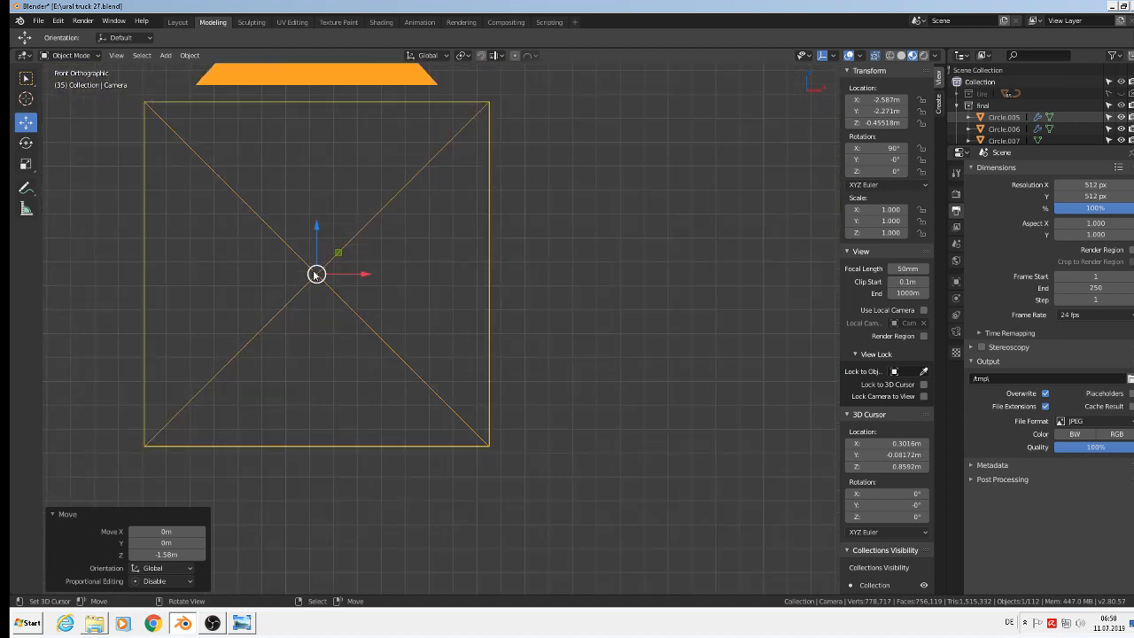
{"action": "left_click", "coordinate": [328, 240]}
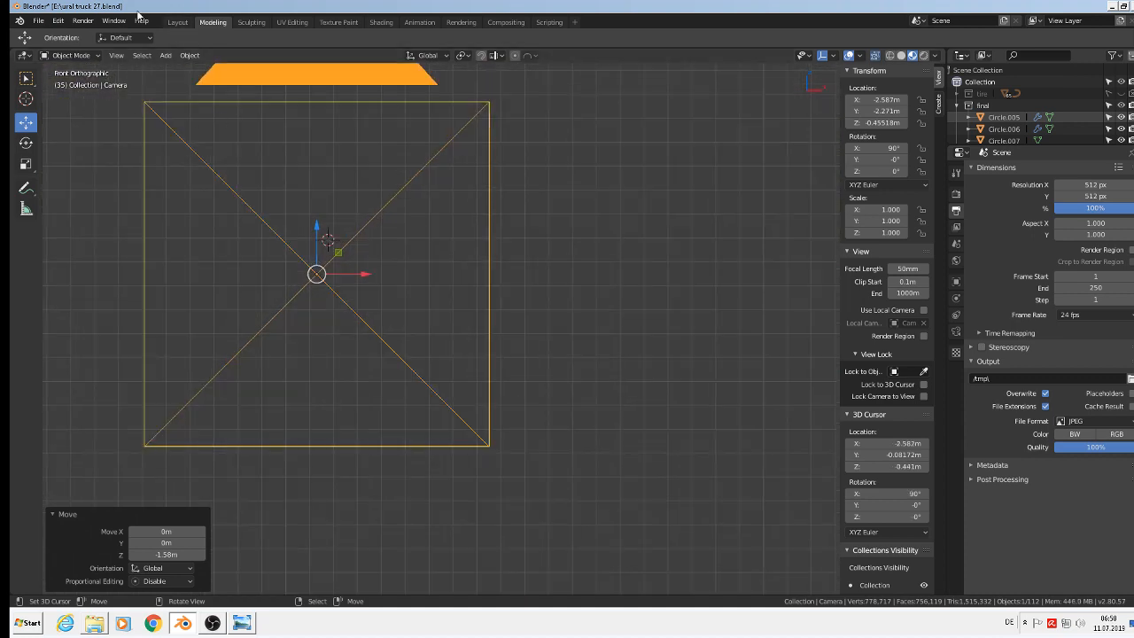
{"action": "left_click", "coordinate": [165, 55]}
{"action": "mouse_move", "coordinate": [176, 68]}
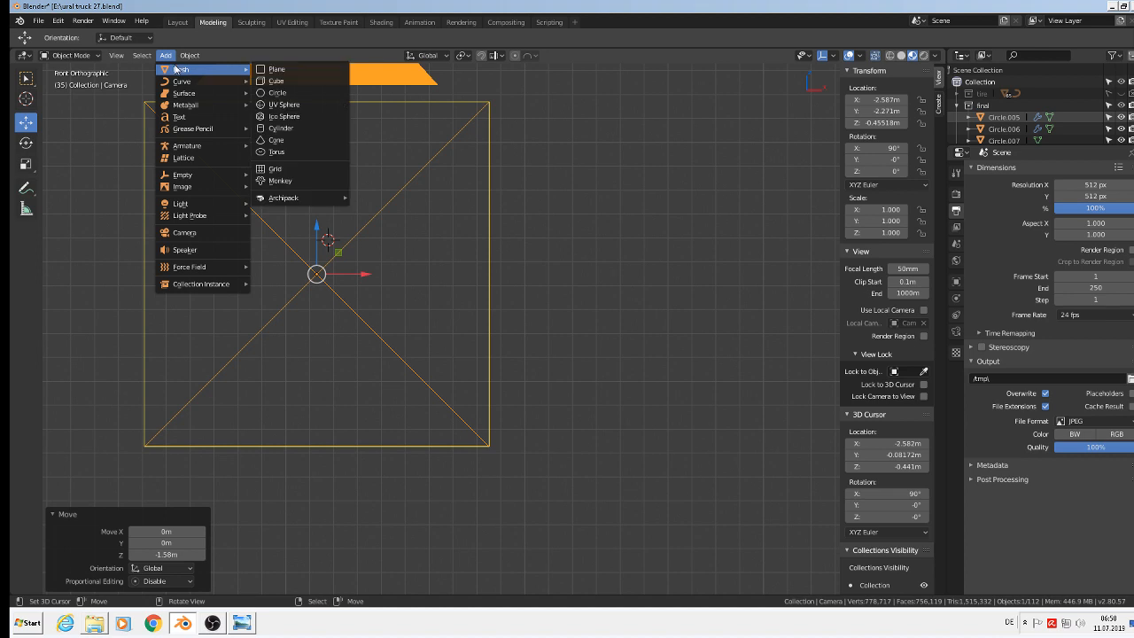
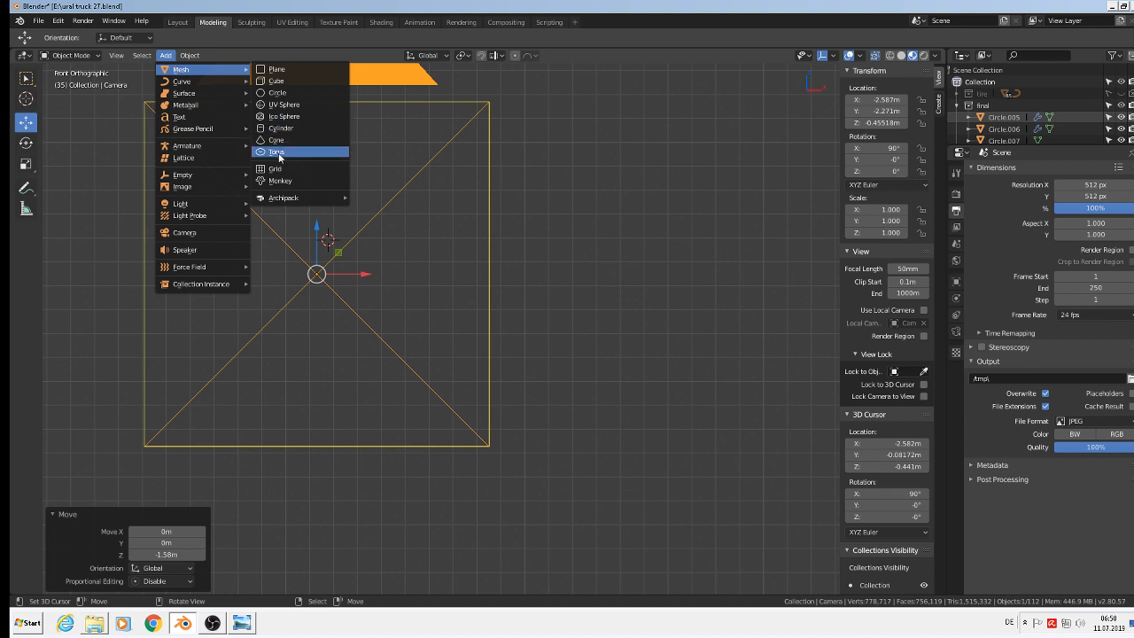
{"action": "left_click", "coordinate": [279, 154]}
{"action": "scroll", "coordinate": [372, 310], "scroll_direction": "down", "scroll_amount": 4}
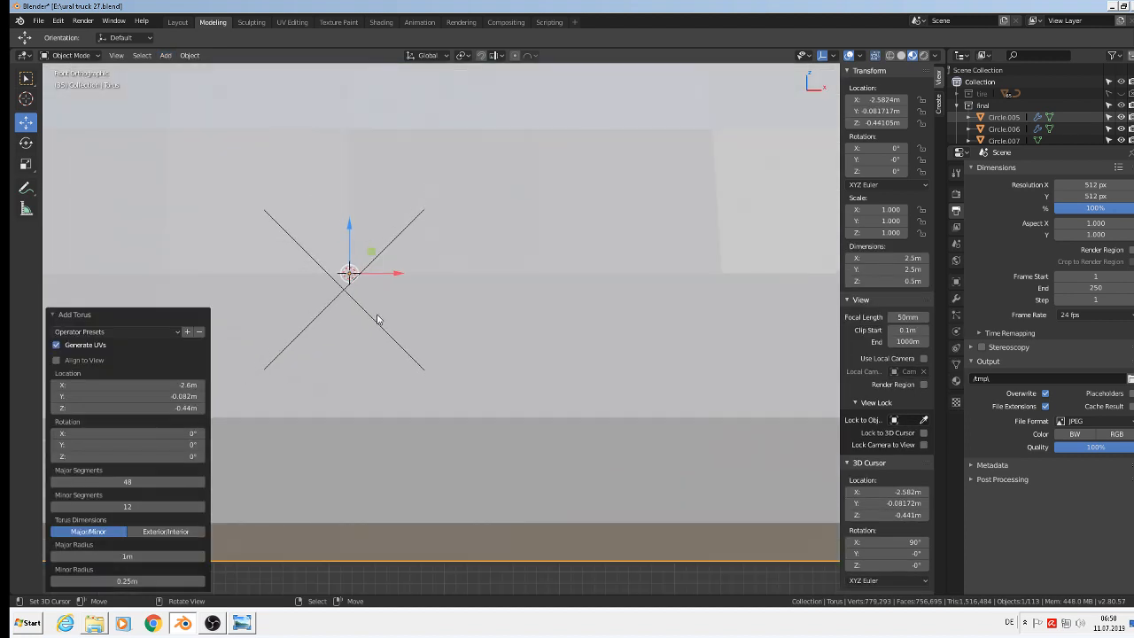
{"action": "scroll", "coordinate": [393, 342], "scroll_direction": "down", "scroll_amount": 2}
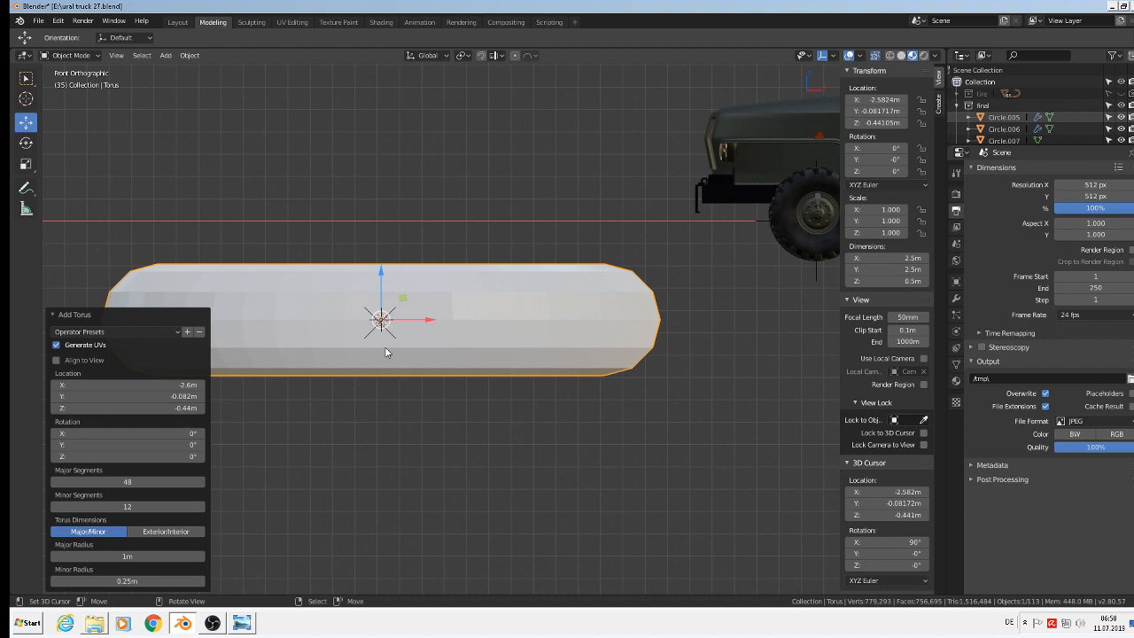
Rotate the torus 90° about the global X axis in Object Mode
{"action": "key", "text": "KP_7"}
{"action": "scroll", "coordinate": [381, 352], "scroll_direction": "down", "scroll_amount": 1}
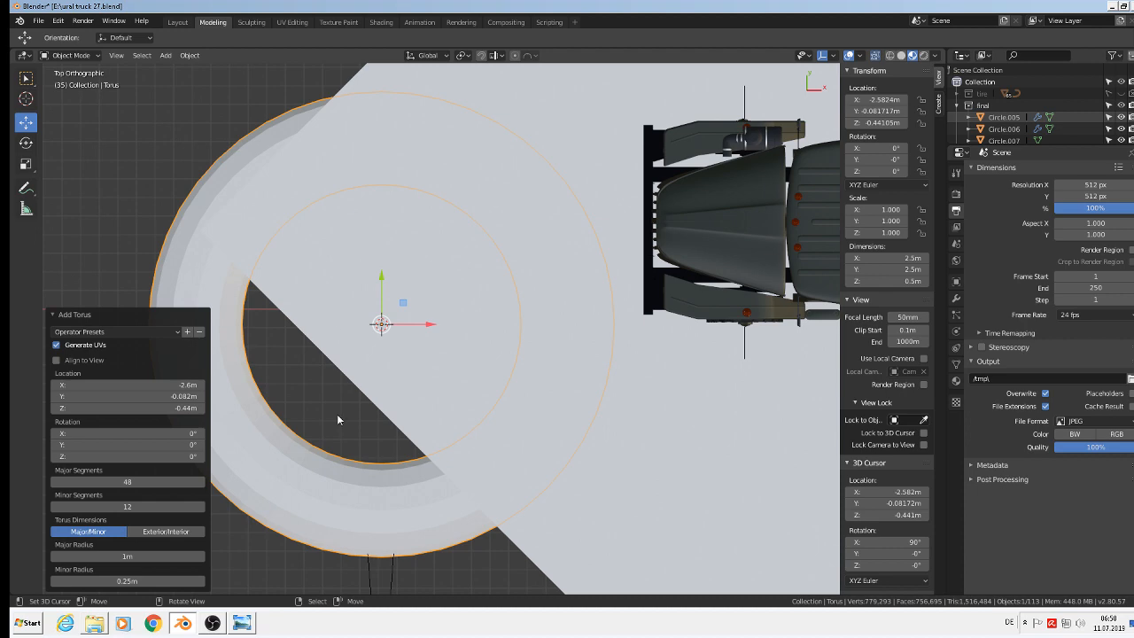
{"action": "key", "text": "Tab"}
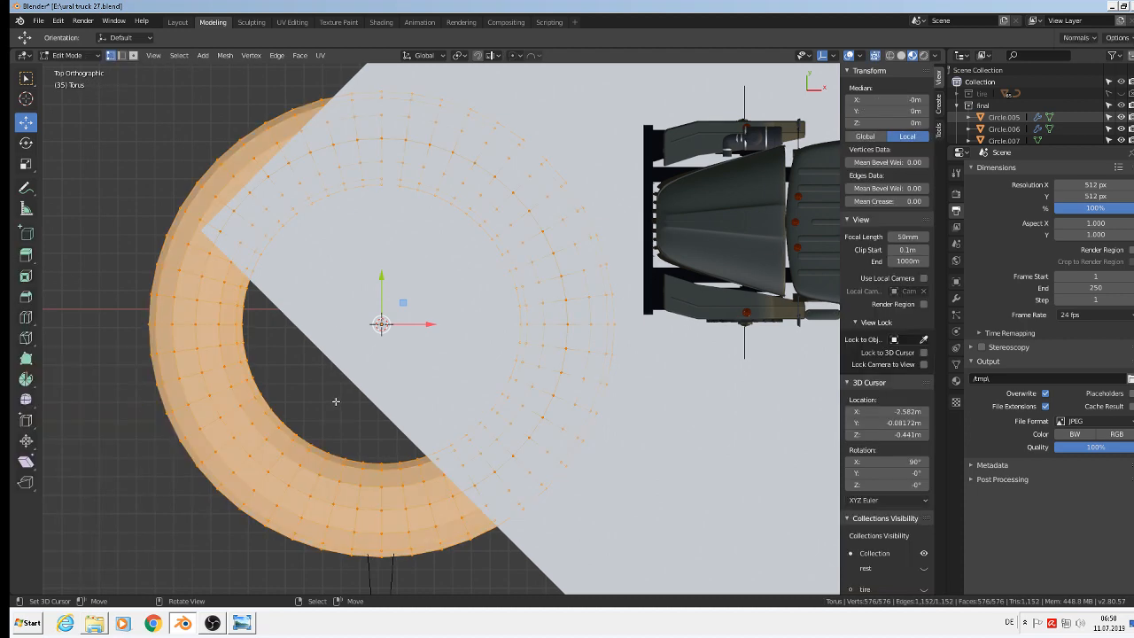
{"action": "key", "text": "alt+a"}
{"action": "key", "text": "Tab"}
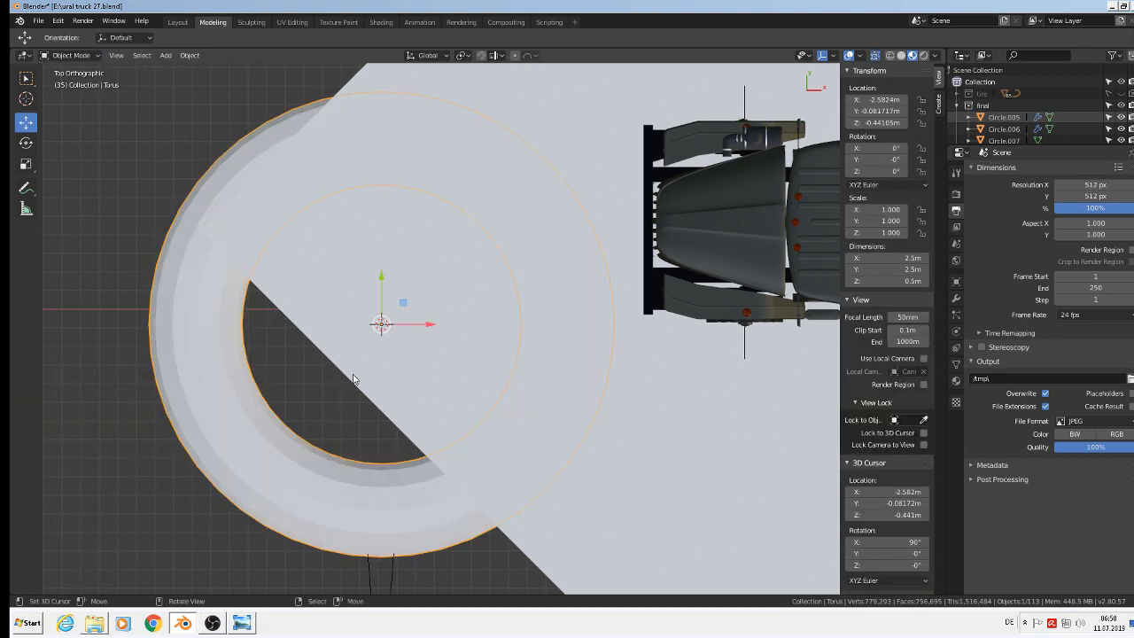
{"action": "type", "text": "rx90"}
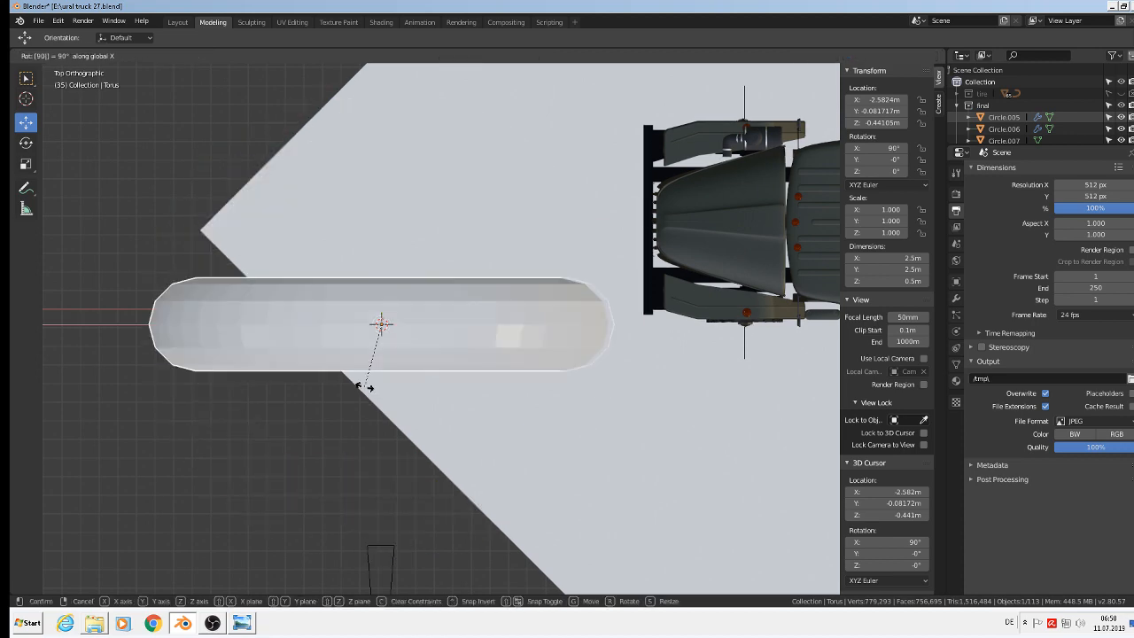
{"action": "key", "text": "Return"}
Check the torus through the camera, then select the camera and raise its orthographic scale to about 1.744
{"action": "key", "text": "KP_0"}
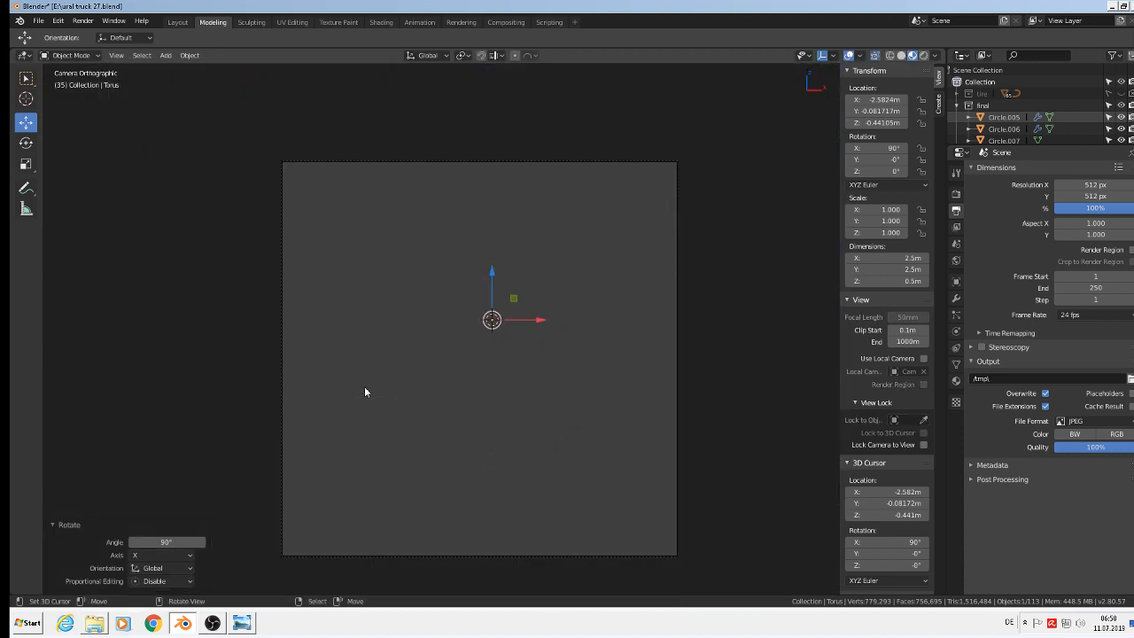
{"action": "scroll", "coordinate": [417, 403], "scroll_direction": "down", "scroll_amount": 3}
{"action": "key", "text": "Right"}
{"action": "key", "text": "KP_7"}
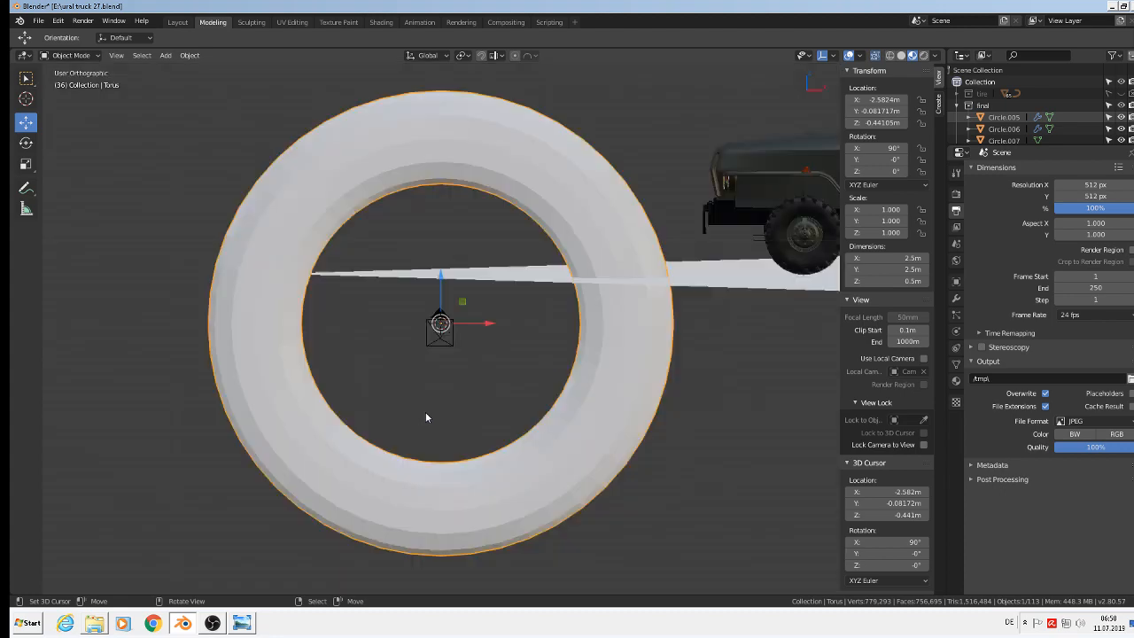
{"action": "middle_click_drag", "start_coordinate": [439, 425], "coordinate": [263, 280]}
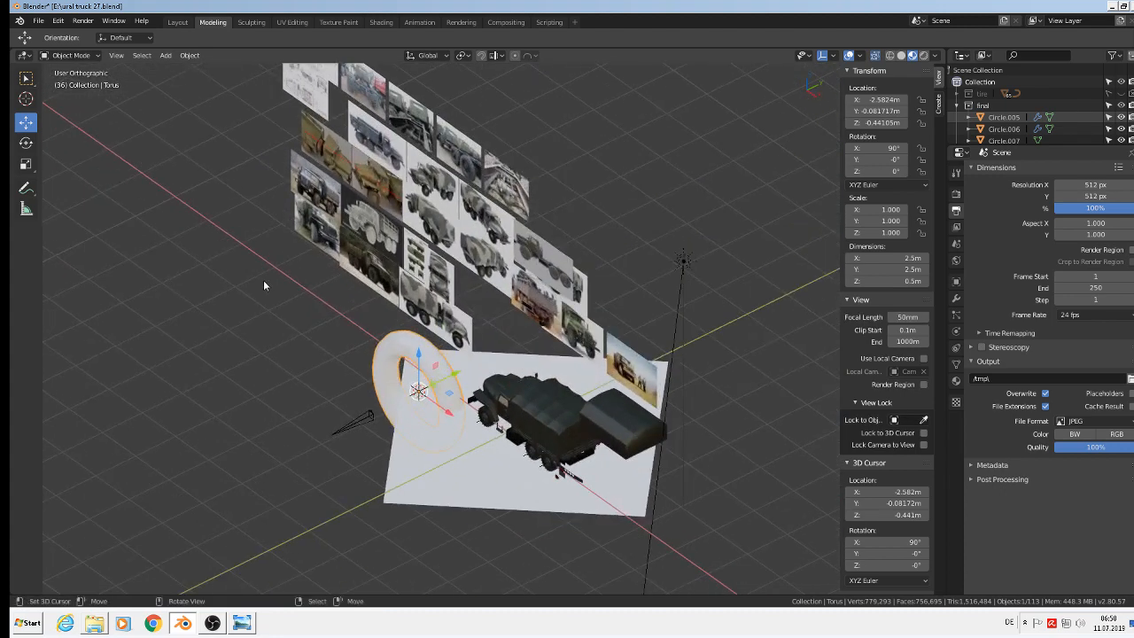
{"action": "scroll", "coordinate": [342, 431], "scroll_direction": "up", "scroll_amount": 2}
{"action": "left_click", "coordinate": [389, 430]}
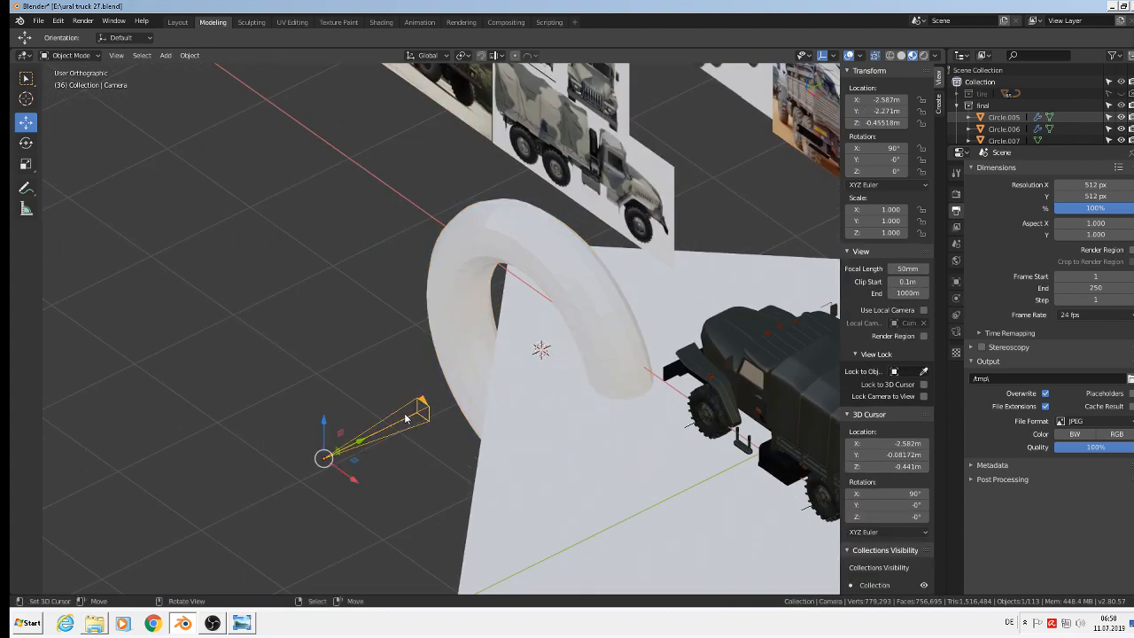
{"action": "left_click", "coordinate": [956, 331]}
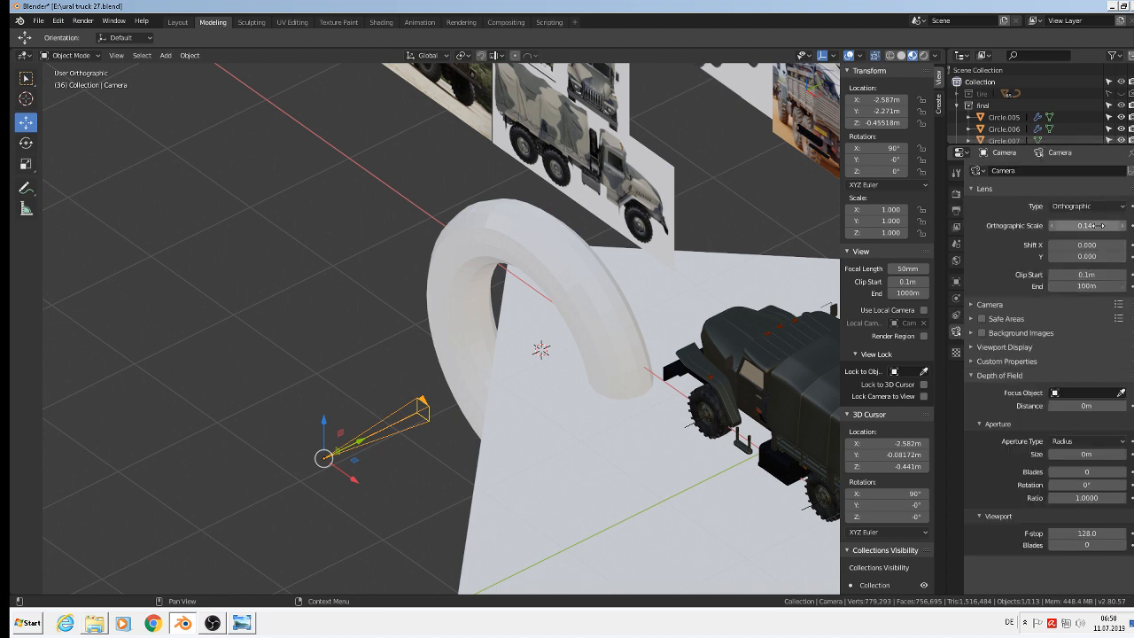
{"action": "left_click_drag", "start_coordinate": [1087, 226], "coordinate": [1107, 226]}
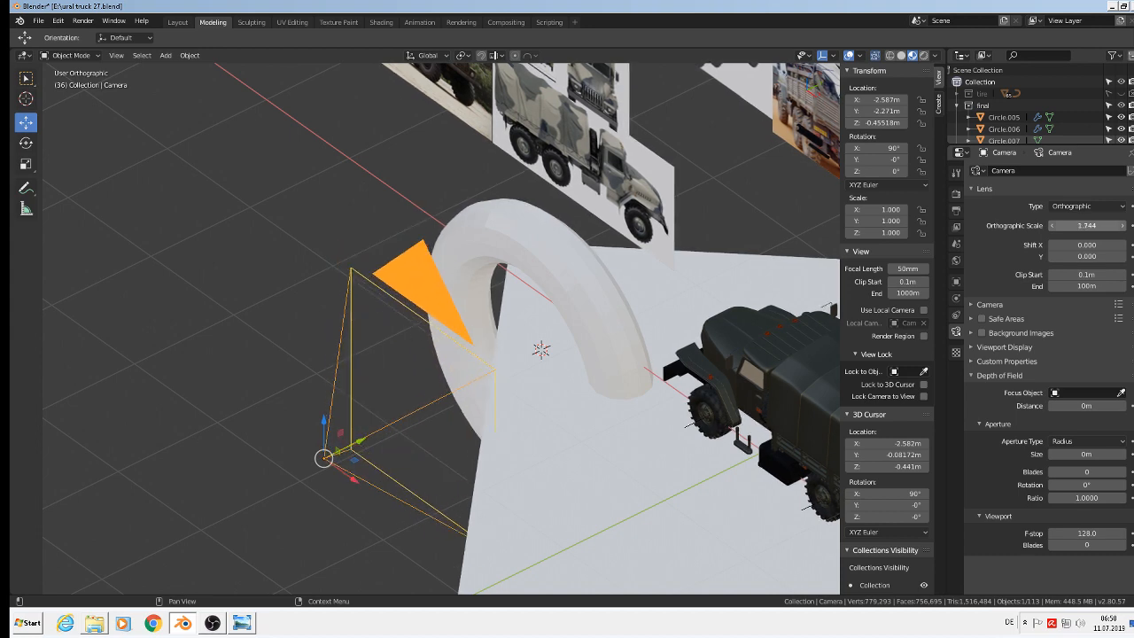
Scale the torus down to about 0.63 in camera view so that it nearly fills the square frame
{"action": "key", "text": "KP_0"}
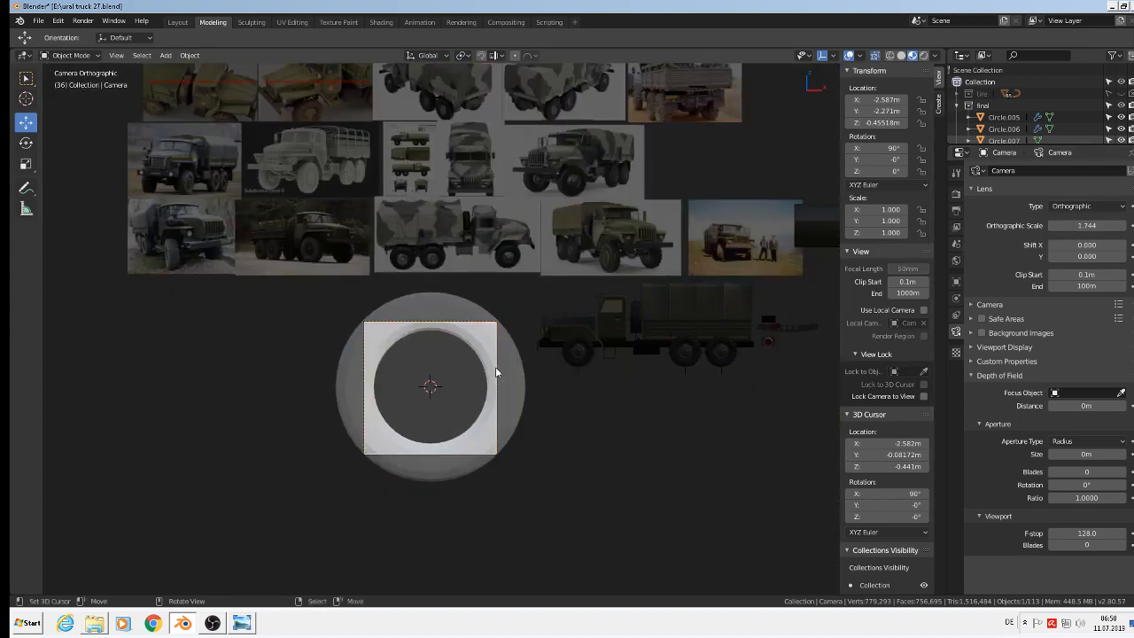
{"action": "left_click", "coordinate": [496, 372]}
{"action": "key", "text": "s"}
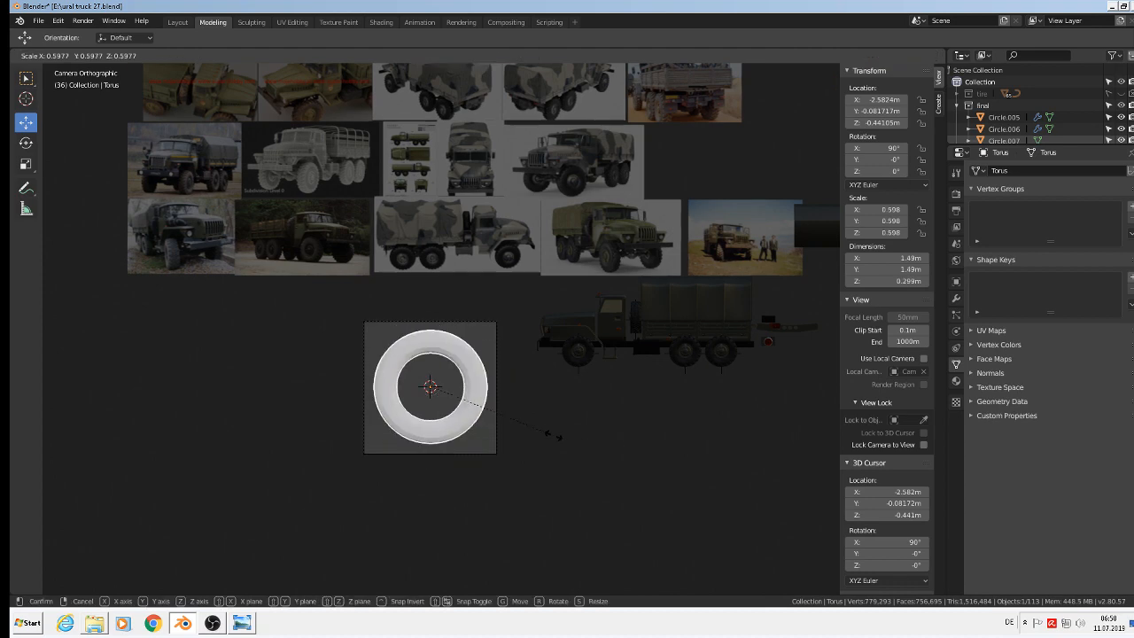
{"action": "left_click", "coordinate": [552, 434]}
{"action": "left_click", "coordinate": [956, 209]}
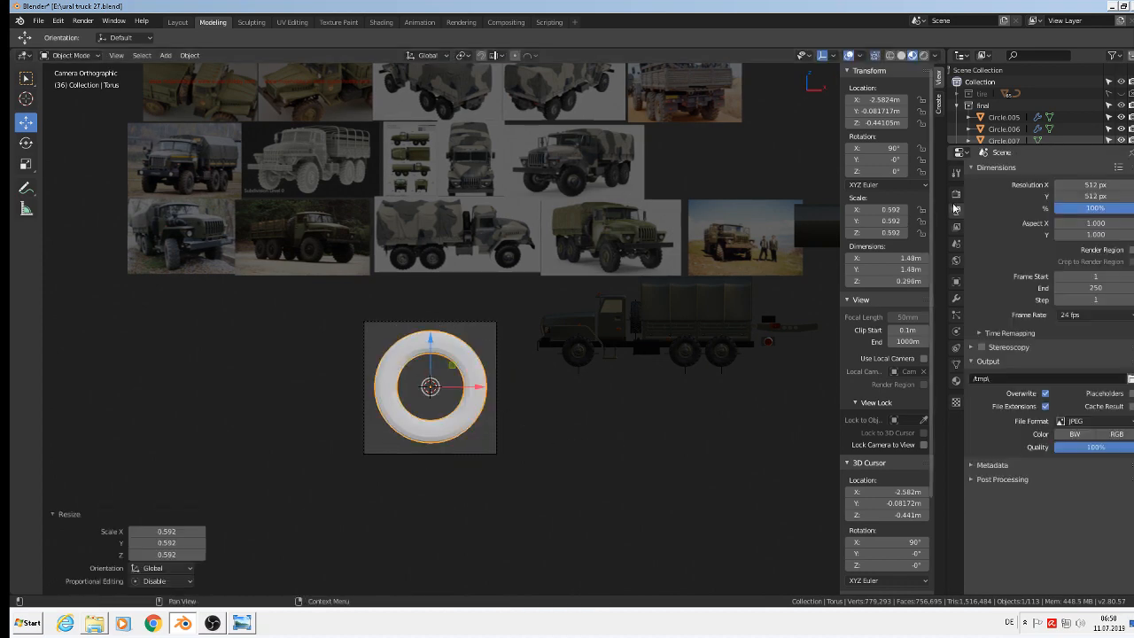
{"action": "scroll", "coordinate": [562, 400], "scroll_direction": "up", "scroll_amount": 5}
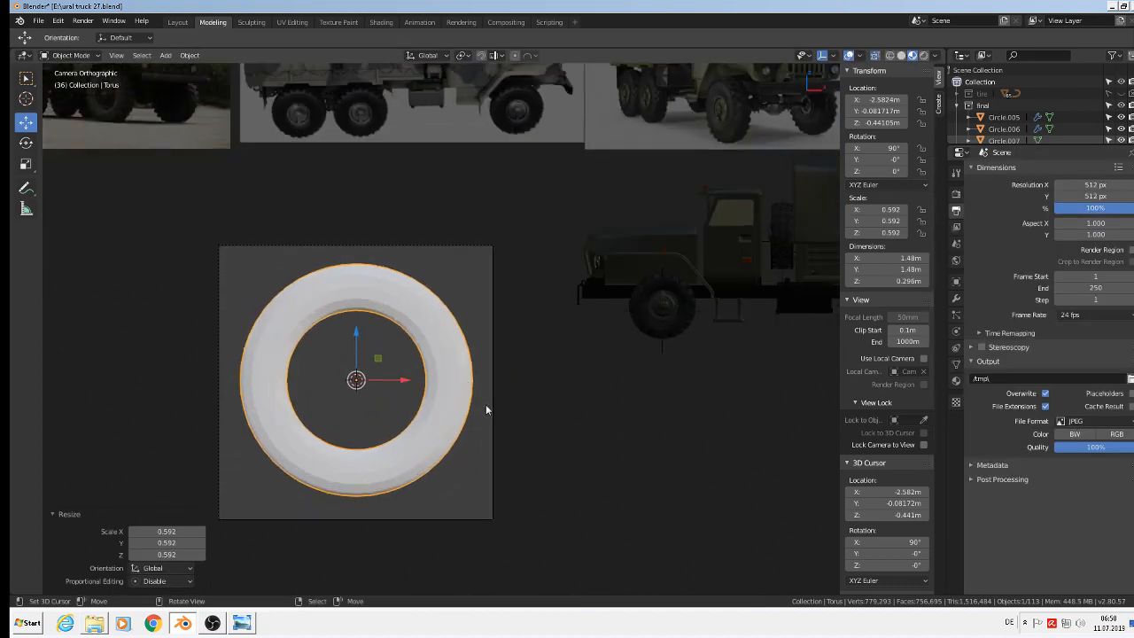
{"action": "key", "text": "s"}
{"action": "left_click", "coordinate": [497, 406]}
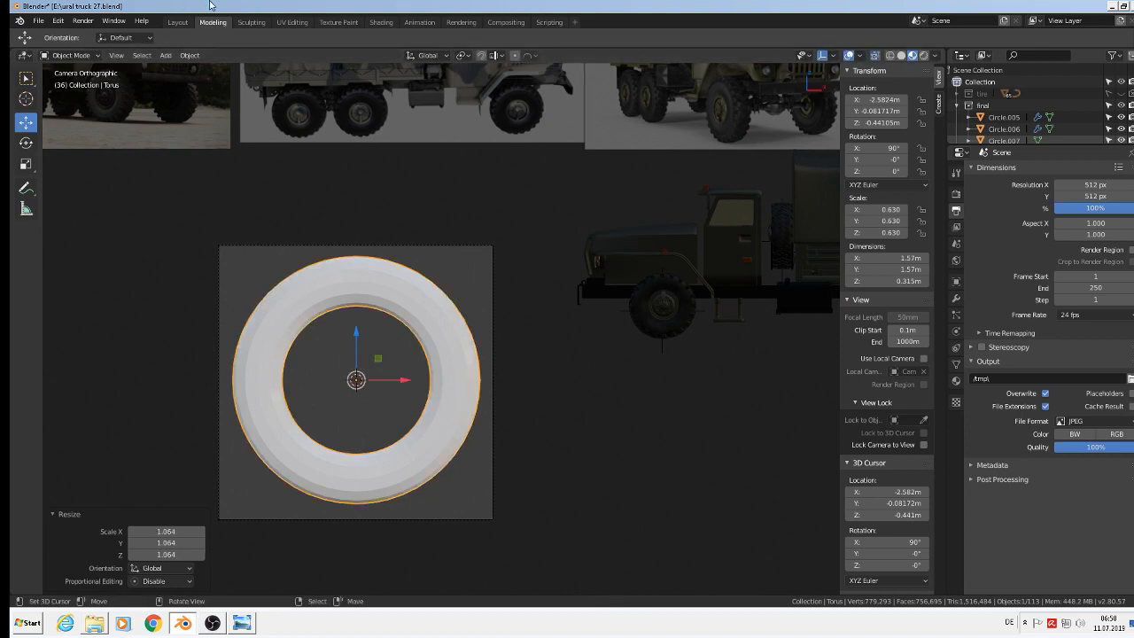
Apply smooth shading to the torus
{"action": "left_click", "coordinate": [189, 55]}
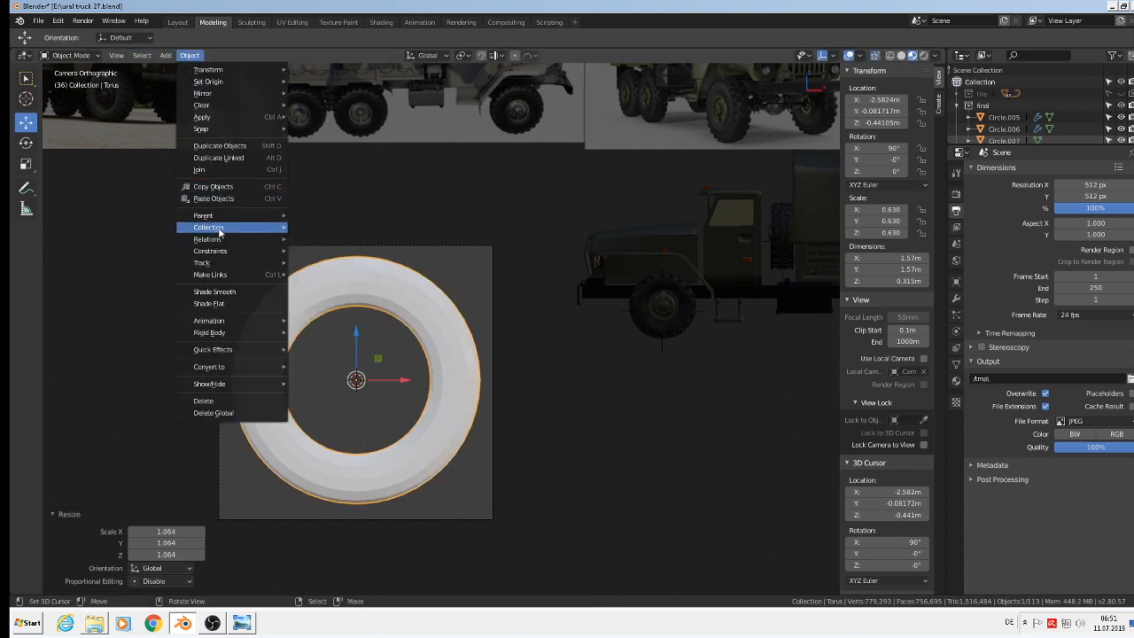
{"action": "left_click", "coordinate": [214, 291]}
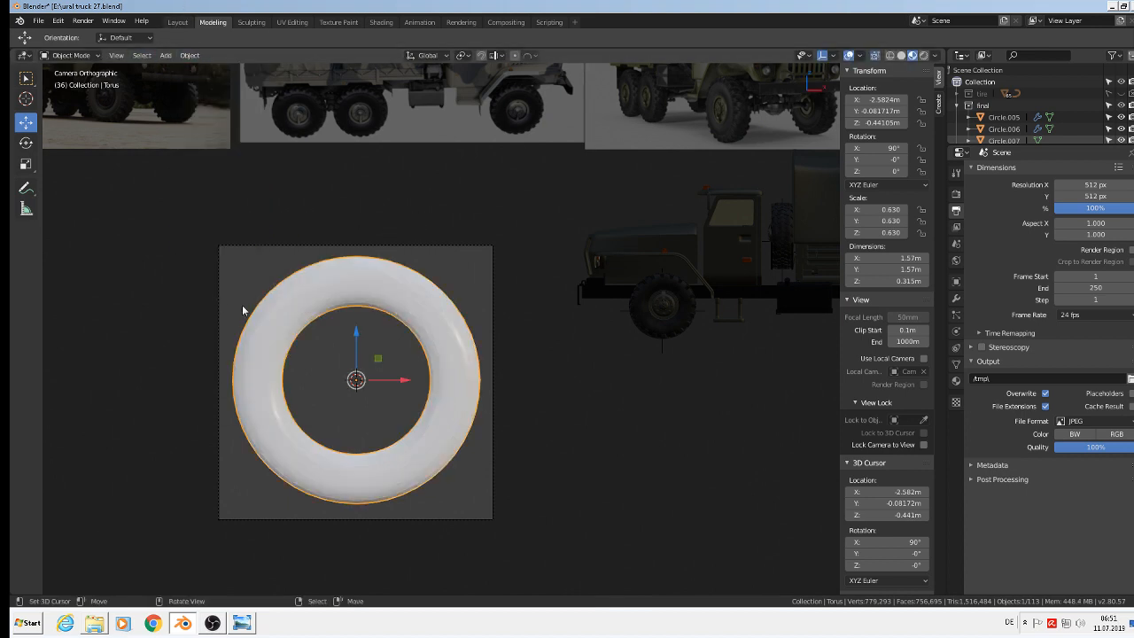
{"action": "scroll", "coordinate": [375, 361], "scroll_direction": "up", "scroll_amount": 2}
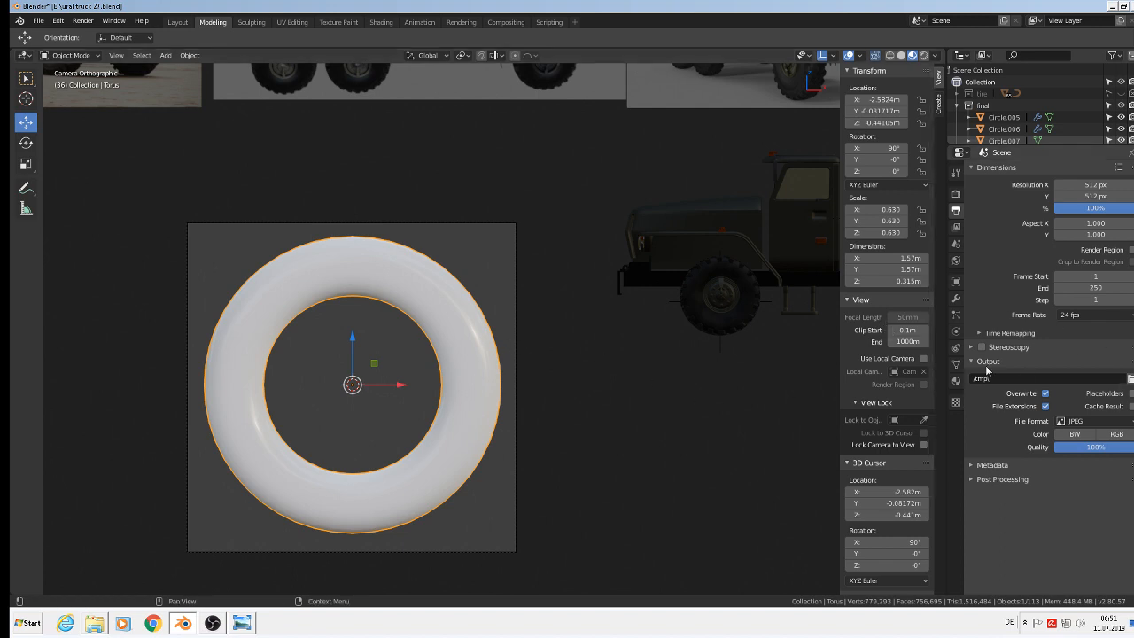
Set the render output file format to PNG and open the world settings
{"action": "left_click", "coordinate": [1074, 422]}
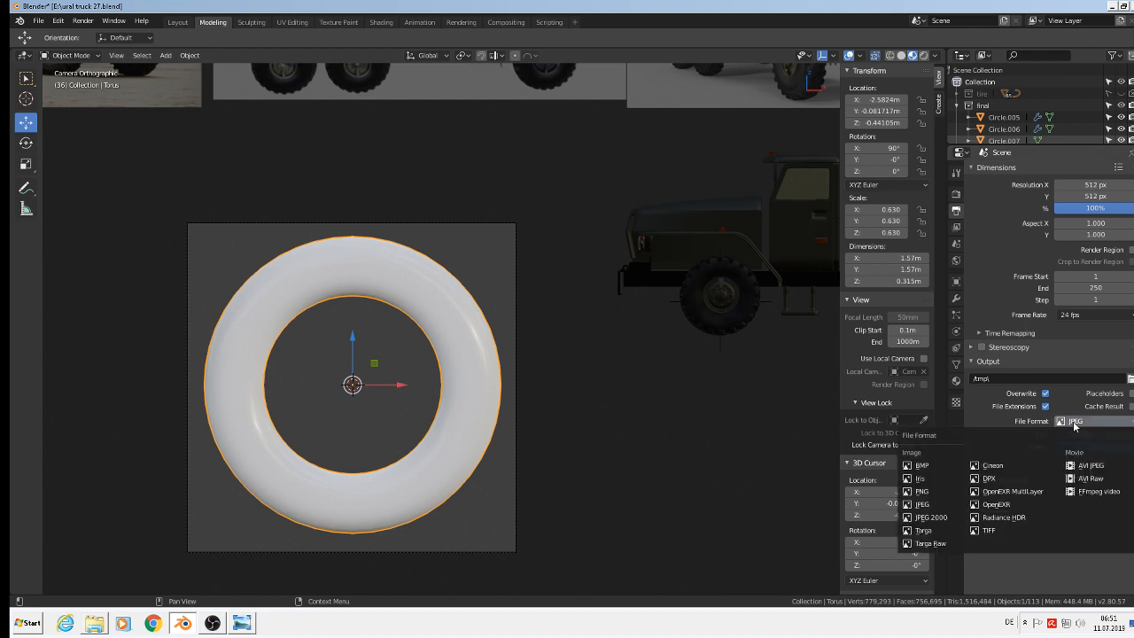
{"action": "left_click", "coordinate": [923, 492]}
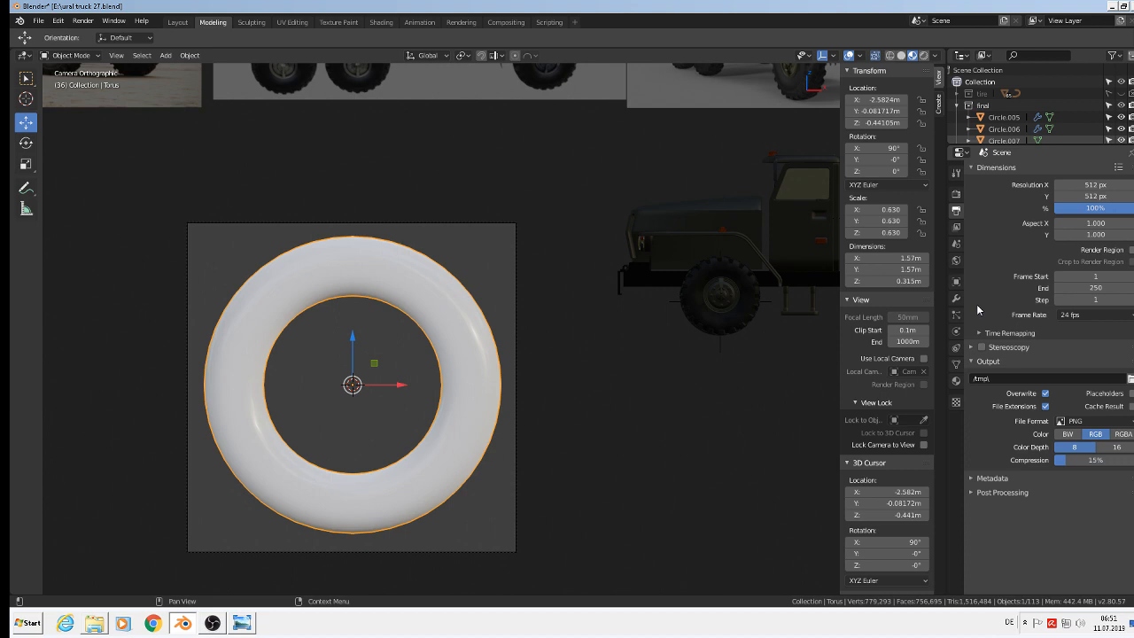
{"action": "left_click", "coordinate": [956, 260]}
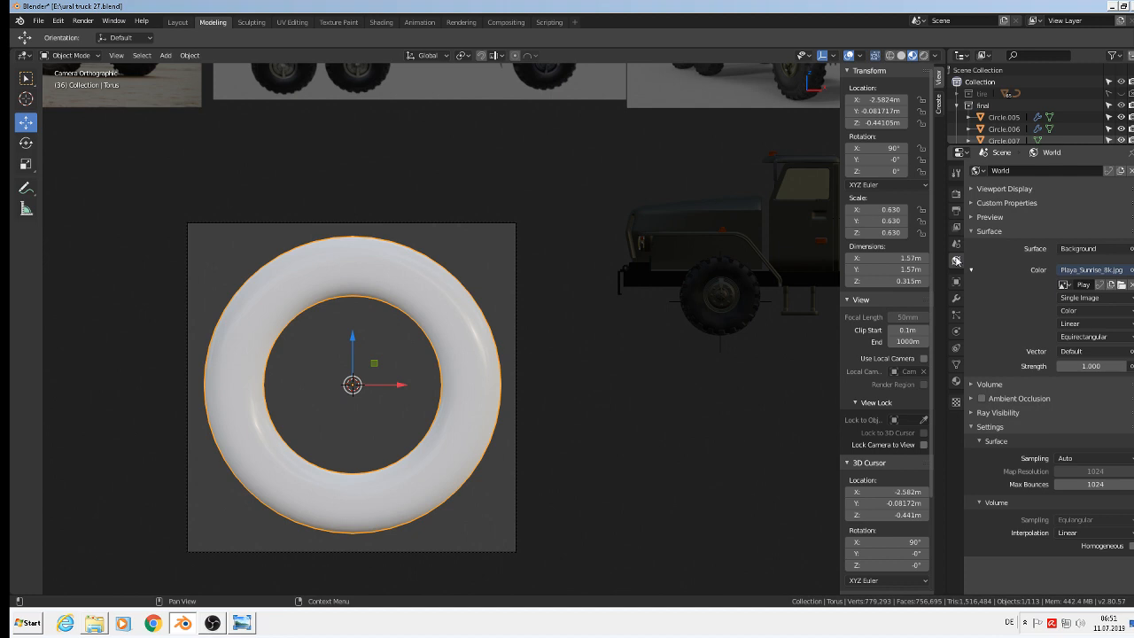
Set the PNG output color mode to RGBA
{"action": "left_click", "coordinate": [956, 245]}
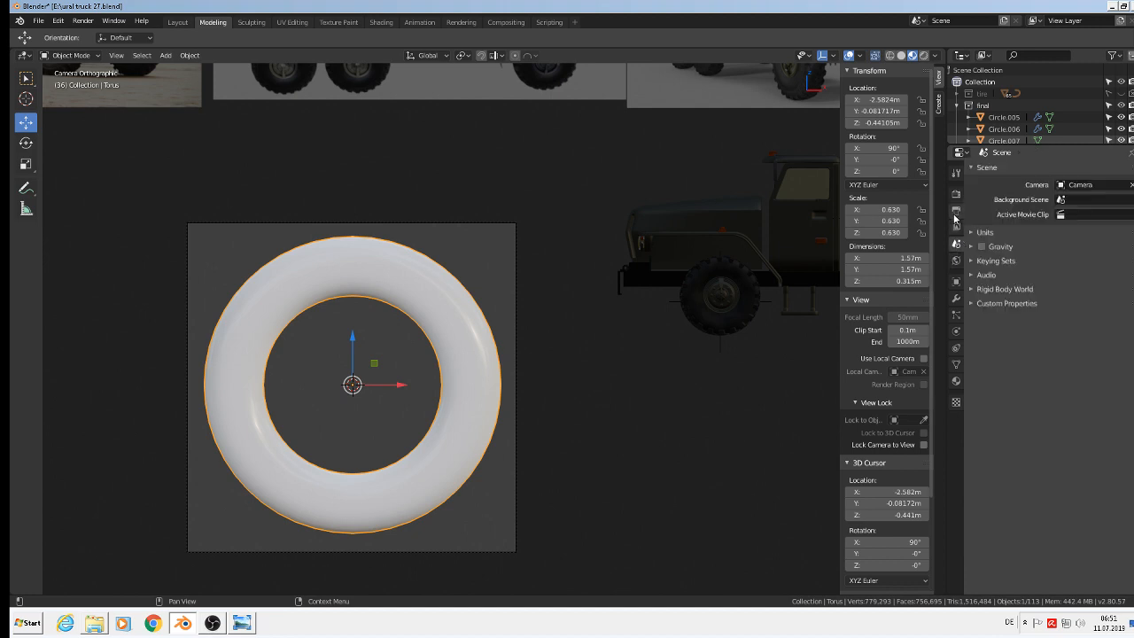
{"action": "left_click", "coordinate": [956, 213]}
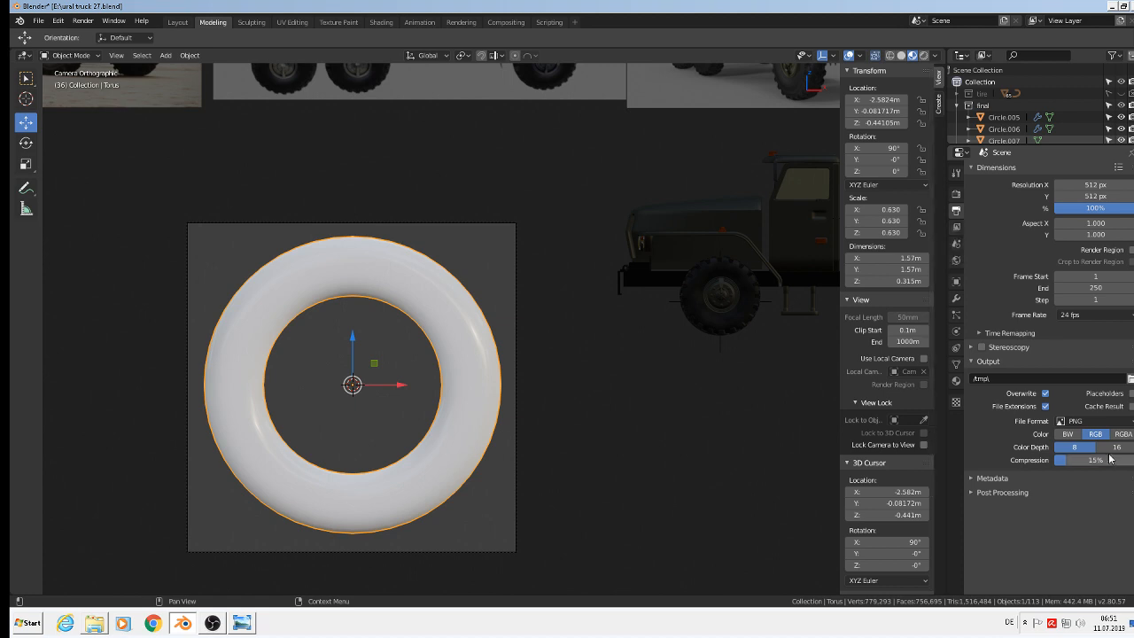
{"action": "left_click", "coordinate": [1128, 436]}
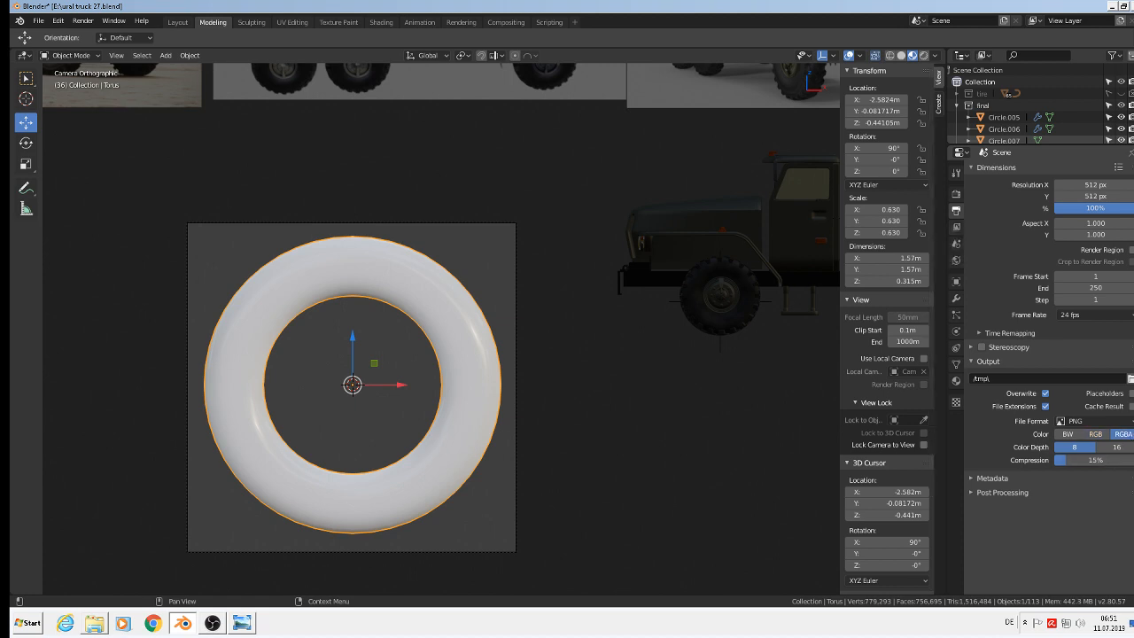
Look through the view layer's filter and override options and the world's viewport display and ray visibility settings
{"action": "left_click", "coordinate": [956, 228]}
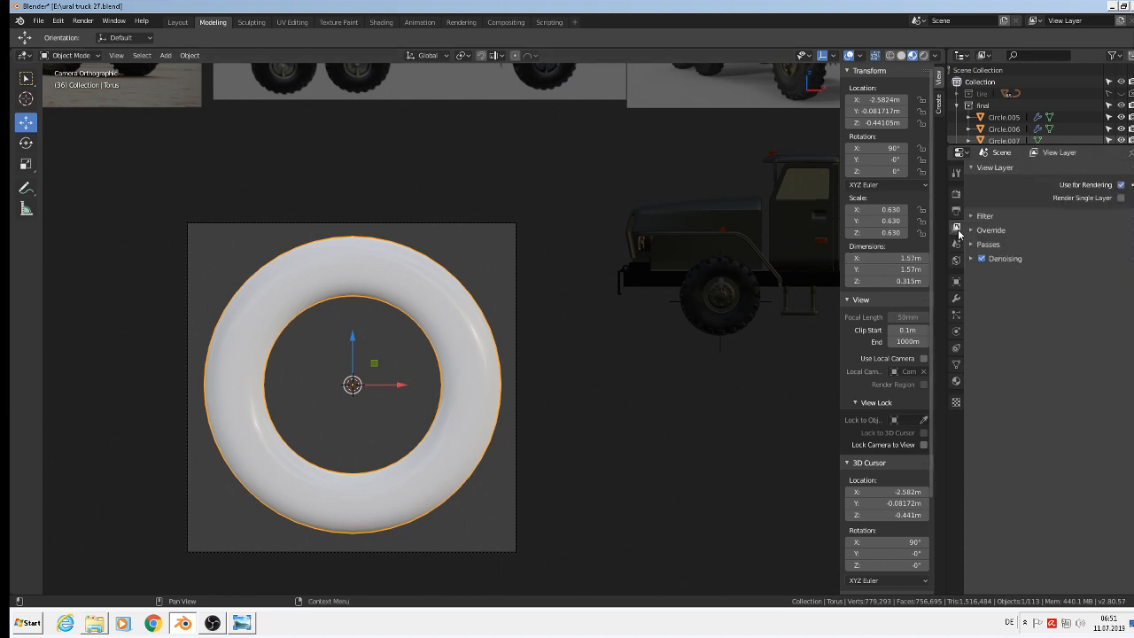
{"action": "left_click", "coordinate": [975, 231]}
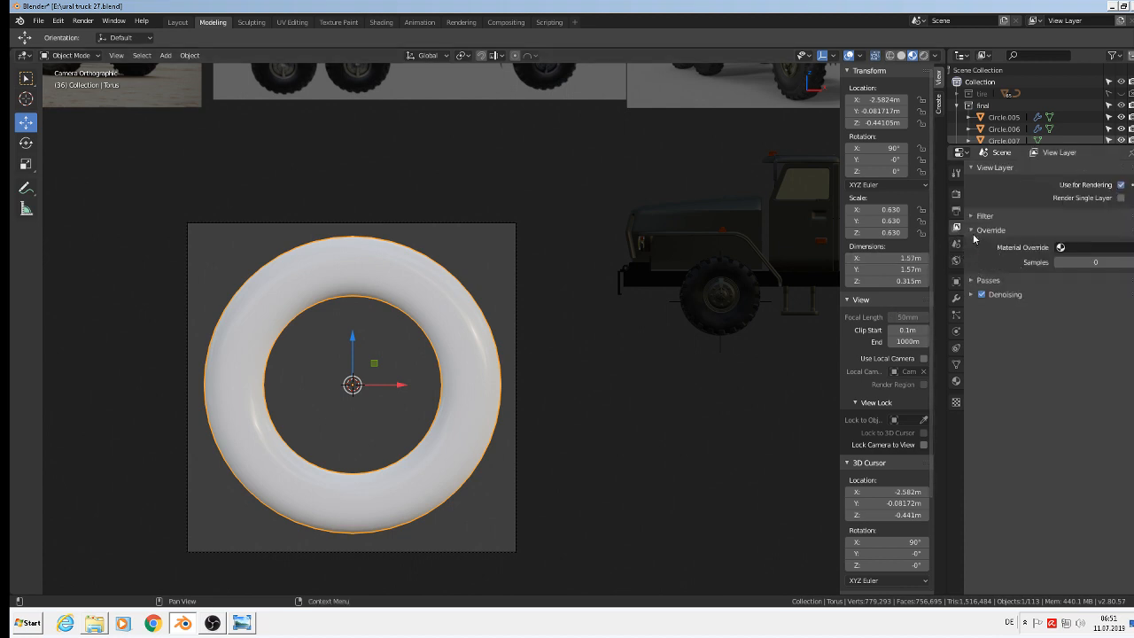
{"action": "left_click", "coordinate": [978, 216]}
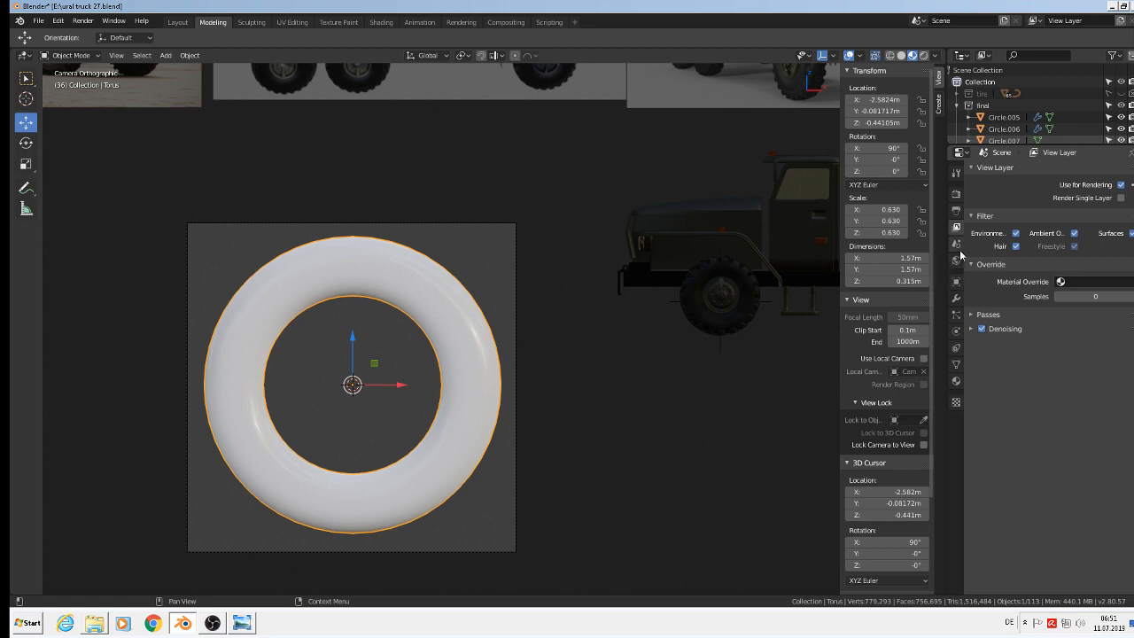
{"action": "left_click", "coordinate": [957, 247]}
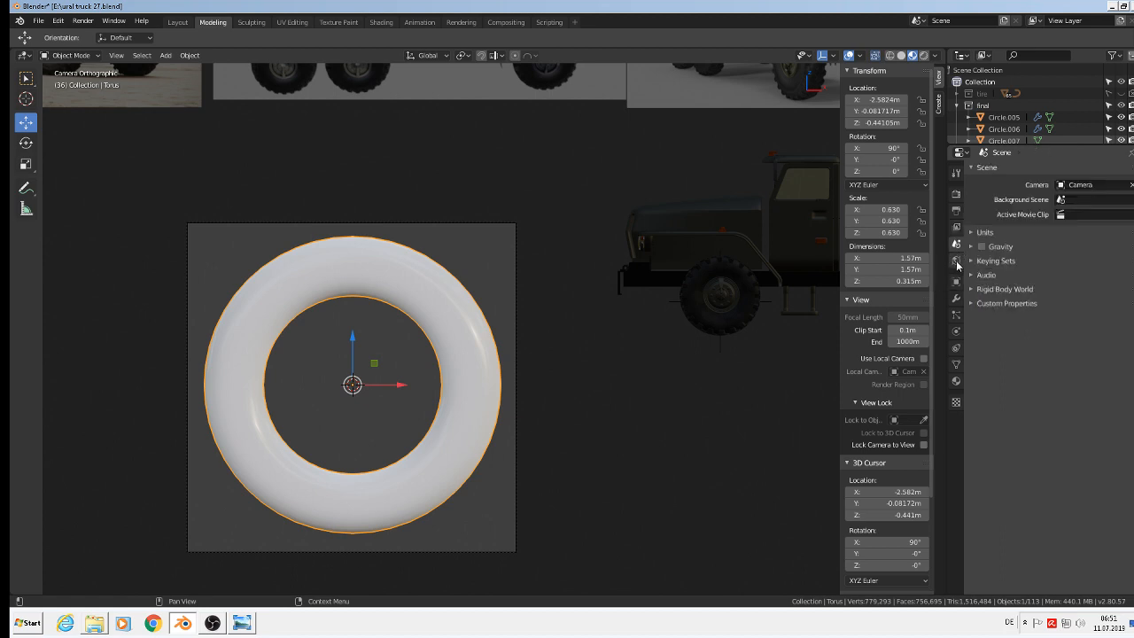
{"action": "left_click", "coordinate": [955, 261]}
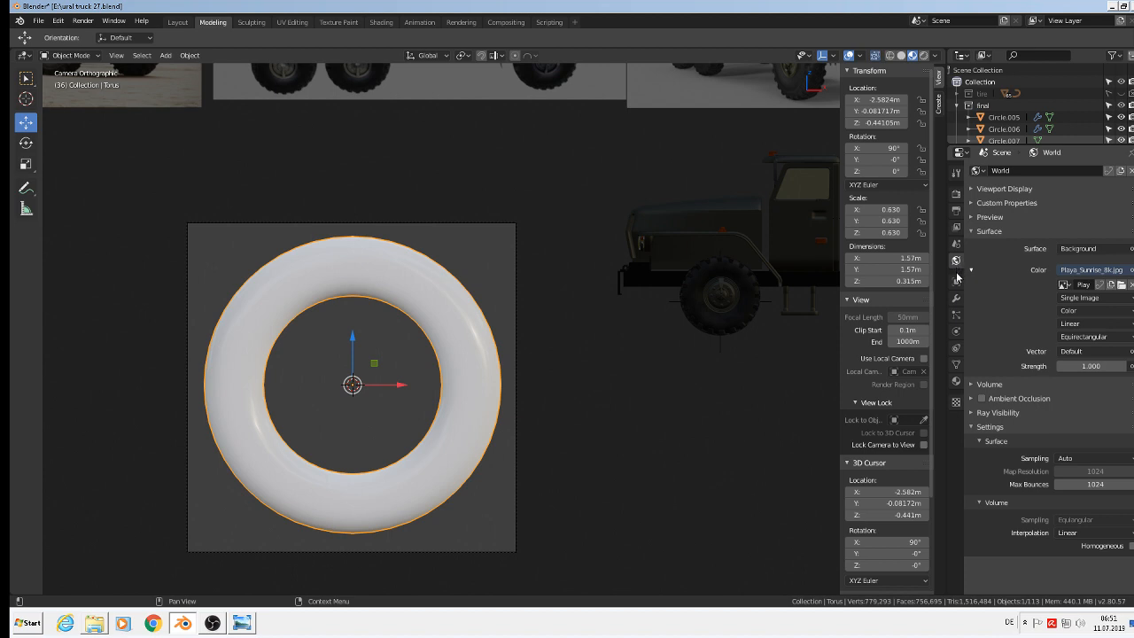
{"action": "left_click", "coordinate": [979, 191]}
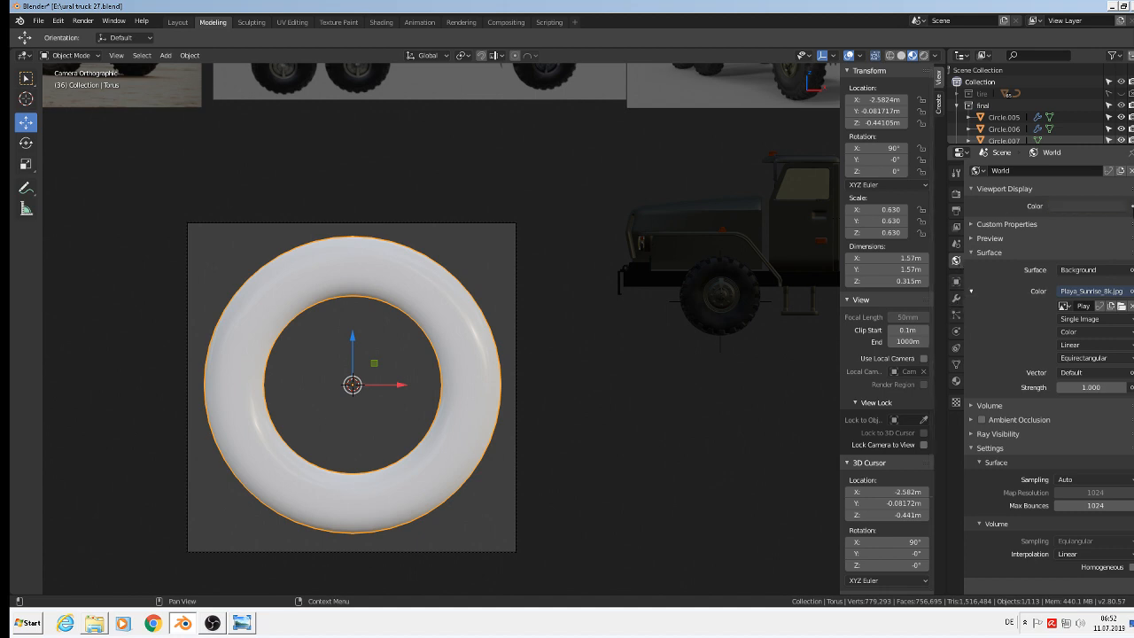
{"action": "left_click", "coordinate": [1085, 206]}
{"action": "left_click", "coordinate": [966, 437]}
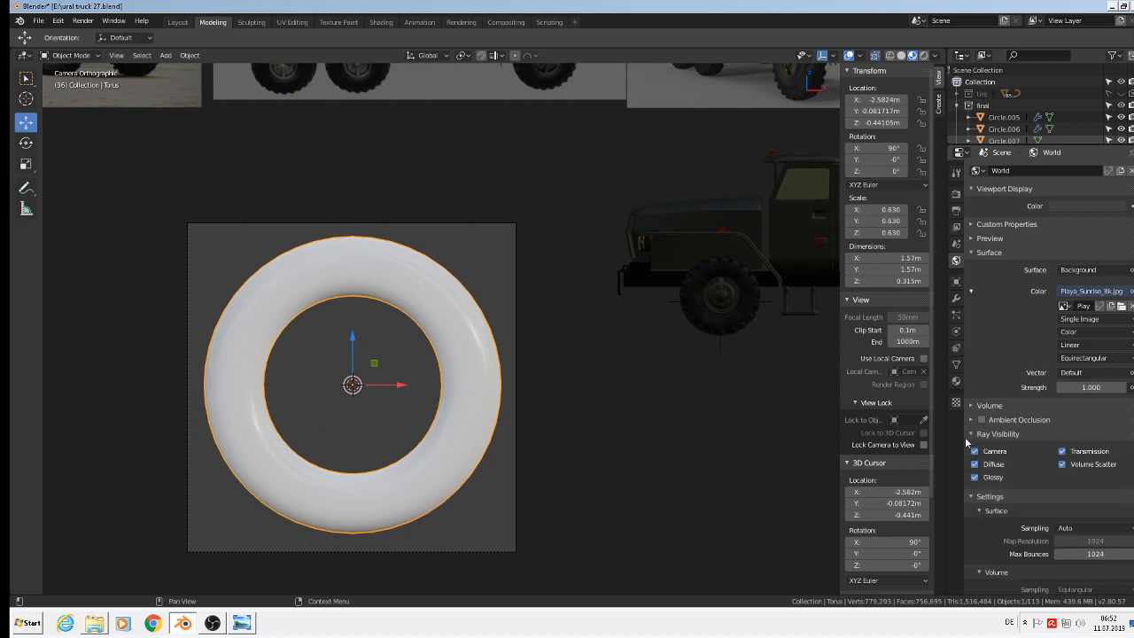
Look through the torus's object, particle, physics, material and texture properties for a background-related option
{"action": "left_click", "coordinate": [956, 283]}
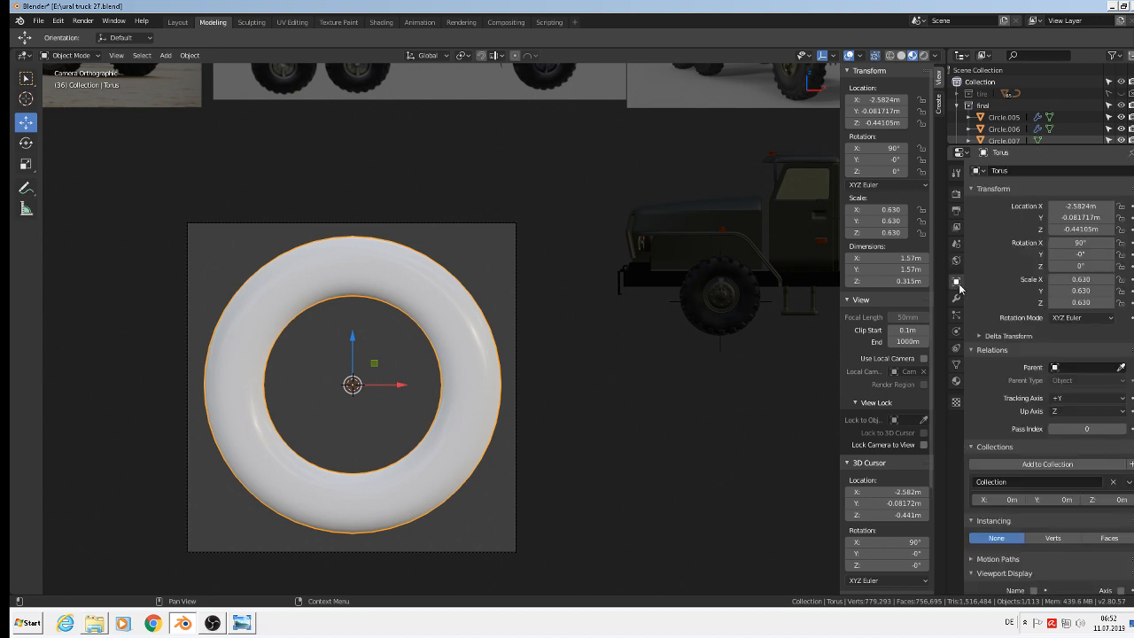
{"action": "scroll", "coordinate": [1045, 464], "scroll_direction": "down", "scroll_amount": 4}
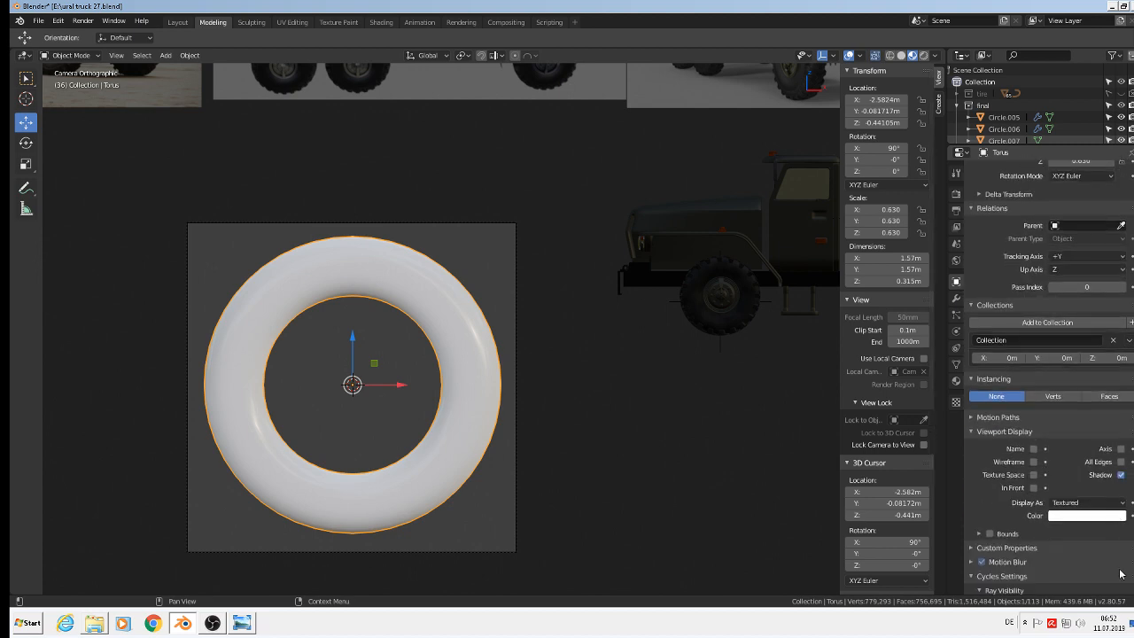
{"action": "scroll", "coordinate": [1118, 567], "scroll_direction": "down", "scroll_amount": 2}
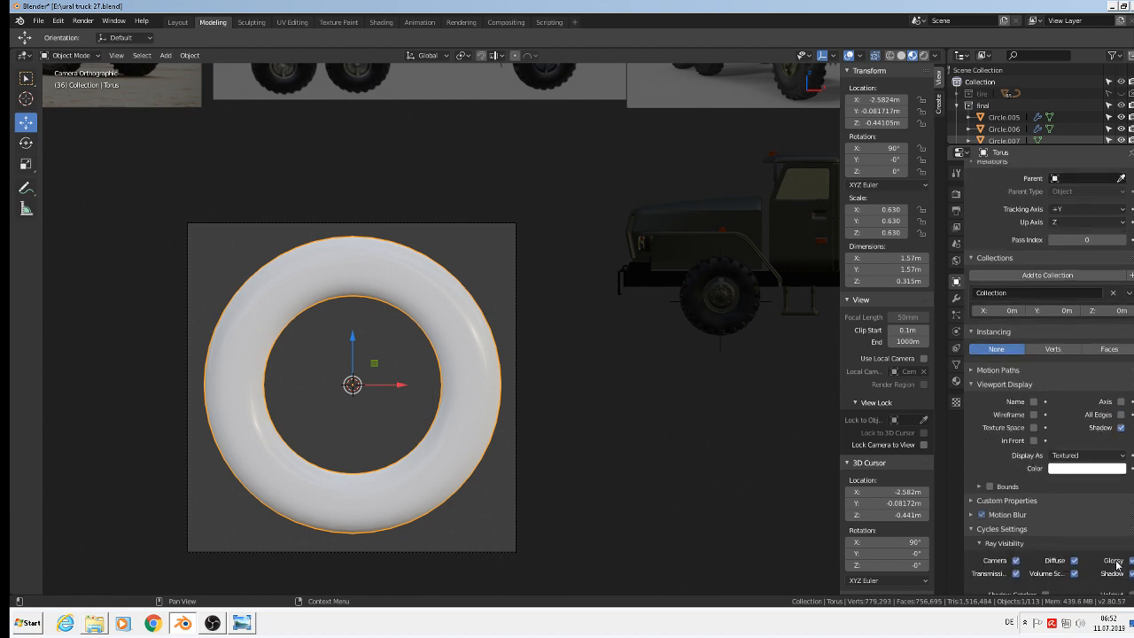
{"action": "scroll", "coordinate": [1114, 565], "scroll_direction": "down", "scroll_amount": 2}
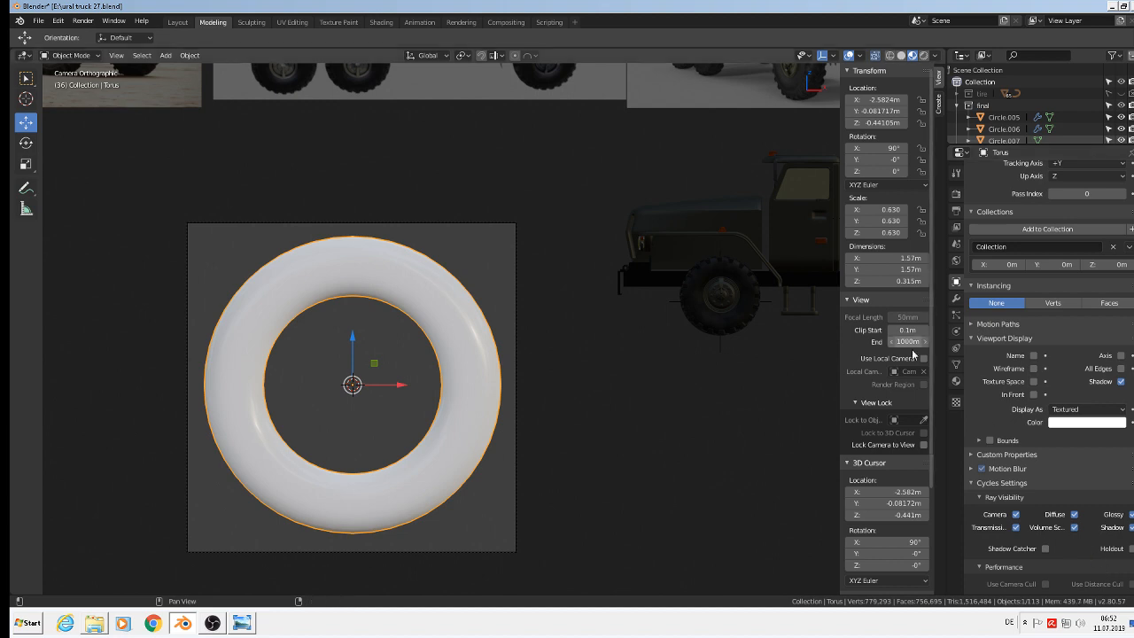
{"action": "left_click", "coordinate": [956, 314]}
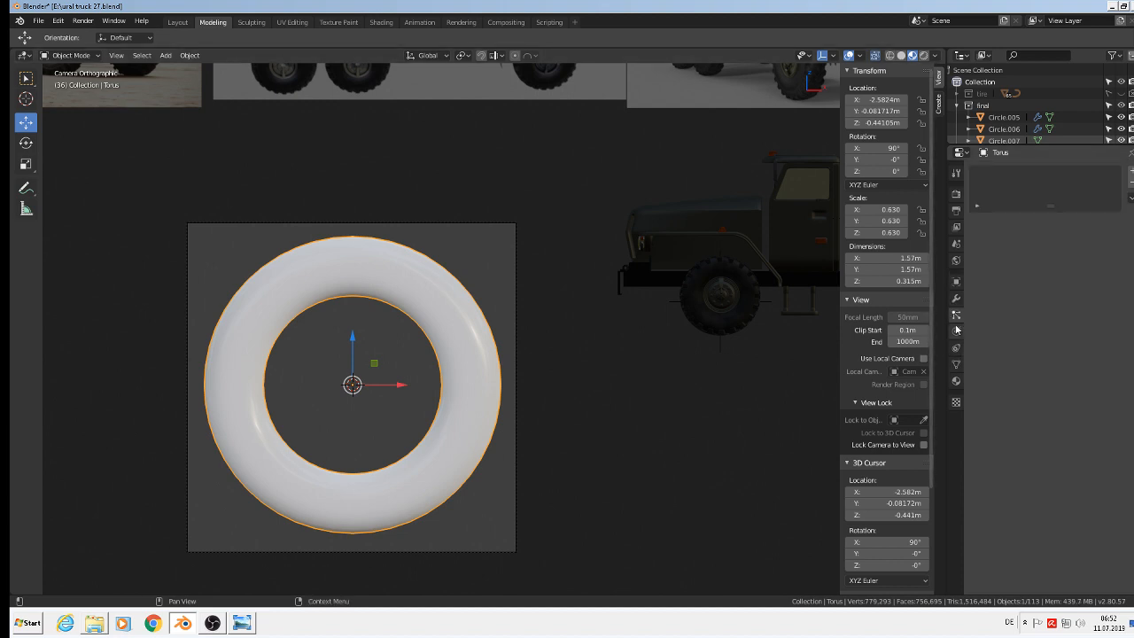
{"action": "left_click", "coordinate": [955, 331]}
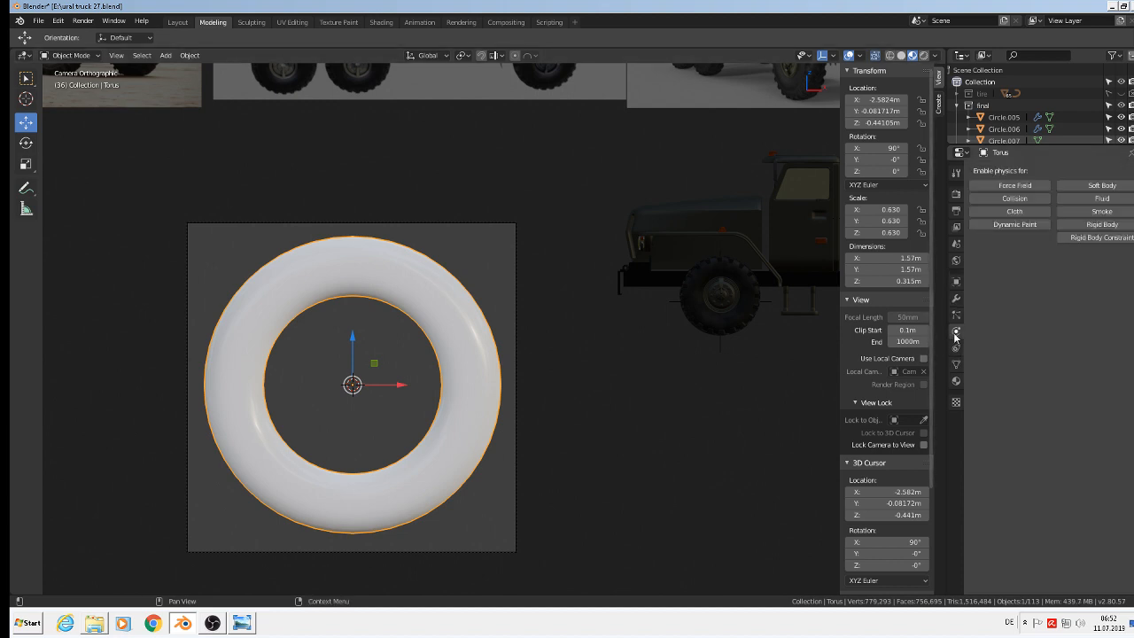
{"action": "left_click", "coordinate": [956, 382]}
{"action": "left_click", "coordinate": [955, 402]}
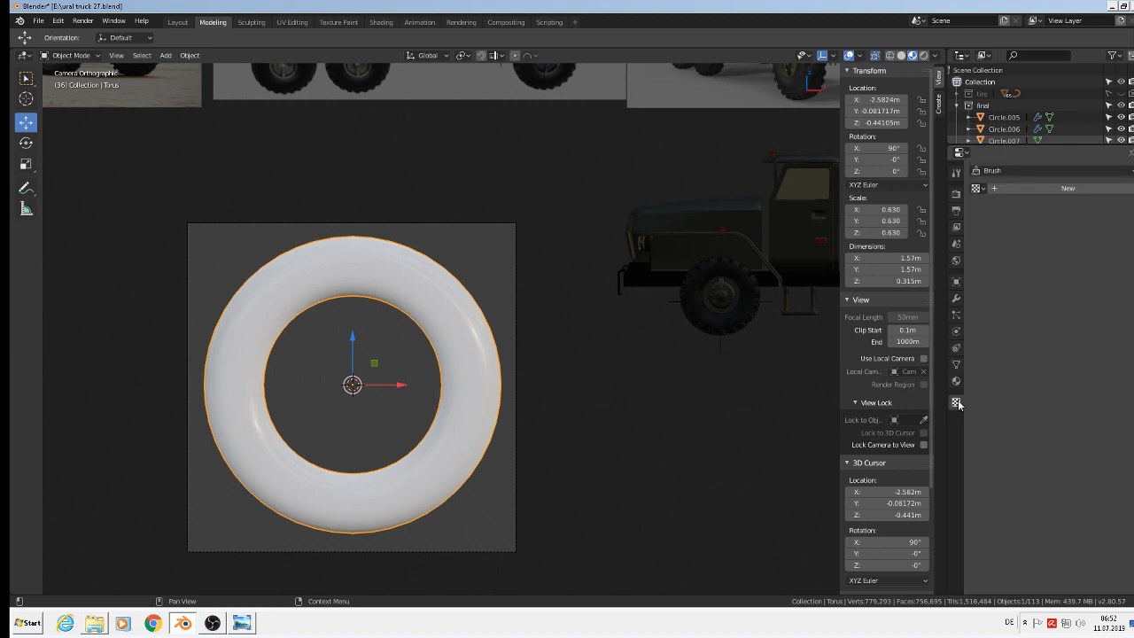
Examine the torus's viewport display modes and its Cycles ray visibility settings
{"action": "left_click", "coordinate": [957, 284]}
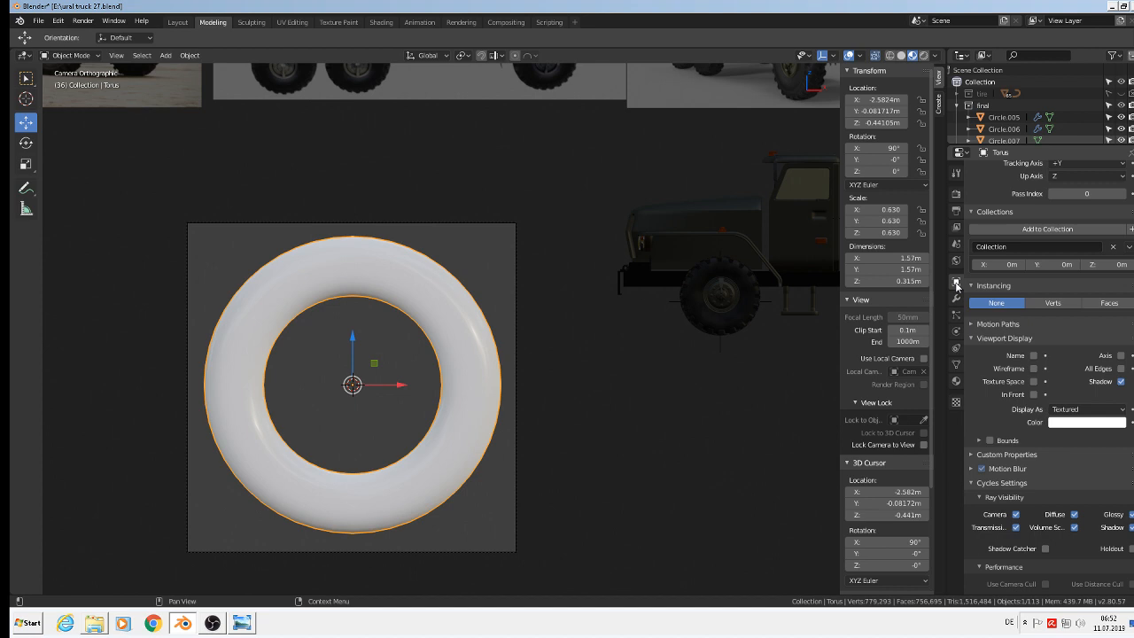
{"action": "left_click", "coordinate": [1079, 410]}
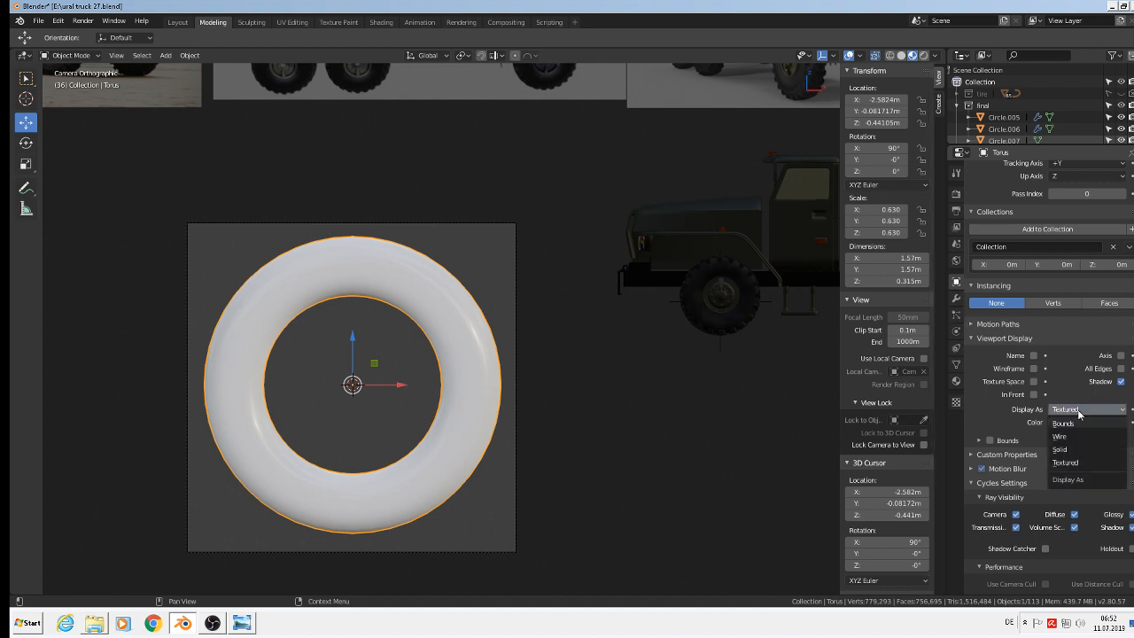
{"action": "left_click", "coordinate": [1079, 414]}
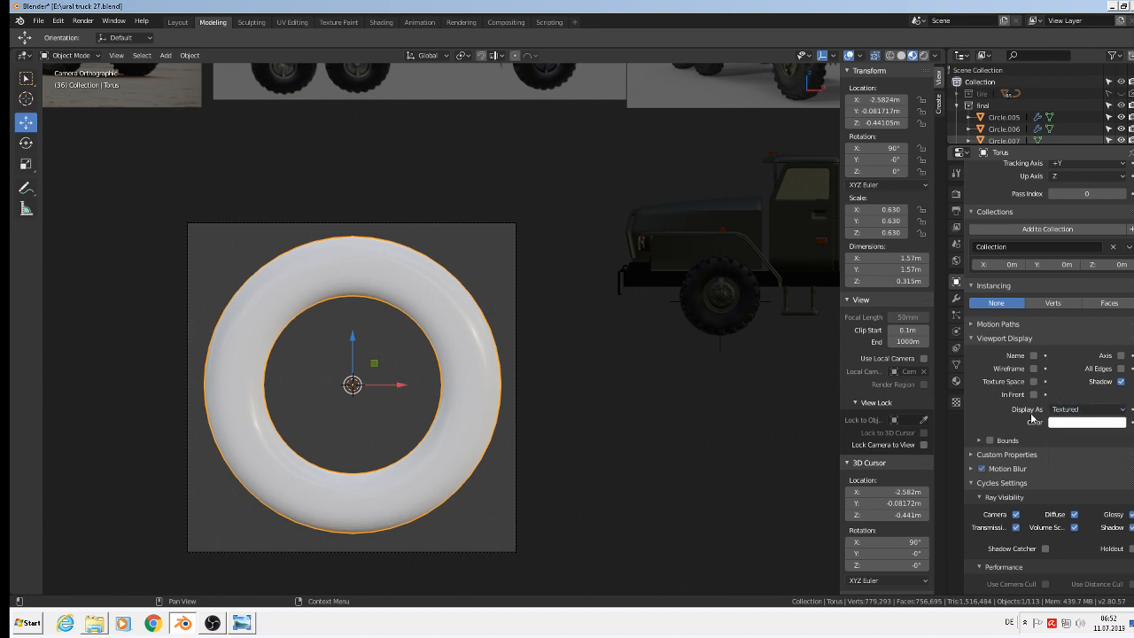
{"action": "left_click", "coordinate": [976, 459]}
{"action": "left_click", "coordinate": [975, 459]}
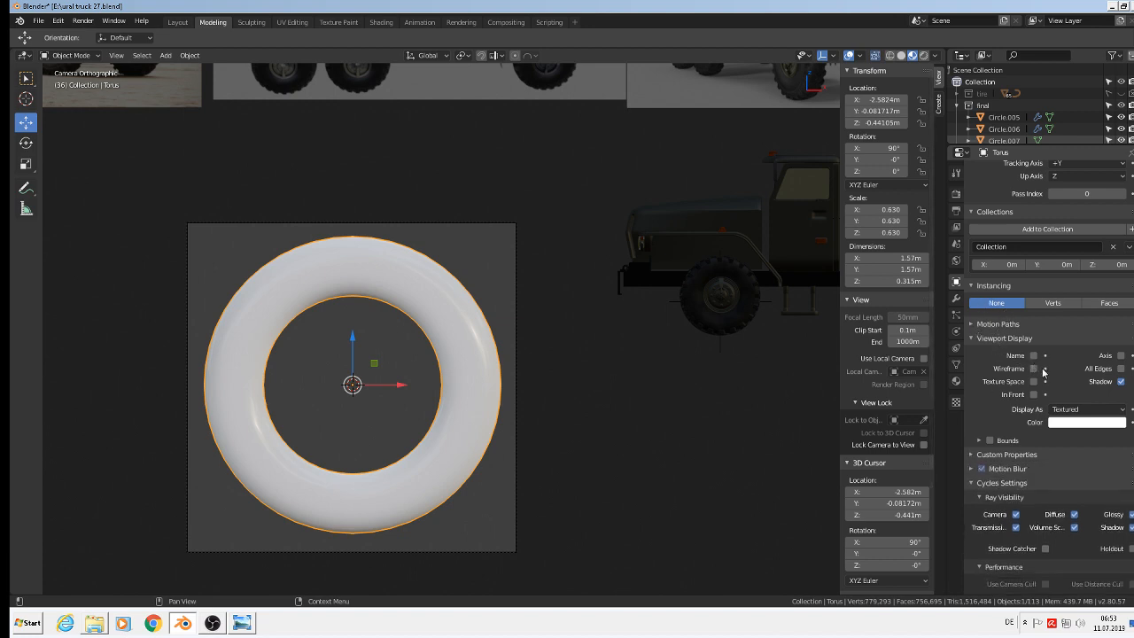
{"action": "scroll", "coordinate": [1045, 372], "scroll_direction": "up", "scroll_amount": 4}
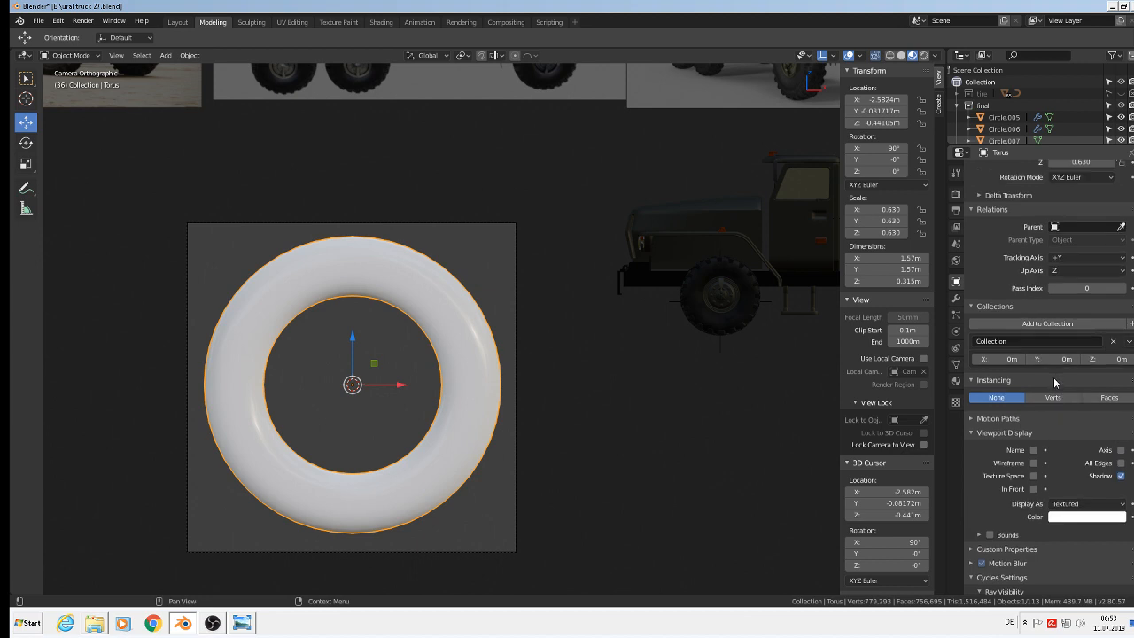
{"action": "scroll", "coordinate": [1053, 378], "scroll_direction": "up", "scroll_amount": 6}
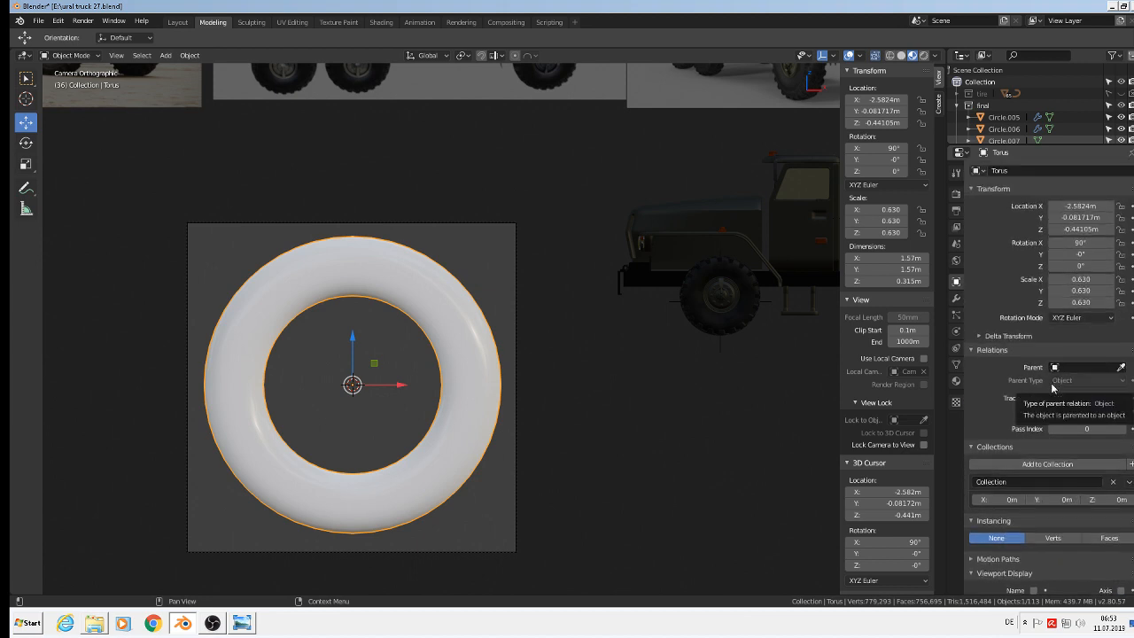
{"action": "scroll", "coordinate": [1050, 394], "scroll_direction": "down", "scroll_amount": 10}
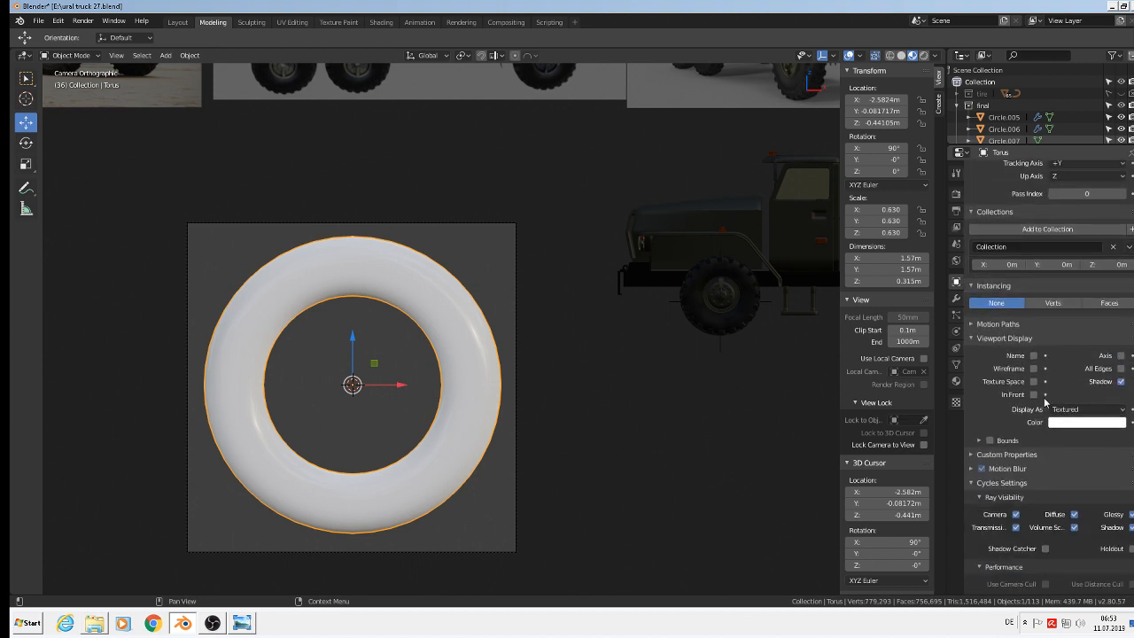
Examine the world's surface settings and the node types available for its background color
{"action": "left_click", "coordinate": [955, 260]}
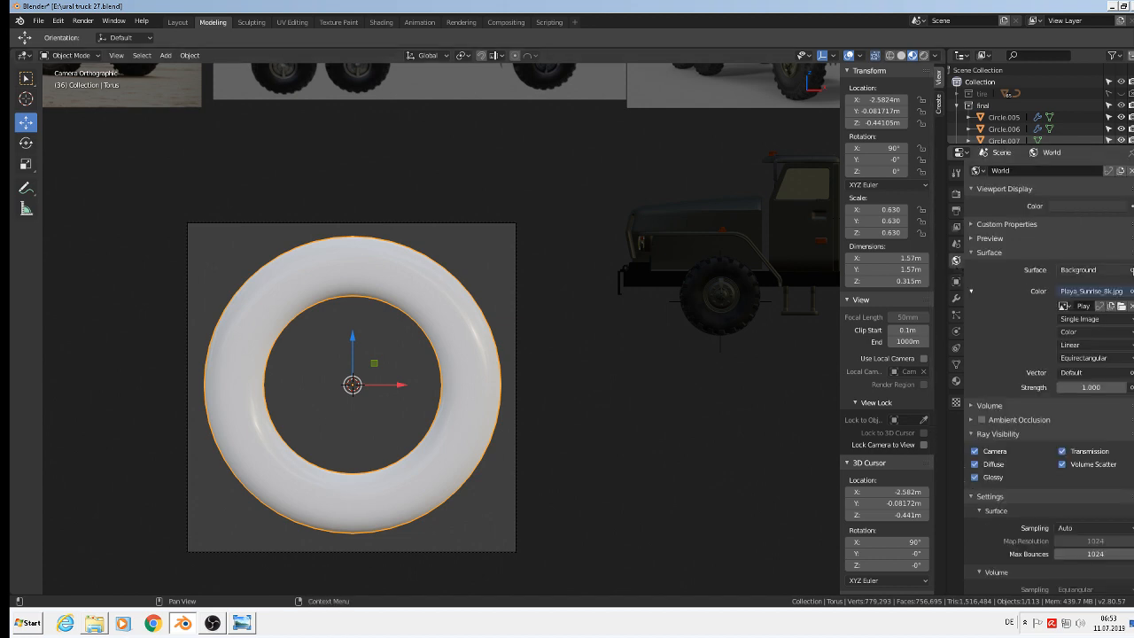
{"action": "left_click", "coordinate": [1130, 270]}
{"action": "left_click", "coordinate": [1131, 272]}
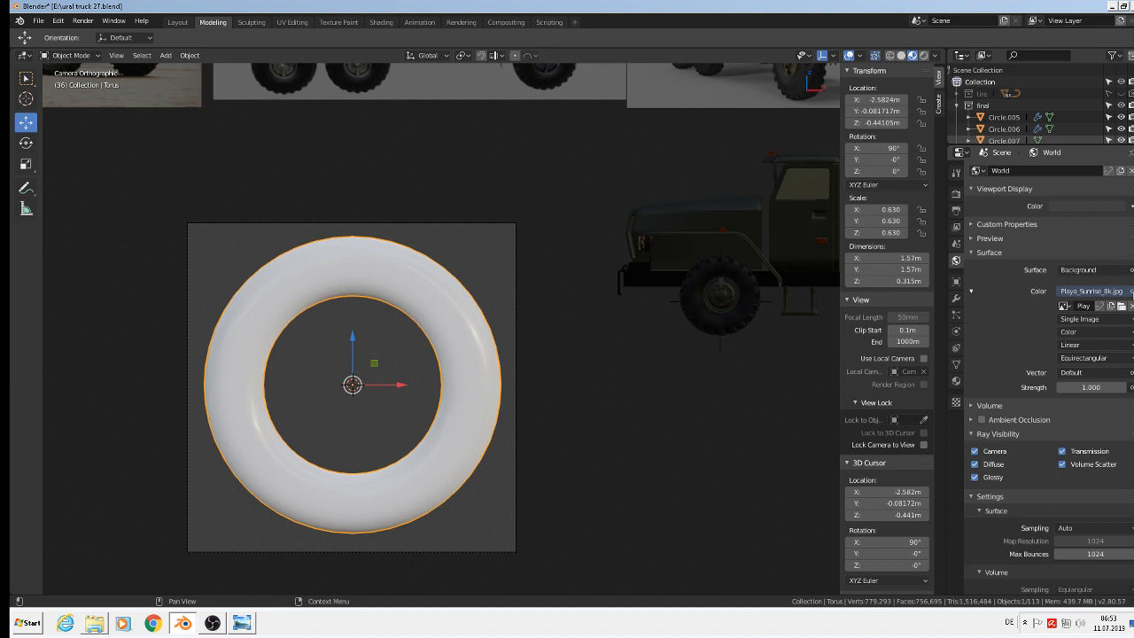
{"action": "left_click", "coordinate": [1132, 290]}
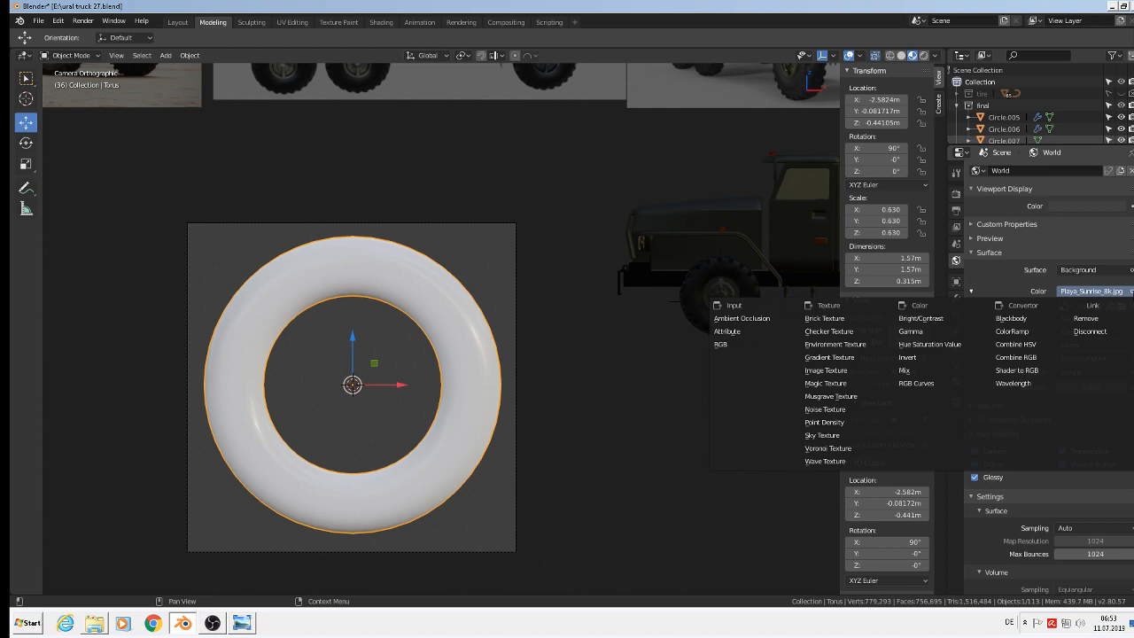
{"action": "left_click", "coordinate": [1103, 254]}
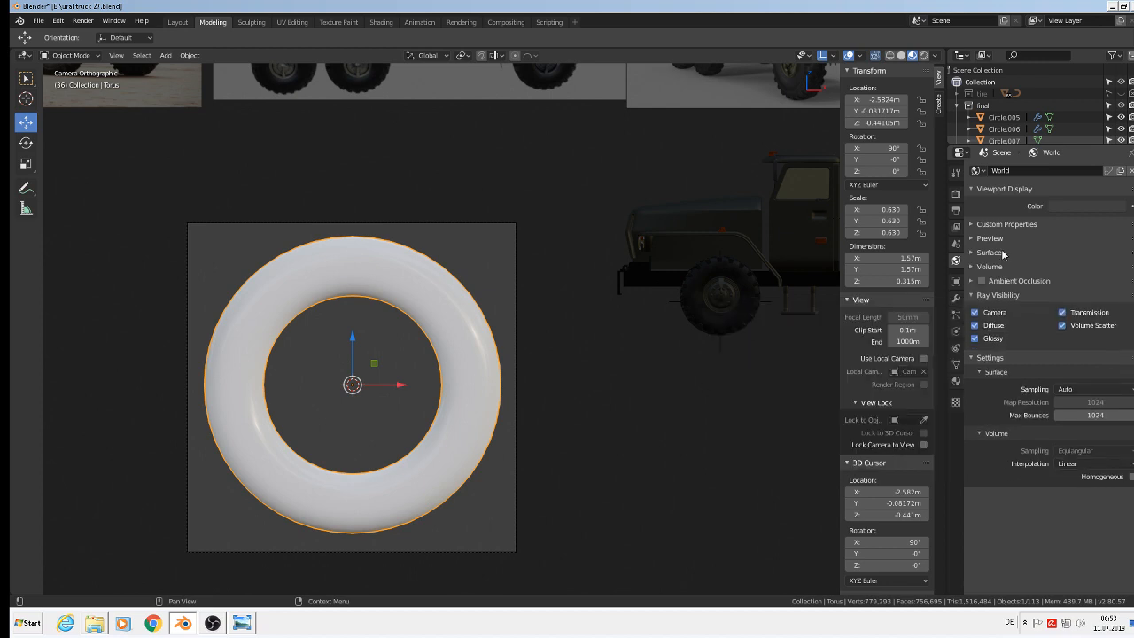
{"action": "left_click", "coordinate": [971, 241]}
{"action": "left_click", "coordinate": [969, 240]}
{"action": "left_click", "coordinate": [972, 255]}
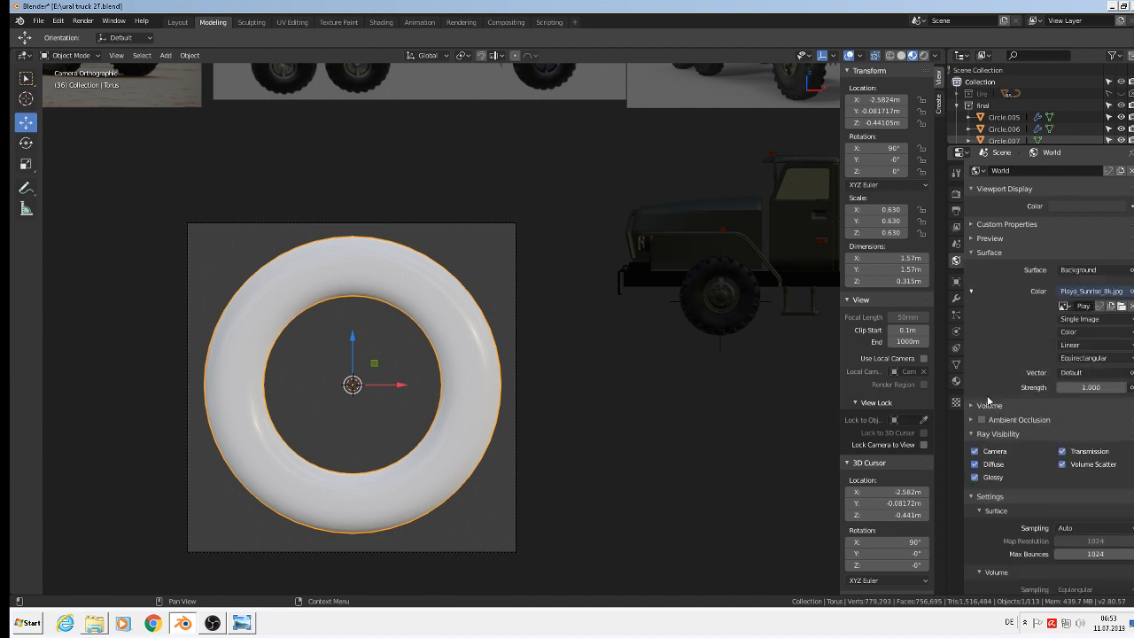
{"action": "scroll", "coordinate": [1050, 436], "scroll_direction": "down", "scroll_amount": 1}
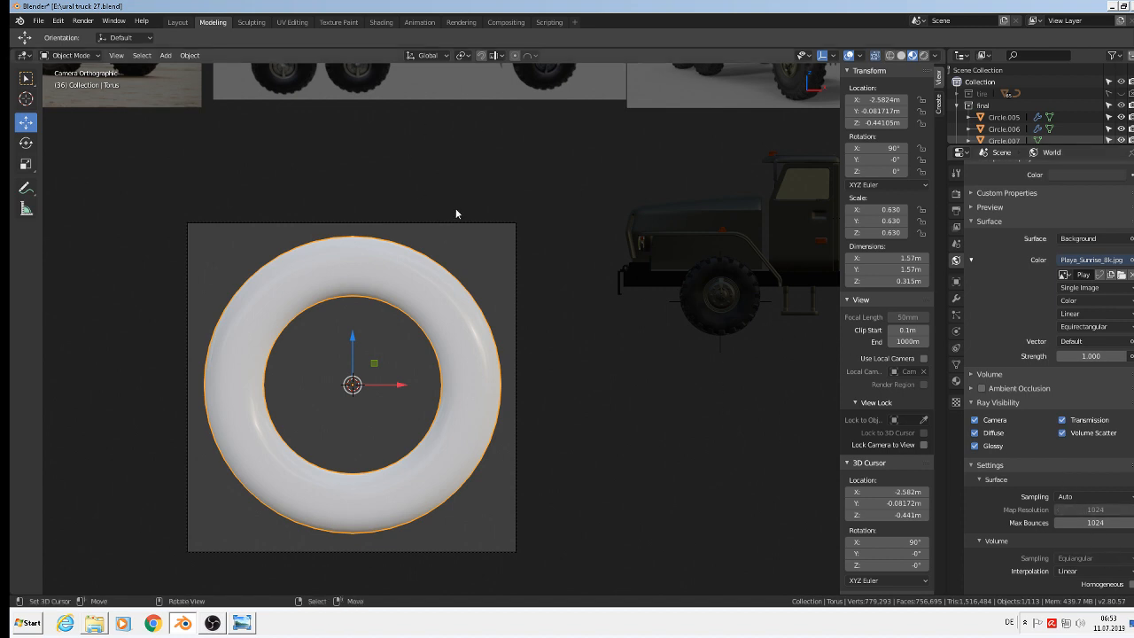
Test-render the torus through the camera and close the render window
{"action": "key", "text": "F12"}
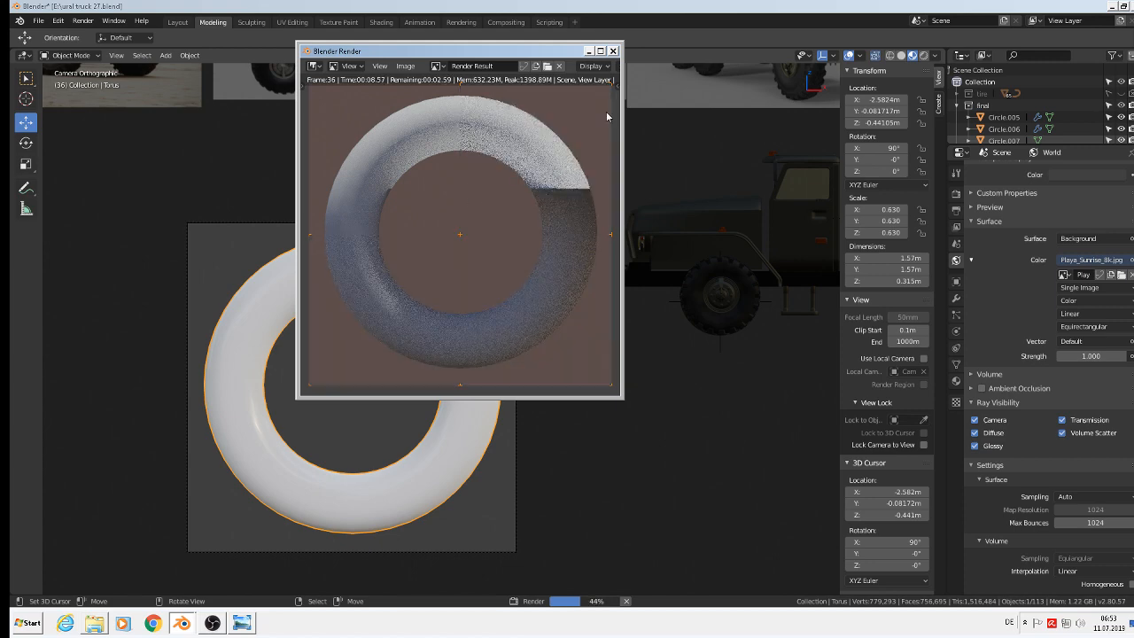
{"action": "left_click", "coordinate": [612, 51]}
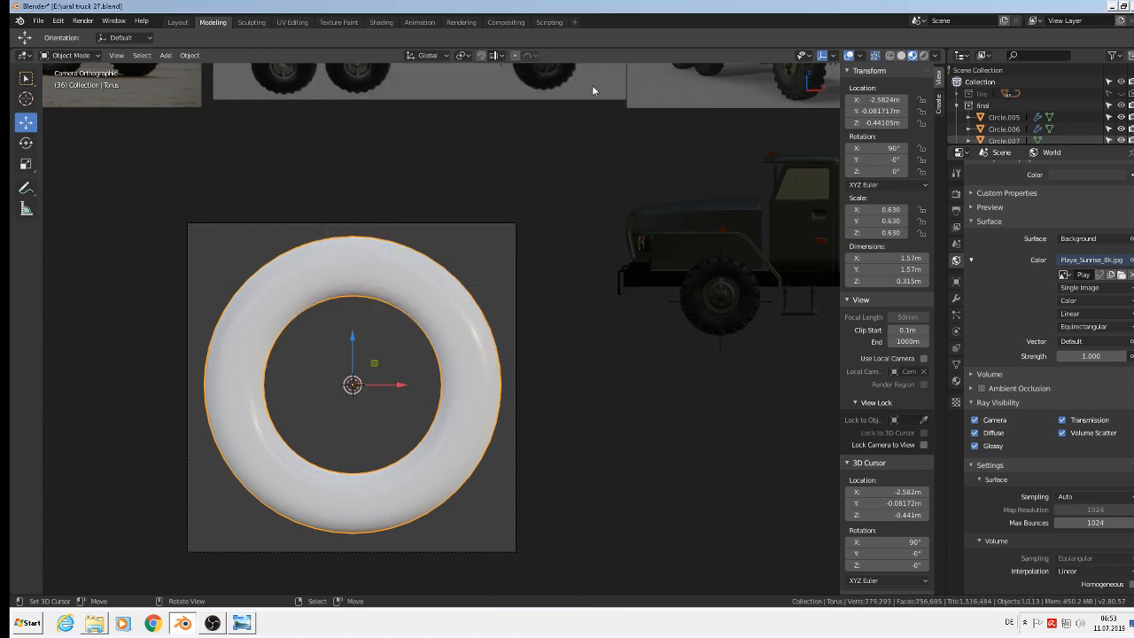
Switch the viewport to solid shading with MatCap lighting to show the torus in normal-map colors
{"action": "left_click", "coordinate": [901, 55]}
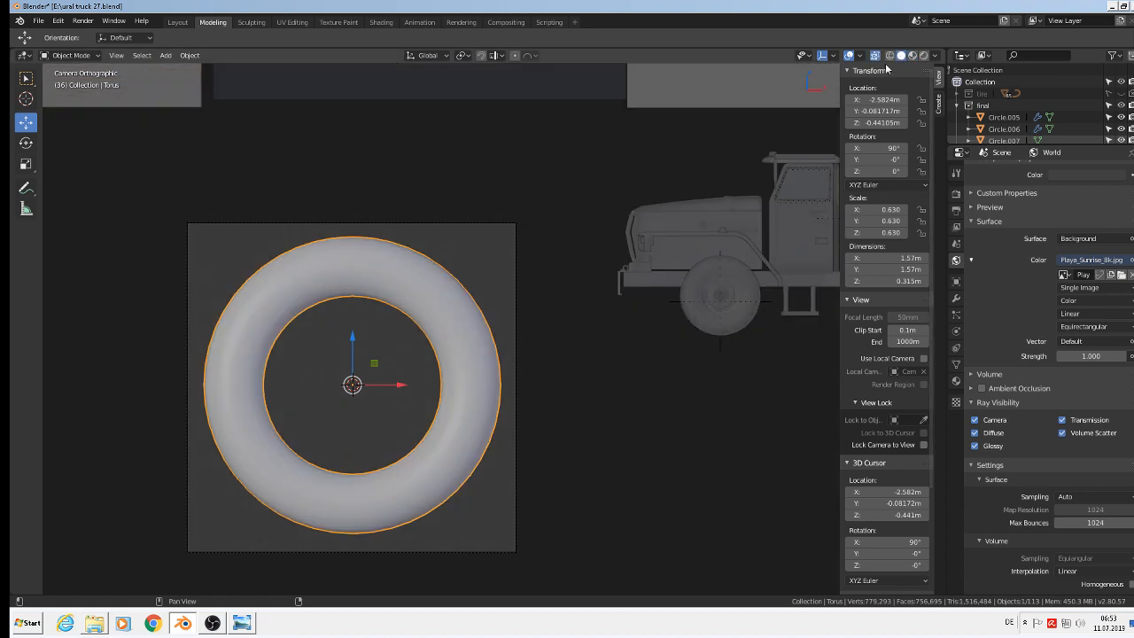
{"action": "left_click", "coordinate": [934, 55]}
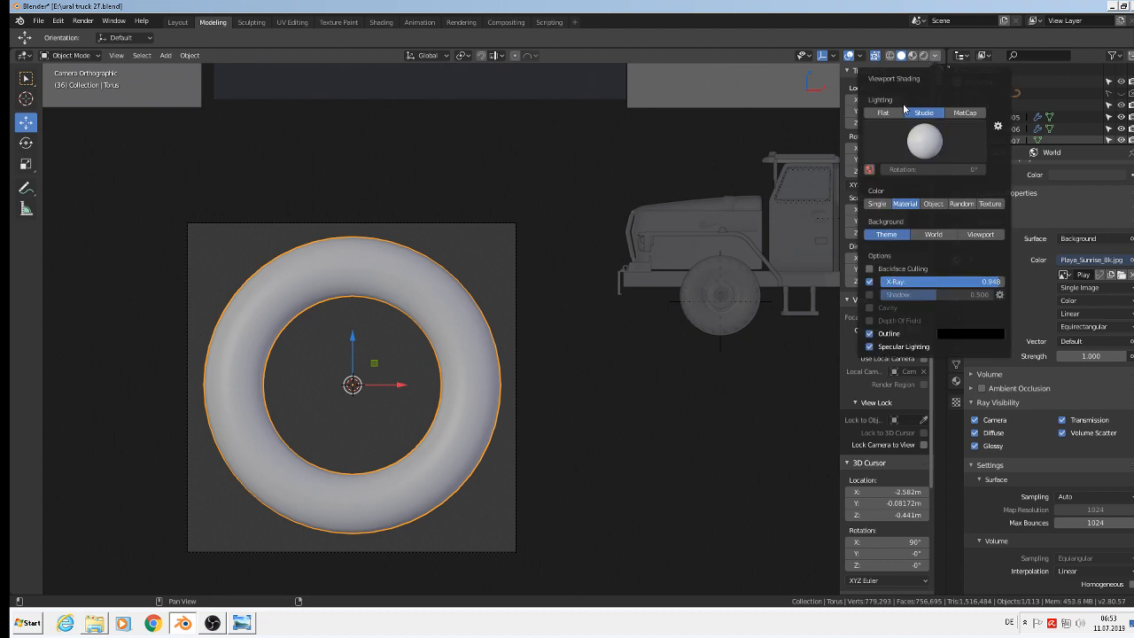
{"action": "left_click", "coordinate": [964, 112]}
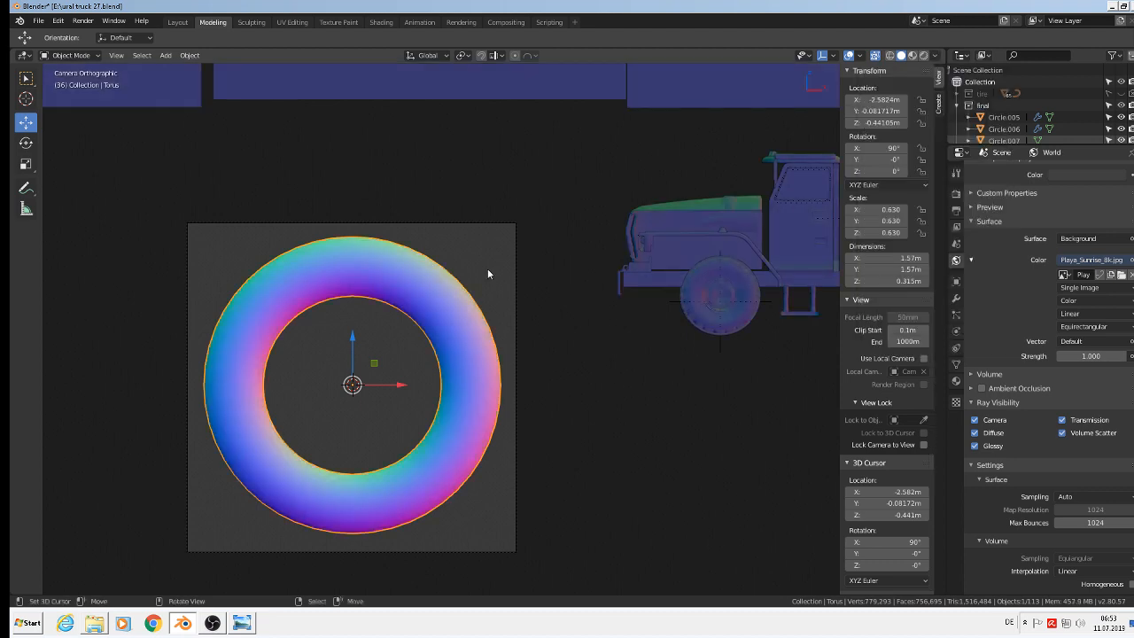
Frame the torus large in the camera view and deselect everything to prepare a clean screenshot
{"action": "scroll", "coordinate": [522, 294], "scroll_direction": "down", "scroll_amount": 1}
{"action": "scroll", "coordinate": [510, 300], "scroll_direction": "up", "scroll_amount": 3}
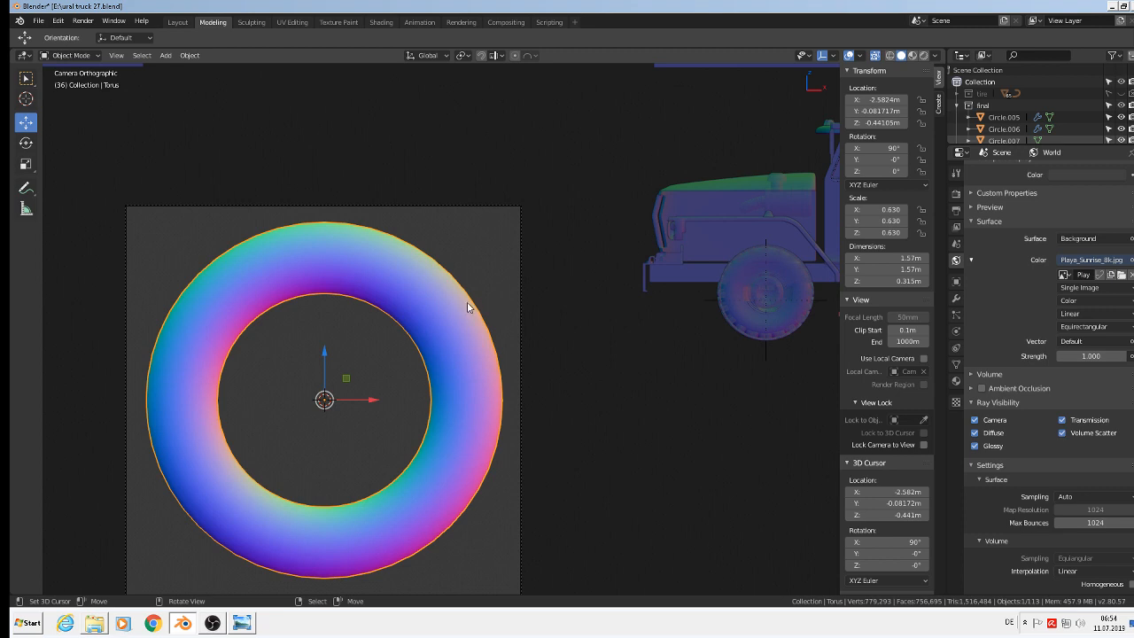
{"action": "middle_click_drag", "start_coordinate": [442, 296], "coordinate": [690, 148], "text": "shift"}
{"action": "scroll", "coordinate": [653, 183], "scroll_direction": "up", "scroll_amount": 2}
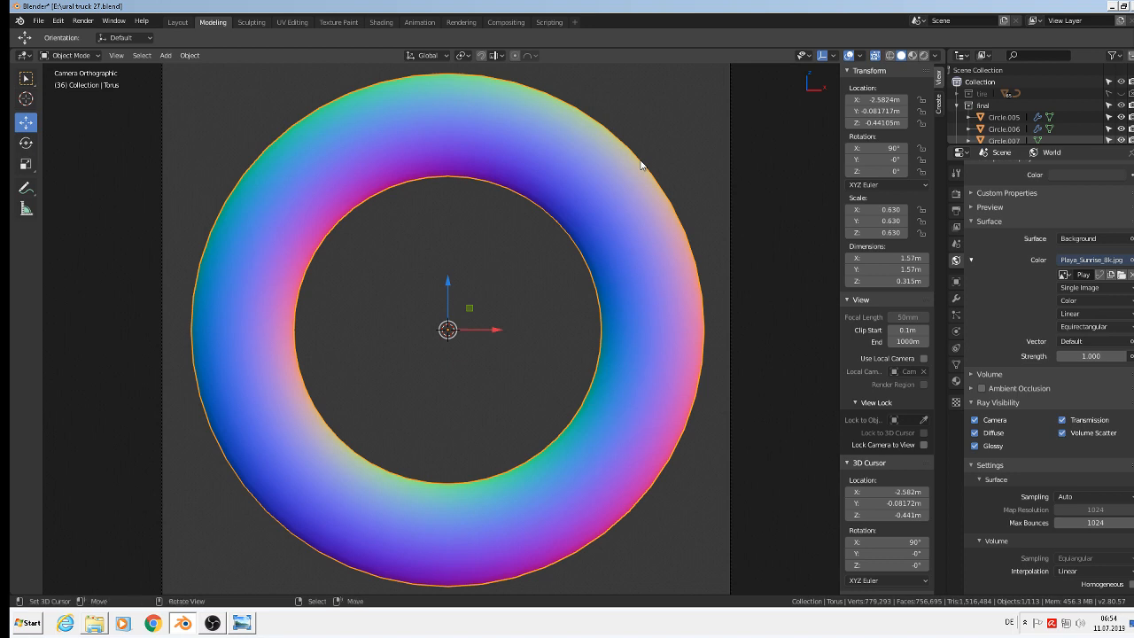
{"action": "key", "text": "alt+a"}
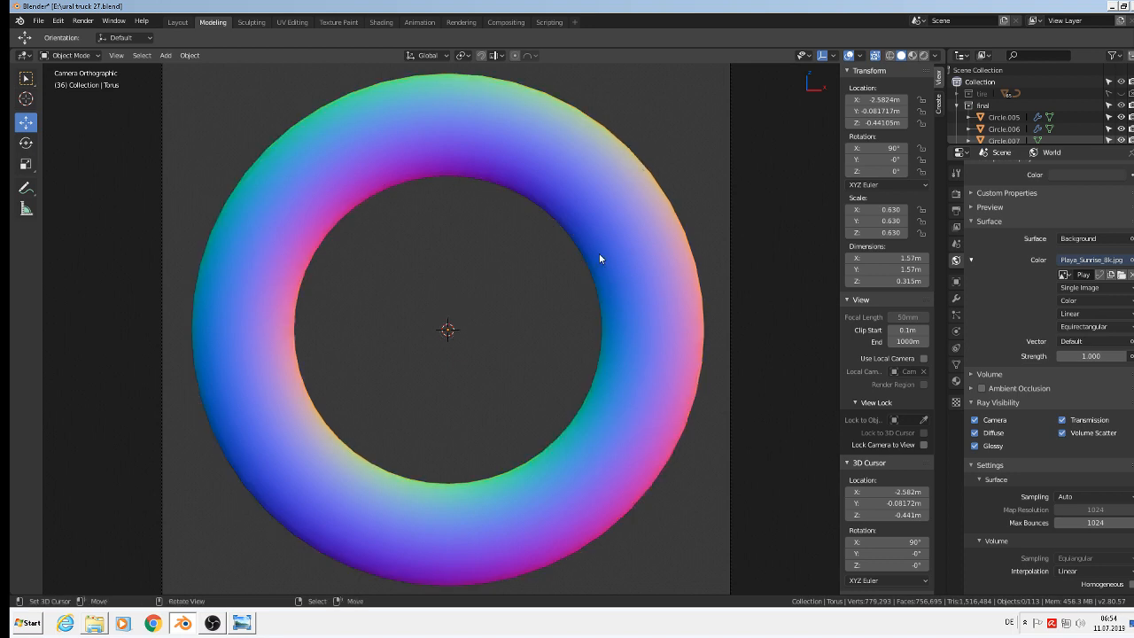
Close the photo viewer and paste the screenshot of the torus view into Paint
{"action": "left_click", "coordinate": [1110, 6]}
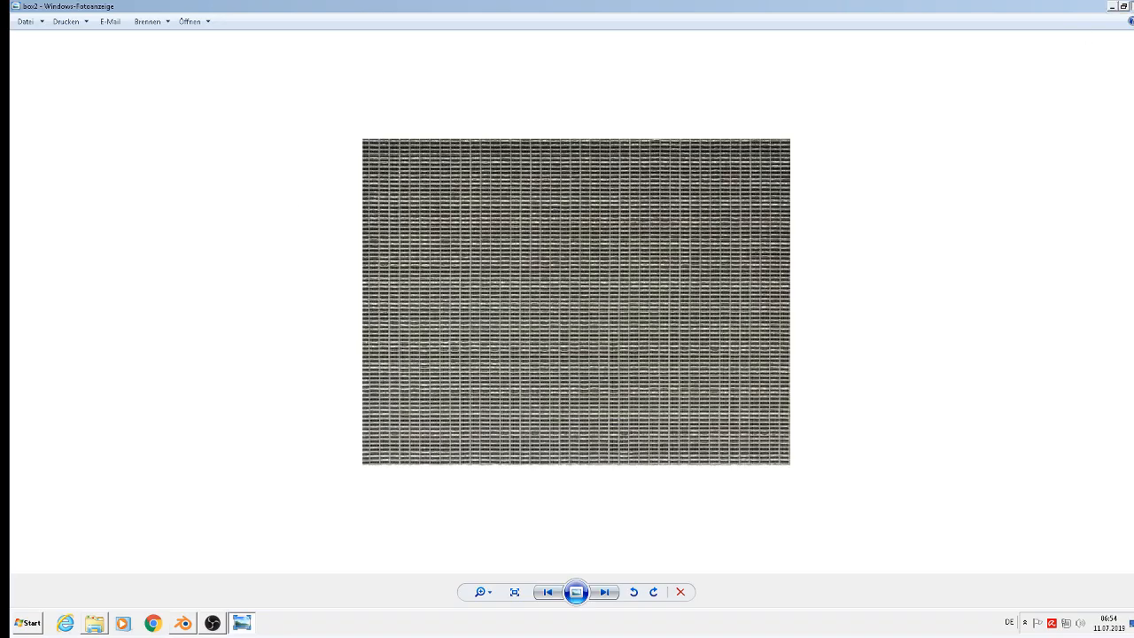
{"action": "left_click", "coordinate": [1133, 7]}
{"action": "left_click", "coordinate": [1123, 5]}
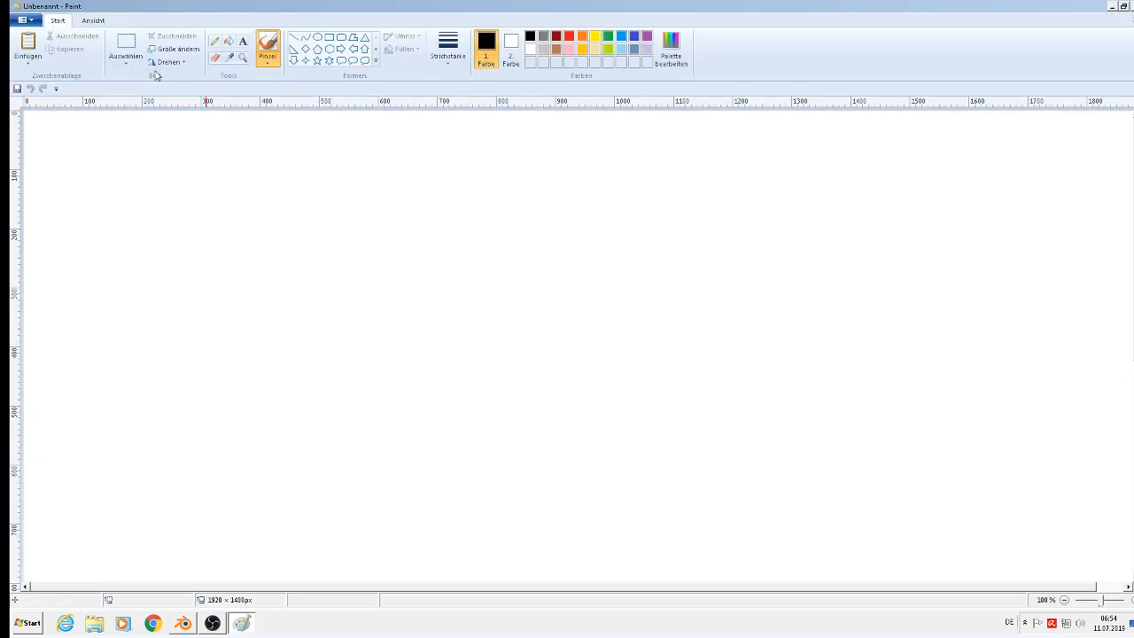
{"action": "left_click", "coordinate": [27, 42]}
Crop the screenshot to a nearly square area of about 921 × 883 px around the torus
{"action": "scroll", "coordinate": [247, 281], "scroll_direction": "down", "scroll_amount": 3}
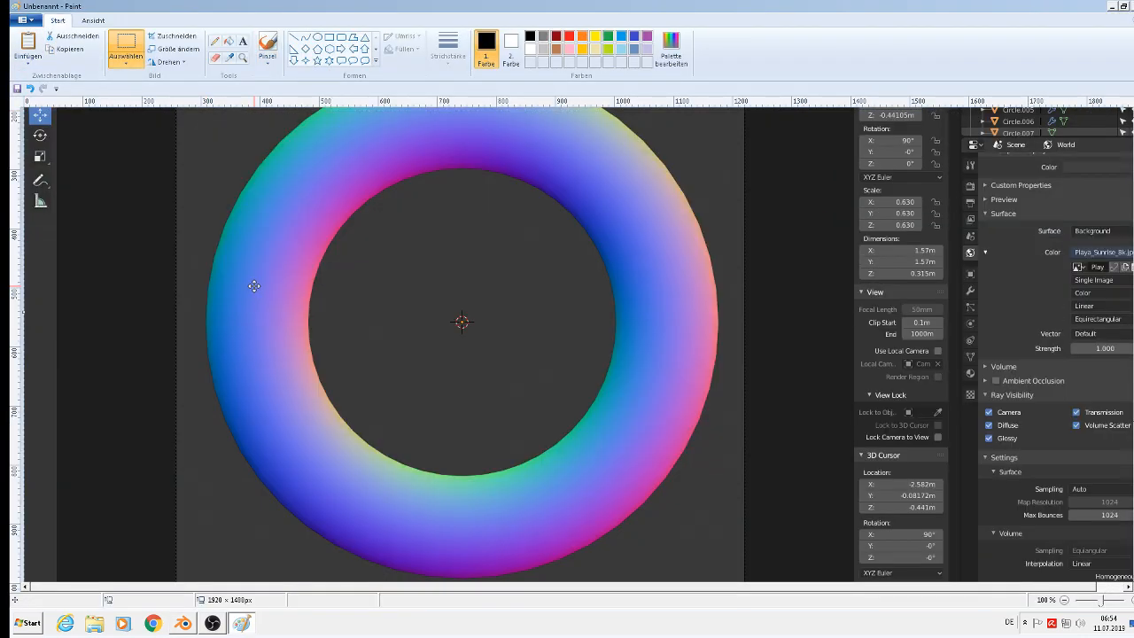
{"action": "scroll", "coordinate": [250, 283], "scroll_direction": "up", "scroll_amount": 3}
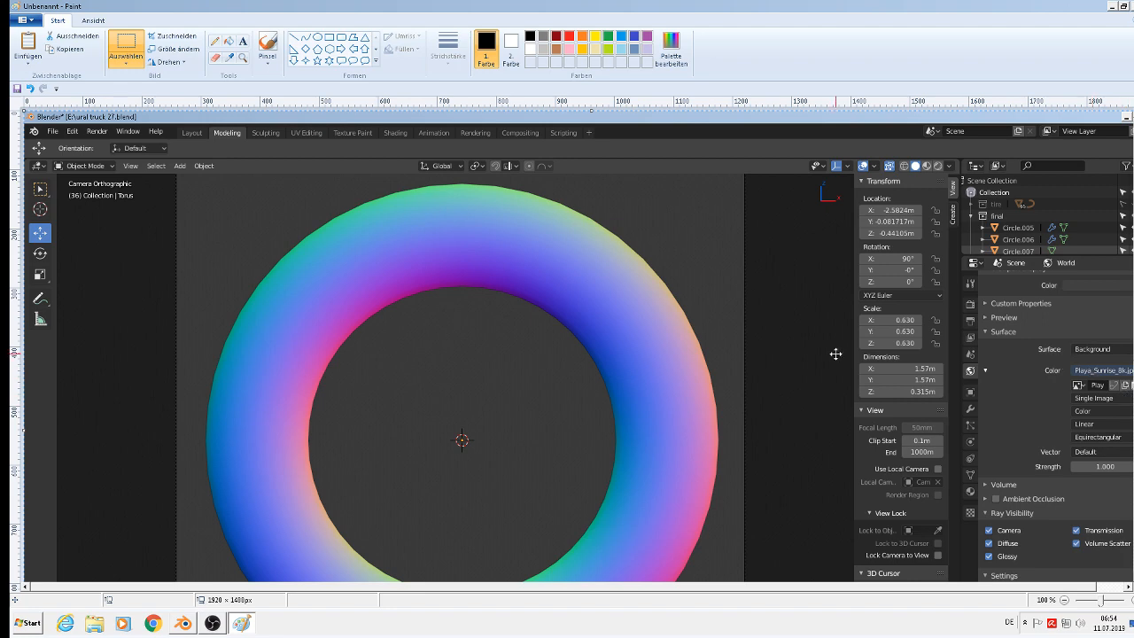
{"action": "scroll", "coordinate": [816, 355], "scroll_direction": "down", "scroll_amount": 3, "text": "ctrl"}
{"action": "scroll", "coordinate": [816, 355], "scroll_direction": "up", "scroll_amount": 3, "text": "ctrl"}
{"action": "scroll", "coordinate": [816, 356], "scroll_direction": "down", "scroll_amount": 1, "text": "ctrl"}
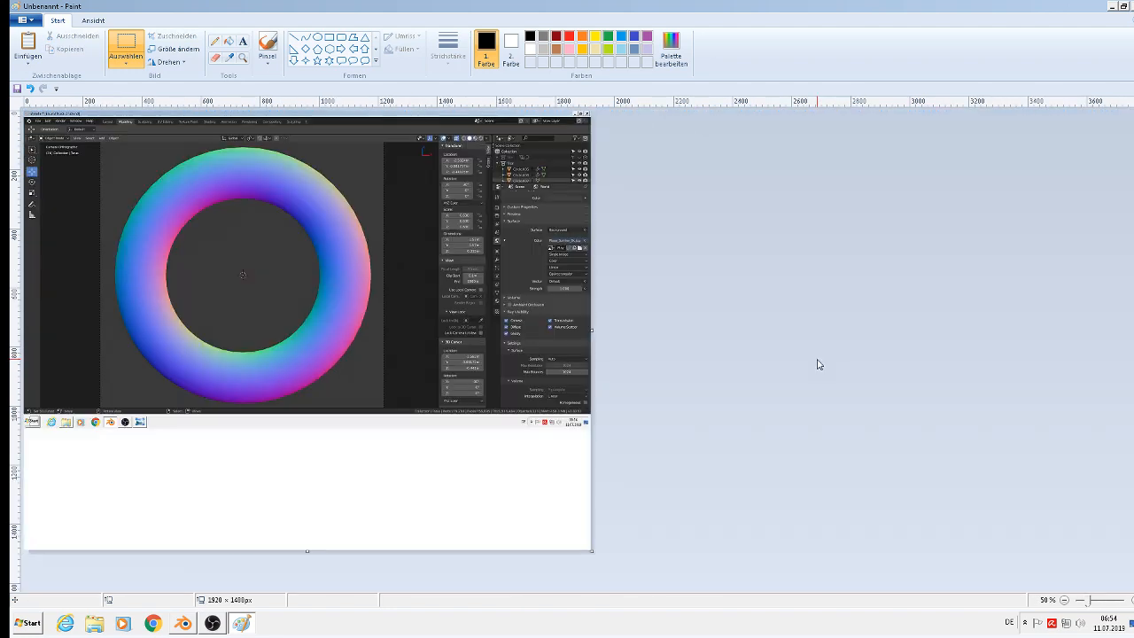
{"action": "left_click", "coordinate": [138, 41]}
{"action": "mouse_move", "coordinate": [105, 147]}
{"action": "left_mouse_down"}
{"action": "mouse_move", "coordinate": [109, 223]}
{"action": "mouse_move", "coordinate": [356, 405]}
{"action": "mouse_move", "coordinate": [377, 406]}
{"action": "left_mouse_up"}
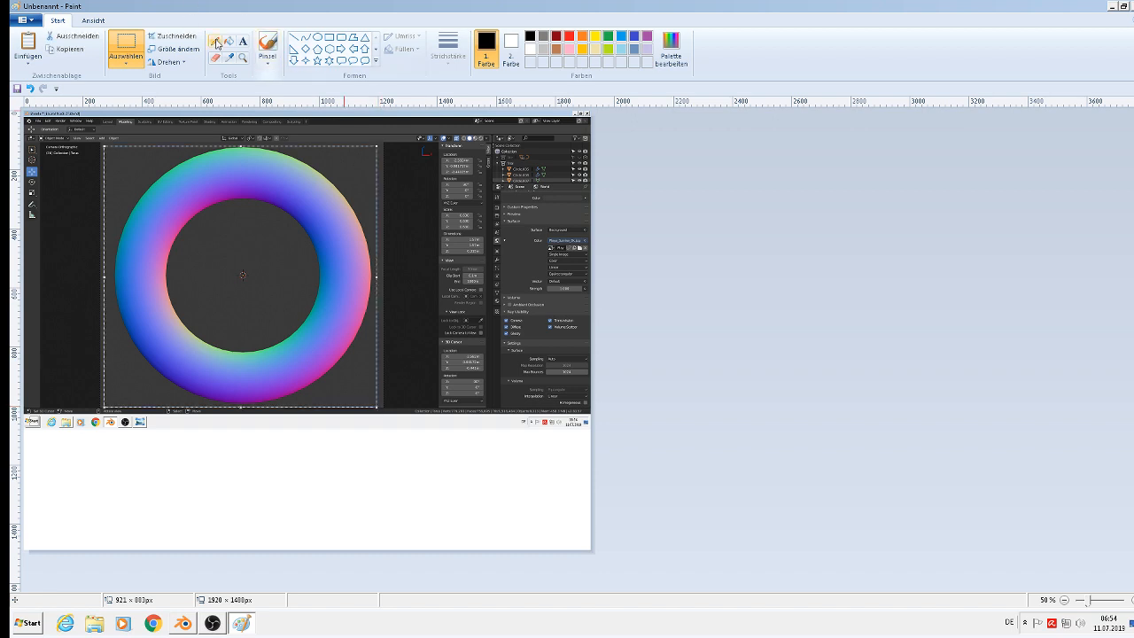
{"action": "left_click", "coordinate": [174, 36]}
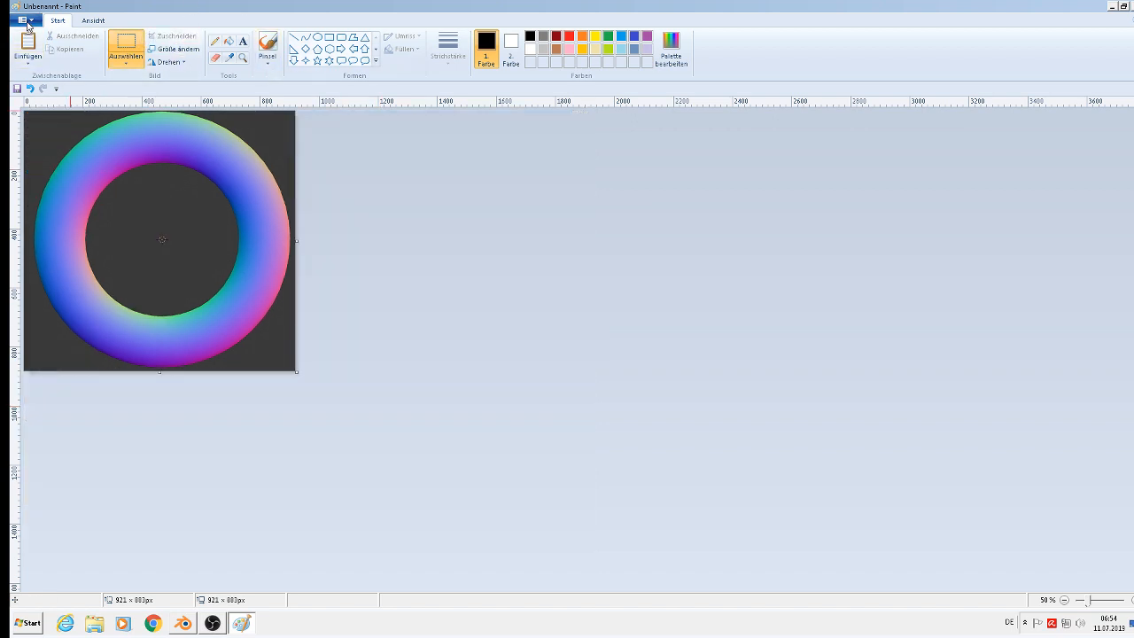
Save the cropped torus image as a JPEG named ring in the texture folder and close Paint
{"action": "left_click", "coordinate": [52, 121]}
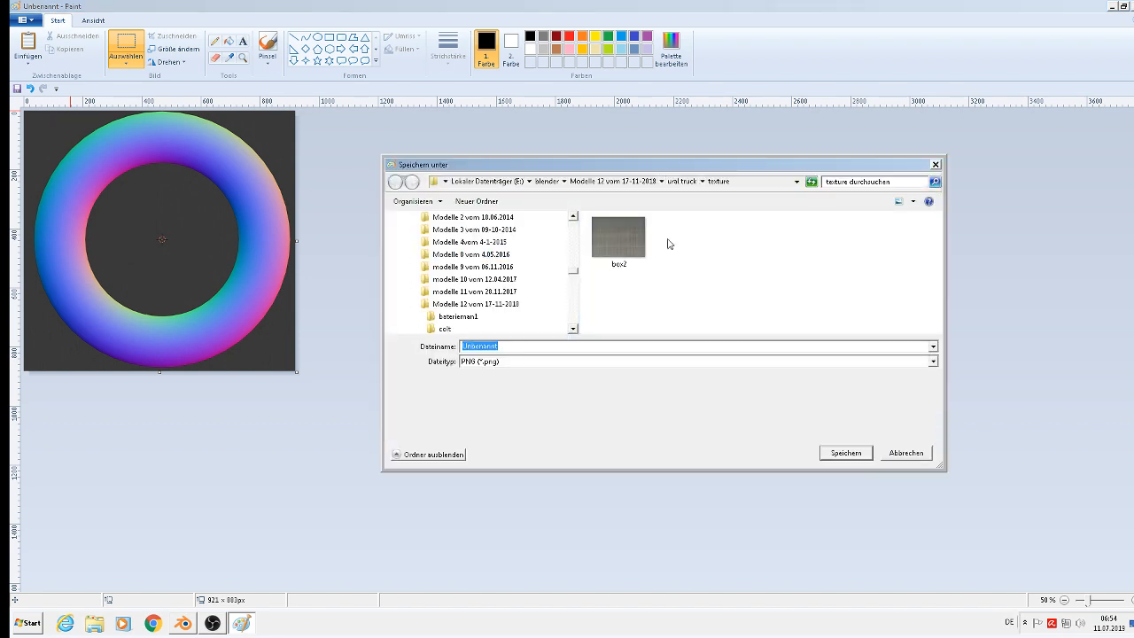
{"action": "left_click", "coordinate": [513, 362]}
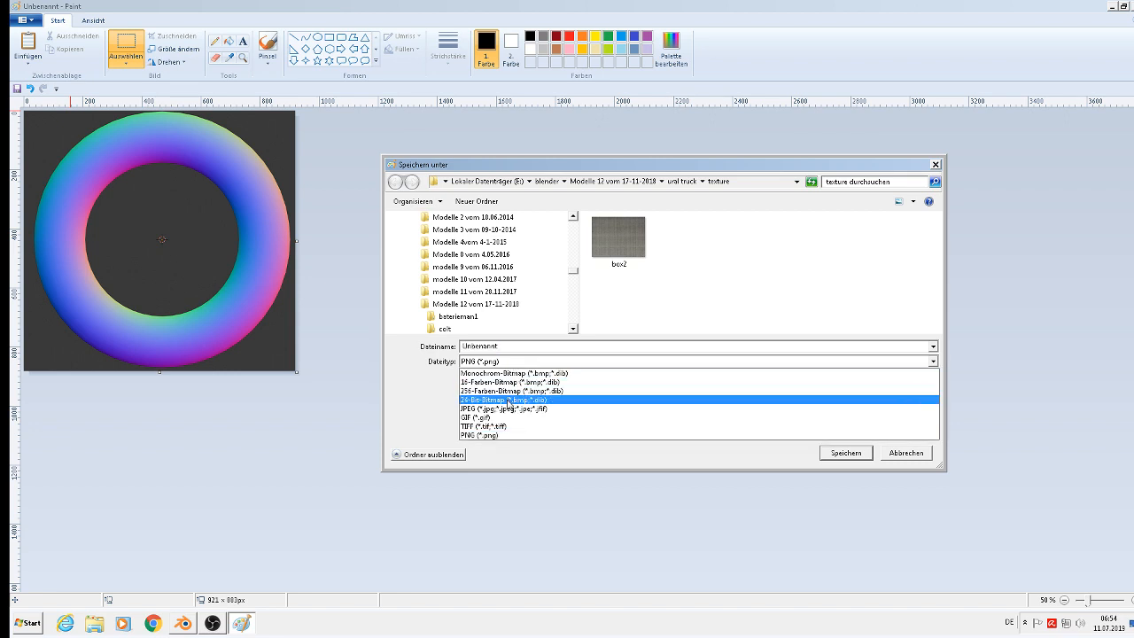
{"action": "left_click", "coordinate": [504, 410]}
{"action": "double_click", "coordinate": [509, 347]}
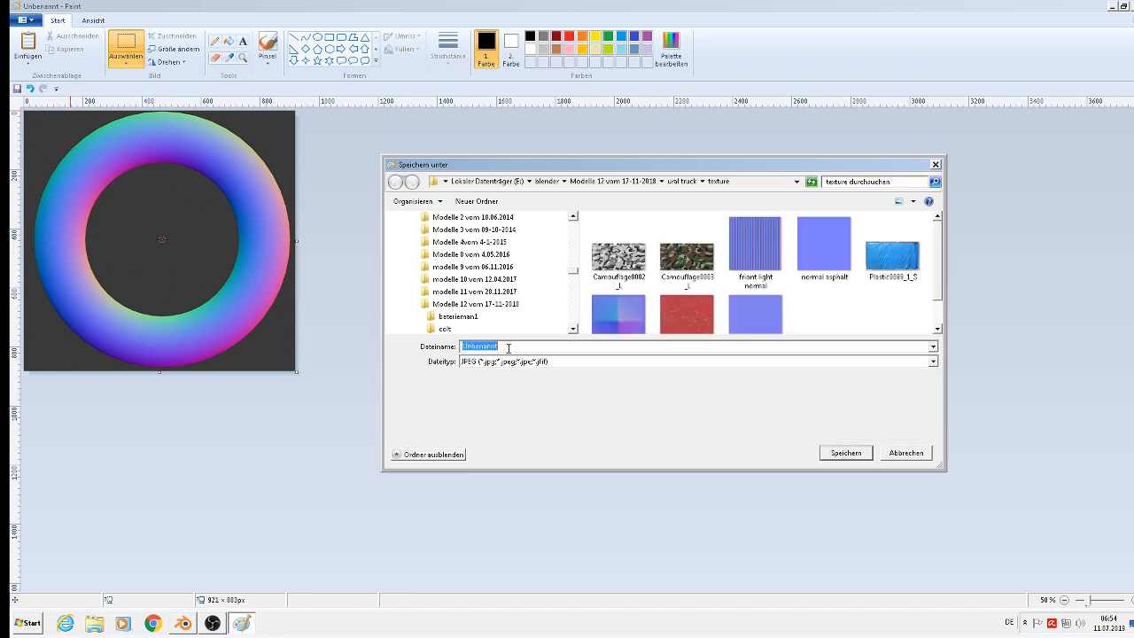
{"action": "type", "text": "ring"}
{"action": "left_click", "coordinate": [844, 452]}
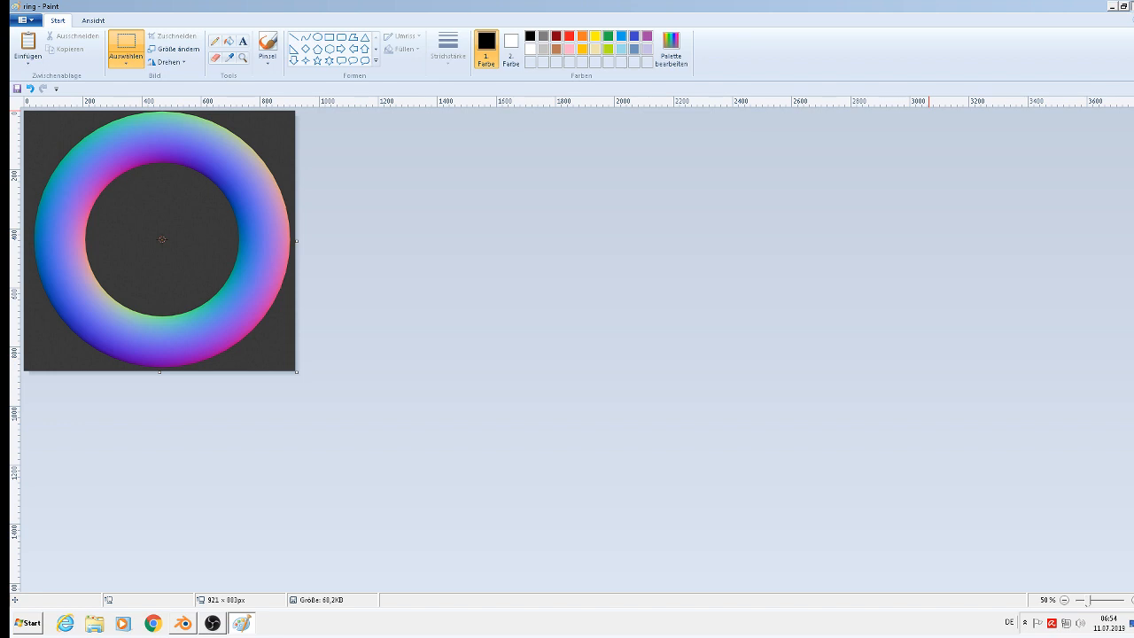
{"action": "key", "text": "alt+F4"}
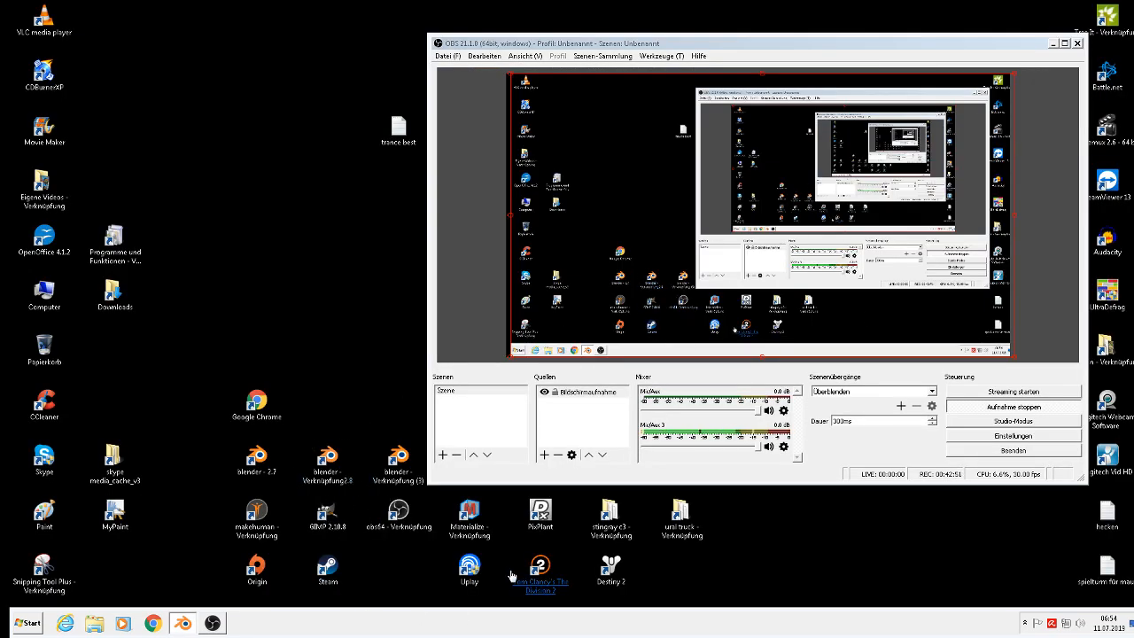
Start GIMP and open ring.jpg from the folder blender\Modelle 12 vom 17-11-2018\ural truck\texture
{"action": "double_click", "coordinate": [327, 527]}
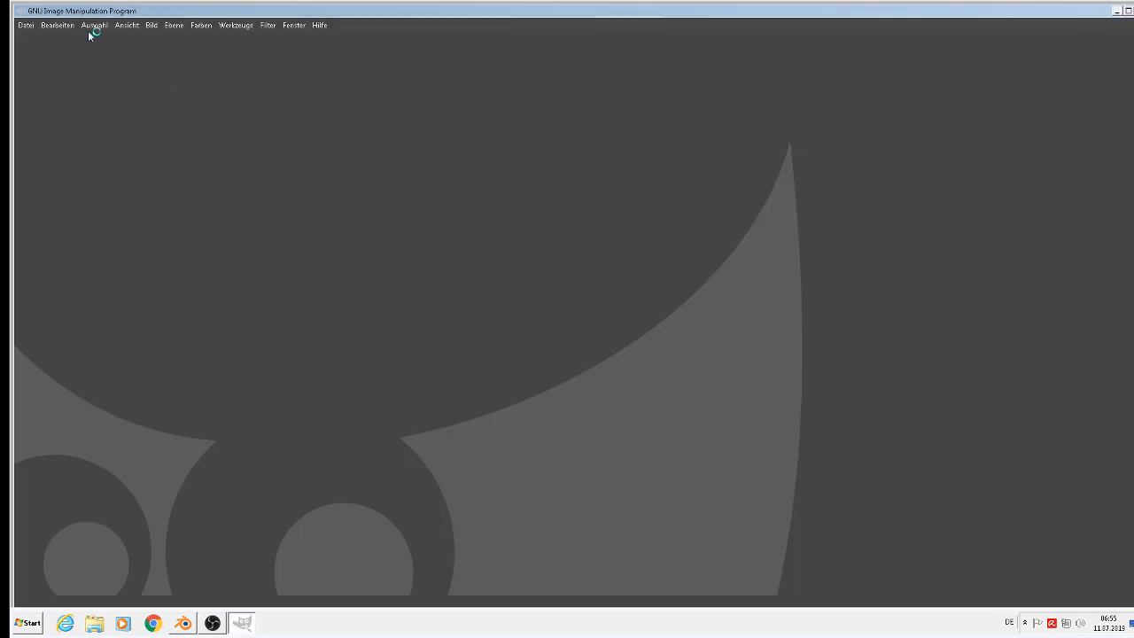
{"action": "left_click", "coordinate": [28, 24]}
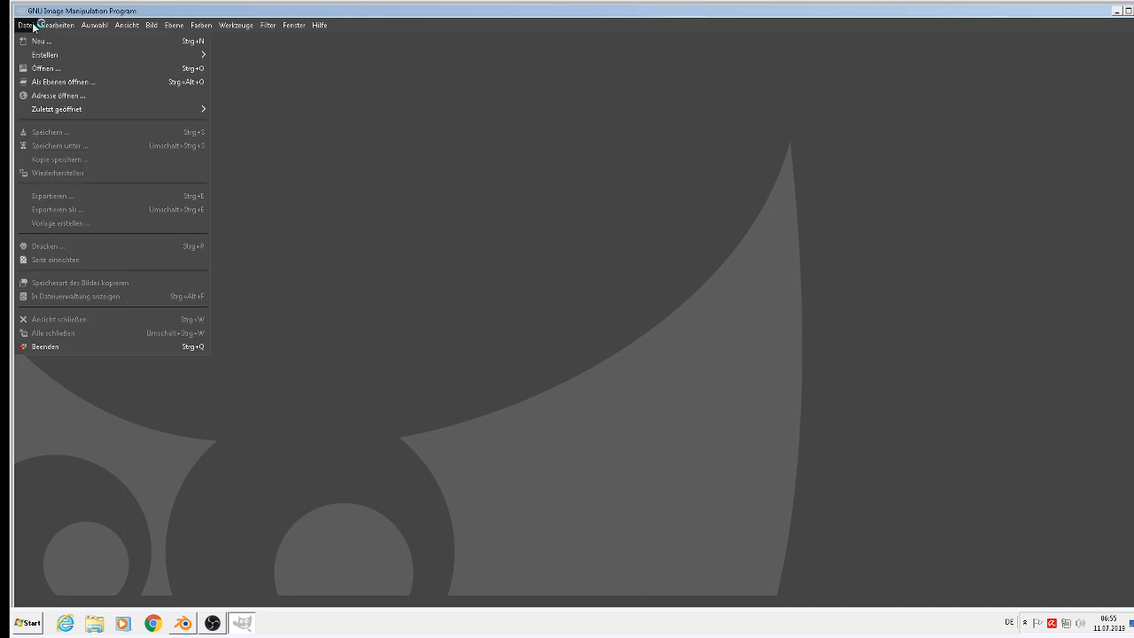
{"action": "left_click", "coordinate": [40, 68]}
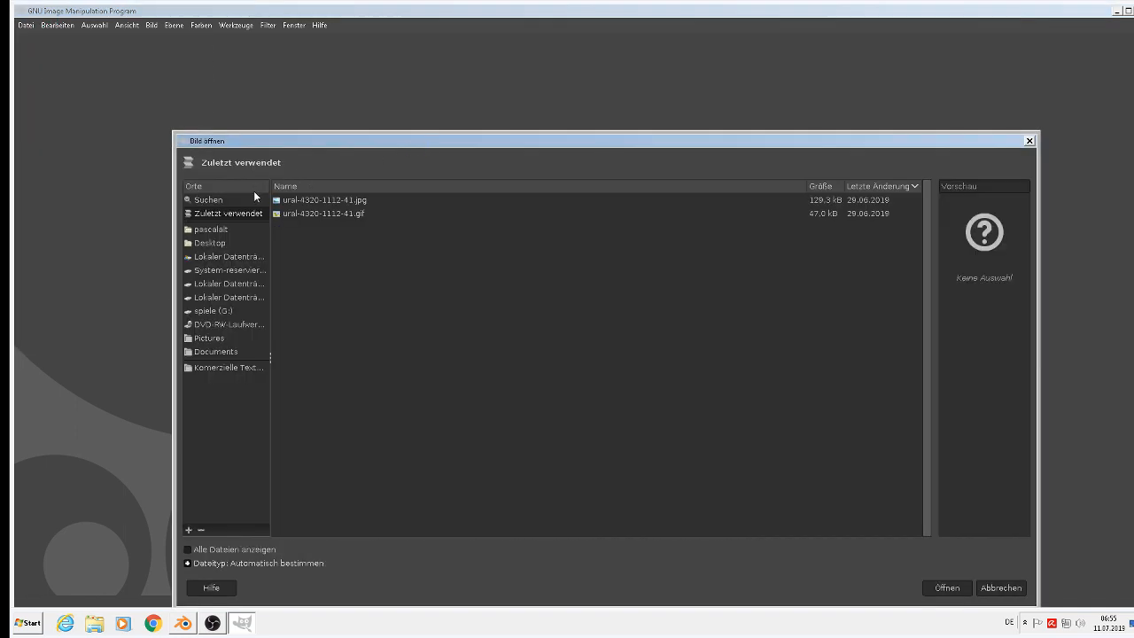
{"action": "left_click", "coordinate": [220, 338]}
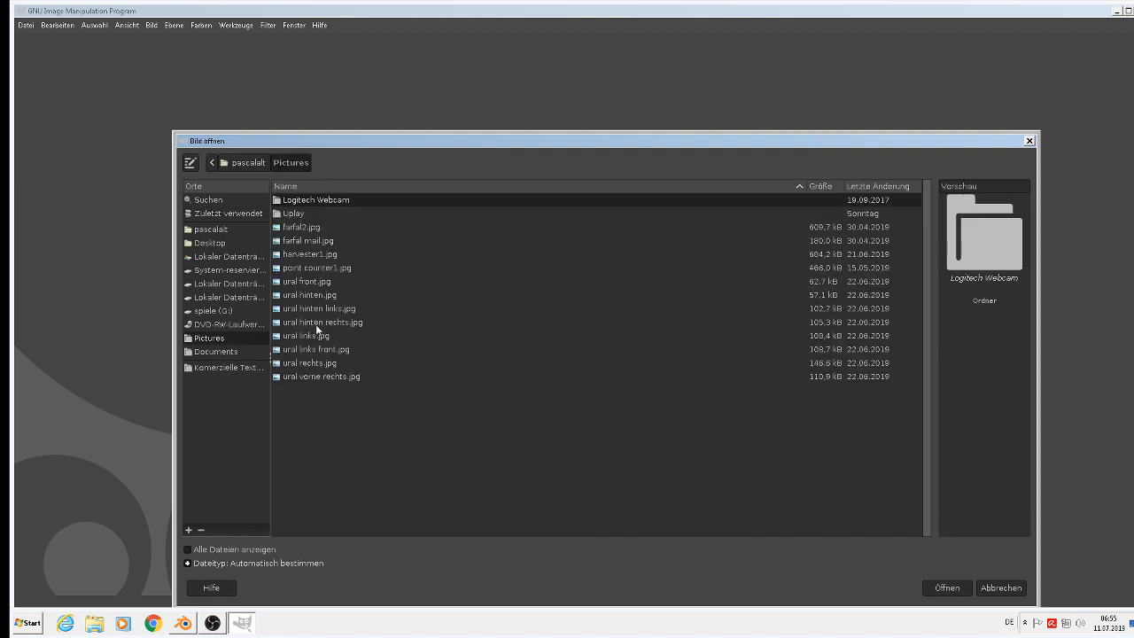
{"action": "left_click", "coordinate": [240, 281]}
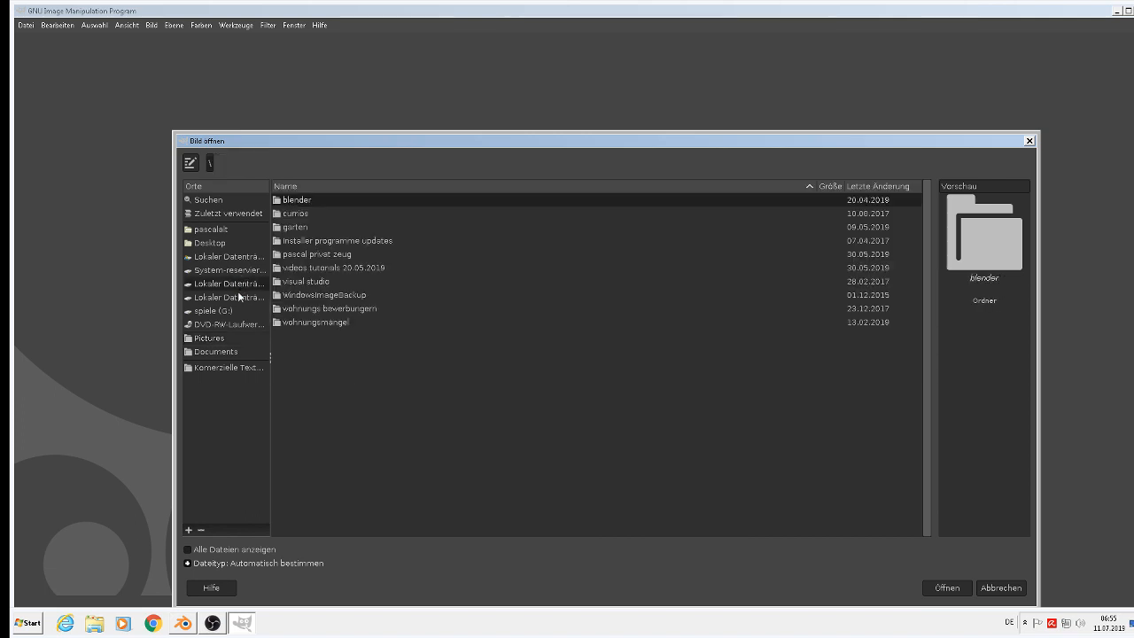
{"action": "double_click", "coordinate": [295, 200]}
{"action": "scroll", "coordinate": [425, 372], "scroll_direction": "down", "scroll_amount": 5}
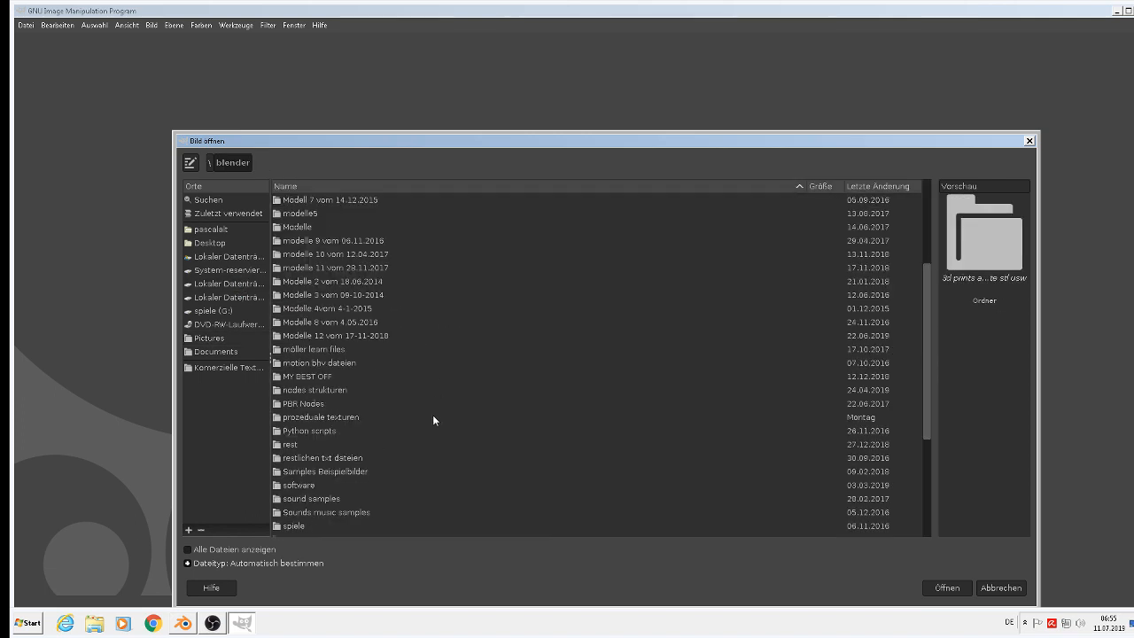
{"action": "double_click", "coordinate": [326, 334]}
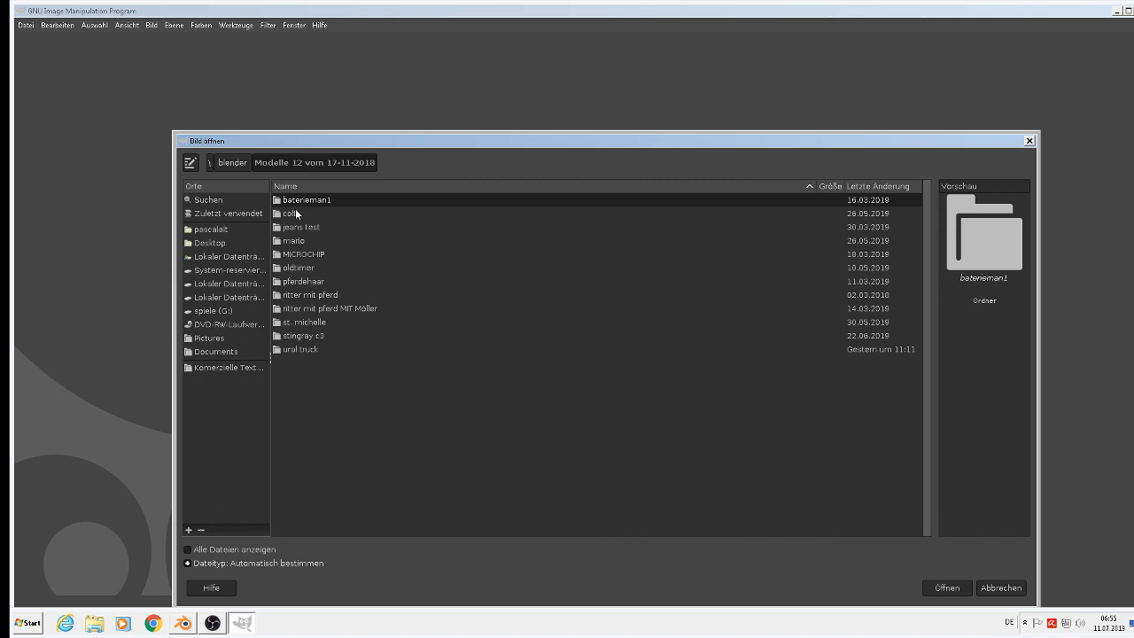
{"action": "double_click", "coordinate": [302, 350]}
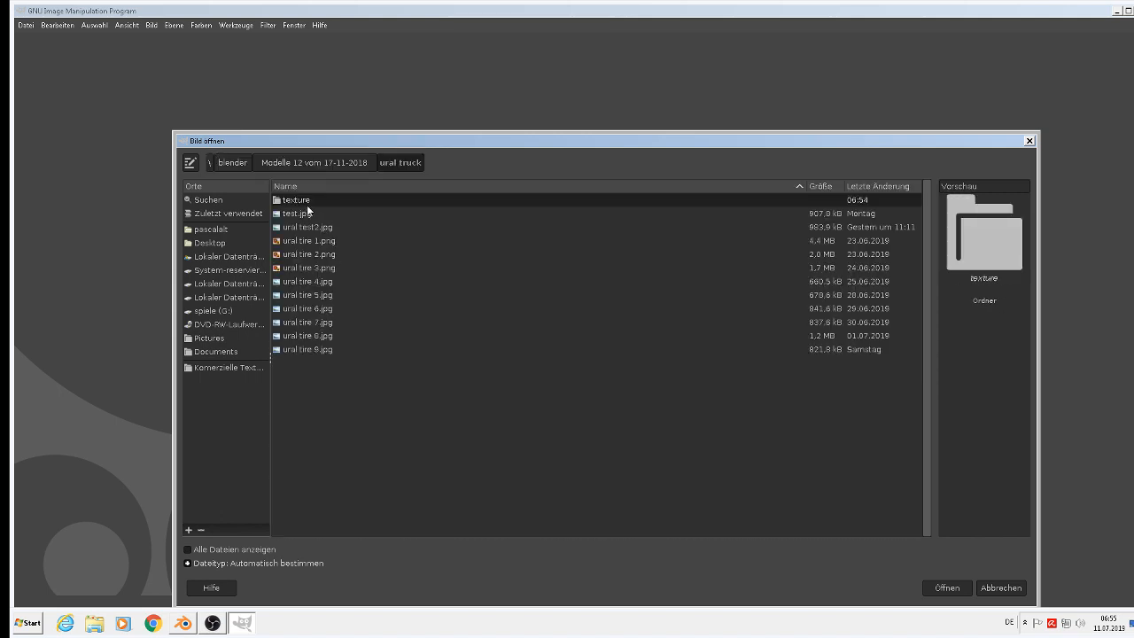
{"action": "double_click", "coordinate": [301, 200]}
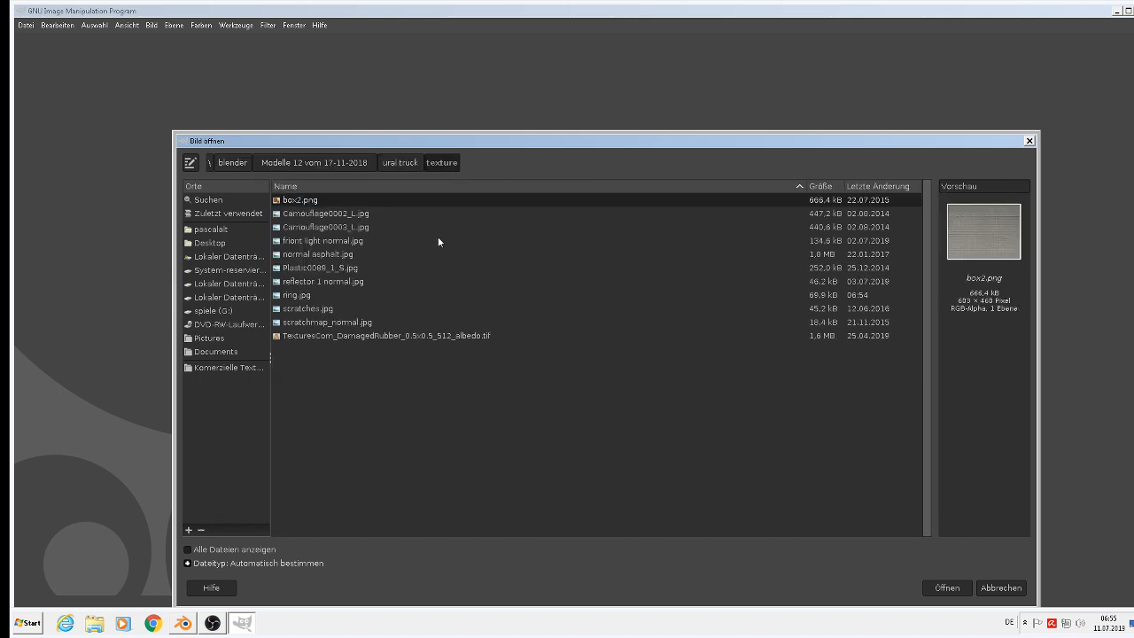
{"action": "left_click", "coordinate": [296, 295]}
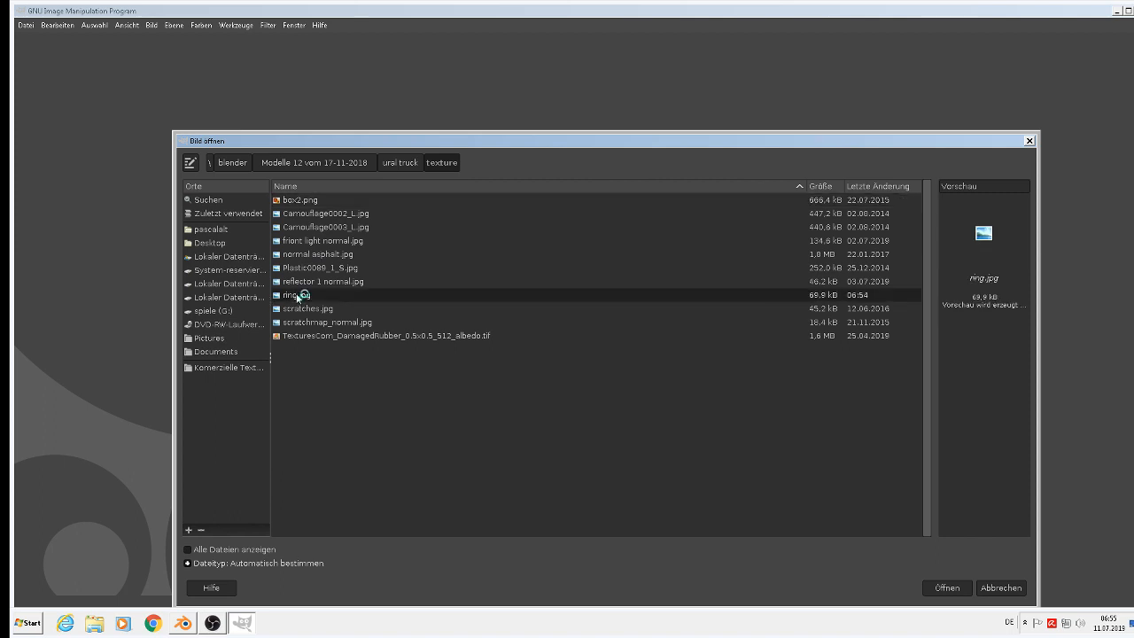
{"action": "left_click", "coordinate": [946, 588]}
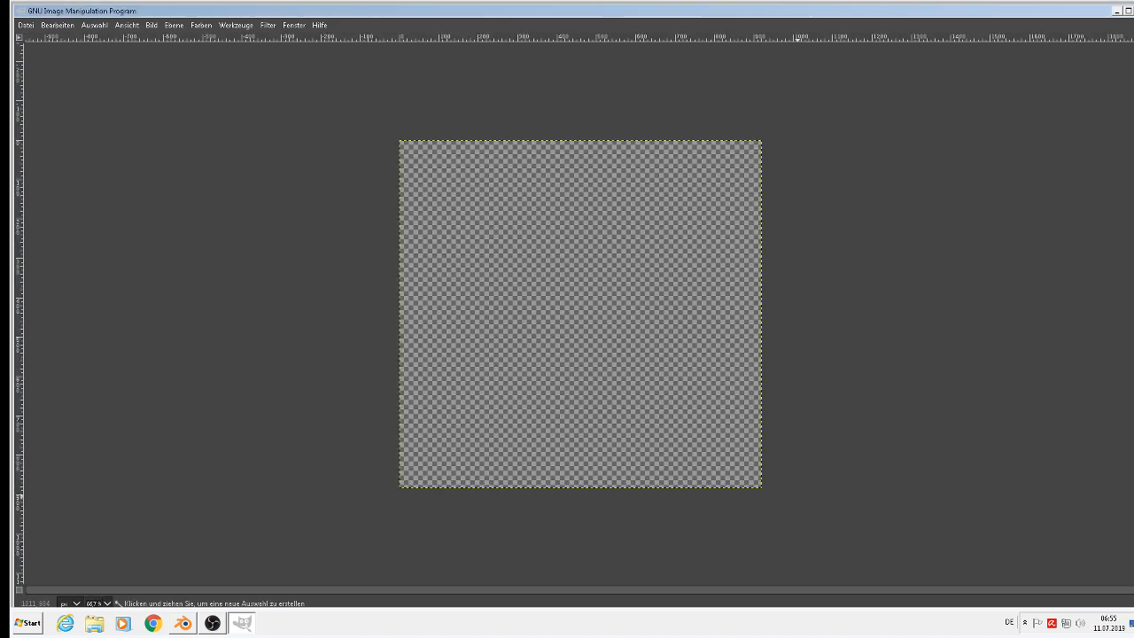
Select the gray areas outside and inside the ring by color and fill both with black
{"action": "left_click", "coordinate": [434, 201]}
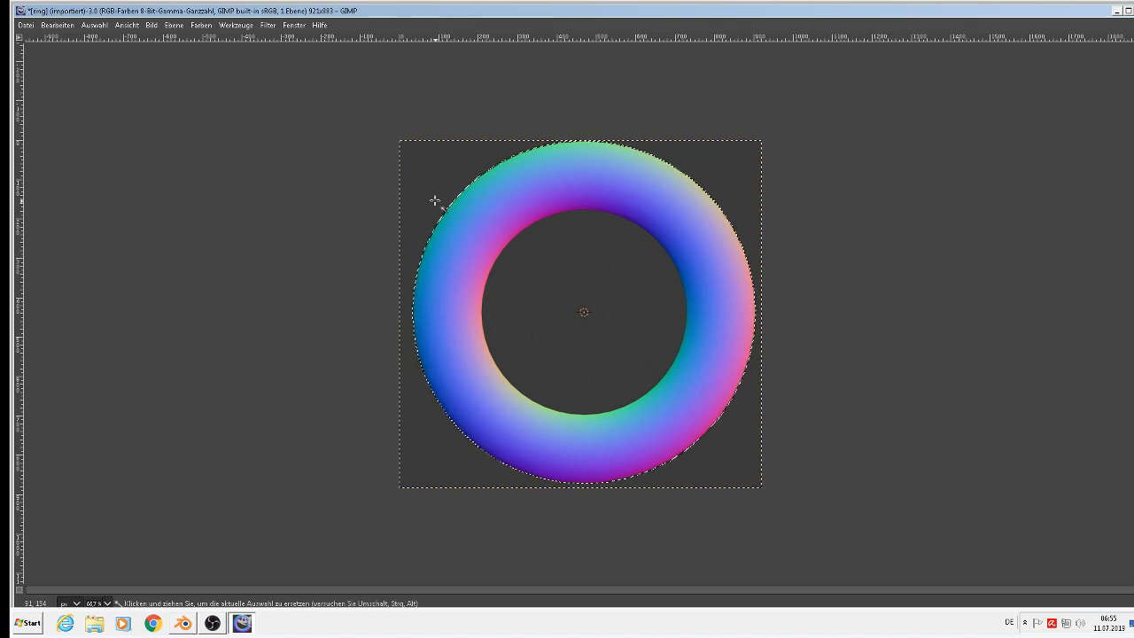
{"action": "key", "text": "ctrl+comma"}
{"action": "left_click", "coordinate": [576, 273]}
{"action": "key", "text": "ctrl+comma"}
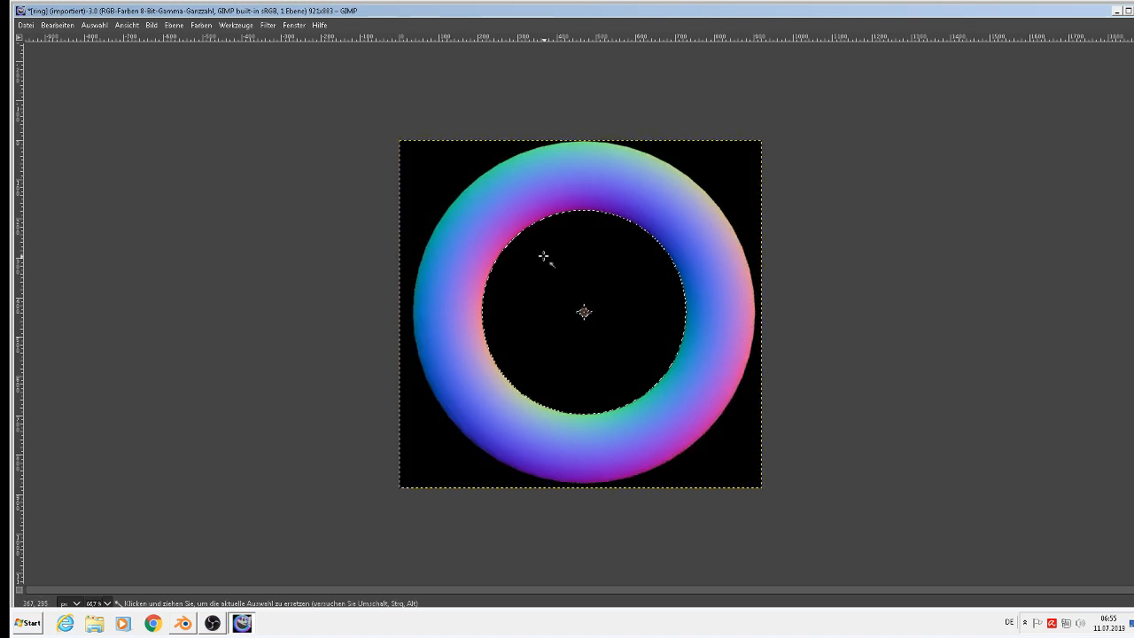
Select the black area outside the ring, invert the selection and cut the enclosed ring to the clipboard
{"action": "left_click", "coordinate": [488, 221]}
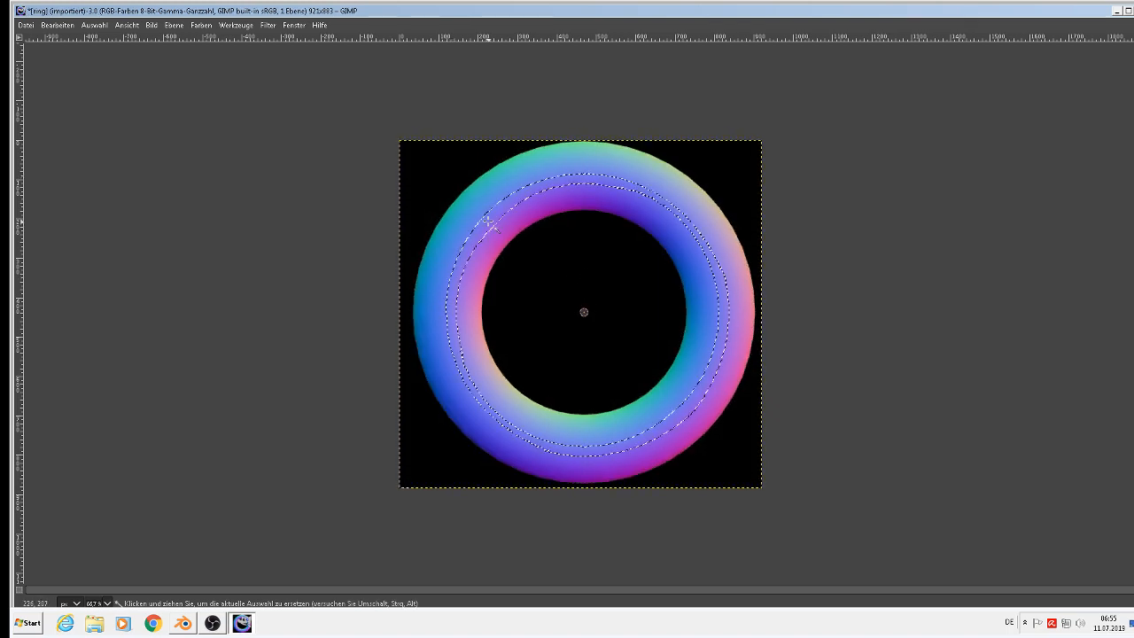
{"action": "left_click", "coordinate": [440, 162]}
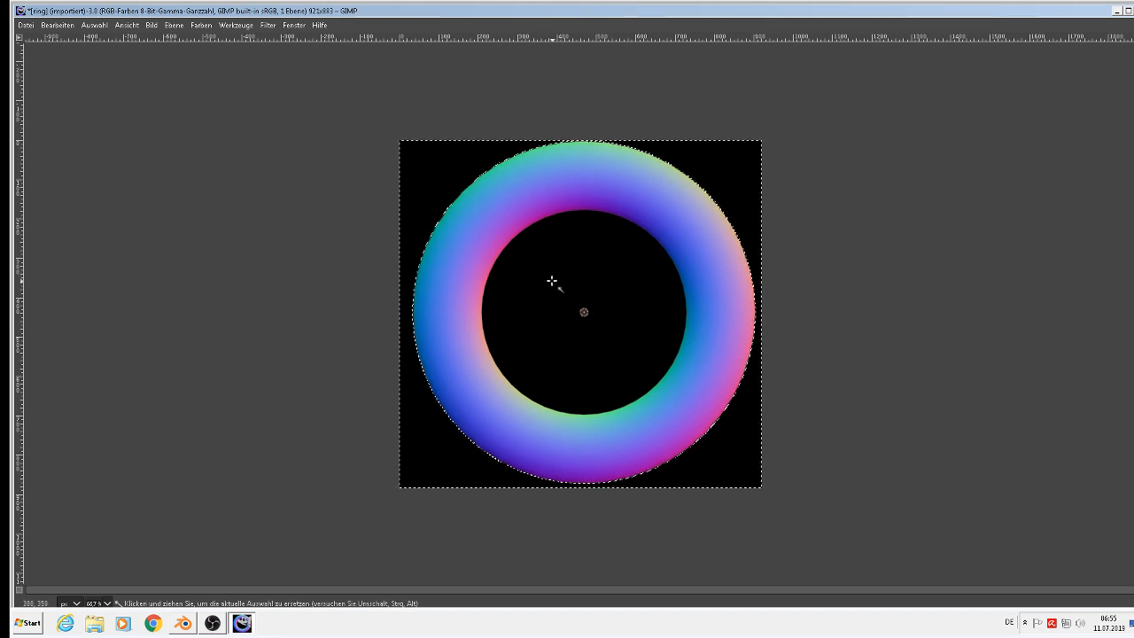
{"action": "left_click", "coordinate": [94, 26]}
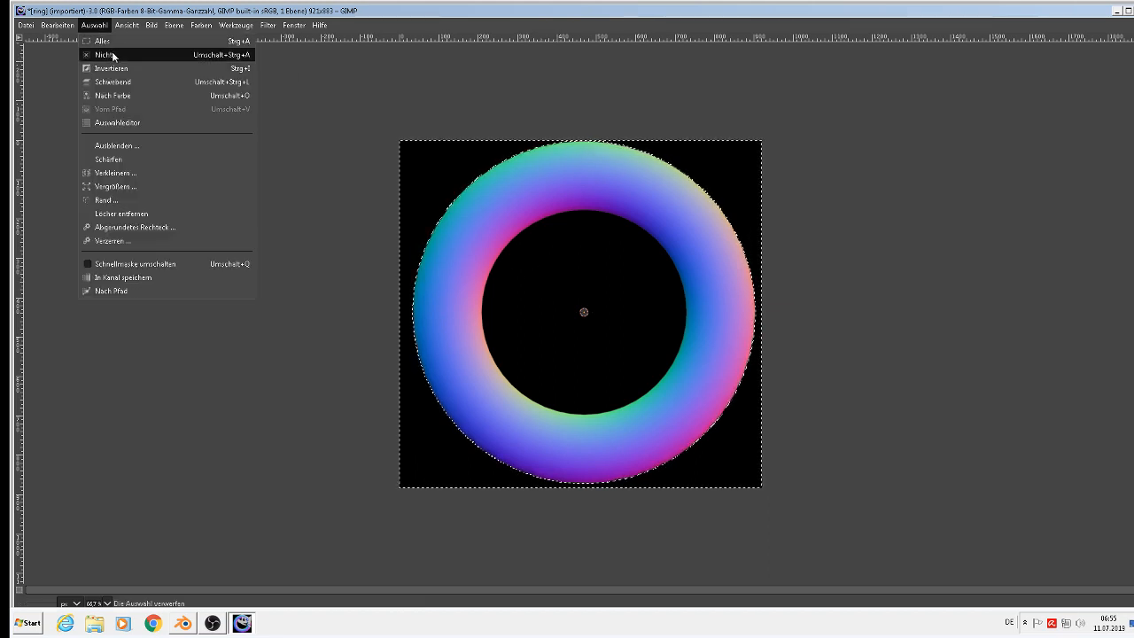
{"action": "left_click", "coordinate": [114, 71]}
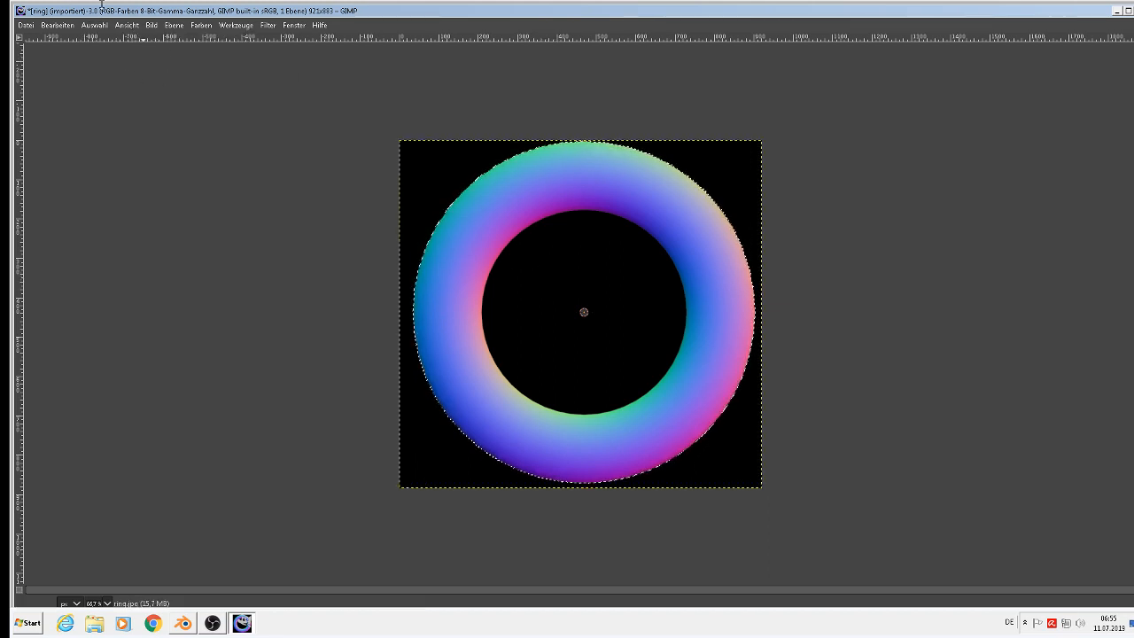
{"action": "left_click", "coordinate": [59, 26]}
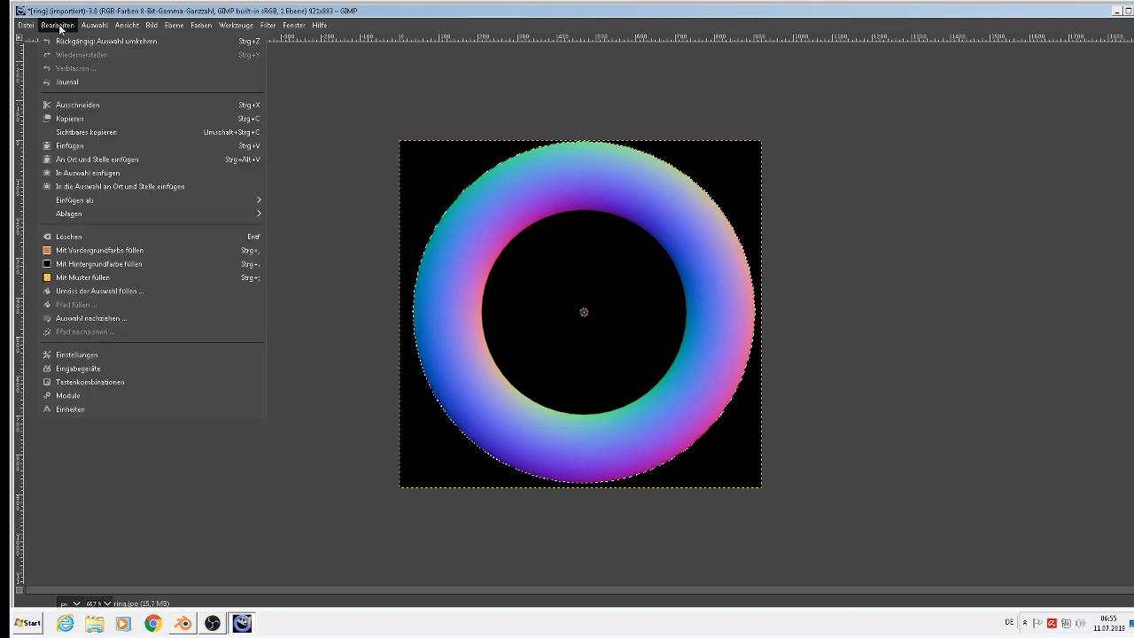
{"action": "left_click", "coordinate": [78, 104]}
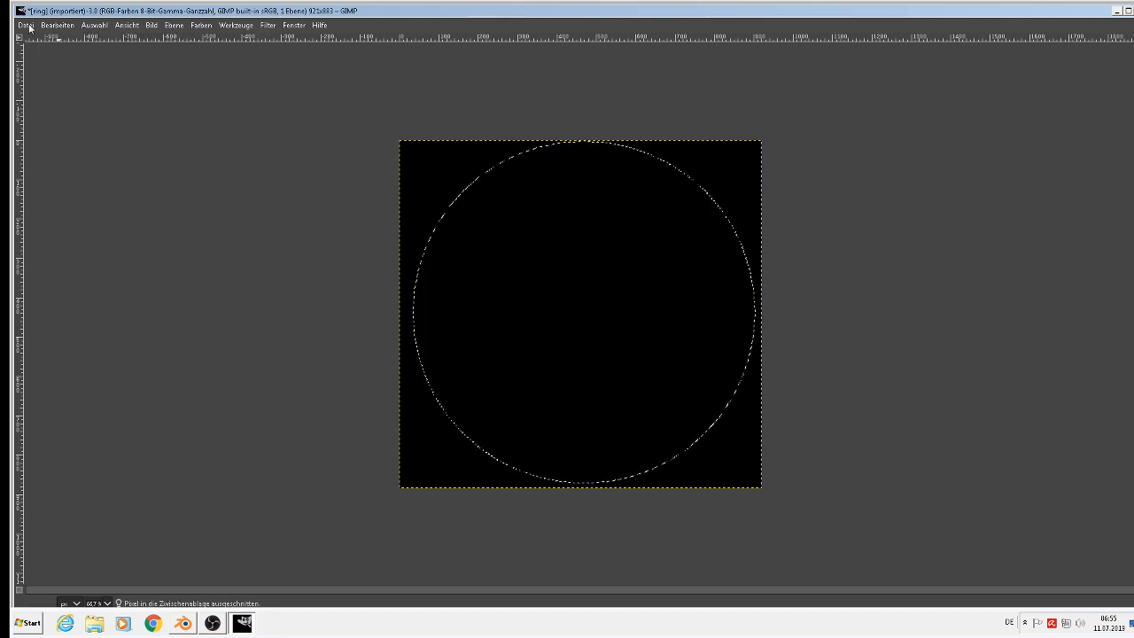
Paste the cut ring as a new image and delete the black area in its center to make it transparent
{"action": "left_click", "coordinate": [58, 26]}
{"action": "mouse_move", "coordinate": [25, 25]}
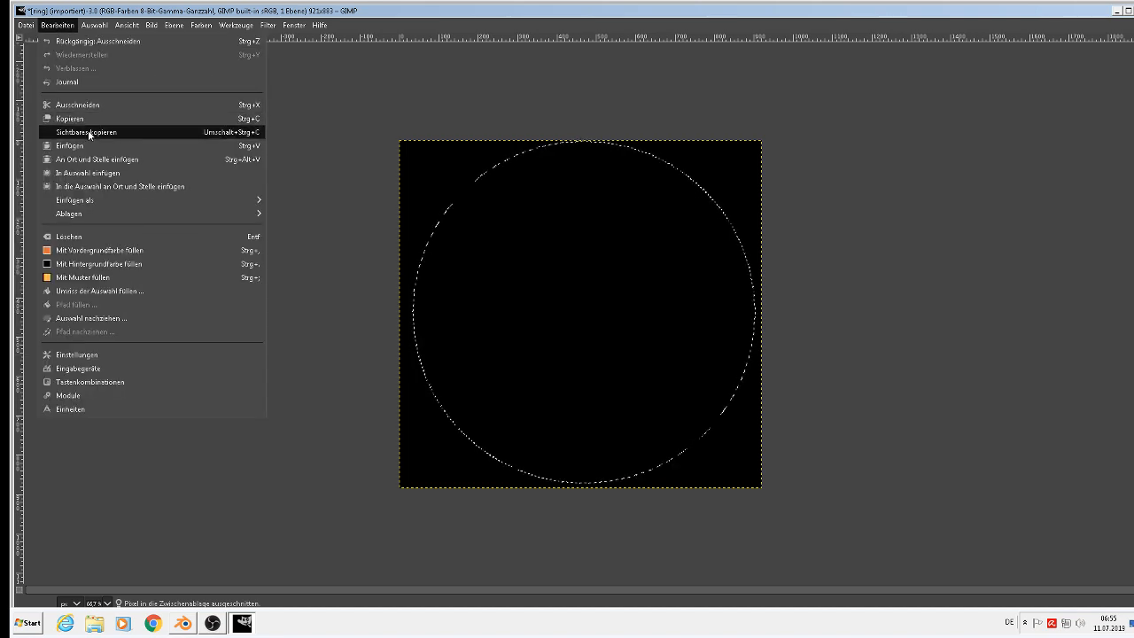
{"action": "mouse_move", "coordinate": [125, 201]}
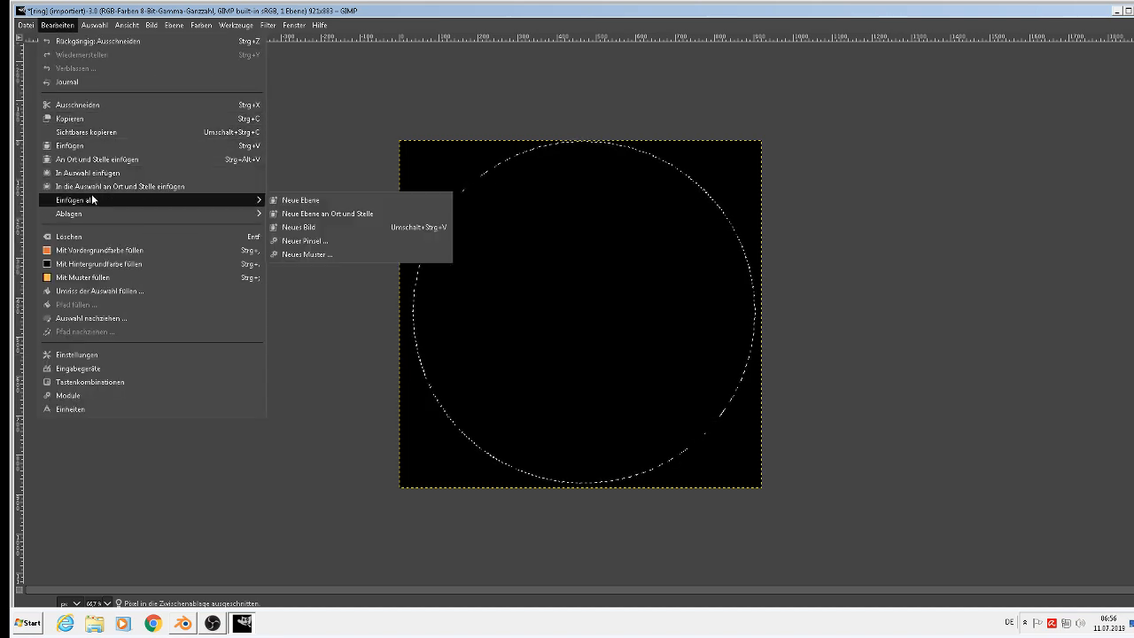
{"action": "left_click", "coordinate": [315, 233]}
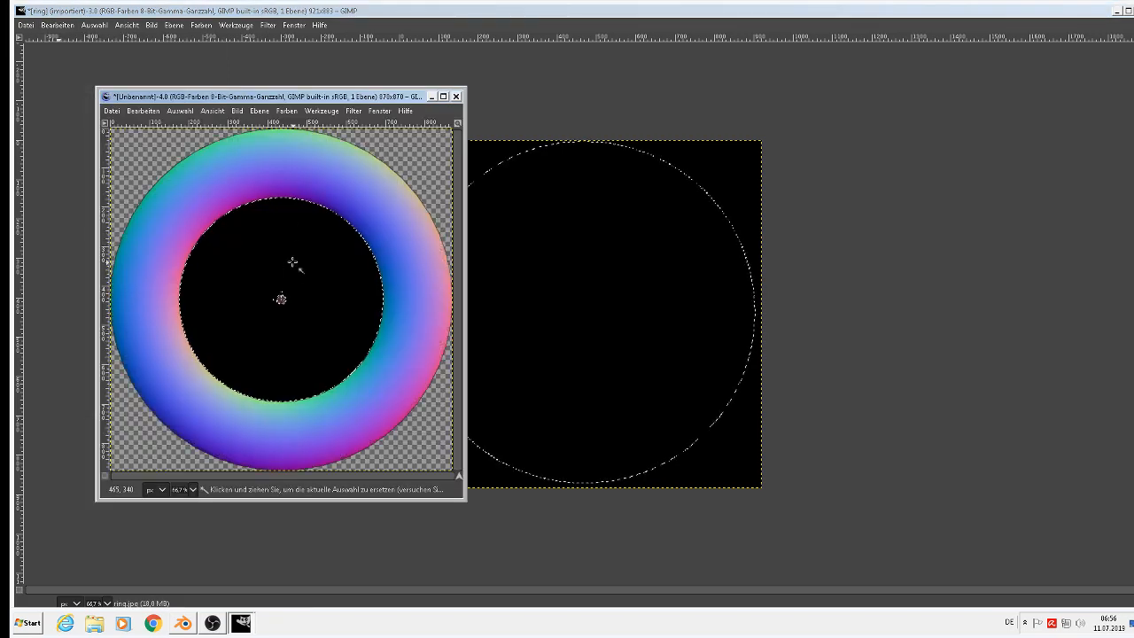
{"action": "key", "text": "Delete"}
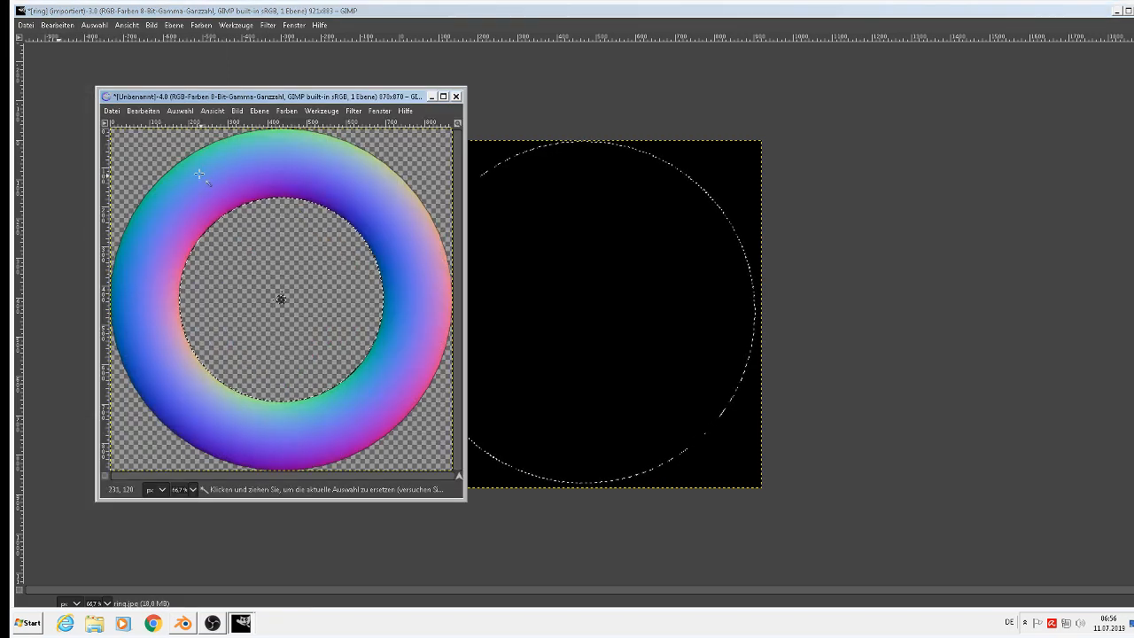
Start exporting the transparent ring image and name the file ring alpha normal .png
{"action": "left_click", "coordinate": [111, 111]}
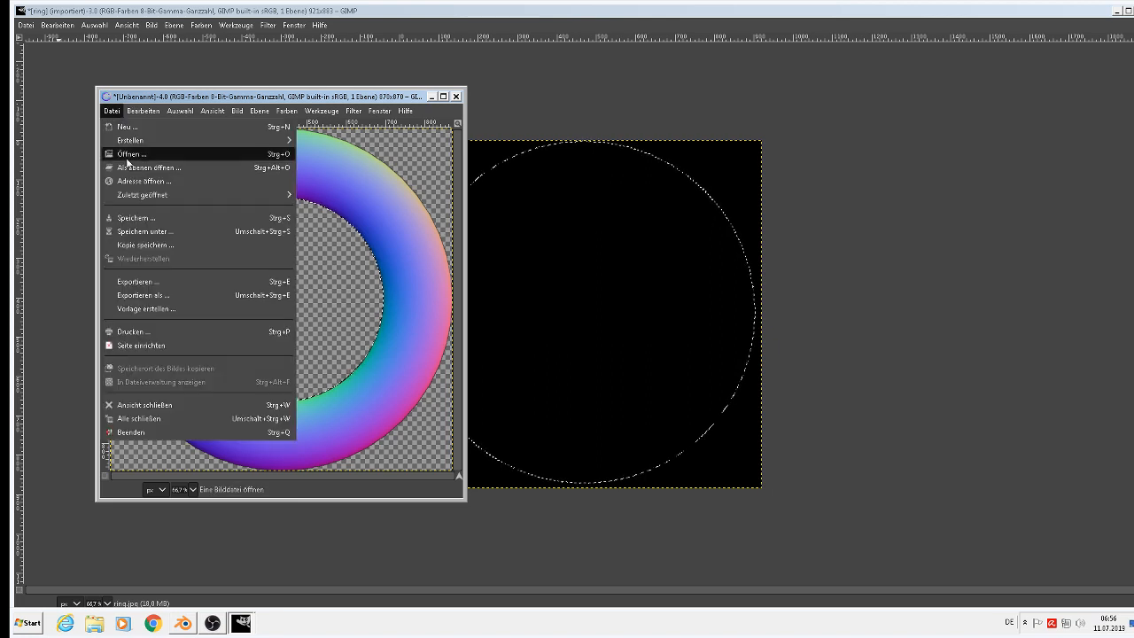
{"action": "left_click", "coordinate": [148, 295]}
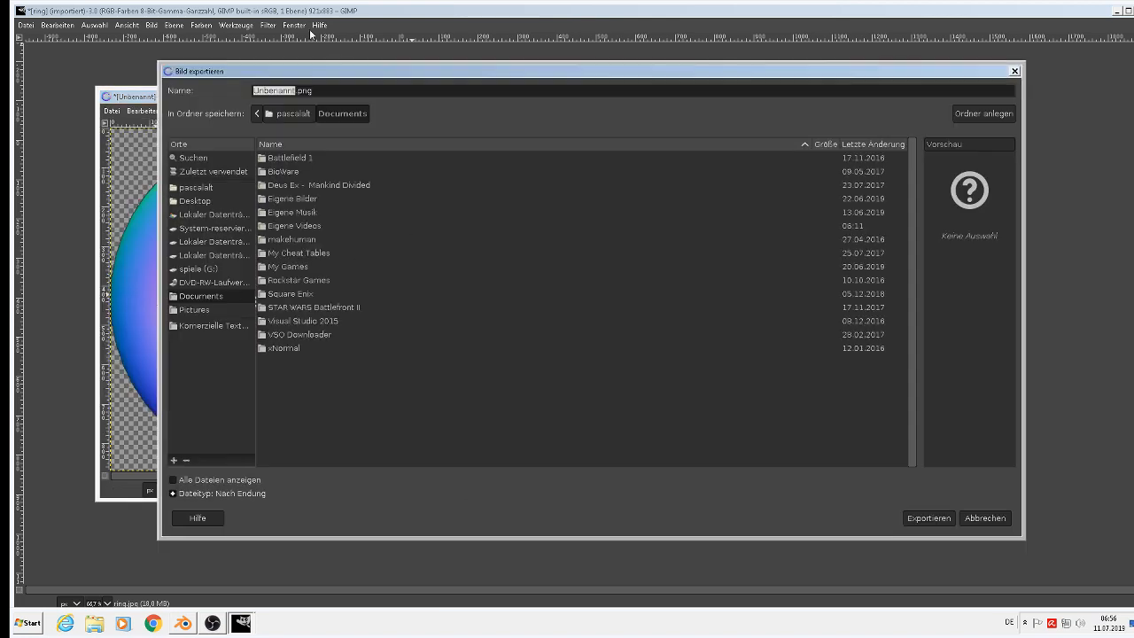
{"action": "type", "text": "ring alpha"}
{"action": "type", "text": "normal"}
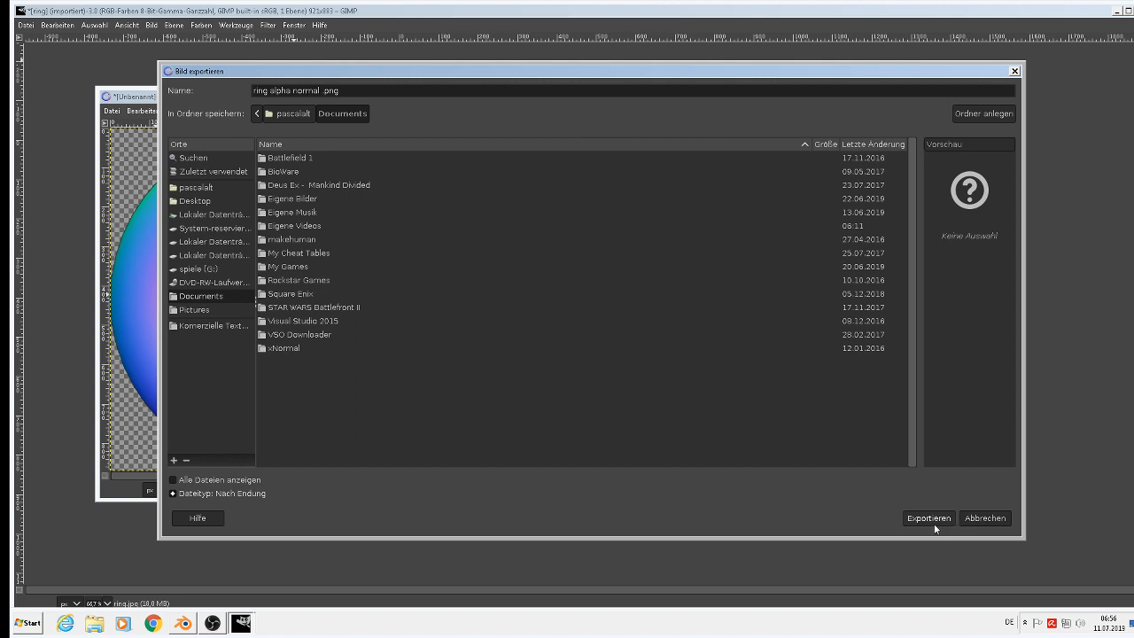
Export the ring as PNG with the default settings to the folder blender\Modelle 12 vom 17-11-2018\ural truck\texture
{"action": "left_click", "coordinate": [215, 239]}
{"action": "left_click", "coordinate": [217, 255]}
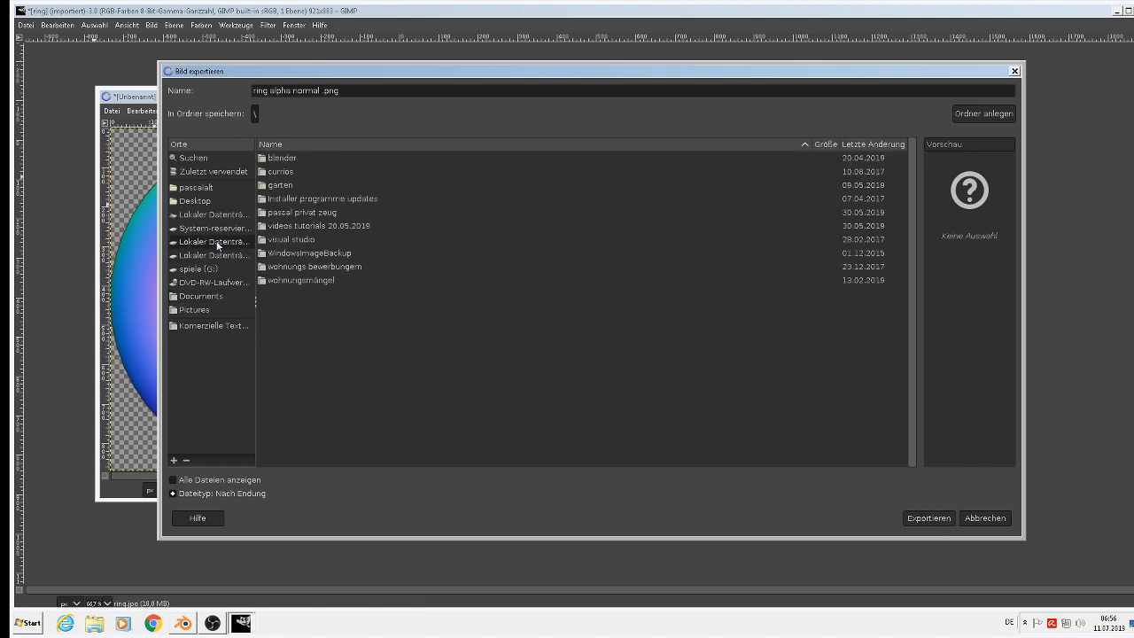
{"action": "double_click", "coordinate": [282, 157]}
{"action": "scroll", "coordinate": [325, 334], "scroll_direction": "down", "scroll_amount": 5}
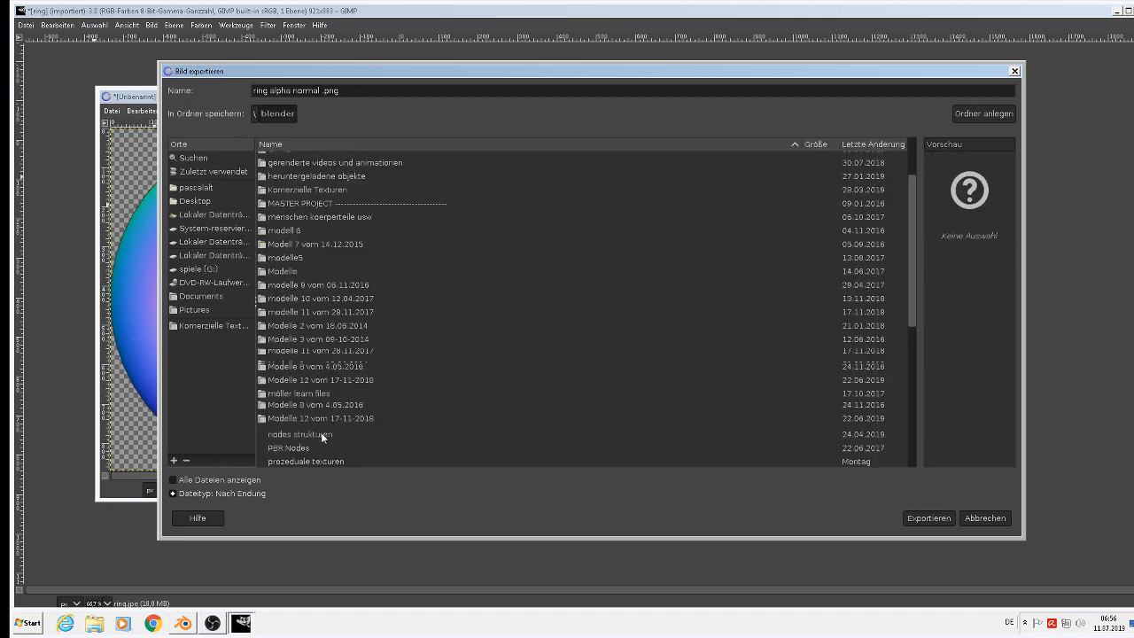
{"action": "double_click", "coordinate": [299, 303]}
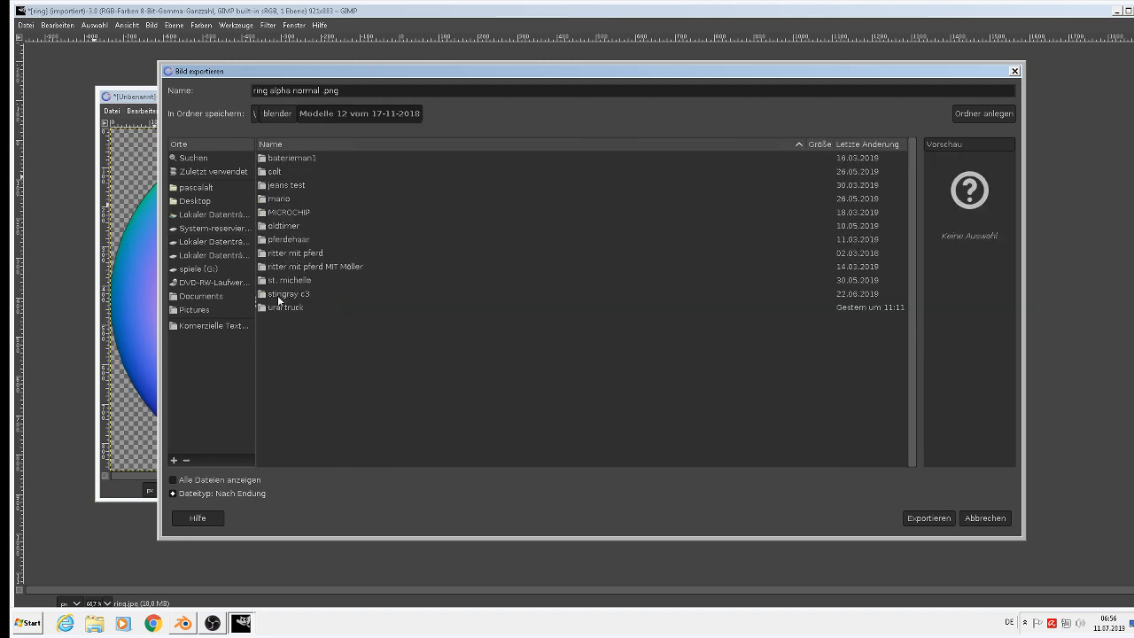
{"action": "double_click", "coordinate": [292, 307]}
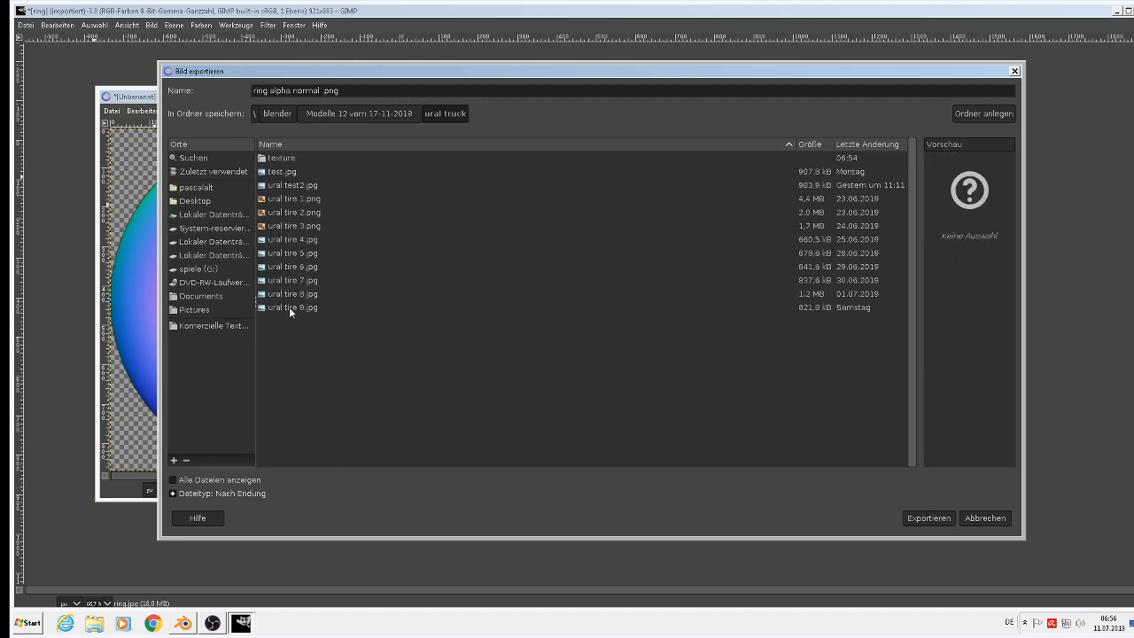
{"action": "double_click", "coordinate": [285, 157]}
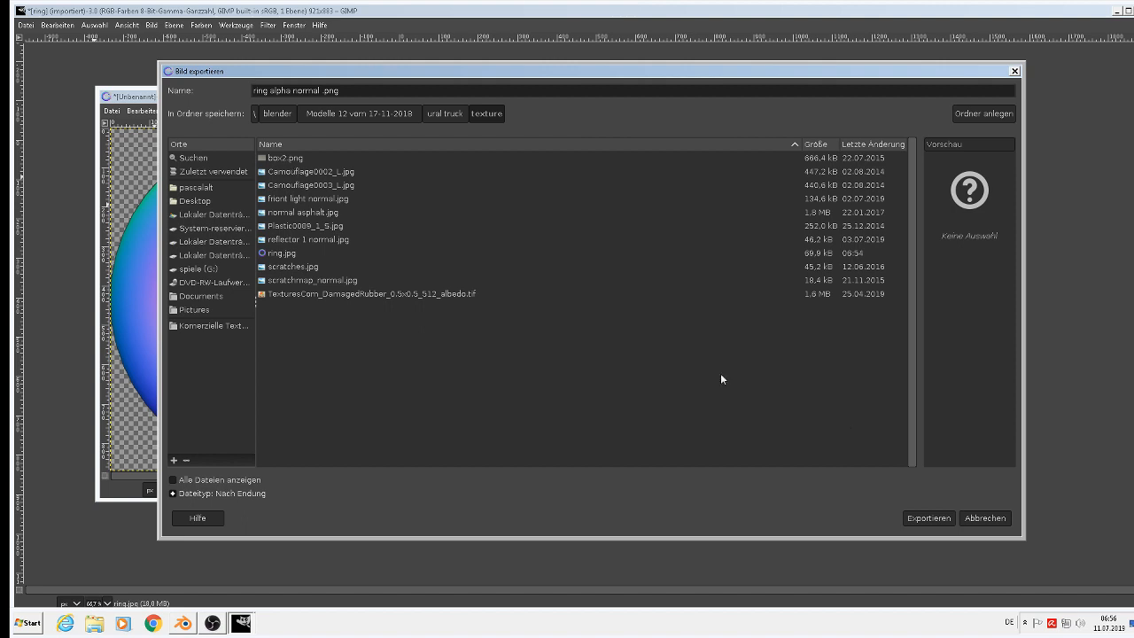
{"action": "left_click", "coordinate": [938, 524]}
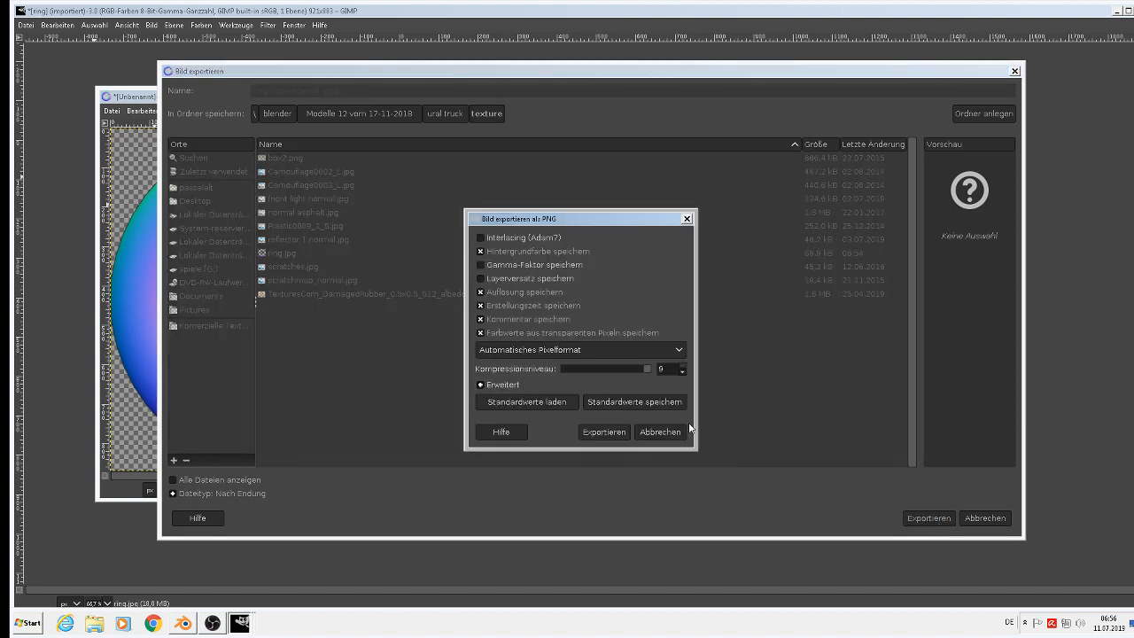
{"action": "left_click", "coordinate": [603, 434]}
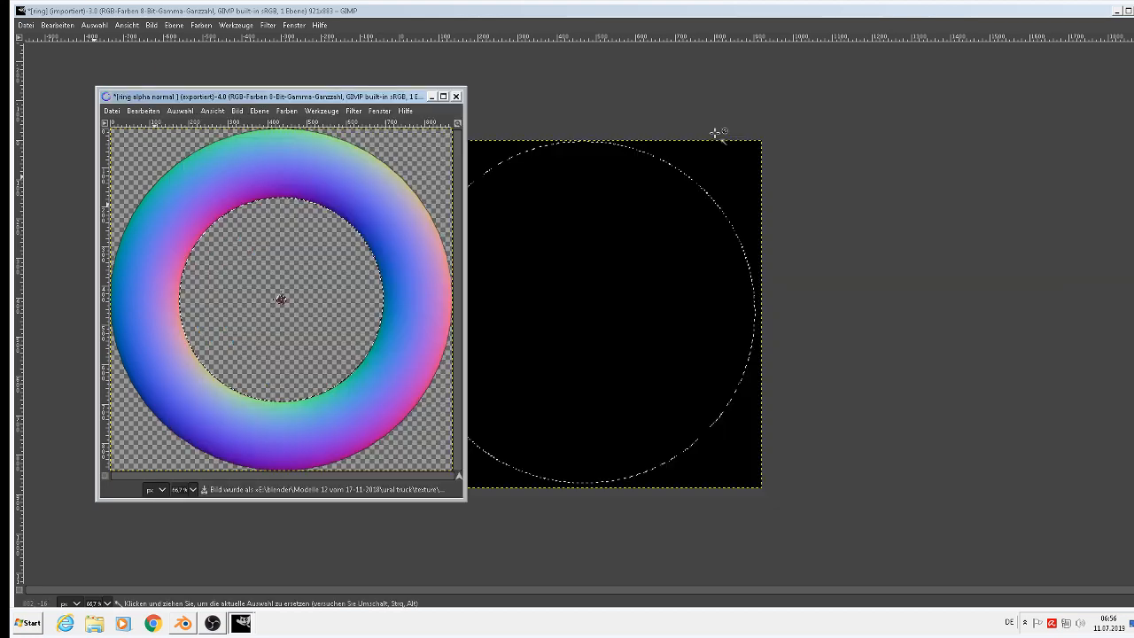
Close the original ring image and the exported ring image in GIMP, discarding the unsaved changes of both
{"action": "left_click", "coordinate": [1133, 11]}
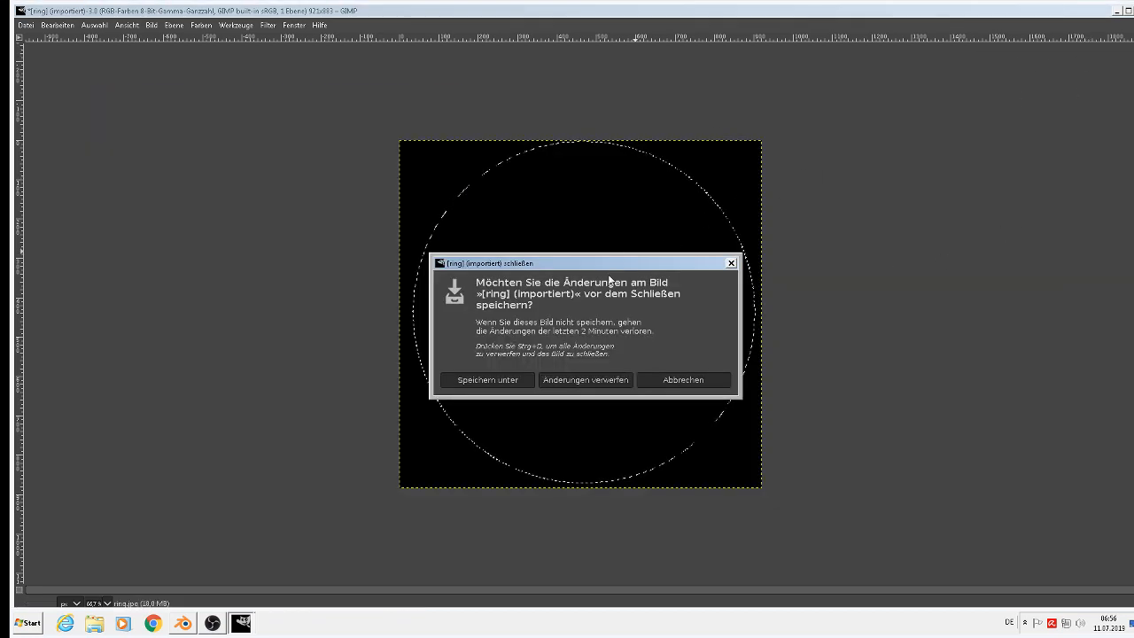
{"action": "left_click", "coordinate": [602, 387]}
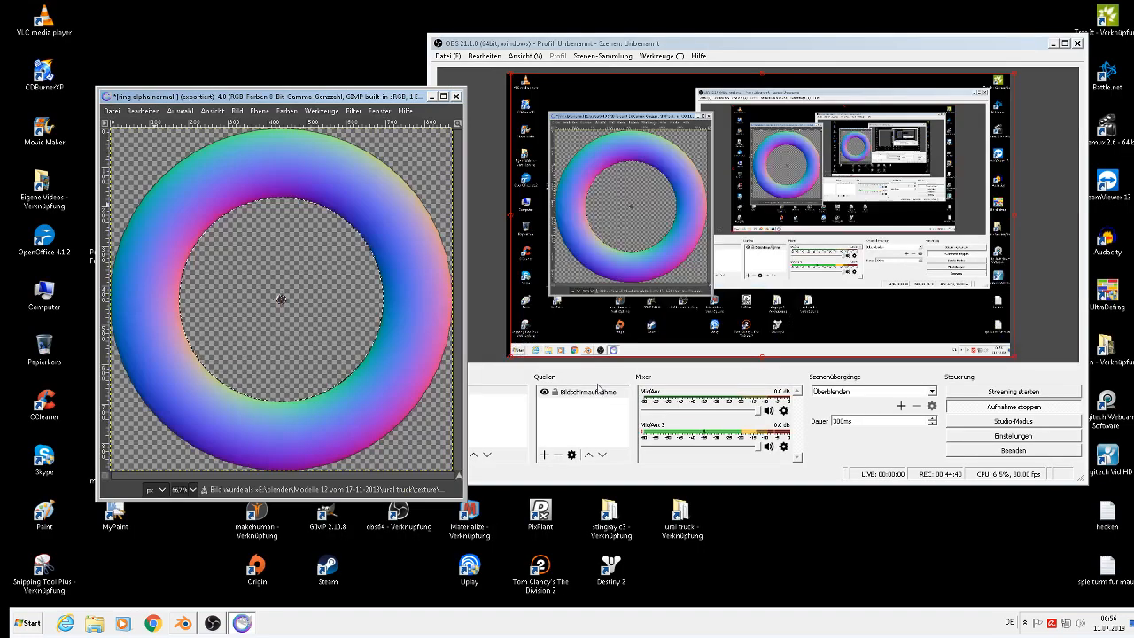
{"action": "left_click", "coordinate": [456, 96]}
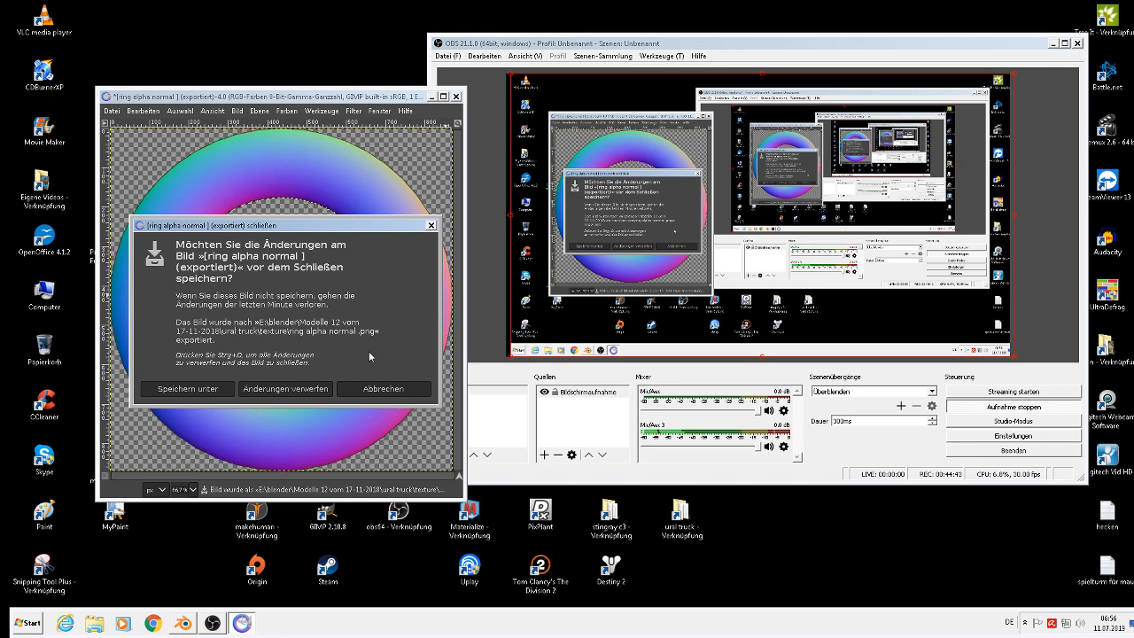
{"action": "left_click", "coordinate": [299, 389]}
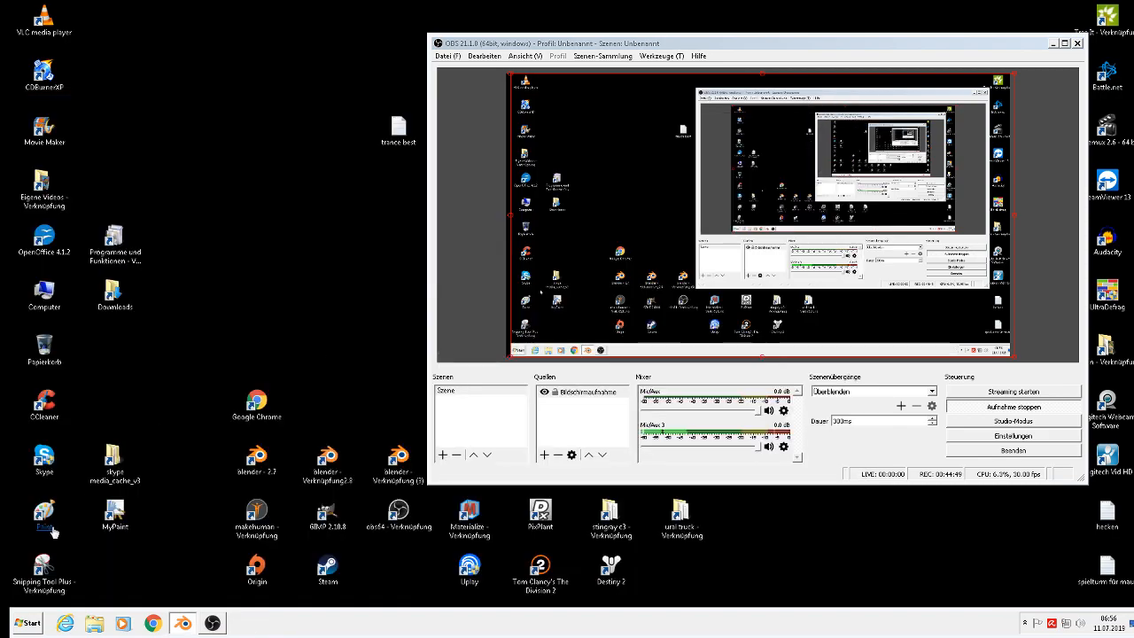
Switch to Blender, select the torus and leave the camera view for an angled overview of the scene
{"action": "left_click", "coordinate": [182, 622]}
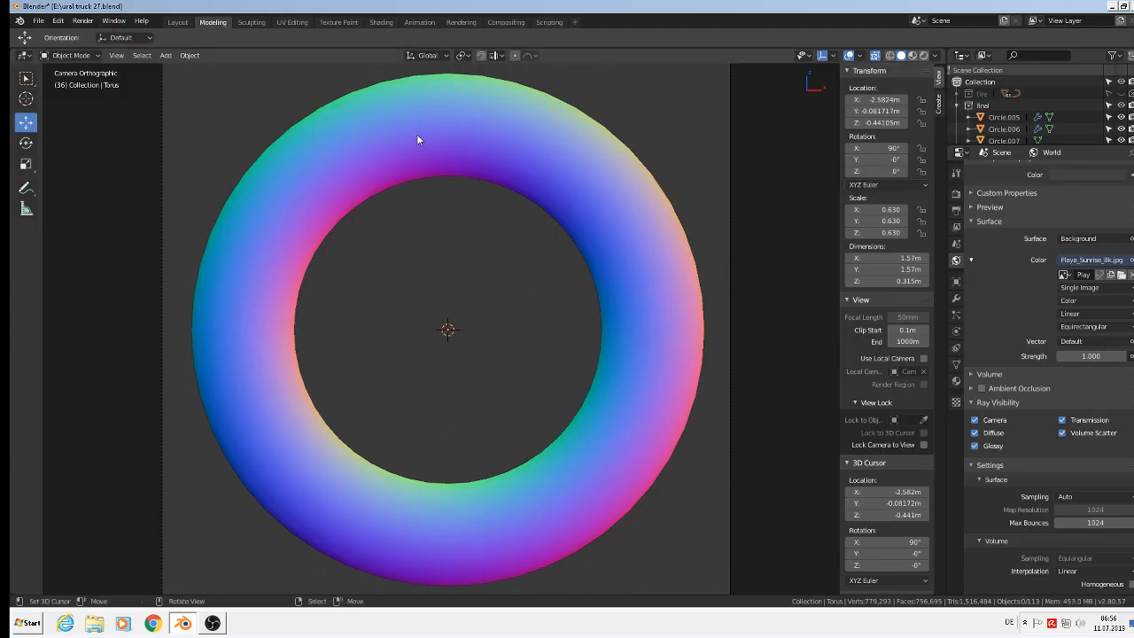
{"action": "scroll", "coordinate": [326, 224], "scroll_direction": "down", "scroll_amount": 5}
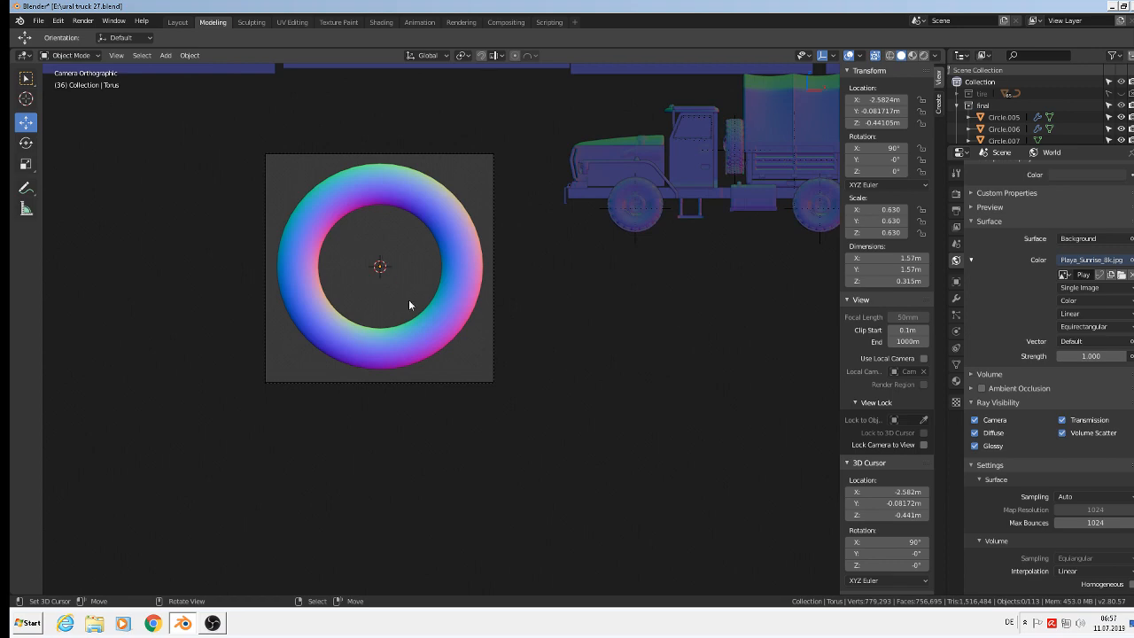
{"action": "left_click", "coordinate": [452, 328]}
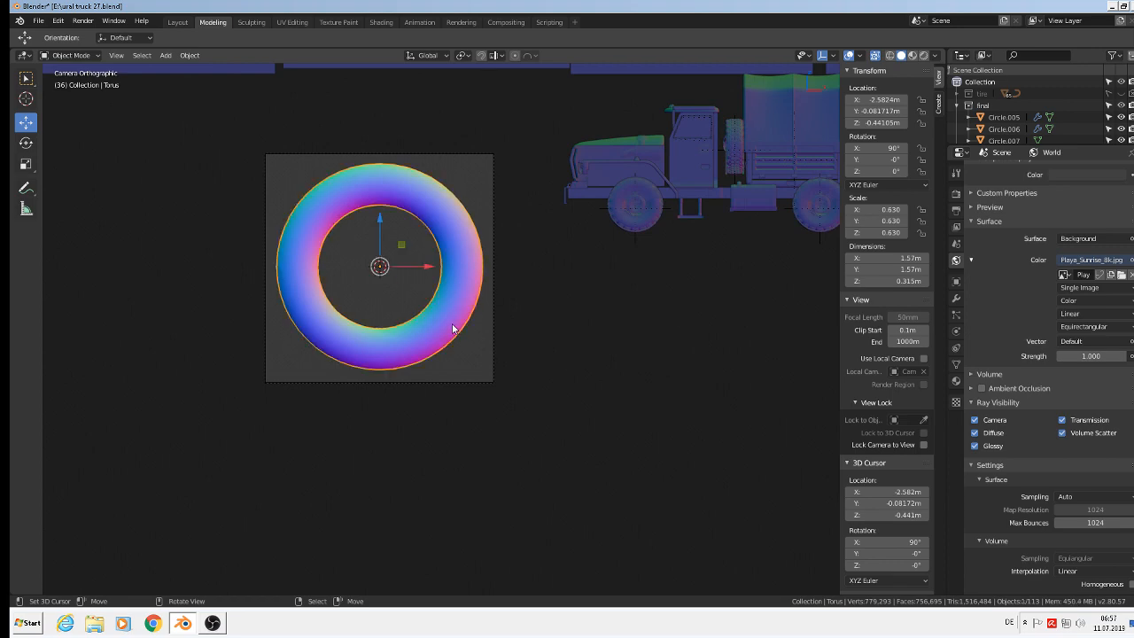
{"action": "key", "text": "KP_0"}
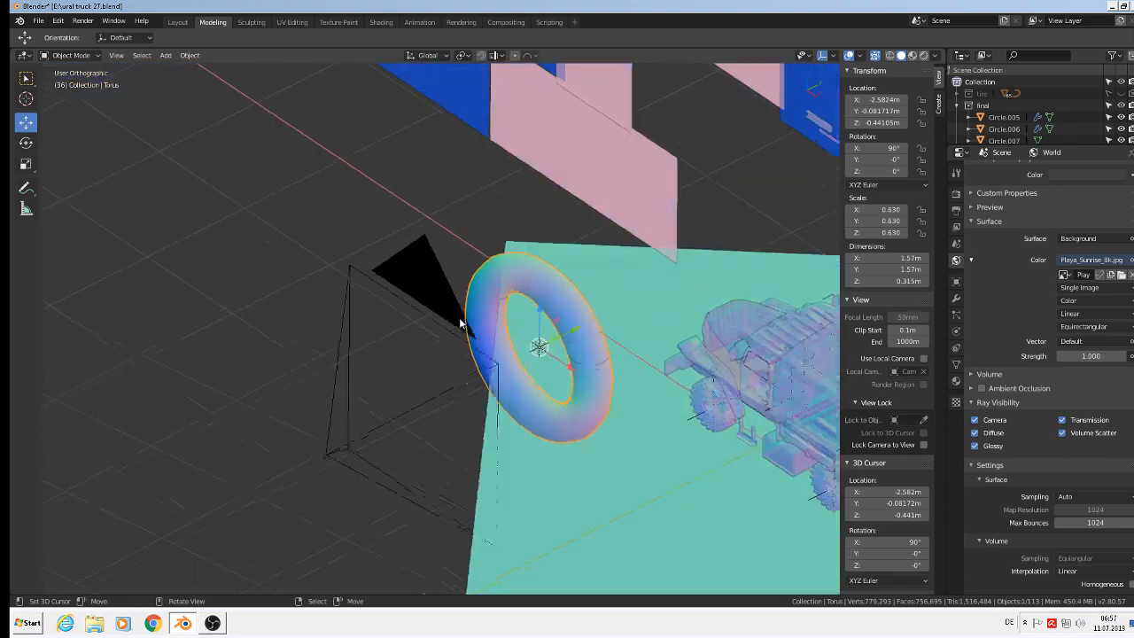
{"action": "scroll", "coordinate": [462, 322], "scroll_direction": "down", "scroll_amount": 3}
{"action": "scroll", "coordinate": [524, 314], "scroll_direction": "down", "scroll_amount": 5}
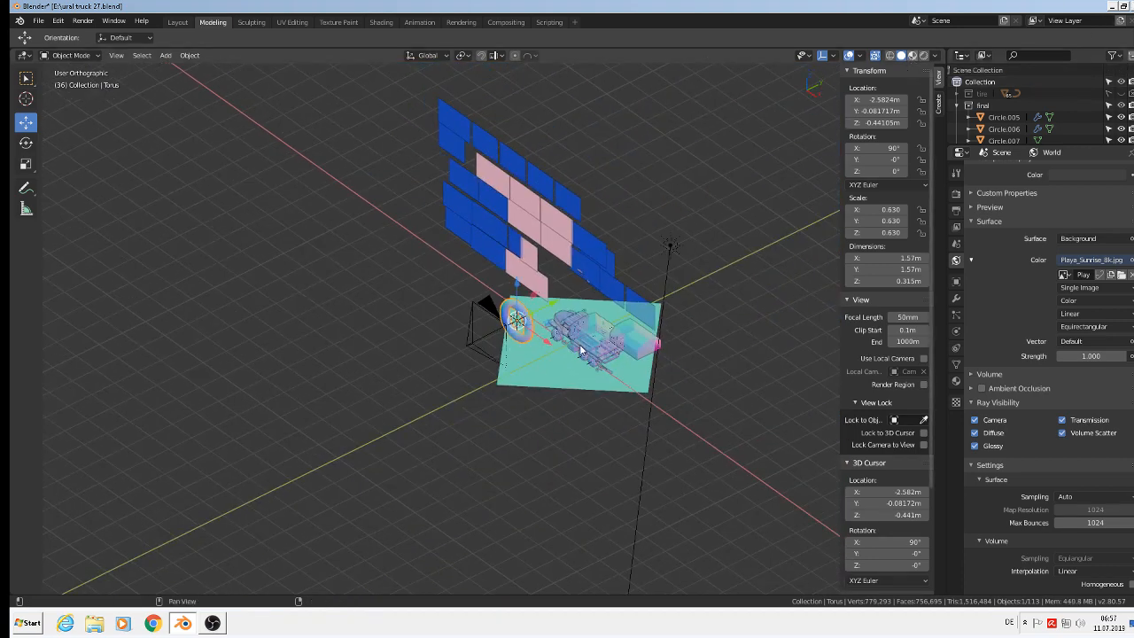
Display the scene in LookDev shading and move the torus -3.66 m along the X axis, away from the truck
{"action": "left_click", "coordinate": [912, 56]}
{"action": "scroll", "coordinate": [463, 306], "scroll_direction": "up", "scroll_amount": 5}
{"action": "key", "text": "g"}
{"action": "left_click_drag", "start_coordinate": [205, 100], "coordinate": [199, 96]}
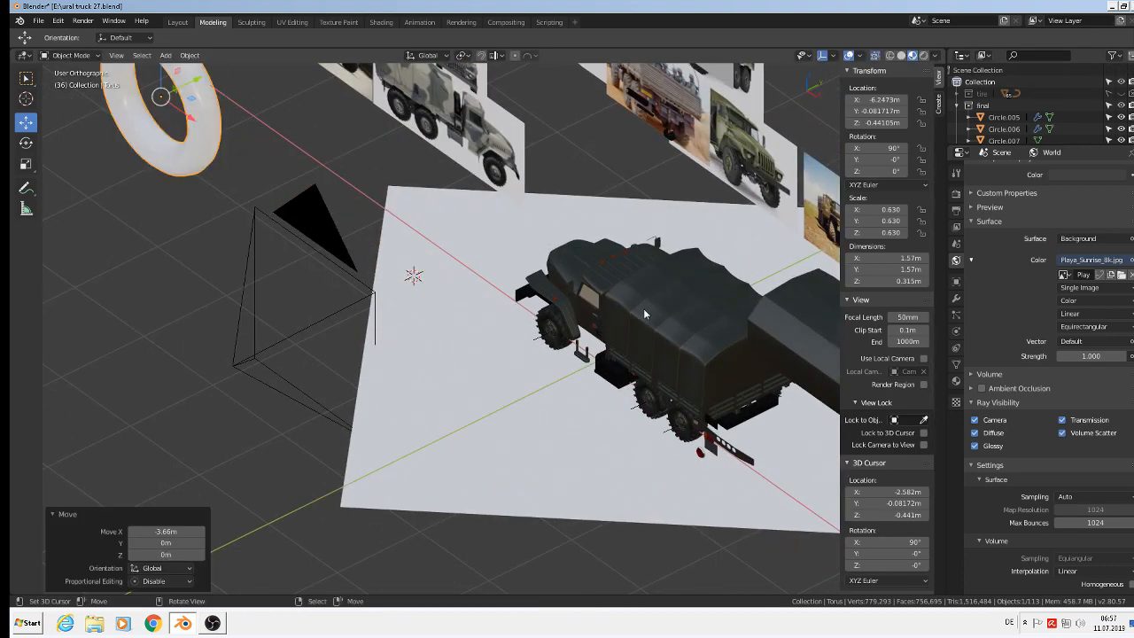
Select the separate spare truck body beyond the rear of the truck and delete it
{"action": "right_click", "coordinate": [646, 311]}
{"action": "middle_click_drag", "start_coordinate": [673, 326], "coordinate": [750, 299]}
{"action": "scroll", "coordinate": [750, 299], "scroll_direction": "down", "scroll_amount": 3}
{"action": "right_click", "coordinate": [835, 274]}
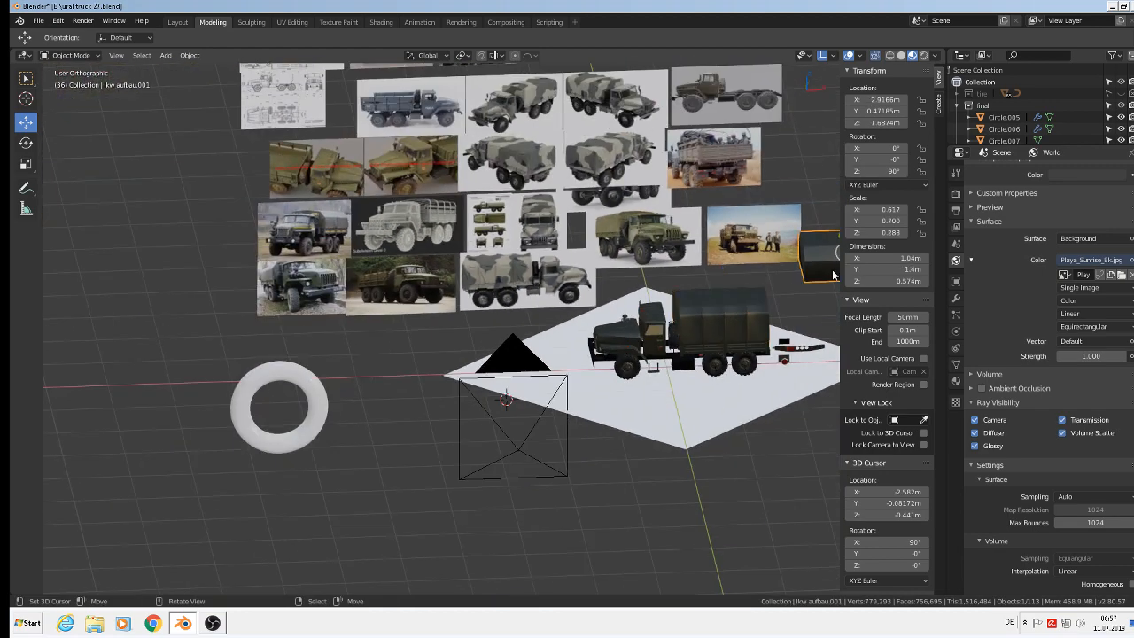
{"action": "key", "text": "x"}
{"action": "left_click", "coordinate": [835, 272]}
Examine the truck's cab, wheels and tarp up close from the side and switch to OBS
{"action": "scroll", "coordinate": [740, 333], "scroll_direction": "up", "scroll_amount": 5}
{"action": "scroll", "coordinate": [696, 332], "scroll_direction": "up", "scroll_amount": 1}
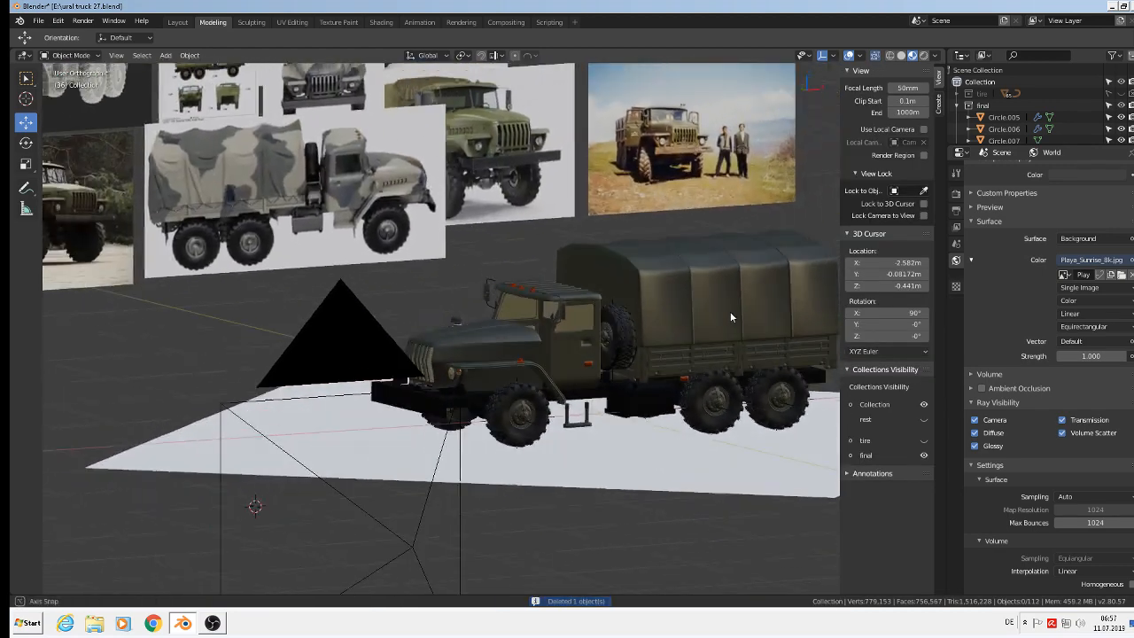
{"action": "scroll", "coordinate": [647, 323], "scroll_direction": "up", "scroll_amount": 3}
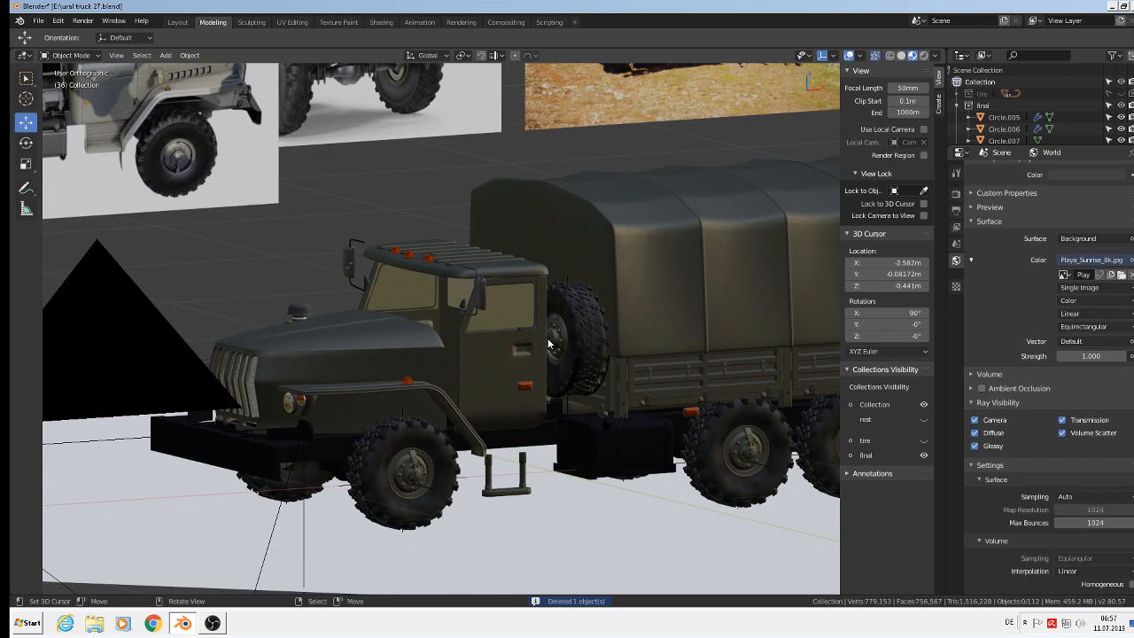
{"action": "scroll", "coordinate": [567, 361], "scroll_direction": "down", "scroll_amount": 1}
{"action": "middle_click_drag", "start_coordinate": [607, 408], "coordinate": [559, 416]}
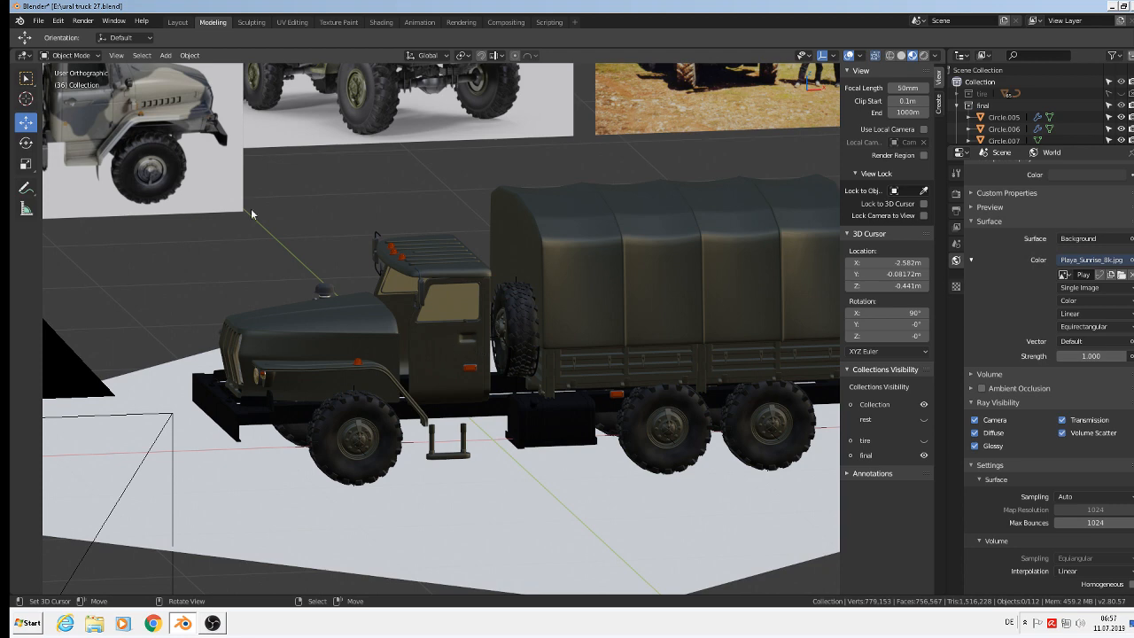
{"action": "left_click", "coordinate": [212, 623]}
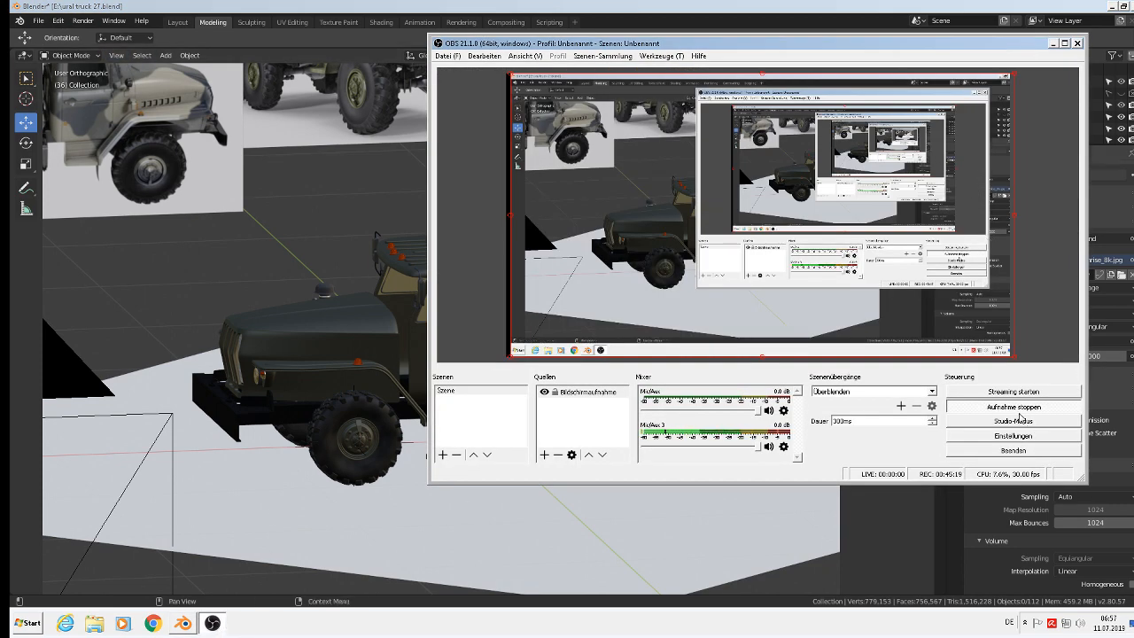